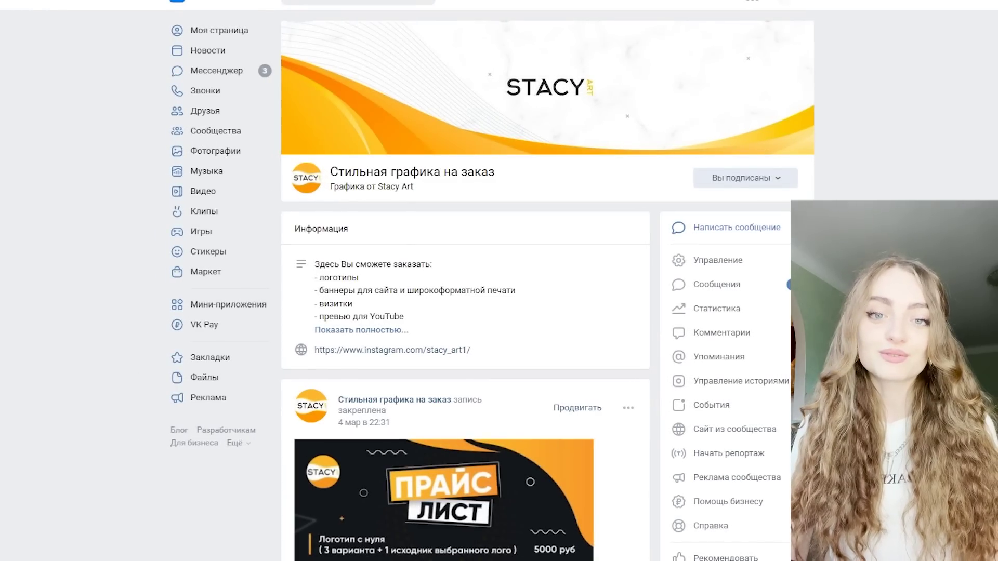
- Scroll down the design community page and open the «Разработка Логотипов С Нуля» course card
{"action": "scroll", "coordinate": [518, 387], "scroll_direction": "down", "scroll_amount": 3}
{"action": "scroll", "coordinate": [518, 388], "scroll_direction": "down", "scroll_amount": 5}
{"action": "scroll", "coordinate": [519, 387], "scroll_direction": "down", "scroll_amount": 2}
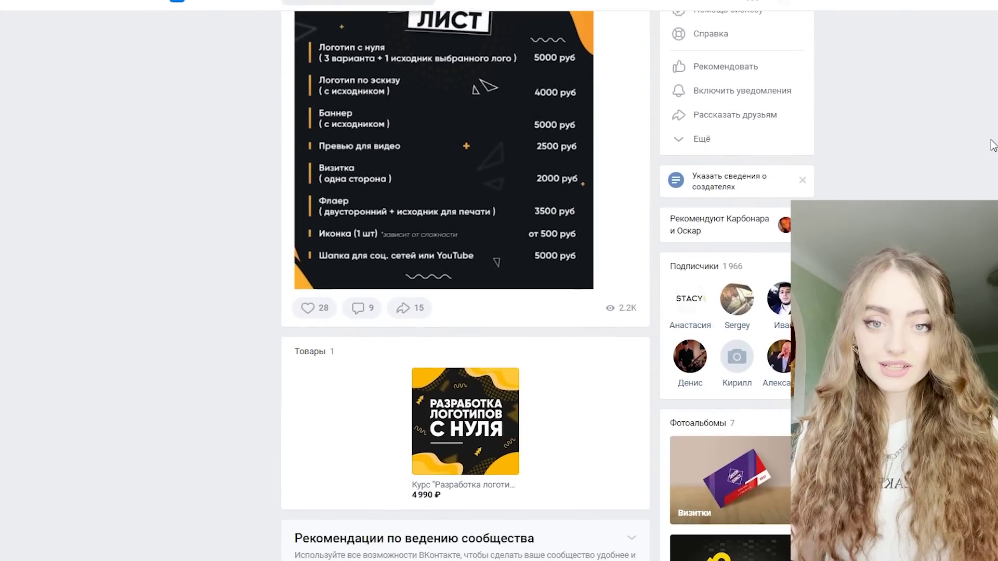
{"action": "left_click", "coordinate": [517, 387]}
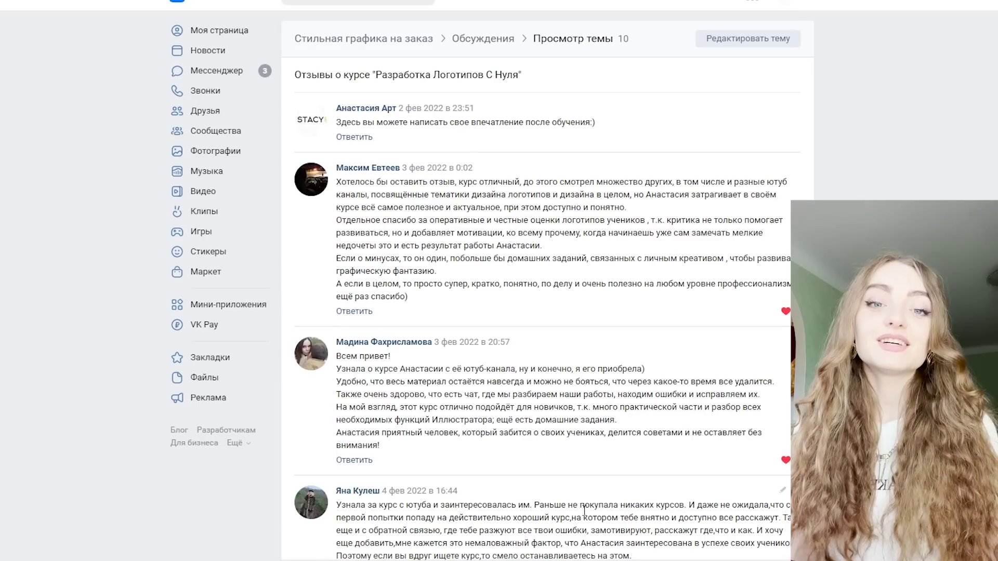
- Scroll through the course's reviews discussion
{"action": "scroll", "coordinate": [585, 512], "scroll_direction": "down", "scroll_amount": 1}
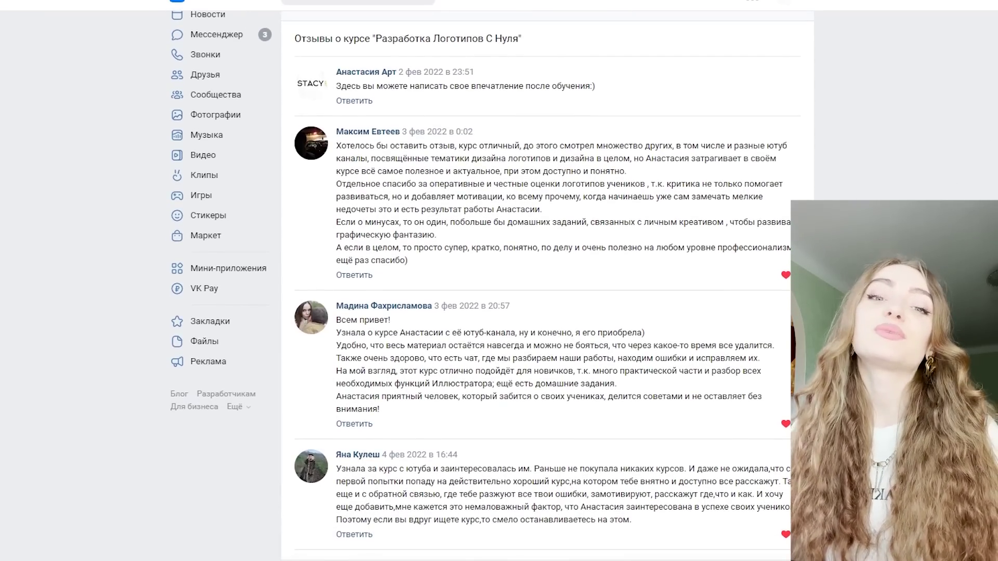
{"action": "scroll", "coordinate": [546, 286], "scroll_direction": "down", "scroll_amount": 2}
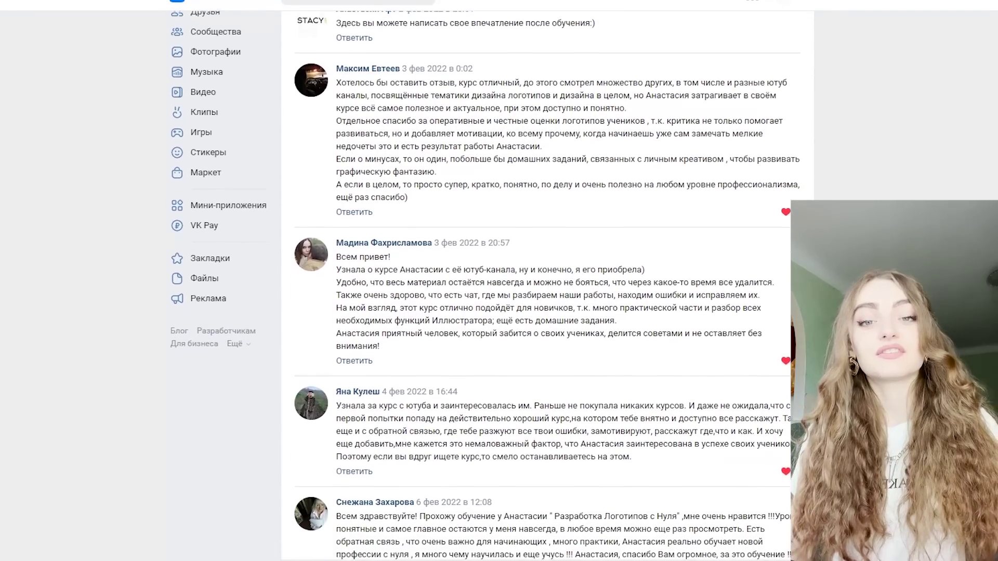
{"action": "scroll", "coordinate": [541, 286], "scroll_direction": "down", "scroll_amount": 1}
{"action": "scroll", "coordinate": [540, 286], "scroll_direction": "down", "scroll_amount": 1}
{"action": "scroll", "coordinate": [541, 286], "scroll_direction": "down", "scroll_amount": 1}
{"action": "scroll", "coordinate": [541, 286], "scroll_direction": "down", "scroll_amount": 1}
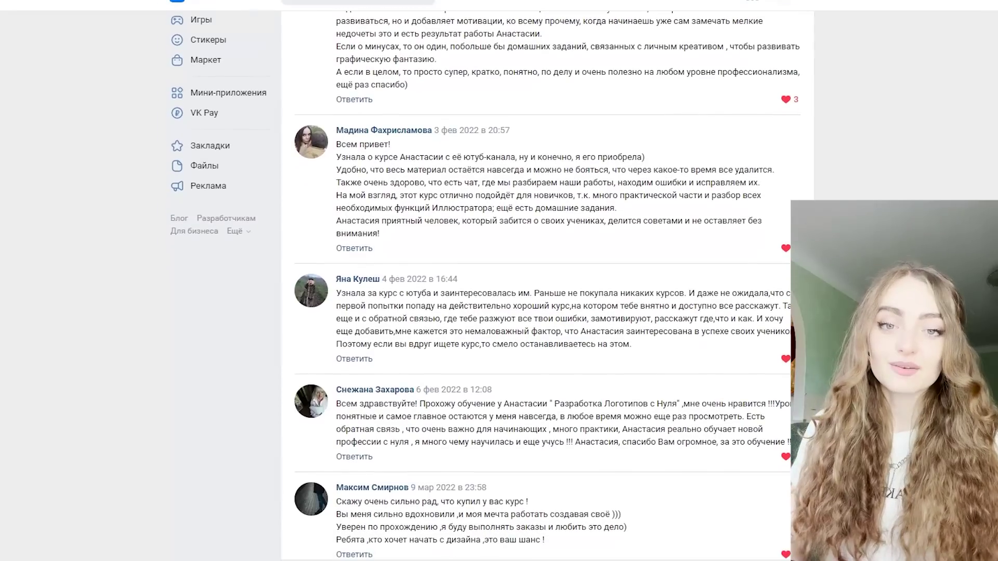
{"action": "scroll", "coordinate": [541, 286], "scroll_direction": "down", "scroll_amount": 1}
{"action": "scroll", "coordinate": [540, 286], "scroll_direction": "down", "scroll_amount": 1}
{"action": "scroll", "coordinate": [541, 286], "scroll_direction": "down", "scroll_amount": 1}
{"action": "scroll", "coordinate": [540, 286], "scroll_direction": "down", "scroll_amount": 1}
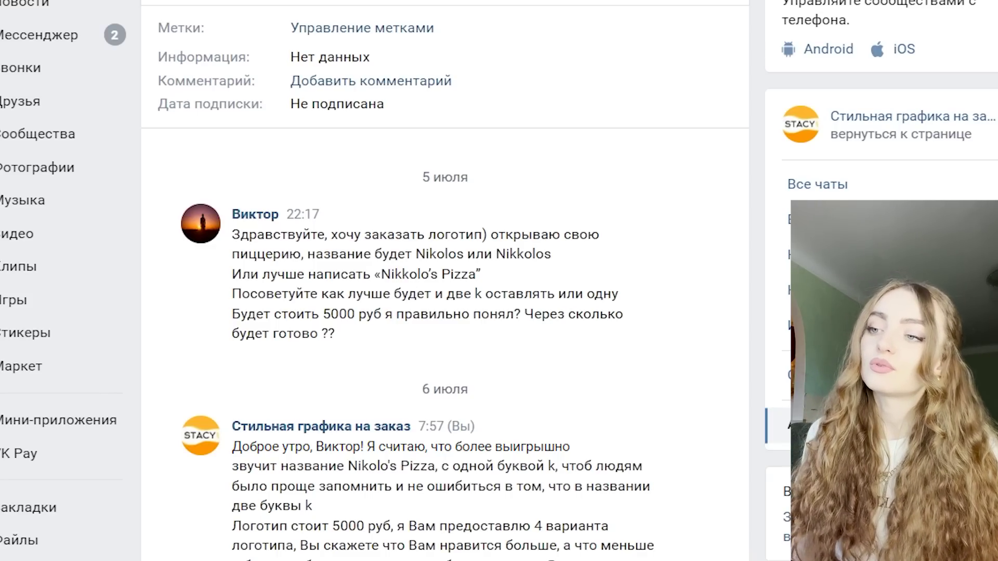
- Scroll through the client's pizzeria logo request and the studio's replies in the chat
{"action": "scroll", "coordinate": [445, 343], "scroll_direction": "down", "scroll_amount": 10}
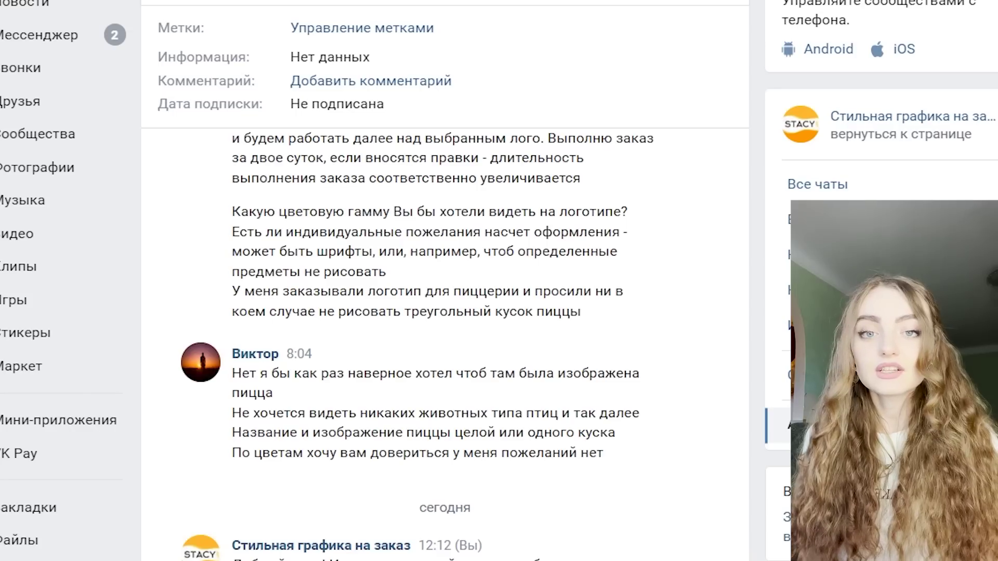
{"action": "scroll", "coordinate": [446, 343], "scroll_direction": "down", "scroll_amount": 1}
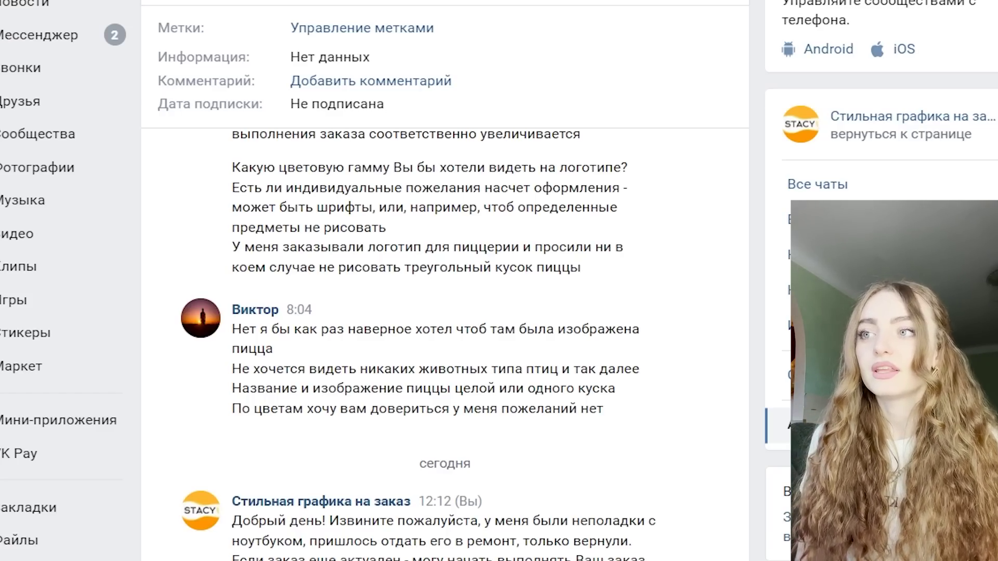
{"action": "scroll", "coordinate": [419, 345], "scroll_direction": "down", "scroll_amount": 1}
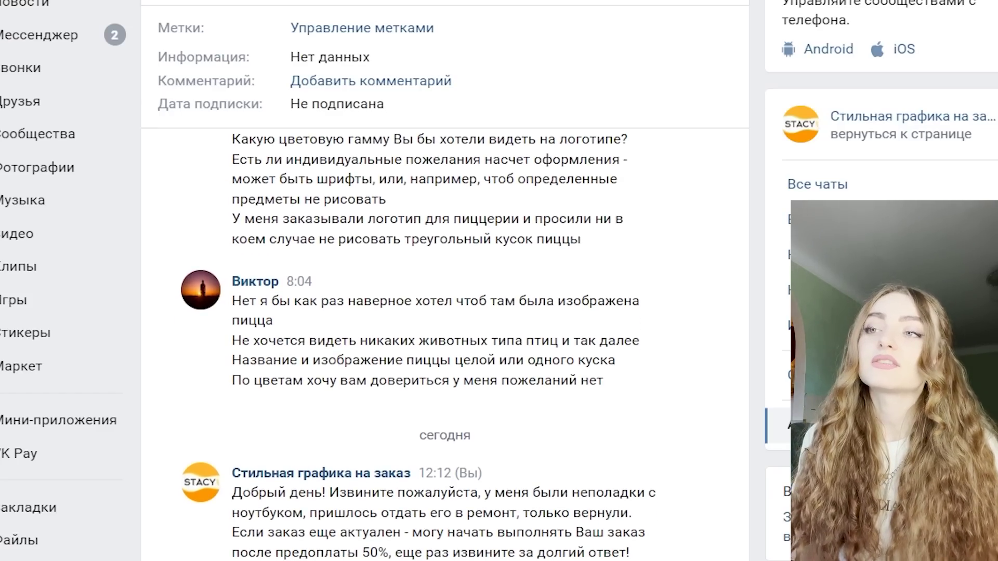
{"action": "scroll", "coordinate": [419, 344], "scroll_direction": "down", "scroll_amount": 1}
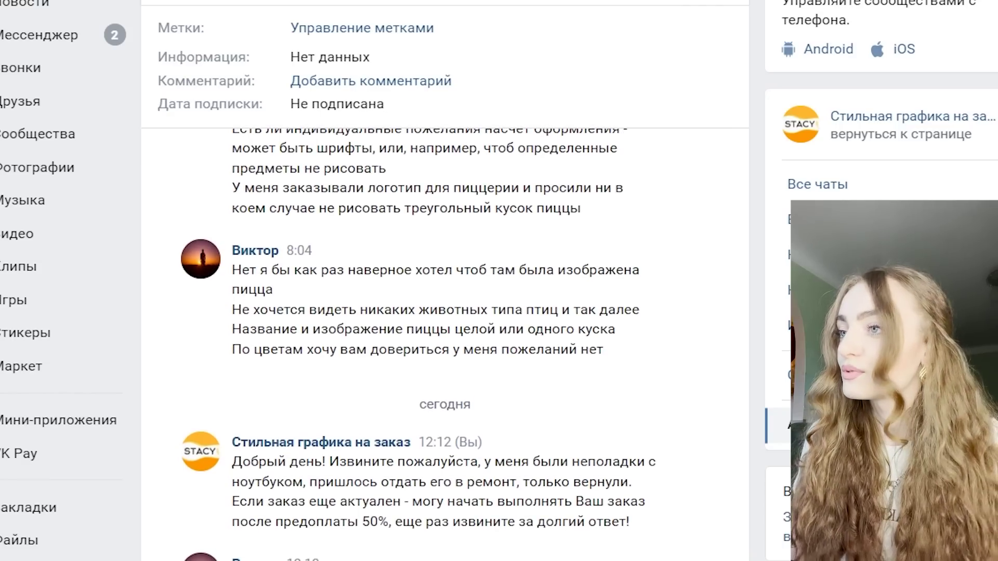
{"action": "scroll", "coordinate": [418, 345], "scroll_direction": "down", "scroll_amount": 1}
{"action": "scroll", "coordinate": [419, 345], "scroll_direction": "down", "scroll_amount": 1}
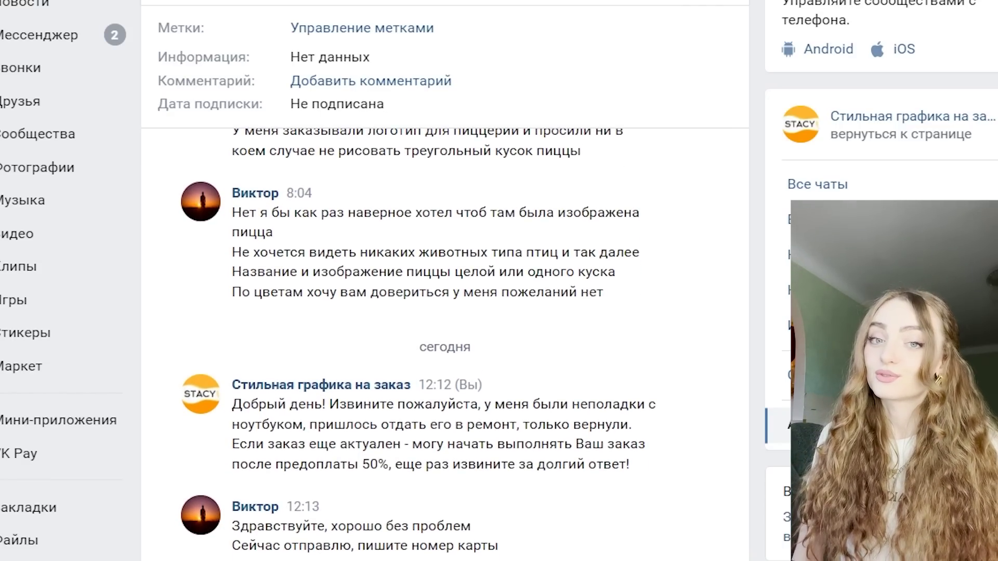
{"action": "scroll", "coordinate": [419, 344], "scroll_direction": "down", "scroll_amount": 1}
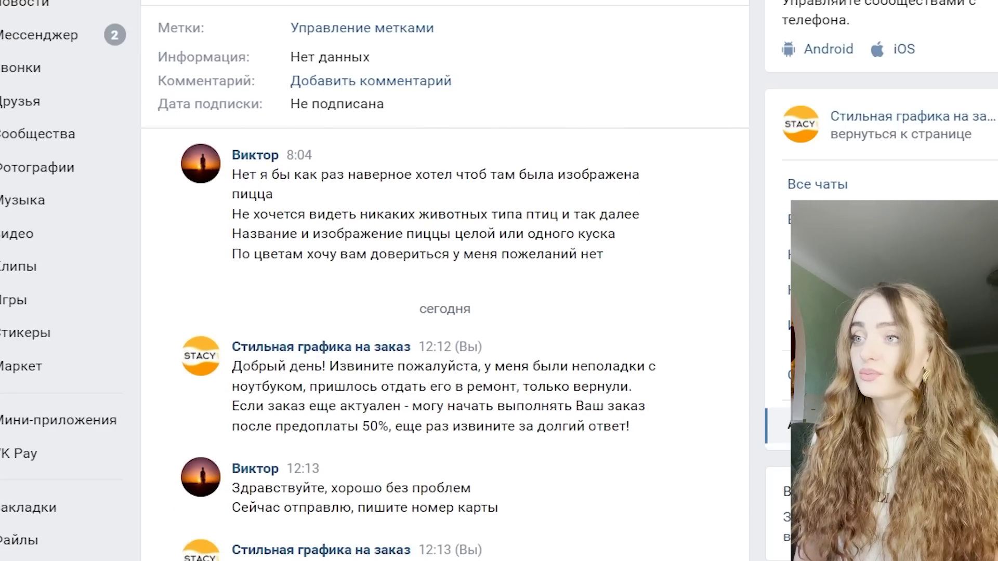
{"action": "scroll", "coordinate": [419, 344], "scroll_direction": "down", "scroll_amount": 1}
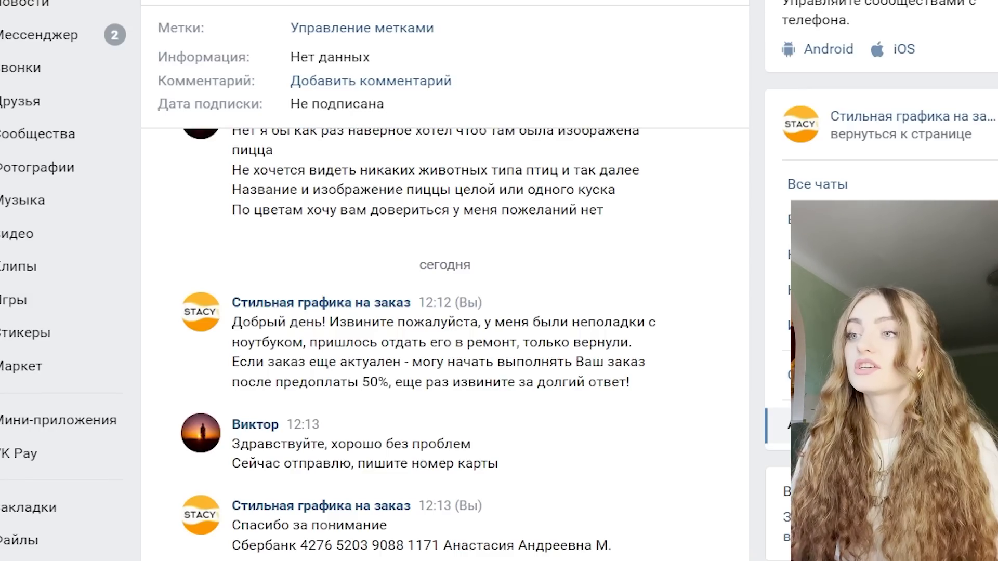
{"action": "scroll", "coordinate": [445, 343], "scroll_direction": "down", "scroll_amount": 5}
{"action": "scroll", "coordinate": [445, 343], "scroll_direction": "up", "scroll_amount": 2}
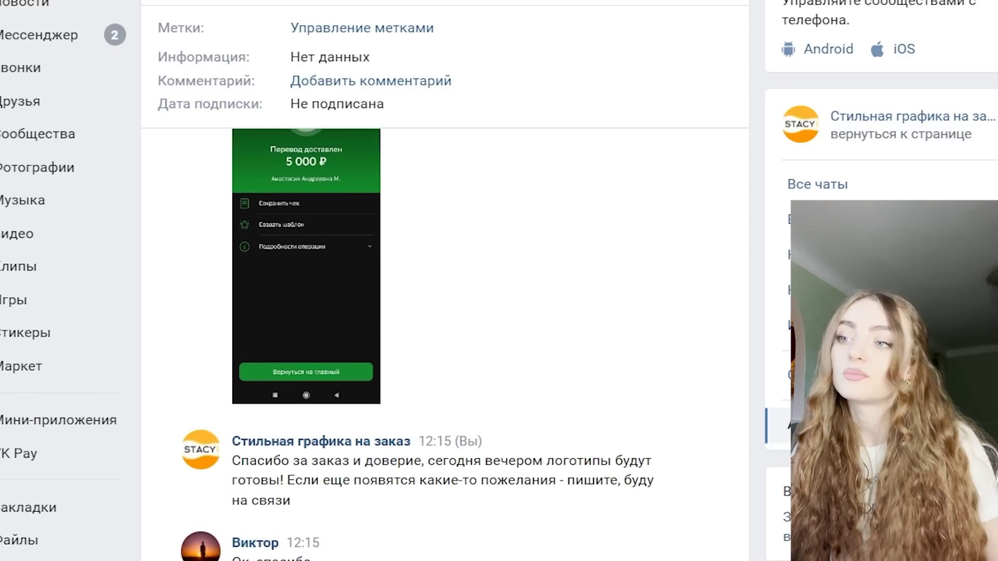
{"action": "scroll", "coordinate": [445, 343], "scroll_direction": "down", "scroll_amount": 2}
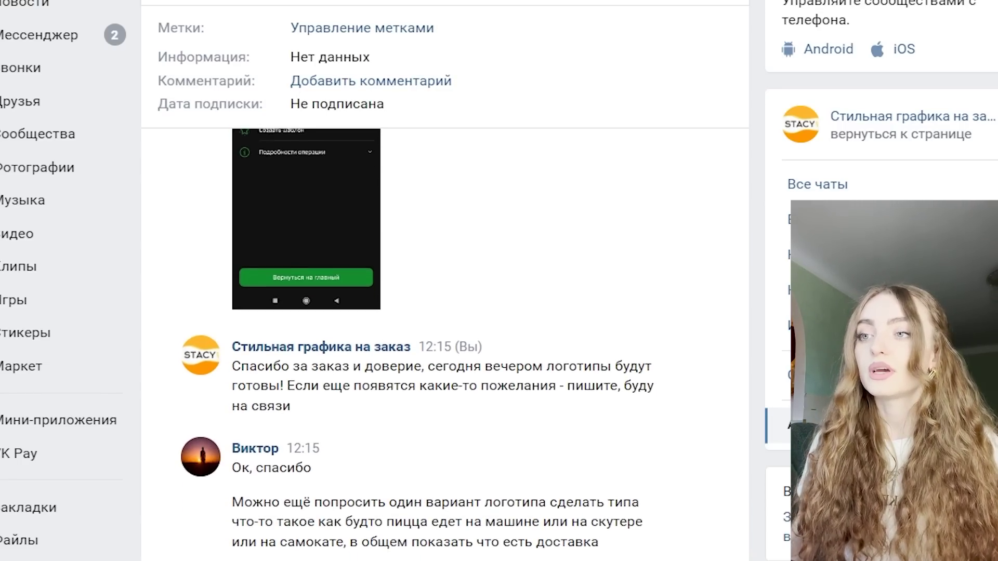
{"action": "scroll", "coordinate": [444, 343], "scroll_direction": "down", "scroll_amount": 1}
{"action": "scroll", "coordinate": [445, 343], "scroll_direction": "down", "scroll_amount": 1}
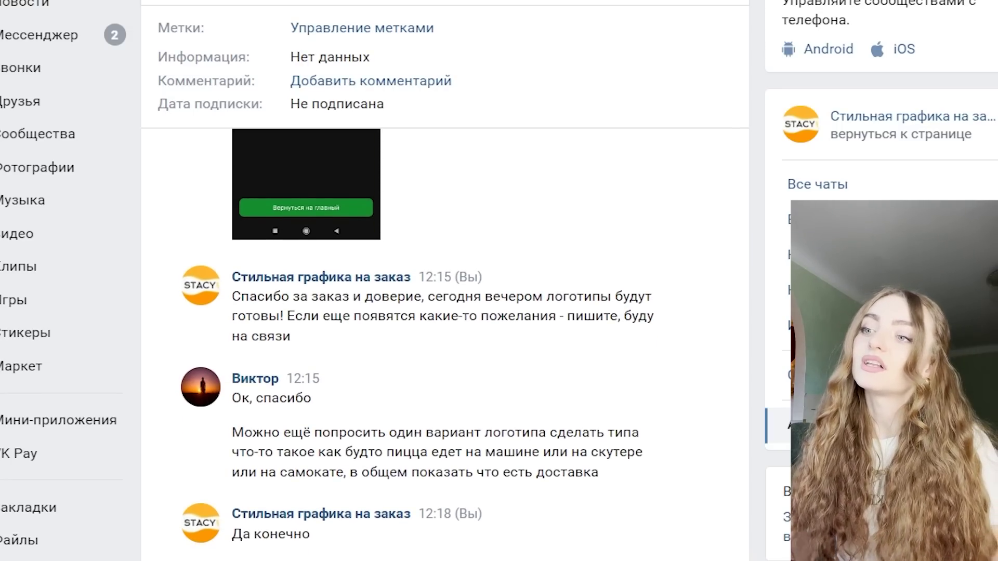
{"action": "scroll", "coordinate": [444, 343], "scroll_direction": "down", "scroll_amount": 1}
{"action": "scroll", "coordinate": [445, 343], "scroll_direction": "down", "scroll_amount": 1}
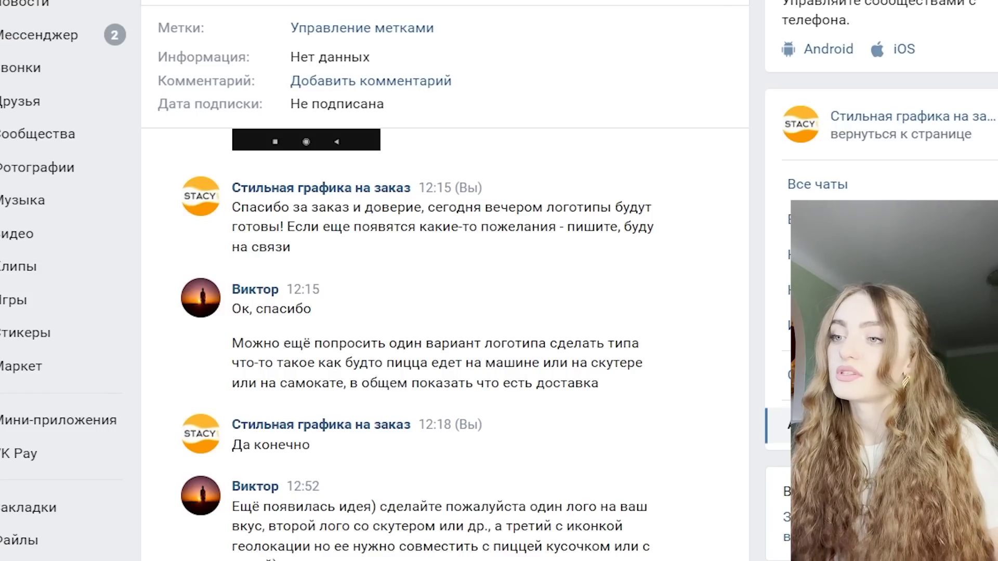
{"action": "scroll", "coordinate": [416, 343], "scroll_direction": "down", "scroll_amount": 1}
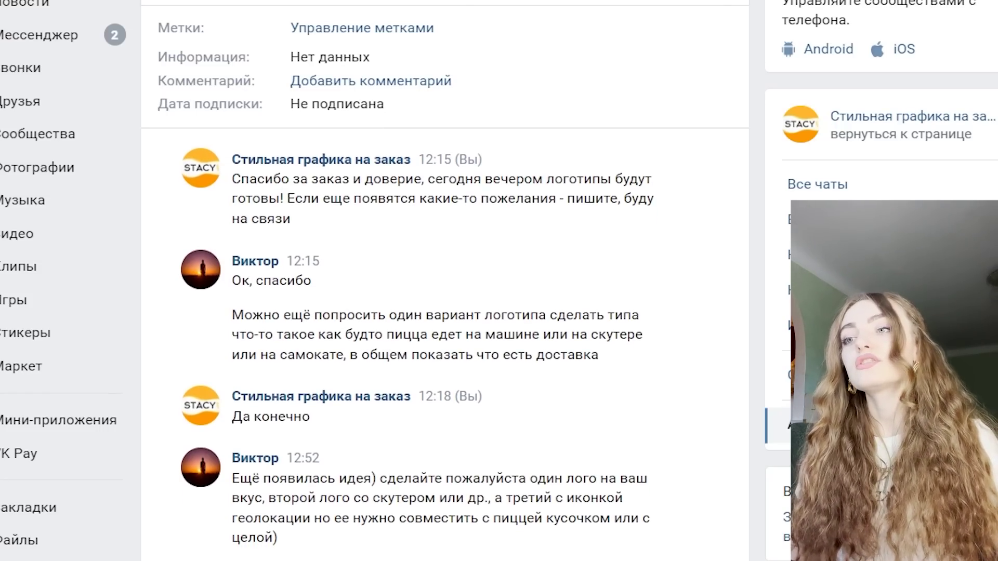
{"action": "scroll", "coordinate": [416, 343], "scroll_direction": "down", "scroll_amount": 1}
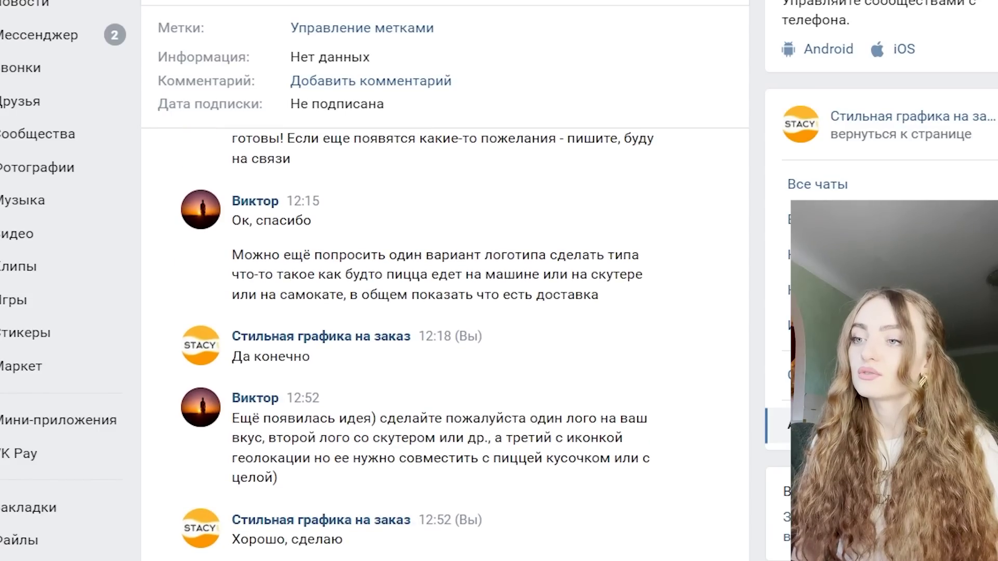
{"action": "scroll", "coordinate": [416, 343], "scroll_direction": "down", "scroll_amount": 2}
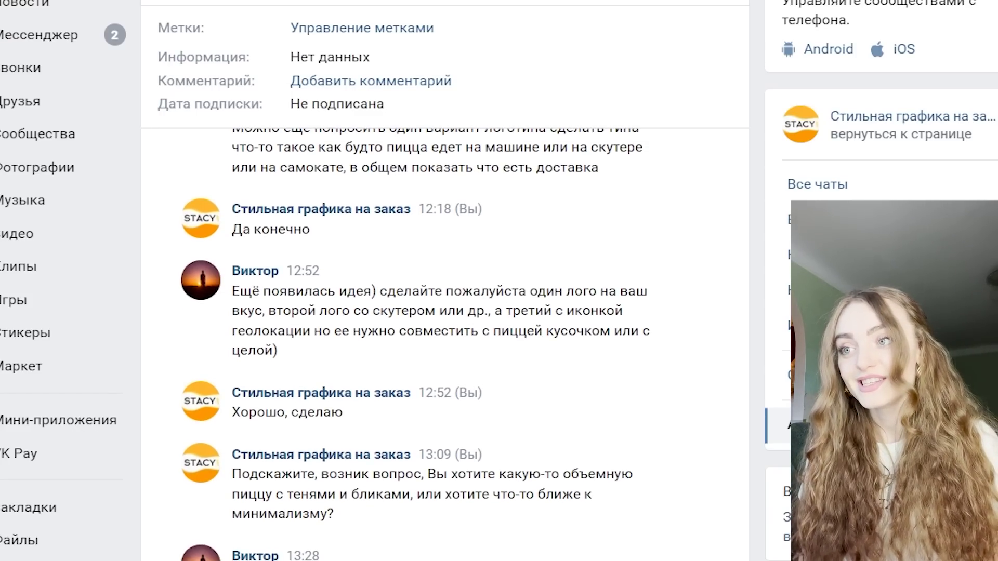
{"action": "scroll", "coordinate": [447, 343], "scroll_direction": "down", "scroll_amount": 2}
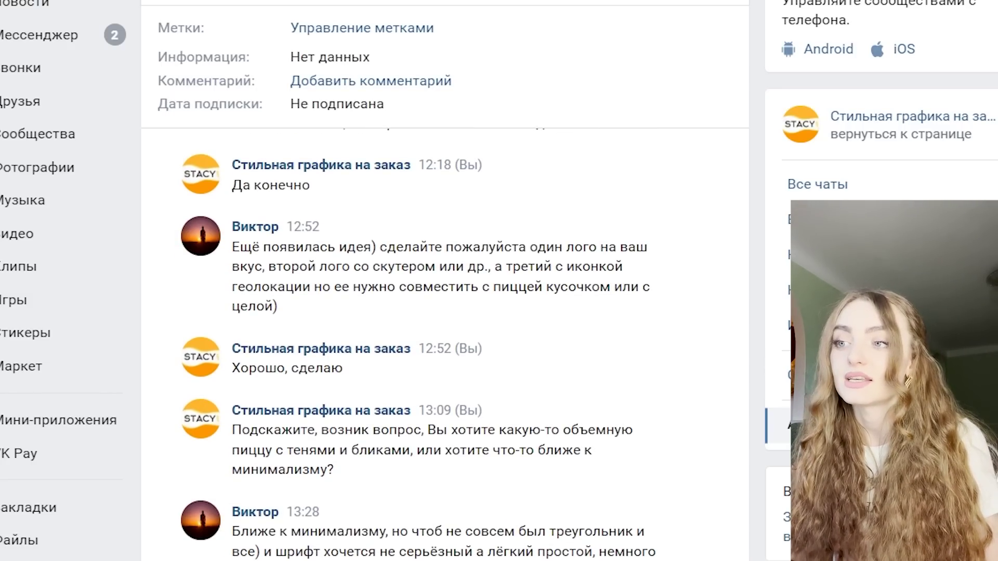
{"action": "scroll", "coordinate": [447, 343], "scroll_direction": "down", "scroll_amount": 1}
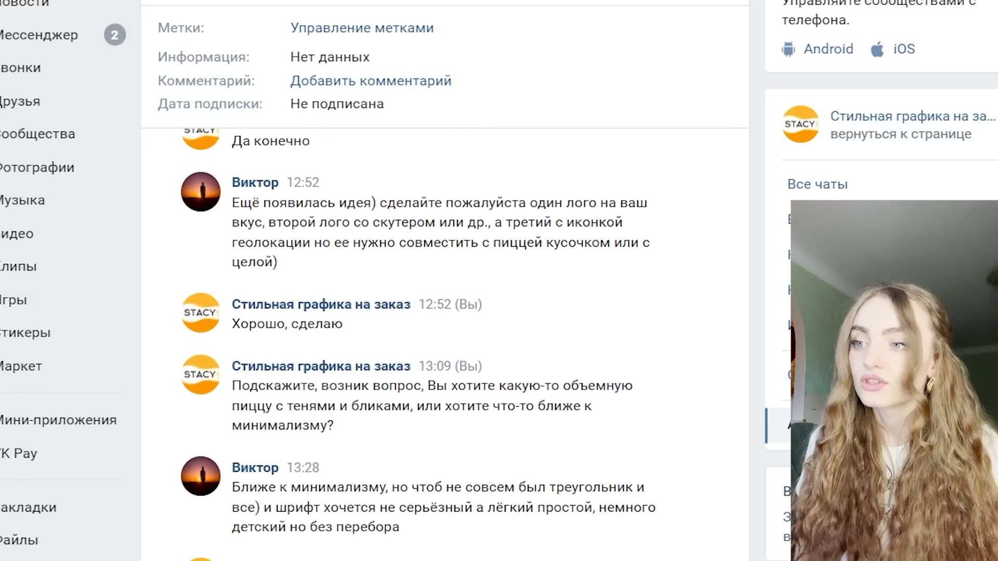
{"action": "scroll", "coordinate": [419, 343], "scroll_direction": "down", "scroll_amount": 1}
{"action": "scroll", "coordinate": [418, 343], "scroll_direction": "down", "scroll_amount": 3}
{"action": "scroll", "coordinate": [419, 343], "scroll_direction": "down", "scroll_amount": 1}
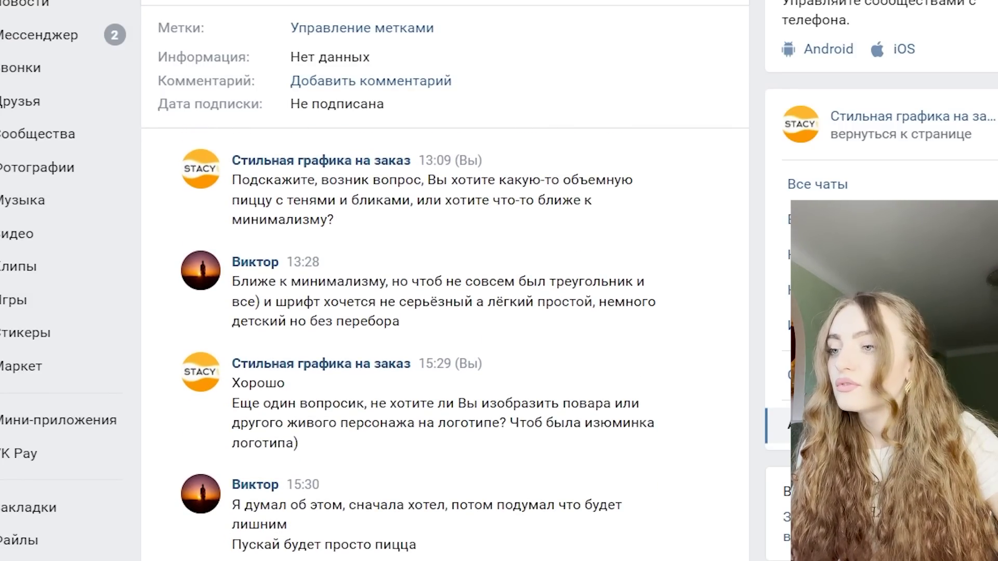
{"action": "scroll", "coordinate": [418, 343], "scroll_direction": "down", "scroll_amount": 1}
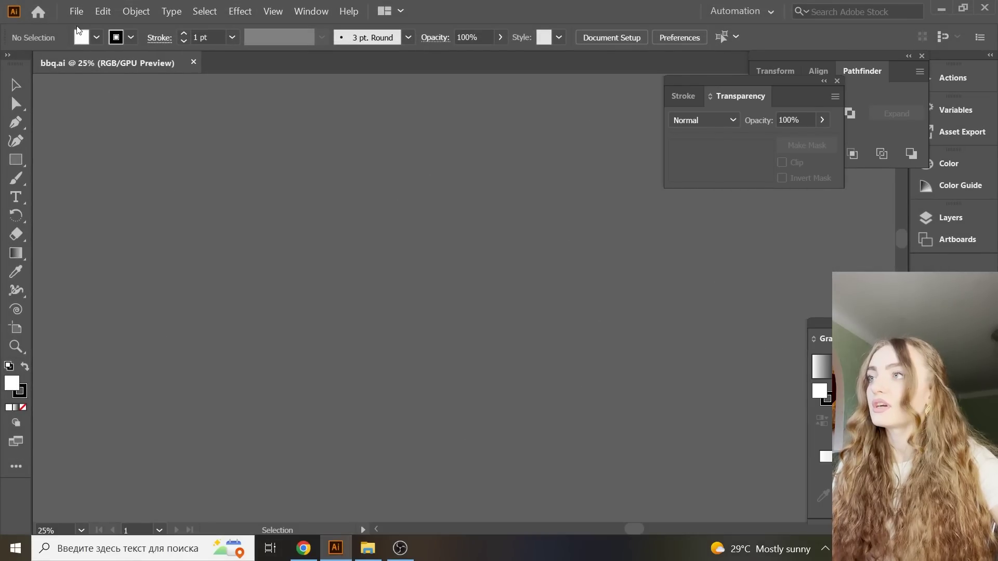
- Create a new Web-Large 1920 × 1080 px document in RGB colour mode
{"action": "left_click", "coordinate": [77, 11]}
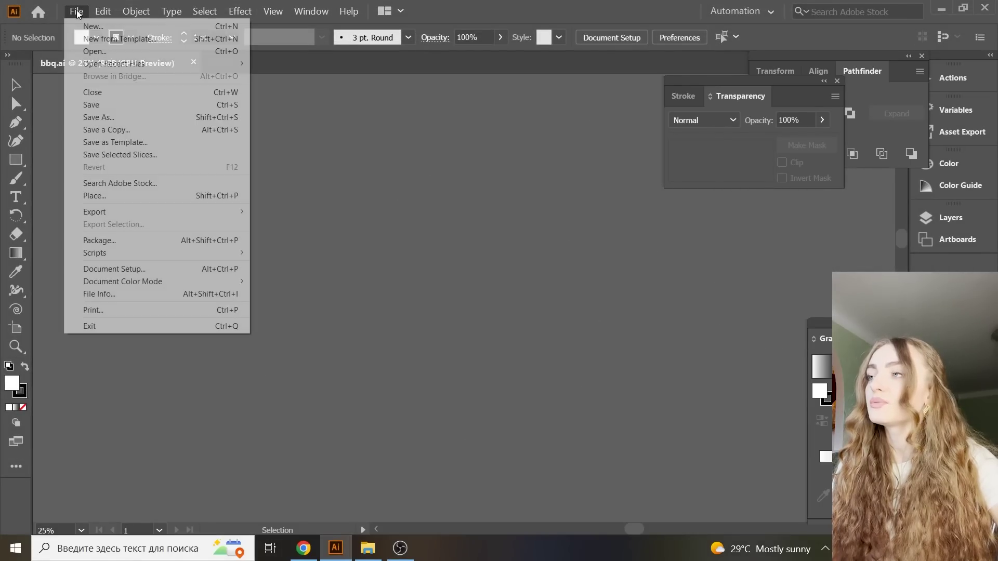
{"action": "key", "text": "Escape"}
{"action": "key", "text": "ctrl+n"}
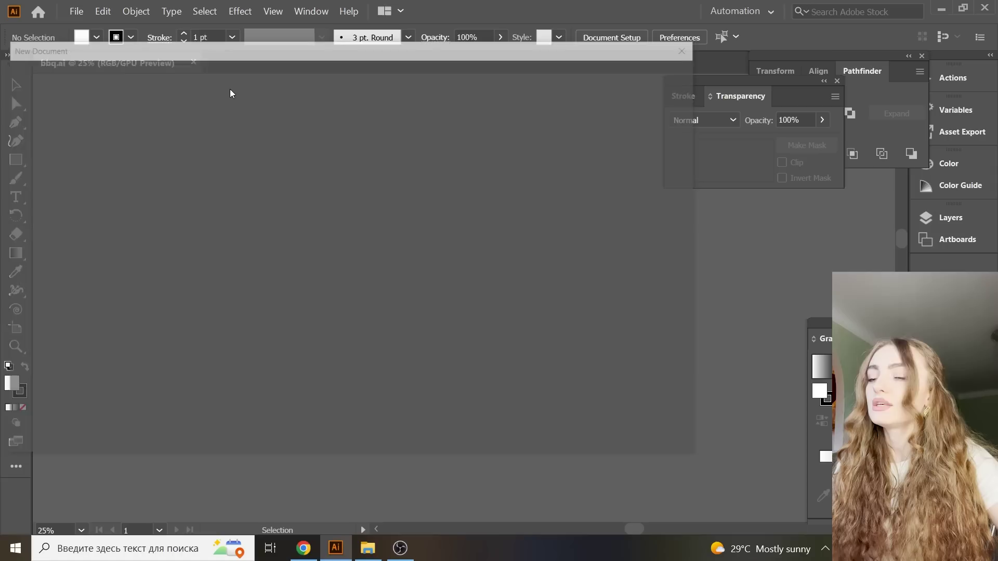
{"action": "left_click", "coordinate": [536, 206]}
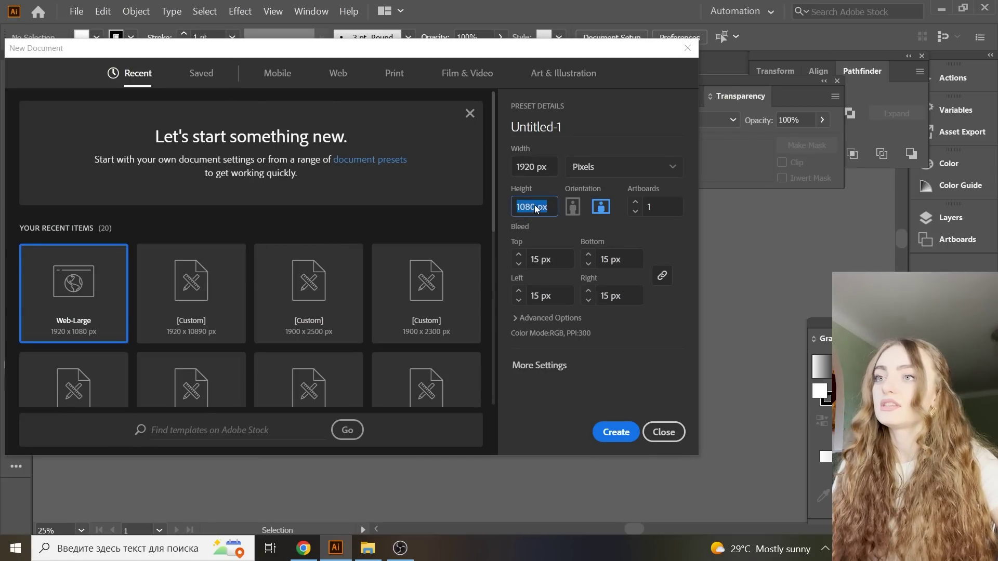
{"action": "left_click", "coordinate": [543, 364]}
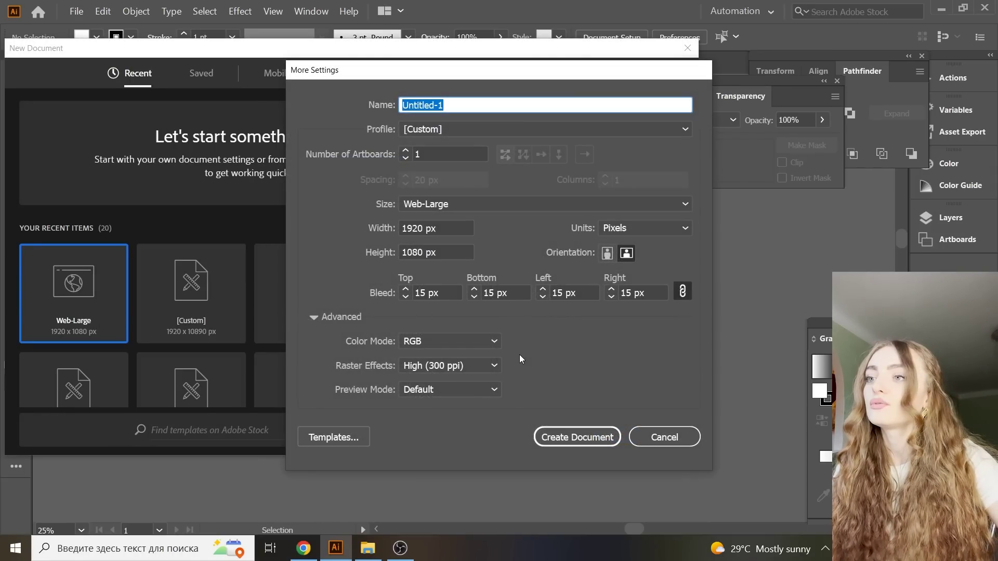
{"action": "left_click", "coordinate": [466, 341]}
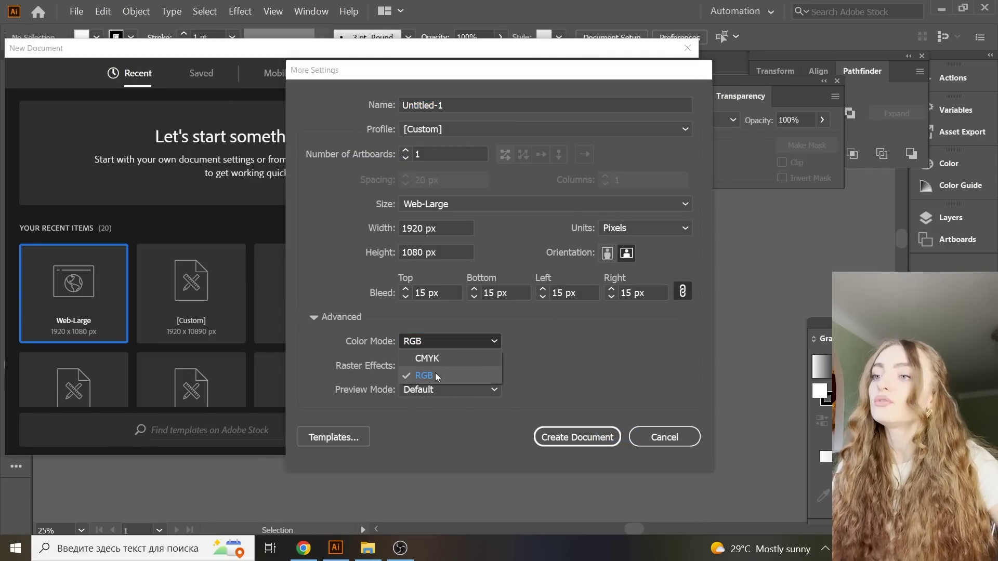
{"action": "left_click", "coordinate": [595, 440]}
{"action": "left_click", "coordinate": [594, 439]}
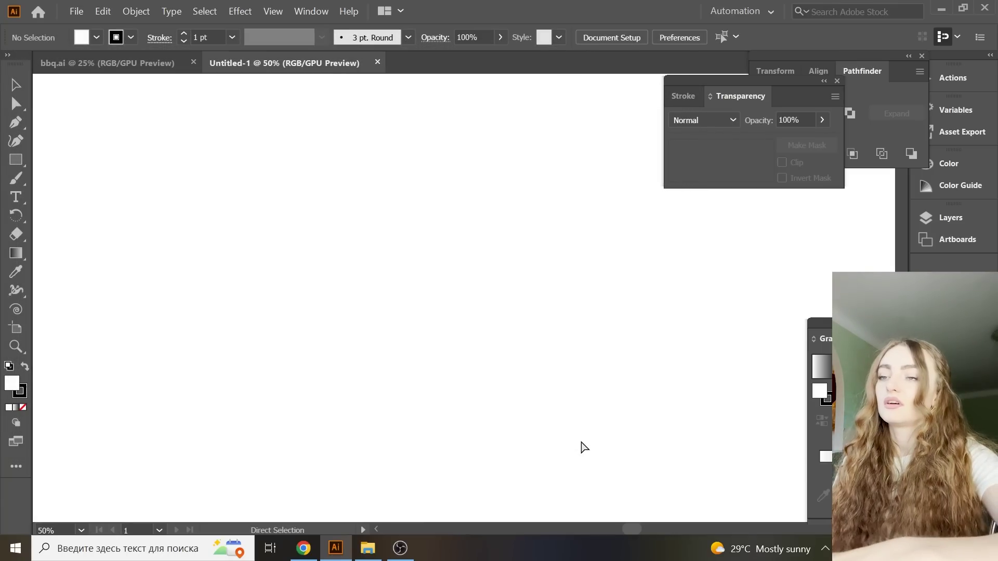
- Zoom out to view the whole blank Untitled-1 artboard
{"action": "key", "text": "ctrl+minus"}
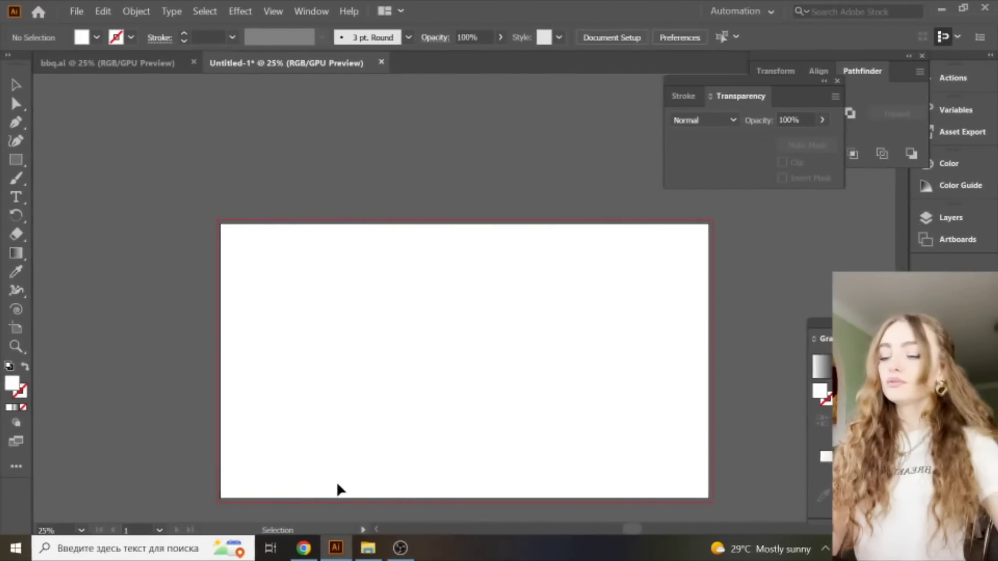
- Paste the pizza-logo sketches, then place and enlarge the first sketch on the artboard
{"action": "key", "text": "a"}
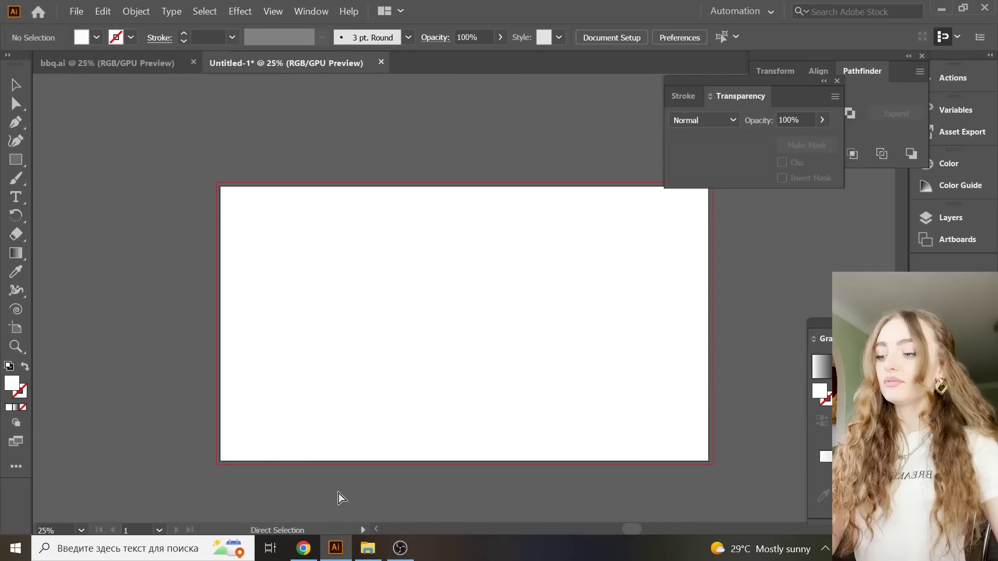
{"action": "key", "text": "ctrl+v"}
{"action": "key", "text": "v"}
{"action": "scroll", "coordinate": [382, 339], "scroll_direction": "up", "scroll_amount": 2}
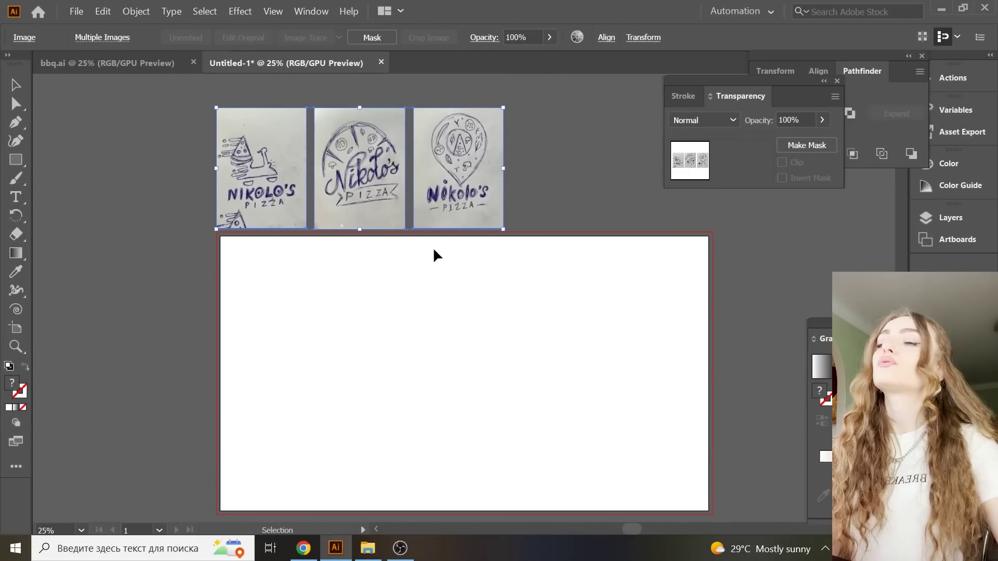
{"action": "scroll", "coordinate": [448, 209], "scroll_direction": "down", "scroll_amount": 1}
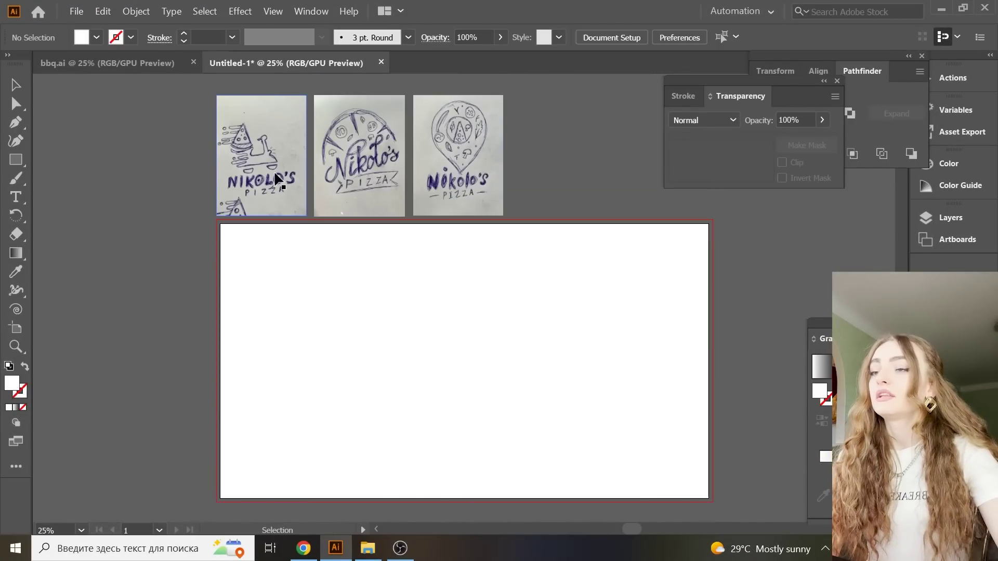
{"action": "left_click", "coordinate": [273, 170]}
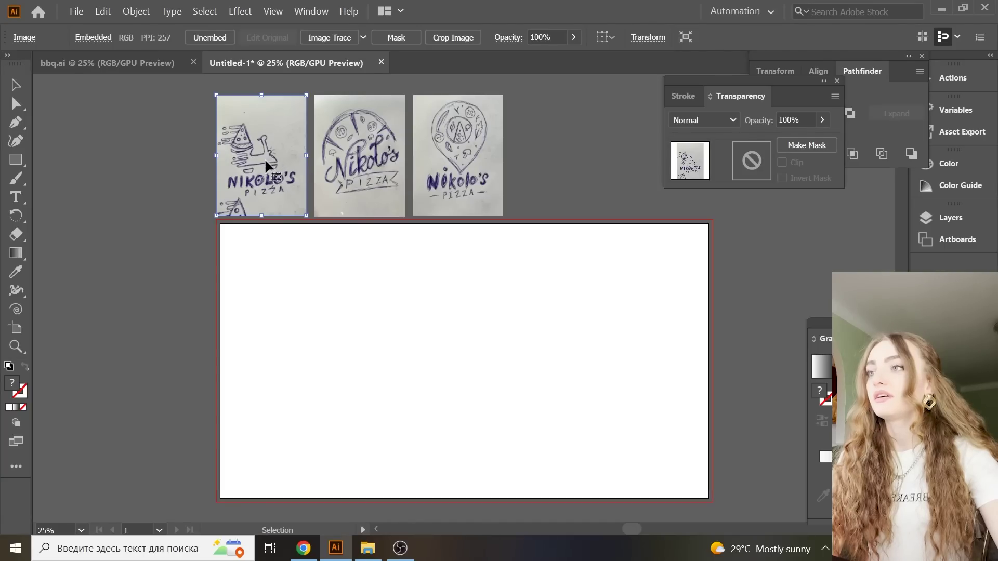
{"action": "scroll", "coordinate": [129, 157], "scroll_direction": "down", "scroll_amount": 1}
{"action": "mouse_move", "coordinate": [298, 108]}
{"action": "left_mouse_down"}
{"action": "mouse_move", "coordinate": [345, 314]}
{"action": "mouse_move", "coordinate": [414, 323]}
{"action": "left_mouse_up"}
{"action": "scroll", "coordinate": [414, 323], "scroll_direction": "down", "scroll_amount": 1}
{"action": "left_click", "coordinate": [498, 252]}
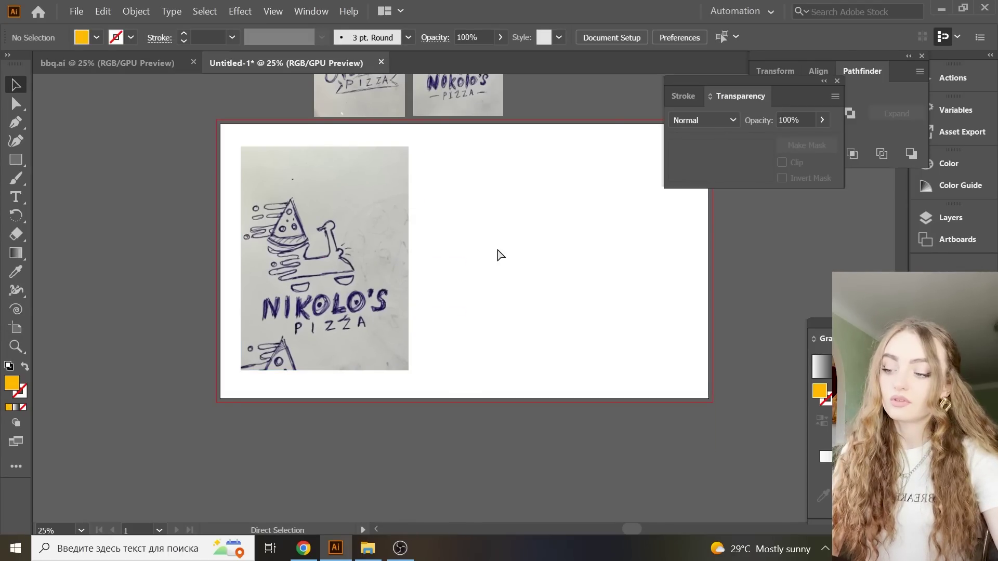
- Paste the orange, brown and yellow swatches and move them left of the artboard
{"action": "key", "text": "ctrl+v"}
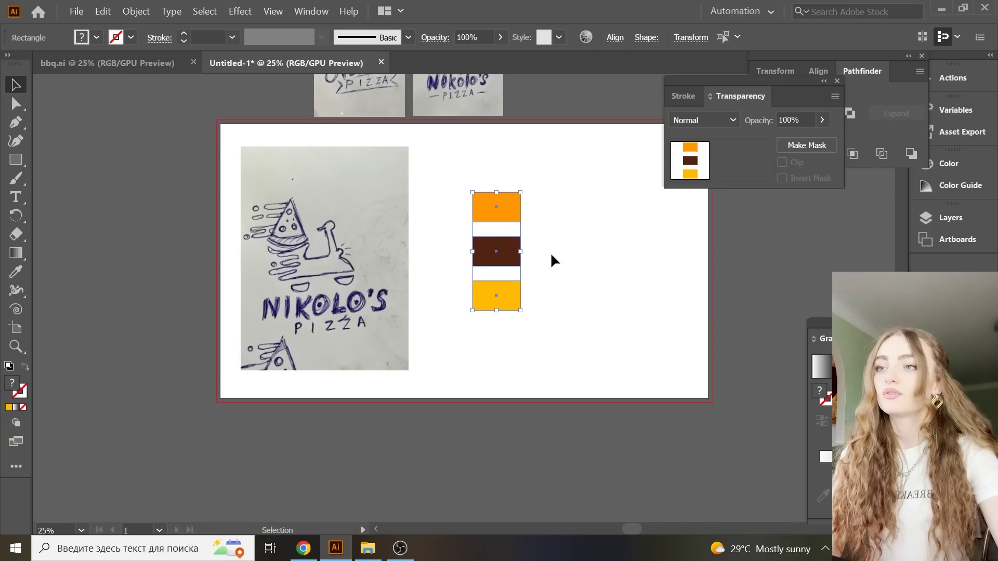
{"action": "scroll", "coordinate": [550, 252], "scroll_direction": "up", "scroll_amount": 1}
{"action": "left_click", "coordinate": [584, 266]}
{"action": "left_click_drag", "start_coordinate": [457, 211], "coordinate": [563, 351]}
{"action": "mouse_move", "coordinate": [514, 291]}
{"action": "left_mouse_down"}
{"action": "mouse_move", "coordinate": [462, 281]}
{"action": "mouse_move", "coordinate": [175, 304]}
{"action": "left_mouse_up"}
{"action": "key", "text": "ctrl+plus"}
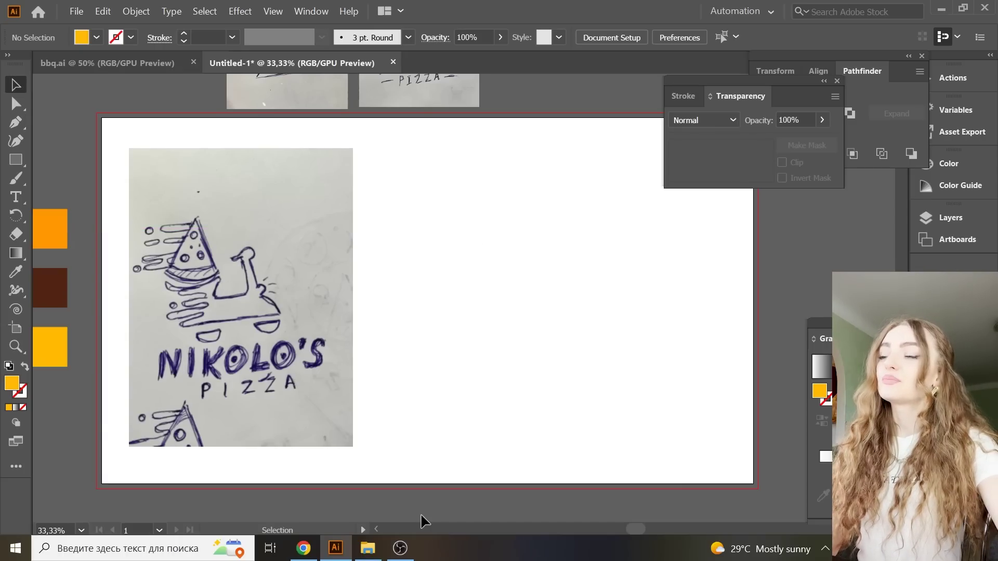
{"action": "key", "text": "v"}
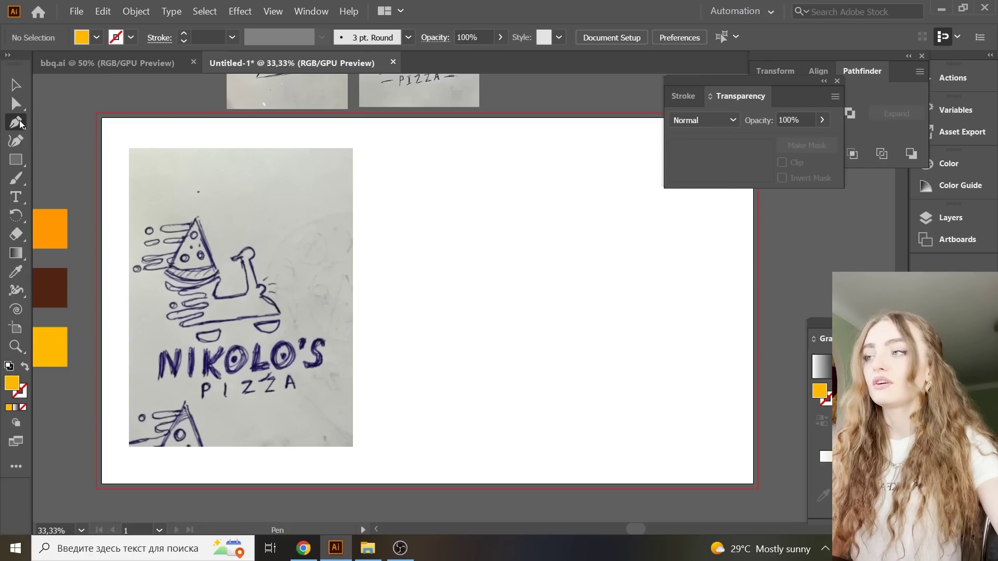
- Trace the scooter's front edge and bottom and start the lowest speed-line bar
{"action": "left_click", "coordinate": [483, 209]}
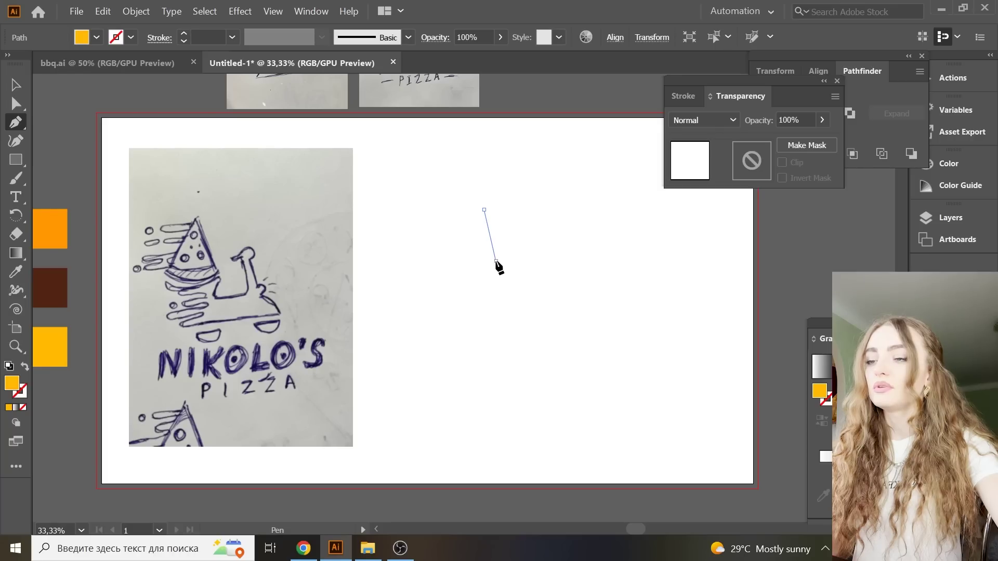
{"action": "left_click", "coordinate": [496, 261]}
{"action": "left_click", "coordinate": [506, 280]}
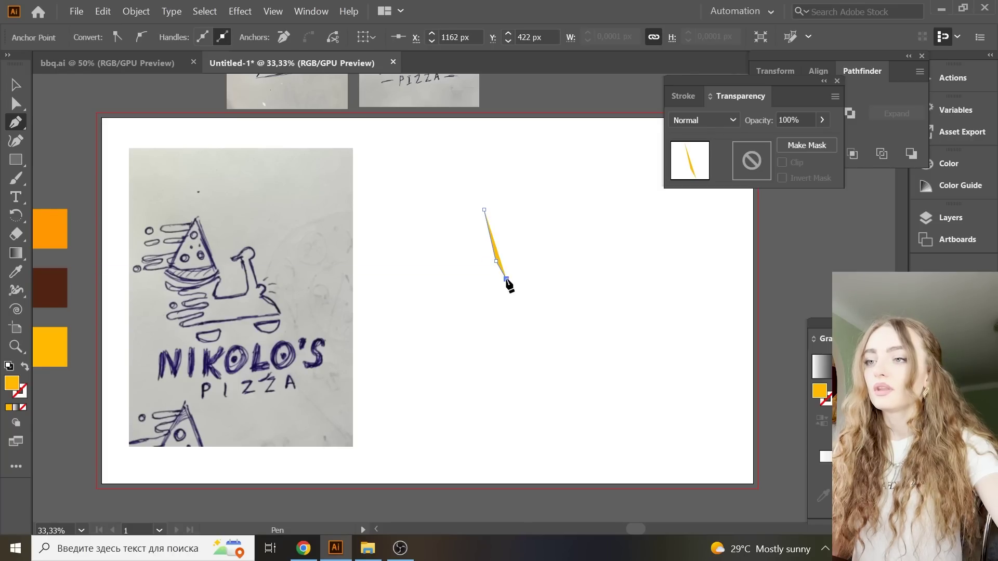
{"action": "left_click", "coordinate": [549, 324]}
{"action": "left_click", "coordinate": [322, 324]}
{"action": "left_click", "coordinate": [363, 314]}
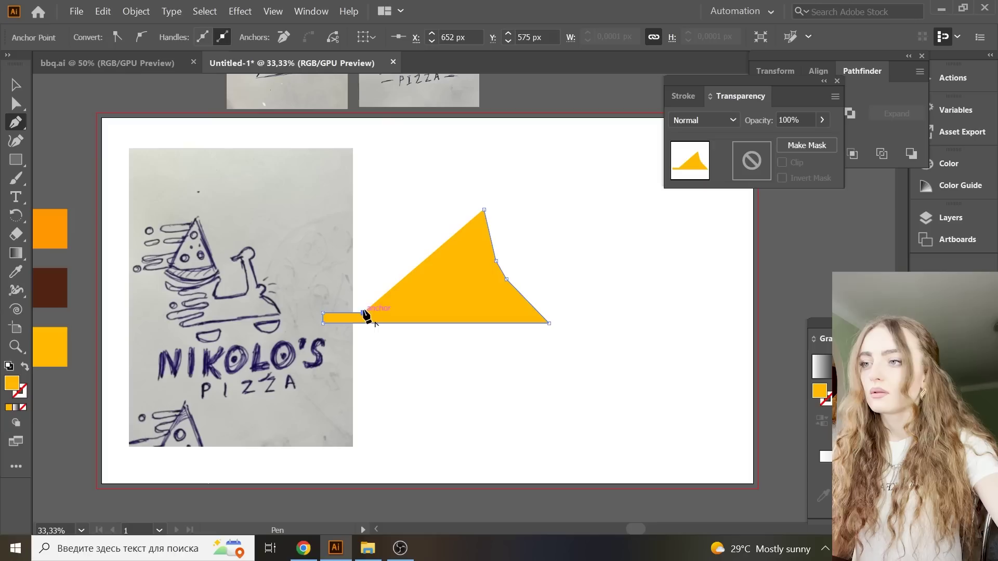
{"action": "mouse_move", "coordinate": [363, 312]}
{"action": "left_mouse_down"}
{"action": "mouse_move", "coordinate": [362, 301]}
{"action": "mouse_move", "coordinate": [311, 299]}
{"action": "mouse_move", "coordinate": [315, 310]}
{"action": "mouse_move", "coordinate": [313, 302]}
{"action": "left_mouse_up"}
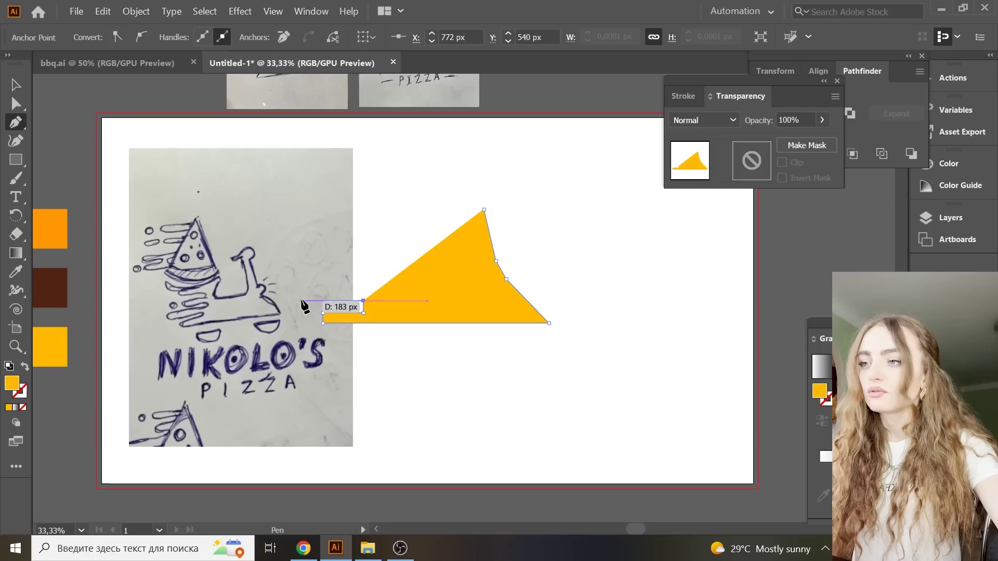
{"action": "left_click_drag", "start_coordinate": [342, 302], "coordinate": [363, 302]}
- Outline the second, third and fourth stepped speed-line bars, fixing a misplaced point
{"action": "left_click", "coordinate": [304, 301]}
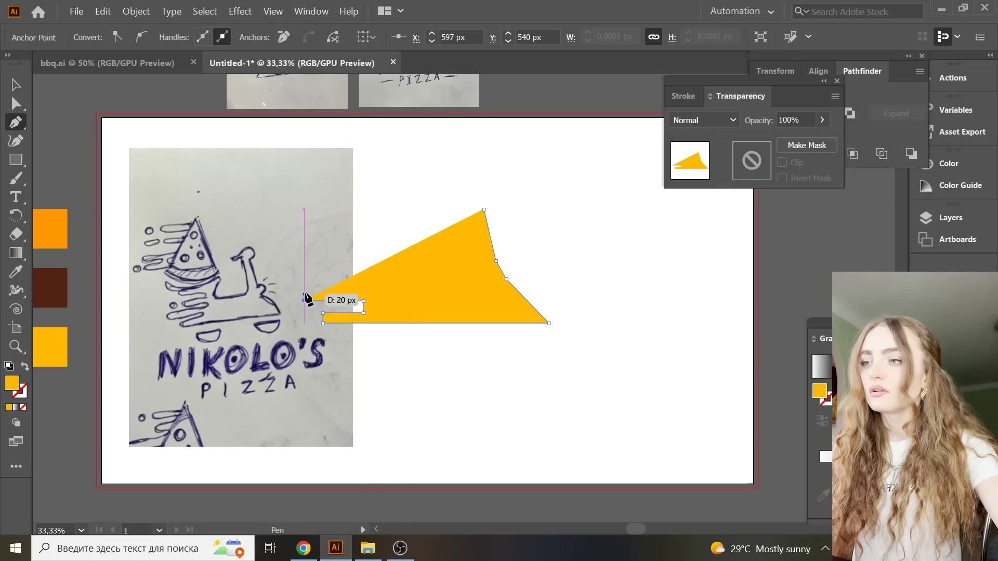
{"action": "left_click", "coordinate": [370, 287]}
{"action": "left_click", "coordinate": [329, 275]}
{"action": "left_click", "coordinate": [329, 262]}
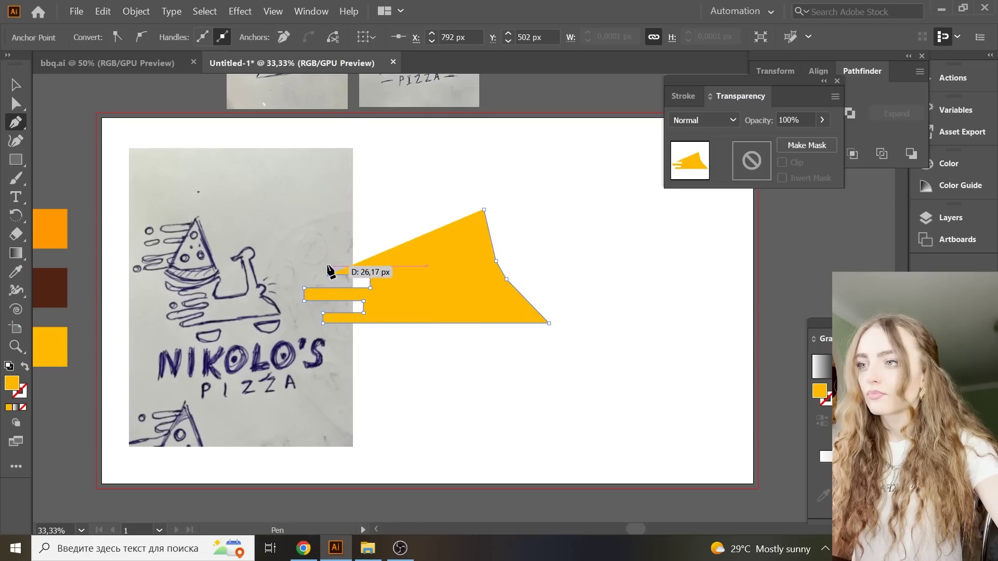
{"action": "left_click", "coordinate": [368, 263]}
{"action": "left_click", "coordinate": [315, 249]}
{"action": "left_click", "coordinate": [316, 232]}
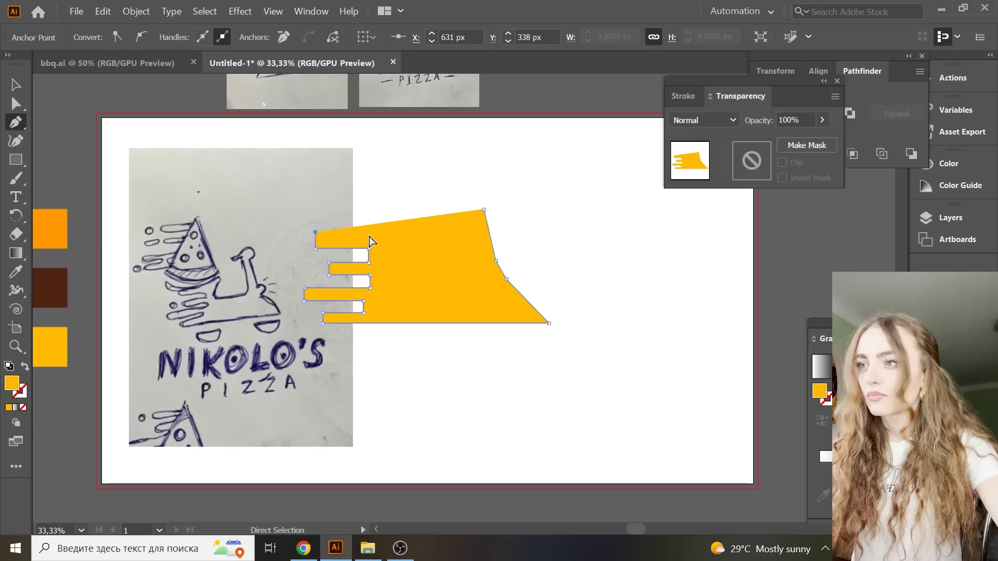
{"action": "key", "text": "ctrl+z"}
{"action": "left_click", "coordinate": [316, 235]}
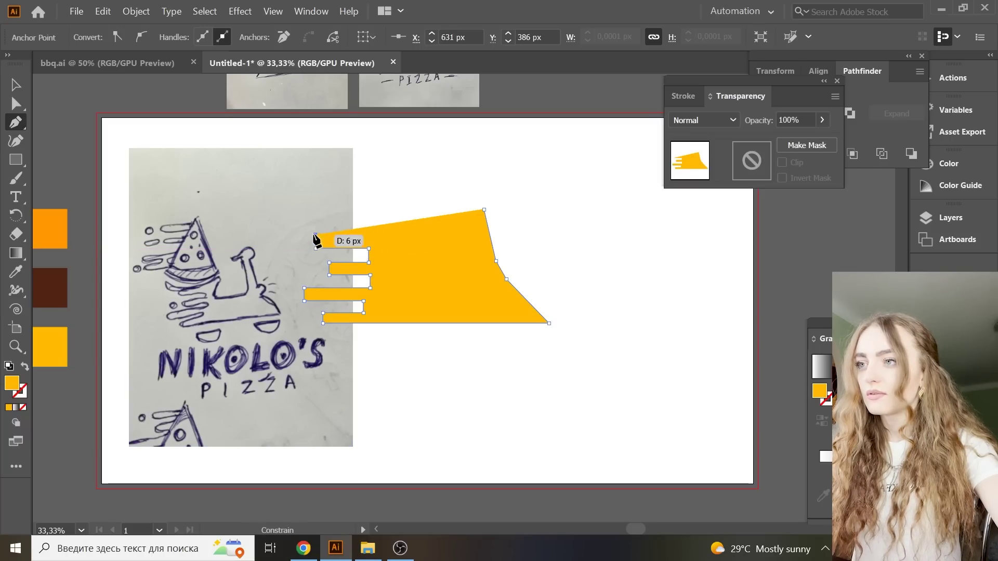
{"action": "left_click", "coordinate": [368, 234]}
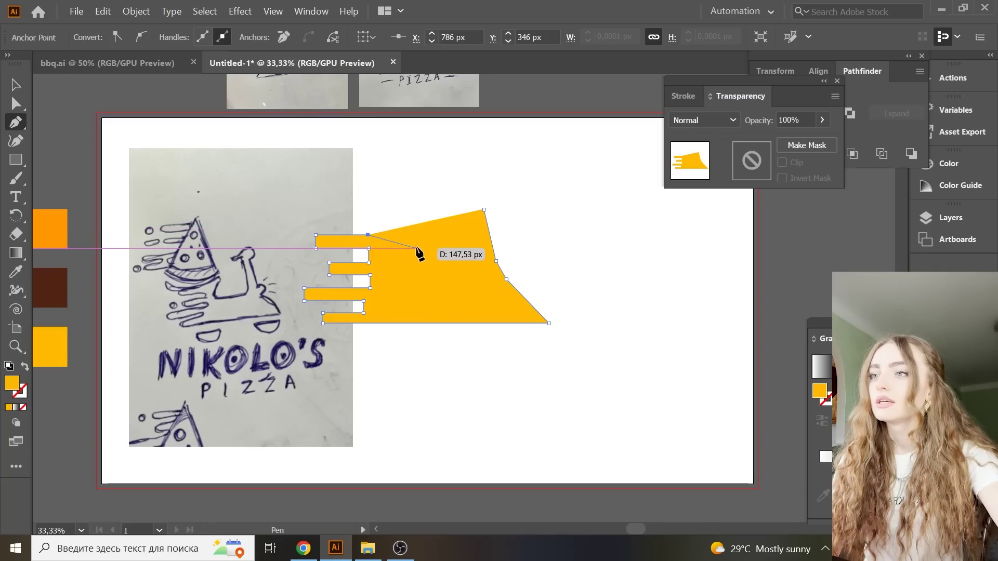
- Curve the body's top edge and trace the cut-out under the seat up to the stem
{"action": "left_click_drag", "start_coordinate": [411, 243], "coordinate": [437, 243]}
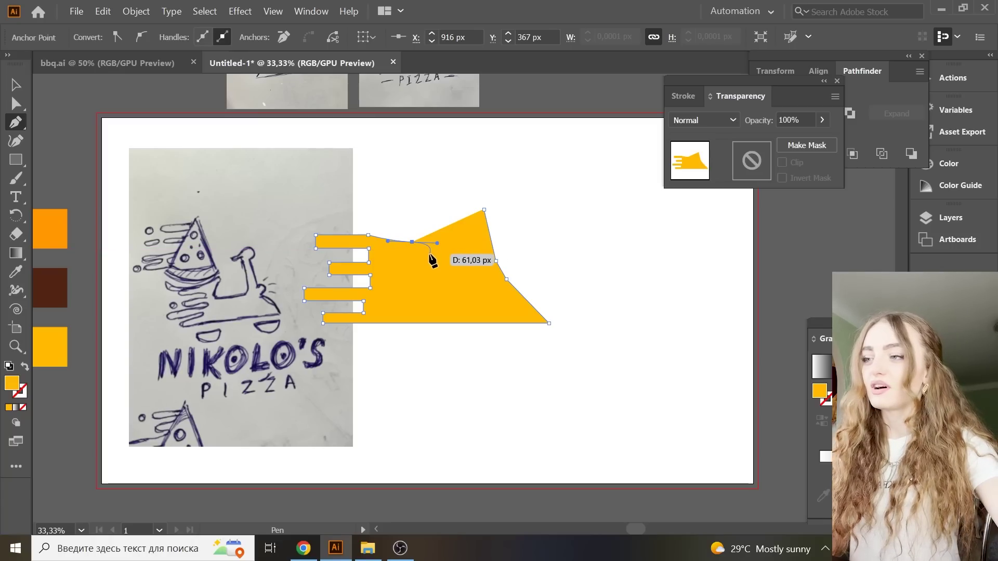
{"action": "key", "text": "ctrl+shift+a"}
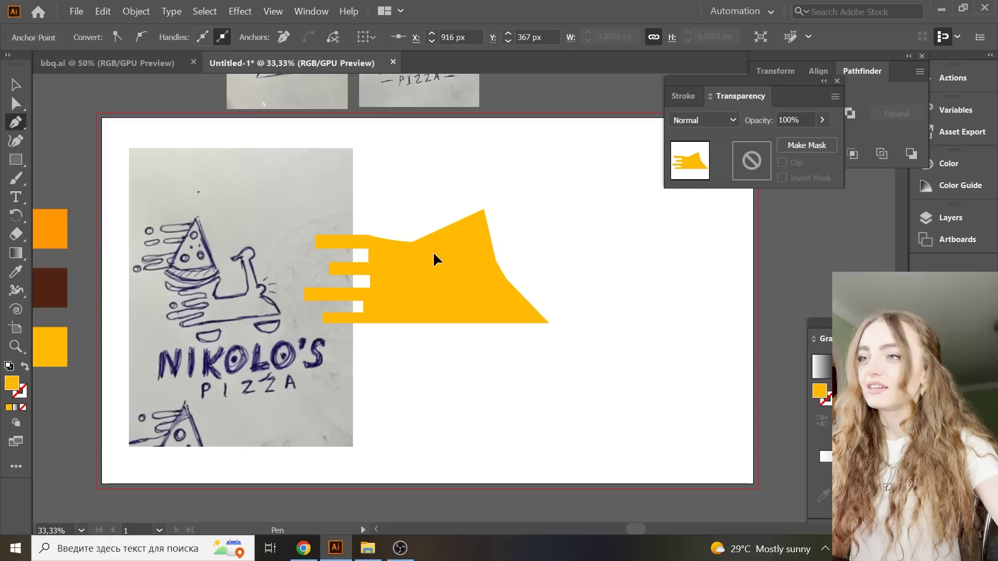
{"action": "left_click", "coordinate": [427, 256], "text": "ctrl"}
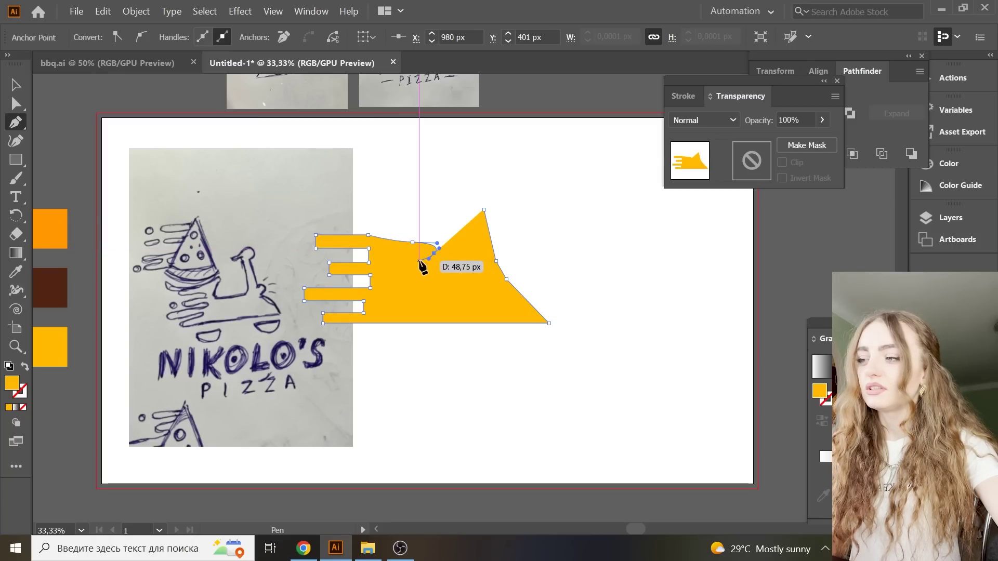
{"action": "left_click", "coordinate": [422, 258]}
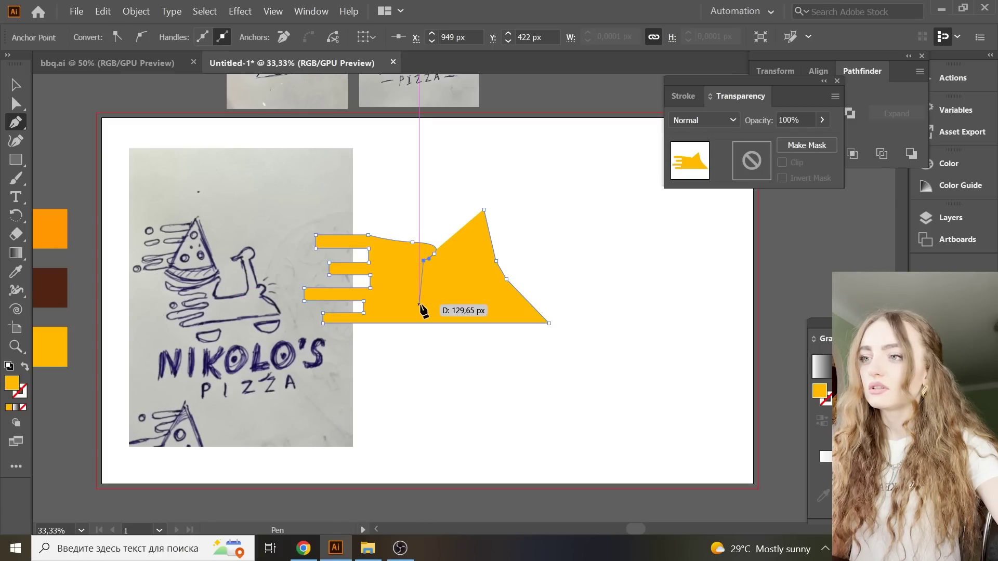
{"action": "left_click", "coordinate": [419, 305]}
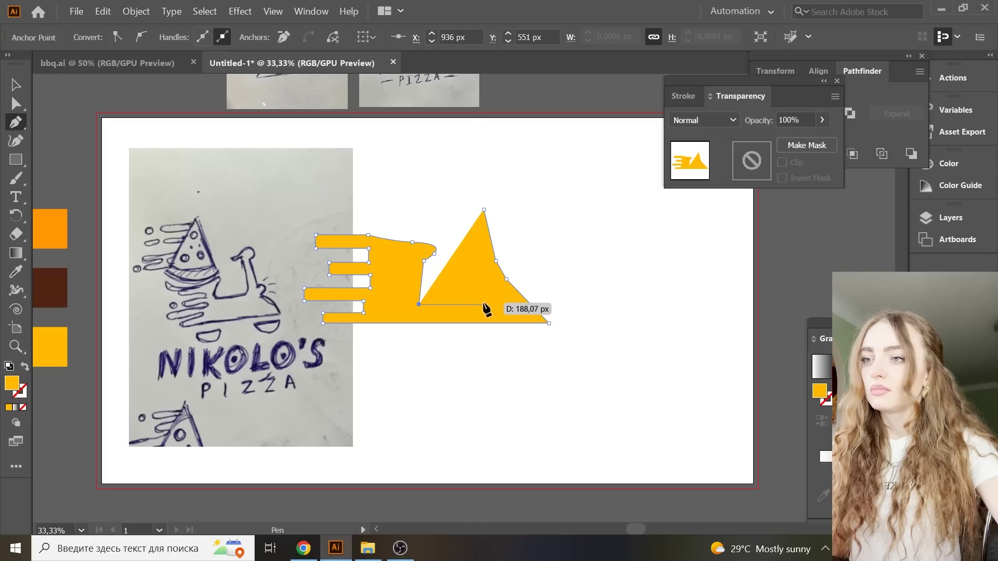
{"action": "left_click", "coordinate": [483, 304]}
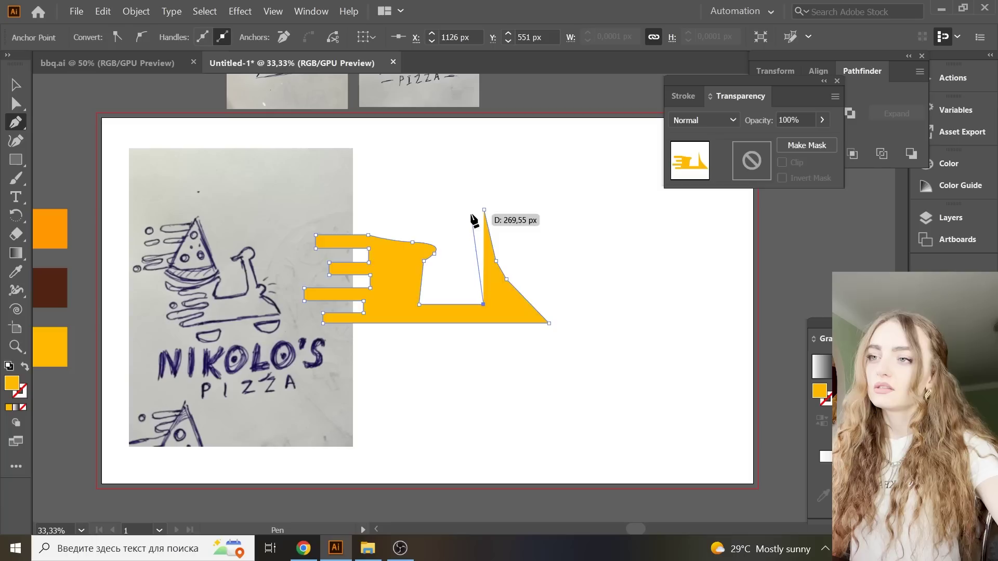
{"action": "left_click", "coordinate": [471, 211]}
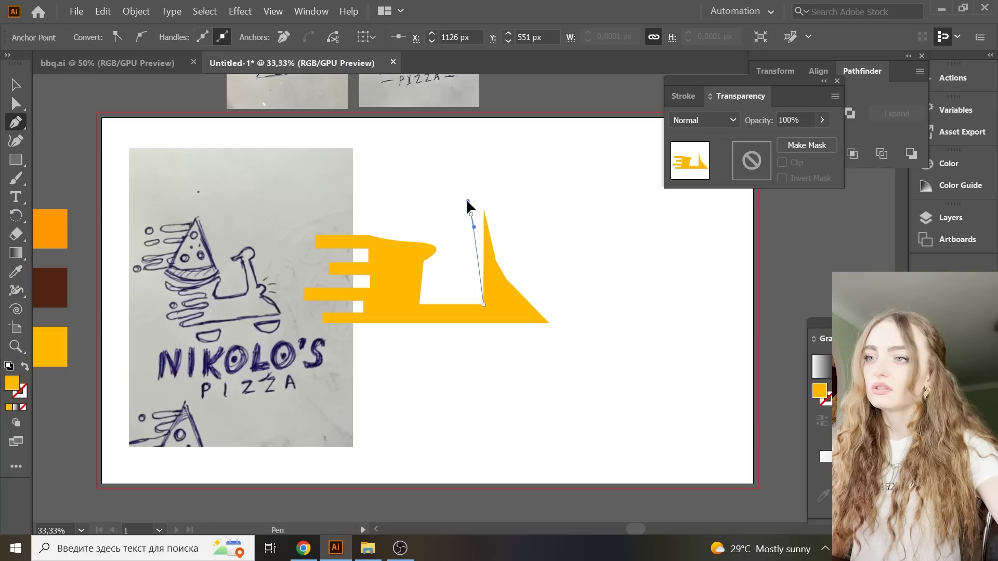
- Draw the curved, rounded handlebar top at the front of the scooter
{"action": "key", "text": "ctrl+plus"}
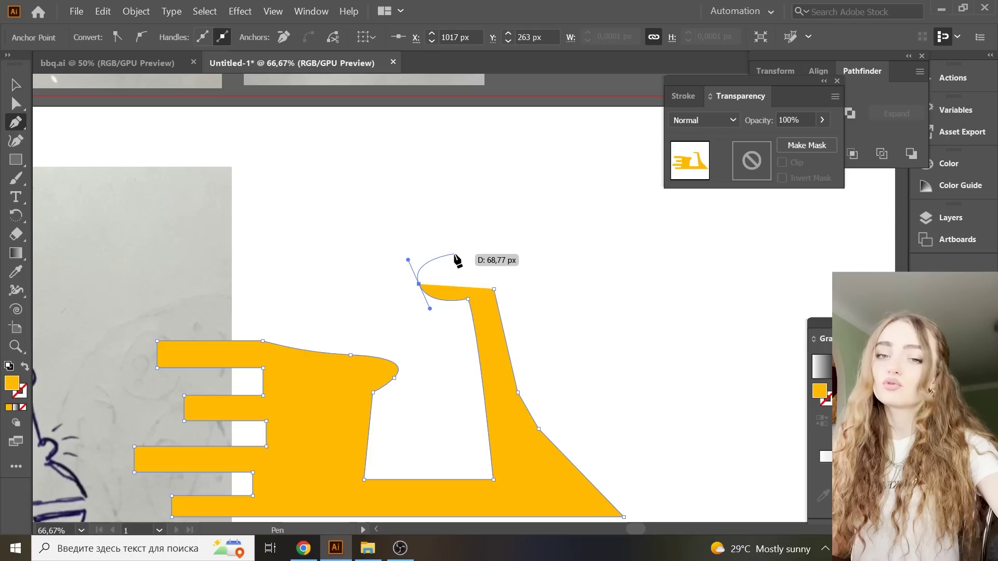
{"action": "left_click", "coordinate": [419, 285]}
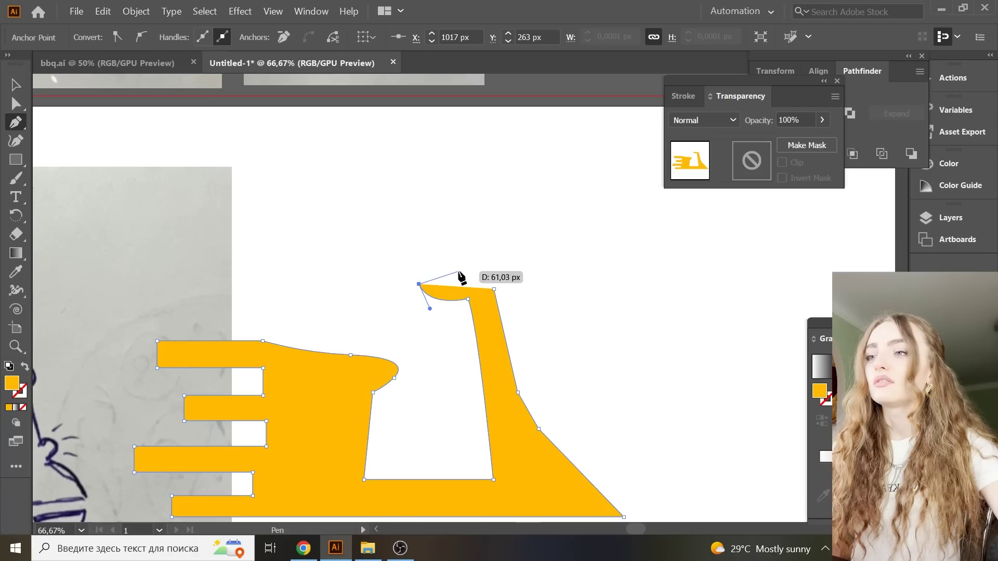
{"action": "left_click_drag", "start_coordinate": [464, 262], "coordinate": [468, 259]}
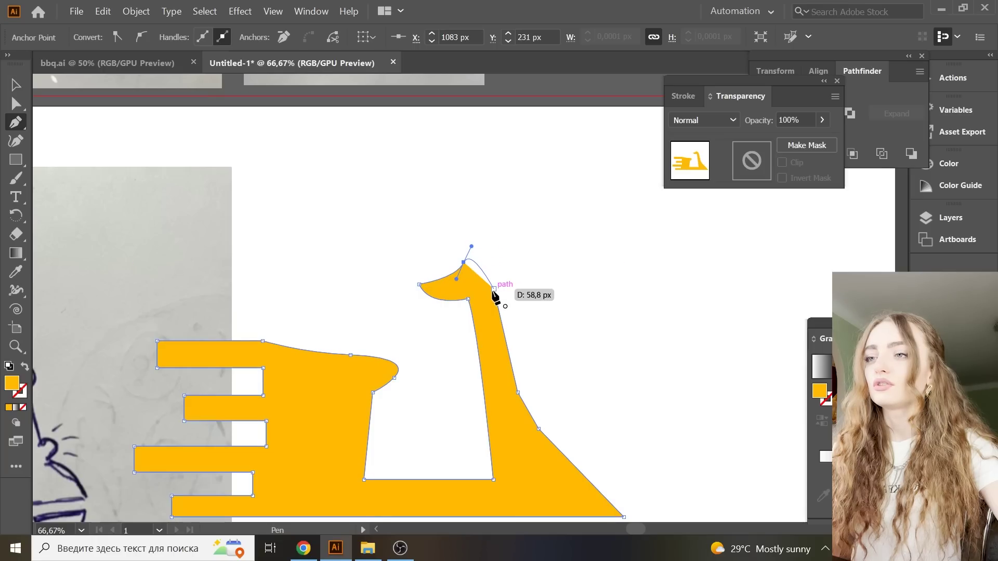
{"action": "mouse_move", "coordinate": [494, 289]}
{"action": "left_mouse_down"}
{"action": "mouse_move", "coordinate": [478, 323]}
{"action": "mouse_move", "coordinate": [473, 313]}
{"action": "left_mouse_up"}
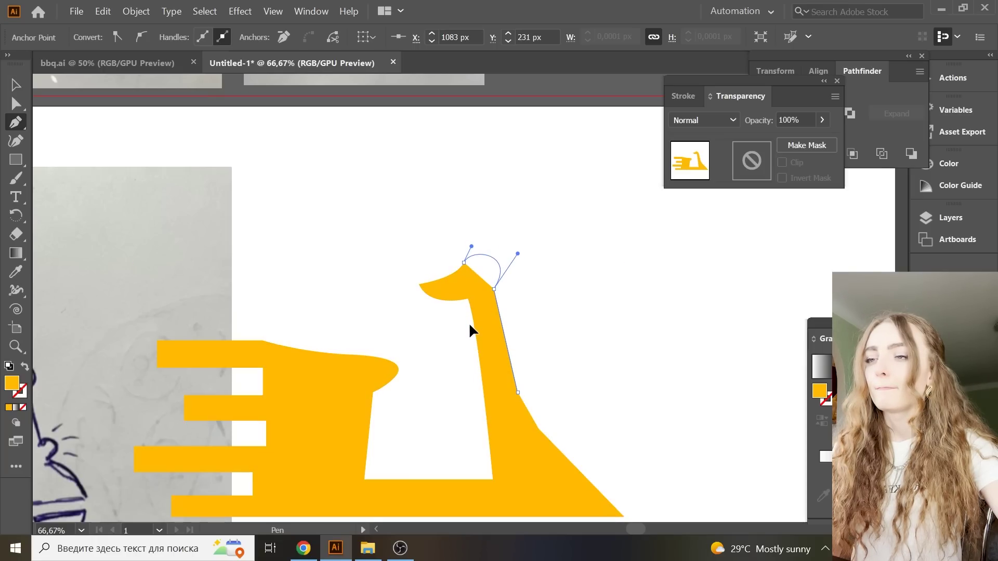
{"action": "left_click_drag", "start_coordinate": [473, 315], "coordinate": [469, 323]}
{"action": "key", "text": "ctrl+minus"}
{"action": "key", "text": "ctrl+minus"}
- With the Anchor Point tool, bend the neck's right edge and shape its small bump
{"action": "left_click", "coordinate": [15, 122]}
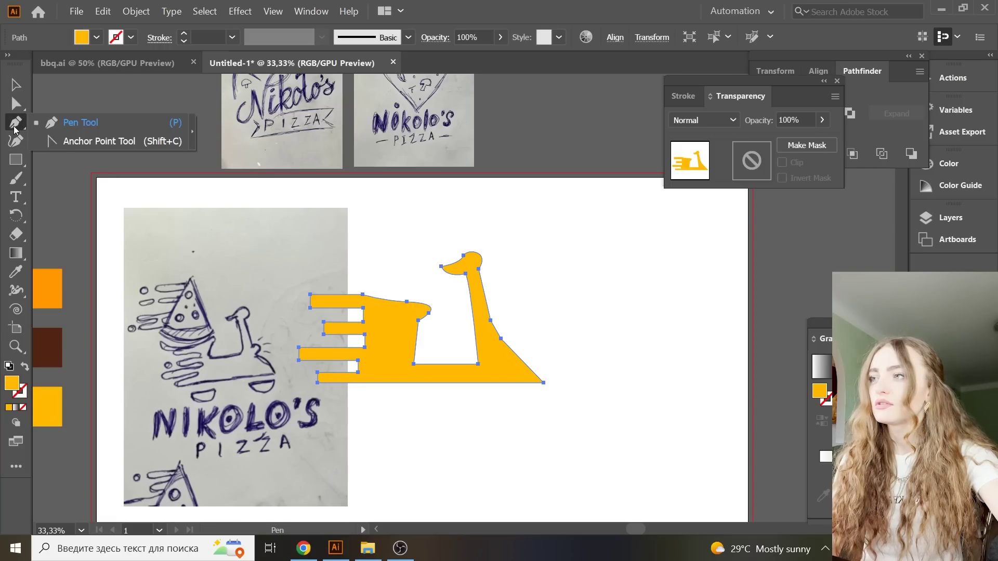
{"action": "left_click", "coordinate": [79, 141]}
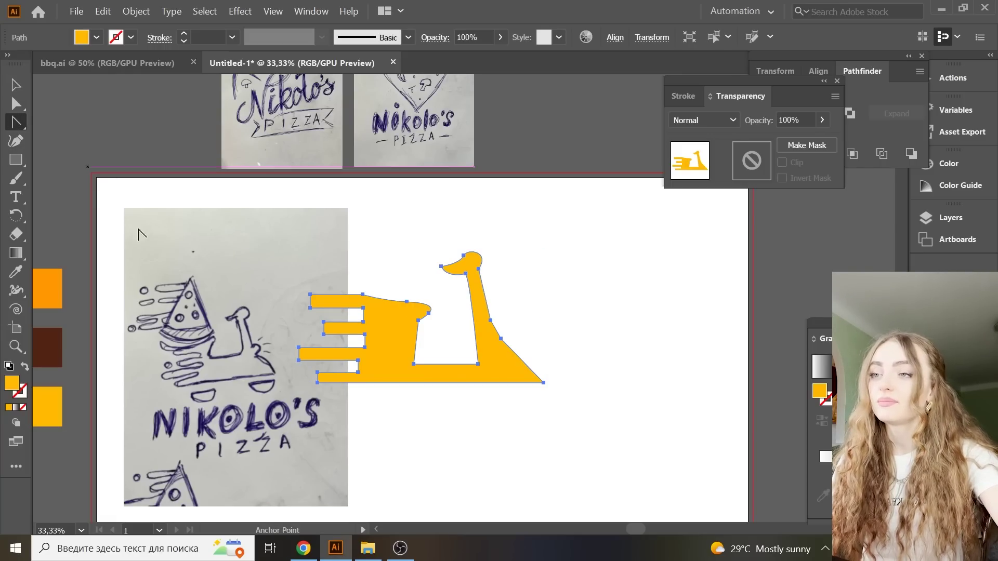
{"action": "key", "text": "ctrl+plus"}
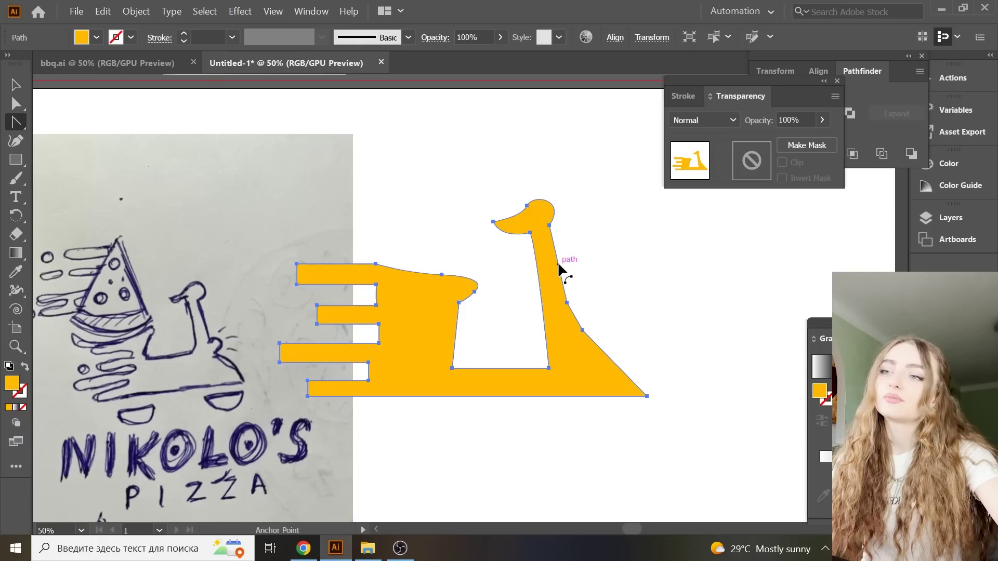
{"action": "left_click_drag", "start_coordinate": [557, 263], "coordinate": [561, 262]}
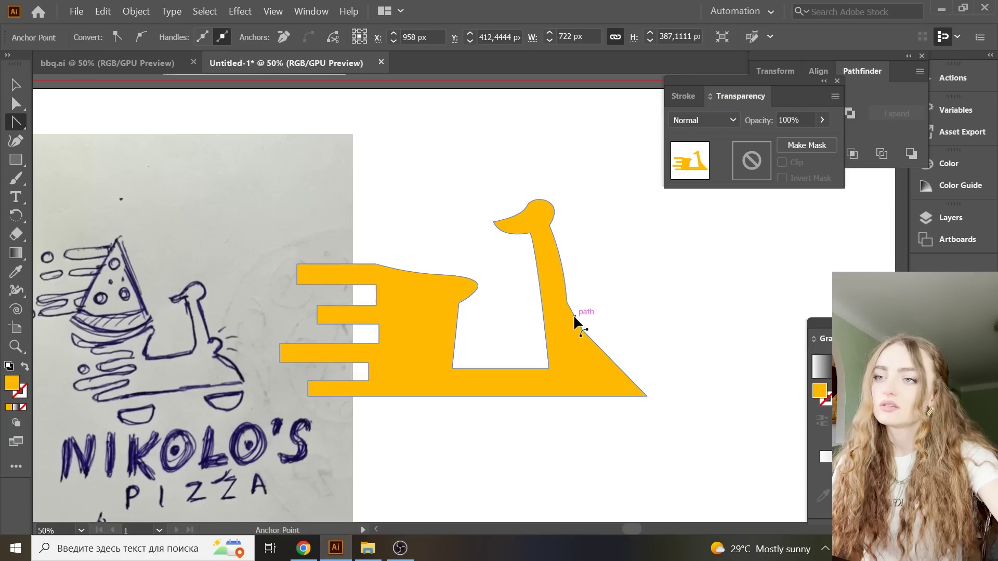
{"action": "left_click_drag", "start_coordinate": [573, 314], "coordinate": [581, 313]}
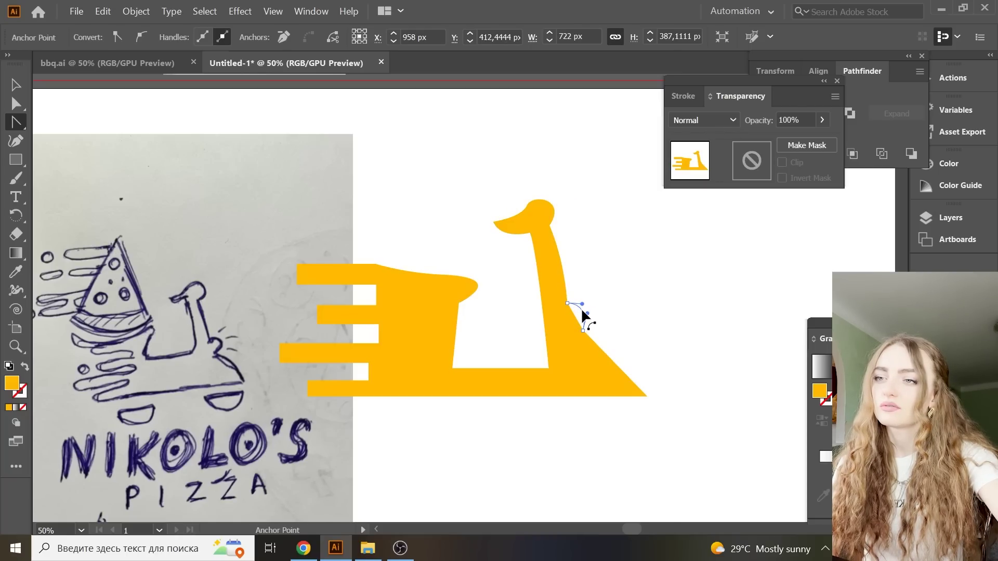
{"action": "scroll", "coordinate": [639, 346], "scroll_direction": "down", "scroll_amount": 1}
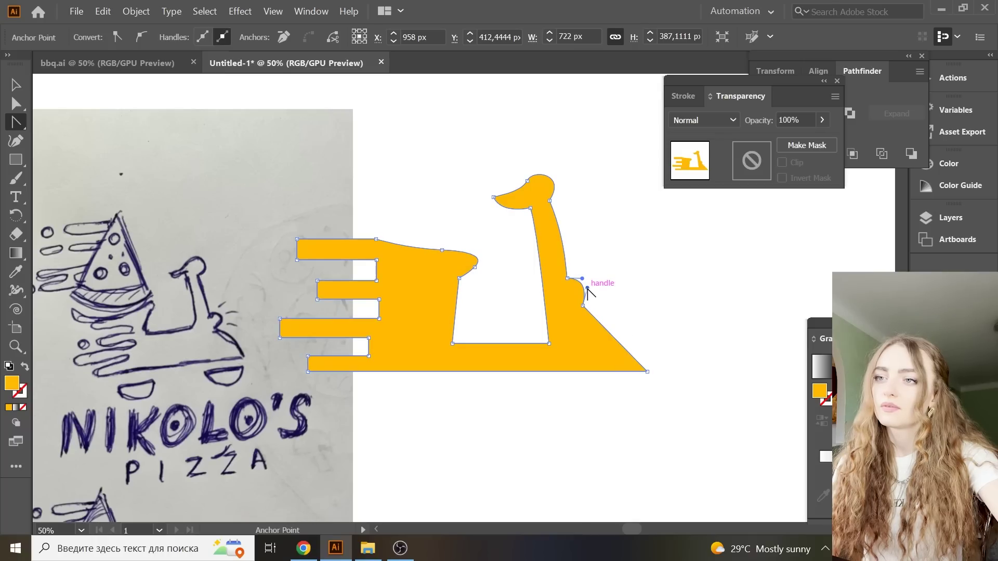
{"action": "left_click_drag", "start_coordinate": [588, 289], "coordinate": [580, 273]}
- Bow the neck's left edge and pull the rear diagonal into a rounded curve
{"action": "scroll", "coordinate": [643, 302], "scroll_direction": "down", "scroll_amount": 1}
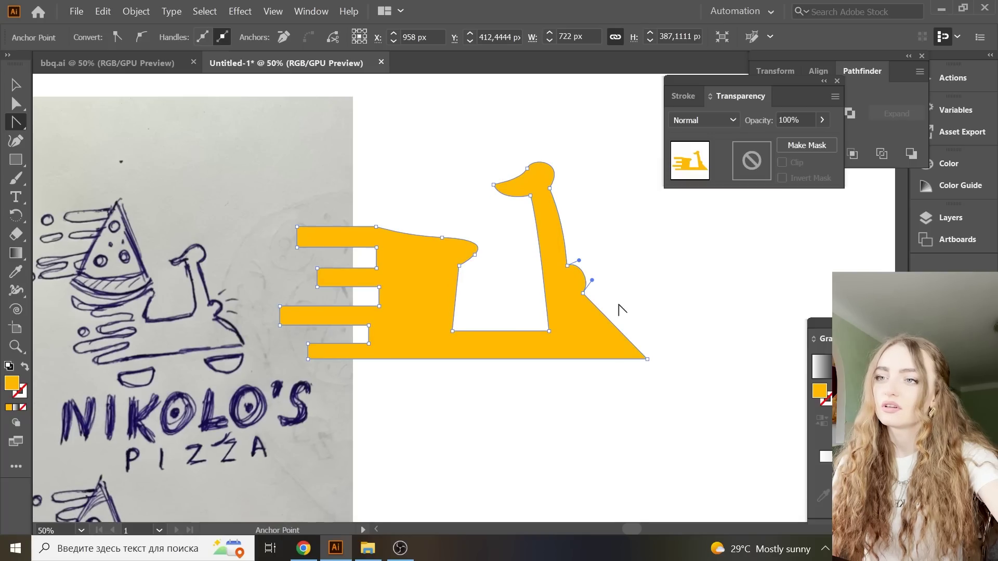
{"action": "left_click_drag", "start_coordinate": [609, 321], "coordinate": [621, 312]}
{"action": "scroll", "coordinate": [542, 247], "scroll_direction": "down", "scroll_amount": 2}
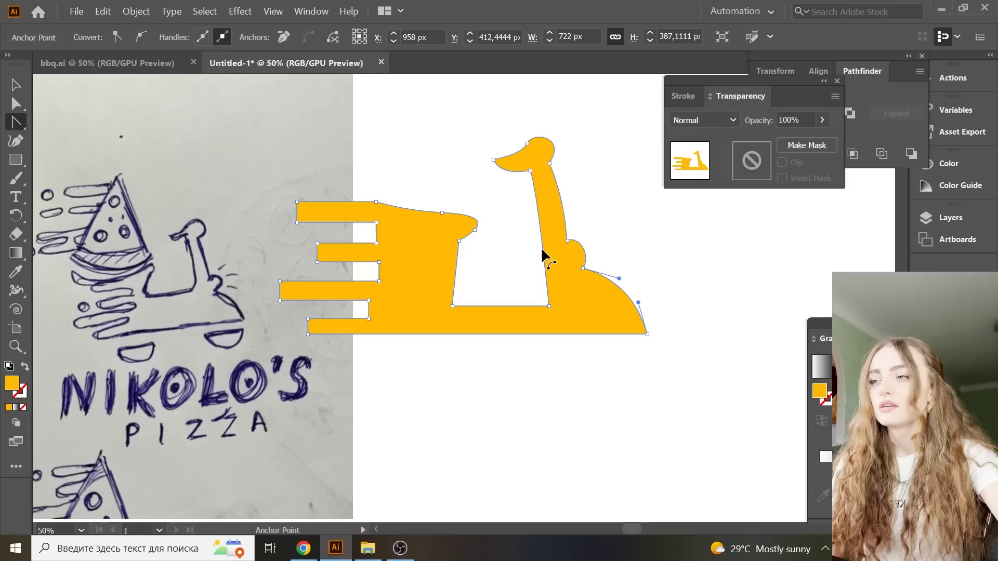
{"action": "left_click_drag", "start_coordinate": [538, 215], "coordinate": [545, 220]}
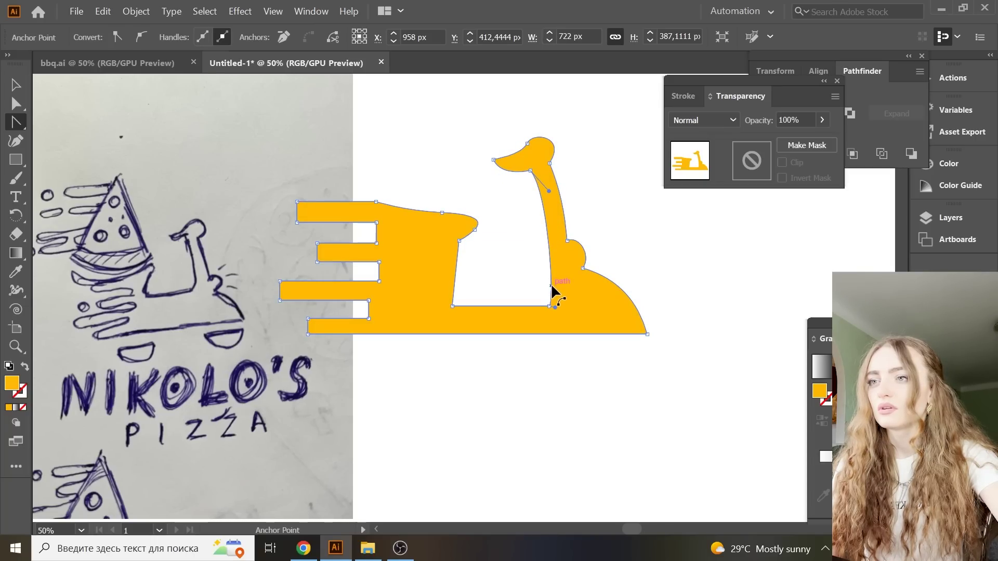
{"action": "left_click_drag", "start_coordinate": [544, 283], "coordinate": [544, 284]}
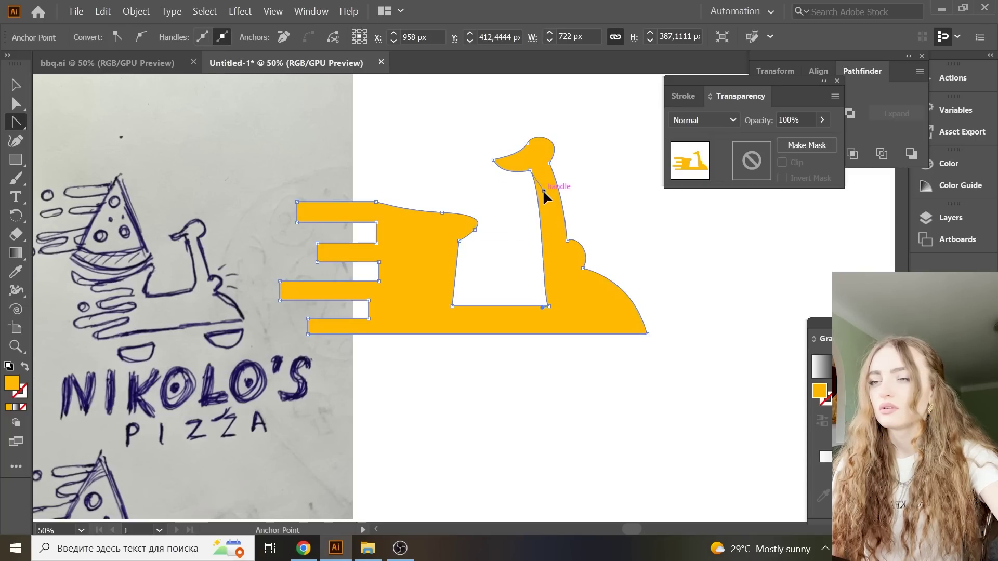
{"action": "left_click_drag", "start_coordinate": [543, 189], "coordinate": [556, 212]}
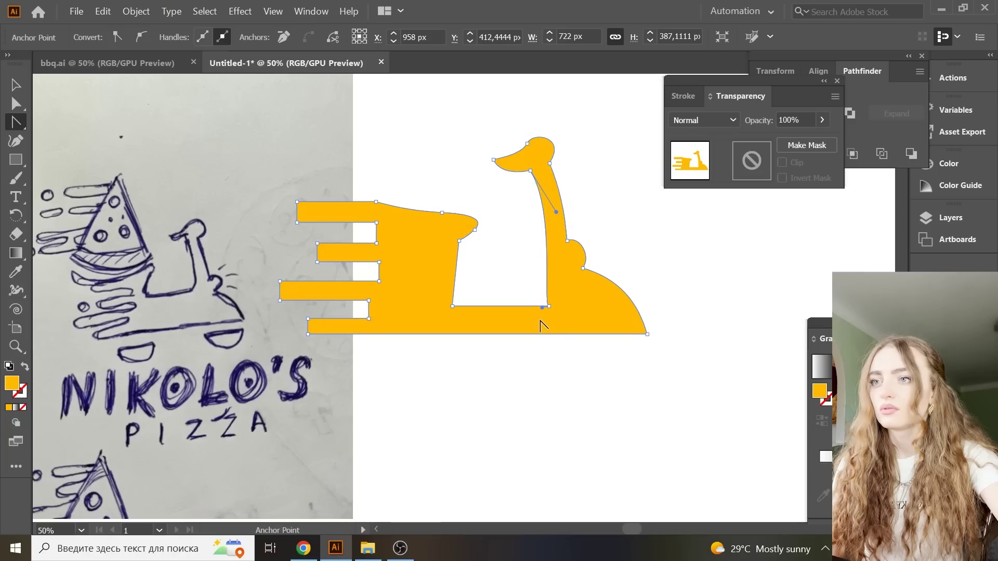
{"action": "left_click_drag", "start_coordinate": [548, 305], "coordinate": [541, 306]}
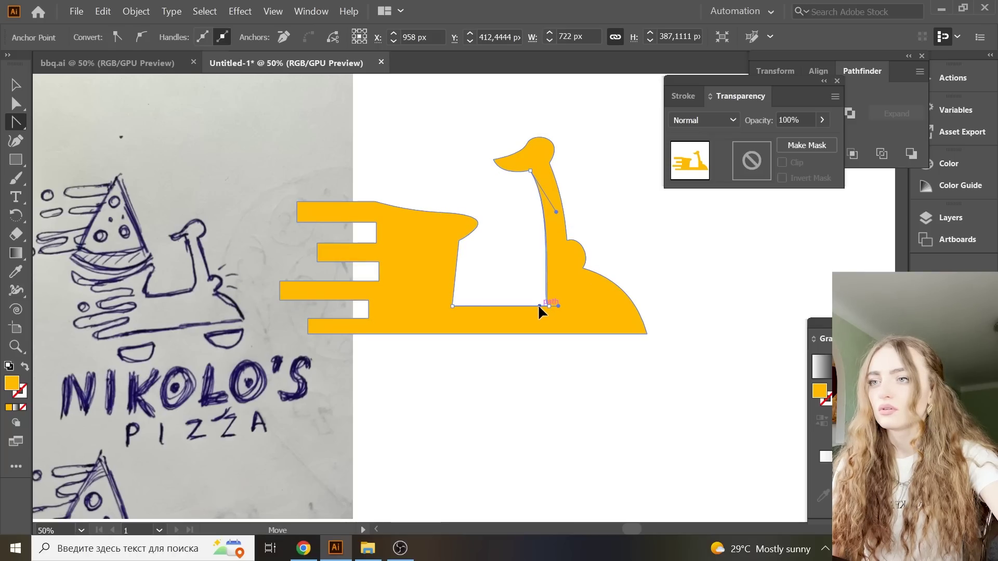
- With Direct Selection, round the inner corner where the neck meets the floor
{"action": "left_click", "coordinate": [15, 104]}
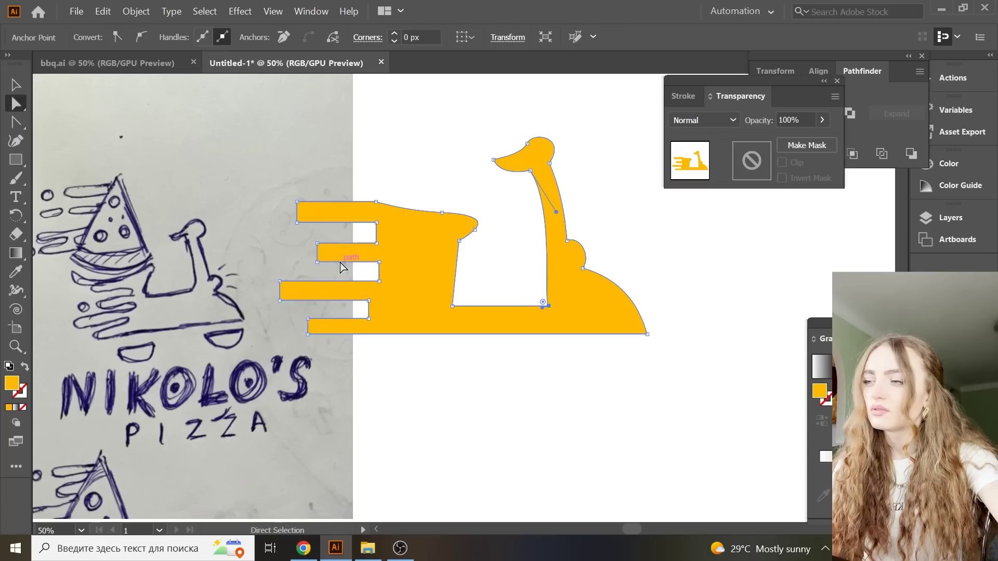
{"action": "left_click_drag", "start_coordinate": [547, 306], "coordinate": [542, 307]}
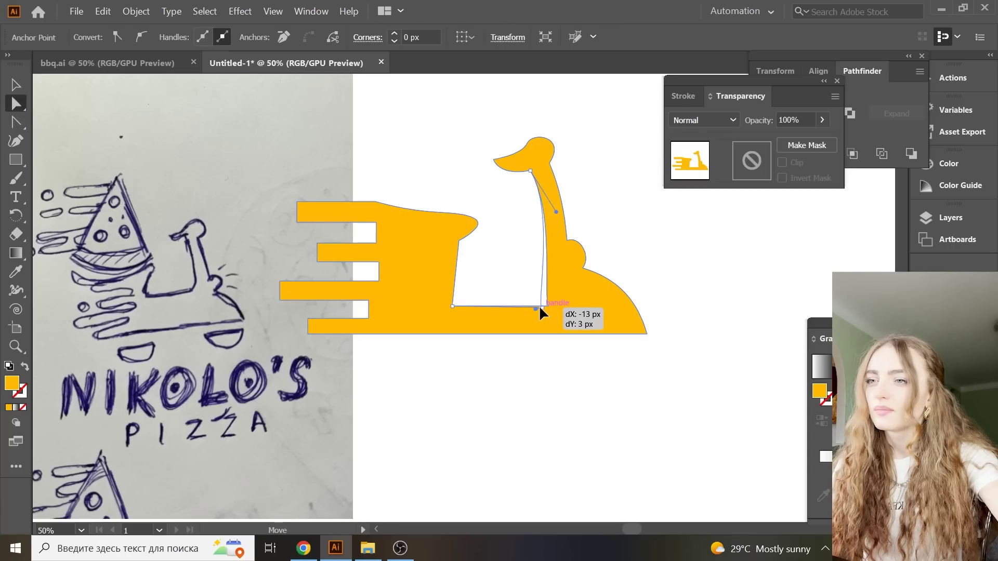
{"action": "left_click", "coordinate": [652, 252]}
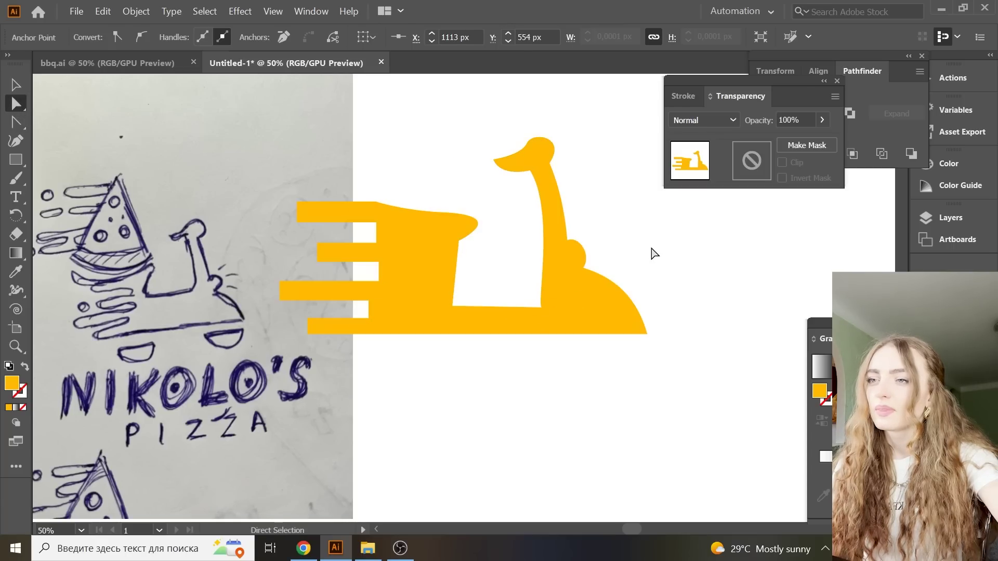
{"action": "left_click", "coordinate": [541, 308]}
{"action": "left_click", "coordinate": [554, 314]}
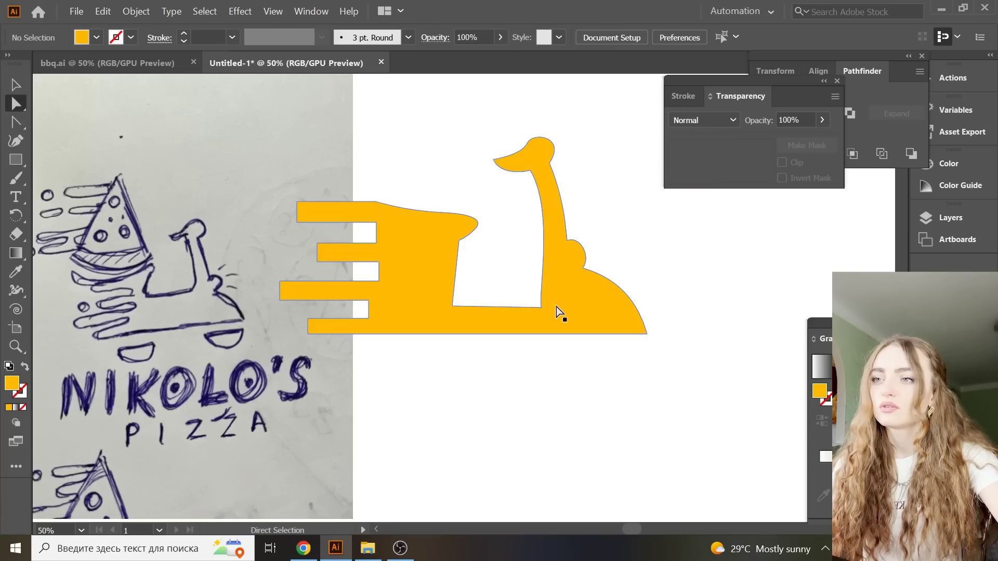
{"action": "scroll", "coordinate": [556, 312], "scroll_direction": "up", "scroll_amount": 2}
{"action": "left_click", "coordinate": [460, 323]}
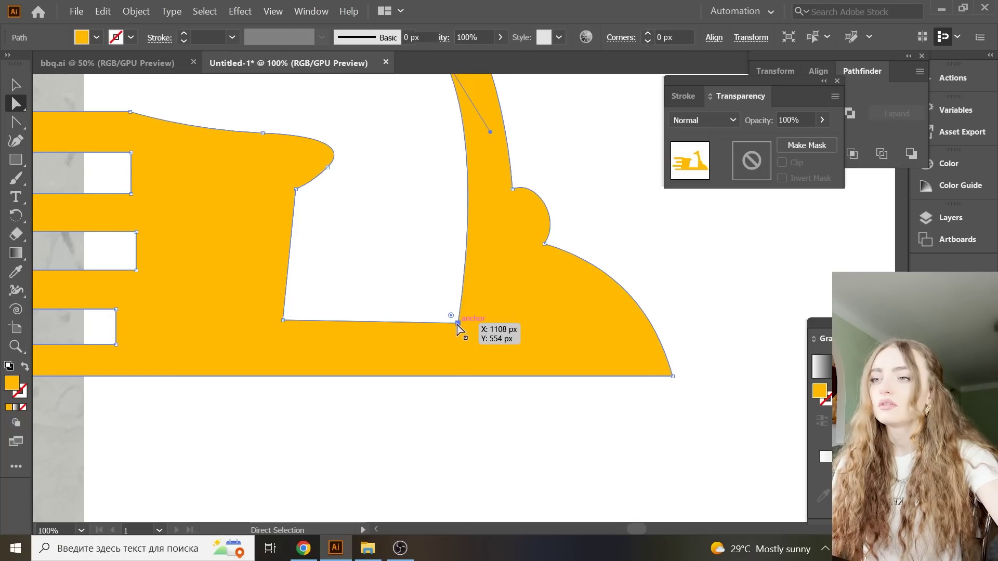
{"action": "mouse_move", "coordinate": [451, 316]}
{"action": "left_mouse_down"}
{"action": "mouse_move", "coordinate": [422, 315]}
{"action": "mouse_move", "coordinate": [437, 319]}
{"action": "left_mouse_up"}
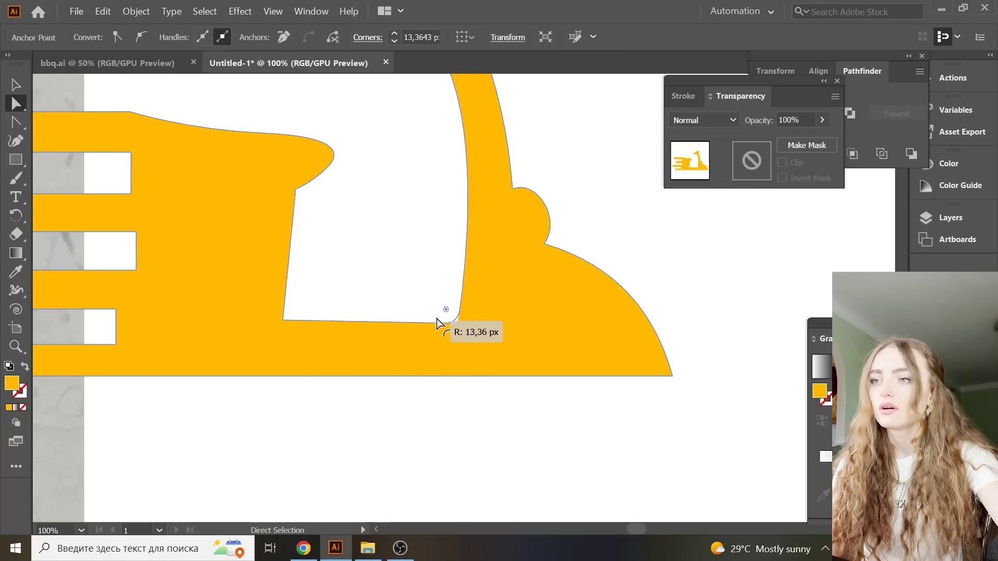
{"action": "left_click", "coordinate": [435, 289]}
{"action": "key", "text": "ctrl+minus"}
{"action": "key", "text": "ctrl+minus"}
- Select the neck-base corners again and round them further
{"action": "left_click", "coordinate": [478, 229]}
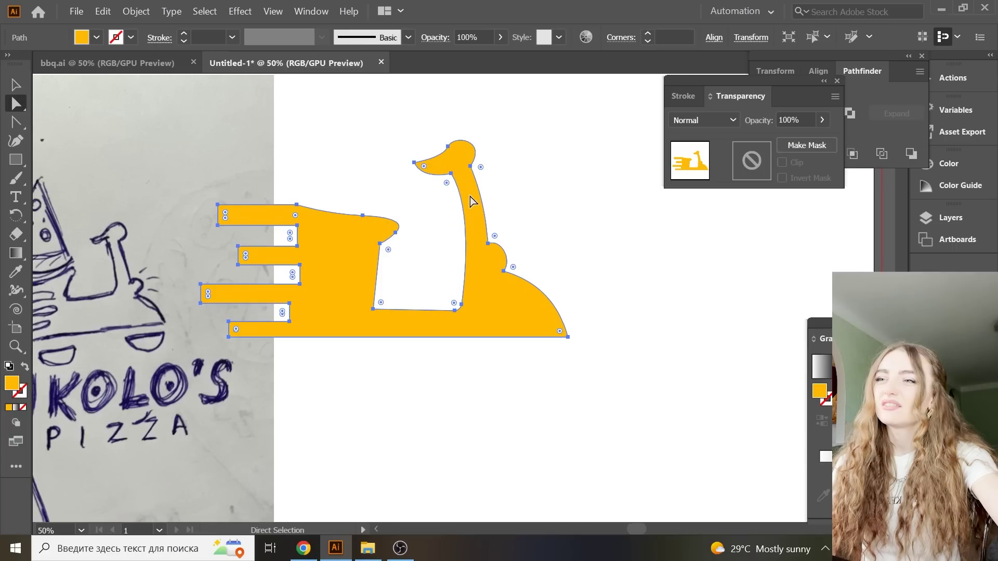
{"action": "left_click_drag", "start_coordinate": [453, 176], "coordinate": [451, 175]}
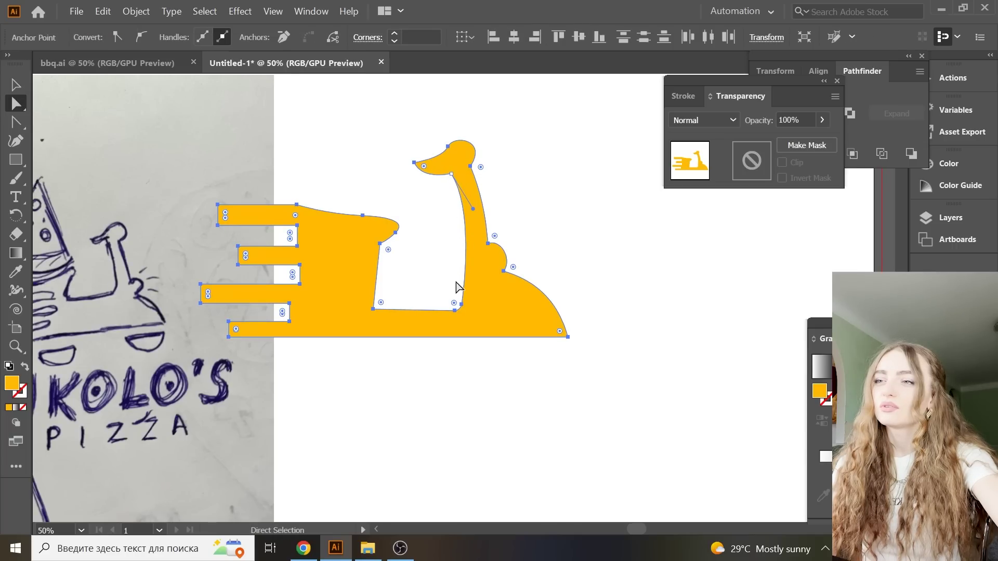
{"action": "left_click_drag", "start_coordinate": [442, 294], "coordinate": [467, 325]}
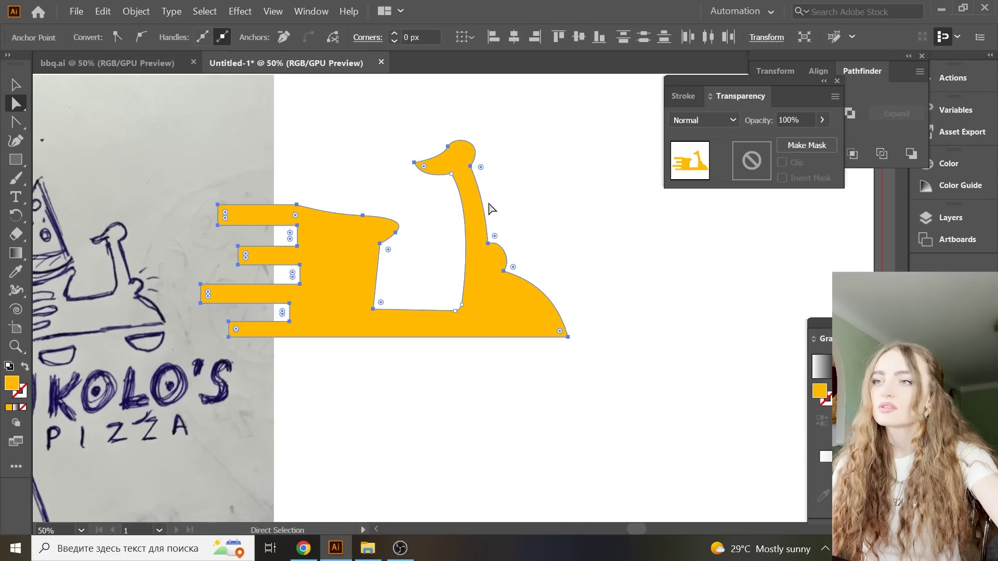
{"action": "key", "text": "ctrl+shift+a"}
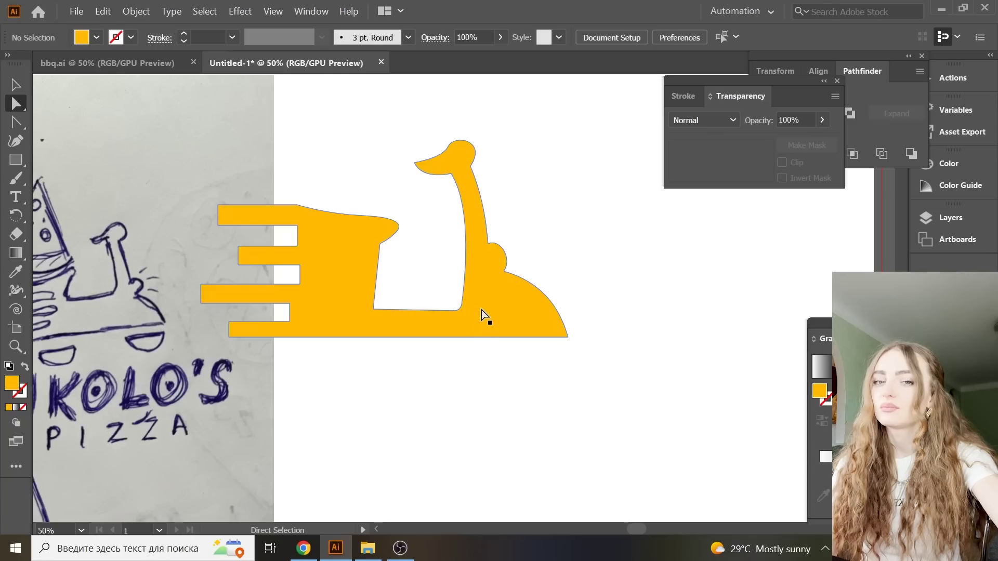
{"action": "left_click", "coordinate": [450, 176]}
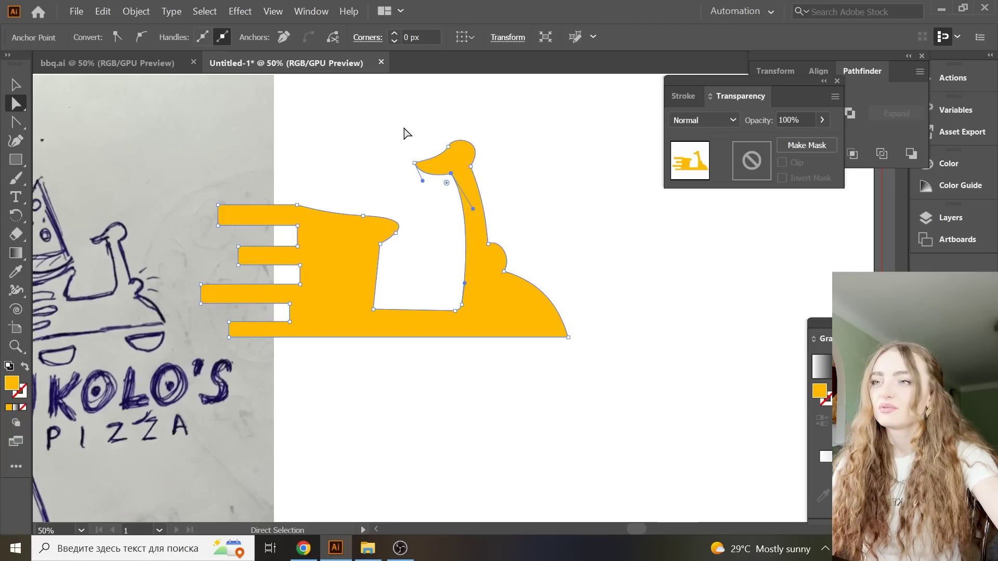
{"action": "left_click", "coordinate": [463, 307], "text": "shift"}
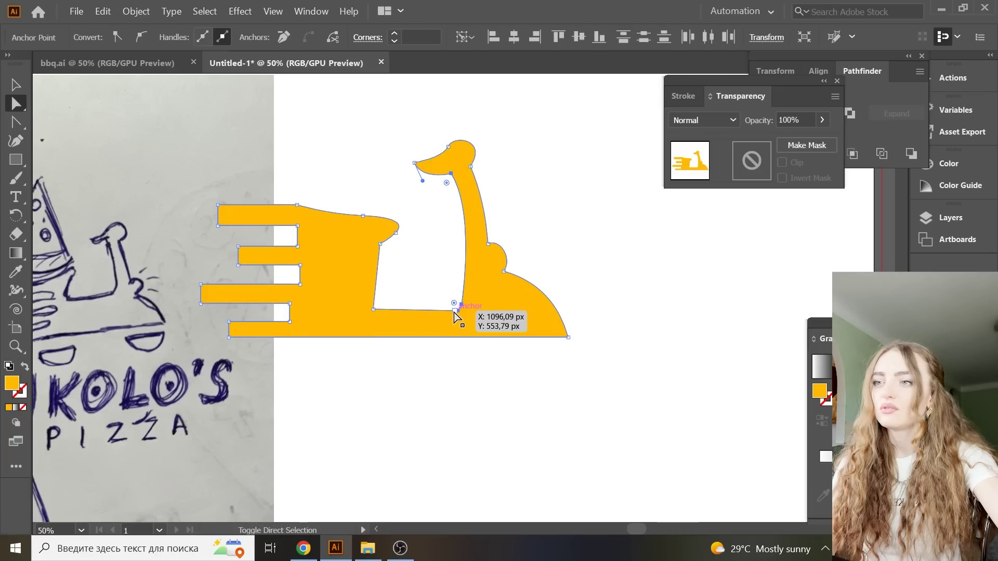
{"action": "left_click_drag", "start_coordinate": [453, 305], "coordinate": [444, 308]}
{"action": "left_click", "coordinate": [571, 225]}
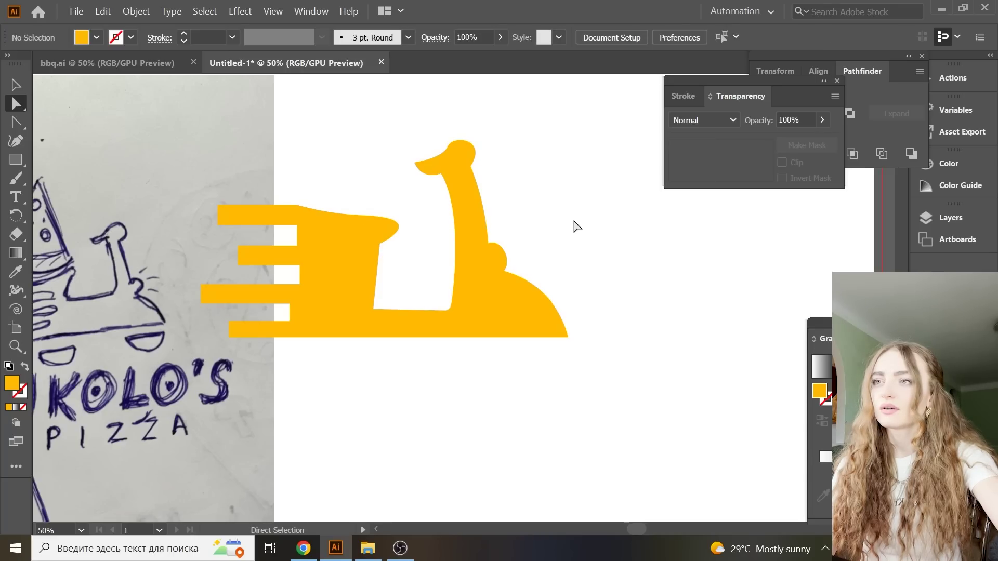
- Delete the head's top anchor and flatten the top of the scooter head
{"action": "left_click", "coordinate": [450, 145]}
{"action": "scroll", "coordinate": [450, 146], "scroll_direction": "up", "scroll_amount": 1}
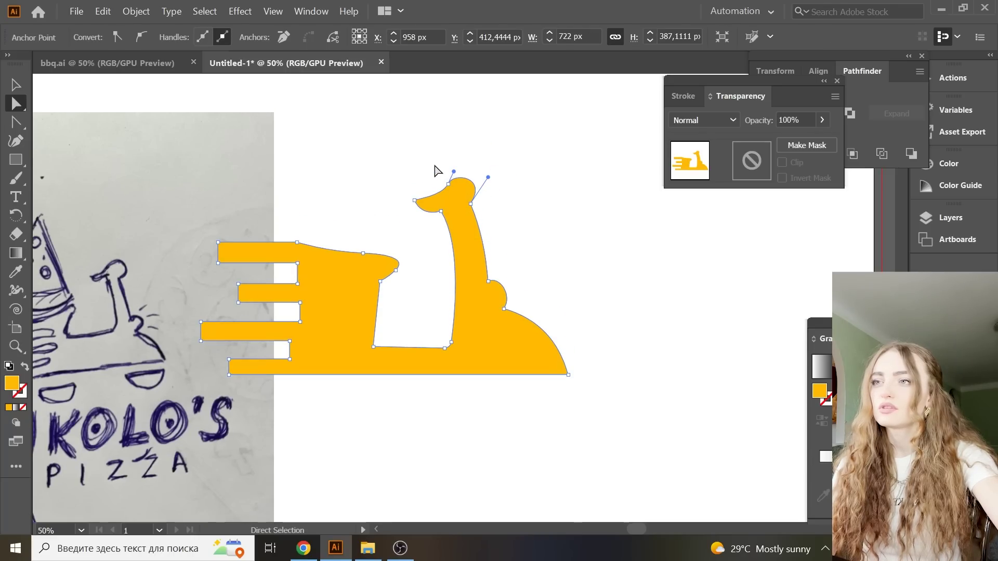
{"action": "key", "text": "Delete"}
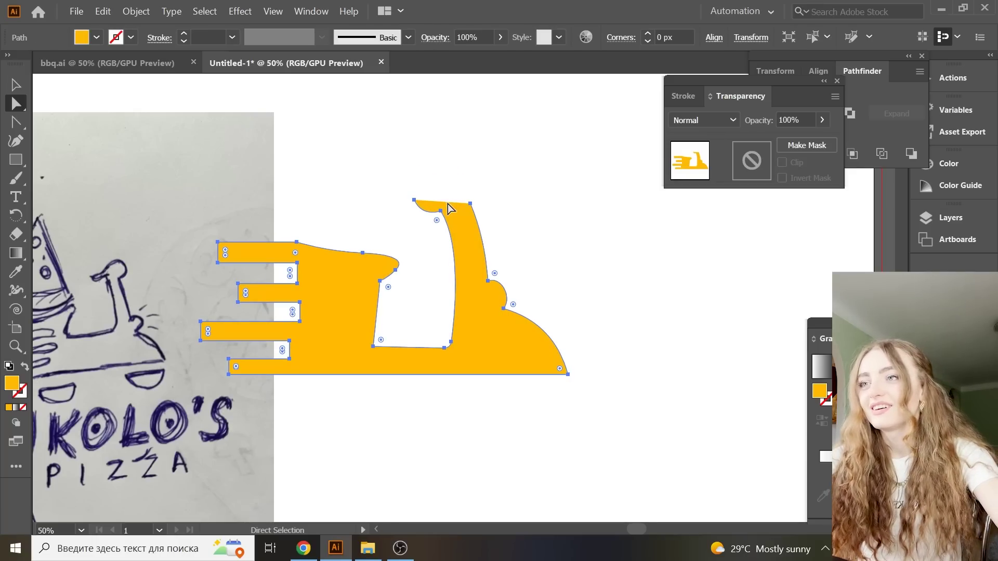
{"action": "left_click_drag", "start_coordinate": [416, 202], "coordinate": [441, 211]}
{"action": "left_click", "coordinate": [472, 176]}
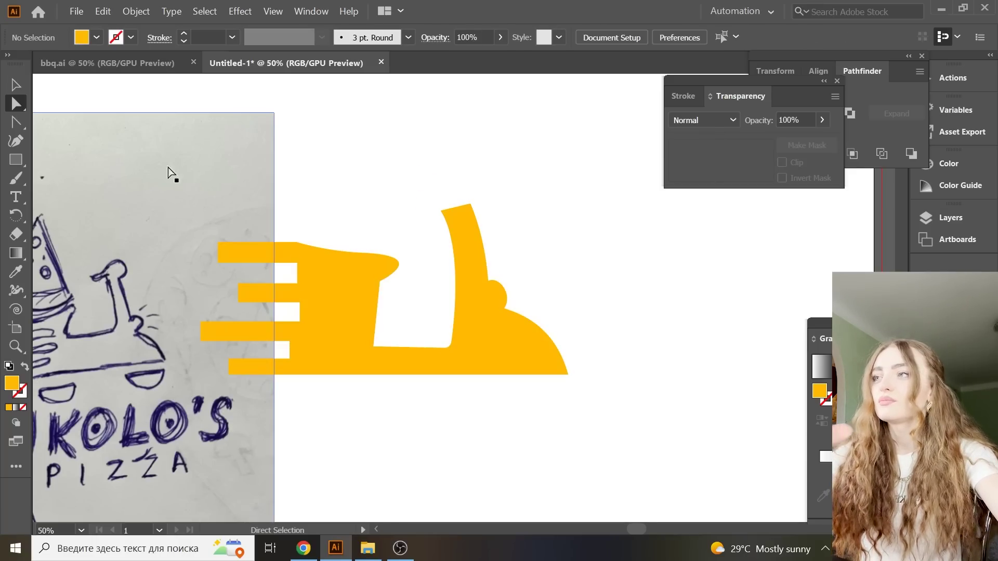
{"action": "left_click", "coordinate": [445, 234]}
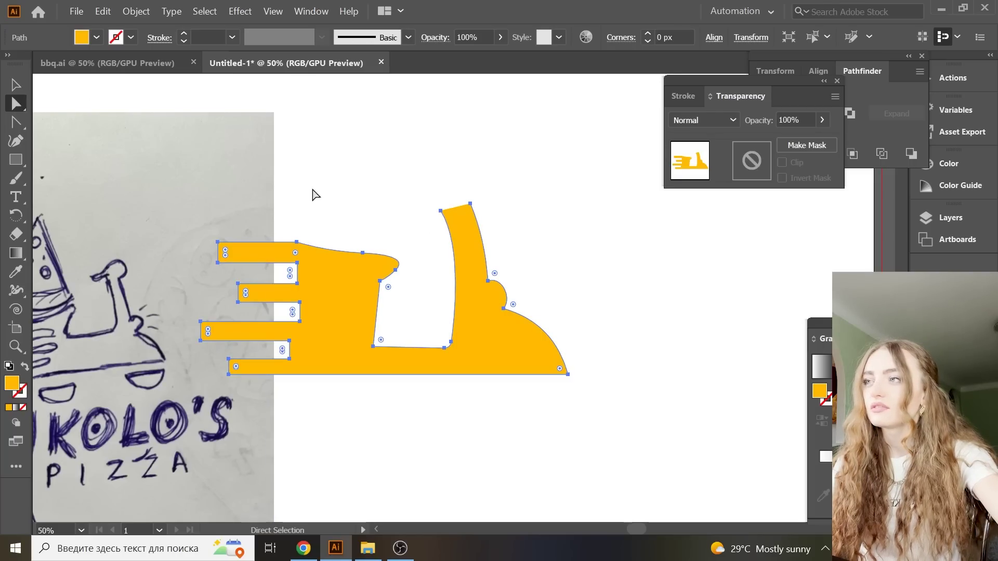
{"action": "left_click", "coordinate": [16, 124]}
- With the Pen tool, redraw the head's front with a curve and a pointed tip
{"action": "left_click_drag", "start_coordinate": [16, 125], "coordinate": [96, 124]}
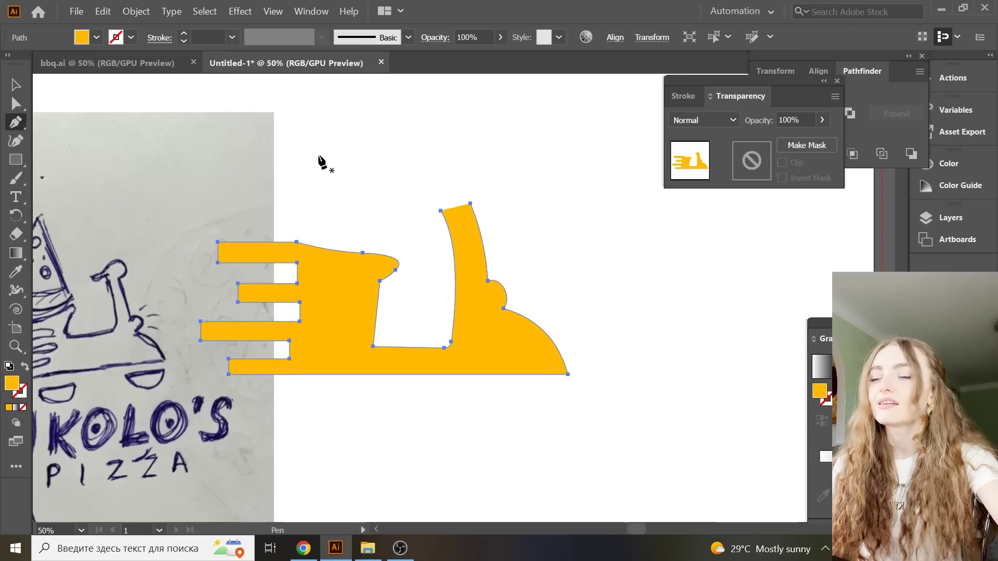
{"action": "left_click_drag", "start_coordinate": [441, 210], "coordinate": [463, 245]}
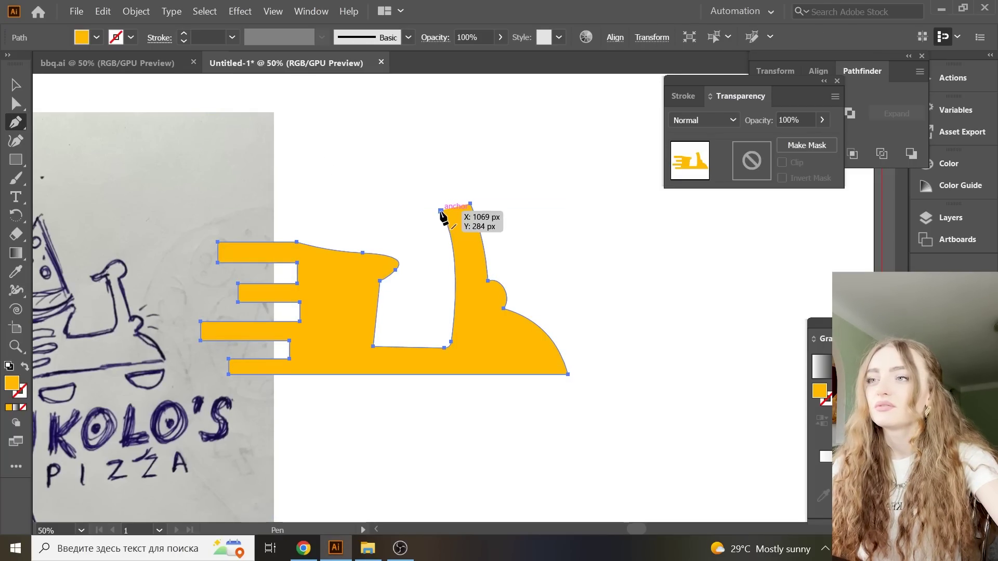
{"action": "key", "text": "ctrl+plus"}
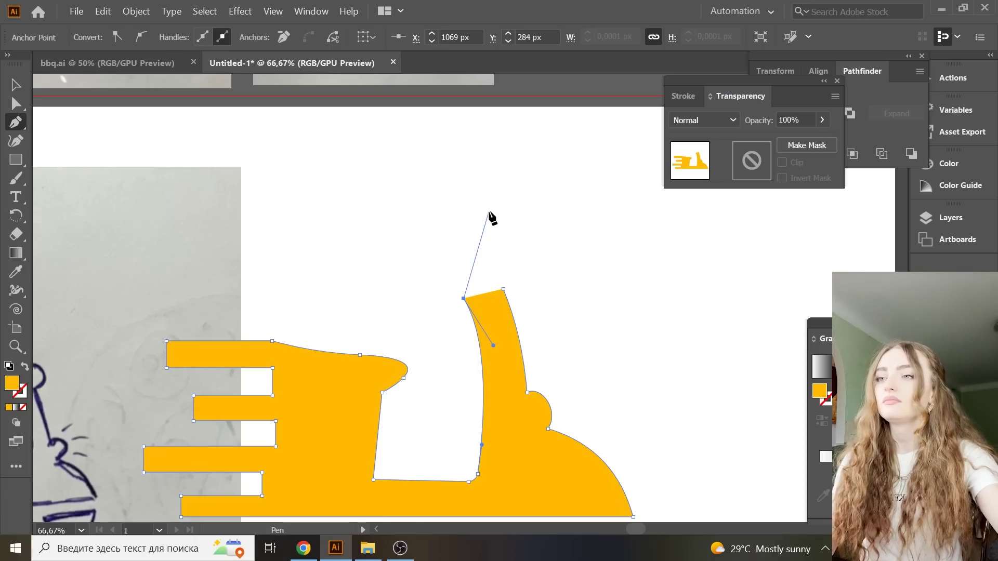
{"action": "left_click", "coordinate": [390, 295]}
{"action": "left_click_drag", "start_coordinate": [453, 259], "coordinate": [457, 242]}
{"action": "left_click", "coordinate": [281, 182], "text": "ctrl"}
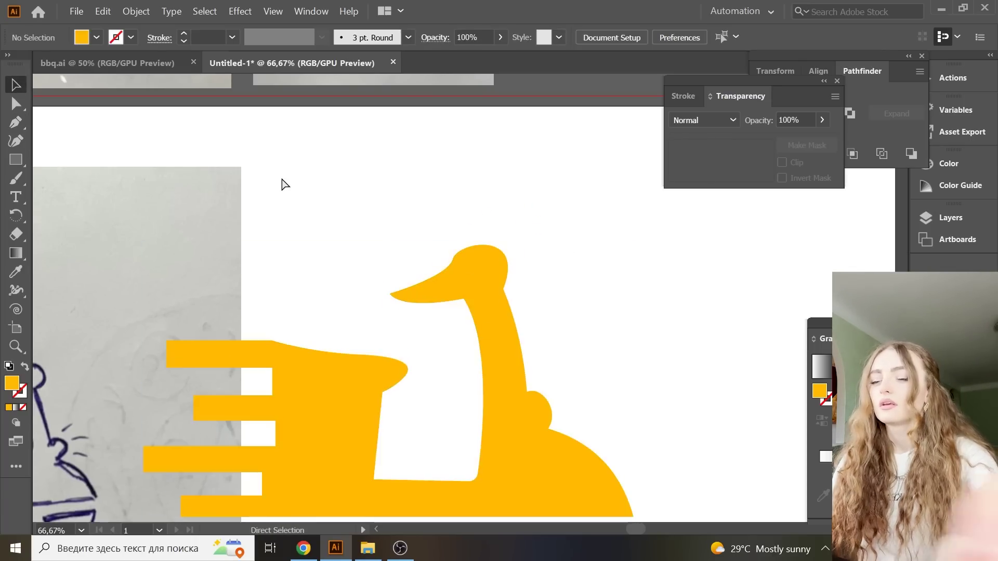
{"action": "key", "text": "ctrl+plus"}
- Round the pointed handlebar tip with Direct Selection and zoom out
{"action": "key", "text": "a"}
{"action": "left_click", "coordinate": [363, 294]}
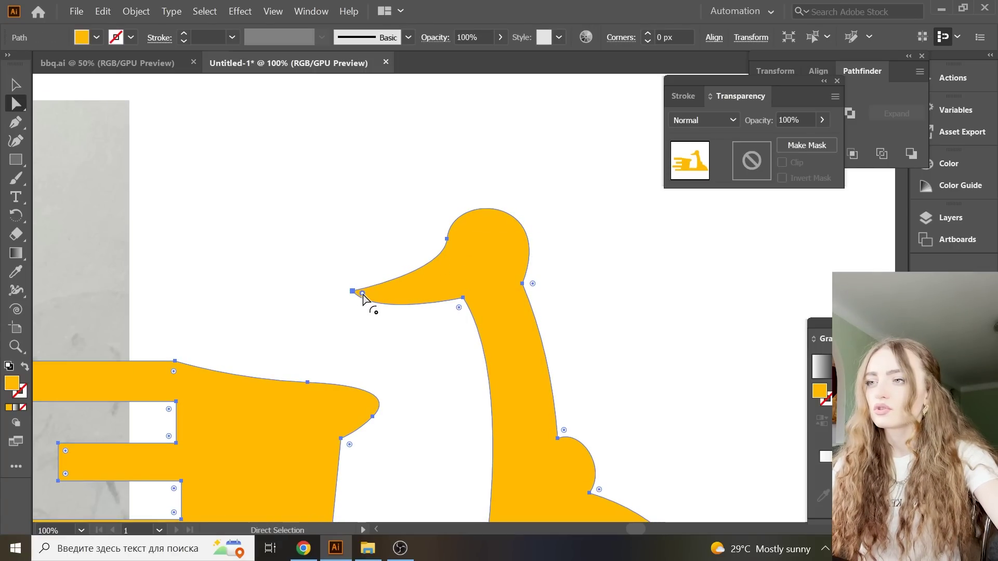
{"action": "left_click_drag", "start_coordinate": [363, 294], "coordinate": [363, 294]}
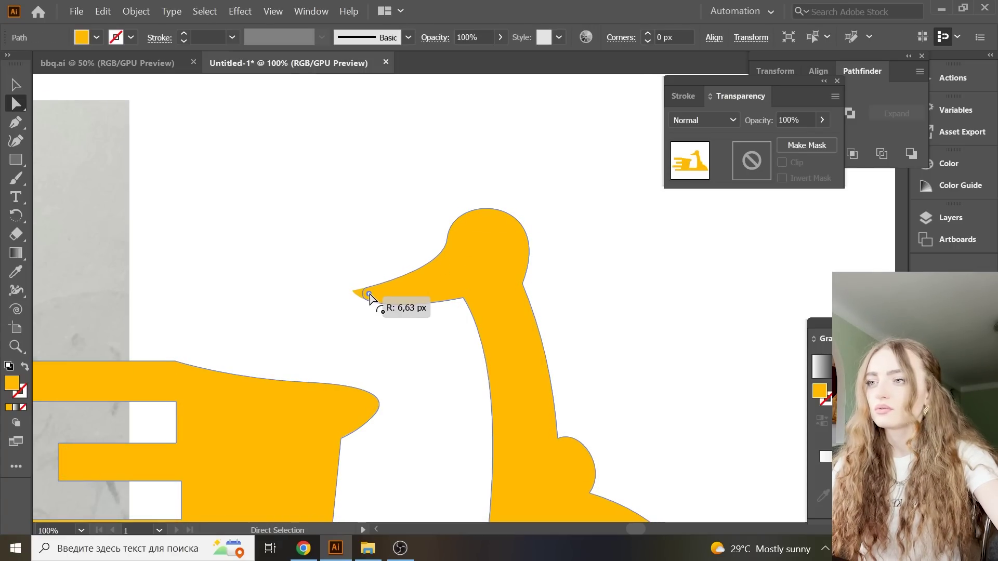
{"action": "left_click", "coordinate": [365, 231]}
{"action": "key", "text": "ctrl+minus"}
{"action": "key", "text": "ctrl+minus"}
{"action": "key", "text": "ctrl+minus"}
{"action": "key", "text": "ctrl+minus"}
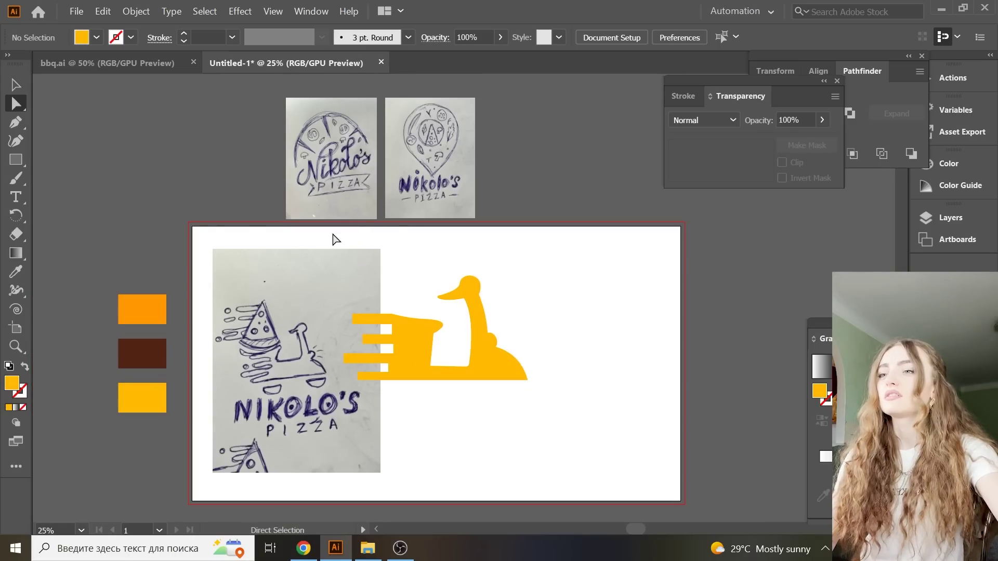
- Round the inner corner beneath the scooter's seat using its corner widget
{"action": "left_click", "coordinate": [453, 371], "text": "ctrl"}
{"action": "key", "text": "ctrl+plus"}
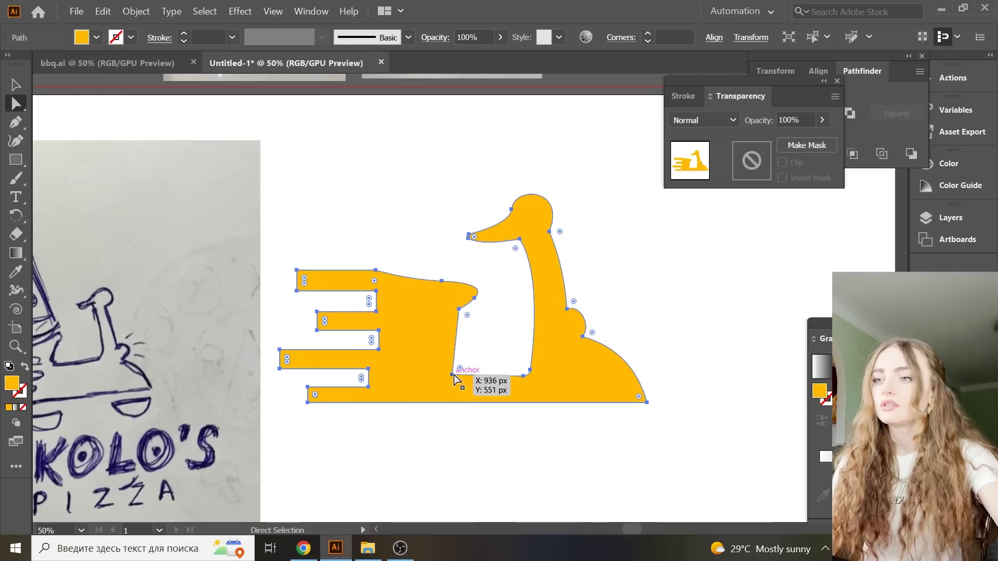
{"action": "left_click", "coordinate": [451, 373]}
{"action": "left_click_drag", "start_coordinate": [460, 368], "coordinate": [457, 370]}
{"action": "left_click", "coordinate": [493, 363]}
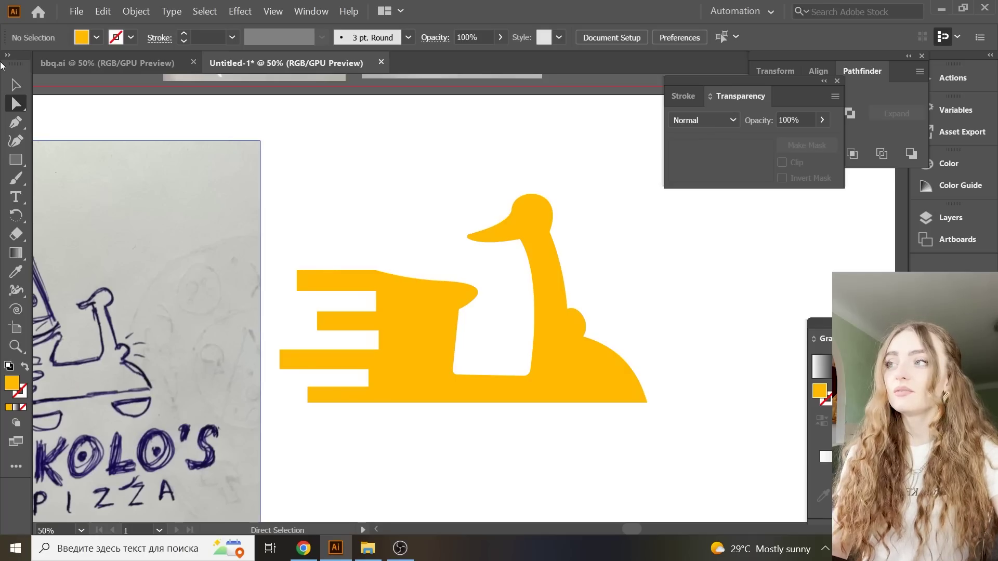
- Round the left ends of the four speed-line bars with live corner widgets
{"action": "left_click", "coordinate": [17, 104]}
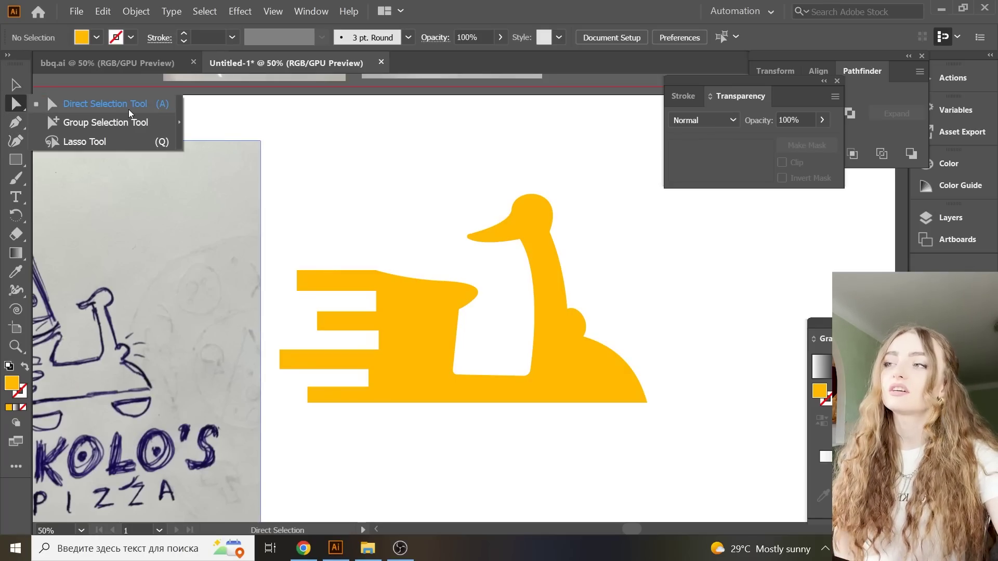
{"action": "left_click", "coordinate": [411, 177]}
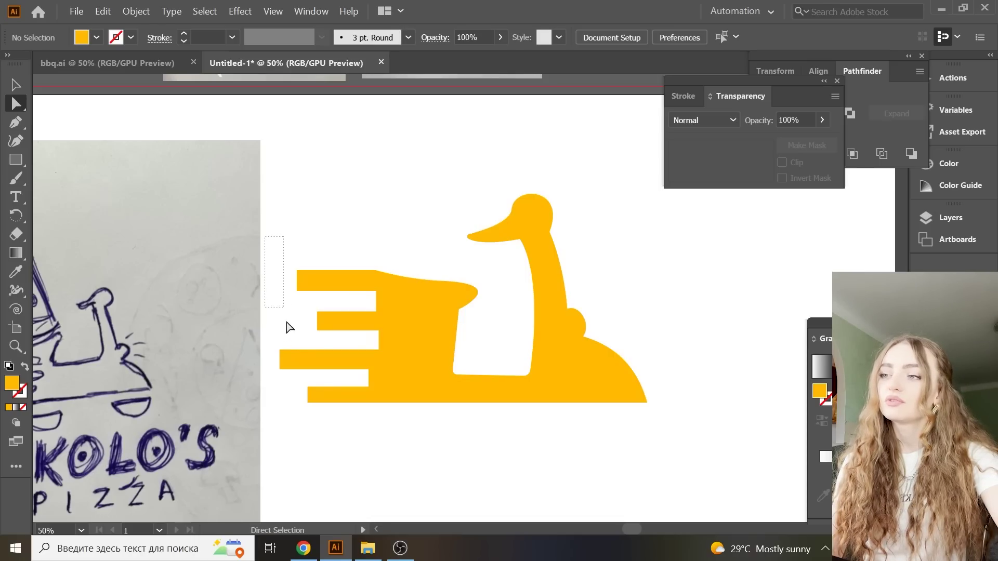
{"action": "mouse_move", "coordinate": [349, 408]}
{"action": "left_mouse_down"}
{"action": "mouse_move", "coordinate": [396, 431]}
{"action": "mouse_move", "coordinate": [386, 440]}
{"action": "left_mouse_up"}
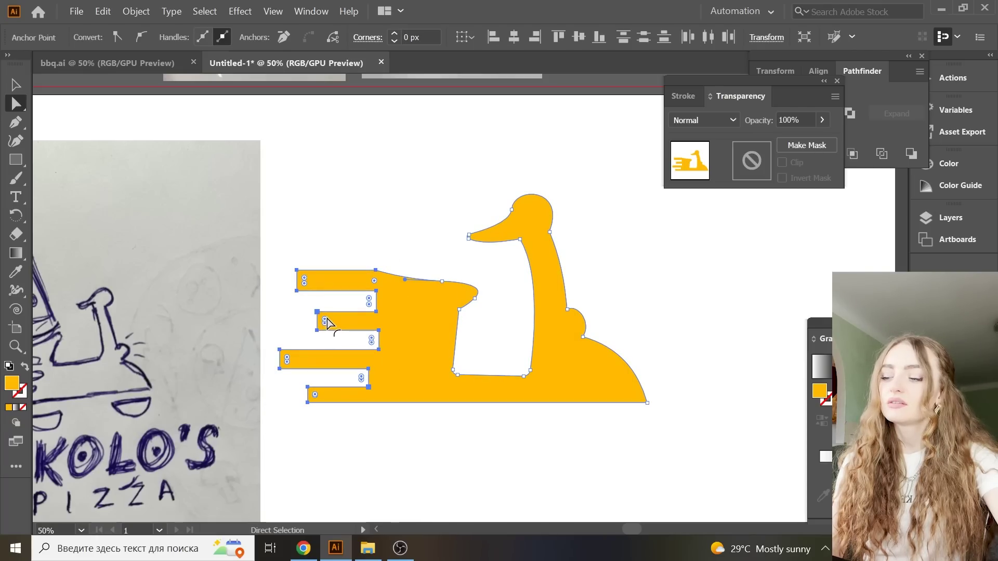
{"action": "left_click_drag", "start_coordinate": [324, 322], "coordinate": [411, 381]}
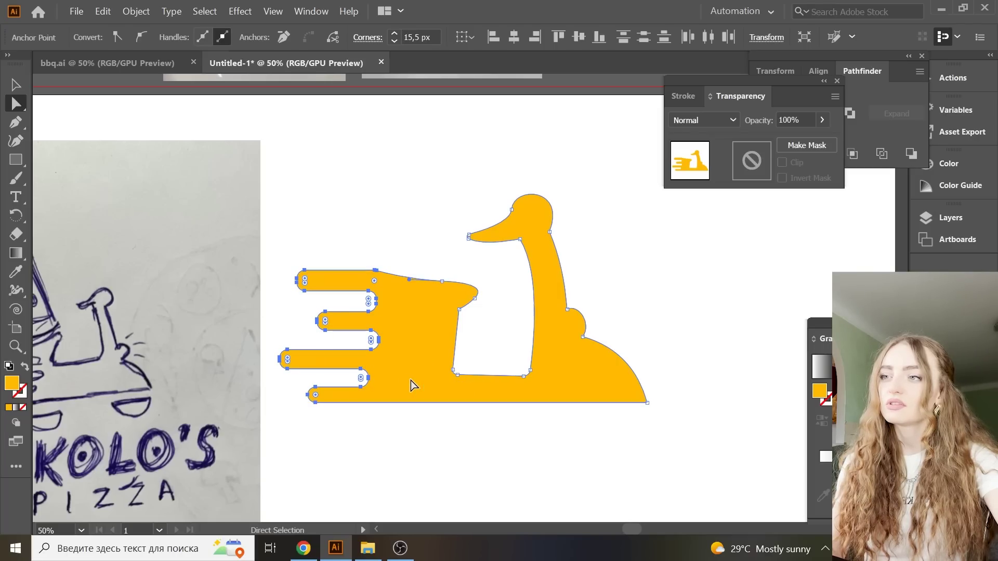
{"action": "left_click", "coordinate": [357, 207]}
{"action": "left_click", "coordinate": [15, 84]}
{"action": "left_click", "coordinate": [76, 11]}
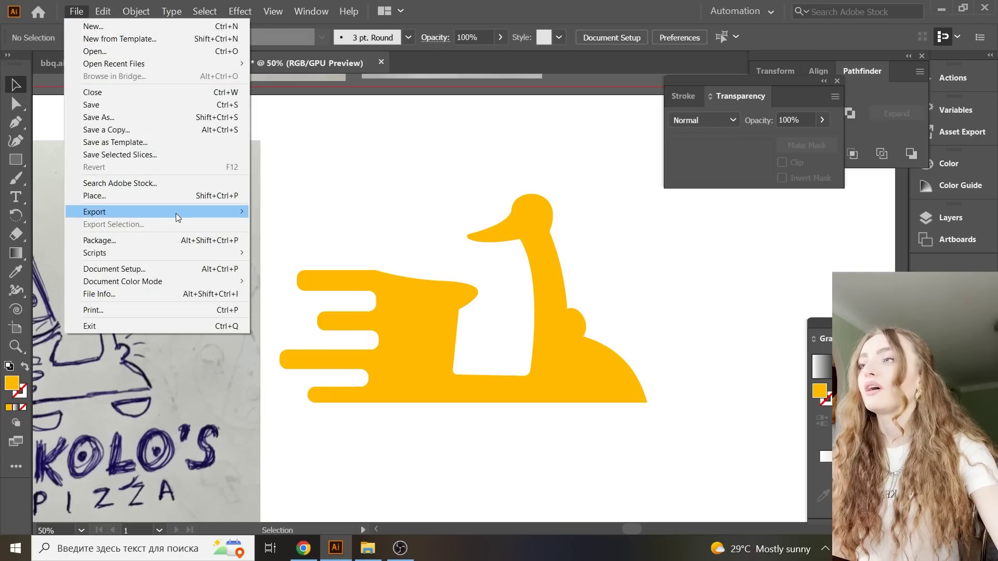
- Save the Untitled-1 document as nikolos.ai, confirming the save
{"action": "left_click", "coordinate": [154, 115]}
{"action": "type", "text": "nikol"}
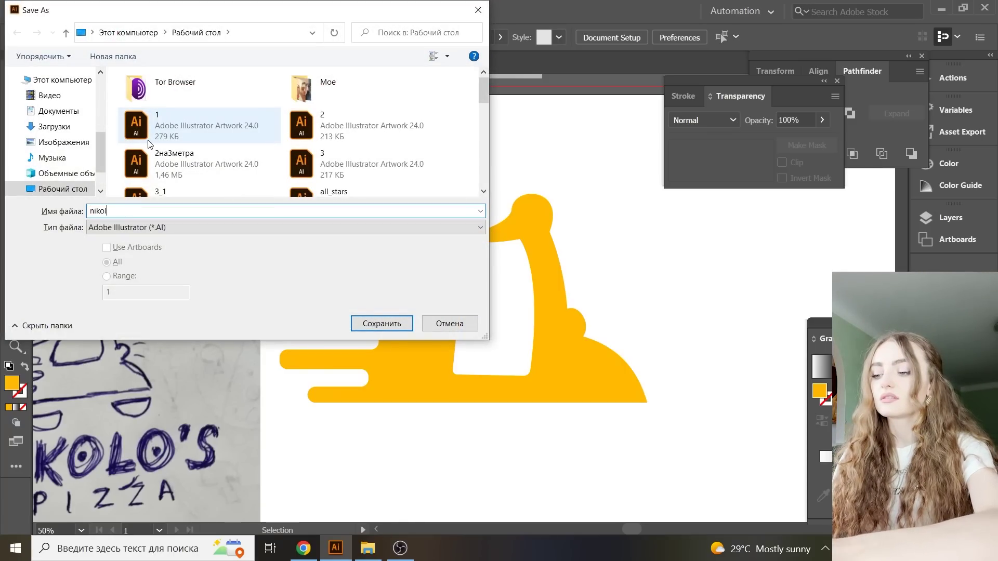
{"action": "type", "text": "os"}
{"action": "key", "text": "Return"}
{"action": "key", "text": "Return"}
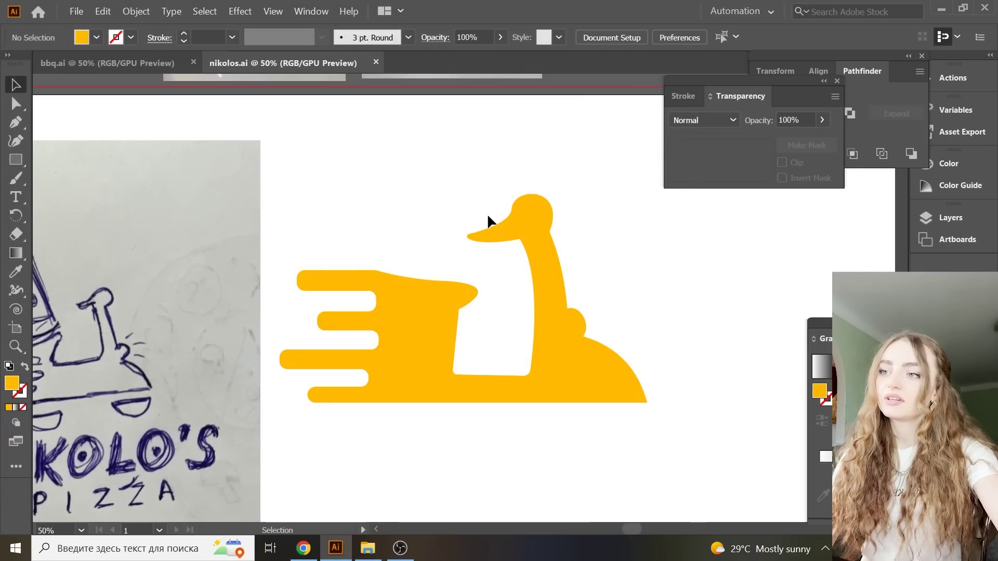
{"action": "key", "text": "a"}
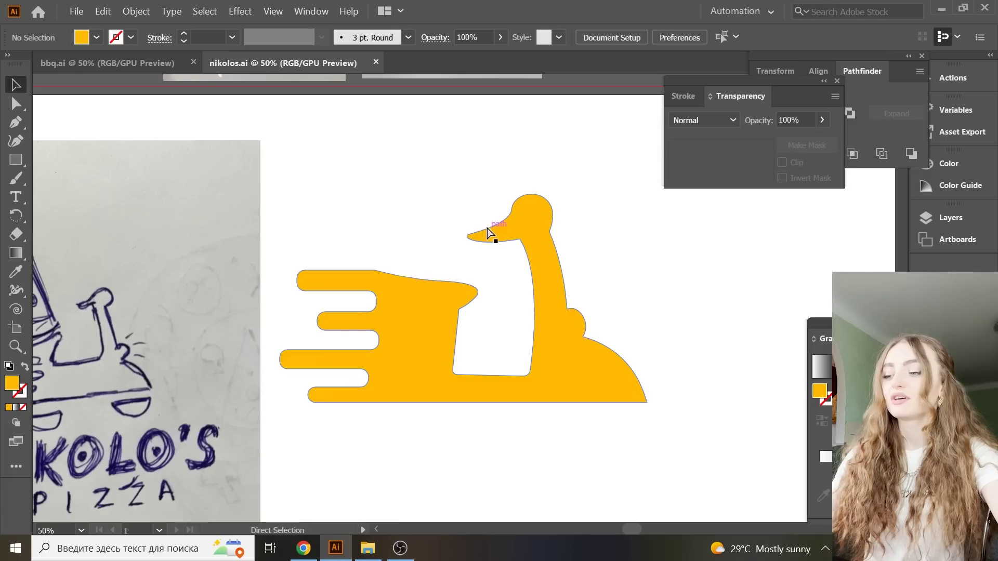
{"action": "key", "text": "v"}
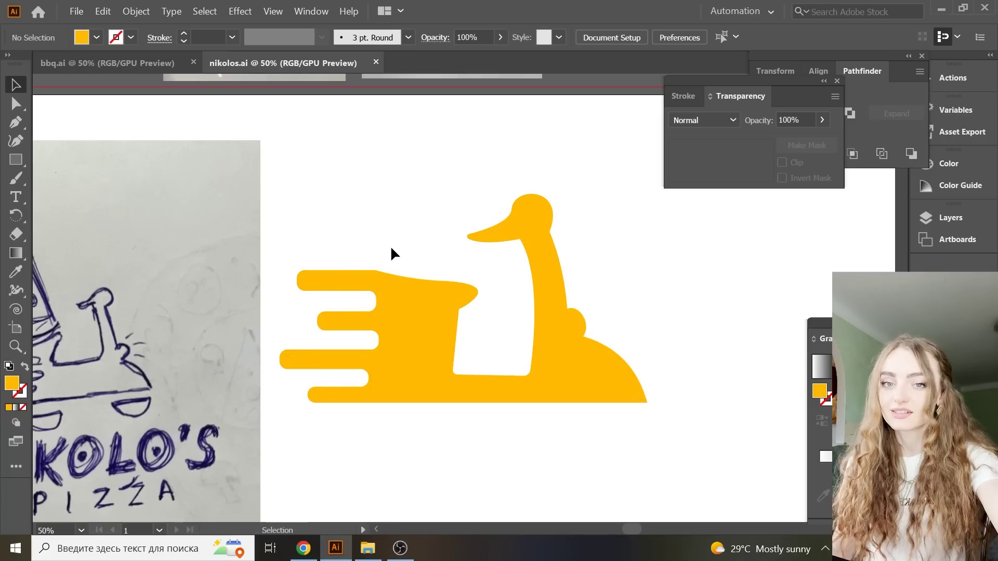
- Draw a circle above the scooter and a rectangle covering its top half
{"action": "scroll", "coordinate": [391, 245], "scroll_direction": "down", "scroll_amount": 2}
{"action": "left_click", "coordinate": [20, 162]}
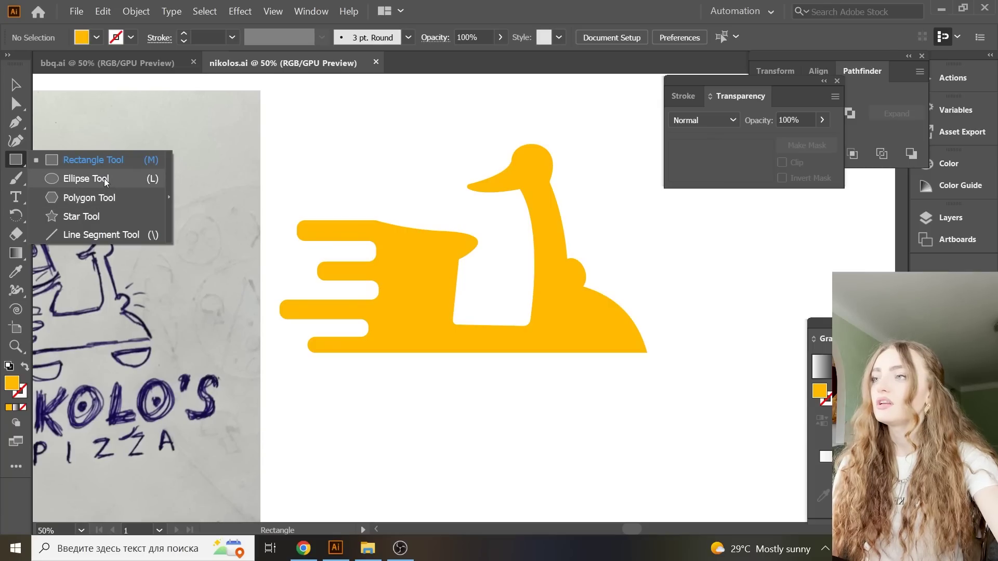
{"action": "left_click", "coordinate": [86, 178]}
{"action": "left_click_drag", "start_coordinate": [334, 119], "coordinate": [402, 219]}
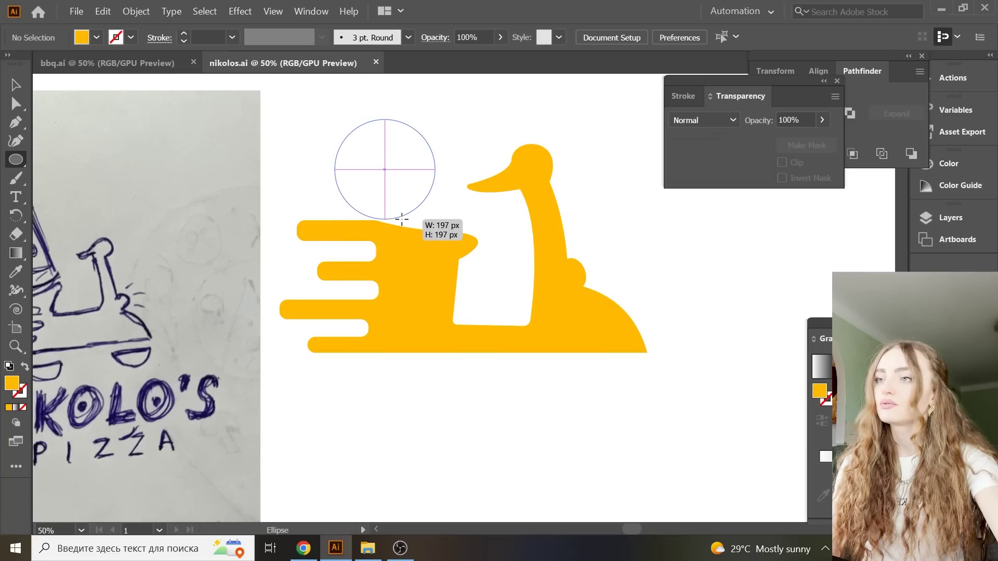
{"action": "left_click", "coordinate": [16, 159]}
{"action": "left_click", "coordinate": [86, 161]}
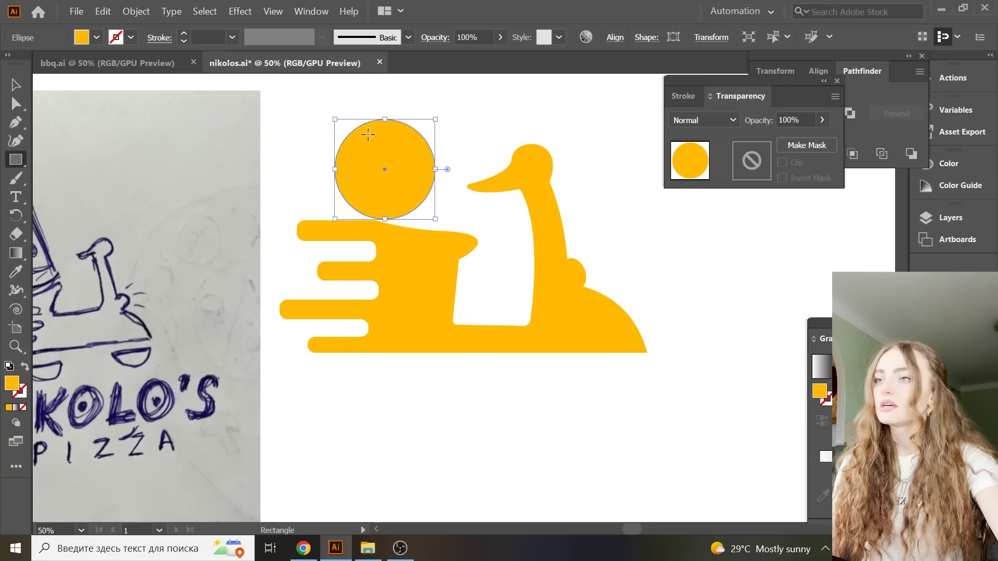
{"action": "left_click_drag", "start_coordinate": [310, 97], "coordinate": [454, 176]}
- Divide the circle with the rectangle and delete the upper pieces. Move the half-circle under the scooter's right end
{"action": "left_click", "coordinate": [15, 80]}
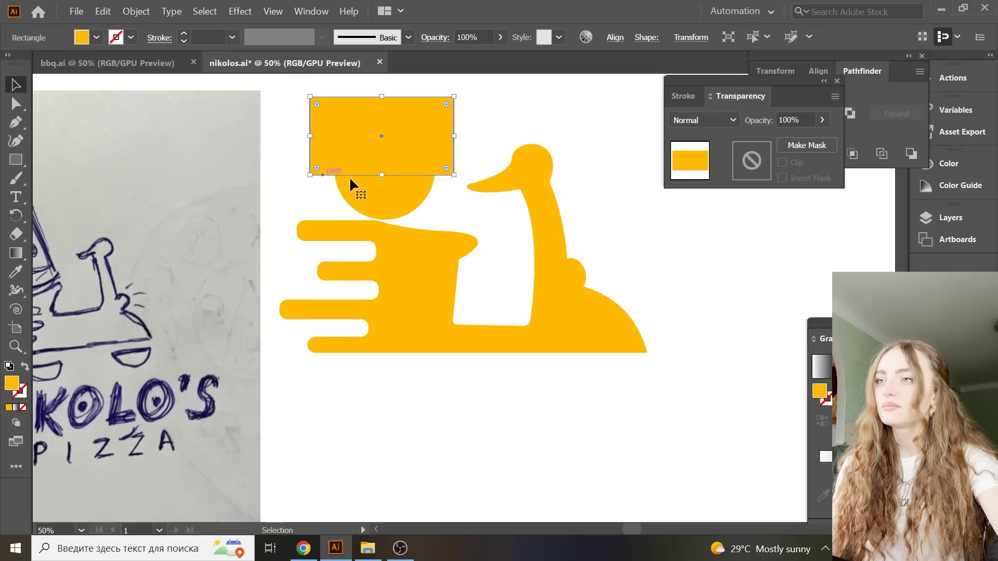
{"action": "left_click", "coordinate": [354, 187], "text": "shift"}
{"action": "left_click", "coordinate": [321, 9]}
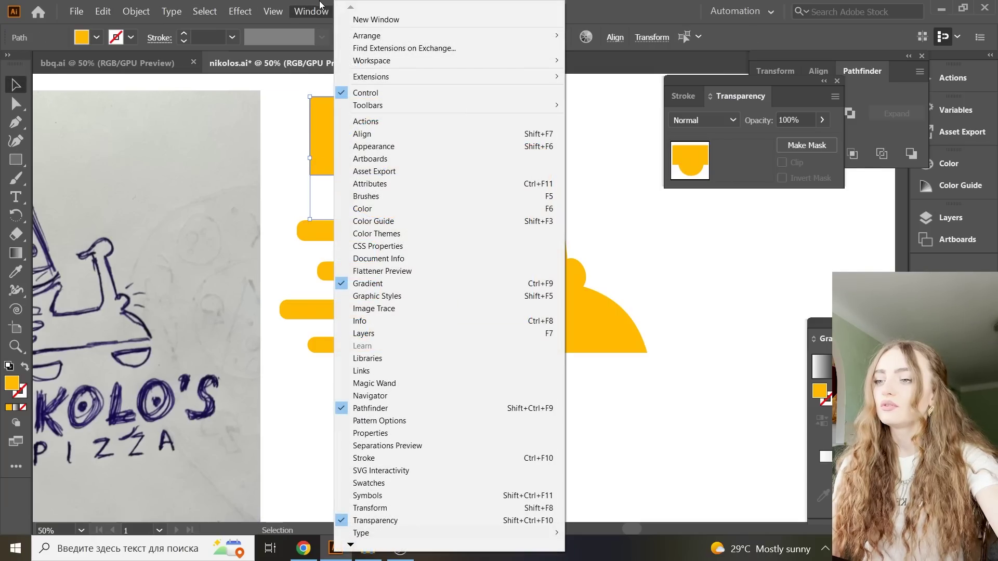
{"action": "left_click", "coordinate": [430, 408]}
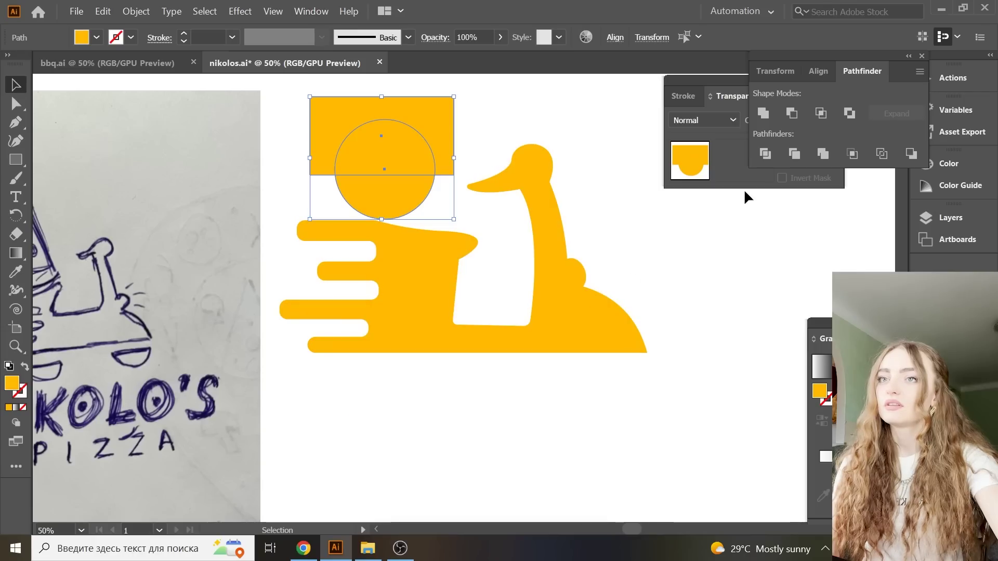
{"action": "left_click", "coordinate": [766, 154]}
{"action": "right_click", "coordinate": [413, 167]}
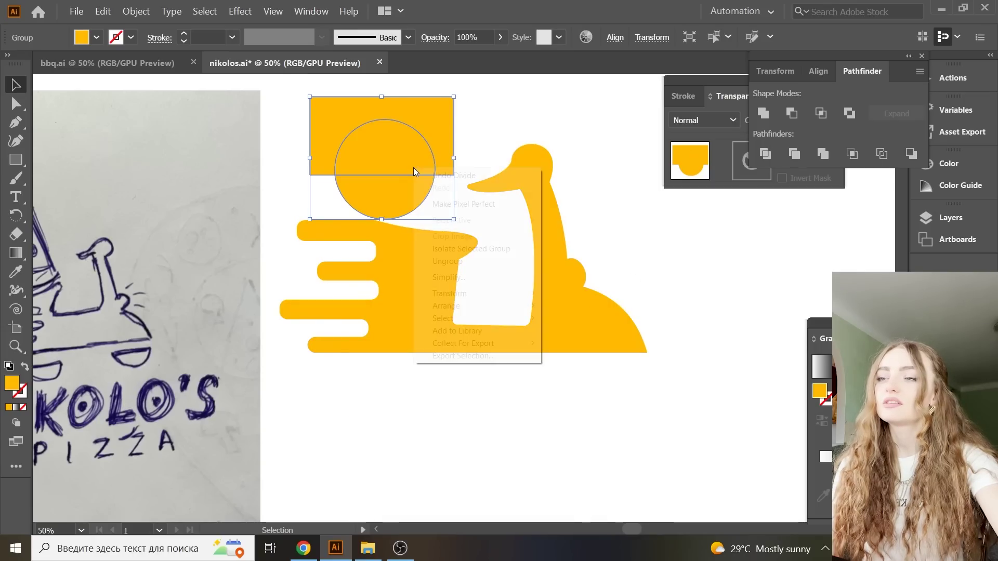
{"action": "left_click", "coordinate": [465, 249]}
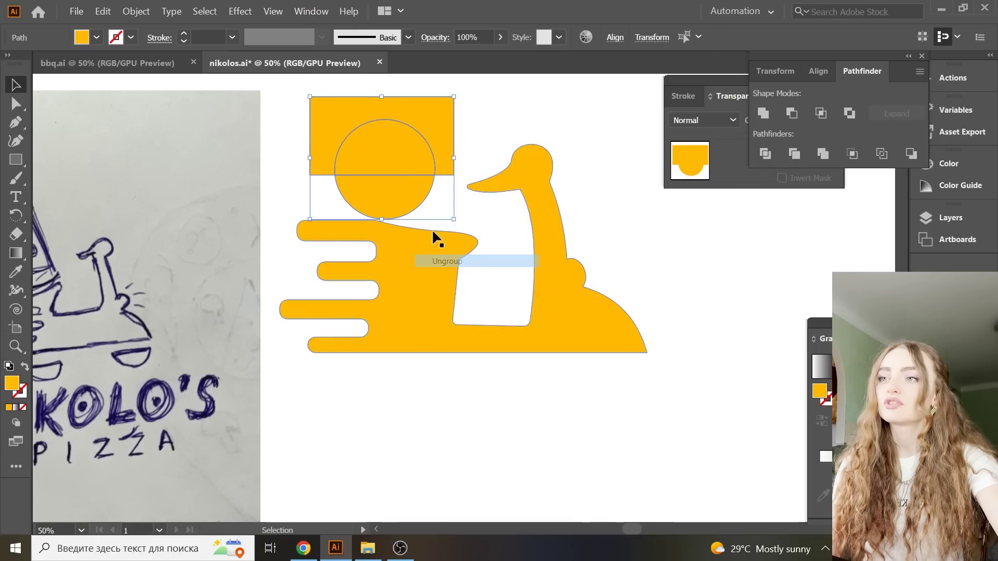
{"action": "left_click", "coordinate": [407, 207], "text": "shift"}
{"action": "key", "text": "Delete"}
{"action": "left_click_drag", "start_coordinate": [408, 203], "coordinate": [608, 388]}
- Alt-drag a copy of the half-circle wheel under the scooter's left side and select the whole scooter
{"action": "scroll", "coordinate": [645, 385], "scroll_direction": "down", "scroll_amount": 2}
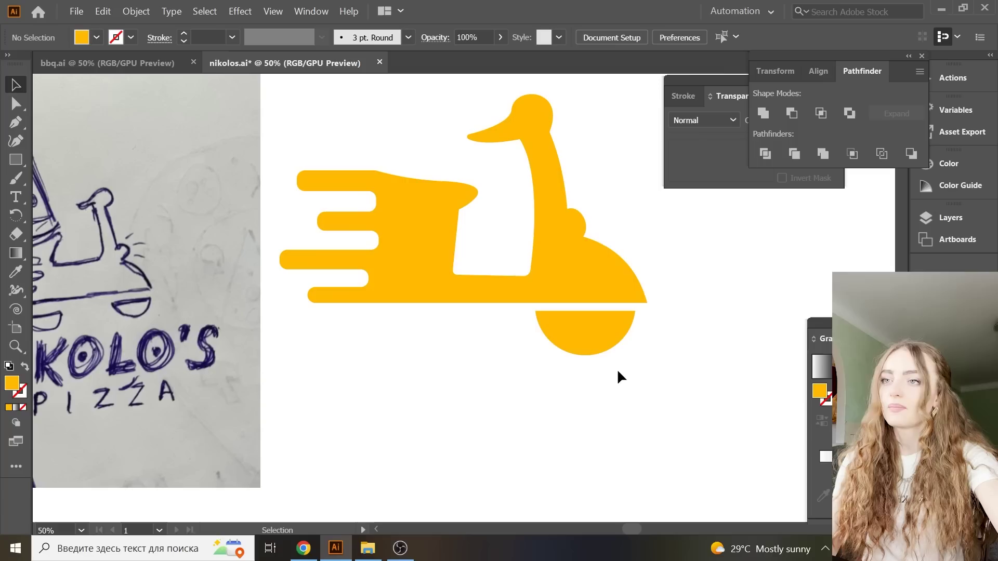
{"action": "left_click", "coordinate": [582, 339]}
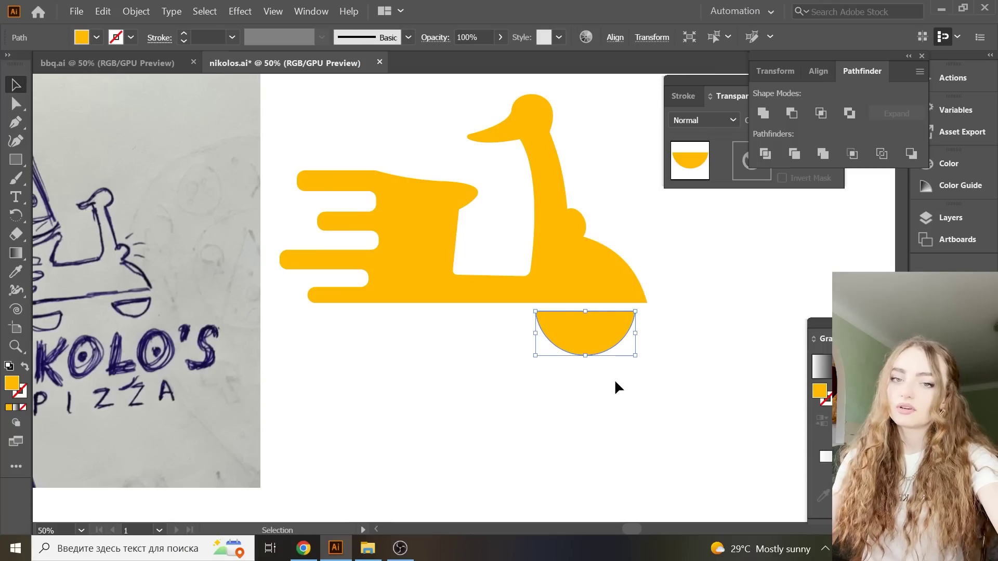
{"action": "left_click", "coordinate": [613, 375]}
{"action": "left_click_drag", "start_coordinate": [568, 333], "coordinate": [390, 350]}
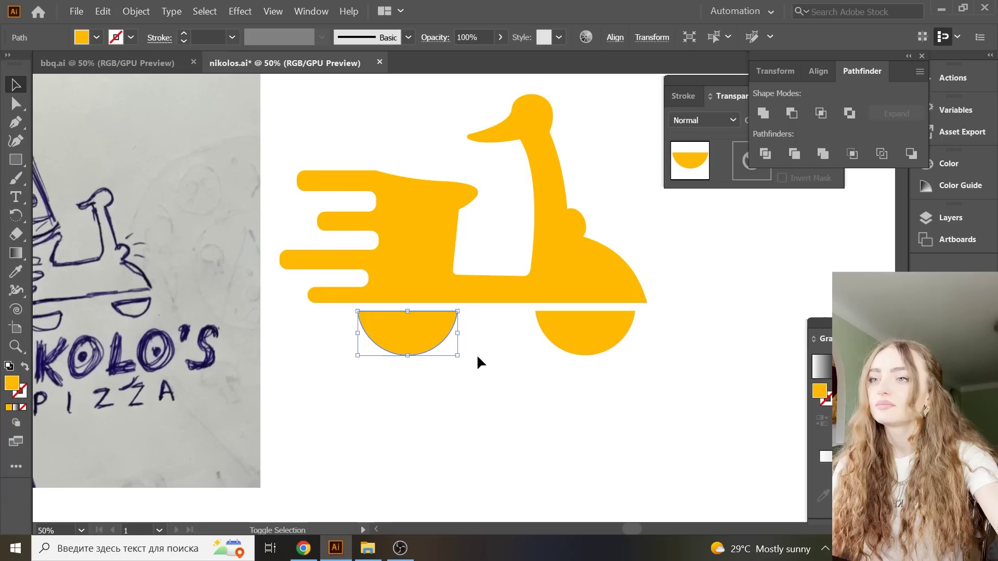
{"action": "scroll", "coordinate": [492, 360], "scroll_direction": "up", "scroll_amount": 2}
{"action": "left_click_drag", "start_coordinate": [669, 426], "coordinate": [318, 140]}
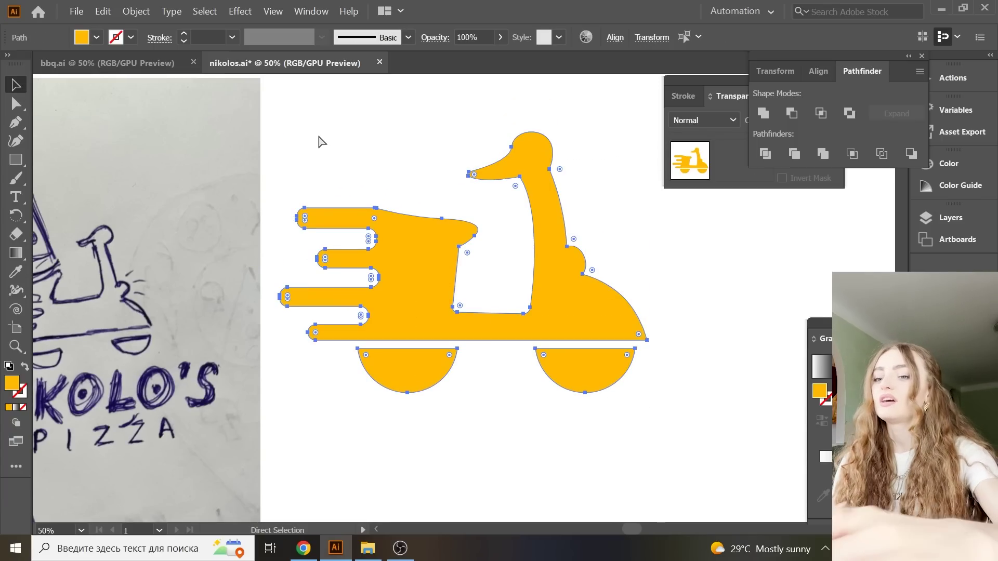
{"action": "key", "text": "ctrl+minus"}
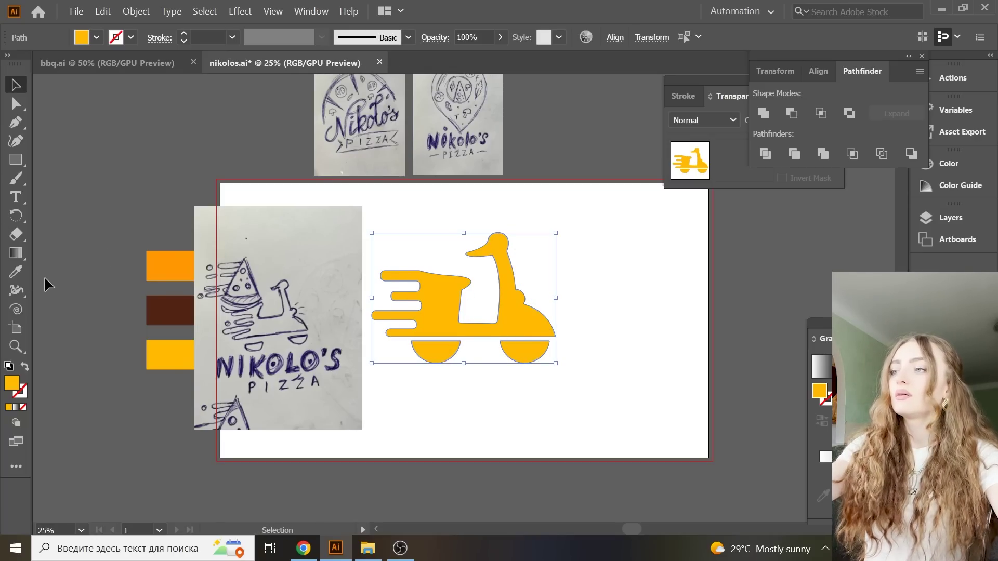
- Fill the selected scooter and both wheels with the dark brown swatch using the Eyedropper
{"action": "left_click", "coordinate": [16, 271]}
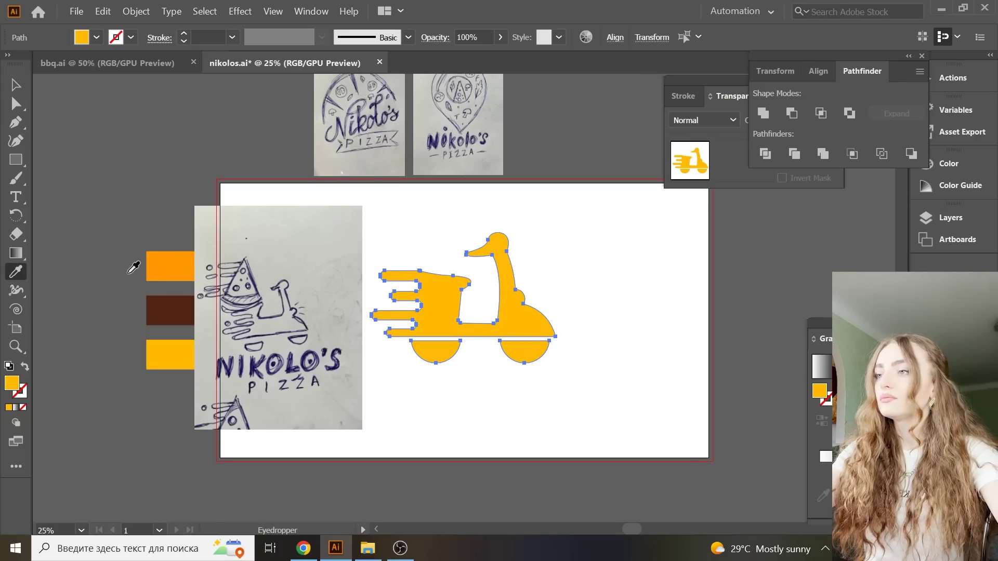
{"action": "left_click", "coordinate": [174, 311]}
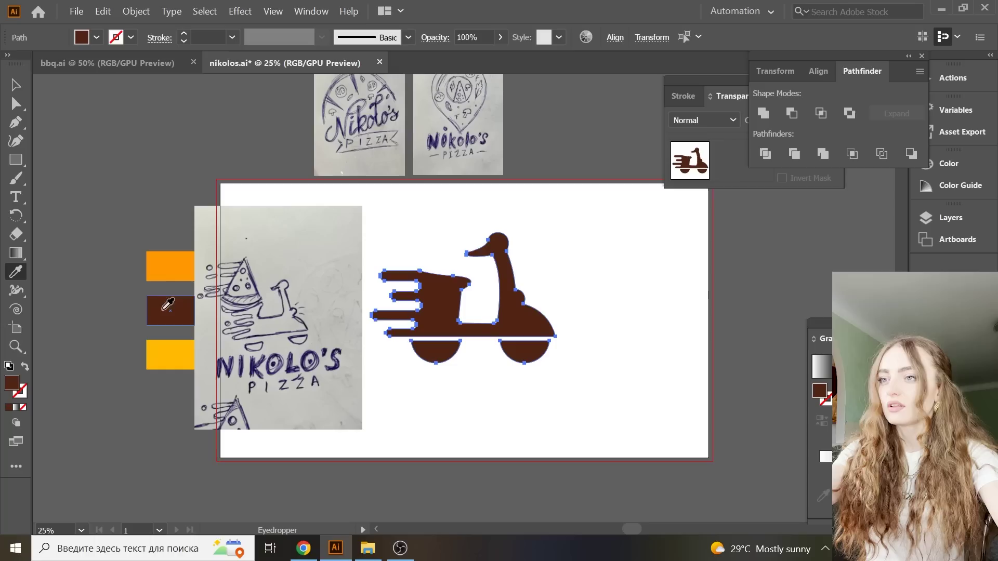
{"action": "key", "text": "v"}
{"action": "left_click", "coordinate": [291, 249]}
{"action": "key", "text": "ctrl+plus"}
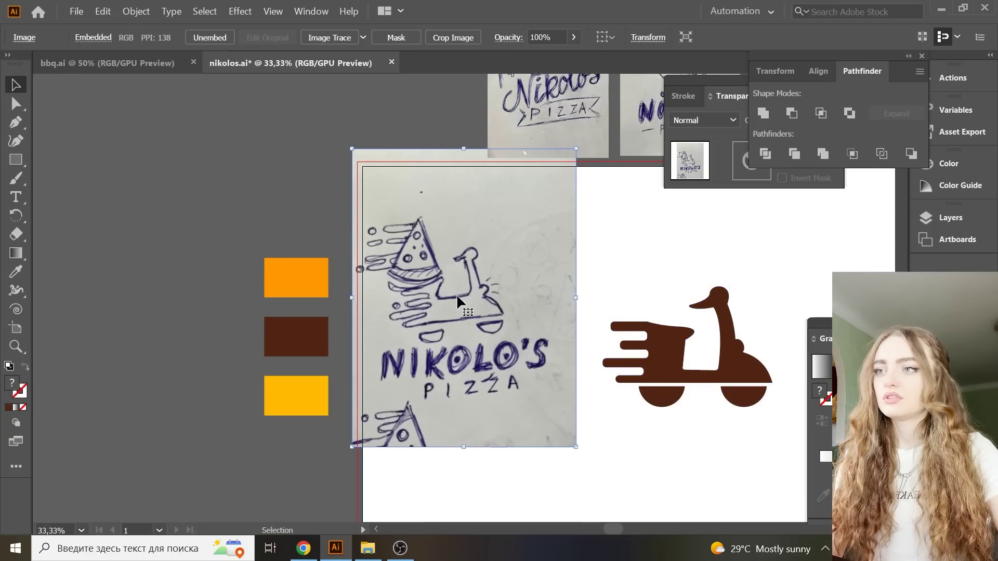
{"action": "left_click", "coordinate": [15, 104]}
- Shift the anchors along the seat's front edge slightly to the left
{"action": "left_click", "coordinate": [685, 367]}
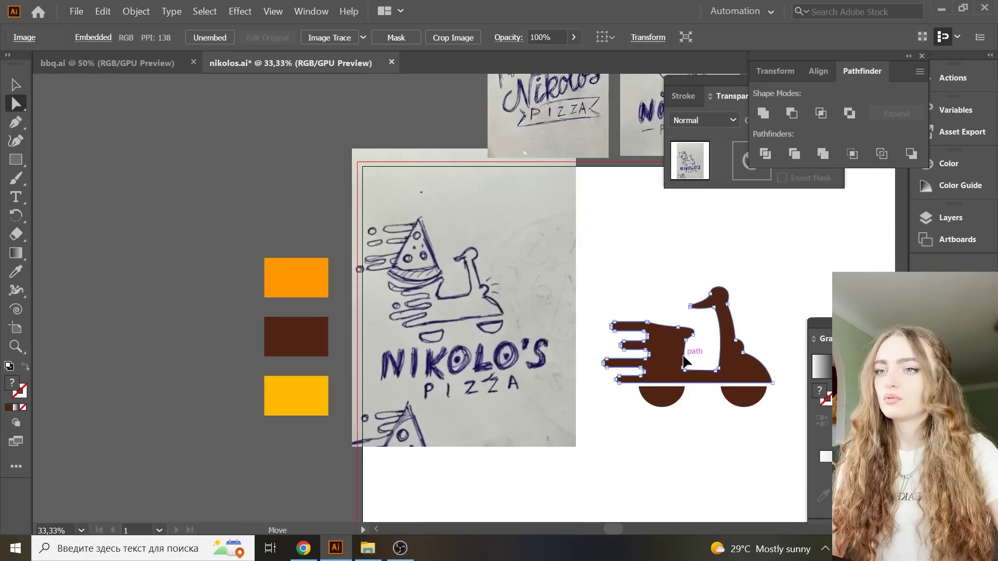
{"action": "key", "text": "ctrl+plus"}
{"action": "key", "text": "ctrl+plus"}
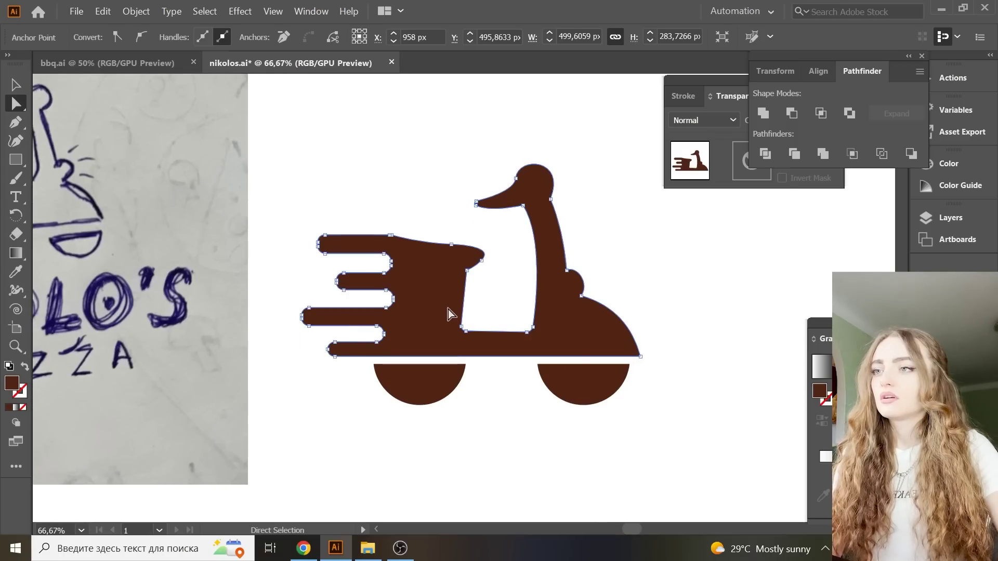
{"action": "left_click_drag", "start_coordinate": [443, 226], "coordinate": [495, 340]}
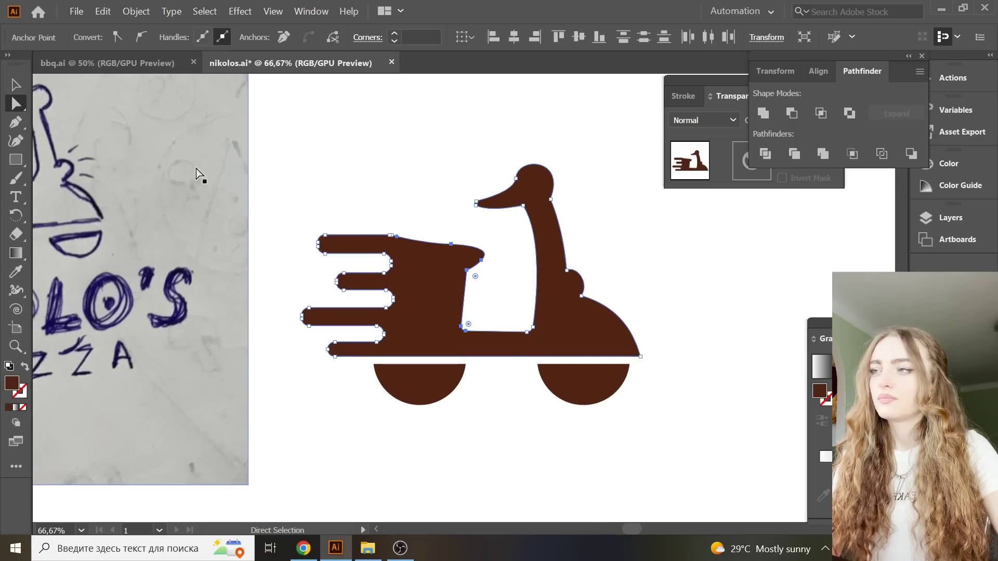
{"action": "left_click_drag", "start_coordinate": [467, 335], "coordinate": [455, 334]}
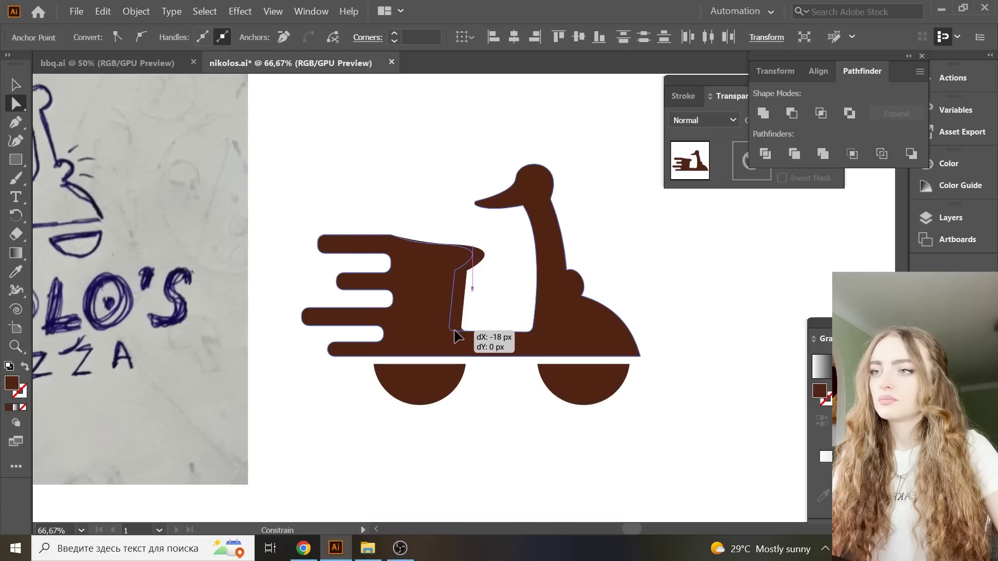
- Reshape the handlebar tip into a longer, curved point pulled further left
{"action": "left_click", "coordinate": [499, 326]}
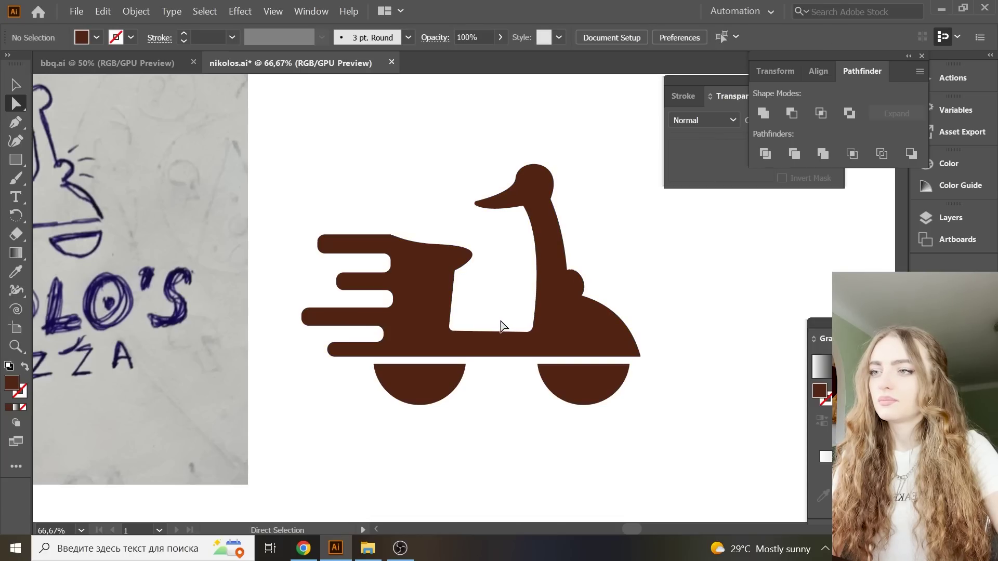
{"action": "left_click", "coordinate": [515, 178]}
{"action": "mouse_move", "coordinate": [515, 192]}
{"action": "left_mouse_down"}
{"action": "mouse_move", "coordinate": [529, 177]}
{"action": "mouse_move", "coordinate": [526, 158]}
{"action": "left_mouse_up"}
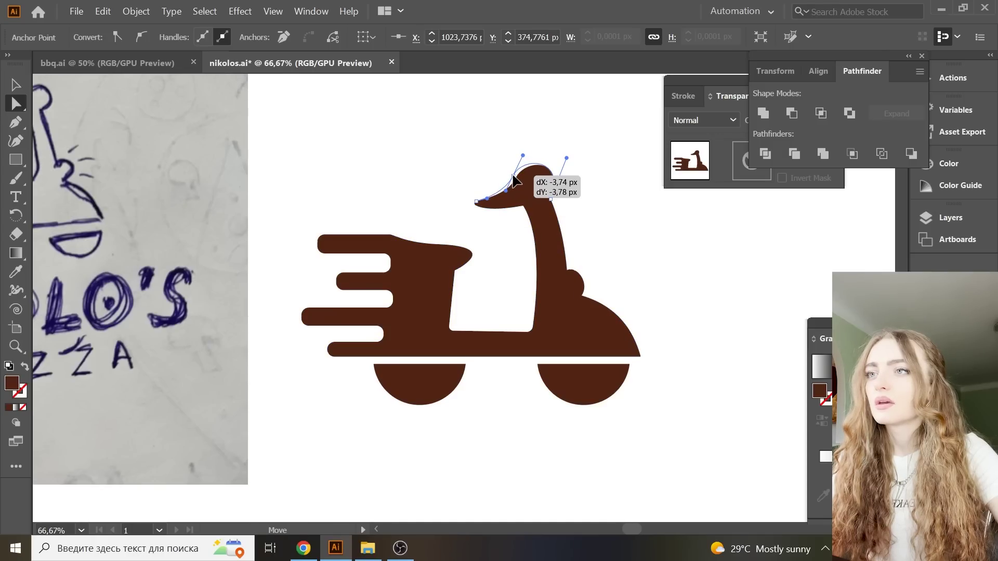
{"action": "left_click", "coordinate": [602, 193]}
{"action": "left_click", "coordinate": [544, 202]}
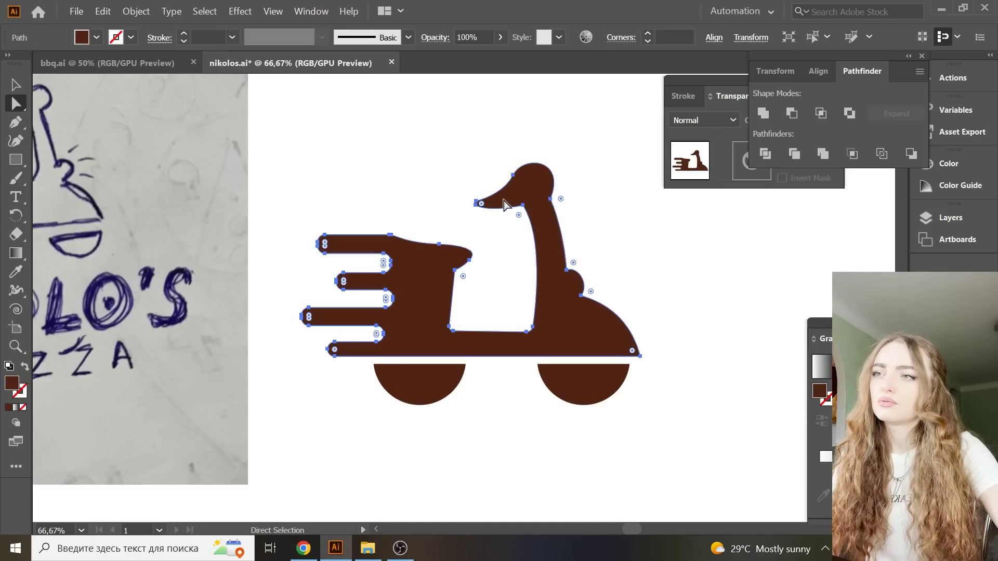
{"action": "left_click", "coordinate": [478, 202]}
{"action": "left_click_drag", "start_coordinate": [478, 205], "coordinate": [466, 201]}
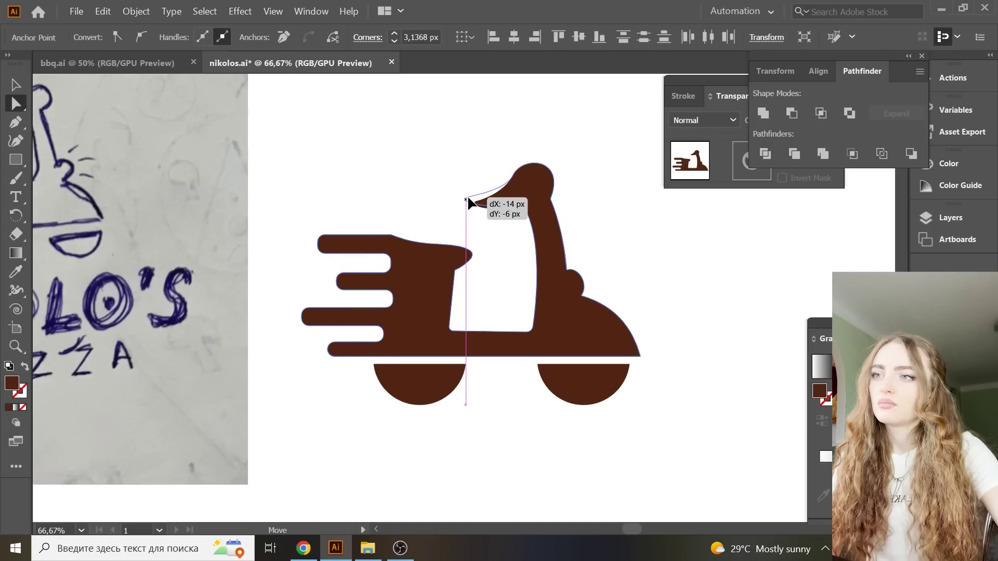
{"action": "left_click", "coordinate": [630, 223]}
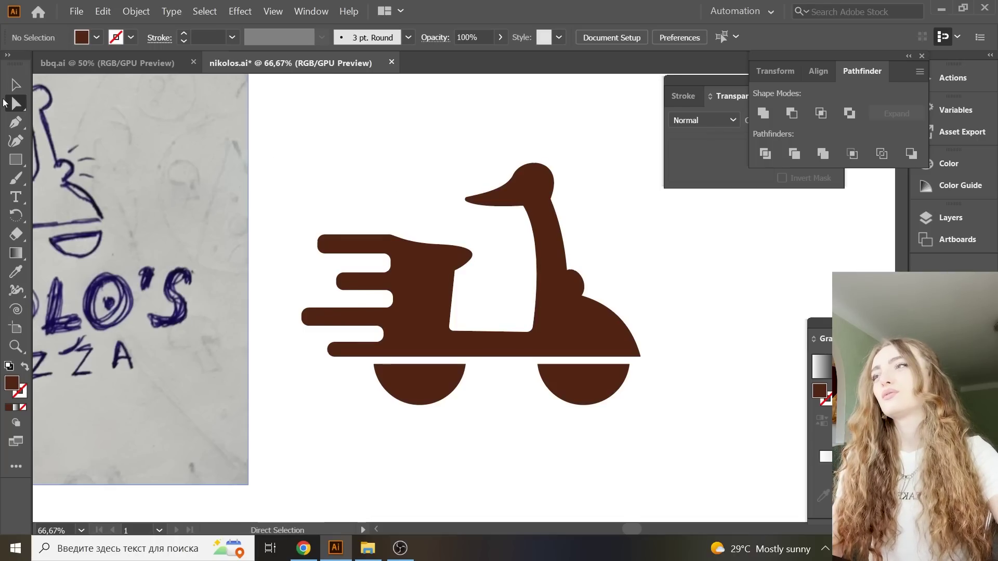
{"action": "left_click", "coordinate": [15, 84]}
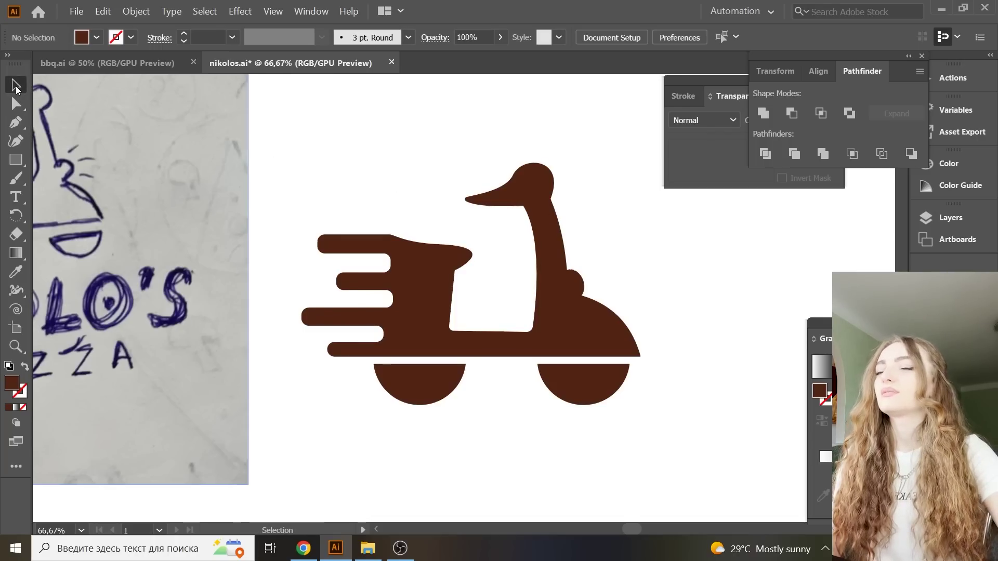
- Stretch the scooter body wider and shift the rear wheel right to stay beneath it
{"action": "left_click", "coordinate": [542, 258]}
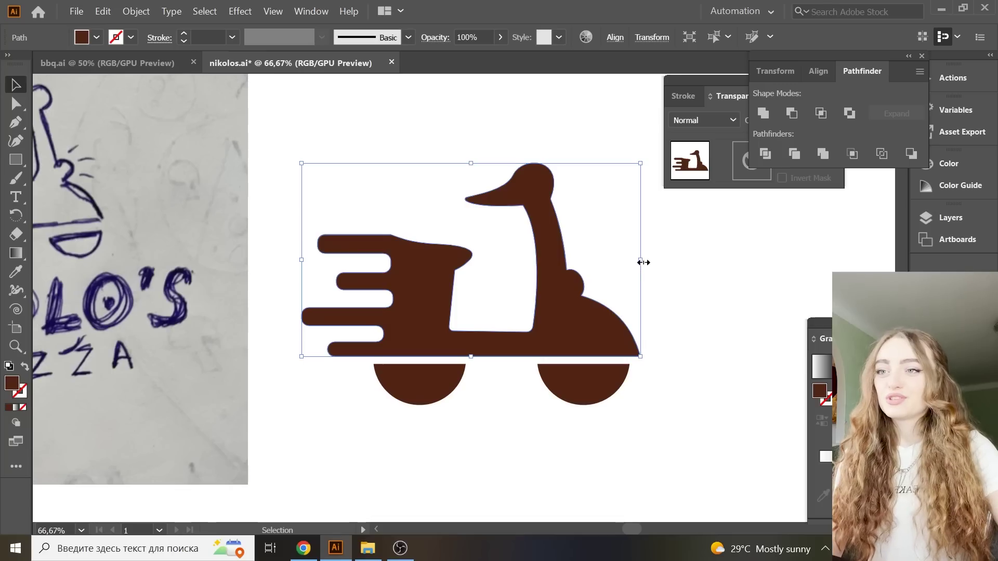
{"action": "left_click_drag", "start_coordinate": [643, 263], "coordinate": [648, 262]}
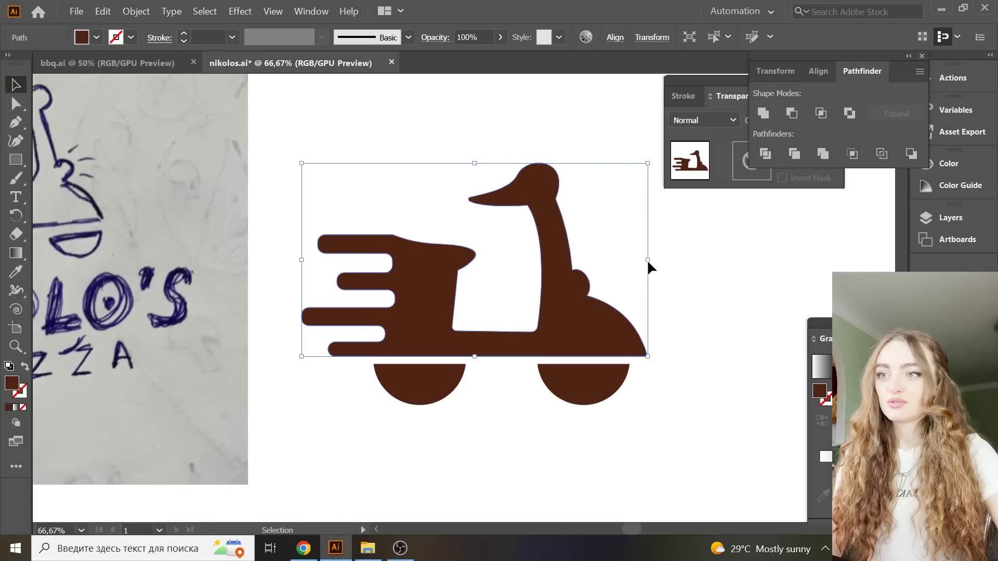
{"action": "left_click_drag", "start_coordinate": [648, 260], "coordinate": [647, 260]}
{"action": "left_click", "coordinate": [644, 375]}
{"action": "left_click_drag", "start_coordinate": [617, 383], "coordinate": [624, 384]}
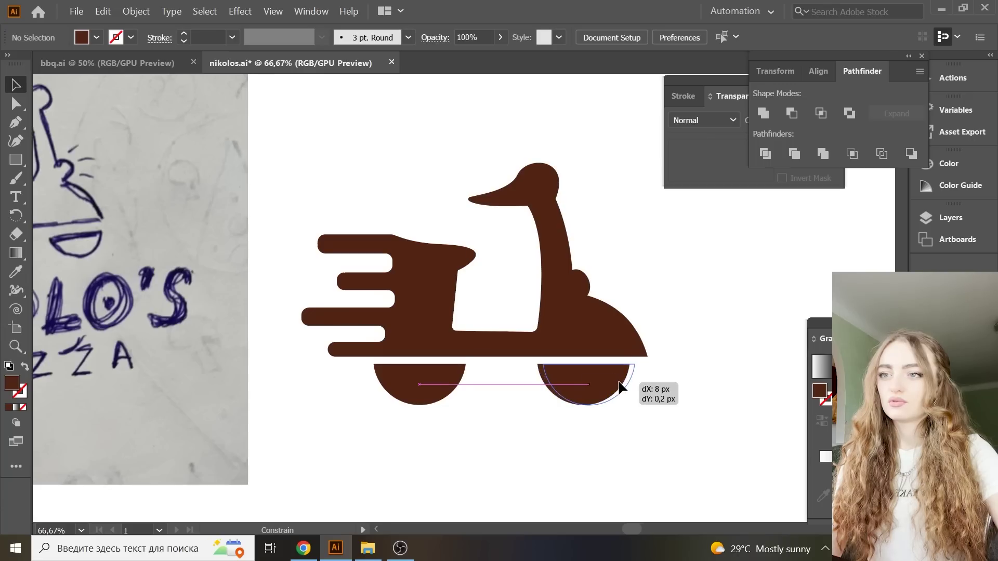
- Scale both wheels up slightly together from a corner handle
{"action": "left_click", "coordinate": [439, 385], "text": "shift"}
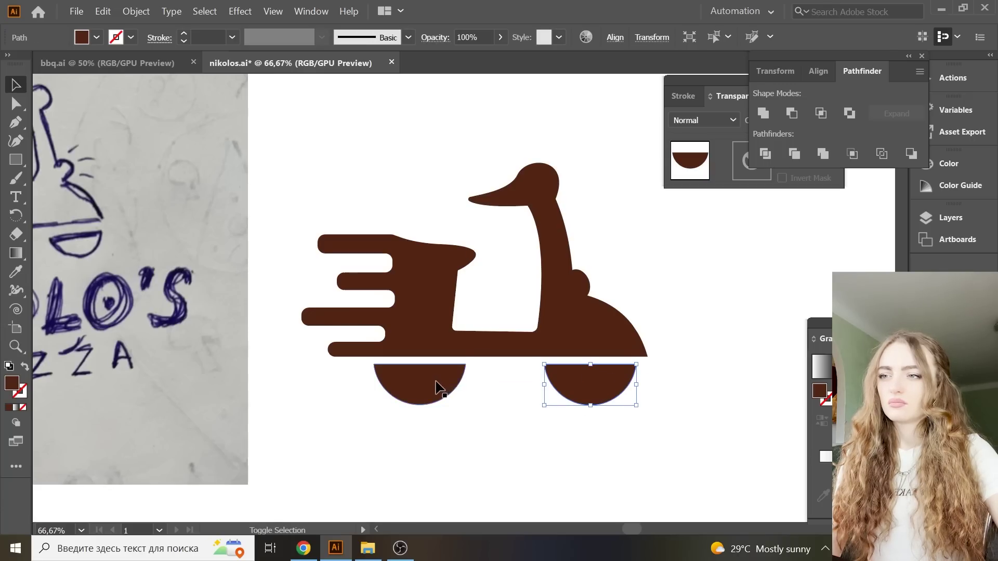
{"action": "left_click_drag", "start_coordinate": [375, 407], "coordinate": [366, 409]}
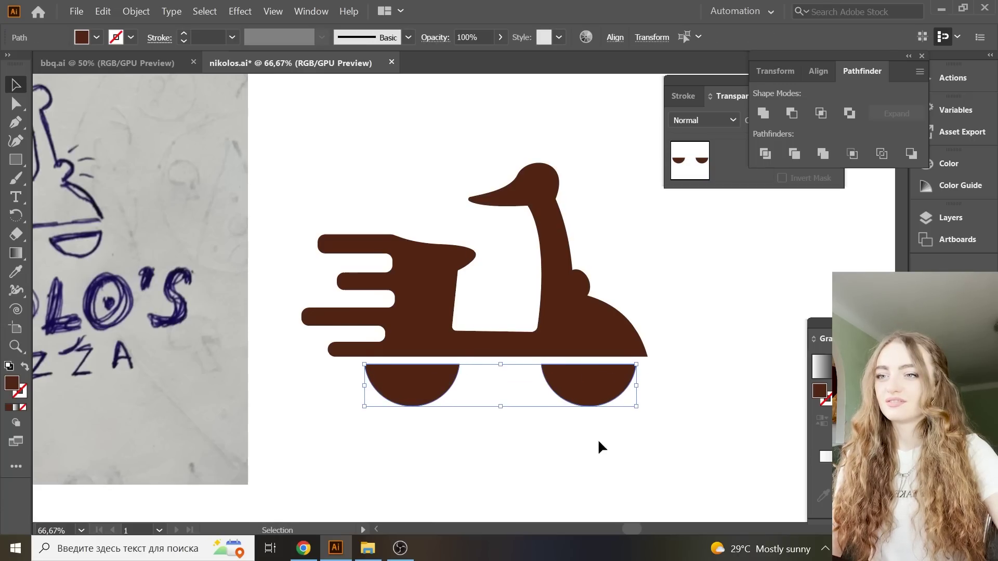
{"action": "left_click", "coordinate": [643, 440]}
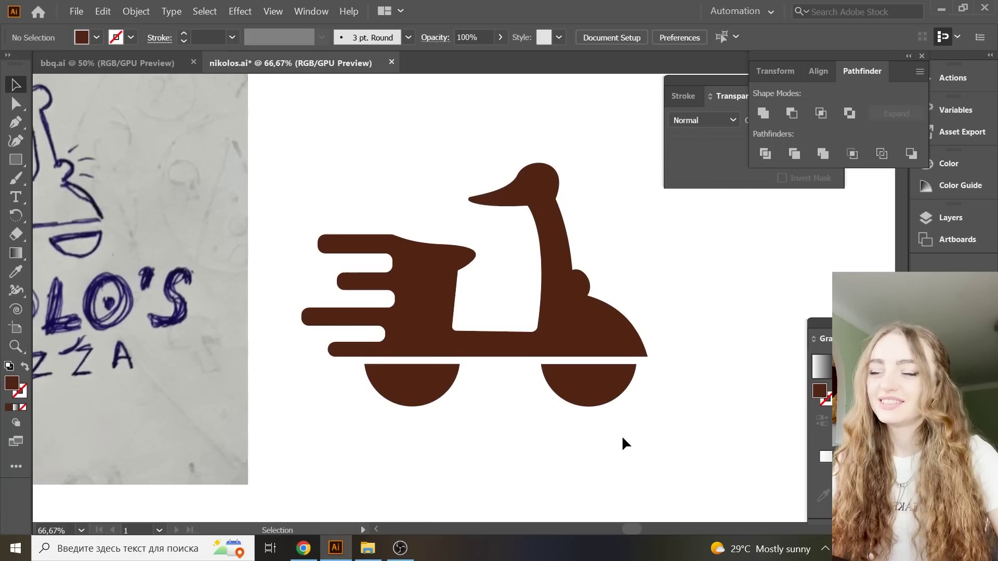
{"action": "scroll", "coordinate": [622, 435], "scroll_direction": "up", "scroll_amount": 1}
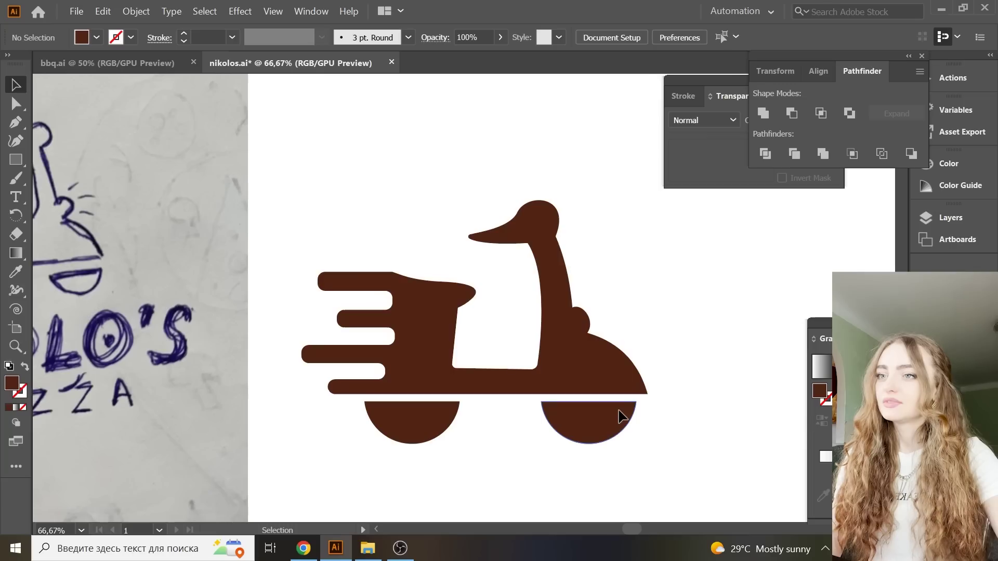
{"action": "left_click", "coordinate": [594, 319]}
{"action": "left_click", "coordinate": [483, 180]}
{"action": "scroll", "coordinate": [482, 179], "scroll_direction": "up", "scroll_amount": 2}
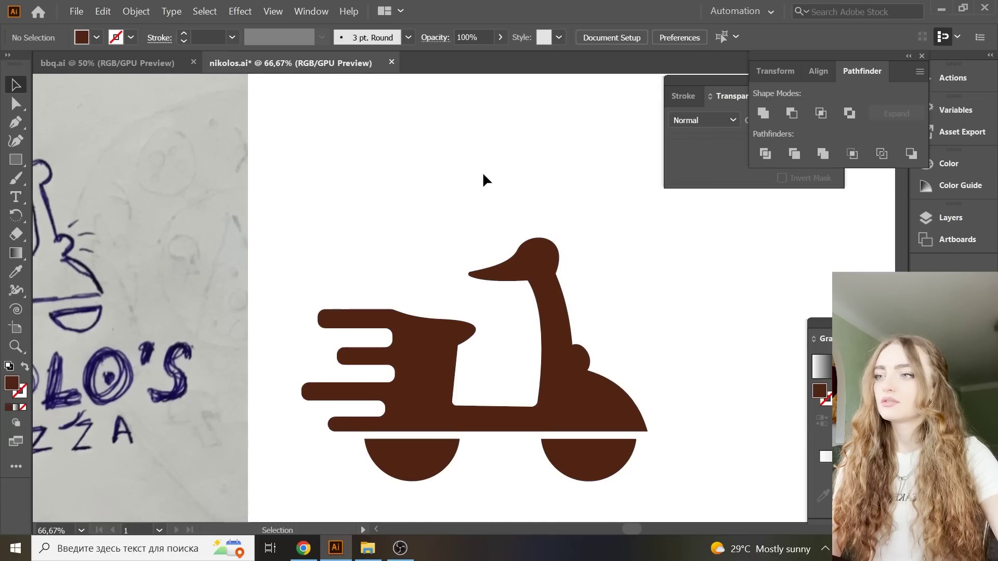
{"action": "key", "text": "ctrl+minus"}
{"action": "key", "text": "ctrl+minus"}
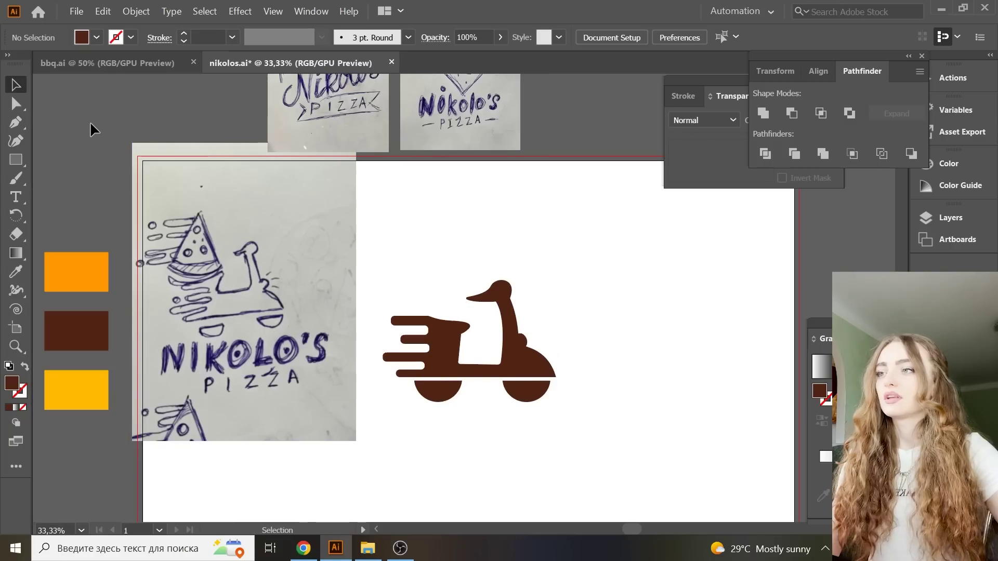
{"action": "scroll", "coordinate": [346, 201], "scroll_direction": "down", "scroll_amount": 1}
- Draw a three-point star triangle above the scooter with the Star tool
{"action": "key", "text": "ctrl+plus"}
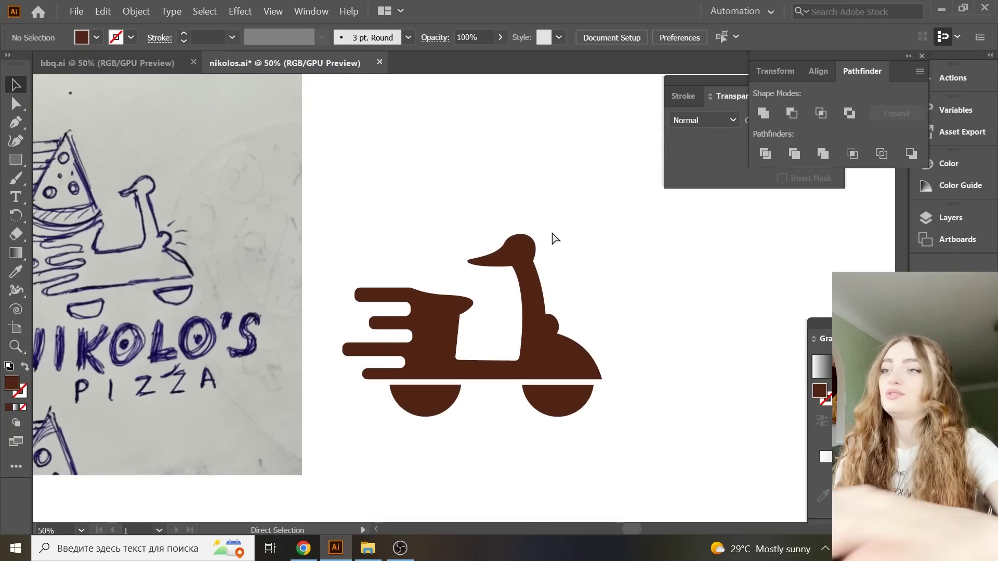
{"action": "left_click", "coordinate": [17, 159]}
{"action": "right_click", "coordinate": [18, 158]}
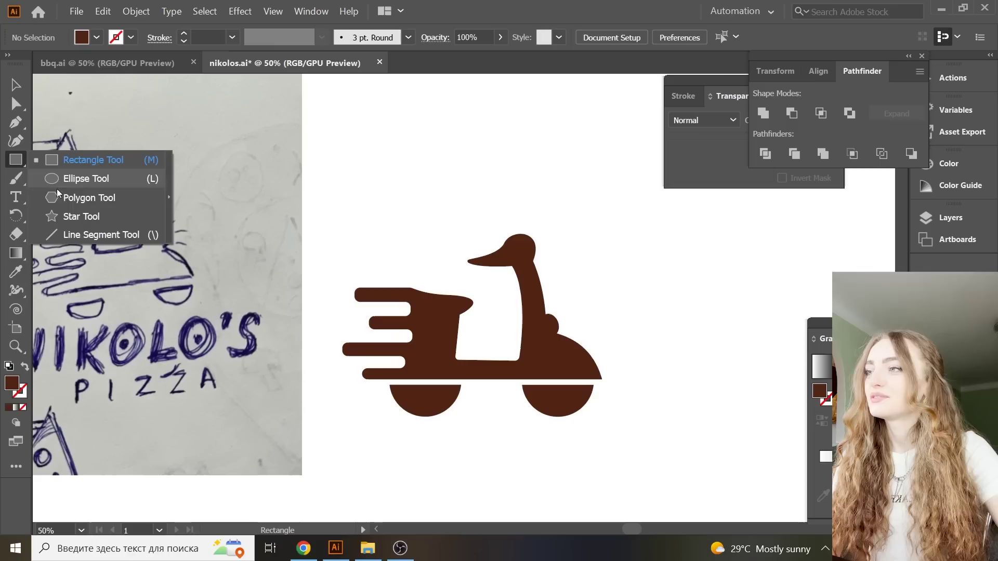
{"action": "left_click", "coordinate": [82, 217]}
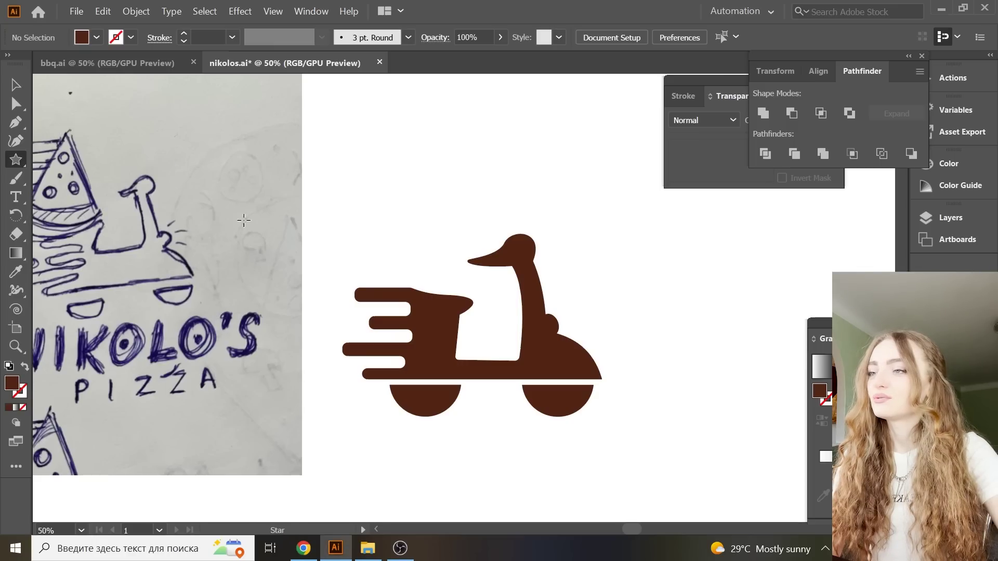
{"action": "left_click_drag", "start_coordinate": [375, 148], "coordinate": [408, 173]}
{"action": "key", "text": "Down"}
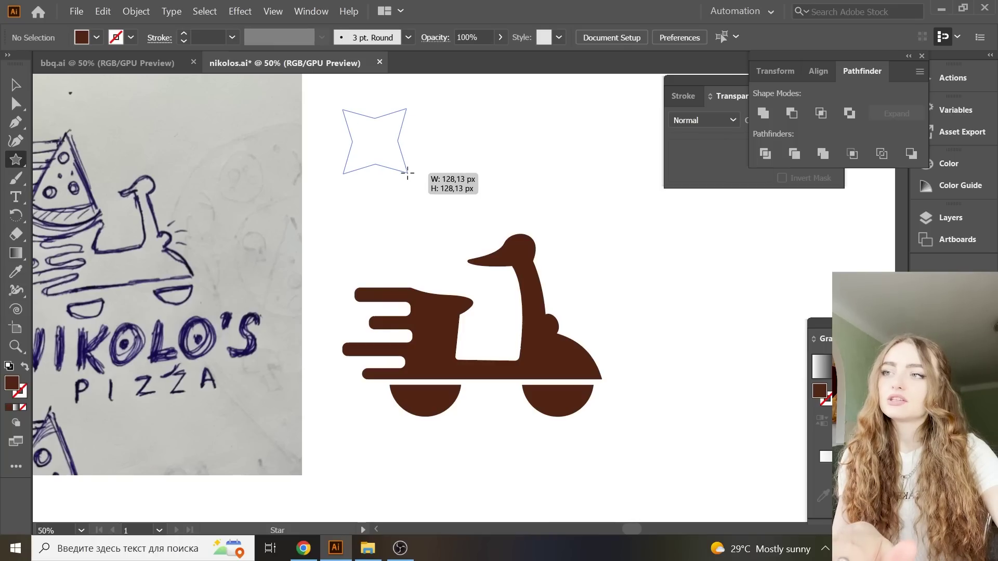
{"action": "key", "text": "Down"}
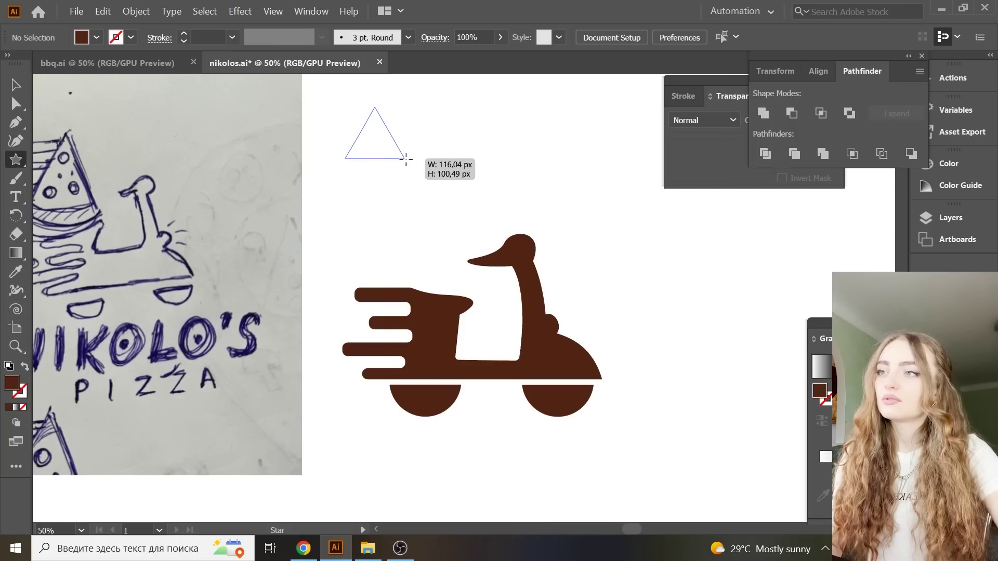
{"action": "left_click_drag", "start_coordinate": [408, 173], "coordinate": [416, 166]}
- Narrow the triangle into a slim wedge
{"action": "left_click", "coordinate": [15, 93]}
{"action": "scroll", "coordinate": [470, 210], "scroll_direction": "up", "scroll_amount": 1}
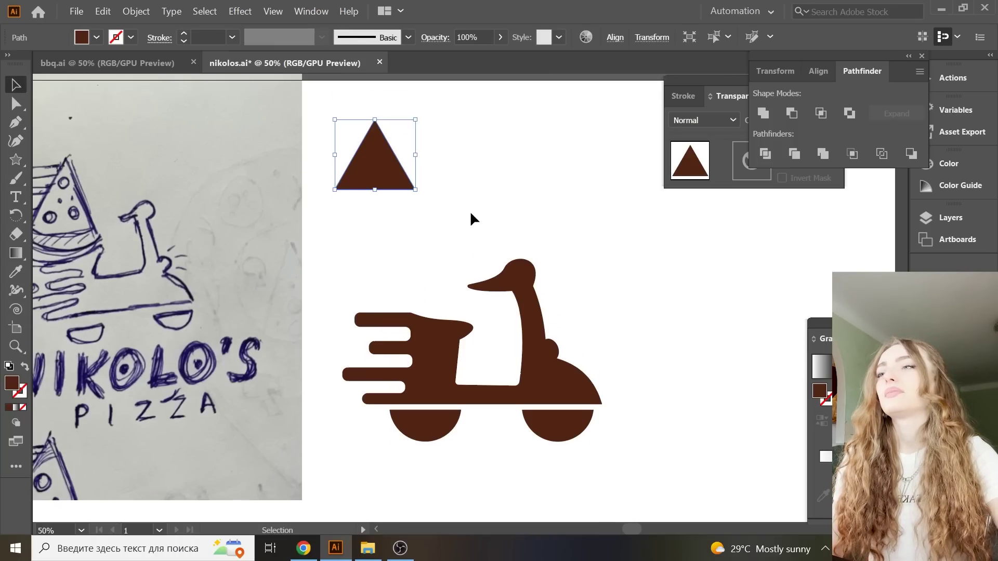
{"action": "scroll", "coordinate": [470, 211], "scroll_direction": "up", "scroll_amount": 2}
{"action": "mouse_move", "coordinate": [415, 205]}
{"action": "left_mouse_down"}
{"action": "mouse_move", "coordinate": [390, 205]}
{"action": "mouse_move", "coordinate": [403, 249]}
{"action": "left_mouse_up"}
{"action": "left_click", "coordinate": [420, 223]}
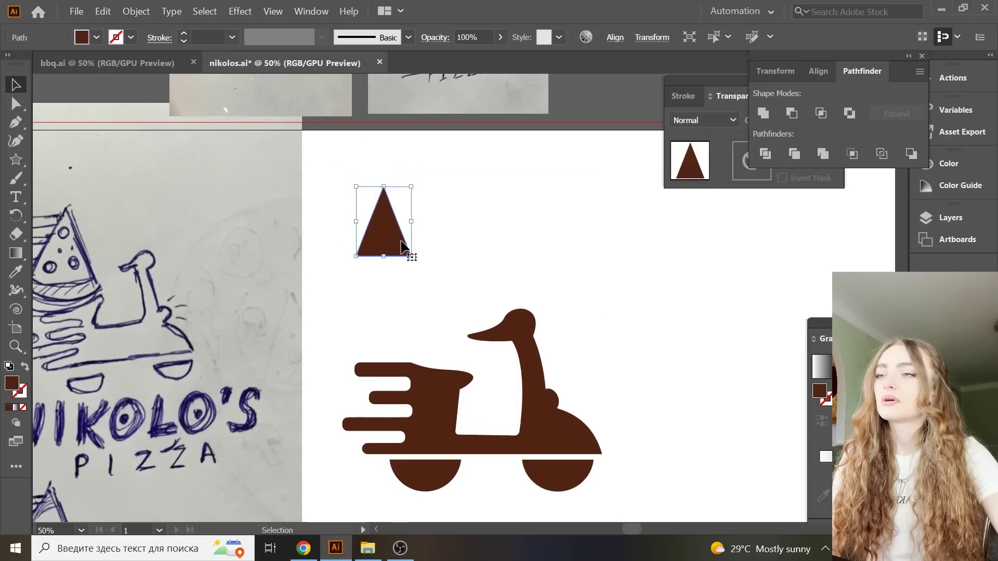
- Bend the triangle's bottom edge into a curve with the Anchor Point tool
{"action": "key", "text": "a"}
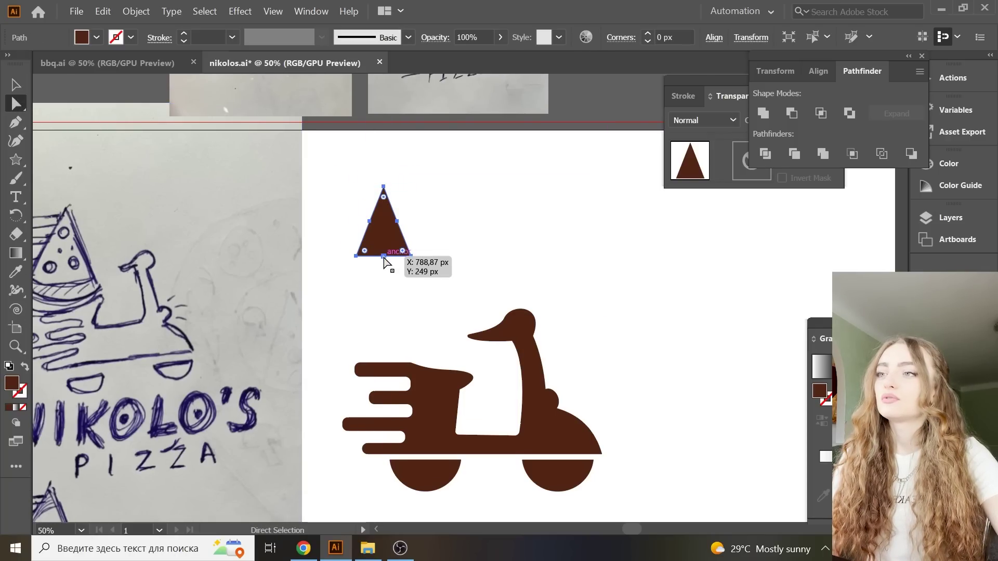
{"action": "left_click", "coordinate": [383, 257]}
{"action": "key", "text": "v"}
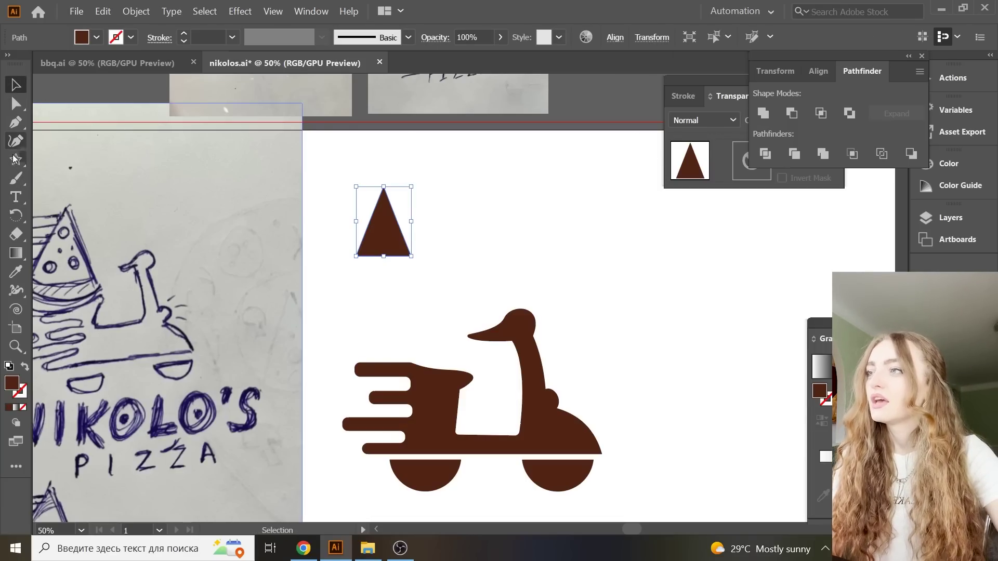
{"action": "left_click_drag", "start_coordinate": [16, 122], "coordinate": [89, 144]}
{"action": "left_click", "coordinate": [89, 144]}
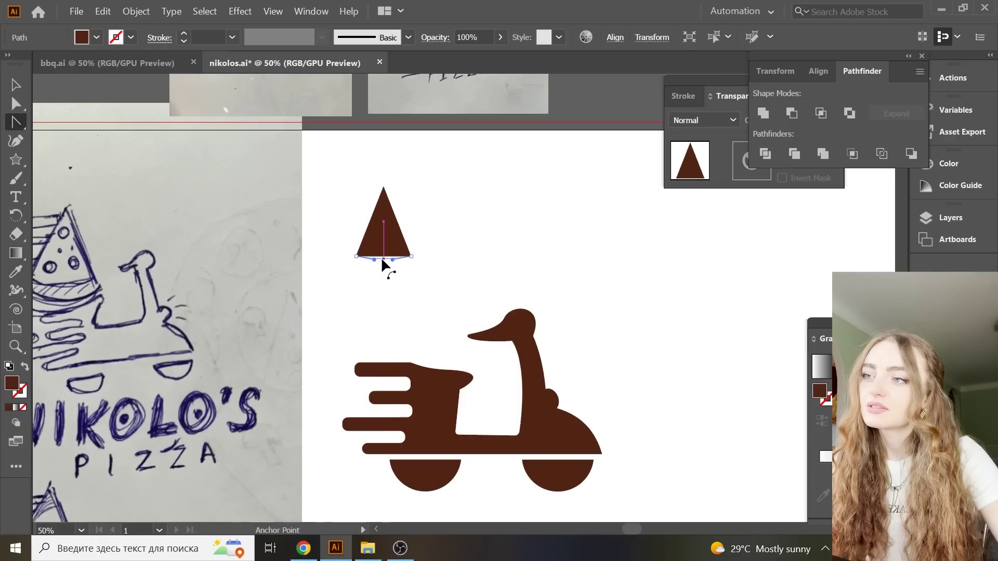
{"action": "left_click_drag", "start_coordinate": [382, 262], "coordinate": [388, 269]}
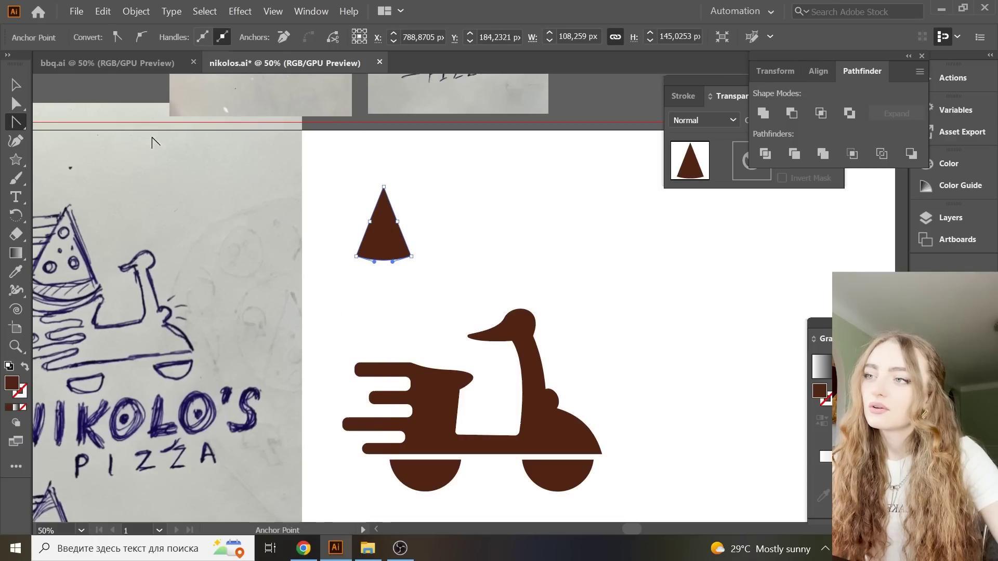
{"action": "left_click", "coordinate": [16, 85]}
{"action": "left_click", "coordinate": [369, 154]}
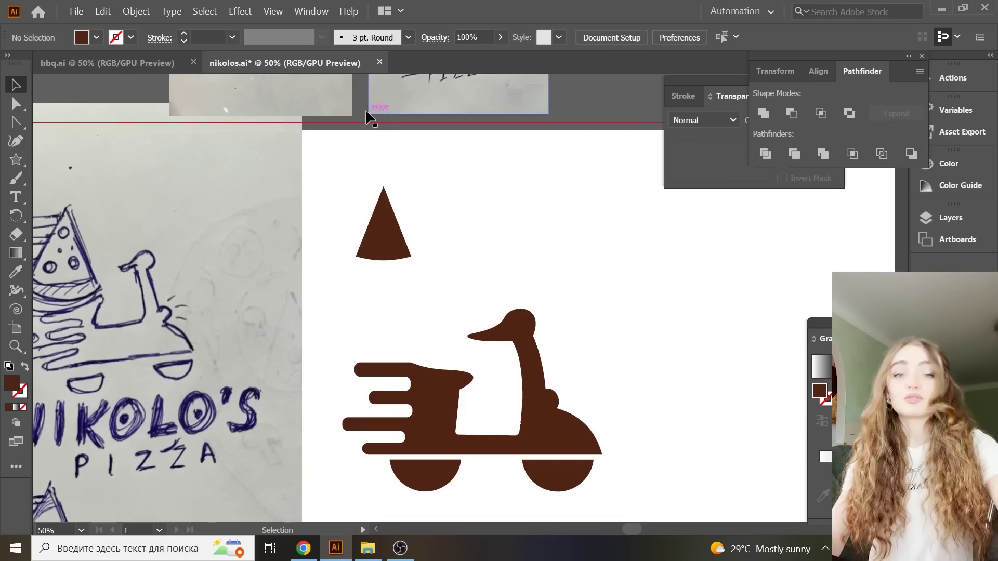
- Rotate the triangle slightly and move the reference sketch image aside
{"action": "left_click", "coordinate": [396, 223]}
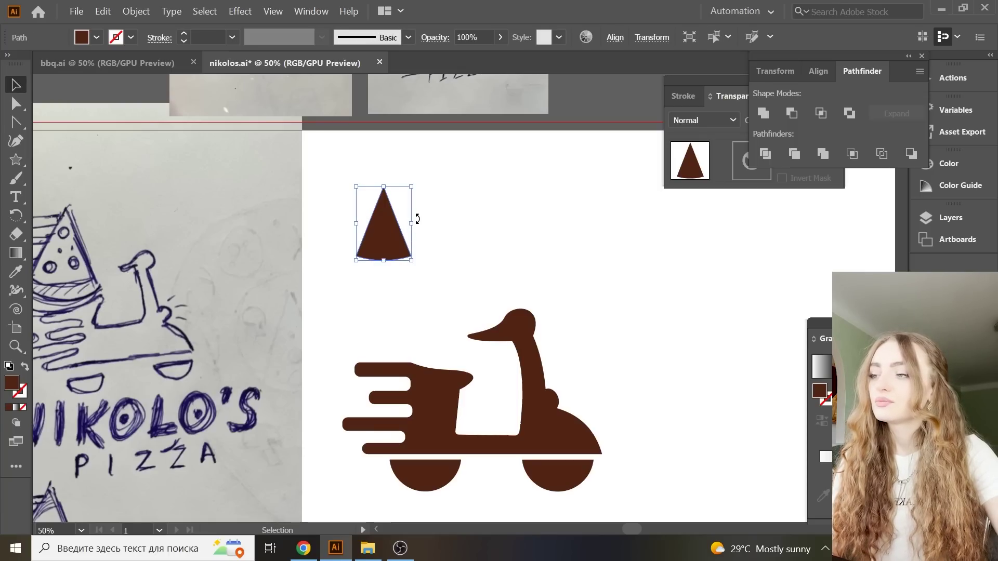
{"action": "left_click_drag", "start_coordinate": [418, 219], "coordinate": [441, 224]}
{"action": "mouse_move", "coordinate": [340, 199]}
{"action": "left_mouse_down"}
{"action": "mouse_move", "coordinate": [324, 183]}
{"action": "mouse_move", "coordinate": [236, 216]}
{"action": "mouse_move", "coordinate": [232, 230]}
{"action": "left_mouse_up"}
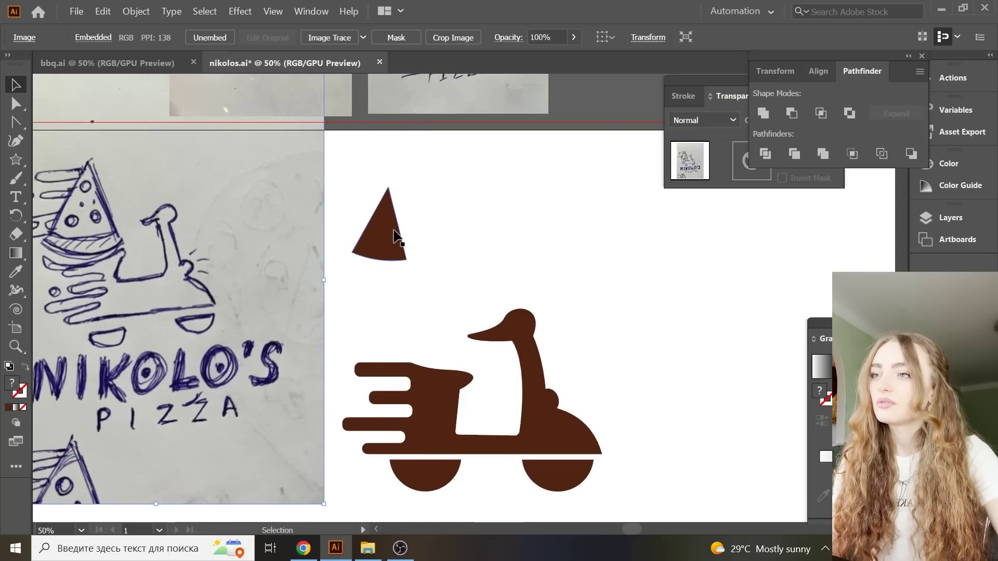
- Fill the brown triangle with the yellow swatch colour using the Eyedropper
{"action": "left_click", "coordinate": [396, 237]}
{"action": "key", "text": "ctrl+minus"}
{"action": "key", "text": "i"}
{"action": "left_click", "coordinate": [220, 459]}
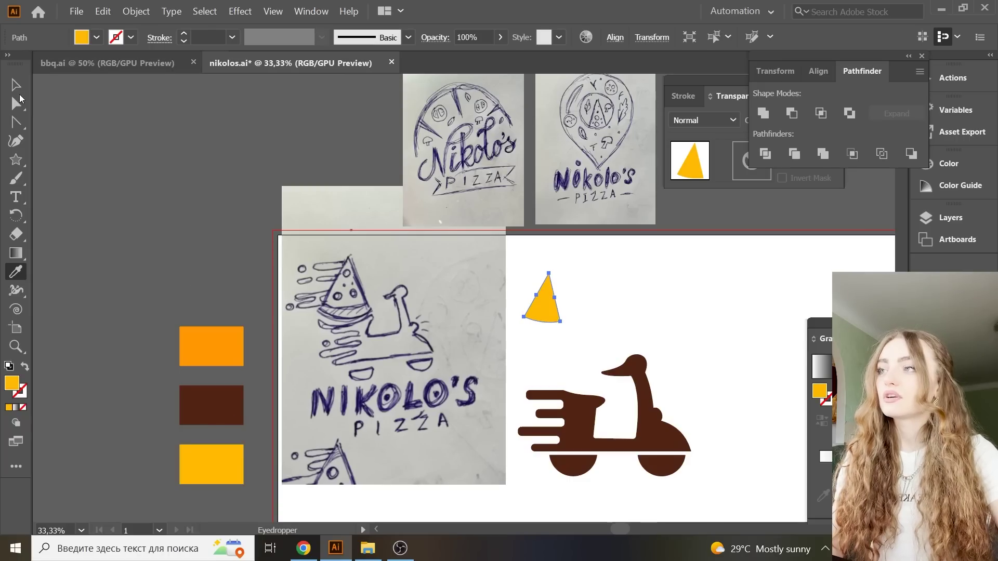
{"action": "left_click", "coordinate": [19, 89]}
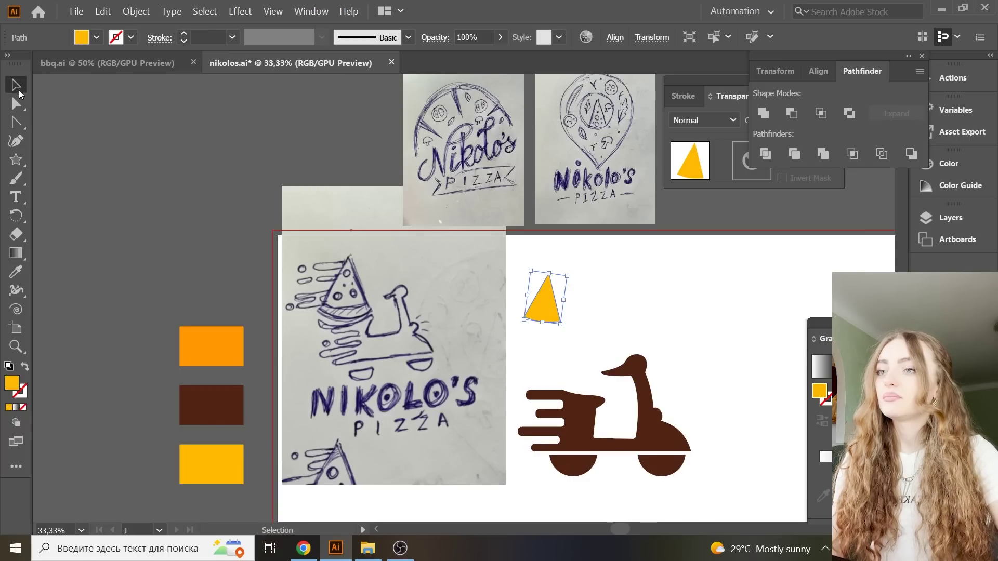
{"action": "left_click", "coordinate": [220, 467]}
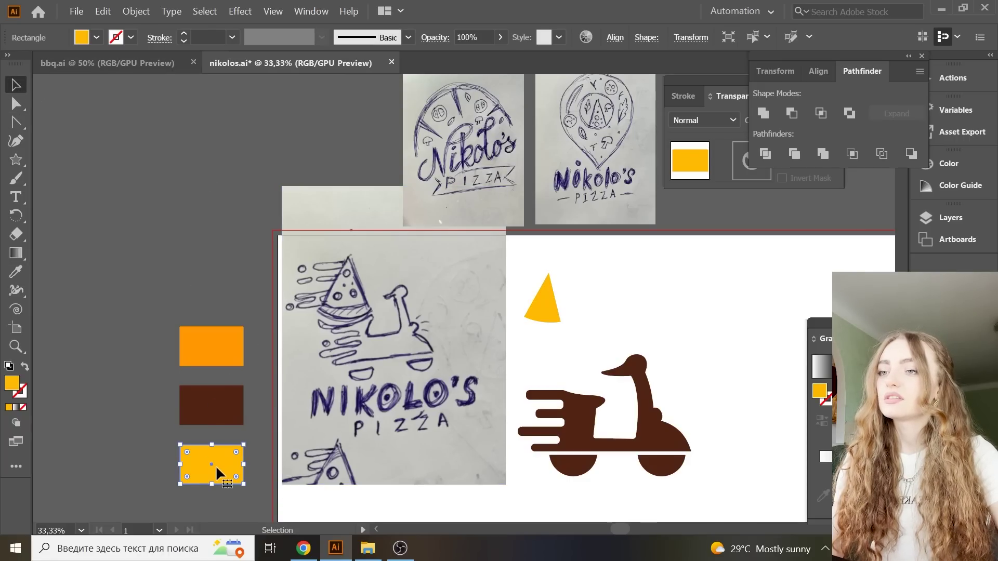
- Widen the yellow triangle into a broader pizza-slice wedge by dragging its side handle
{"action": "left_click", "coordinate": [552, 304]}
{"action": "left_click_drag", "start_coordinate": [564, 305], "coordinate": [575, 305]}
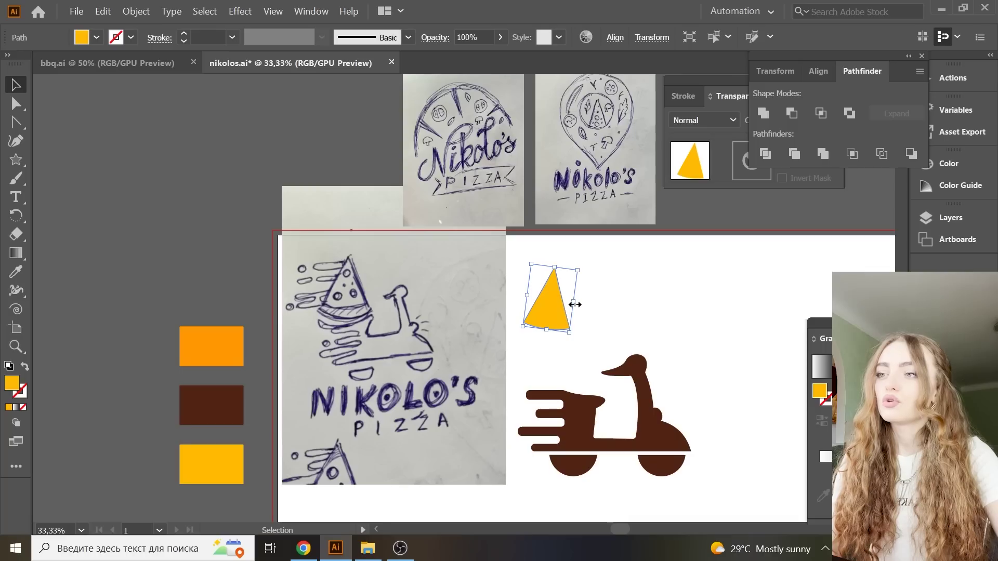
{"action": "left_click_drag", "start_coordinate": [622, 528], "coordinate": [628, 528]}
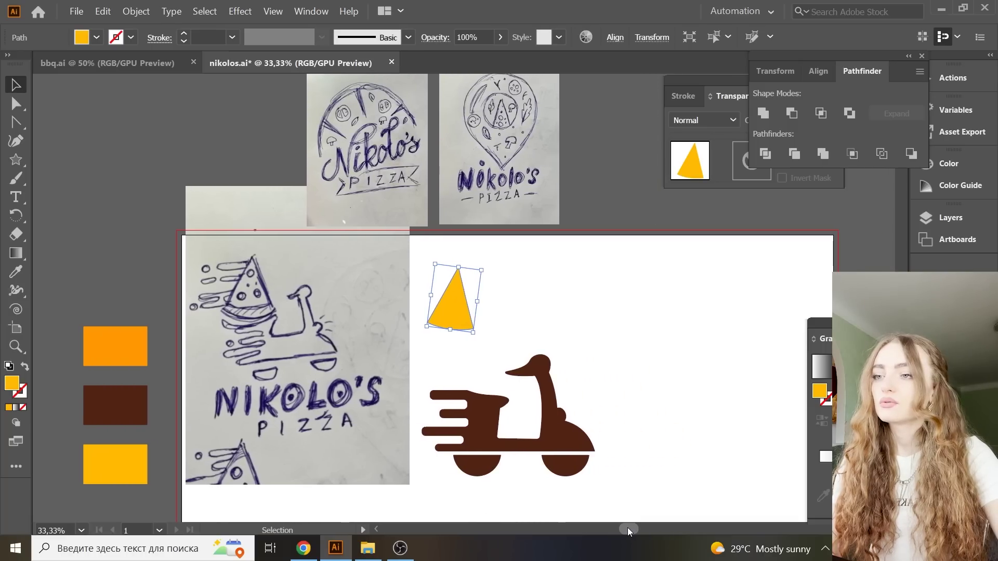
{"action": "left_click_drag", "start_coordinate": [477, 303], "coordinate": [495, 304]}
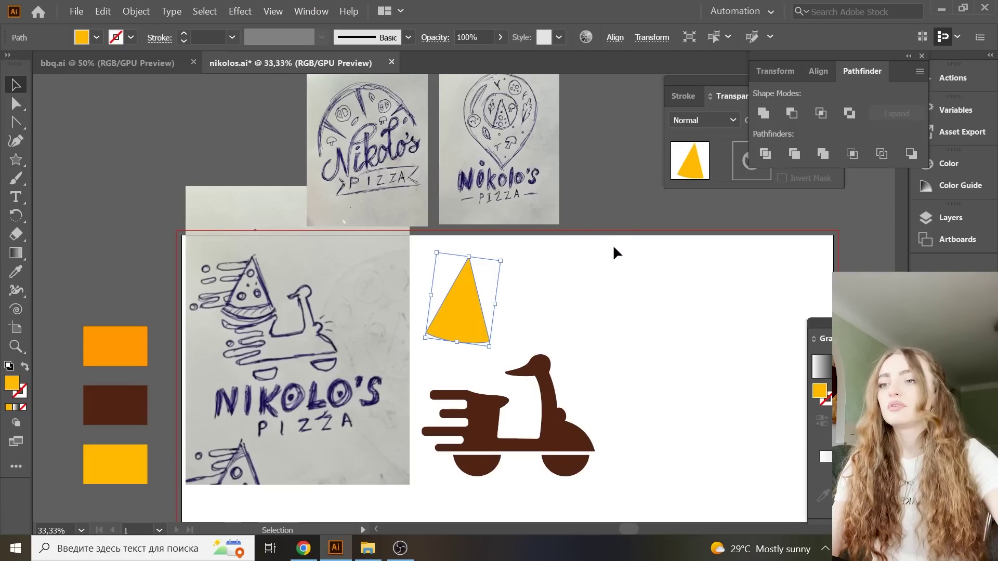
{"action": "left_click", "coordinate": [630, 338]}
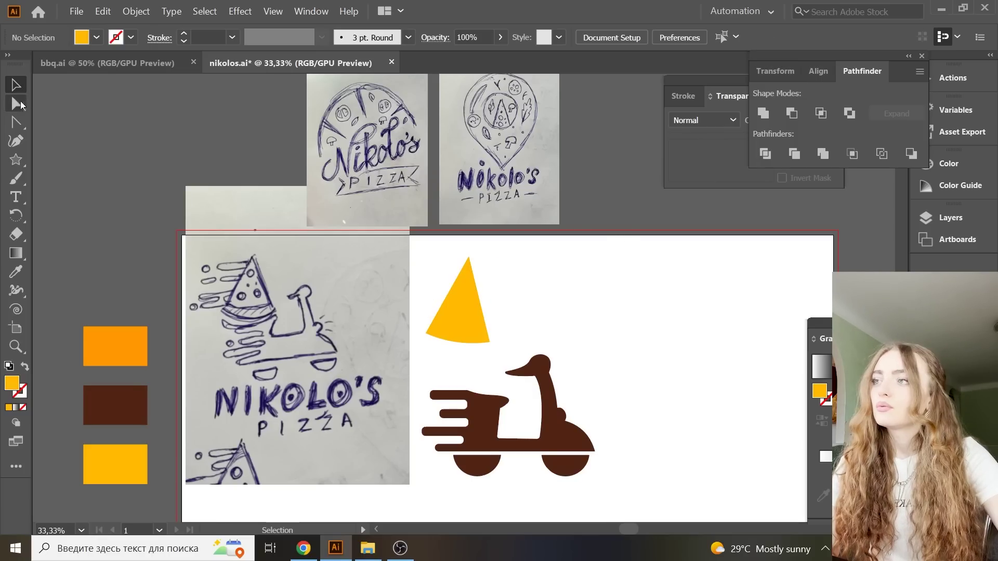
{"action": "key", "text": "a"}
{"action": "key", "text": "ctrl+plus"}
{"action": "key", "text": "ctrl+plus"}
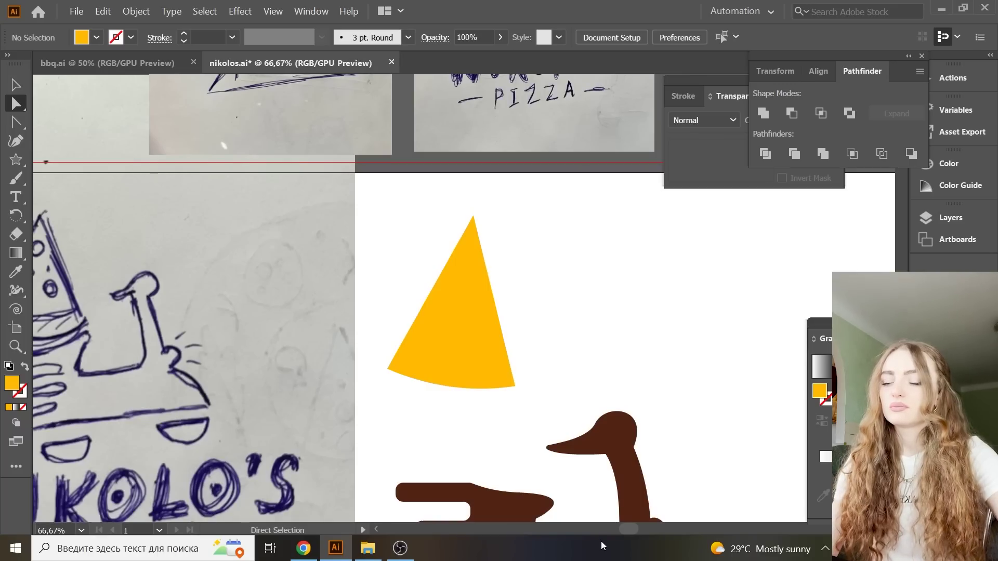
{"action": "scroll", "coordinate": [472, 413], "scroll_direction": "down", "scroll_amount": 2}
{"action": "scroll", "coordinate": [512, 408], "scroll_direction": "down", "scroll_amount": 3}
{"action": "left_click", "coordinate": [526, 366]}
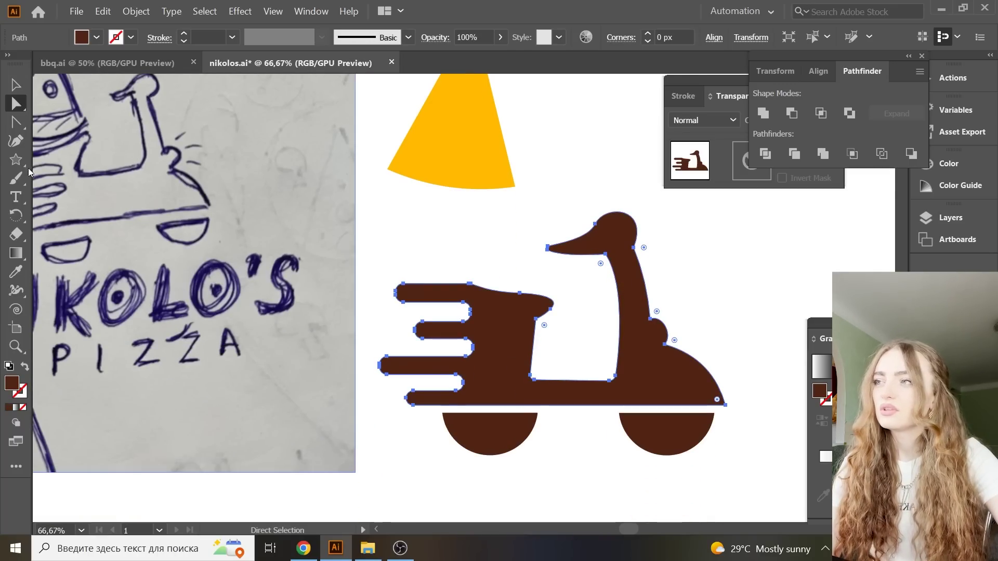
- Curve the straight front edge of the seat cutout with the Anchor Point tool
{"action": "left_click", "coordinate": [16, 122]}
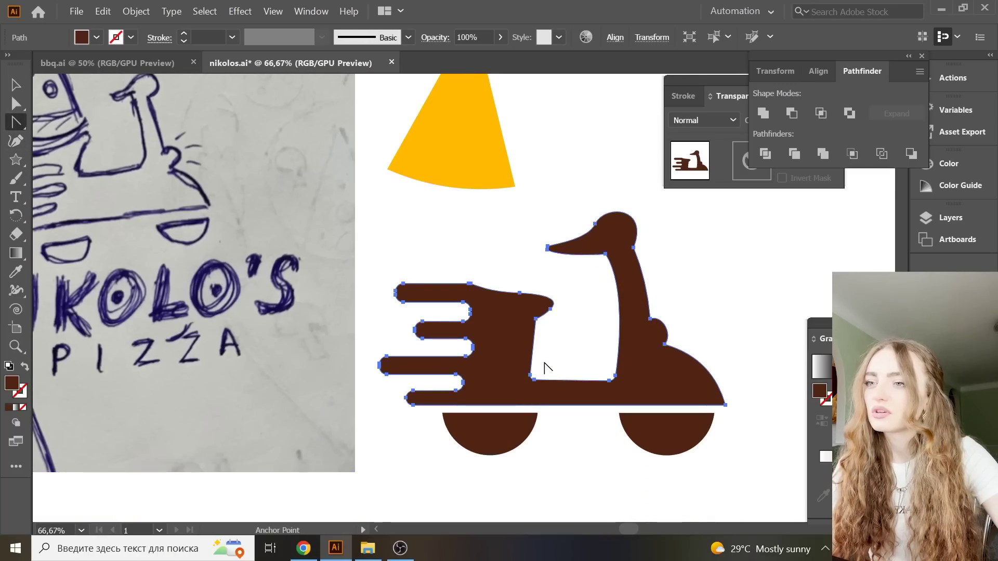
{"action": "left_click_drag", "start_coordinate": [536, 359], "coordinate": [527, 367]}
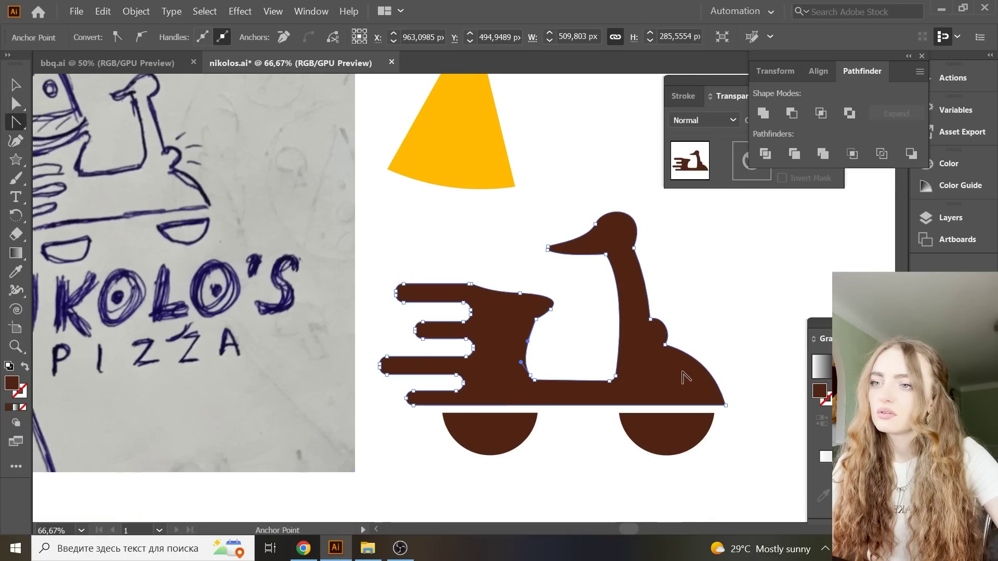
{"action": "left_click", "coordinate": [16, 88]}
{"action": "left_click", "coordinate": [416, 231]}
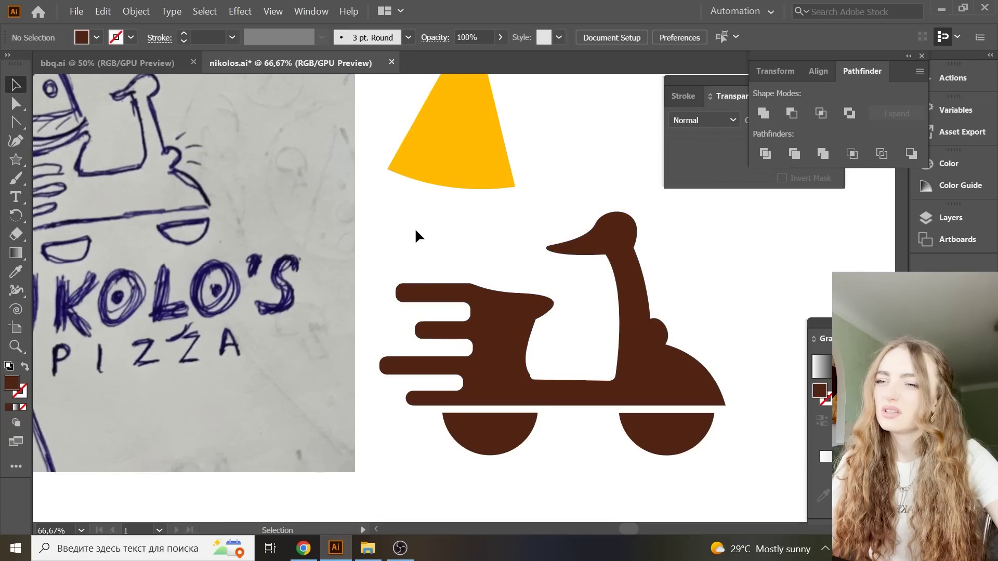
- Move the inner seat corner anchor slightly down and to the left
{"action": "left_click", "coordinate": [457, 291]}
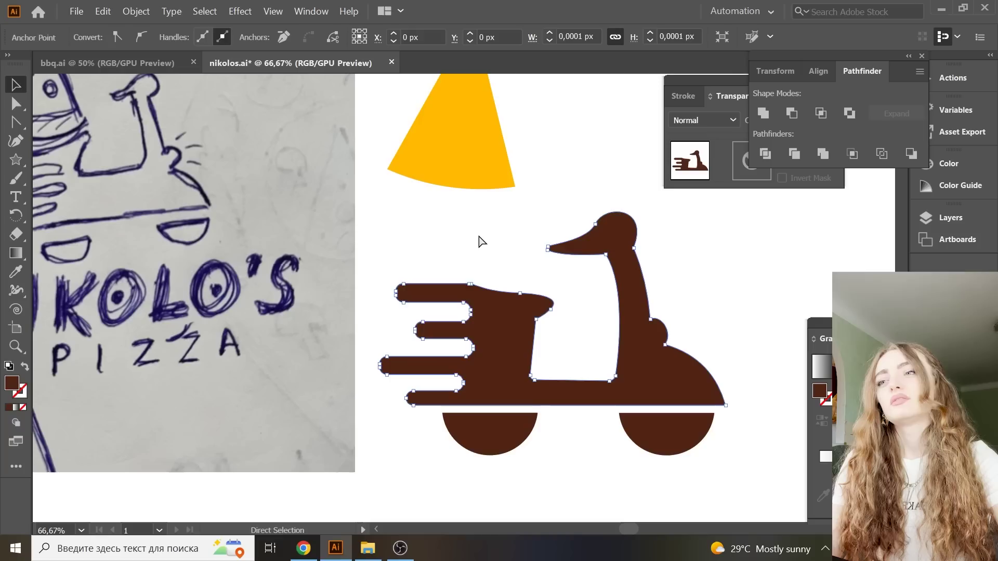
{"action": "left_click", "coordinate": [15, 103]}
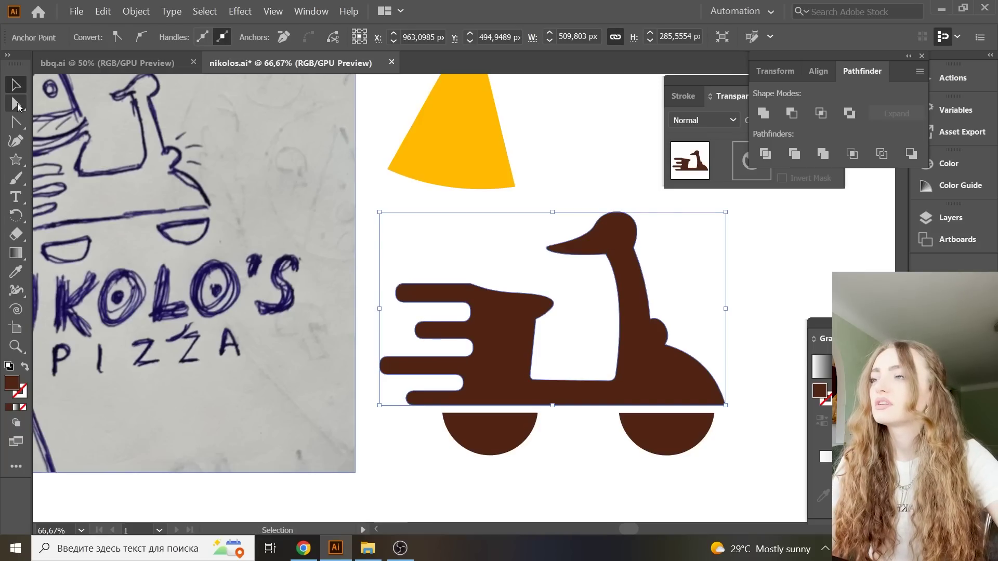
{"action": "left_click", "coordinate": [533, 379]}
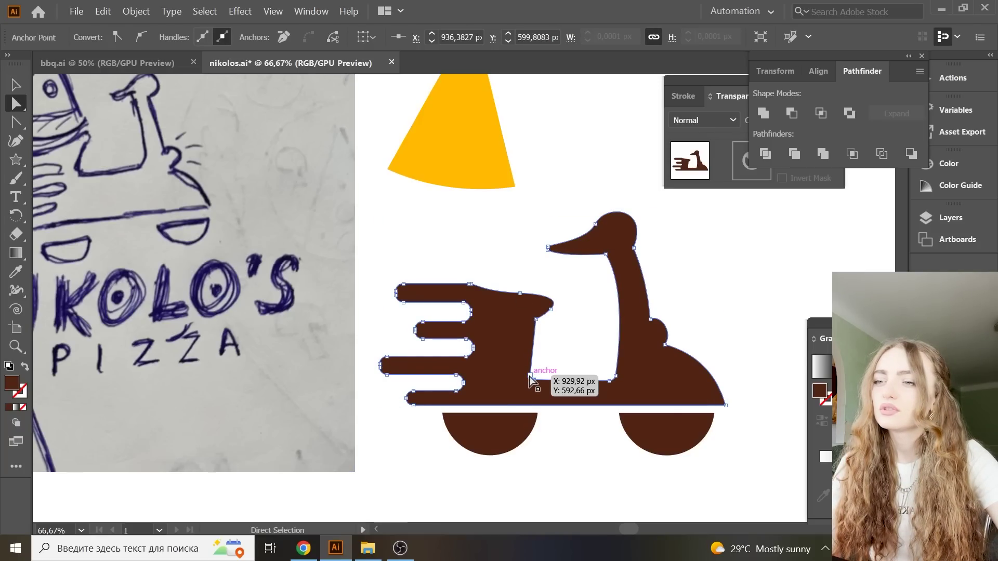
{"action": "left_click", "coordinate": [531, 378]}
{"action": "left_click_drag", "start_coordinate": [531, 375], "coordinate": [522, 379]}
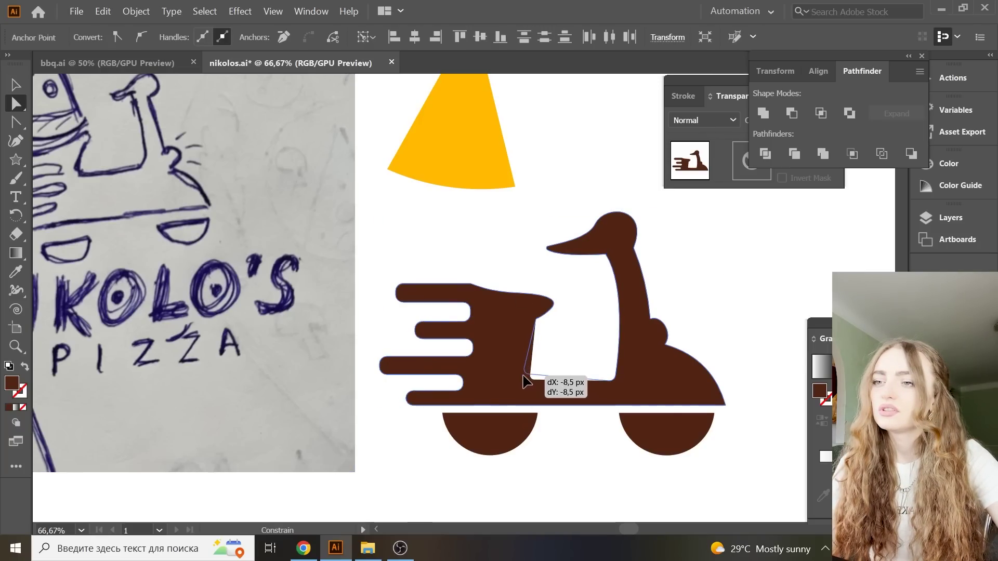
{"action": "left_click", "coordinate": [588, 376]}
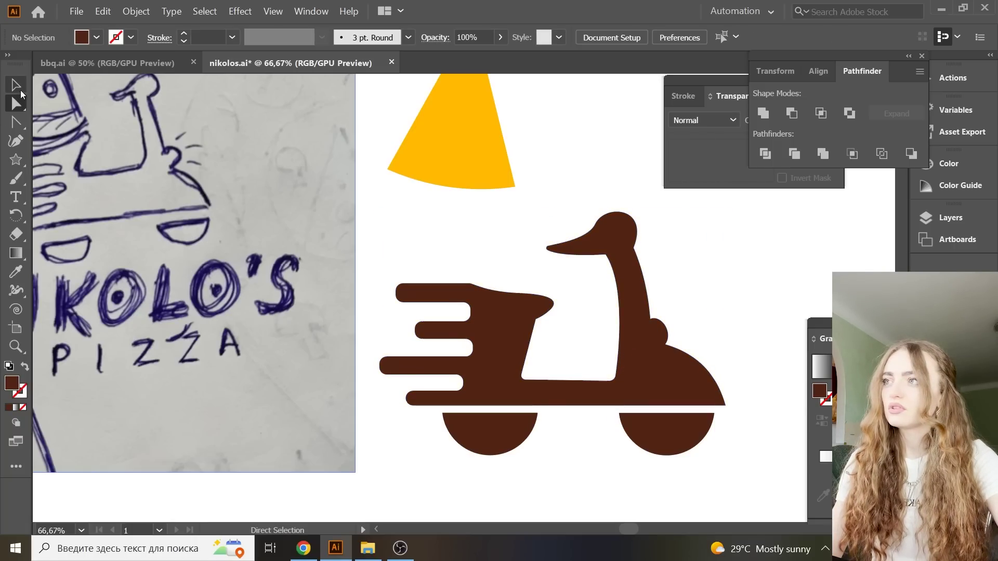
{"action": "left_click", "coordinate": [523, 267]}
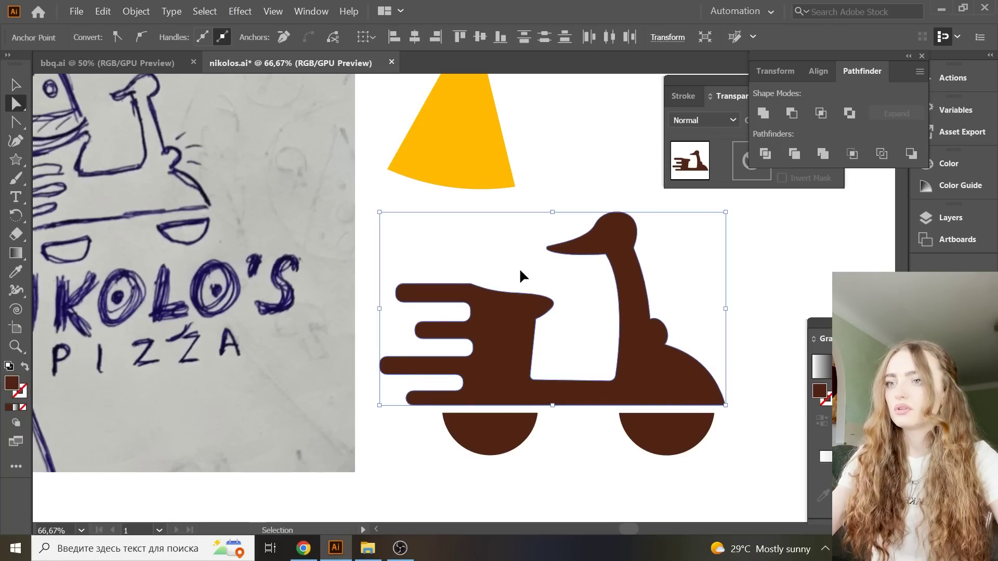
{"action": "left_click", "coordinate": [522, 279]}
- Move the yellow pizza slice slightly down and to the right
{"action": "key", "text": "ctrl+minus"}
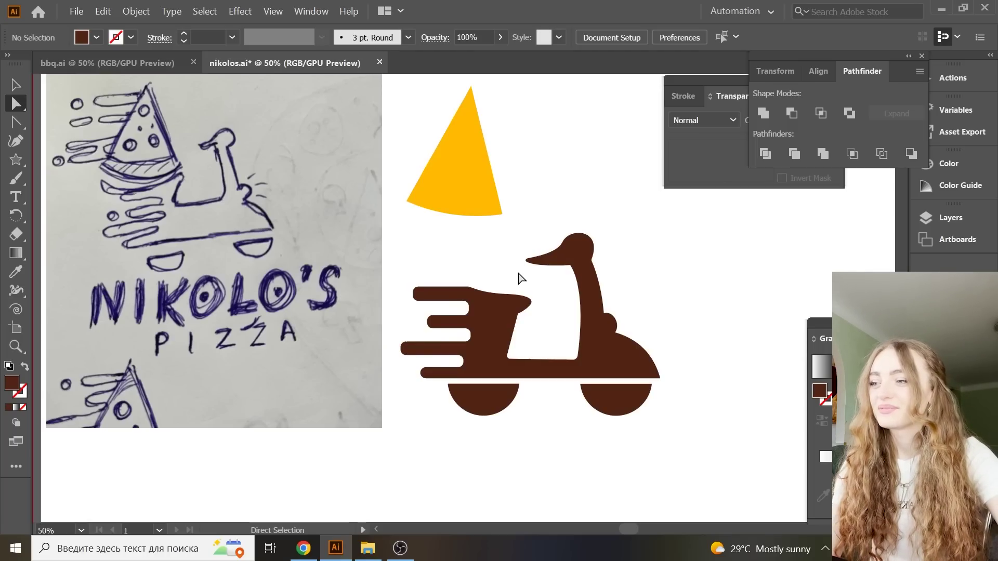
{"action": "scroll", "coordinate": [494, 240], "scroll_direction": "up", "scroll_amount": 1}
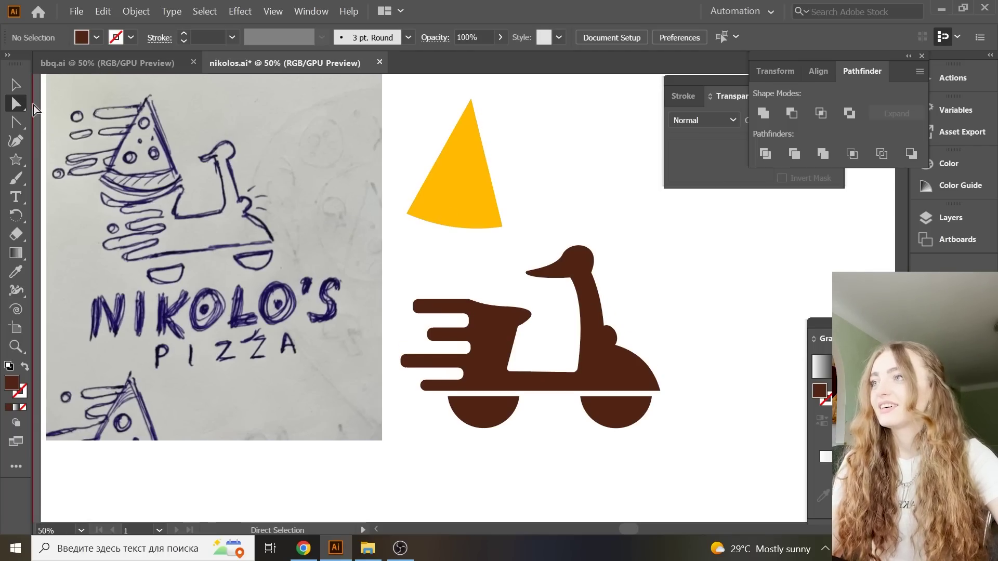
{"action": "left_click", "coordinate": [18, 86]}
{"action": "scroll", "coordinate": [426, 198], "scroll_direction": "up", "scroll_amount": 1}
{"action": "scroll", "coordinate": [452, 192], "scroll_direction": "up", "scroll_amount": 2}
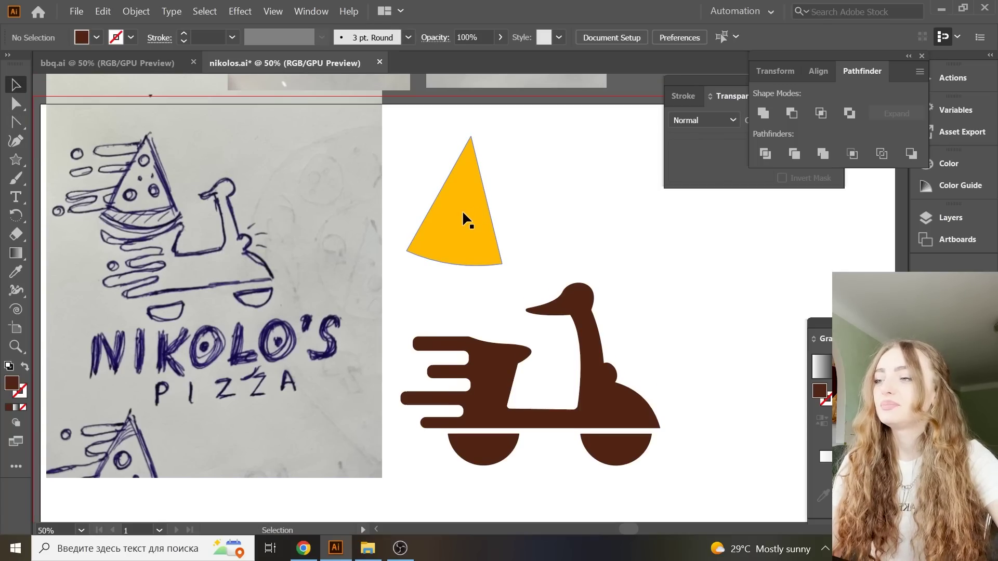
{"action": "mouse_move", "coordinate": [457, 211]}
{"action": "left_mouse_down"}
{"action": "mouse_move", "coordinate": [500, 296]}
{"action": "mouse_move", "coordinate": [495, 258]}
{"action": "left_mouse_up"}
{"action": "scroll", "coordinate": [629, 298], "scroll_direction": "up", "scroll_amount": 2}
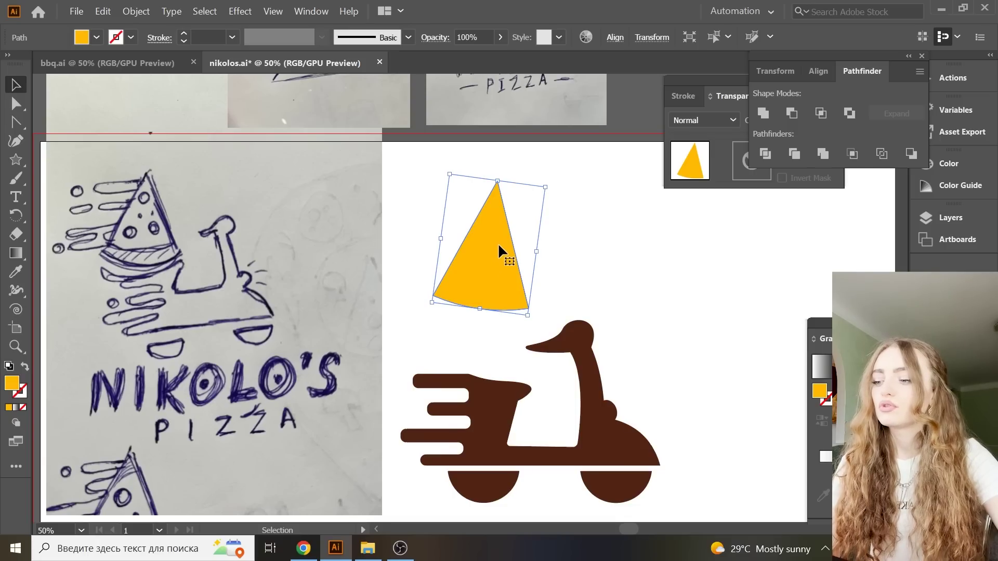
- Eyedrop the scooter's dark brown onto the slice and swap it into the outline
{"action": "key", "text": "a"}
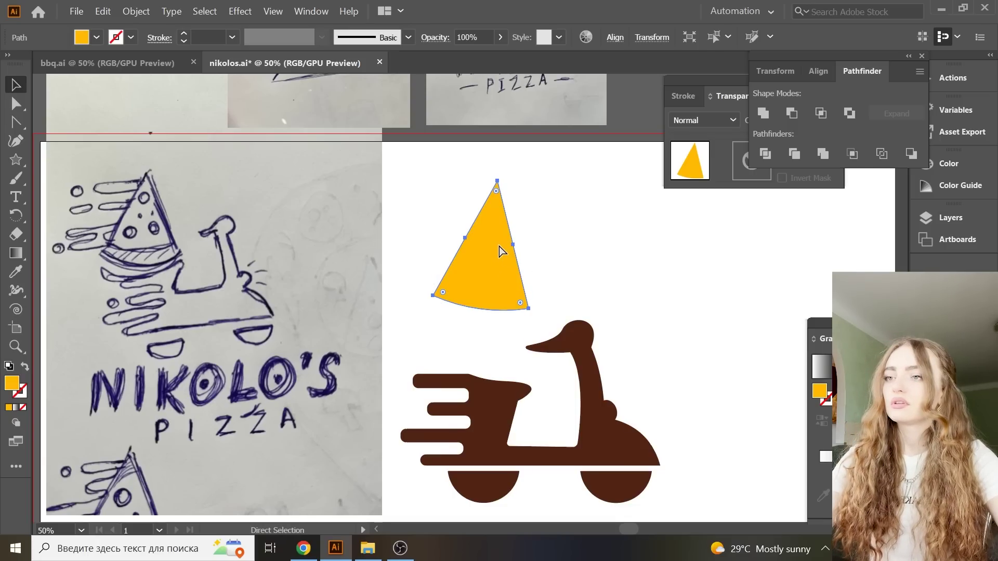
{"action": "left_click", "coordinate": [16, 271]}
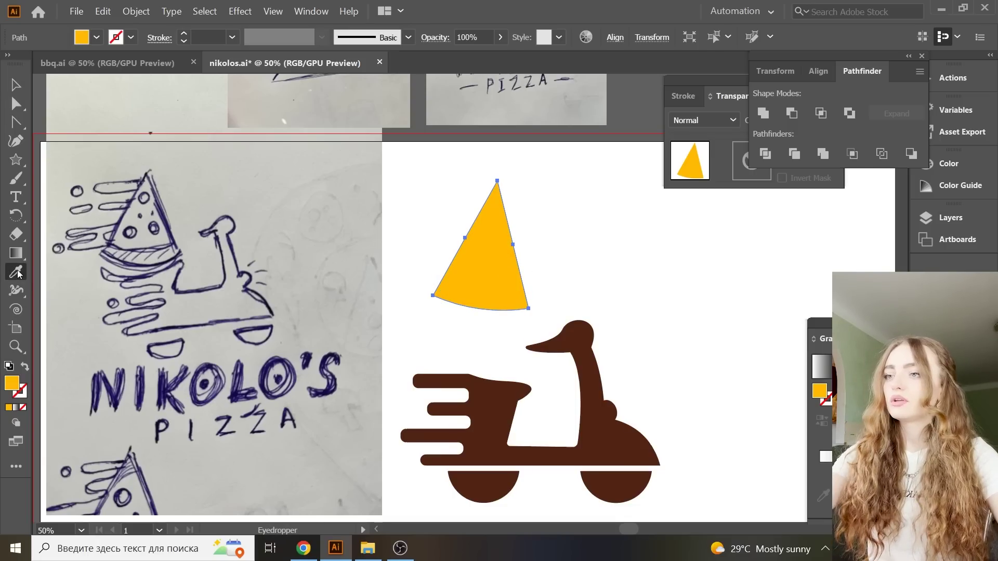
{"action": "left_click", "coordinate": [477, 387]}
{"action": "key", "text": "v"}
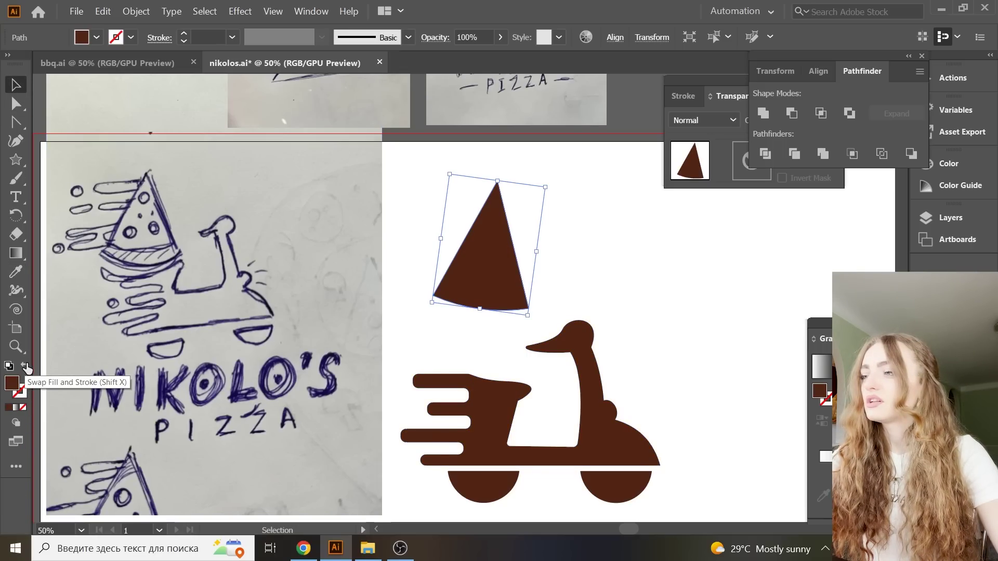
{"action": "left_click", "coordinate": [25, 368]}
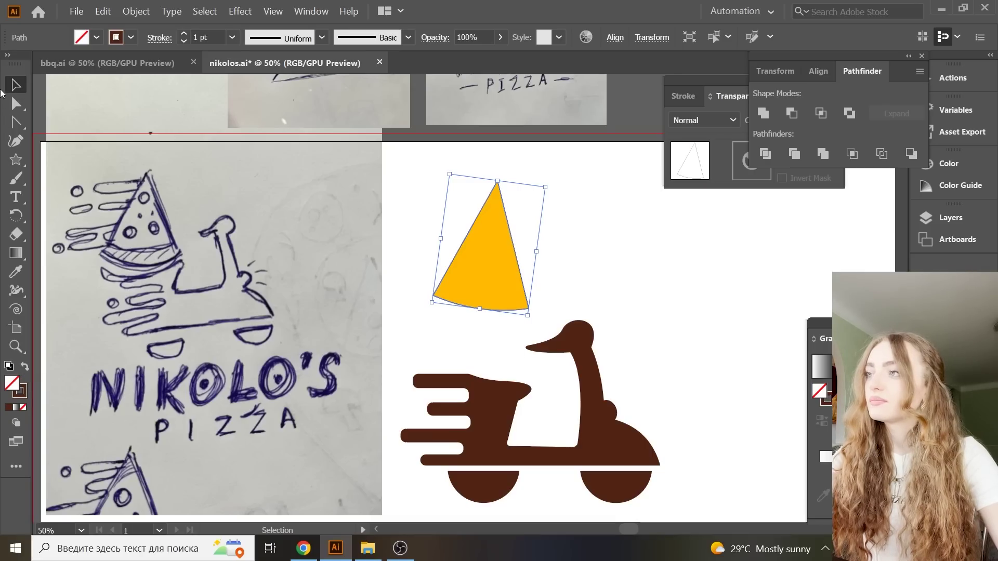
- Set the slice outline to 14 pt with round caps and round corners
{"action": "left_click", "coordinate": [231, 38]}
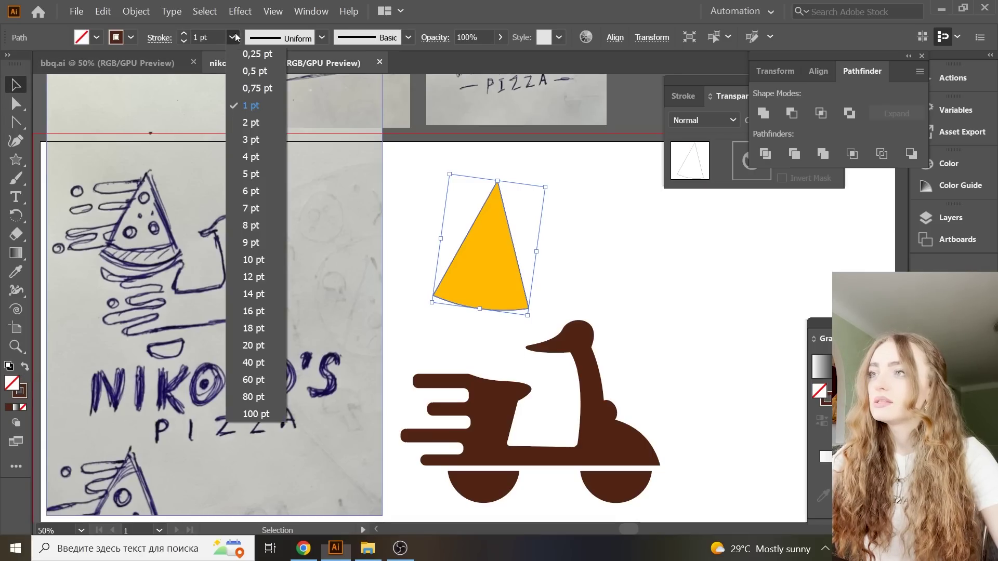
{"action": "left_click", "coordinate": [264, 260]}
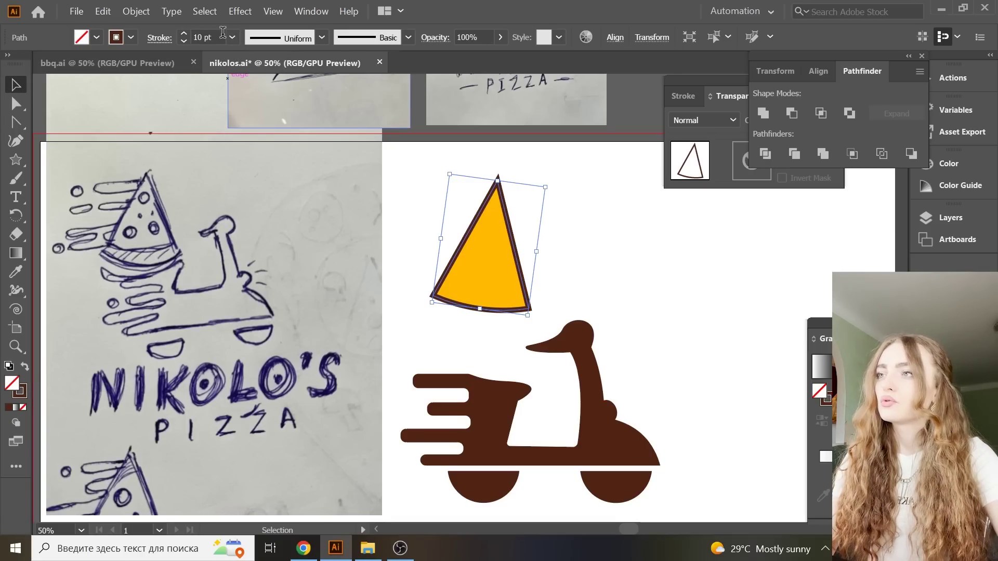
{"action": "left_click", "coordinate": [232, 37]}
{"action": "left_click", "coordinate": [264, 285]}
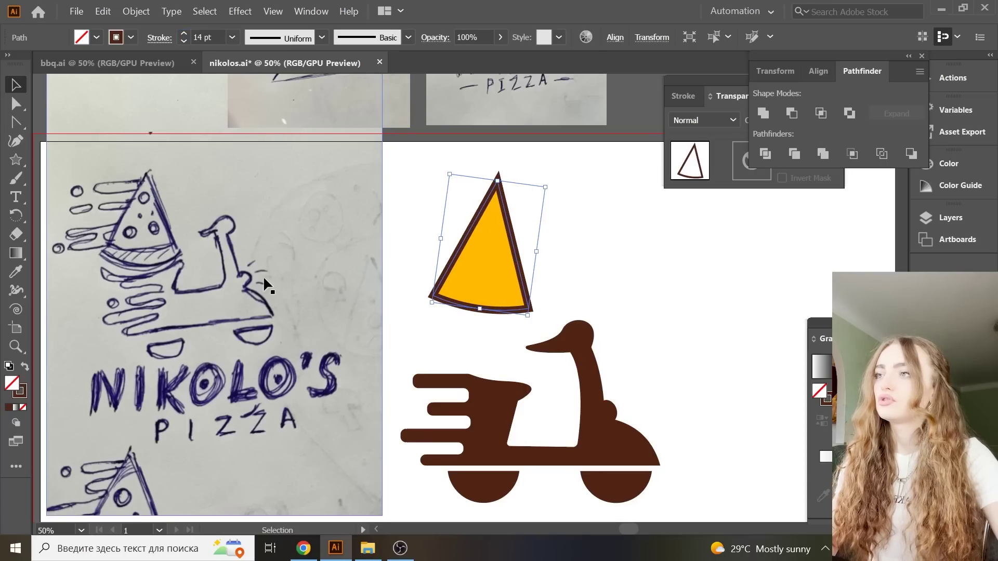
{"action": "left_click", "coordinate": [160, 37]}
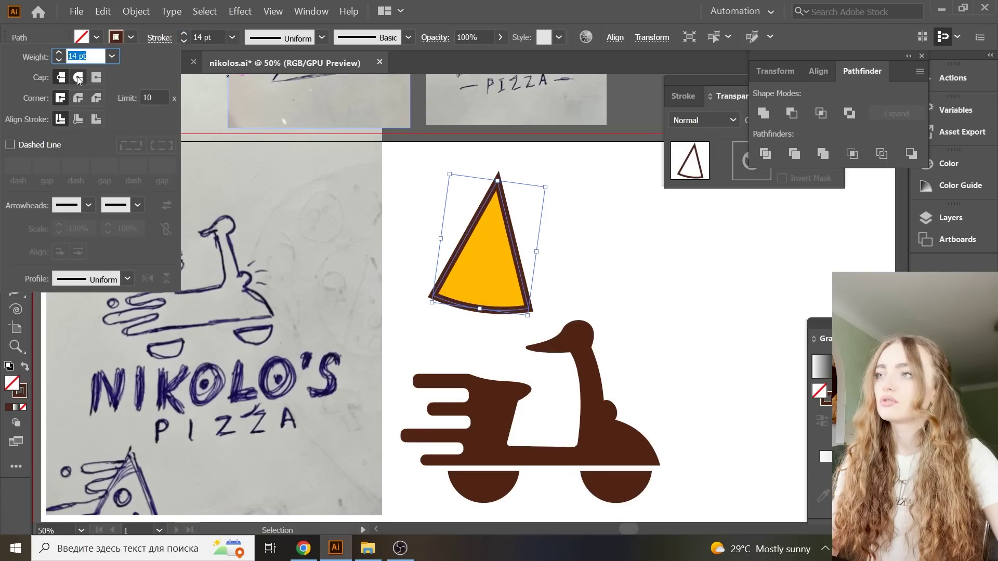
{"action": "left_click", "coordinate": [78, 78]}
{"action": "left_click", "coordinate": [78, 98]}
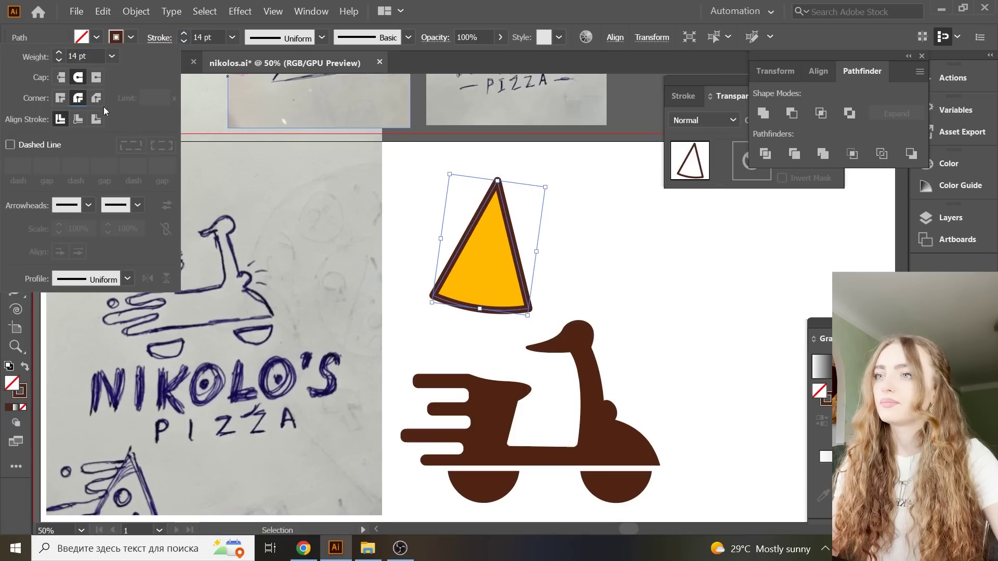
- Add an anchor point on the right edge of the slice's brown outline
{"action": "left_click", "coordinate": [616, 258]}
{"action": "scroll", "coordinate": [616, 258], "scroll_direction": "down", "scroll_amount": 1}
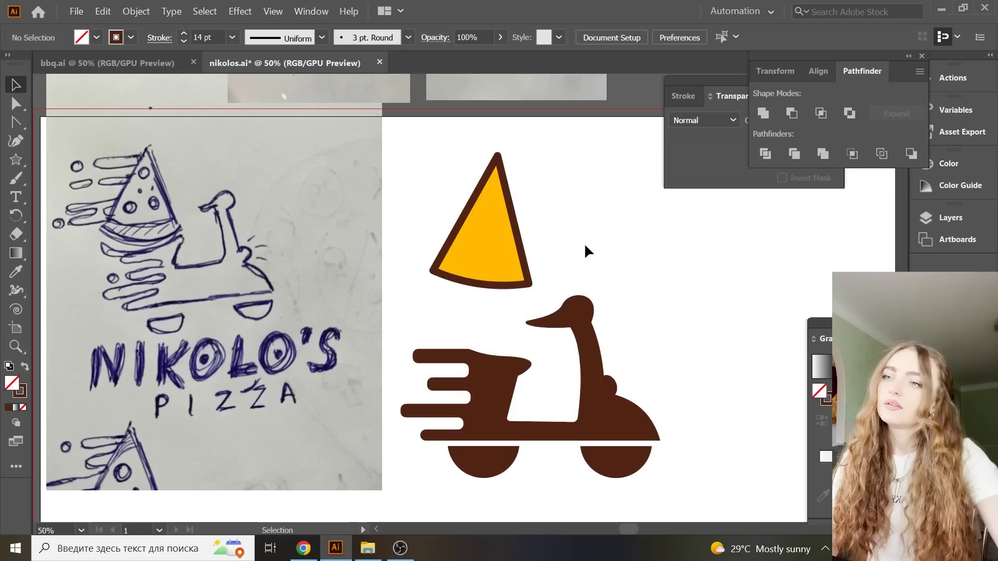
{"action": "left_click", "coordinate": [525, 245]}
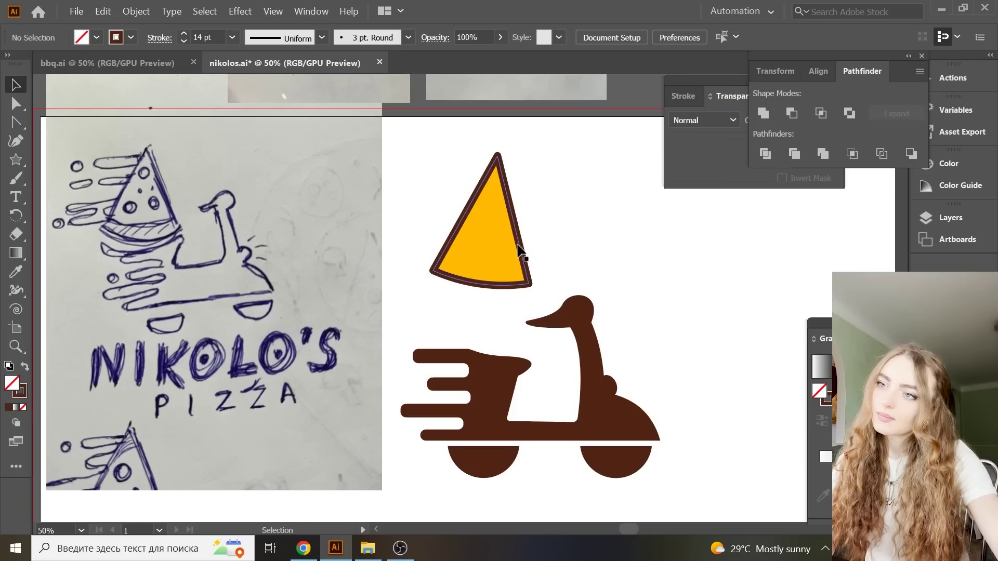
{"action": "left_click", "coordinate": [19, 122]}
{"action": "left_click_drag", "start_coordinate": [20, 123], "coordinate": [67, 136]}
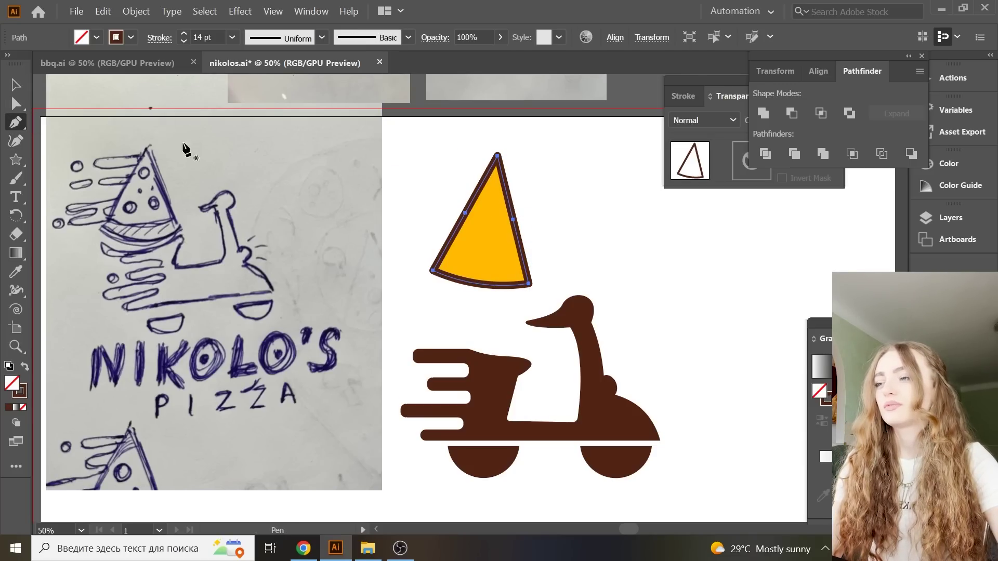
{"action": "left_click", "coordinate": [503, 179]}
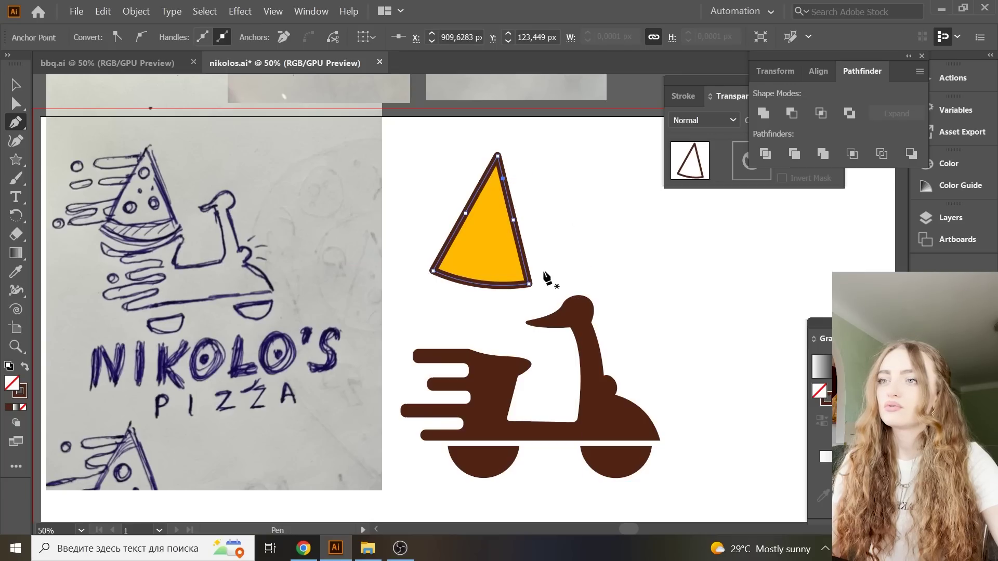
- Delete the outline segment beside the new anchor to break the outline open
{"action": "key", "text": "a"}
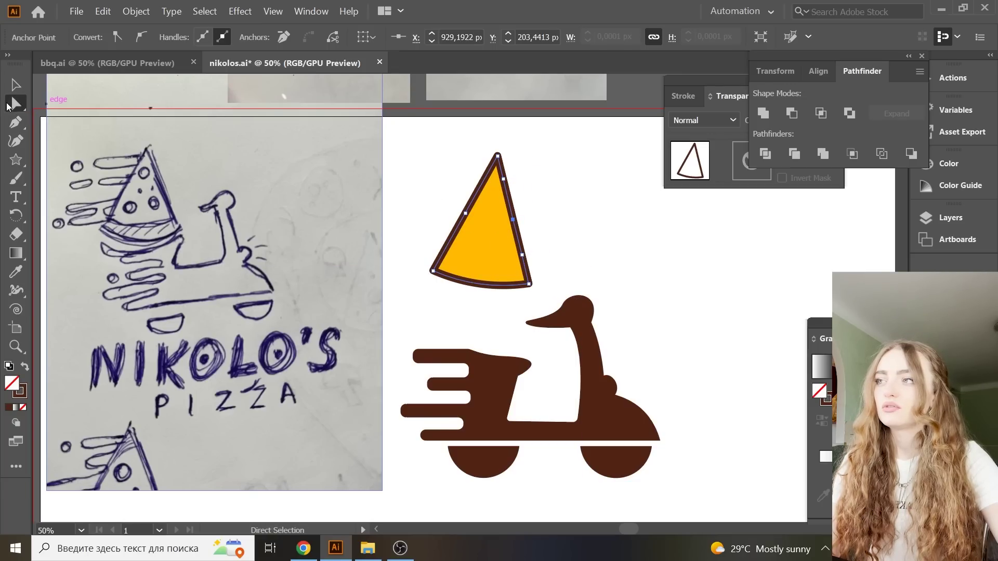
{"action": "key", "text": "Delete"}
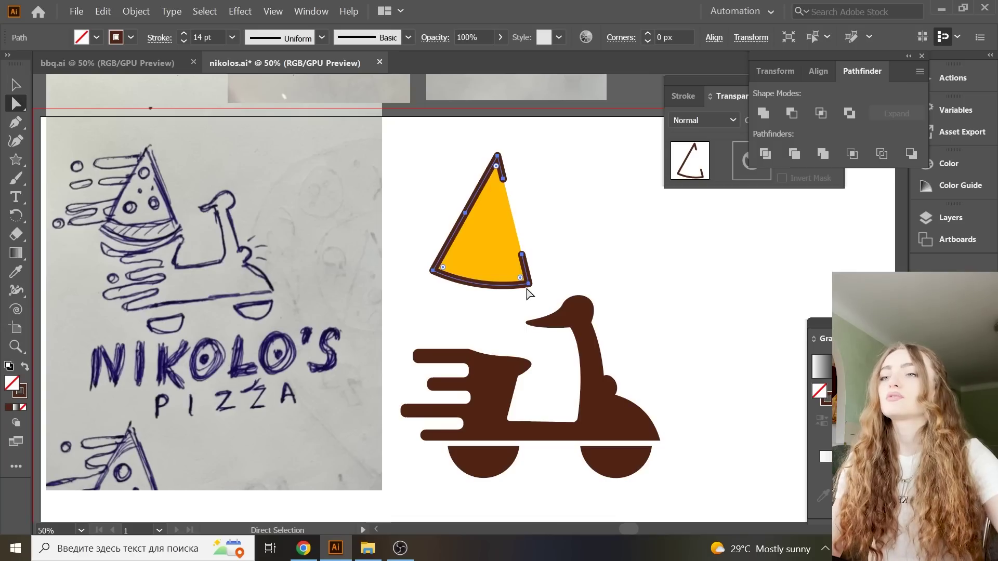
{"action": "key", "text": "v"}
{"action": "left_click", "coordinate": [492, 236]}
- Duplicate the yellow fill triangle and offset the copy slightly upward
{"action": "key", "text": "ctrl+c"}
{"action": "key", "text": "ctrl+v"}
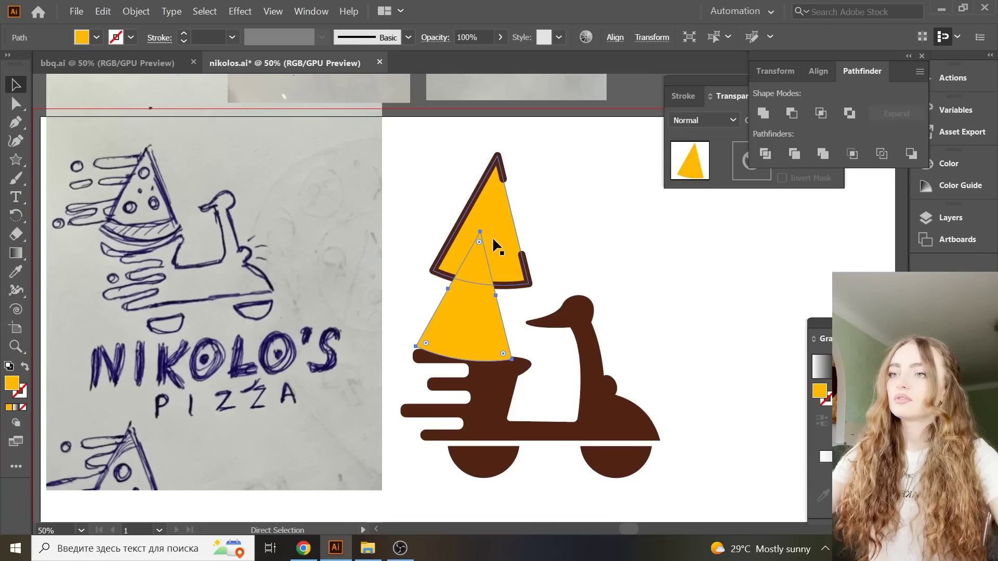
{"action": "mouse_move", "coordinate": [479, 306]}
{"action": "left_mouse_down"}
{"action": "mouse_move", "coordinate": [577, 266]}
{"action": "mouse_move", "coordinate": [651, 258]}
{"action": "left_mouse_up"}
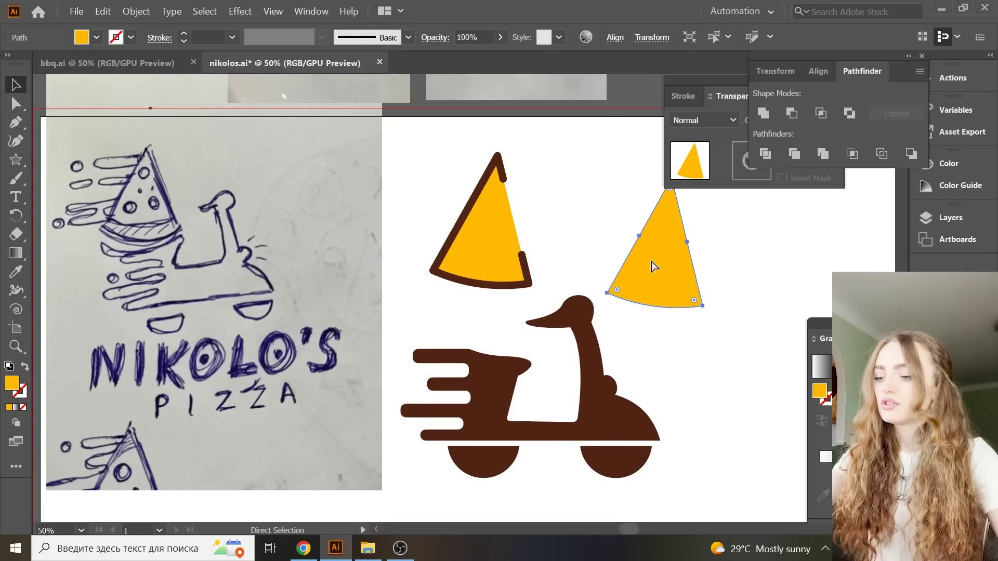
{"action": "left_click", "coordinate": [645, 279]}
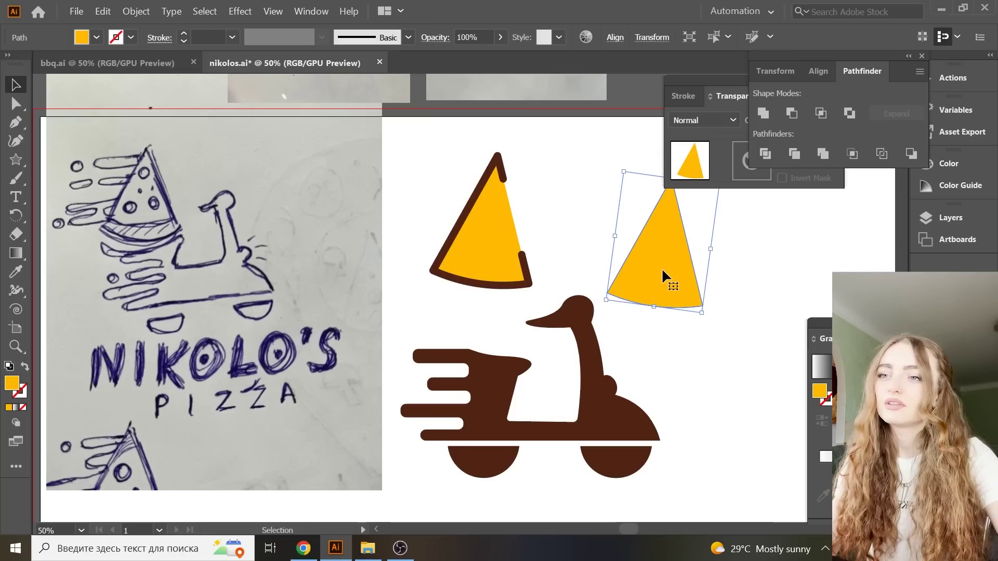
{"action": "left_click_drag", "start_coordinate": [662, 267], "coordinate": [662, 253]}
- Divide the overlapping triangles, keep the bottom strip in the slice's base, and fill it white
{"action": "left_click_drag", "start_coordinate": [717, 328], "coordinate": [669, 258]}
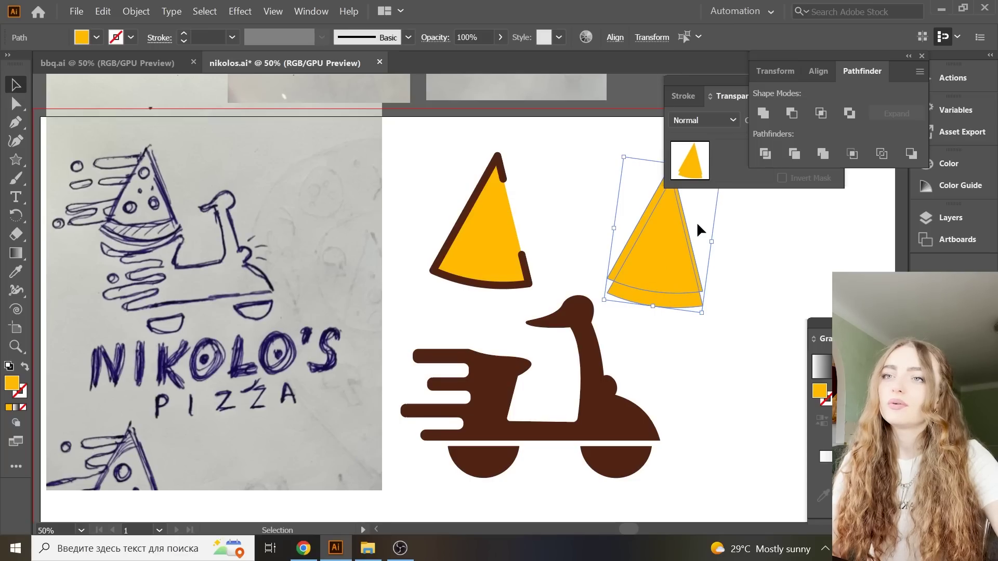
{"action": "left_click", "coordinate": [763, 156]}
{"action": "right_click", "coordinate": [638, 255]}
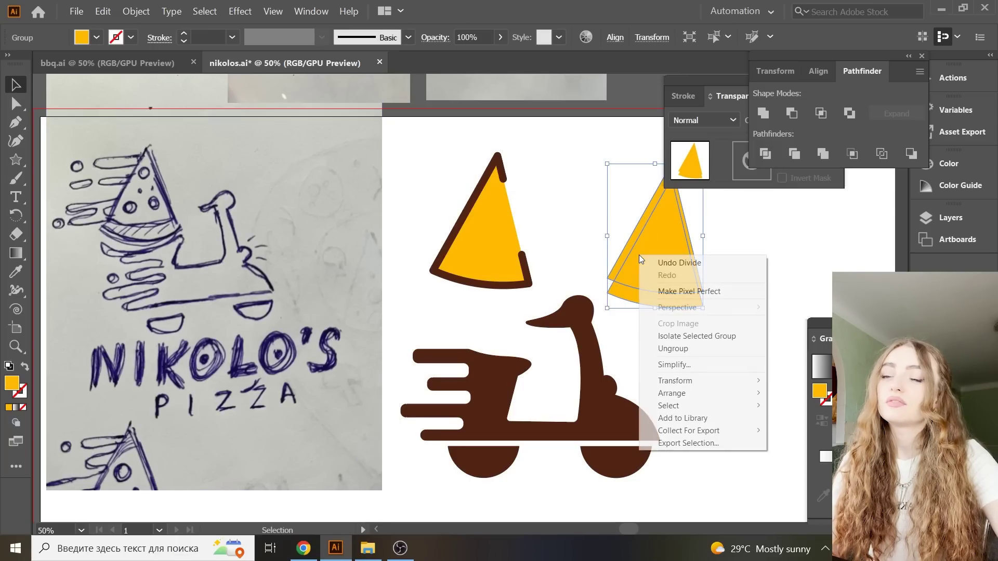
{"action": "left_click", "coordinate": [673, 348]}
{"action": "left_click", "coordinate": [710, 329]}
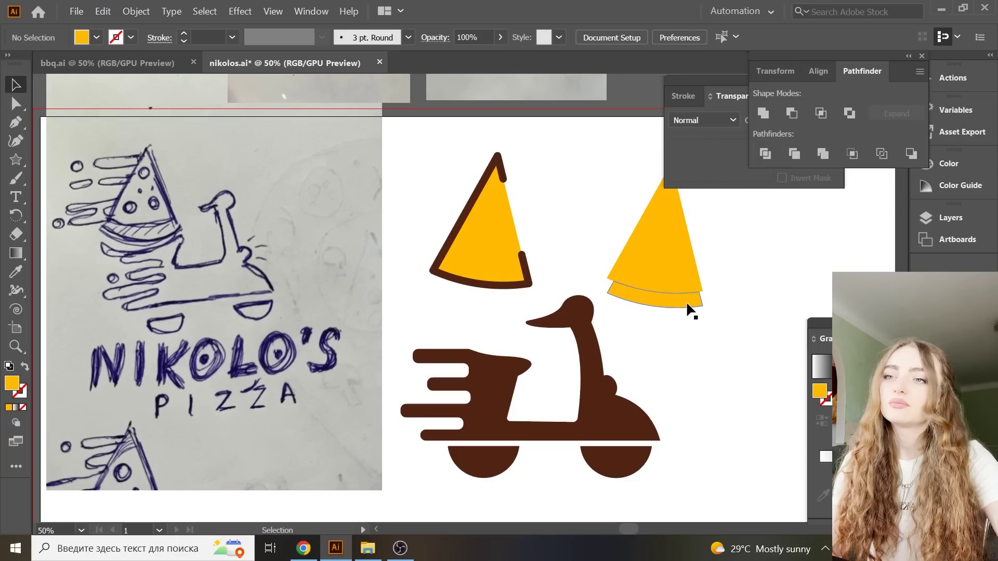
{"action": "left_click_drag", "start_coordinate": [598, 212], "coordinate": [718, 249]}
{"action": "key", "text": "Delete"}
{"action": "left_click_drag", "start_coordinate": [688, 298], "coordinate": [517, 281]}
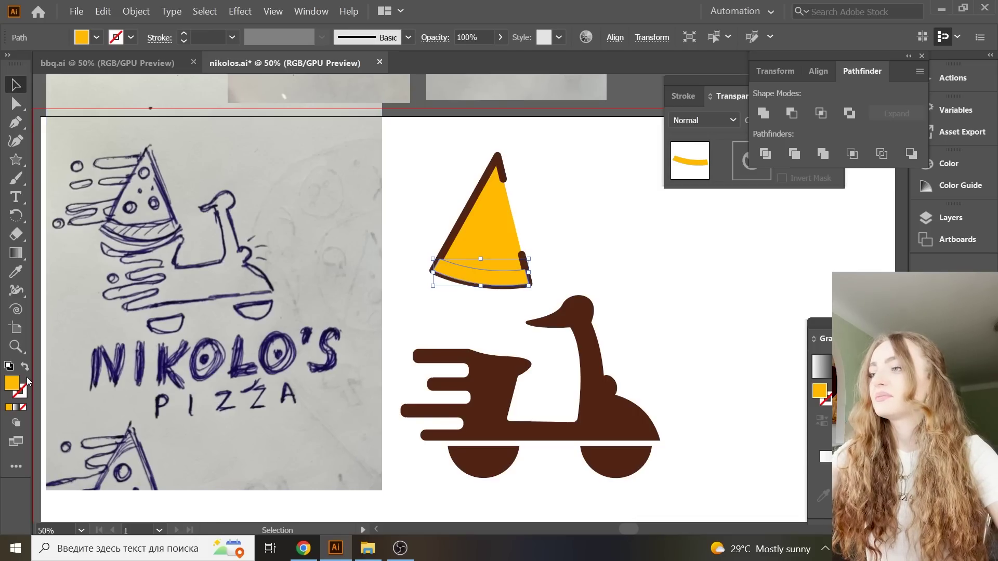
{"action": "double_click", "coordinate": [13, 384]}
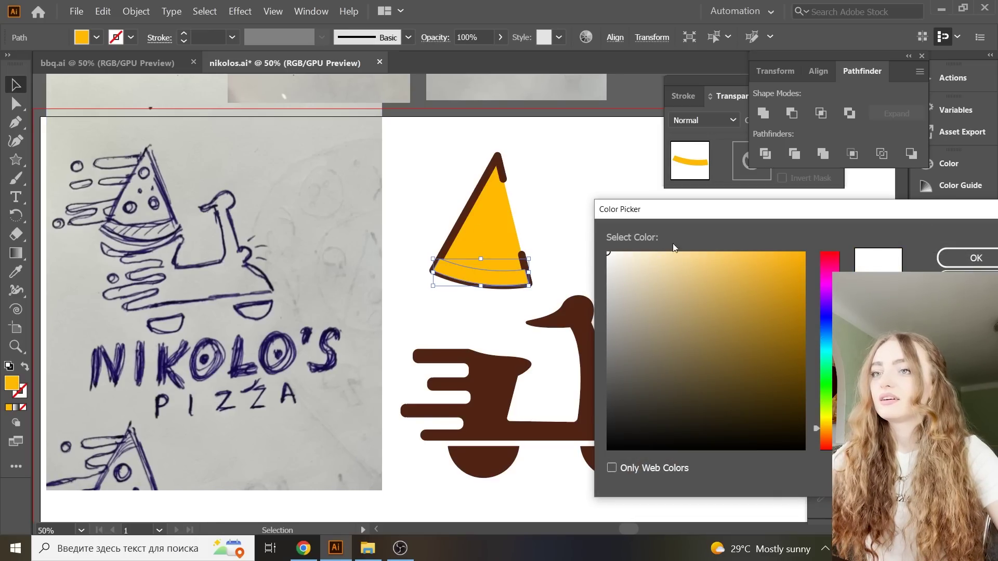
{"action": "left_click", "coordinate": [977, 258]}
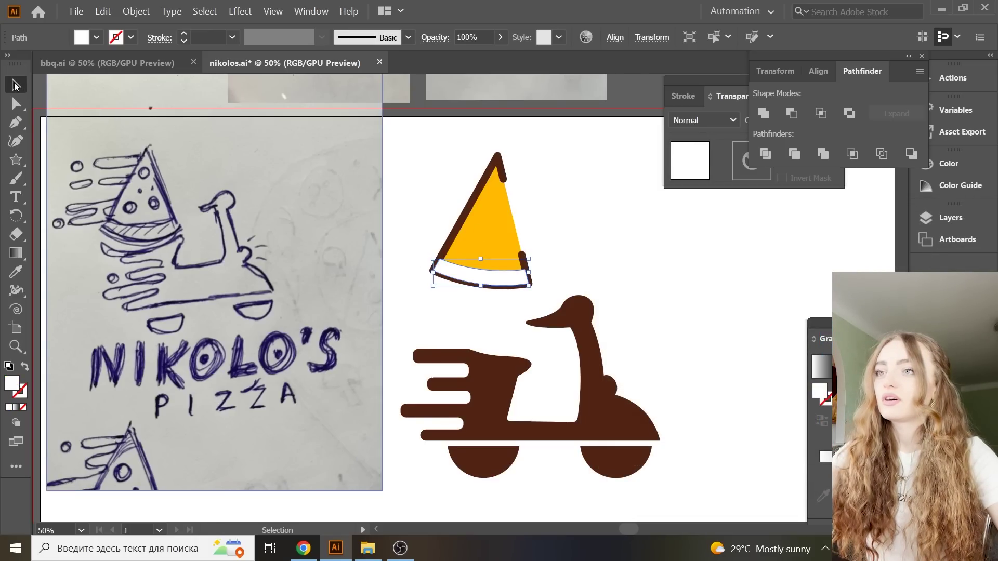
- Bring the brown outline to the front and reposition the reference sketch
{"action": "left_click", "coordinate": [528, 188]}
{"action": "left_click", "coordinate": [491, 180]}
{"action": "right_click", "coordinate": [490, 177]}
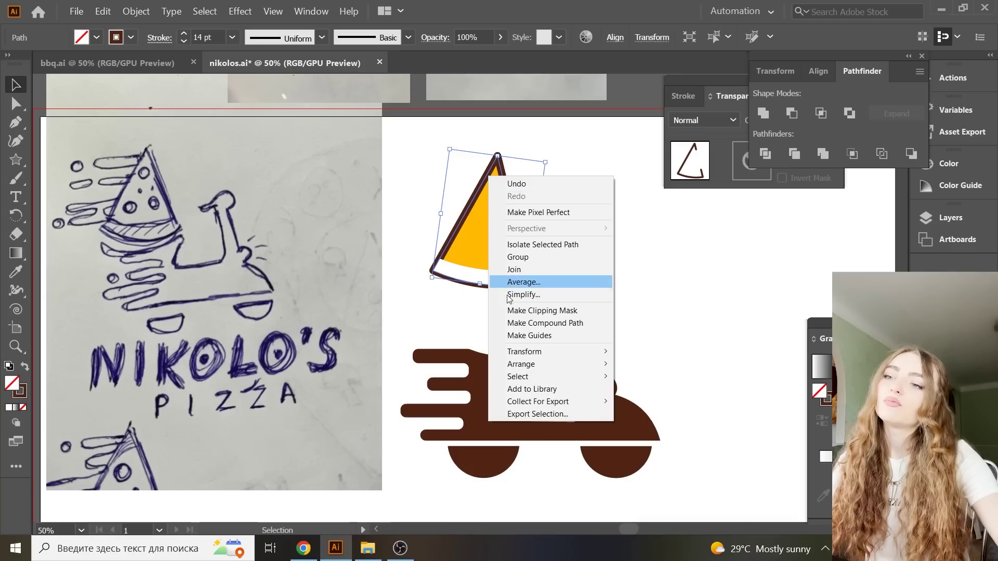
{"action": "mouse_move", "coordinate": [521, 364]}
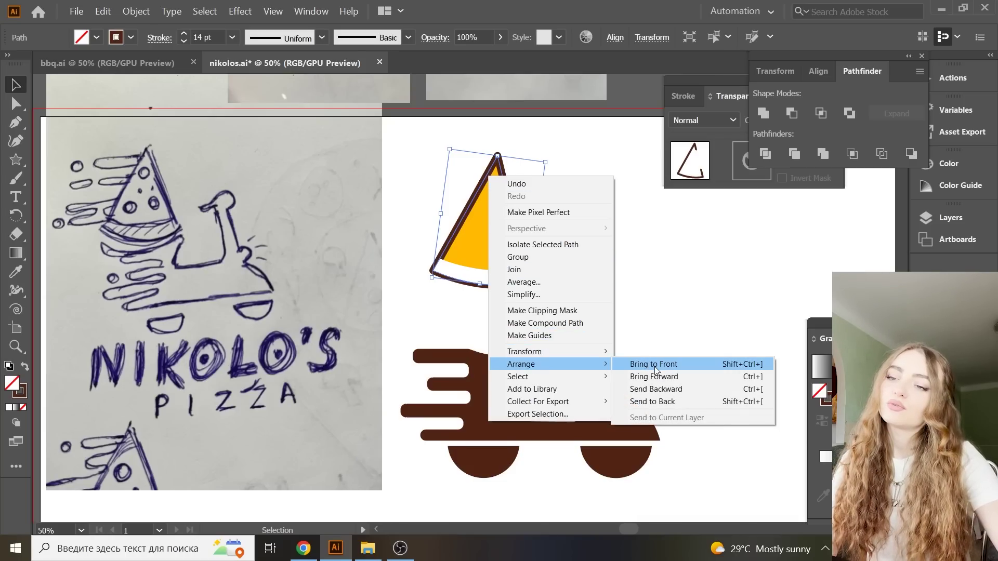
{"action": "left_click", "coordinate": [654, 367]}
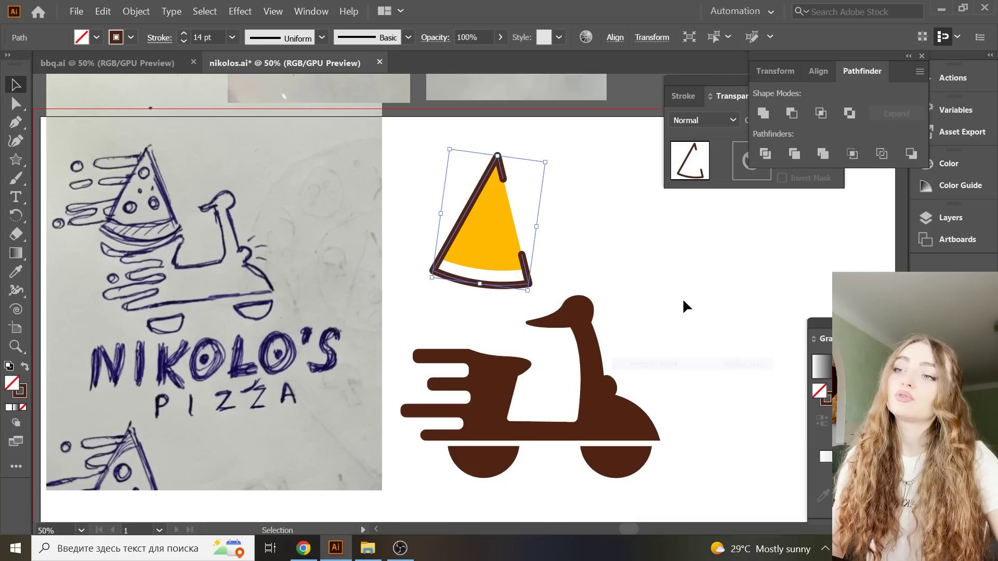
{"action": "left_click", "coordinate": [682, 298]}
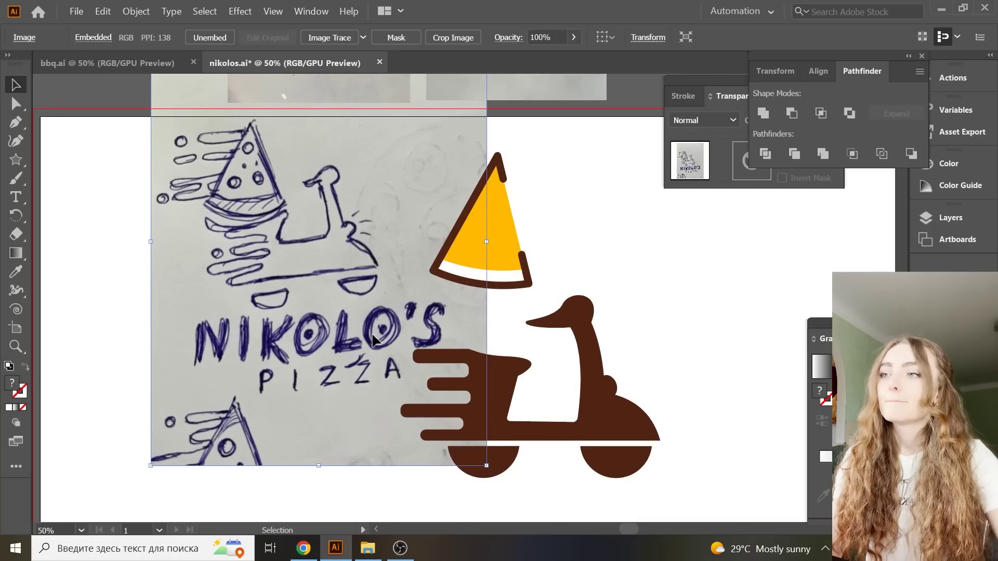
{"action": "left_click_drag", "start_coordinate": [331, 324], "coordinate": [348, 223]}
{"action": "left_click_drag", "start_coordinate": [285, 260], "coordinate": [272, 284]}
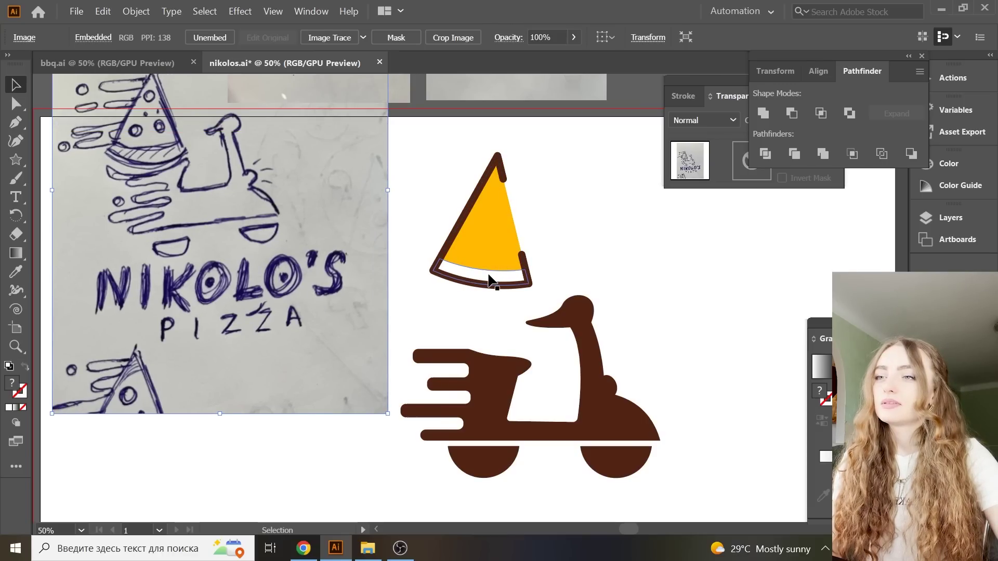
- Nudge the white crust band up and draw a brown line along its top edge
{"action": "left_click_drag", "start_coordinate": [489, 279], "coordinate": [489, 275]}
{"action": "left_click", "coordinate": [619, 272]}
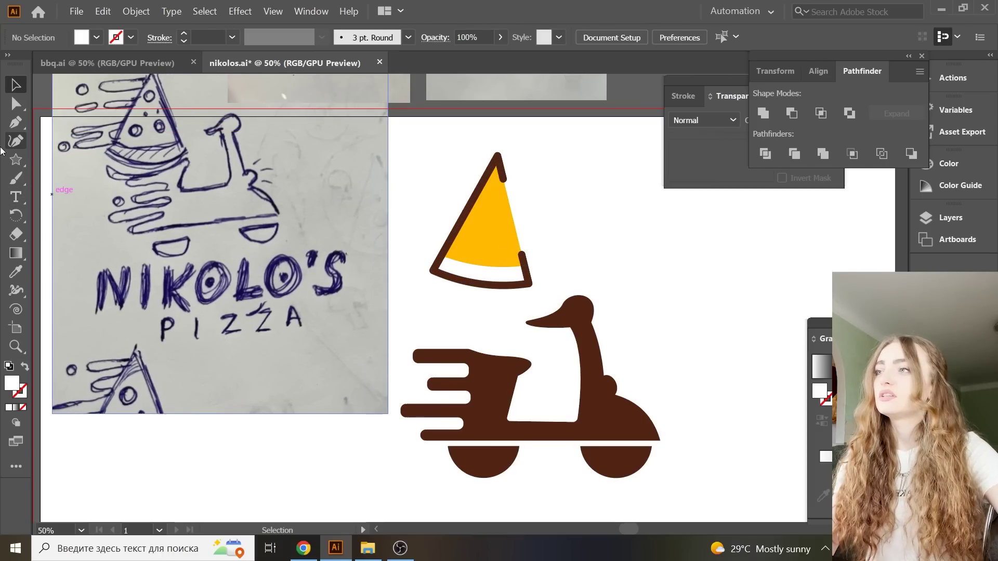
{"action": "left_click", "coordinate": [16, 123]}
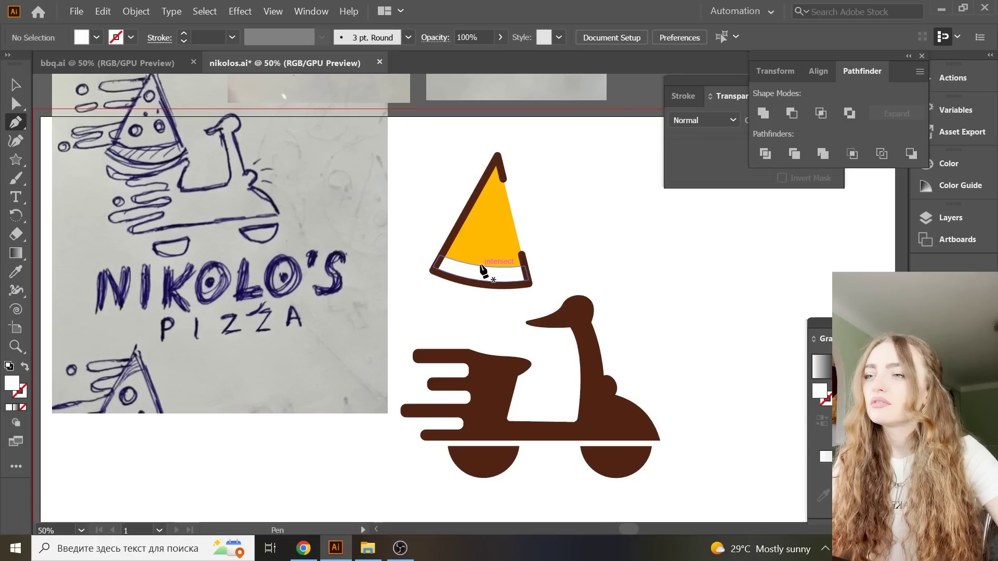
{"action": "left_click", "coordinate": [467, 264]}
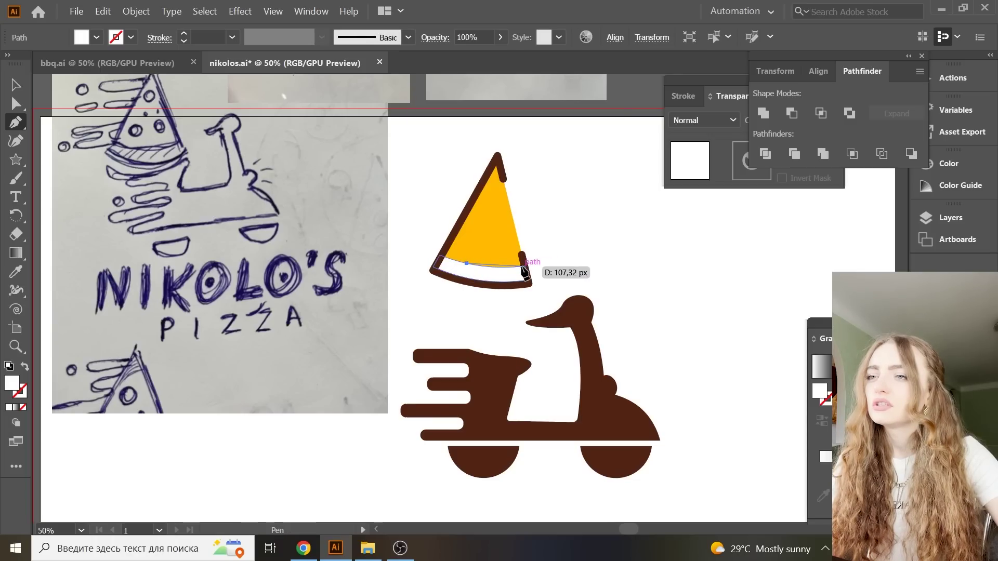
{"action": "left_click", "coordinate": [524, 266]}
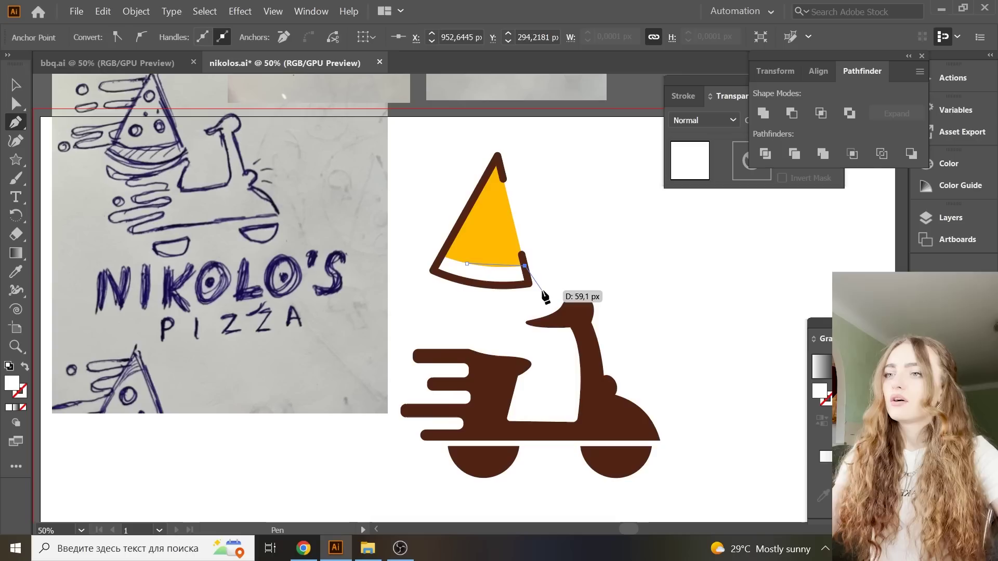
{"action": "left_click", "coordinate": [22, 270]}
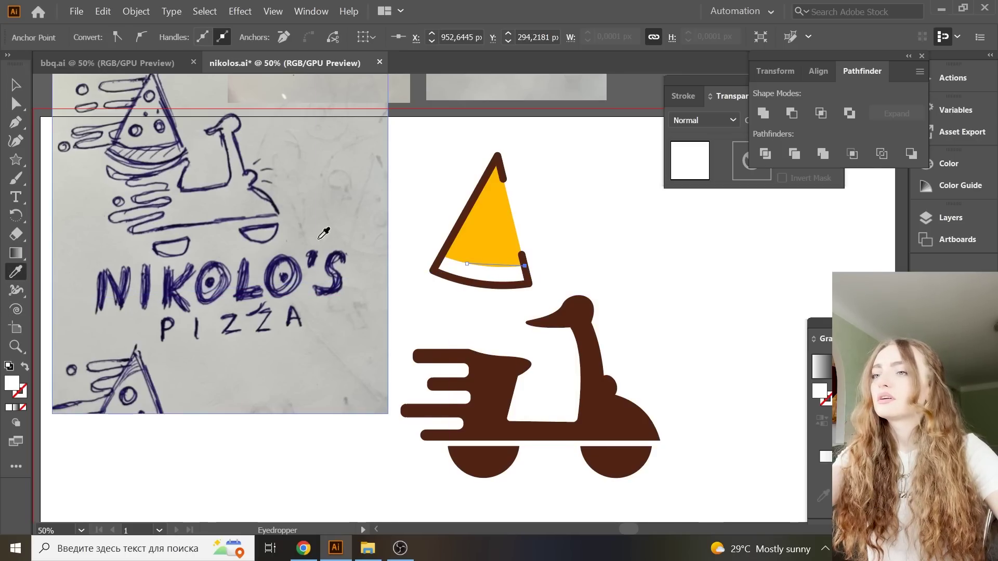
{"action": "left_click", "coordinate": [498, 164]}
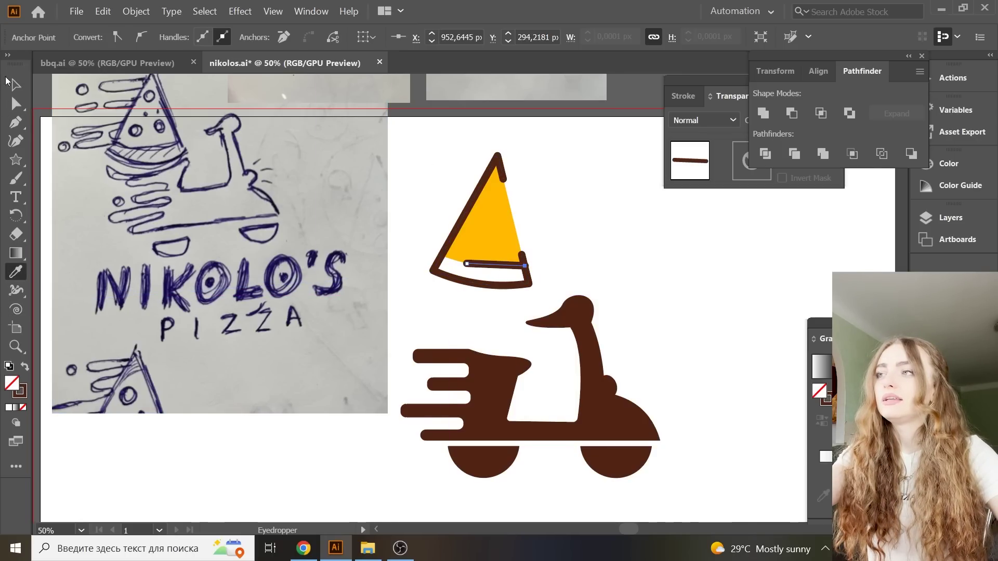
- Bend the brown crust line into a downward curve with the Convert Anchor Point tool
{"action": "left_click_drag", "start_coordinate": [15, 122], "coordinate": [106, 145]}
{"action": "left_click", "coordinate": [106, 145]}
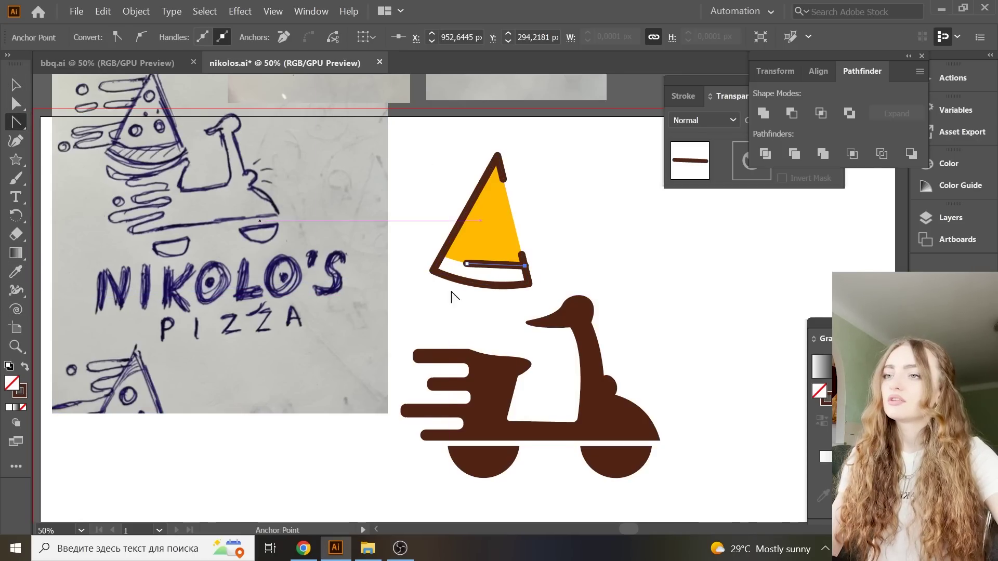
{"action": "key", "text": "ctrl+plus"}
{"action": "key", "text": "ctrl+plus"}
{"action": "key", "text": "ctrl+plus"}
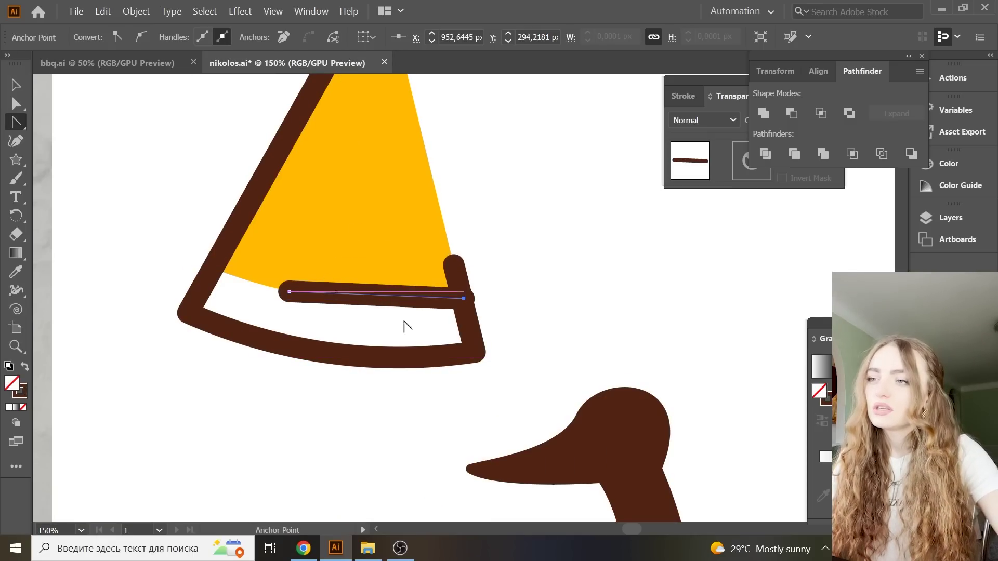
{"action": "left_click_drag", "start_coordinate": [387, 299], "coordinate": [392, 311]}
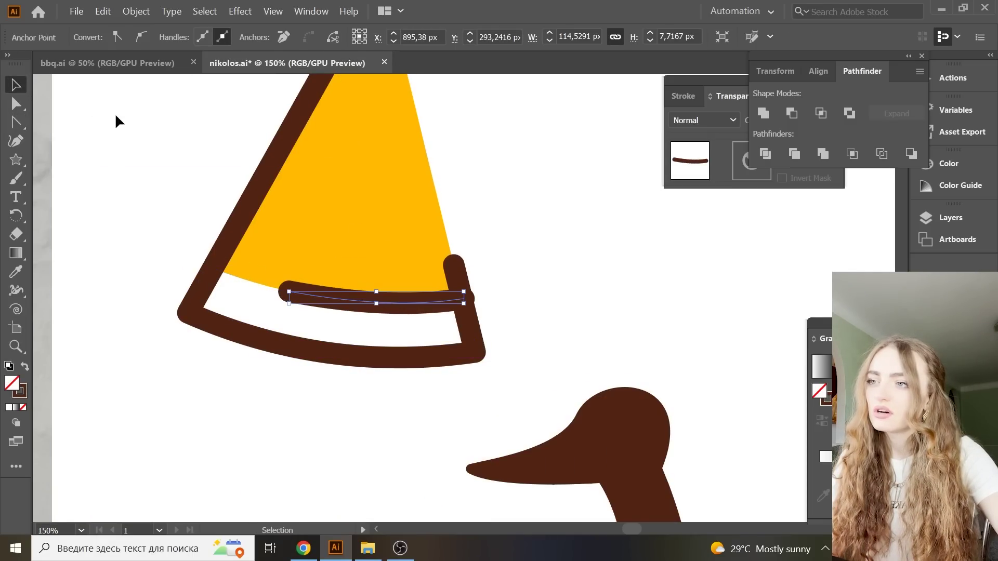
{"action": "key", "text": "v"}
{"action": "left_click", "coordinate": [285, 314]}
{"action": "left_click", "coordinate": [578, 299]}
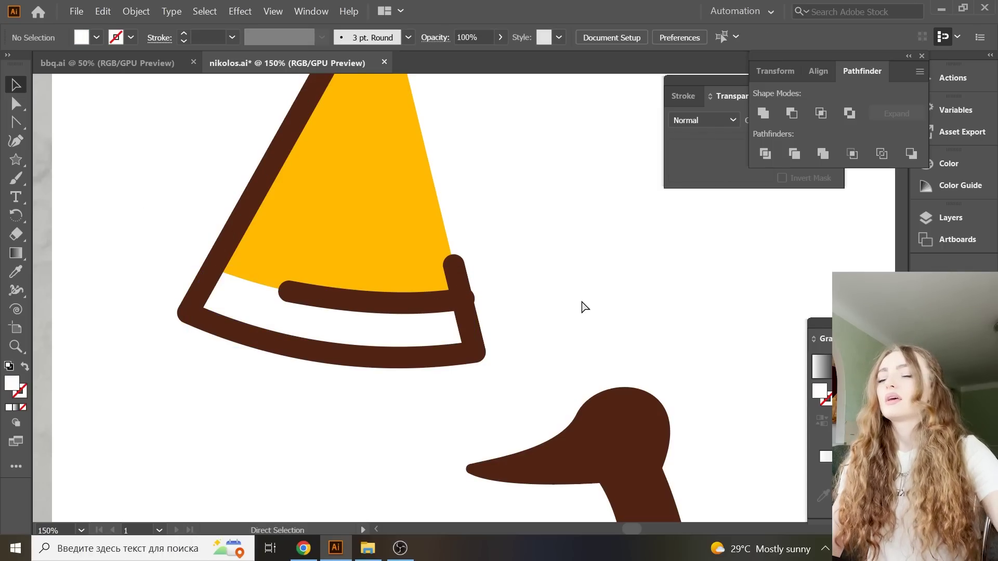
{"action": "key", "text": "ctrl+minus"}
{"action": "key", "text": "ctrl+minus"}
{"action": "key", "text": "ctrl+minus"}
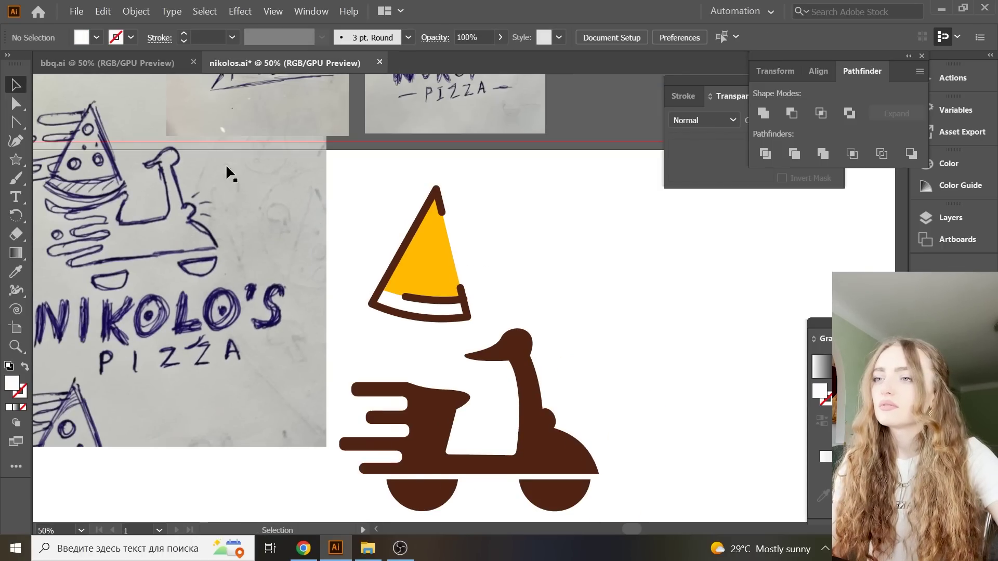
- Nudge the crust line's right end so it meets the slice's right outline
{"action": "key", "text": "a"}
{"action": "key", "text": "ctrl+plus"}
{"action": "key", "text": "ctrl+plus"}
{"action": "key", "text": "ctrl+plus"}
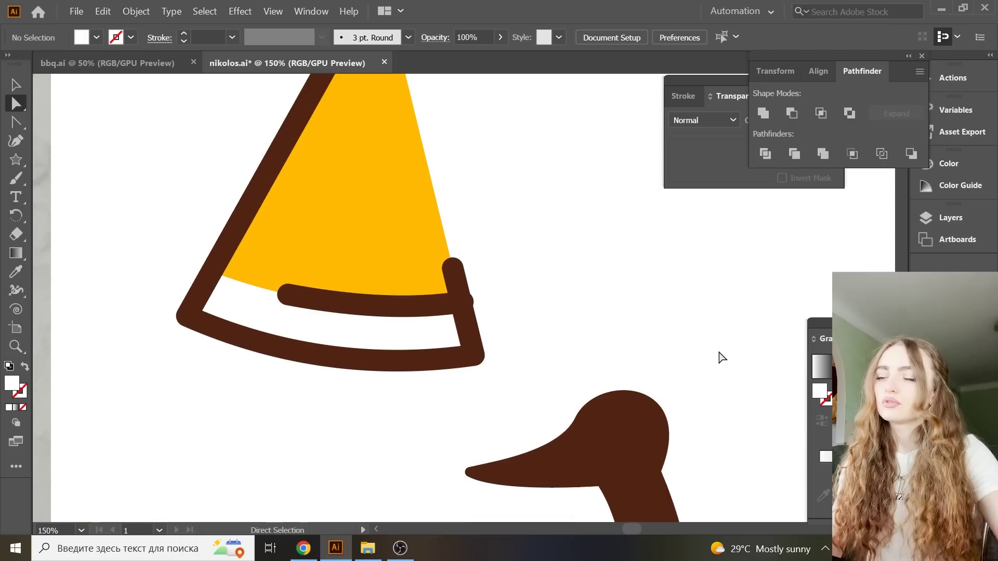
{"action": "left_click", "coordinate": [451, 303]}
{"action": "left_click", "coordinate": [435, 319]}
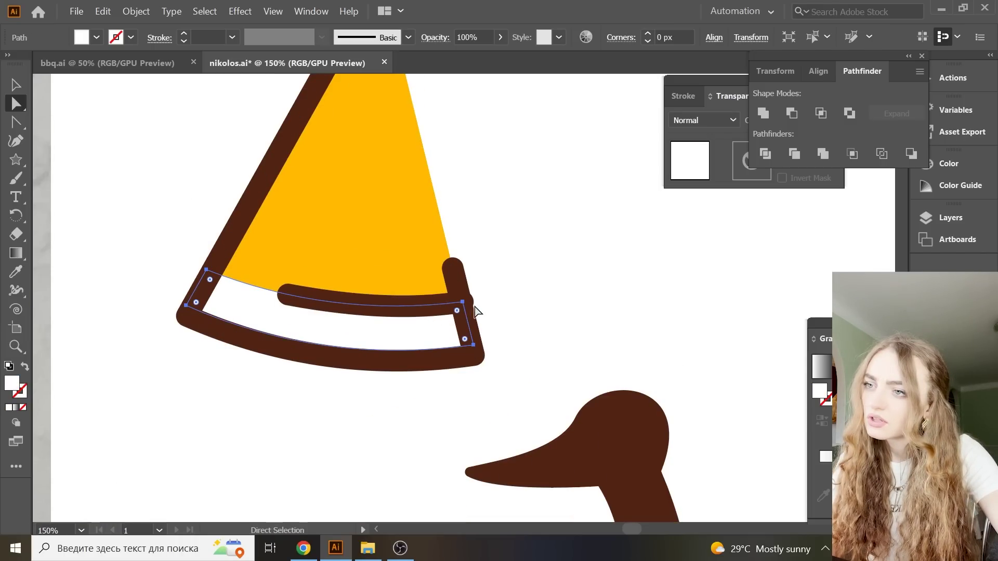
{"action": "left_click", "coordinate": [470, 298]}
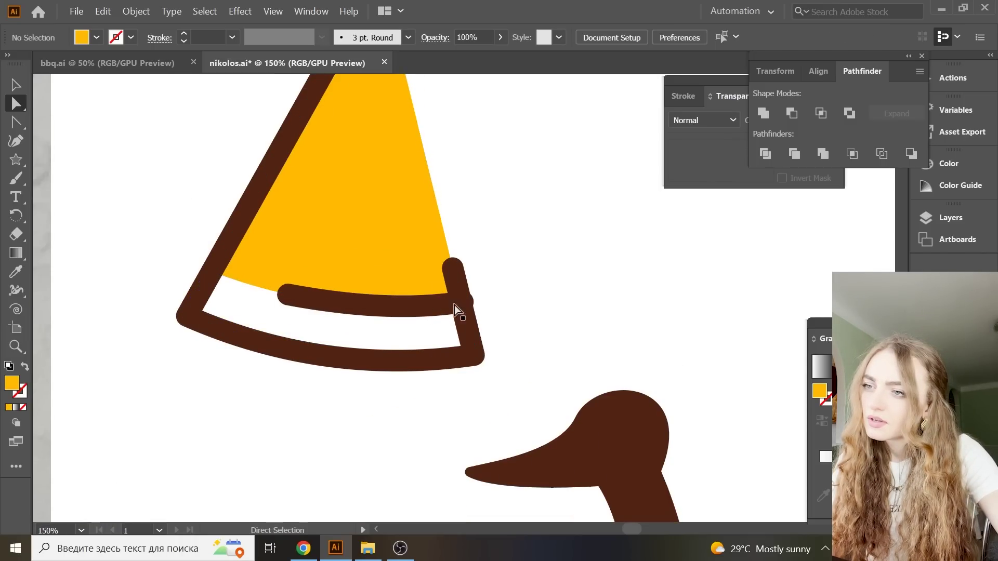
{"action": "left_click", "coordinate": [455, 308]}
{"action": "left_click_drag", "start_coordinate": [463, 305], "coordinate": [459, 307]}
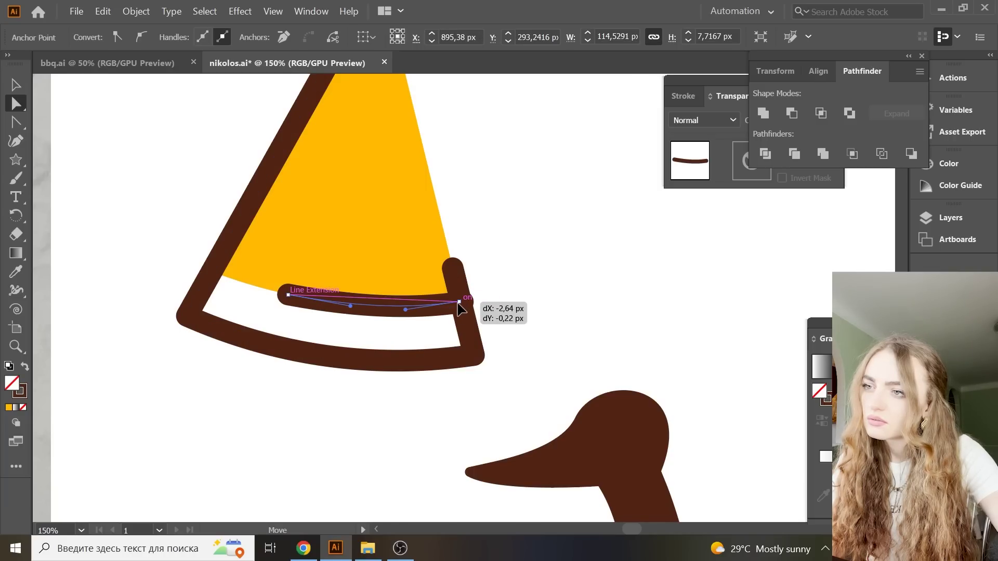
{"action": "left_click_drag", "start_coordinate": [461, 310], "coordinate": [461, 304]}
{"action": "left_click", "coordinate": [566, 325]}
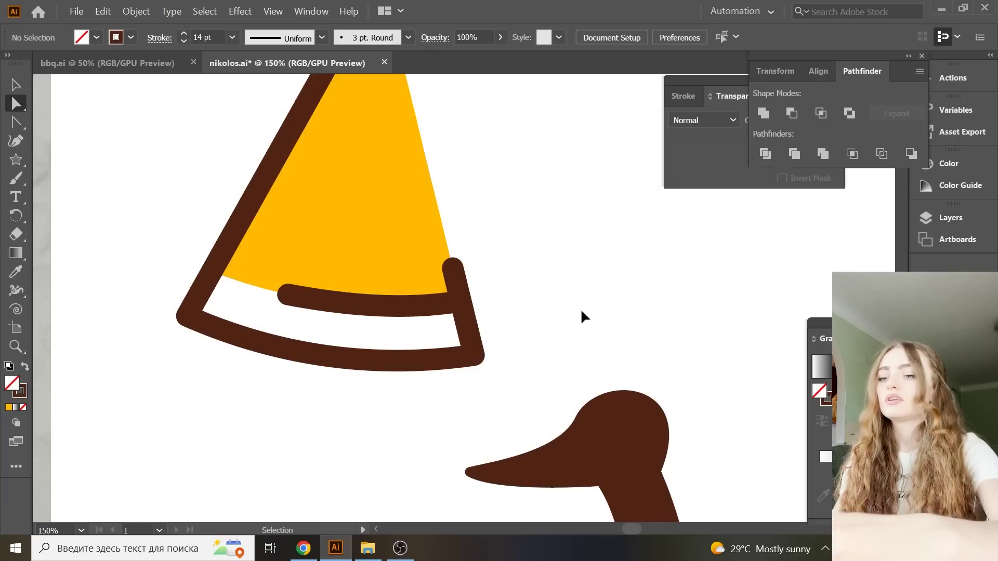
{"action": "key", "text": "ctrl+minus"}
{"action": "key", "text": "ctrl+minus"}
{"action": "key", "text": "ctrl+minus"}
- Copy the yellow slice triangle and crust band to the upper right
{"action": "key", "text": "v"}
{"action": "left_click", "coordinate": [398, 237]}
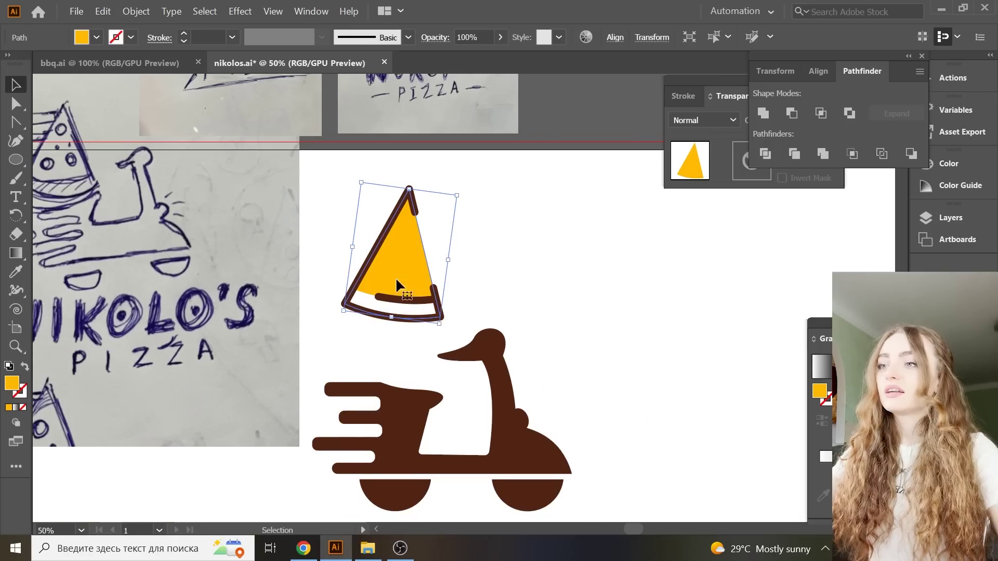
{"action": "left_click", "coordinate": [367, 307], "text": "shift"}
{"action": "key", "text": "a"}
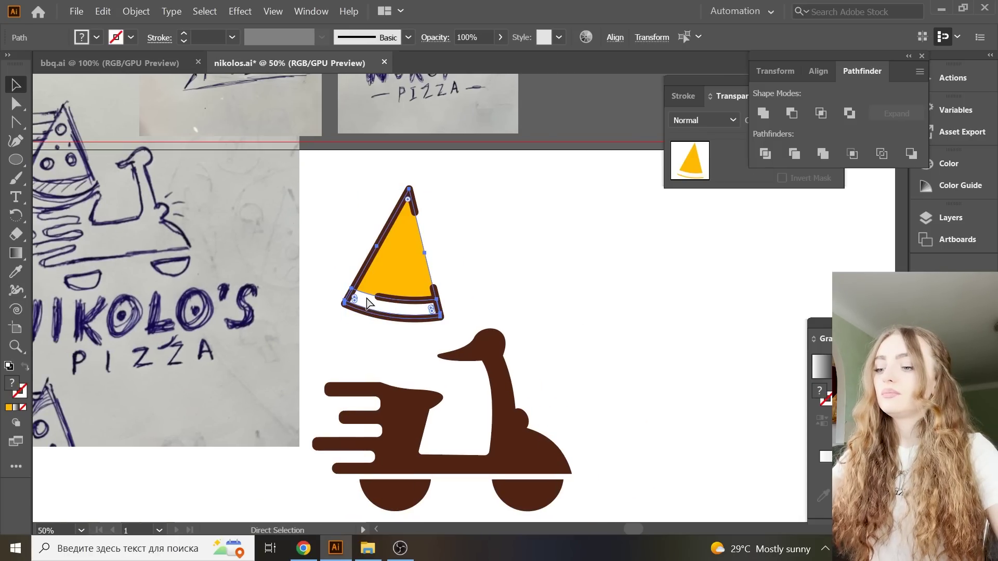
{"action": "mouse_move", "coordinate": [368, 303]}
{"action": "left_mouse_down"}
{"action": "mouse_move", "coordinate": [452, 315]}
{"action": "mouse_move", "coordinate": [612, 220]}
{"action": "left_mouse_up"}
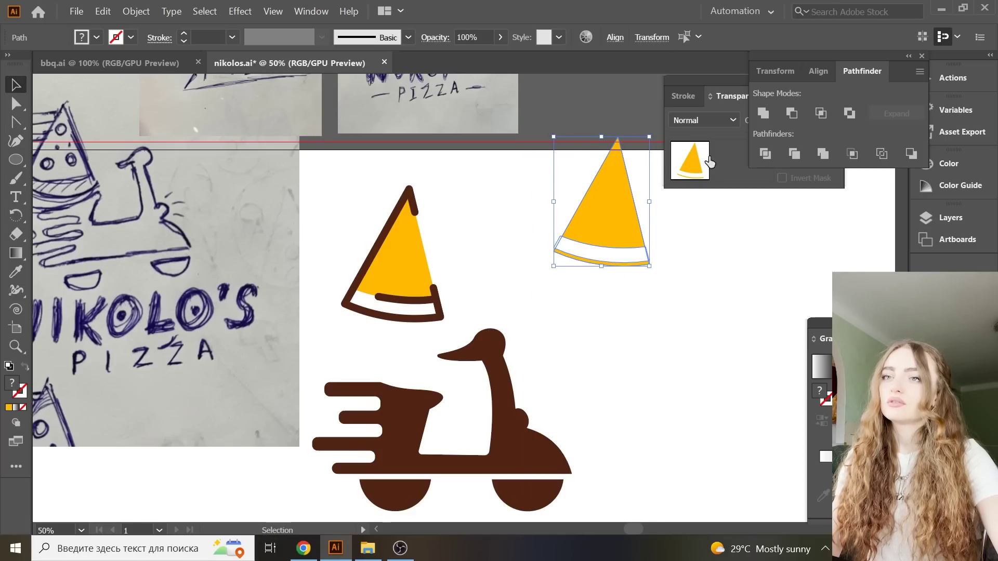
- Divide and ungroup the copy, lower the yellow triangle, and draw an ellipse beside it
{"action": "left_click", "coordinate": [766, 156]}
{"action": "right_click", "coordinate": [581, 215]}
{"action": "left_click", "coordinate": [619, 310]}
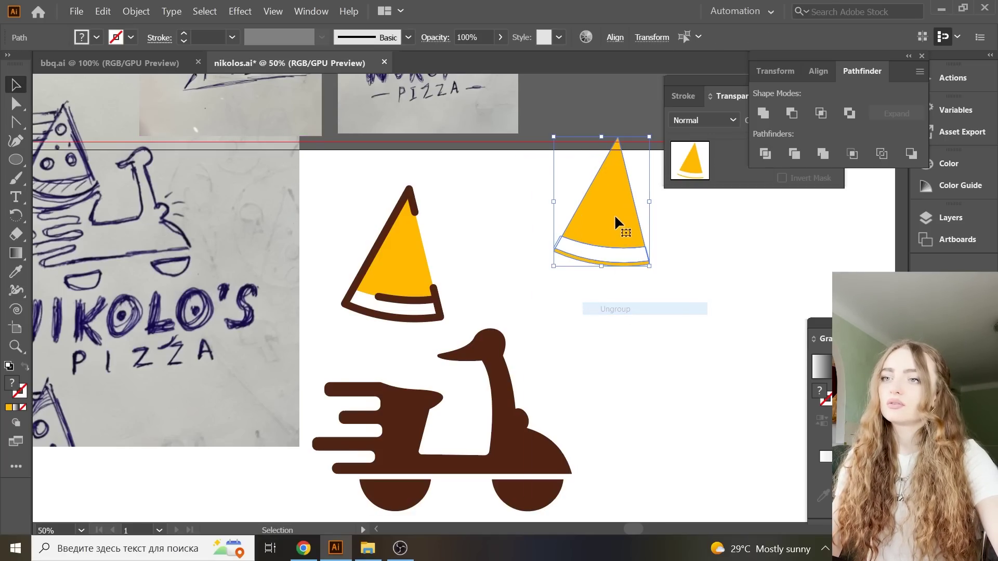
{"action": "left_click_drag", "start_coordinate": [609, 230], "coordinate": [607, 253]}
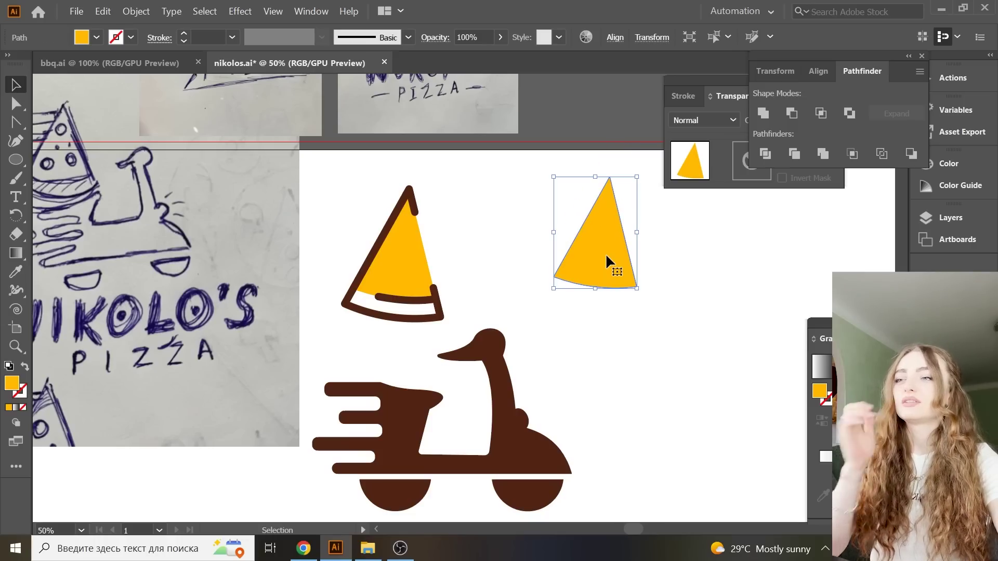
{"action": "left_click", "coordinate": [15, 160]}
{"action": "left_click_drag", "start_coordinate": [464, 134], "coordinate": [535, 240]}
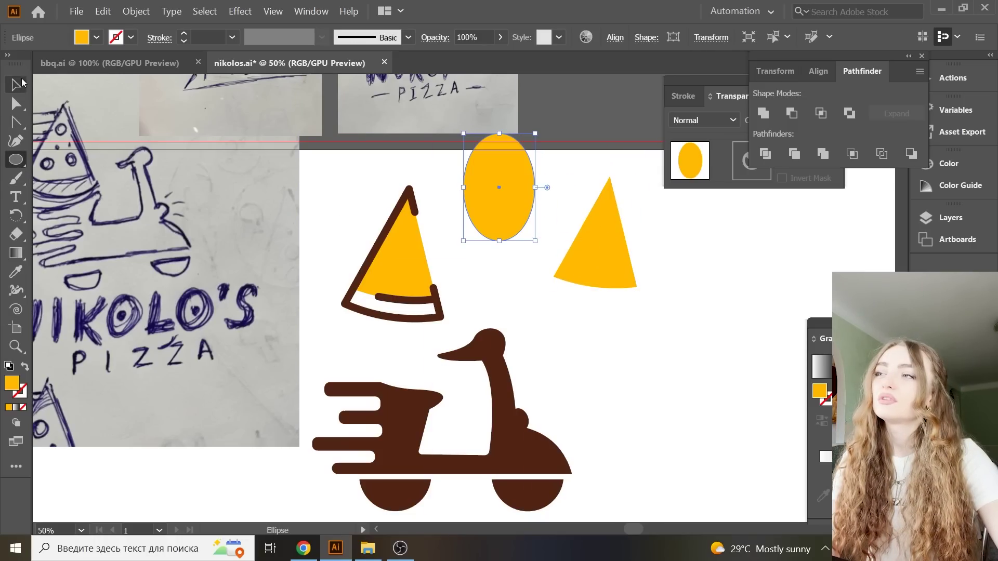
- Move the ellipse over the copied triangle and tilt it slightly counter-clockwise
{"action": "left_click", "coordinate": [16, 84]}
{"action": "mouse_move", "coordinate": [505, 195]}
{"action": "left_mouse_down"}
{"action": "mouse_move", "coordinate": [618, 265]}
{"action": "mouse_move", "coordinate": [607, 266]}
{"action": "left_mouse_up"}
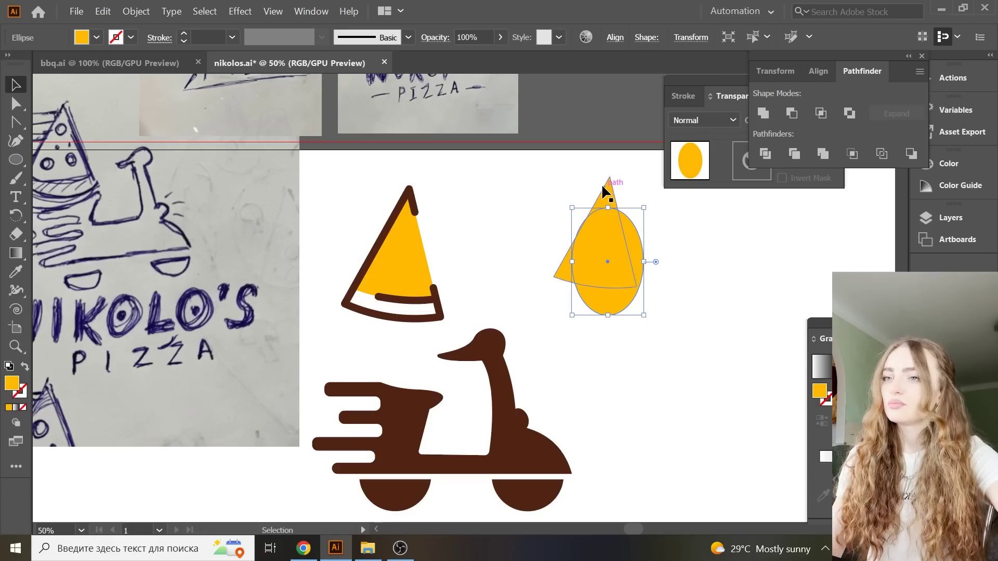
{"action": "mouse_move", "coordinate": [650, 261]}
{"action": "left_mouse_down"}
{"action": "mouse_move", "coordinate": [647, 250]}
{"action": "mouse_move", "coordinate": [623, 278]}
{"action": "mouse_move", "coordinate": [625, 271]}
{"action": "left_mouse_up"}
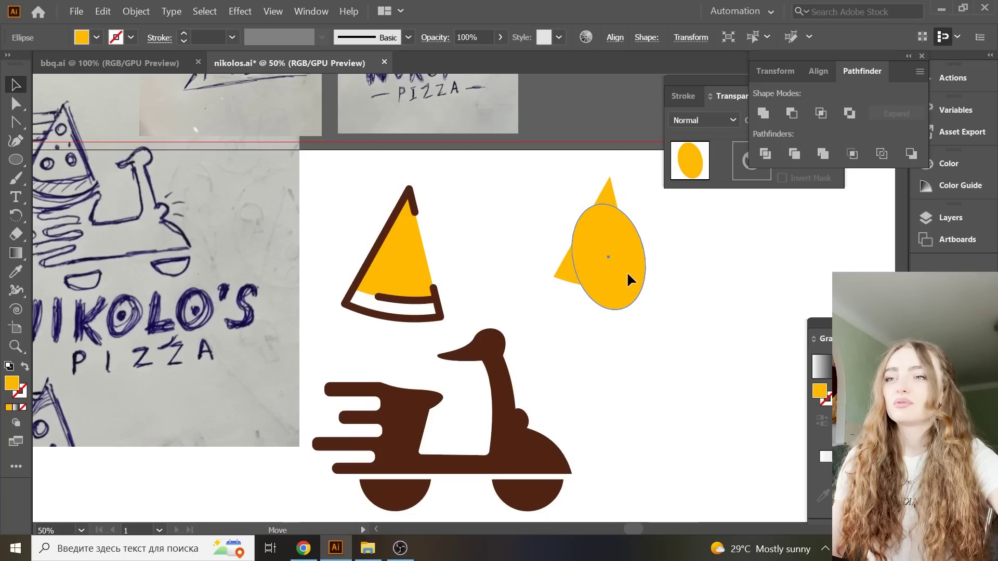
- Divide the triangle with the ellipse and delete the ellipse piece, keeping tip and sliver
{"action": "left_click", "coordinate": [604, 188], "text": "shift"}
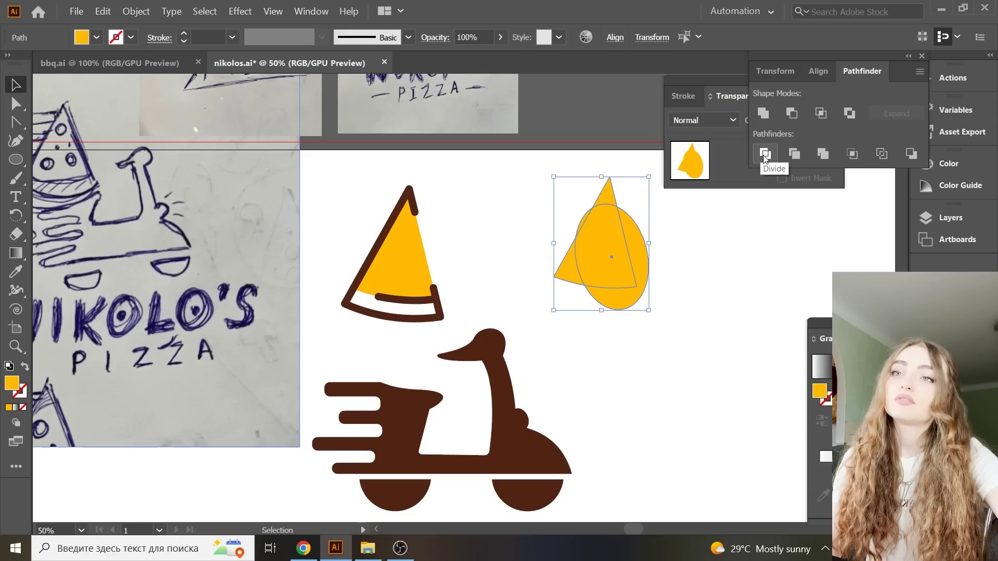
{"action": "left_click", "coordinate": [765, 154]}
{"action": "right_click", "coordinate": [684, 243]}
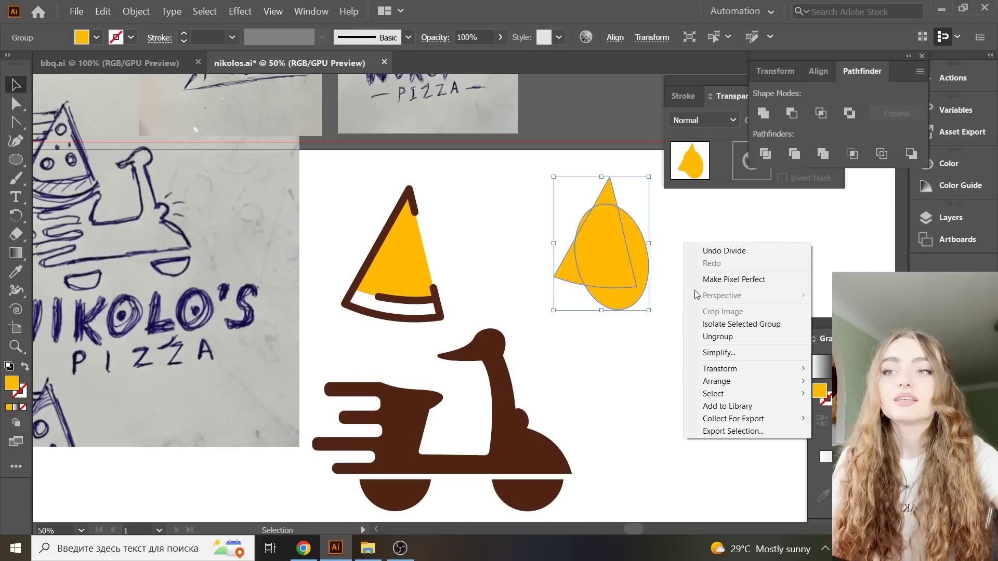
{"action": "left_click", "coordinate": [723, 337]}
{"action": "left_click", "coordinate": [571, 270], "text": "shift"}
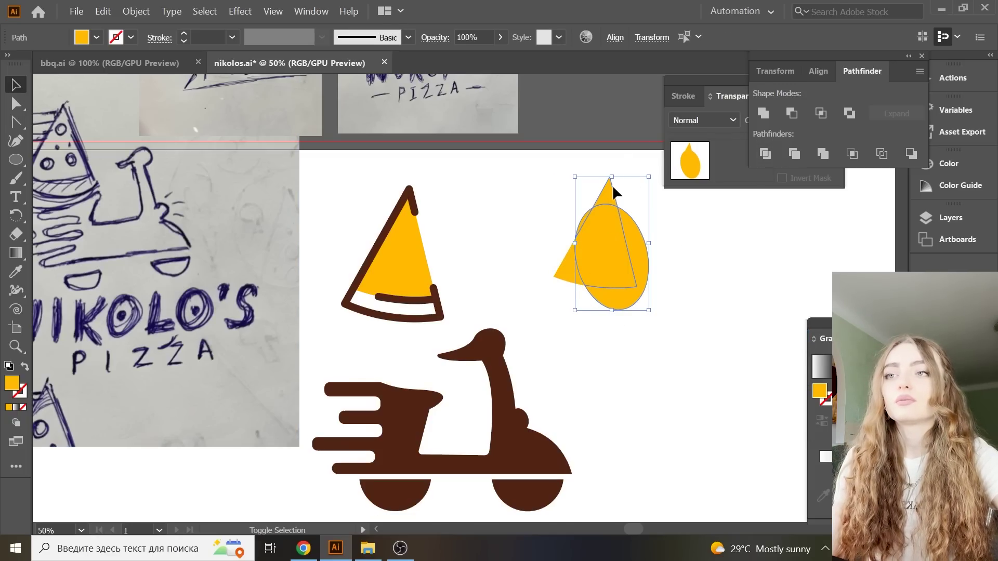
{"action": "left_click", "coordinate": [609, 190], "text": "shift"}
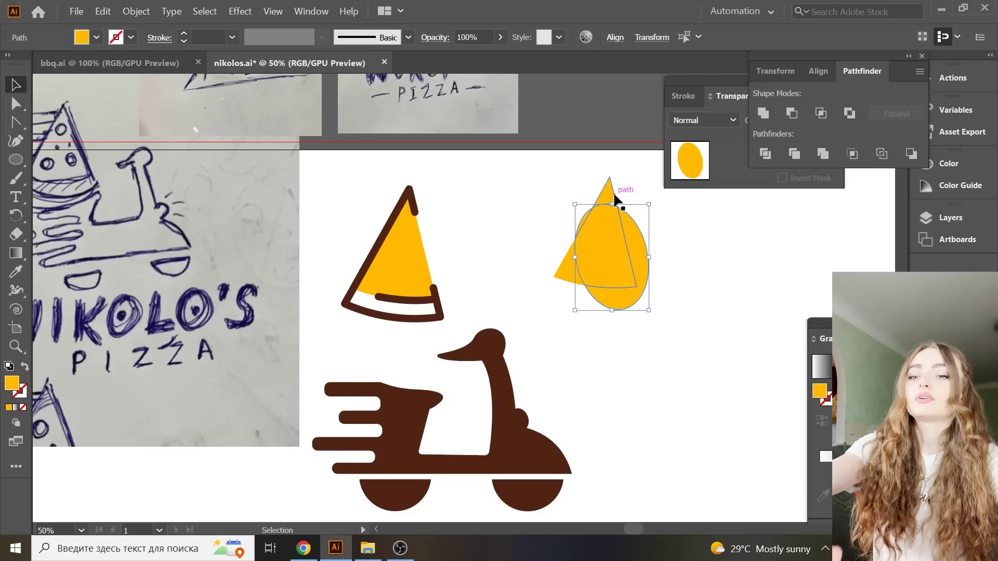
{"action": "key", "text": "Delete"}
{"action": "left_click_drag", "start_coordinate": [614, 195], "coordinate": [561, 270]}
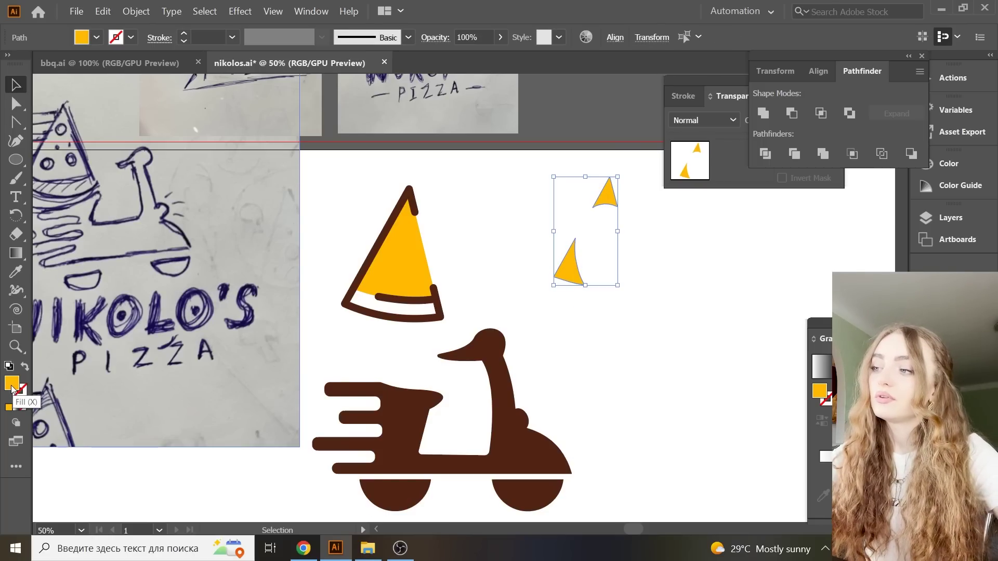
- Fill both slivers with a darker amber yellow and drag them onto the pizza slice
{"action": "double_click", "coordinate": [13, 385]}
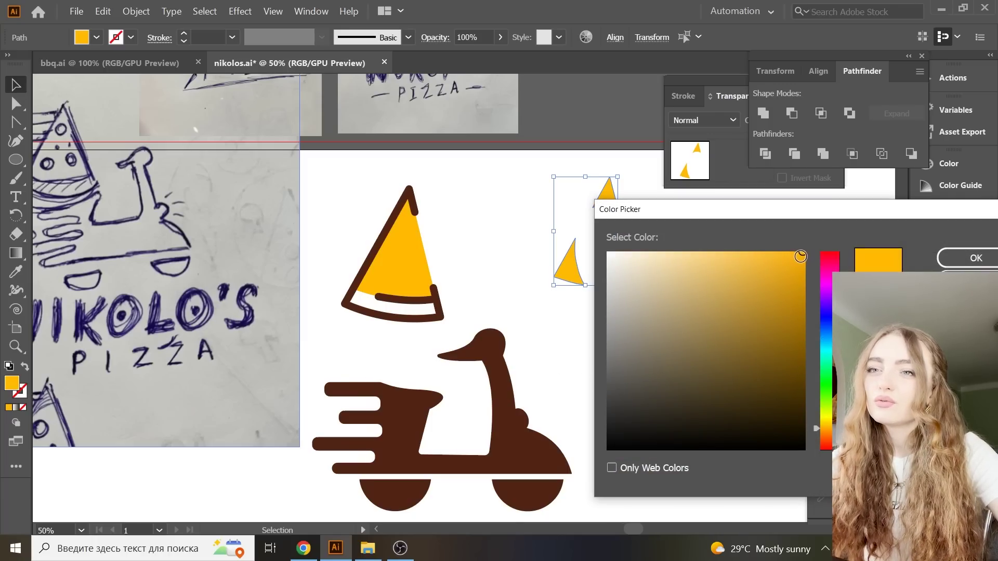
{"action": "left_click_drag", "start_coordinate": [800, 258], "coordinate": [798, 260]}
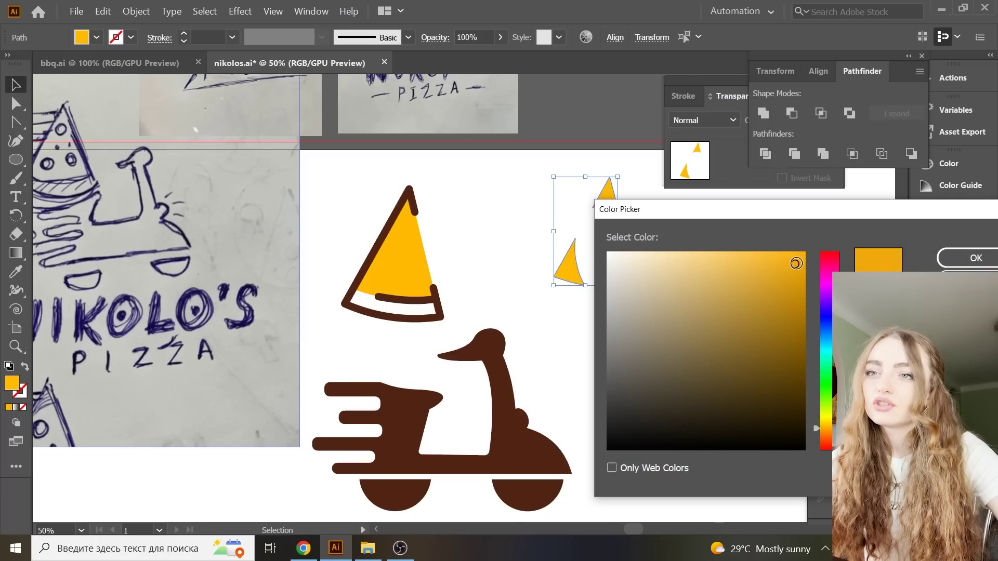
{"action": "left_click", "coordinate": [970, 260]}
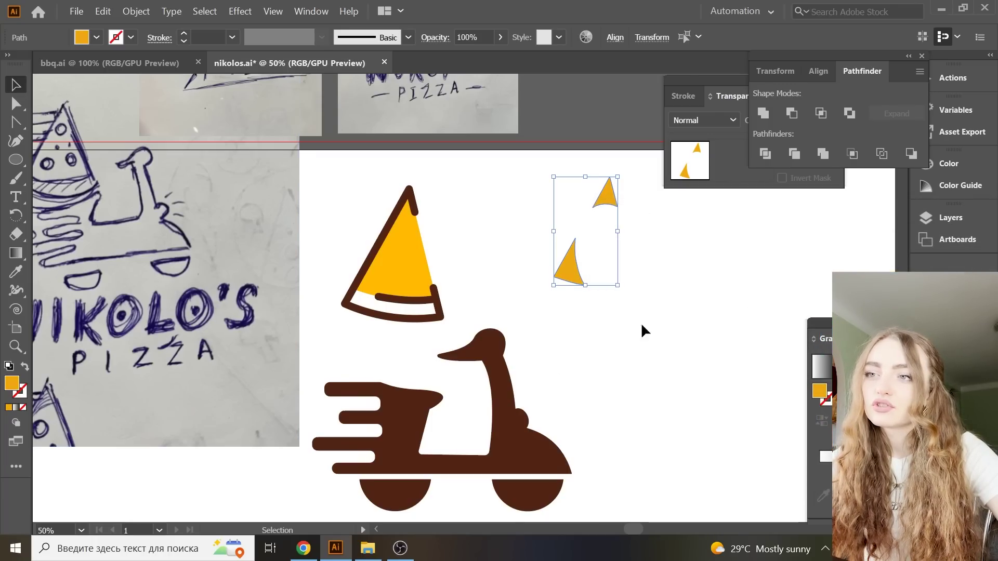
{"action": "left_click_drag", "start_coordinate": [576, 271], "coordinate": [374, 288]}
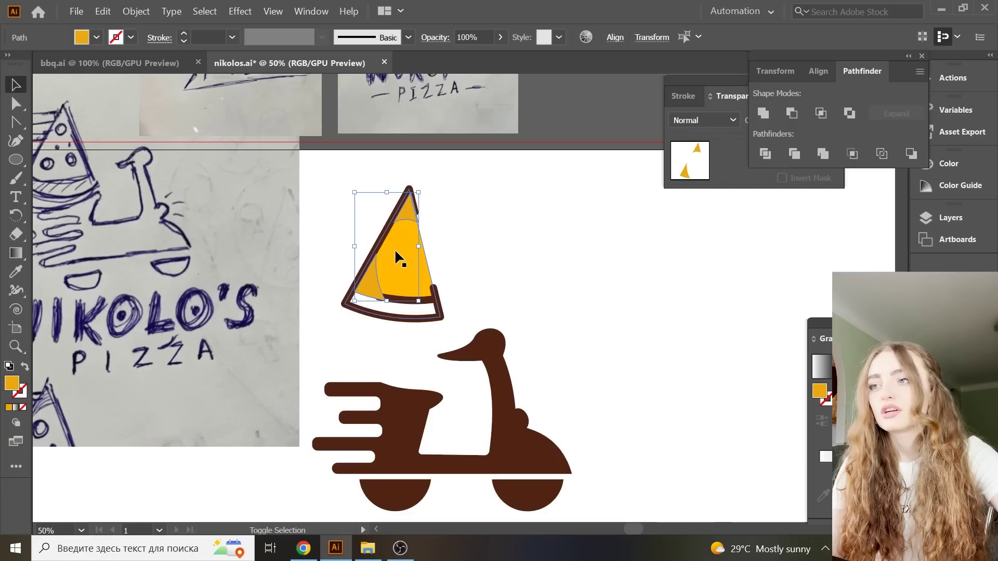
- Send the amber shading pieces behind the brown outline and select the tip shading piece
{"action": "right_click", "coordinate": [395, 251]}
{"action": "left_click", "coordinate": [614, 458]}
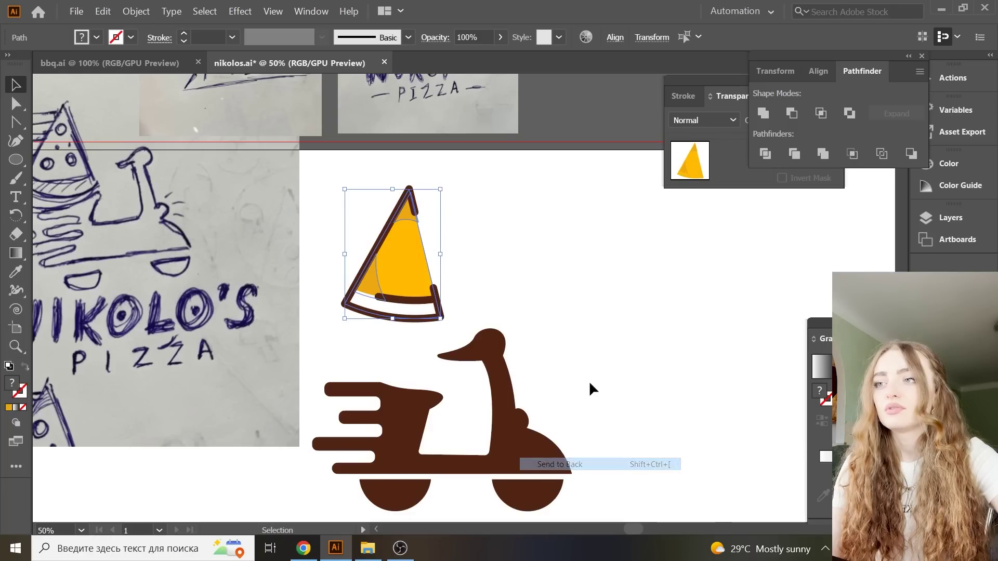
{"action": "left_click", "coordinate": [590, 312]}
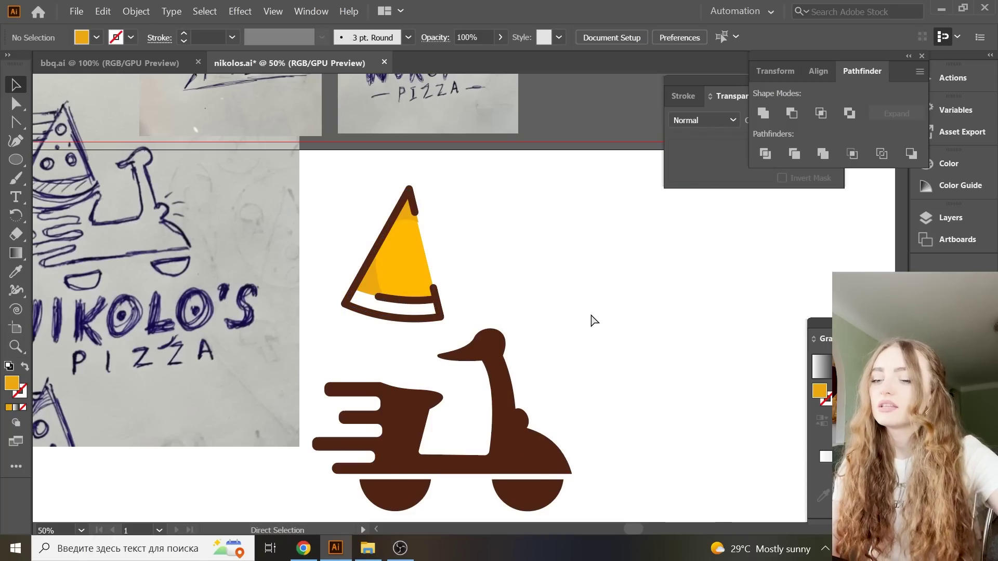
{"action": "key", "text": "ctrl+plus"}
{"action": "key", "text": "ctrl+plus"}
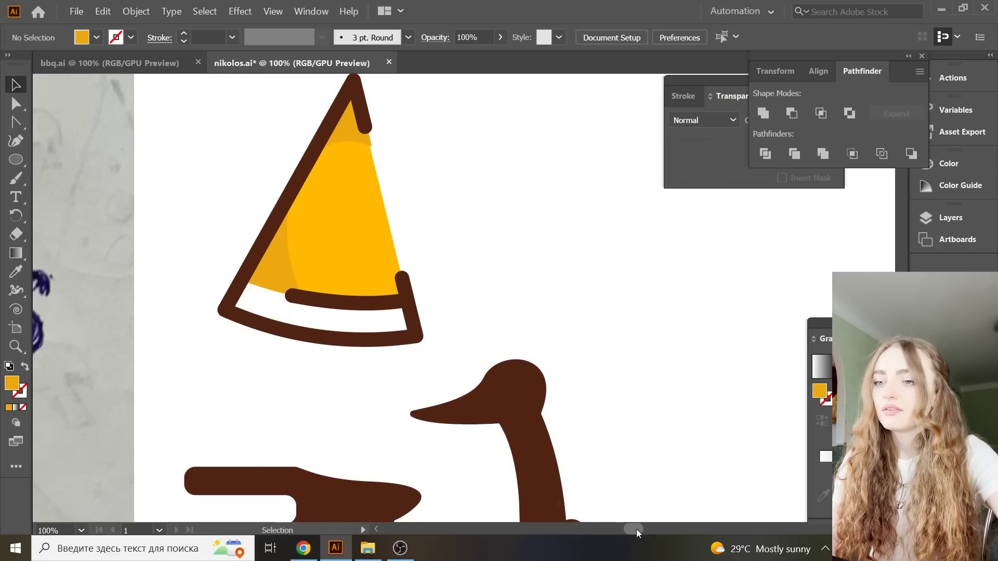
{"action": "left_click_drag", "start_coordinate": [636, 529], "coordinate": [629, 530]}
{"action": "scroll", "coordinate": [543, 324], "scroll_direction": "up", "scroll_amount": 3}
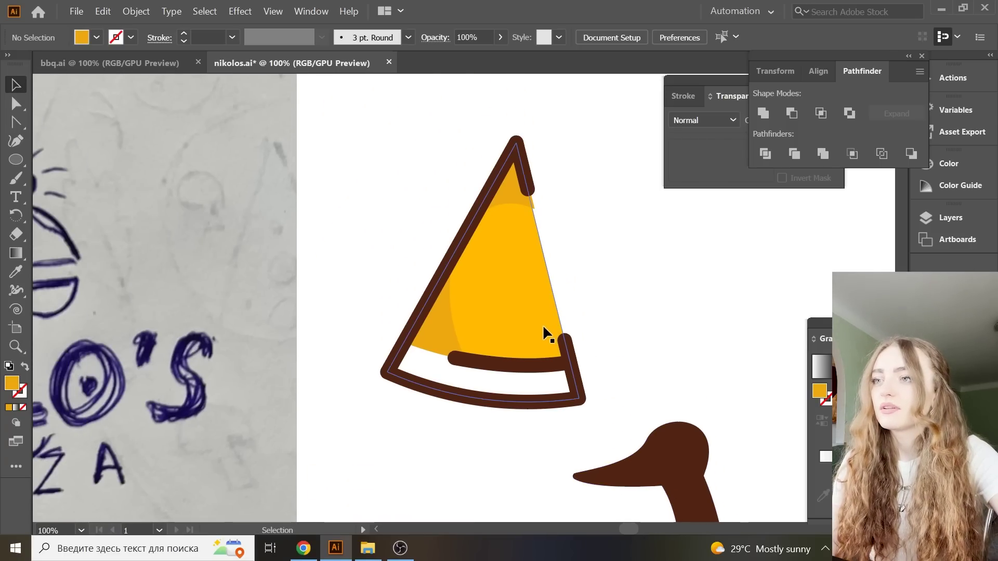
{"action": "left_click", "coordinate": [517, 193]}
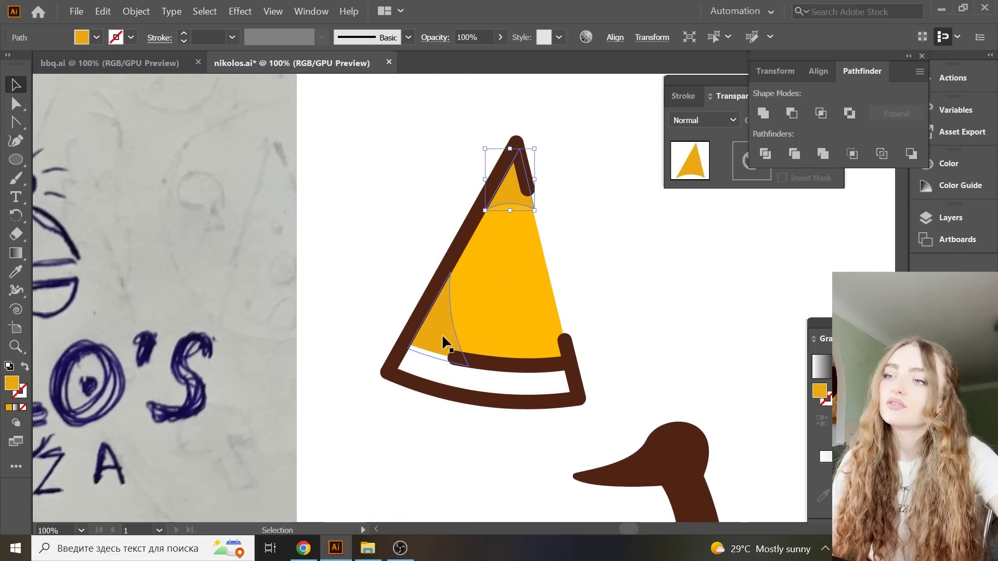
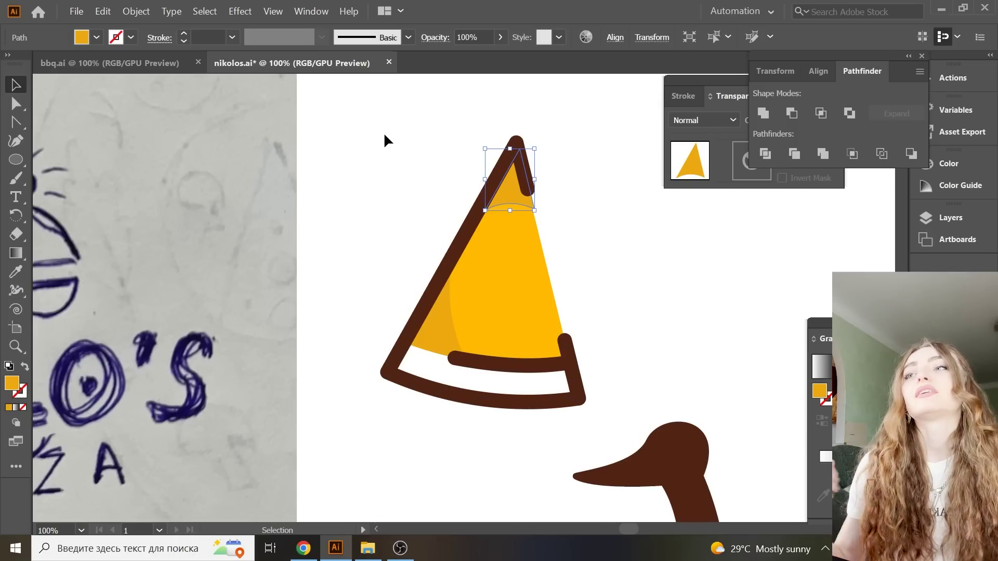
- Turn off Snap to Pixel and move the selected shading pieces inside the slice outline
{"action": "left_click", "coordinate": [277, 14]}
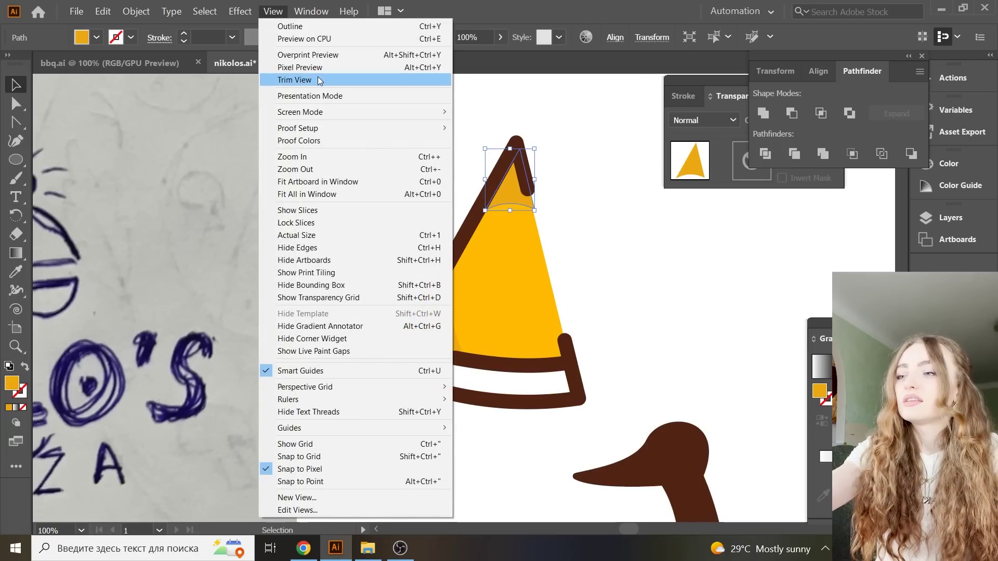
{"action": "left_click", "coordinate": [266, 474]}
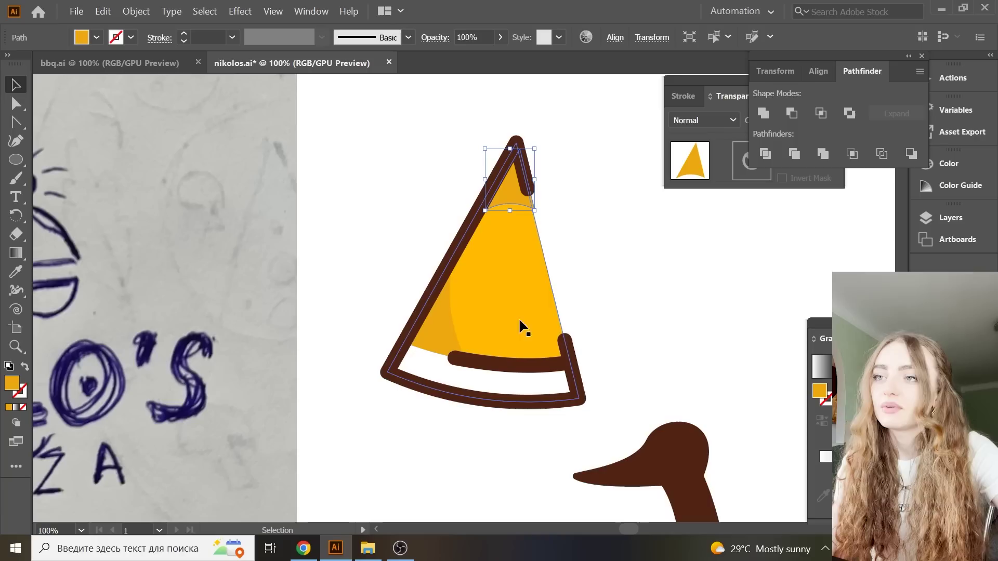
{"action": "left_click", "coordinate": [445, 333], "text": "shift"}
{"action": "mouse_move", "coordinate": [458, 329]}
{"action": "left_mouse_down"}
{"action": "mouse_move", "coordinate": [514, 318]}
{"action": "mouse_move", "coordinate": [443, 323]}
{"action": "left_mouse_up"}
- Zoom in and adjust the lower shading piece along the slice's left edge
{"action": "key", "text": "ctrl+plus"}
{"action": "key", "text": "ctrl+plus"}
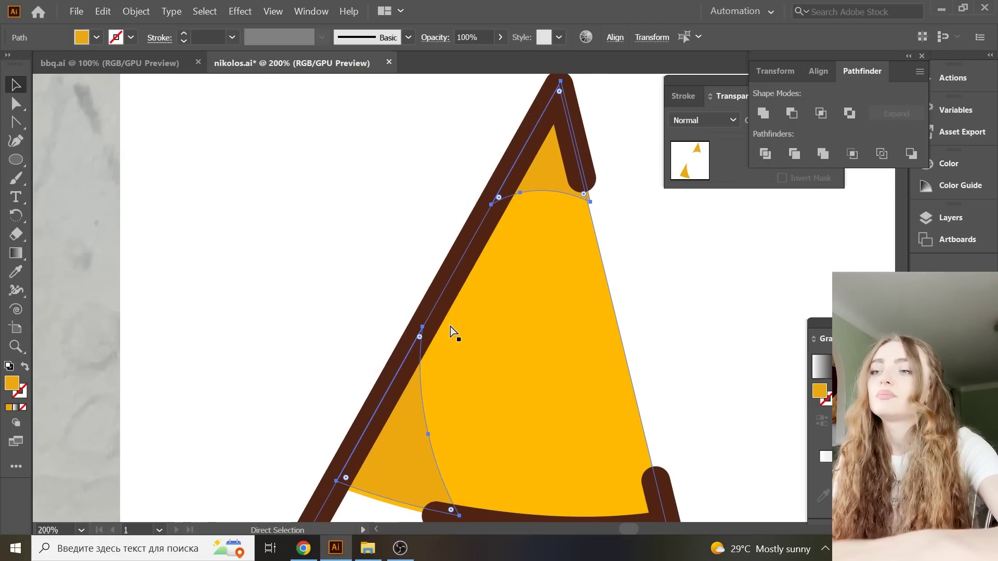
{"action": "scroll", "coordinate": [454, 331], "scroll_direction": "down", "scroll_amount": 1}
{"action": "left_click_drag", "start_coordinate": [413, 400], "coordinate": [408, 401]}
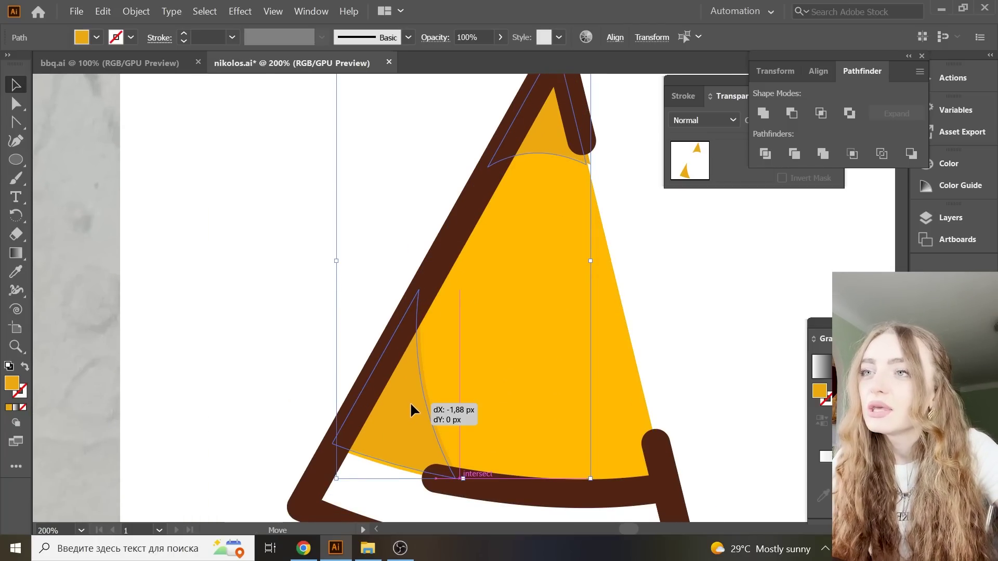
{"action": "scroll", "coordinate": [427, 421], "scroll_direction": "up", "scroll_amount": 2}
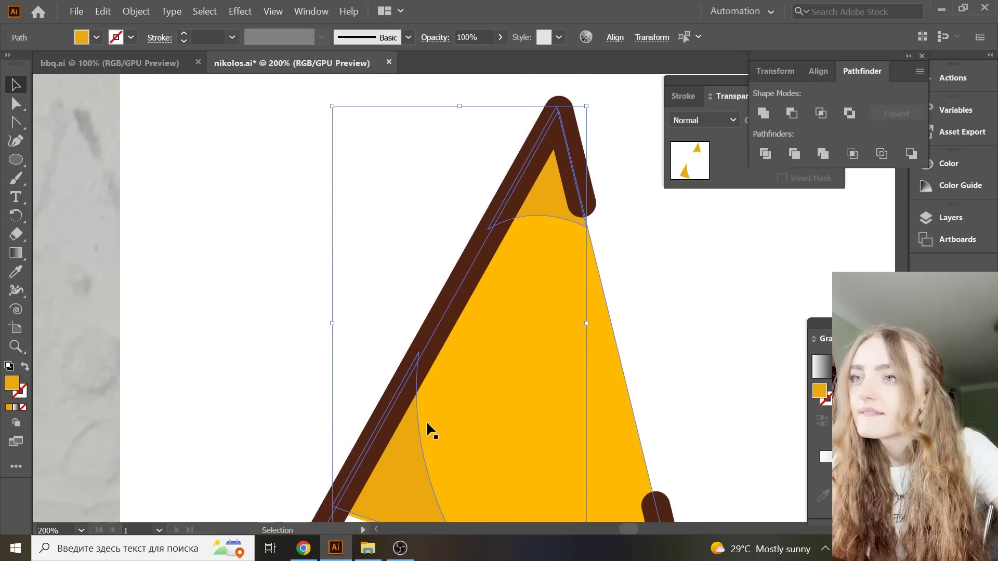
{"action": "left_click", "coordinate": [744, 349]}
{"action": "key", "text": "ctrl+z"}
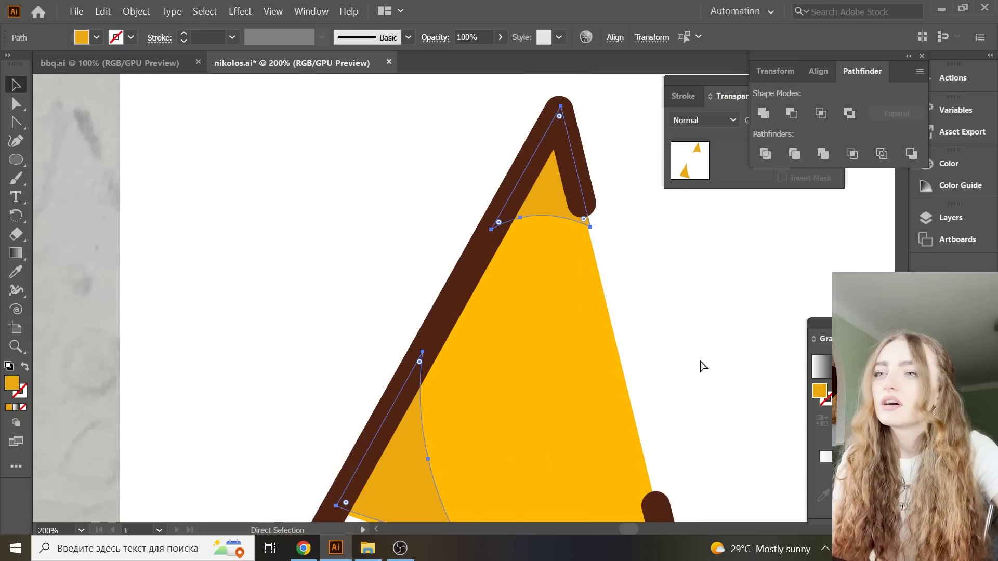
- Nudge the shading pieces slightly left near the tip so they sit snugly in the outline
{"action": "key", "text": "ctrl+plus"}
{"action": "key", "text": "ctrl+plus"}
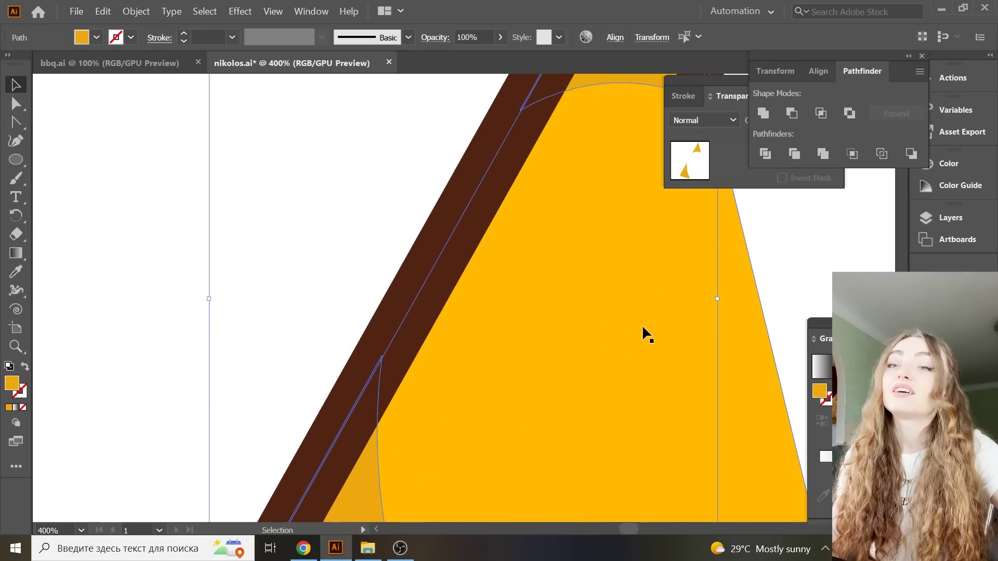
{"action": "scroll", "coordinate": [644, 328], "scroll_direction": "up", "scroll_amount": 2}
{"action": "left_click_drag", "start_coordinate": [641, 306], "coordinate": [639, 308]}
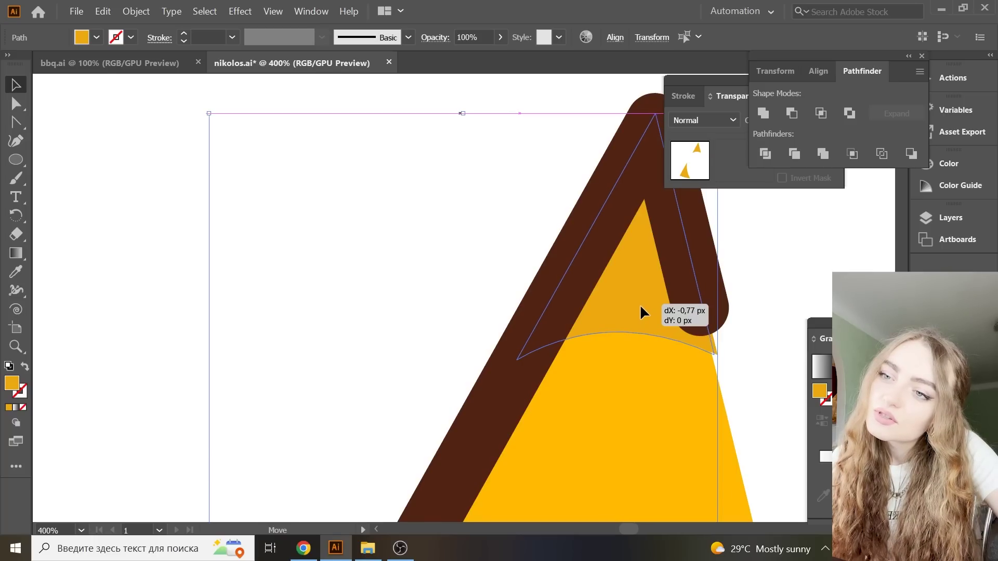
{"action": "scroll", "coordinate": [682, 291], "scroll_direction": "down", "scroll_amount": 5}
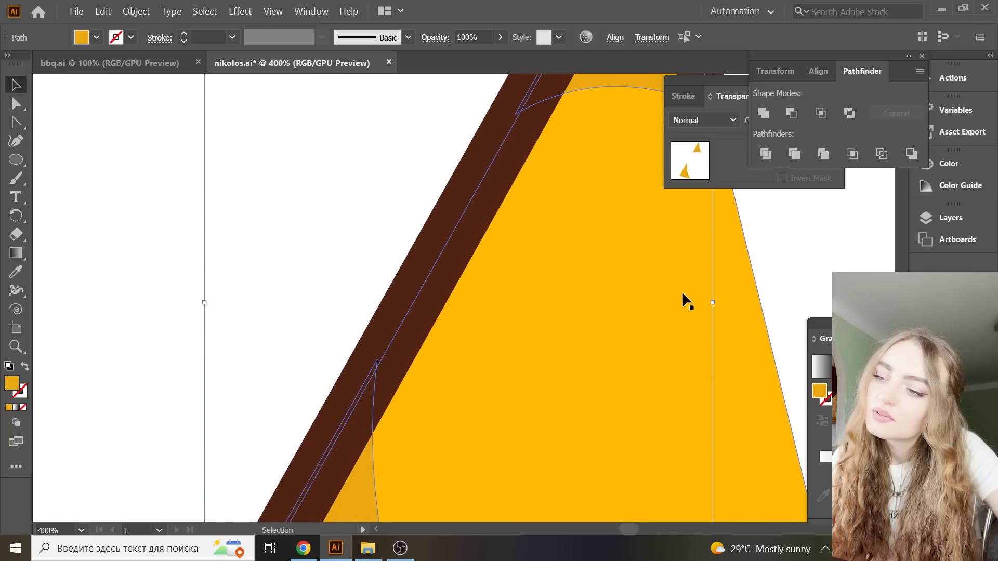
{"action": "scroll", "coordinate": [616, 252], "scroll_direction": "down", "scroll_amount": 3}
{"action": "left_click", "coordinate": [202, 126]}
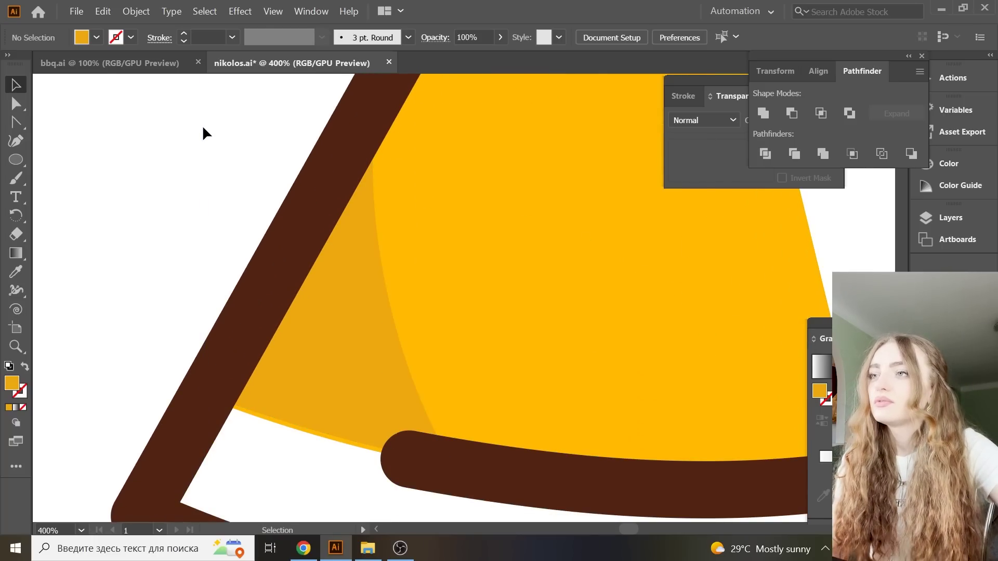
{"action": "key", "text": "ctrl+minus"}
{"action": "key", "text": "ctrl+minus"}
{"action": "key", "text": "ctrl+minus"}
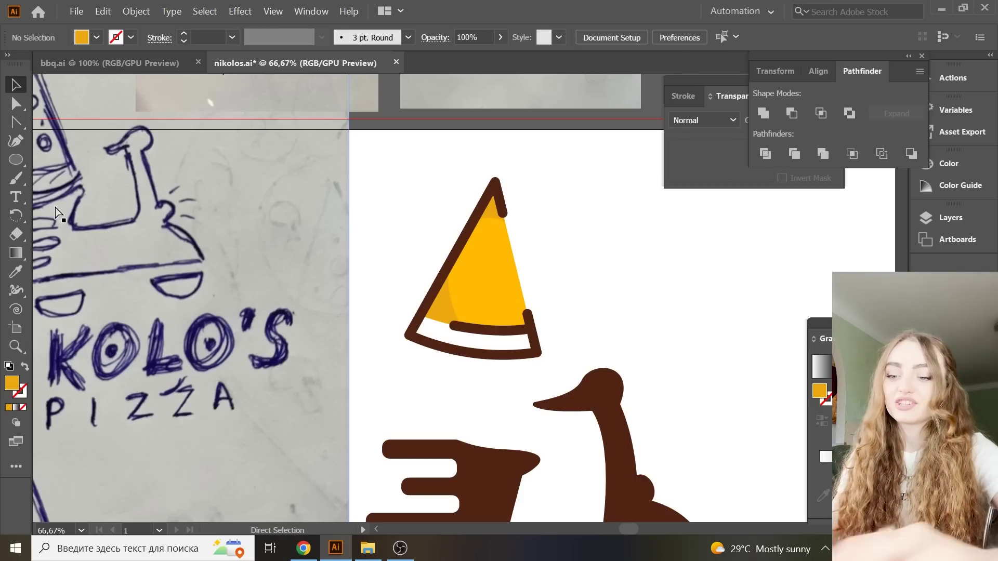
- Draw a small circle beside the pizza slice
{"action": "key", "text": "ctrl+plus"}
{"action": "left_click", "coordinate": [17, 160]}
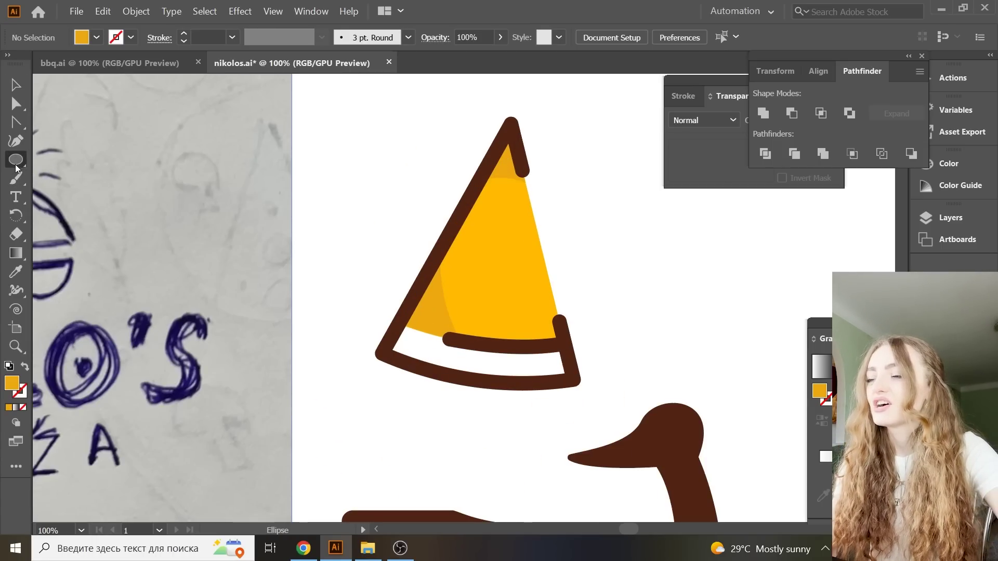
{"action": "left_click_drag", "start_coordinate": [380, 150], "coordinate": [407, 176]}
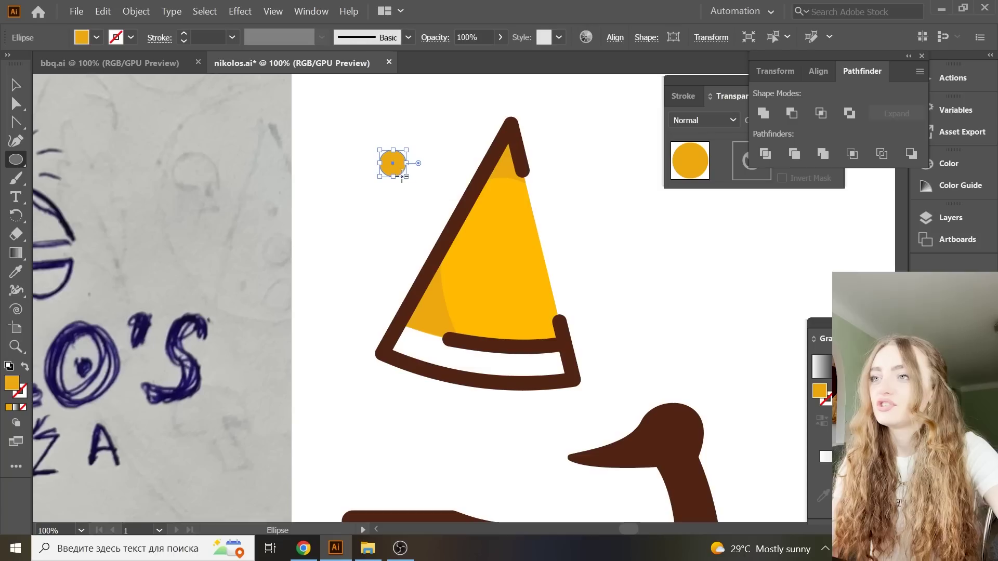
{"action": "double_click", "coordinate": [13, 383]}
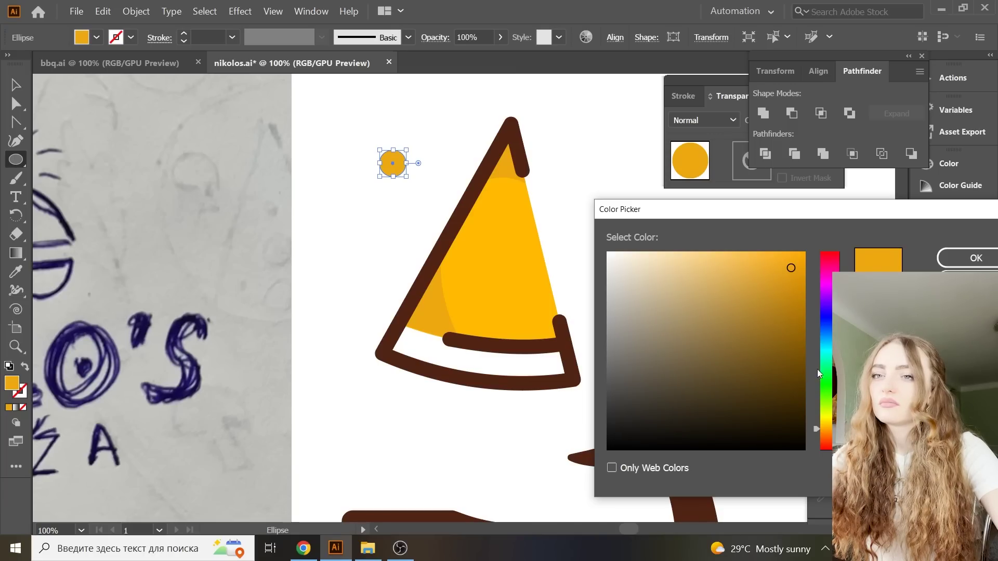
{"action": "key", "text": "Return"}
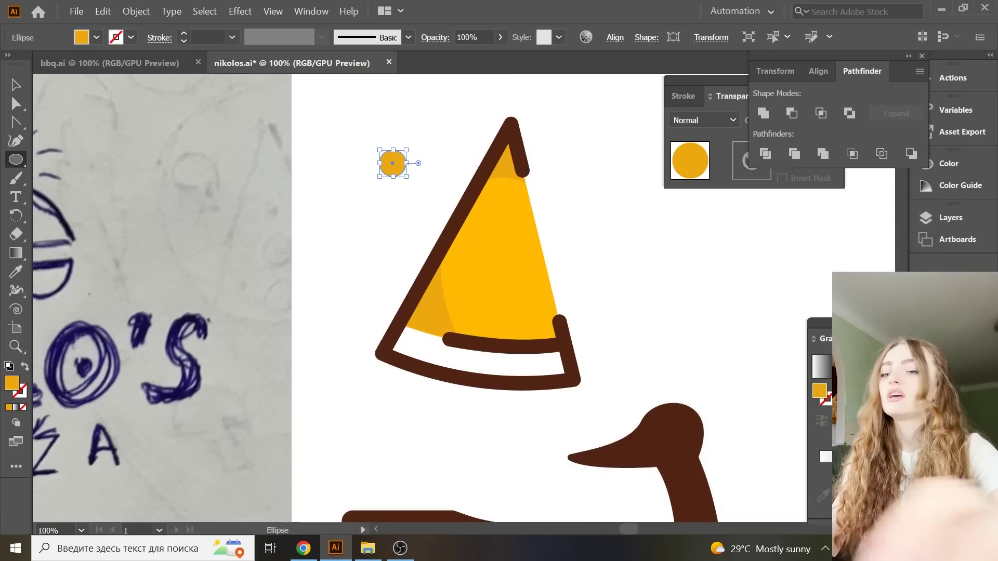
- Give the circle the orange swatch colour and move it onto the slice
{"action": "key", "text": "ctrl+minus"}
{"action": "key", "text": "ctrl+minus"}
{"action": "key", "text": "ctrl+minus"}
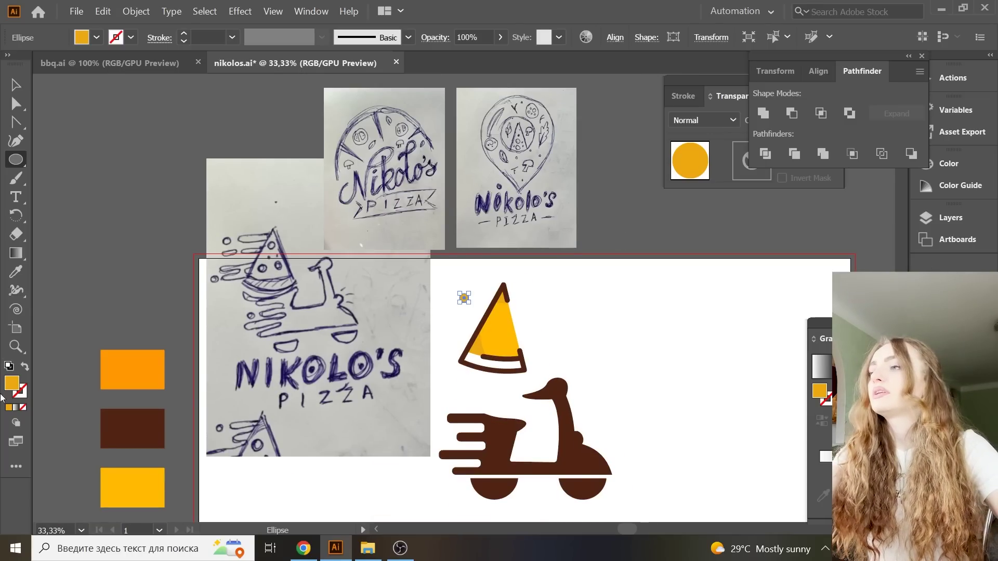
{"action": "left_click", "coordinate": [16, 272]}
{"action": "left_click", "coordinate": [132, 370]}
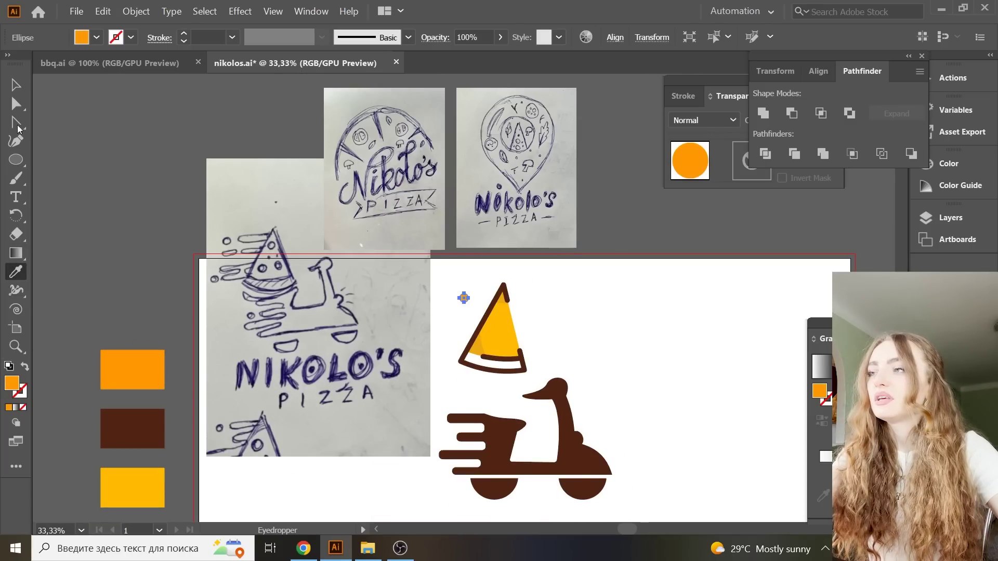
{"action": "left_click", "coordinate": [16, 85]}
{"action": "left_click_drag", "start_coordinate": [464, 299], "coordinate": [498, 335]}
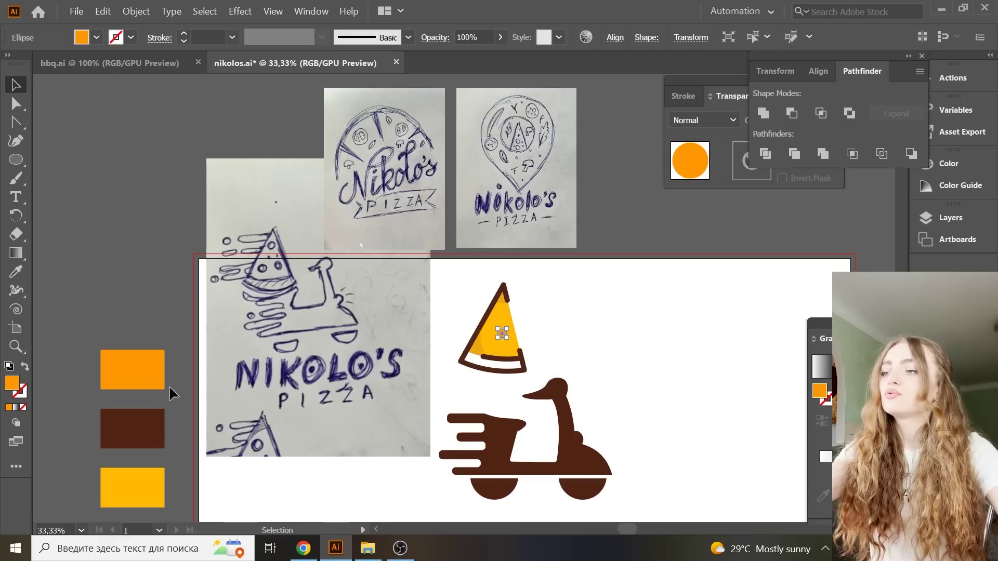
- Change the circle's fill to a red-orange in the Color Picker
{"action": "double_click", "coordinate": [11, 384]}
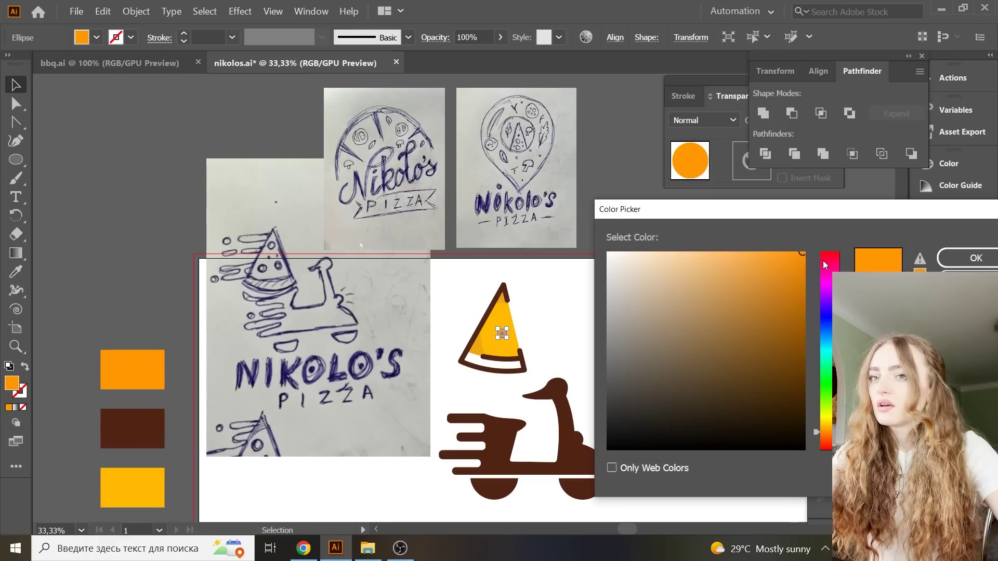
{"action": "left_click", "coordinate": [827, 253]}
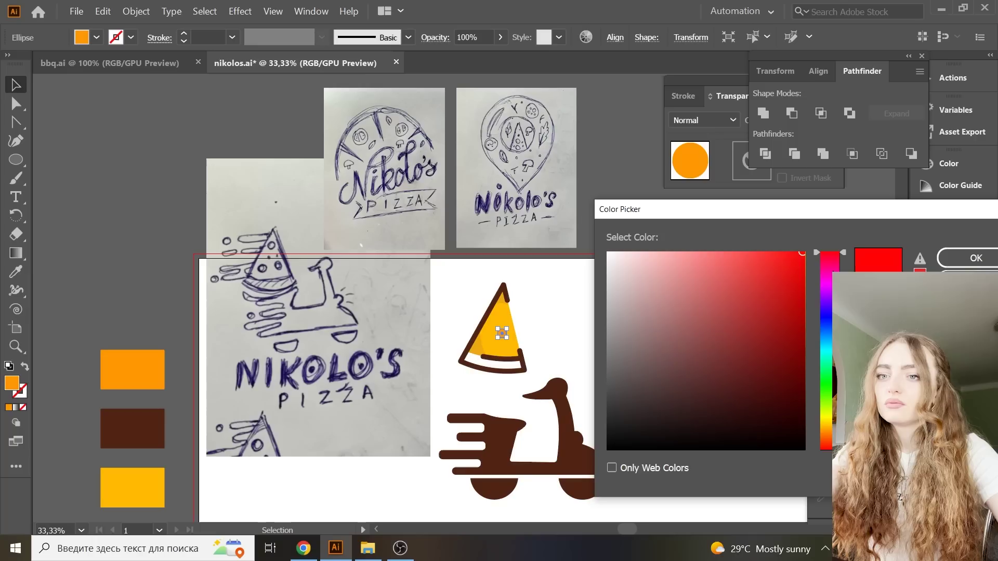
{"action": "left_click", "coordinate": [830, 430]}
{"action": "left_click_drag", "start_coordinate": [829, 430], "coordinate": [830, 447]}
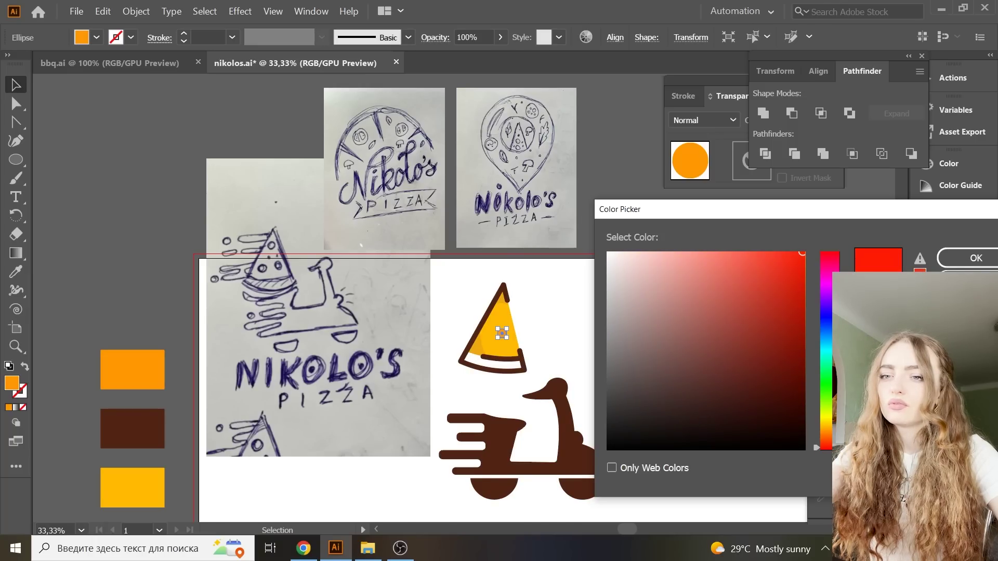
{"action": "left_click", "coordinate": [976, 258]}
- Enlarge the red pepperoni circle on the slice and pick up the smaller one
{"action": "key", "text": "ctrl+1"}
{"action": "mouse_move", "coordinate": [478, 299]}
{"action": "left_mouse_down"}
{"action": "mouse_move", "coordinate": [441, 273]}
{"action": "mouse_move", "coordinate": [473, 300]}
{"action": "mouse_move", "coordinate": [485, 329]}
{"action": "left_mouse_up"}
{"action": "left_click", "coordinate": [339, 166]}
{"action": "left_click", "coordinate": [591, 270]}
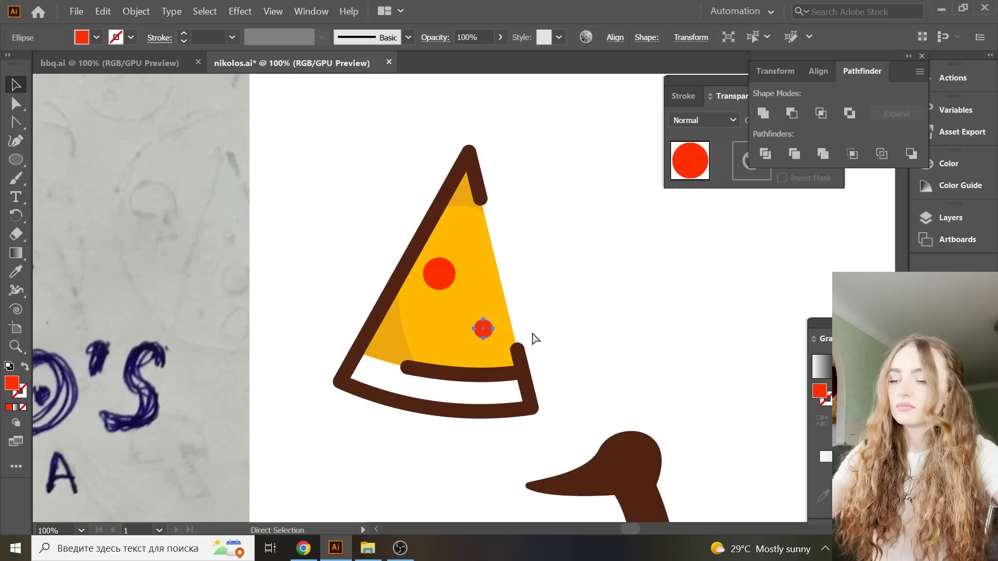
- Move the red pepperoni circles into place, one at the slice's lower left
{"action": "left_click", "coordinate": [576, 324]}
{"action": "left_click_drag", "start_coordinate": [462, 298], "coordinate": [418, 334]}
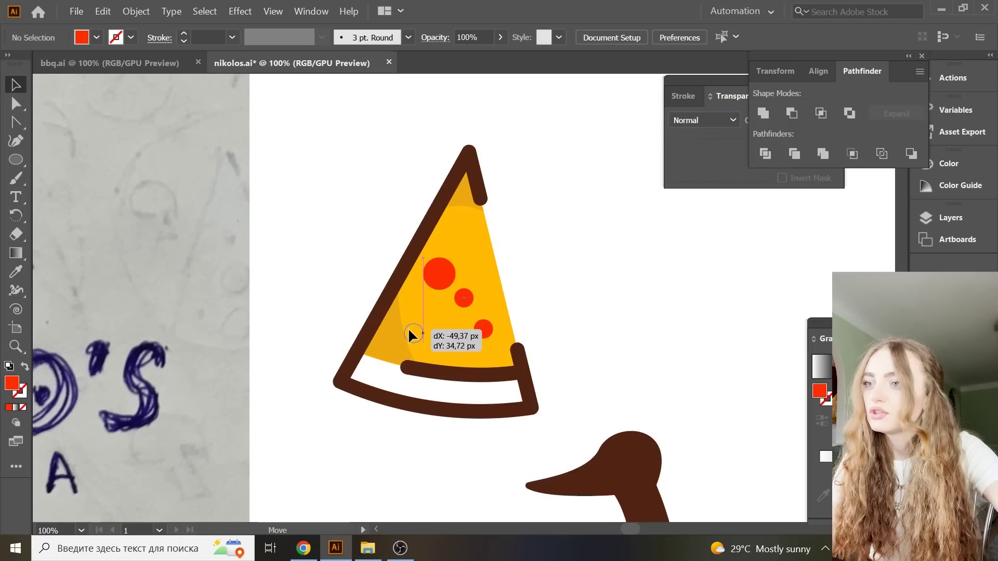
{"action": "left_click_drag", "start_coordinate": [417, 335], "coordinate": [410, 331]}
{"action": "left_click", "coordinate": [444, 343]}
{"action": "left_click", "coordinate": [617, 306]}
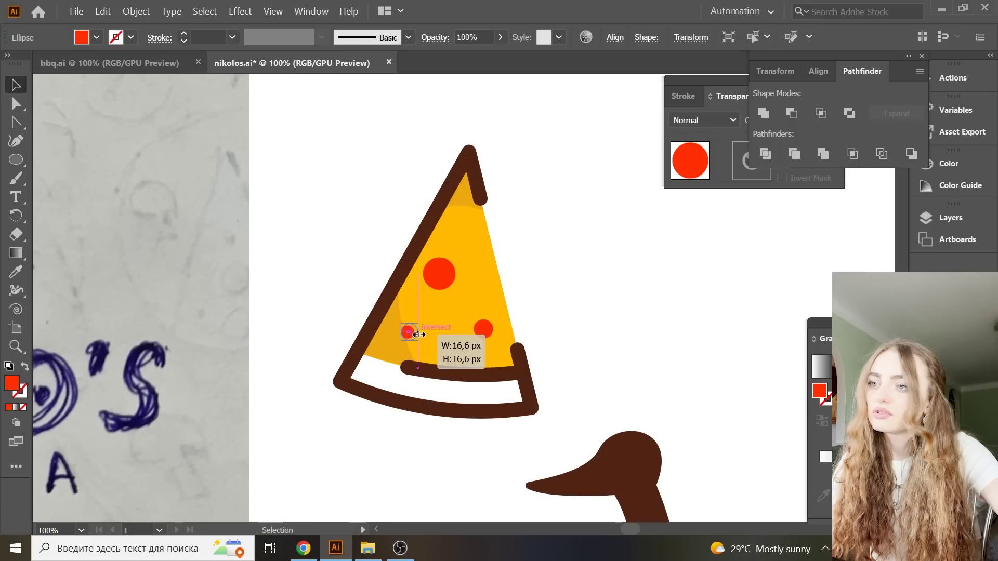
{"action": "left_click", "coordinate": [640, 318]}
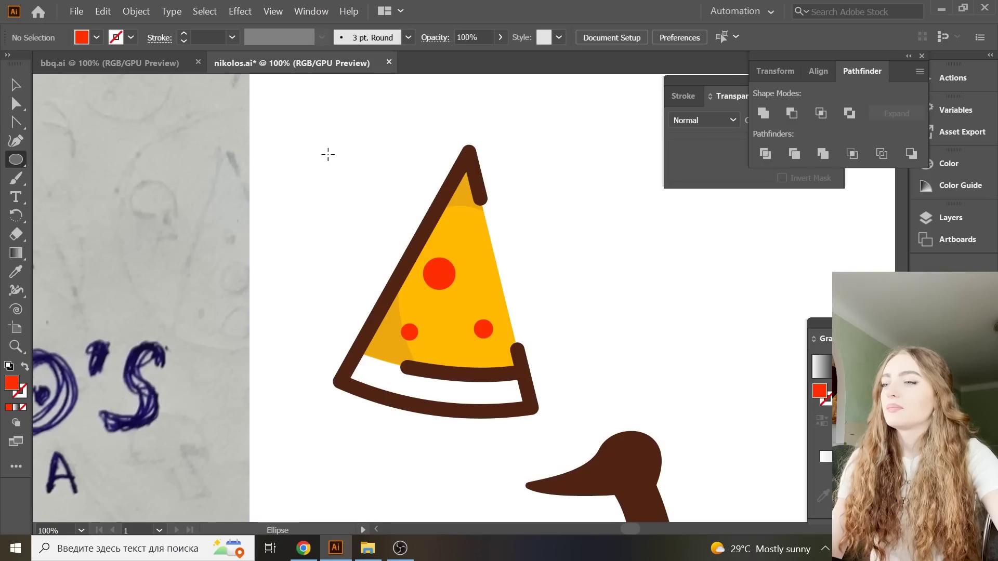
- Draw a tiny white-filled circle and place it near the slice tip
{"action": "left_click_drag", "start_coordinate": [328, 154], "coordinate": [339, 165]}
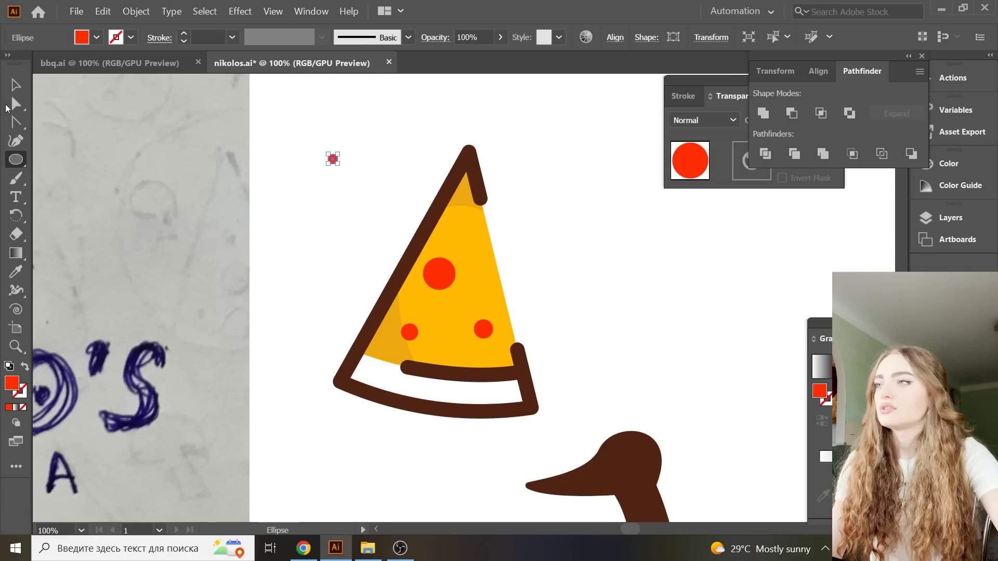
{"action": "key", "text": "v"}
{"action": "left_click", "coordinate": [20, 275]}
{"action": "left_click", "coordinate": [278, 167]}
{"action": "key", "text": "v"}
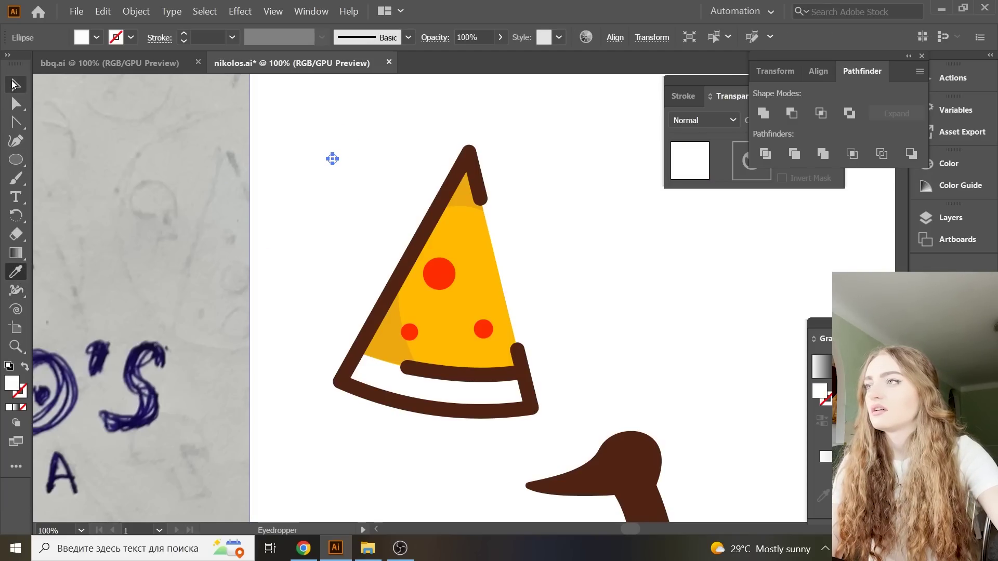
{"action": "left_click", "coordinate": [360, 167]}
{"action": "left_click_drag", "start_coordinate": [335, 158], "coordinate": [469, 232]}
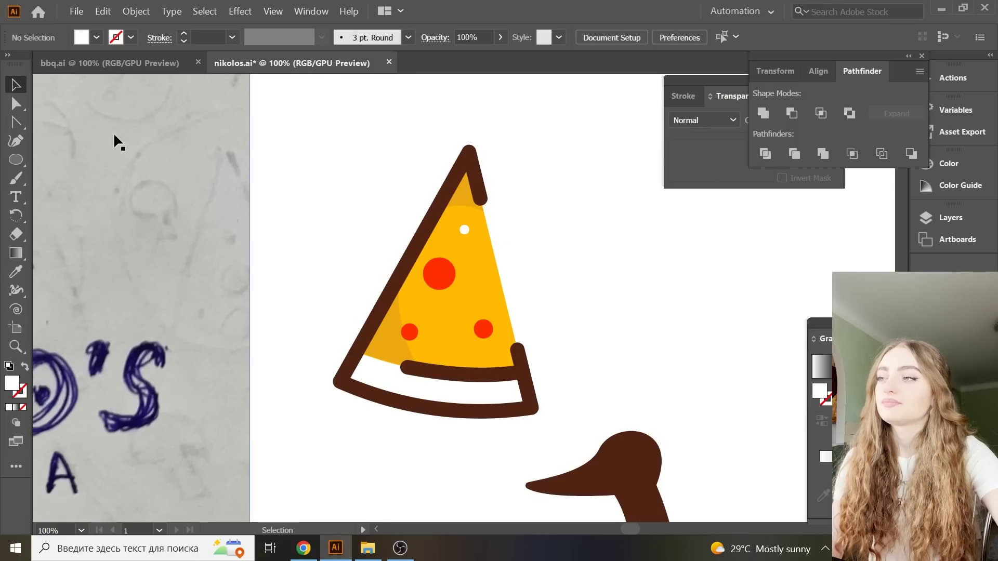
{"action": "left_click", "coordinate": [16, 161]}
- Copy the large pepperoni to the slice's right edge and delete its left anchor to make a half-circle
{"action": "key", "text": "v"}
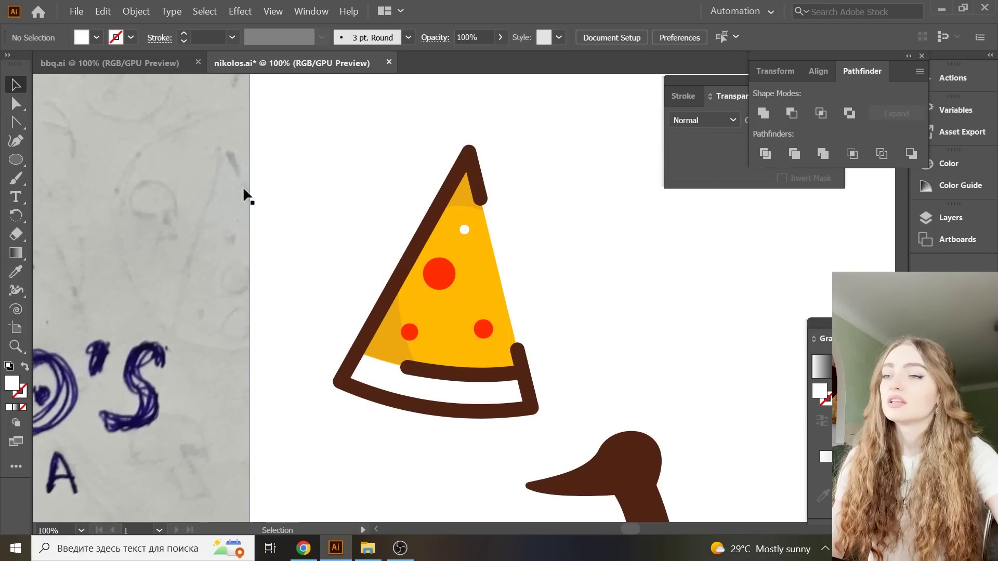
{"action": "left_click", "coordinate": [443, 276]}
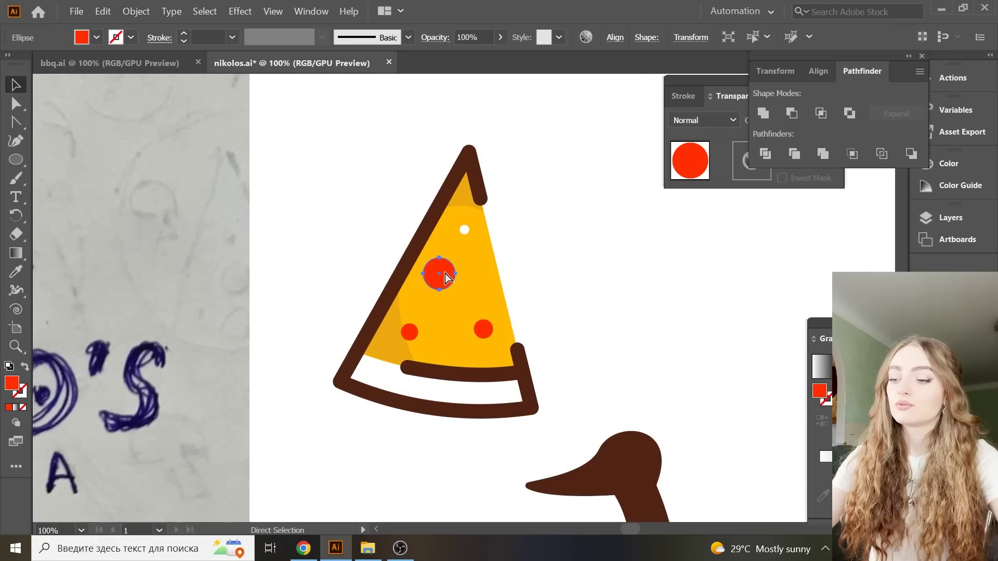
{"action": "left_click_drag", "start_coordinate": [481, 293], "coordinate": [539, 281]}
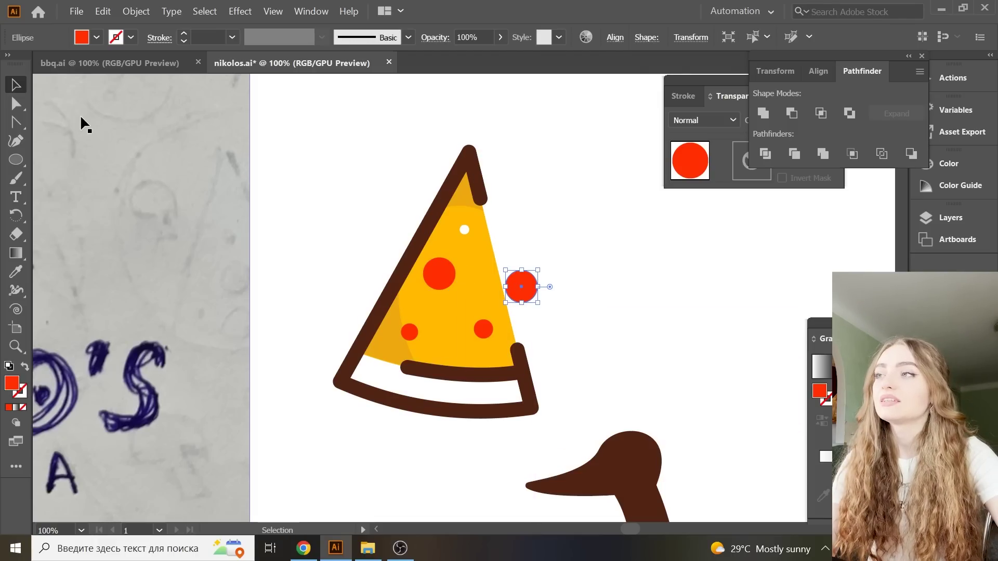
{"action": "left_click", "coordinate": [16, 104]}
{"action": "left_click", "coordinate": [103, 103]}
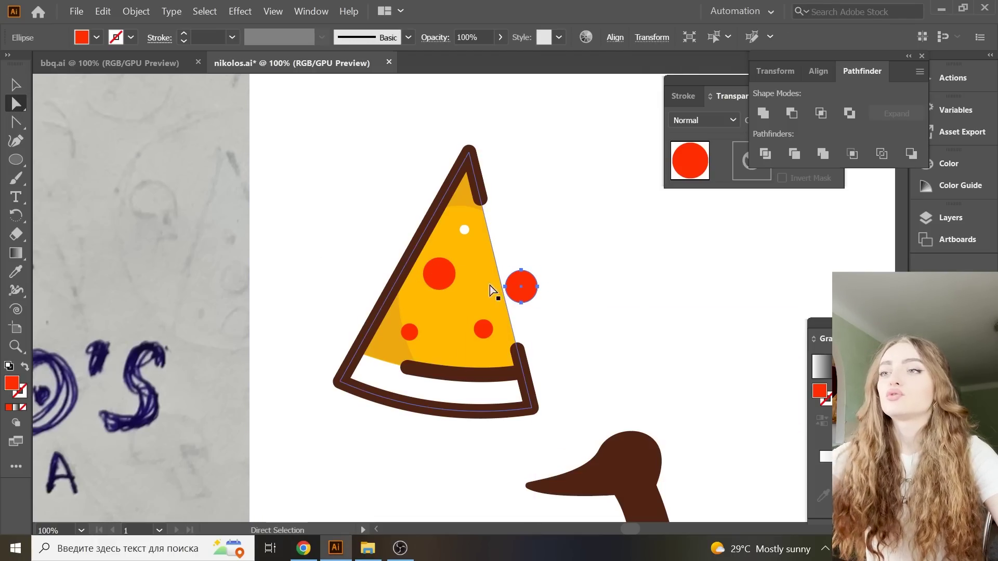
{"action": "left_click", "coordinate": [506, 287]}
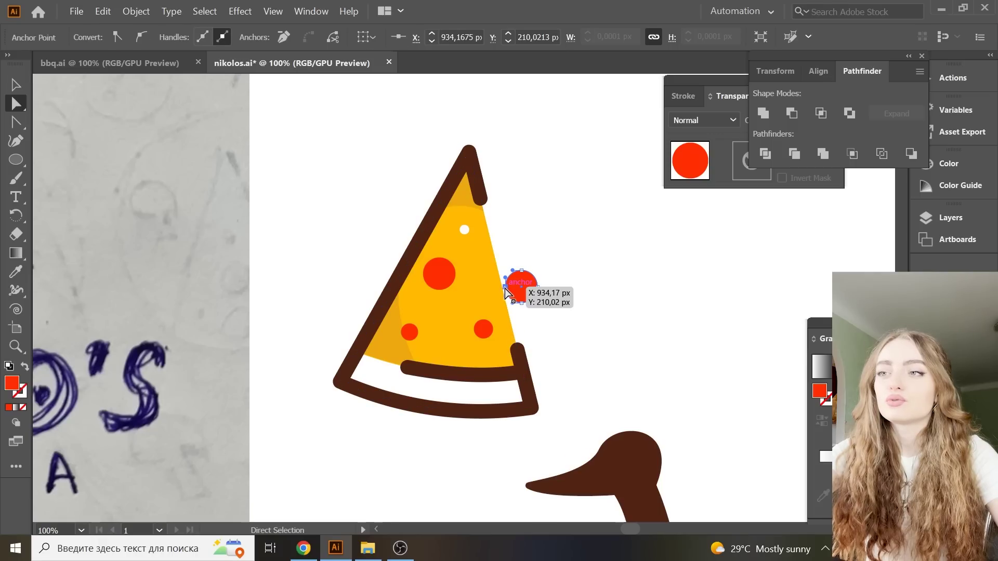
{"action": "key", "text": "Delete"}
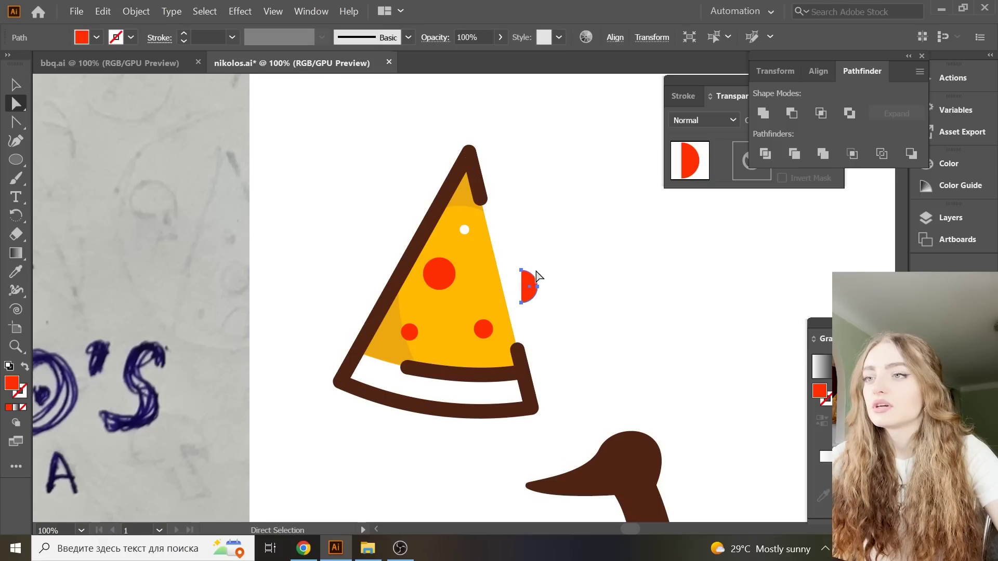
- Turn the half-circle into a white-stroked arc and move it onto the large pepperoni
{"action": "left_click", "coordinate": [16, 85]}
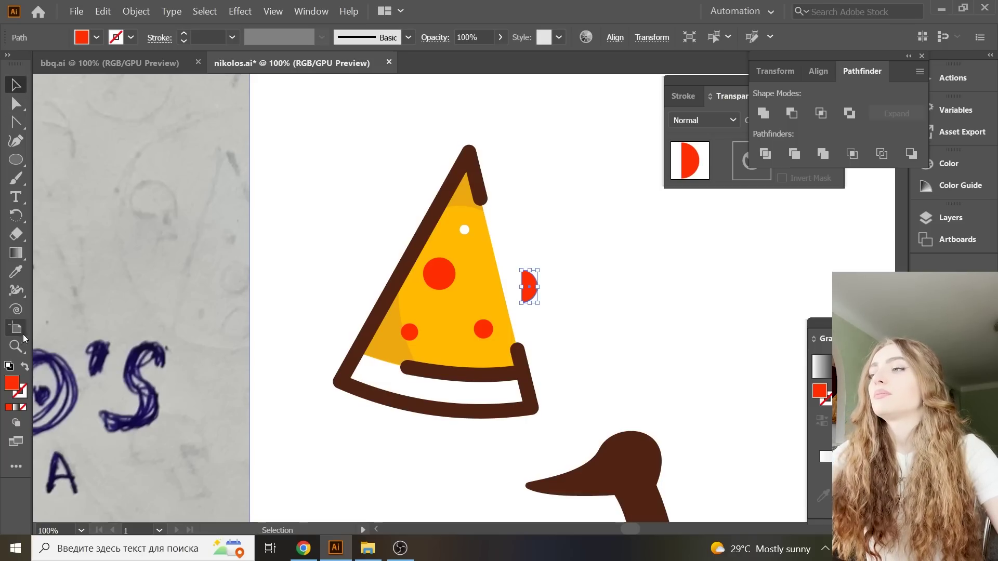
{"action": "left_click", "coordinate": [25, 366]}
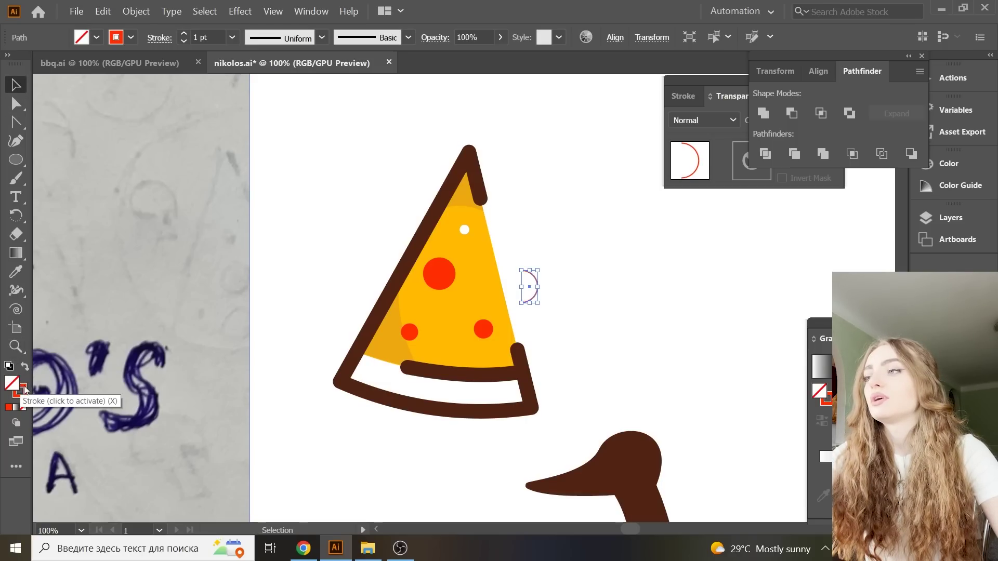
{"action": "double_click", "coordinate": [19, 391]}
{"action": "left_click_drag", "start_coordinate": [700, 275], "coordinate": [595, 234]}
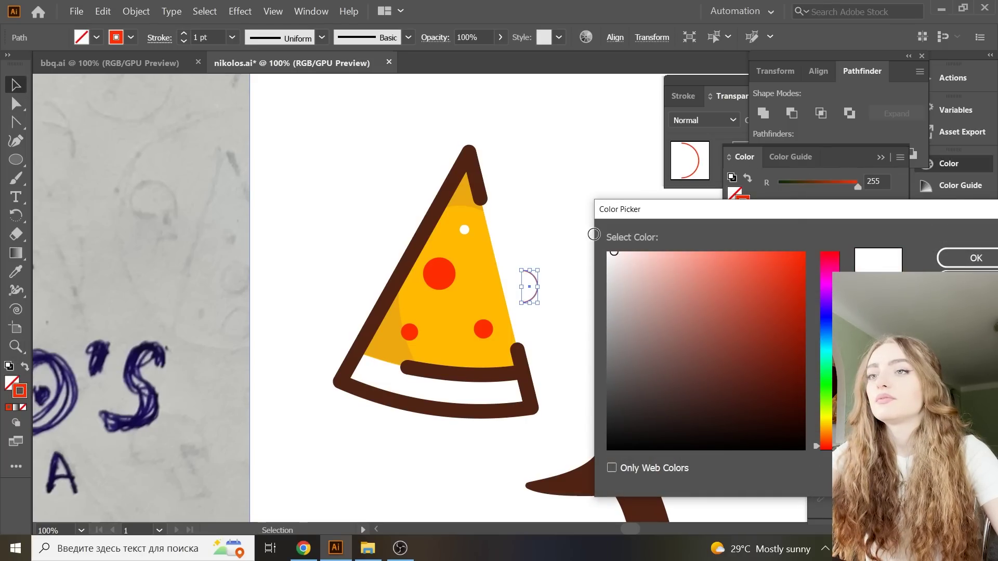
{"action": "left_click", "coordinate": [942, 270]}
{"action": "left_click", "coordinate": [534, 285]}
{"action": "left_click_drag", "start_coordinate": [535, 288], "coordinate": [465, 273]}
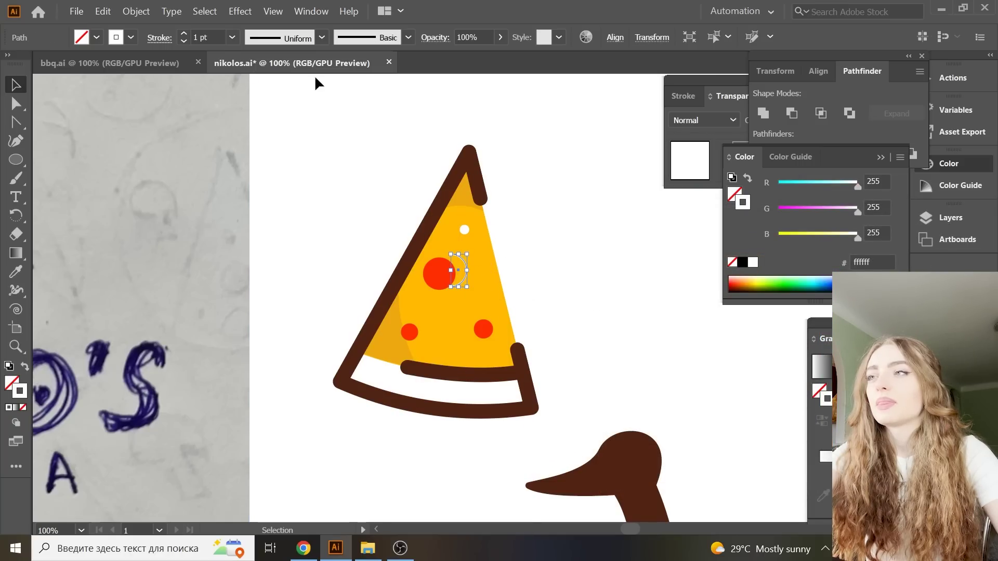
- Give the arc a 3 pt stroke with Width Profile 1 and curve it around the pepperoni
{"action": "left_click", "coordinate": [233, 37]}
{"action": "left_click", "coordinate": [258, 140]}
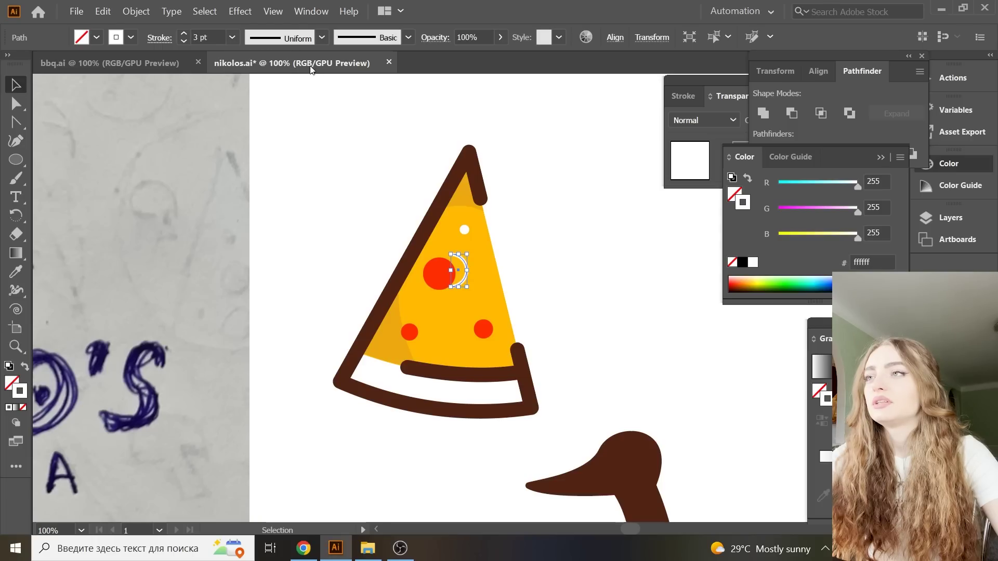
{"action": "left_click", "coordinate": [324, 37]}
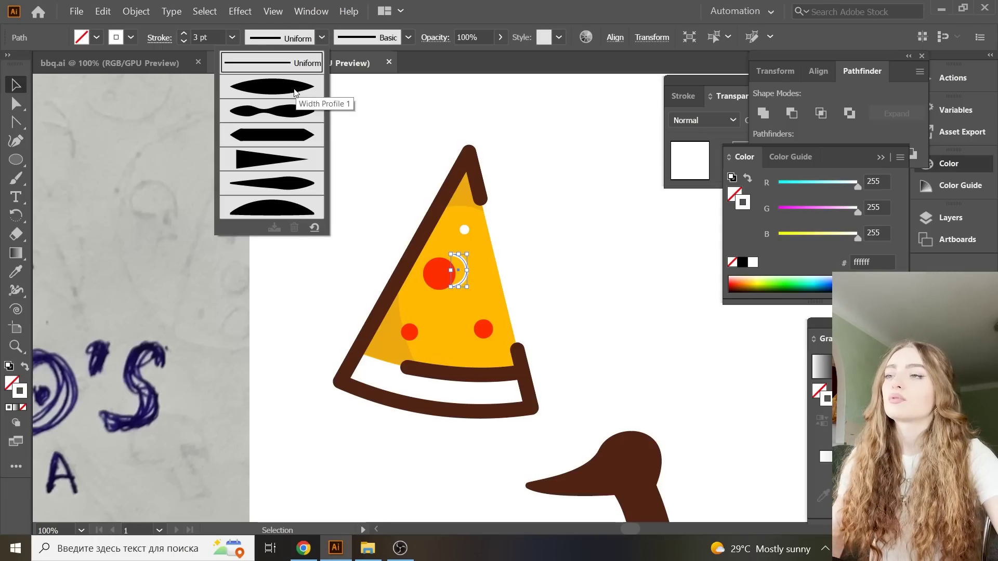
{"action": "left_click", "coordinate": [294, 93]}
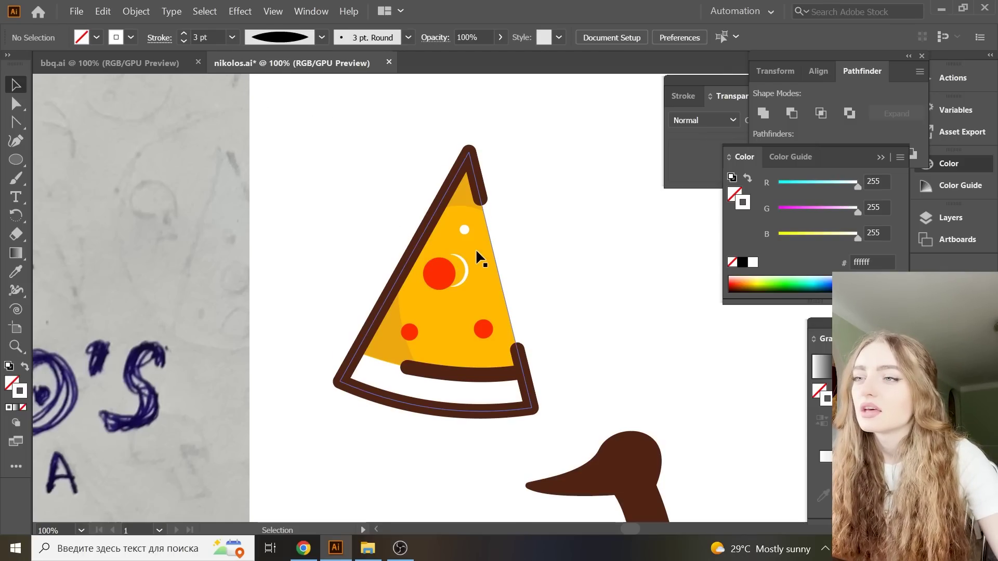
{"action": "mouse_move", "coordinate": [471, 272]}
{"action": "left_mouse_down"}
{"action": "mouse_move", "coordinate": [507, 269]}
{"action": "mouse_move", "coordinate": [464, 261]}
{"action": "left_mouse_up"}
{"action": "left_click", "coordinate": [587, 270]}
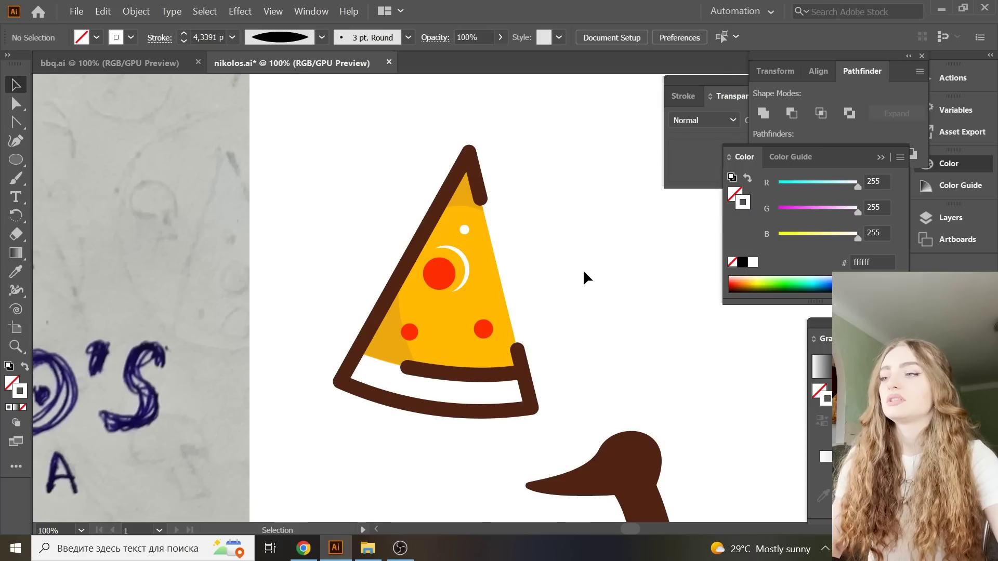
- Duplicate the white arc beside the small pepperoni and shift both rightward together
{"action": "mouse_move", "coordinate": [467, 260]}
{"action": "left_mouse_down"}
{"action": "mouse_move", "coordinate": [484, 287]}
{"action": "mouse_move", "coordinate": [428, 324]}
{"action": "left_mouse_up"}
{"action": "left_click", "coordinate": [532, 282]}
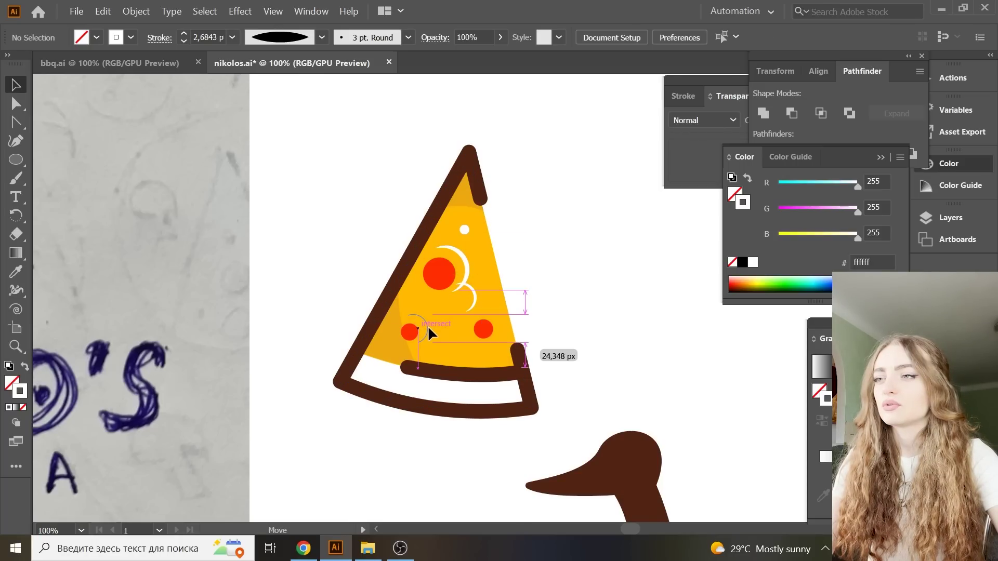
{"action": "left_click", "coordinate": [608, 289]}
{"action": "scroll", "coordinate": [640, 293], "scroll_direction": "down", "scroll_amount": 2}
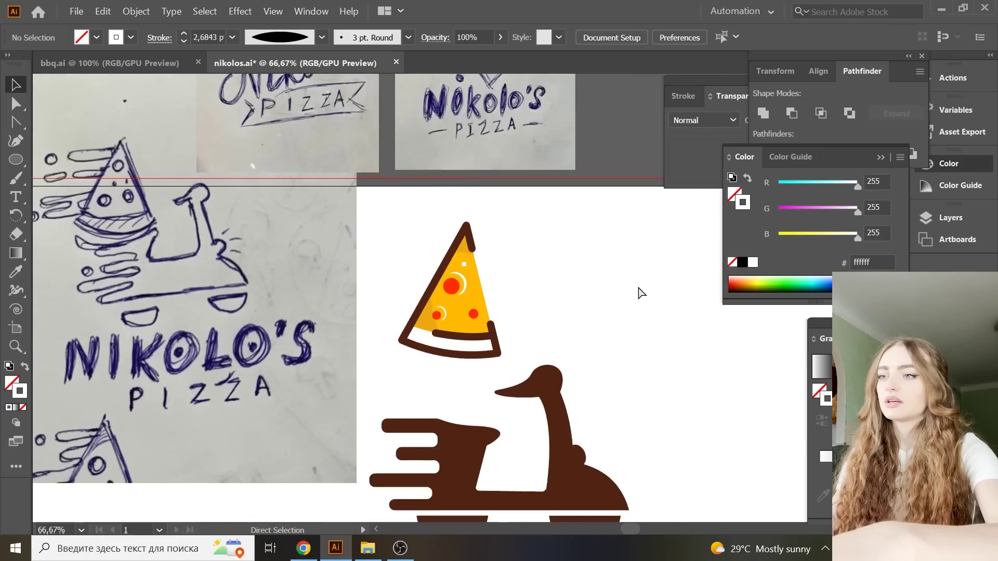
{"action": "scroll", "coordinate": [640, 293], "scroll_direction": "down", "scroll_amount": 2}
{"action": "scroll", "coordinate": [641, 293], "scroll_direction": "up", "scroll_amount": 4}
{"action": "left_click", "coordinate": [425, 330]}
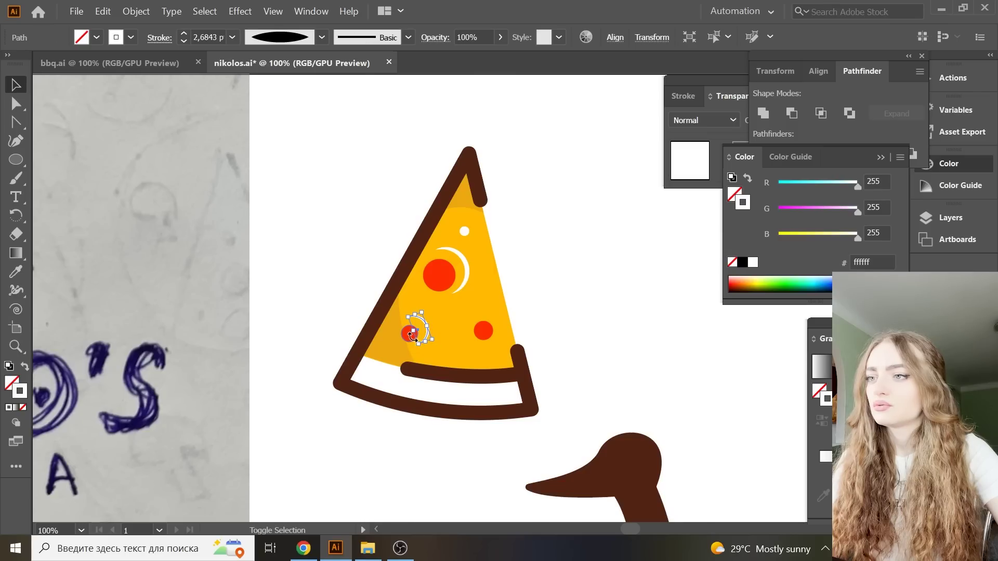
{"action": "left_click", "coordinate": [410, 334], "text": "shift"}
{"action": "left_click_drag", "start_coordinate": [425, 320], "coordinate": [451, 320]}
- Nudge the right pepperoni up slightly and resize the large pepperoni
{"action": "left_click", "coordinate": [484, 331]}
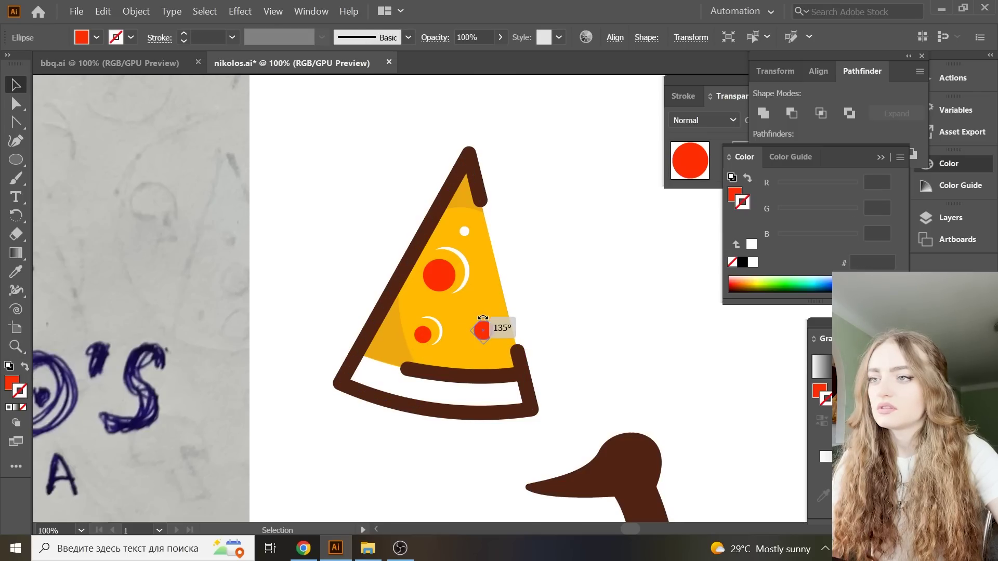
{"action": "key", "text": "a"}
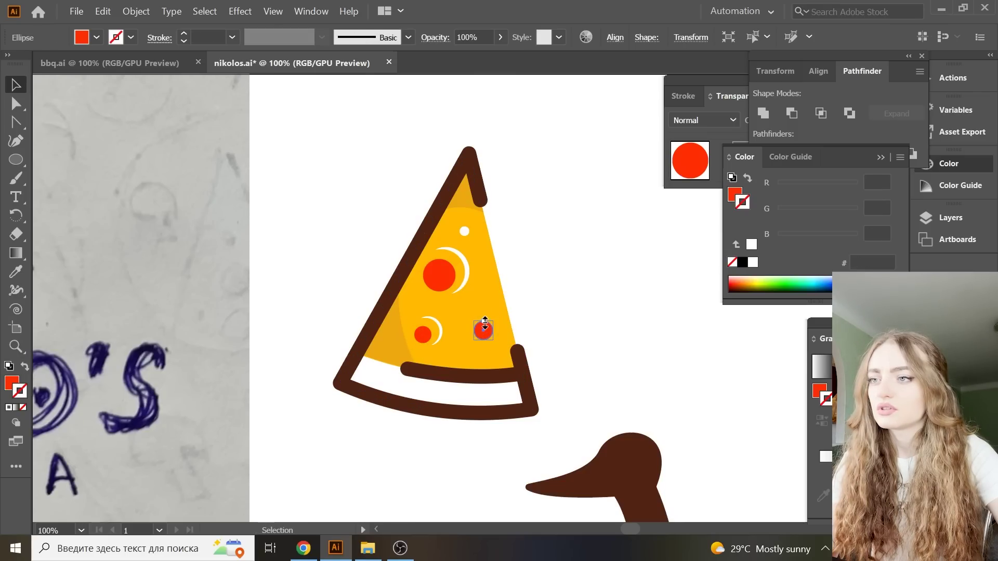
{"action": "left_click_drag", "start_coordinate": [485, 324], "coordinate": [485, 321]}
{"action": "left_click", "coordinate": [567, 292]}
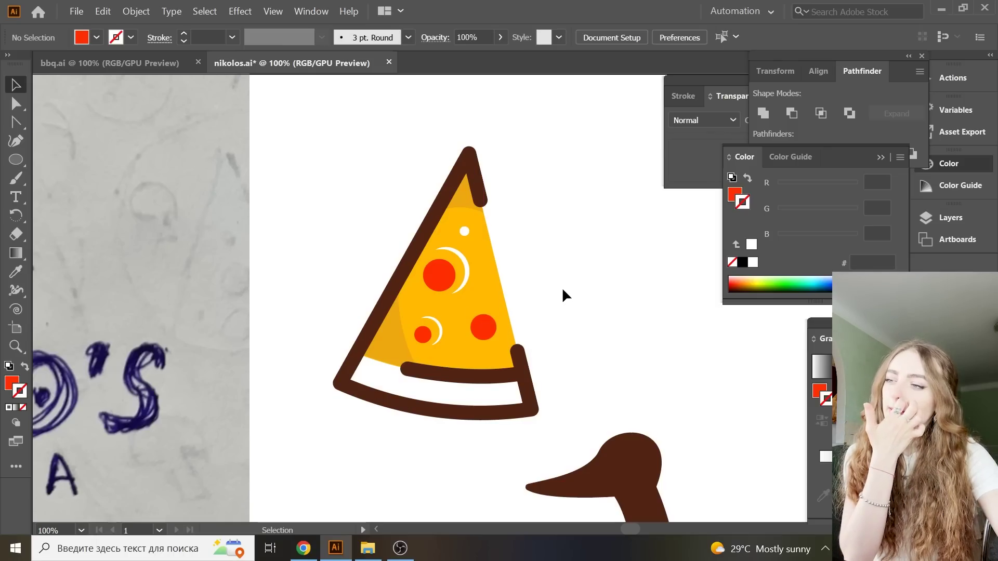
{"action": "left_click", "coordinate": [441, 274]}
{"action": "left_click_drag", "start_coordinate": [456, 258], "coordinate": [459, 252]}
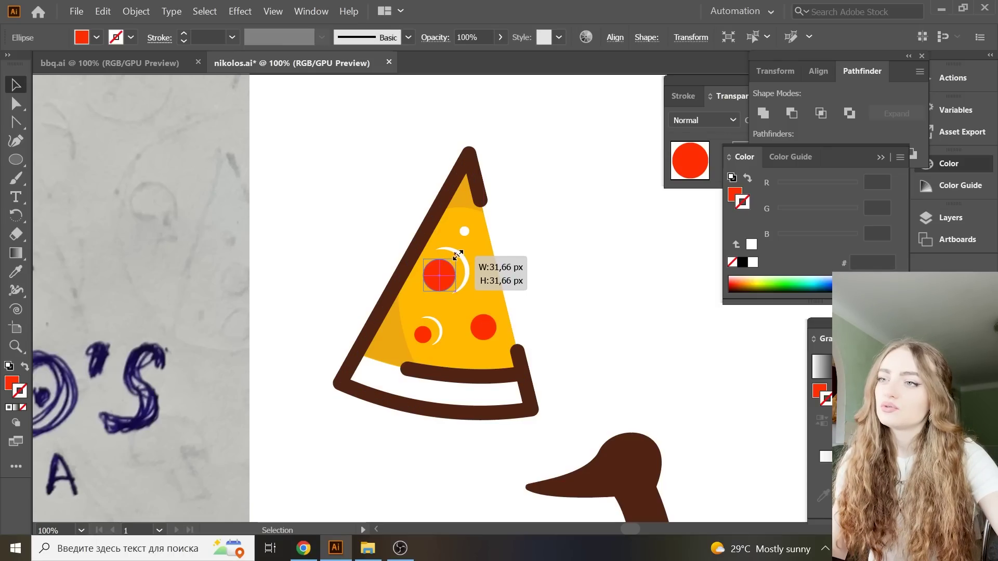
{"action": "left_click", "coordinate": [631, 255]}
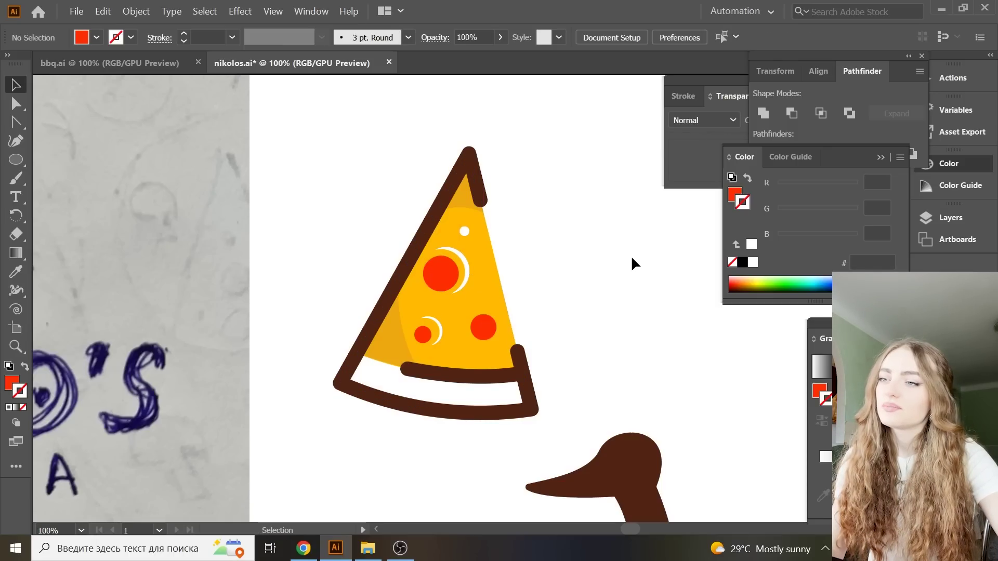
- Duplicate the small red pepperoni and move the copy into the large pepperoni
{"action": "left_click", "coordinate": [422, 337]}
{"action": "mouse_move", "coordinate": [426, 341]}
{"action": "left_mouse_down", "text": "alt"}
{"action": "mouse_move", "coordinate": [465, 305]}
{"action": "mouse_move", "coordinate": [539, 273]}
{"action": "mouse_move", "coordinate": [436, 274]}
{"action": "left_mouse_up", "text": "alt"}
{"action": "left_click", "coordinate": [625, 296]}
{"action": "left_click", "coordinate": [604, 274]}
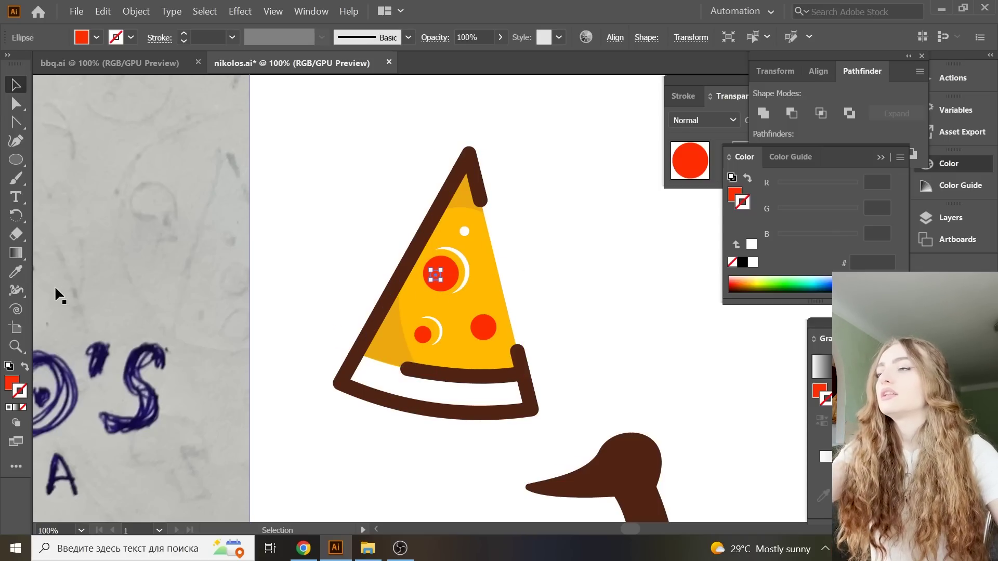
- Fill the small dot inside the large pepperoni with bright green
{"action": "double_click", "coordinate": [12, 382]}
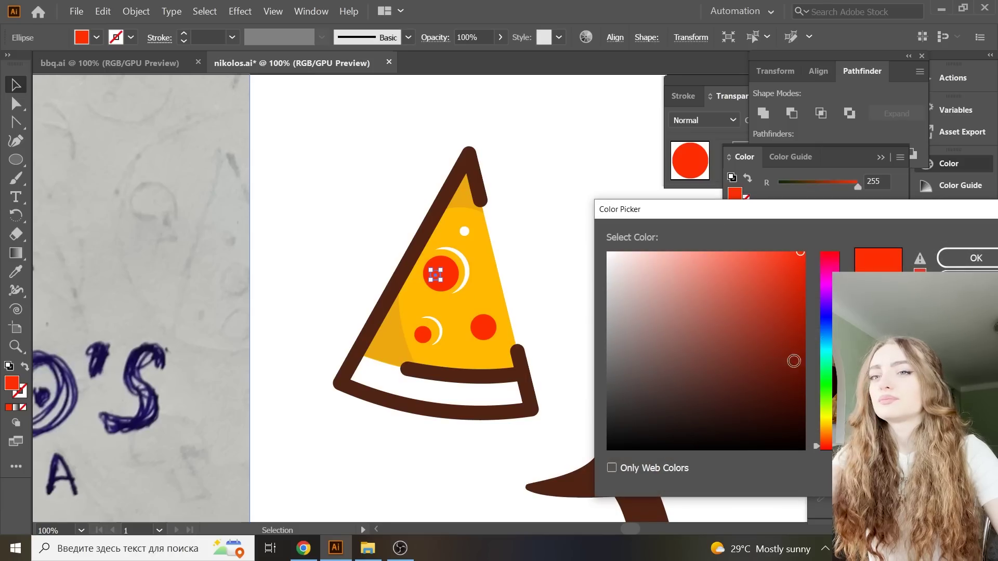
{"action": "left_click", "coordinate": [830, 390]}
{"action": "mouse_move", "coordinate": [780, 337]}
{"action": "left_mouse_down"}
{"action": "mouse_move", "coordinate": [706, 256]}
{"action": "mouse_move", "coordinate": [757, 260]}
{"action": "left_mouse_up"}
{"action": "key", "text": "Return"}
{"action": "left_click", "coordinate": [562, 196]}
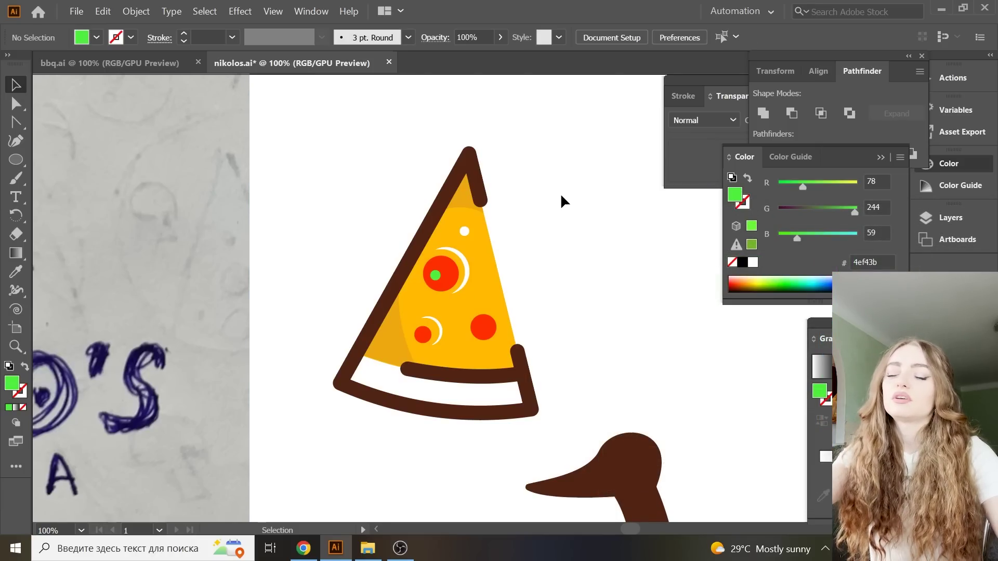
{"action": "key", "text": "ctrl+minus"}
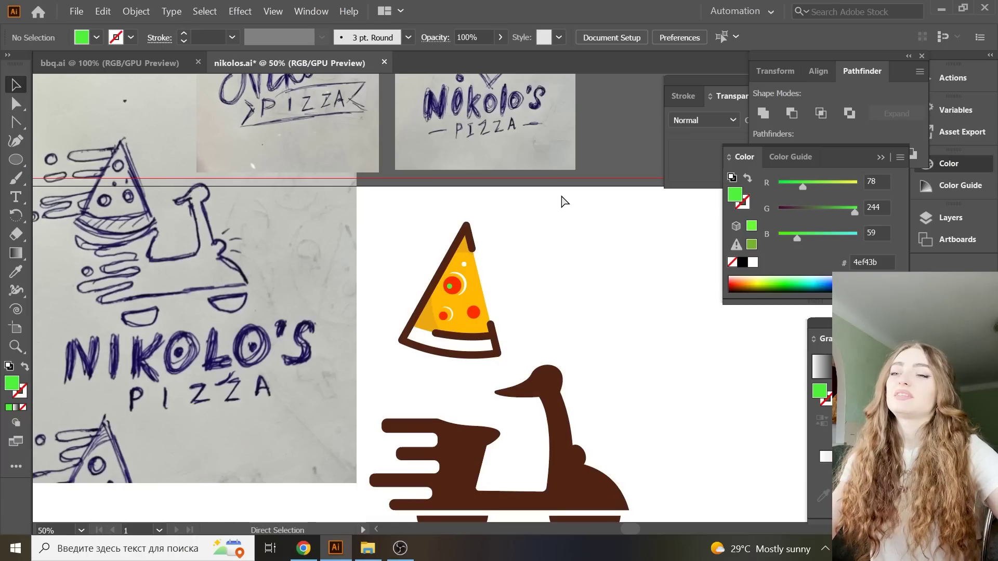
{"action": "key", "text": "ctrl+plus"}
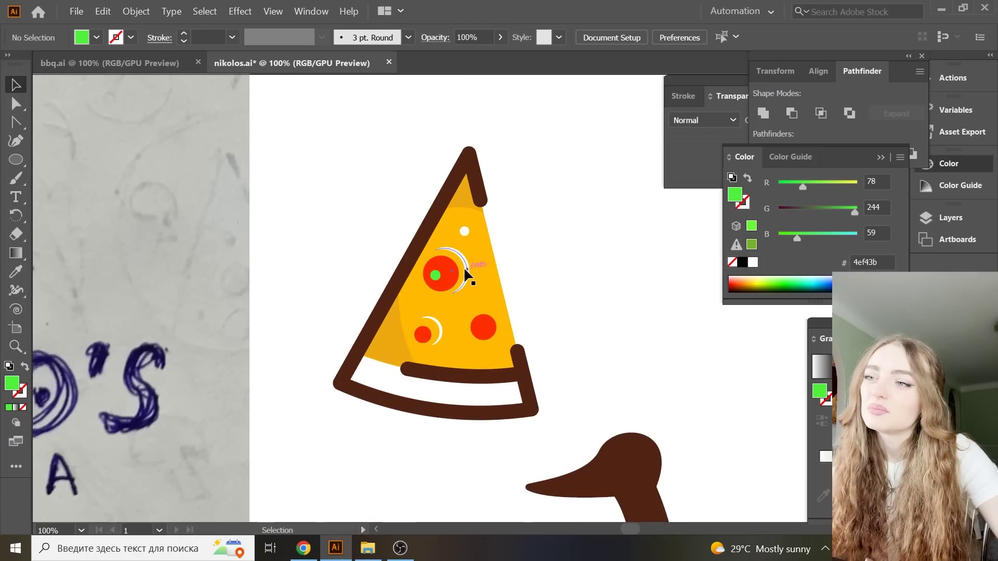
- Enlarge the lower-left pepperoni with its crescent and nudge them left, undoing a stray resize
{"action": "left_click", "coordinate": [430, 327]}
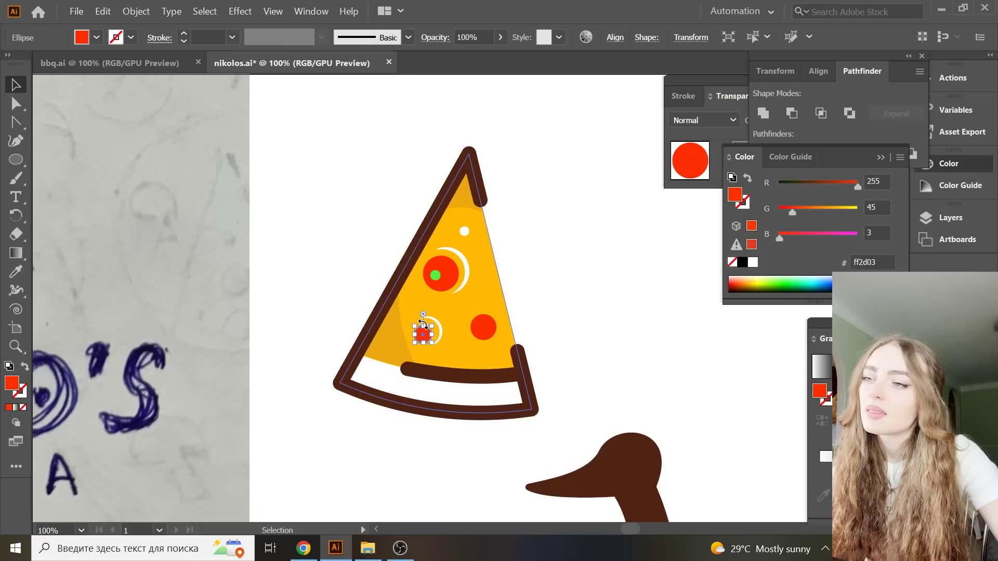
{"action": "left_click", "coordinate": [441, 328], "text": "shift"}
{"action": "mouse_move", "coordinate": [443, 328]}
{"action": "left_mouse_down"}
{"action": "mouse_move", "coordinate": [437, 322]}
{"action": "mouse_move", "coordinate": [484, 323]}
{"action": "left_mouse_up"}
{"action": "left_click", "coordinate": [567, 342]}
{"action": "left_click", "coordinate": [484, 327]}
{"action": "left_click", "coordinate": [634, 334]}
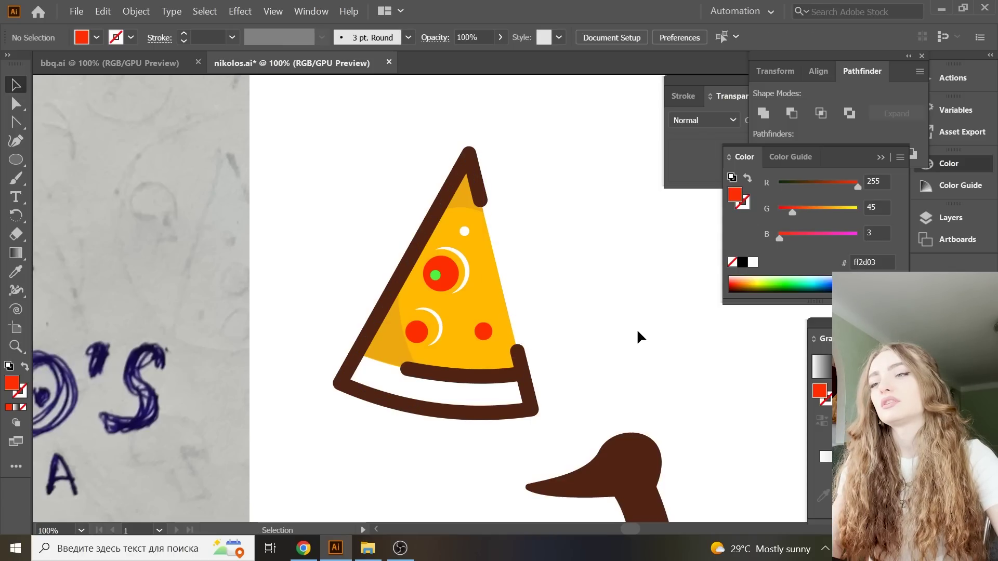
{"action": "key", "text": "ctrl+z"}
- Shrink the lower-left pepperoni slightly, then zoom out to the whole artboard
{"action": "left_click", "coordinate": [418, 333]}
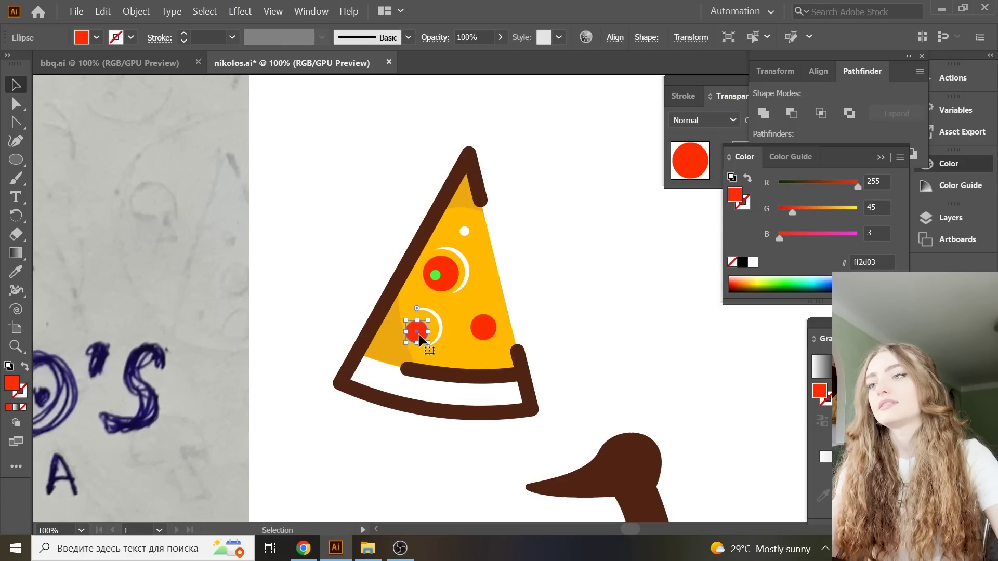
{"action": "left_click_drag", "start_coordinate": [410, 335], "coordinate": [416, 333]}
{"action": "left_click", "coordinate": [498, 333]}
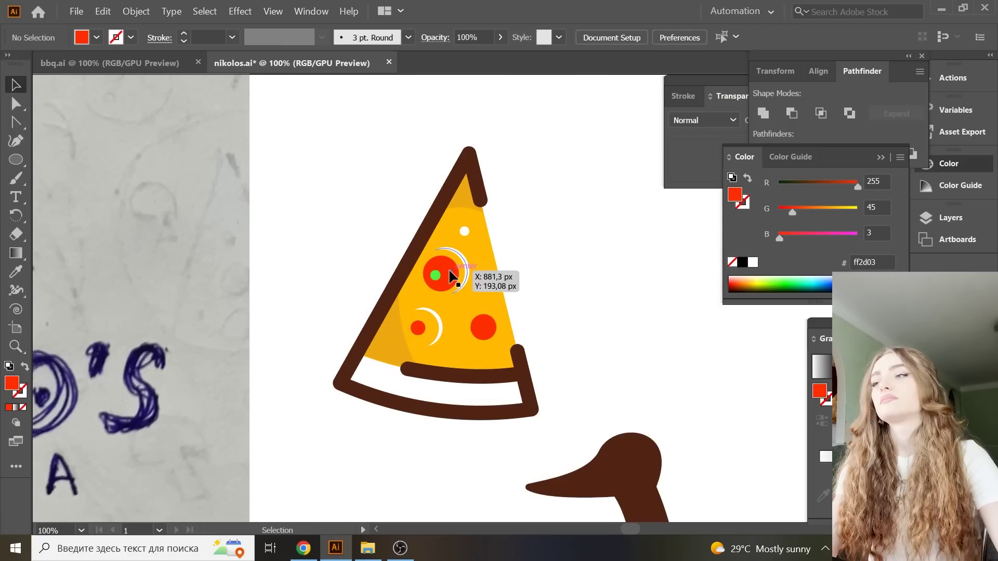
{"action": "key", "text": "ctrl+minus"}
{"action": "key", "text": "ctrl+minus"}
{"action": "key", "text": "ctrl+minus"}
{"action": "key", "text": "ctrl+minus"}
{"action": "left_click", "coordinate": [209, 215]}
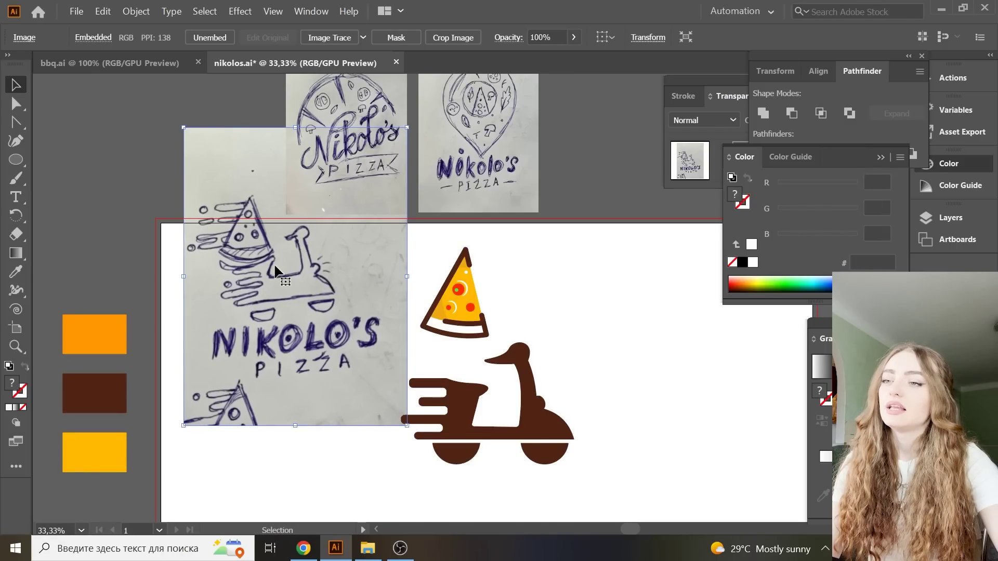
{"action": "key", "text": "ctrl+plus"}
{"action": "key", "text": "ctrl+plus"}
- Draw a dark brown bar above the slice and slant it
{"action": "left_click_drag", "start_coordinate": [16, 159], "coordinate": [78, 162]}
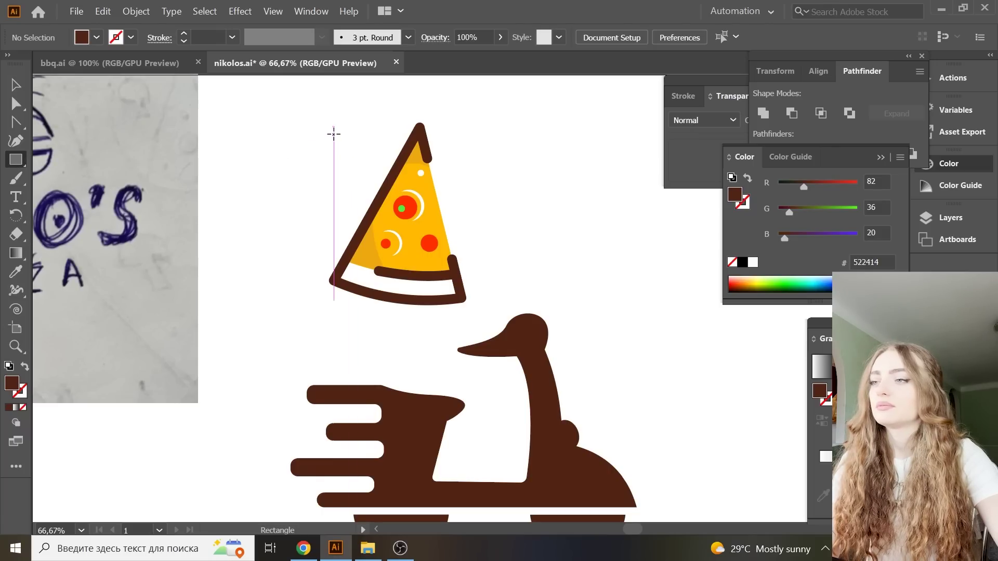
{"action": "mouse_move", "coordinate": [334, 134]}
{"action": "left_mouse_down"}
{"action": "mouse_move", "coordinate": [405, 152]}
{"action": "mouse_move", "coordinate": [417, 134]}
{"action": "left_mouse_up"}
{"action": "left_click", "coordinate": [16, 104]}
{"action": "left_click", "coordinate": [479, 146]}
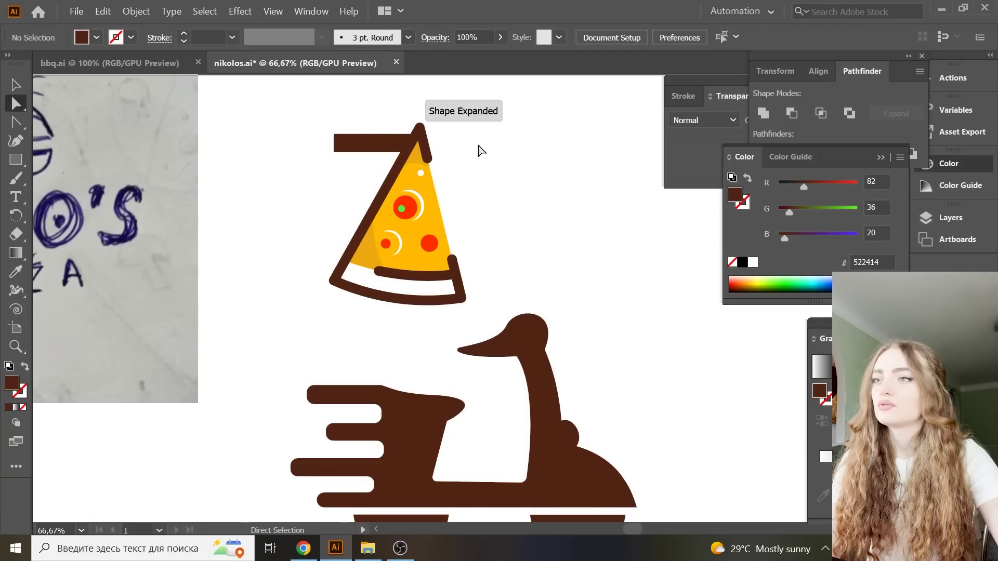
- Draw a small square speed-line dot and copy the bar below the original
{"action": "left_click", "coordinate": [15, 160]}
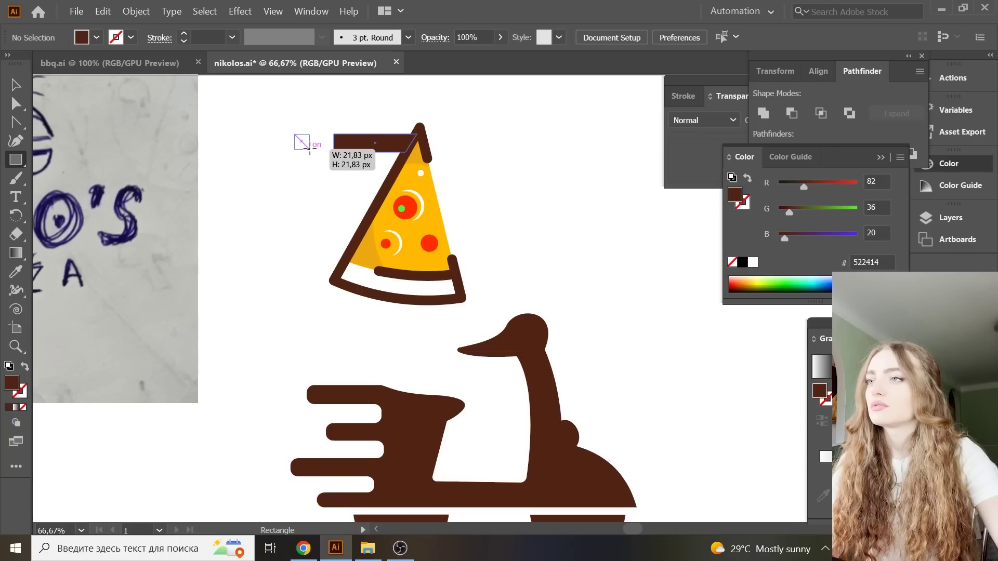
{"action": "left_click_drag", "start_coordinate": [294, 134], "coordinate": [314, 154]}
{"action": "left_click", "coordinate": [16, 84]}
{"action": "left_click", "coordinate": [203, 145]}
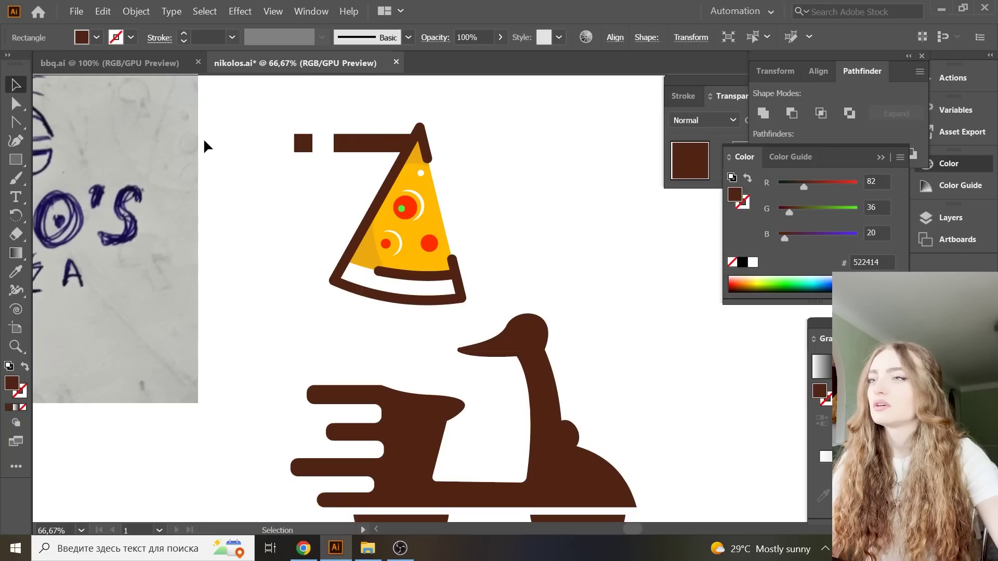
{"action": "left_click", "coordinate": [338, 144]}
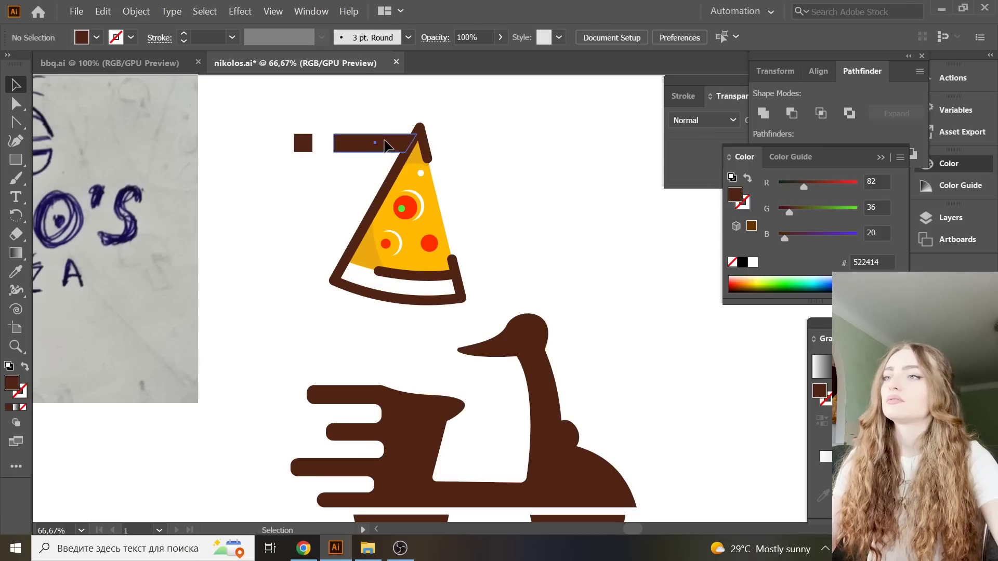
{"action": "left_click_drag", "start_coordinate": [383, 142], "coordinate": [384, 180]}
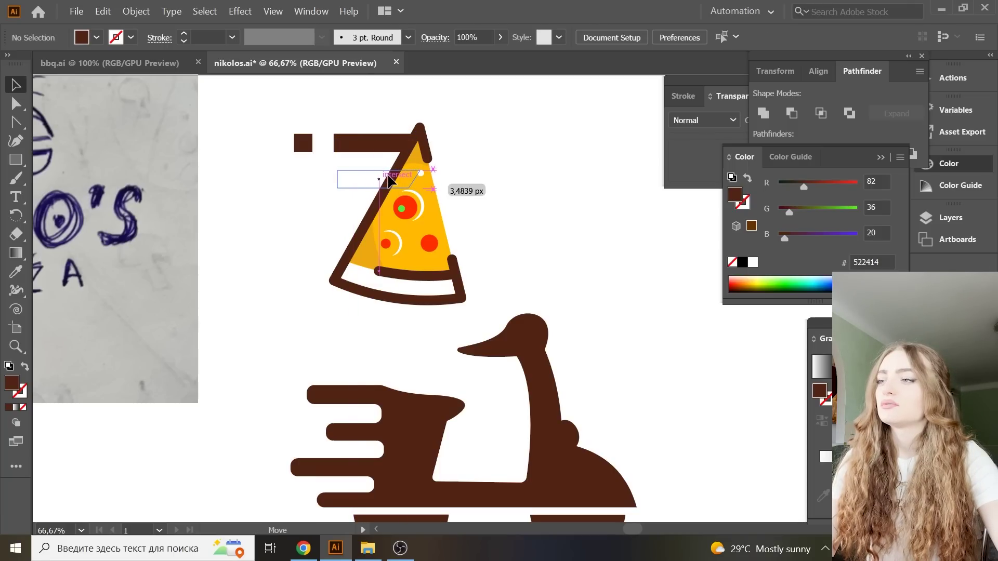
- Add further bars lower in the stack, ending with the longest at the bottom
{"action": "left_click", "coordinate": [303, 143]}
{"action": "mouse_move", "coordinate": [384, 181]}
{"action": "left_mouse_down"}
{"action": "mouse_move", "coordinate": [402, 174]}
{"action": "mouse_move", "coordinate": [333, 179]}
{"action": "left_mouse_up"}
{"action": "mouse_move", "coordinate": [307, 137]}
{"action": "left_mouse_down"}
{"action": "mouse_move", "coordinate": [277, 219]}
{"action": "mouse_move", "coordinate": [290, 246]}
{"action": "left_mouse_up"}
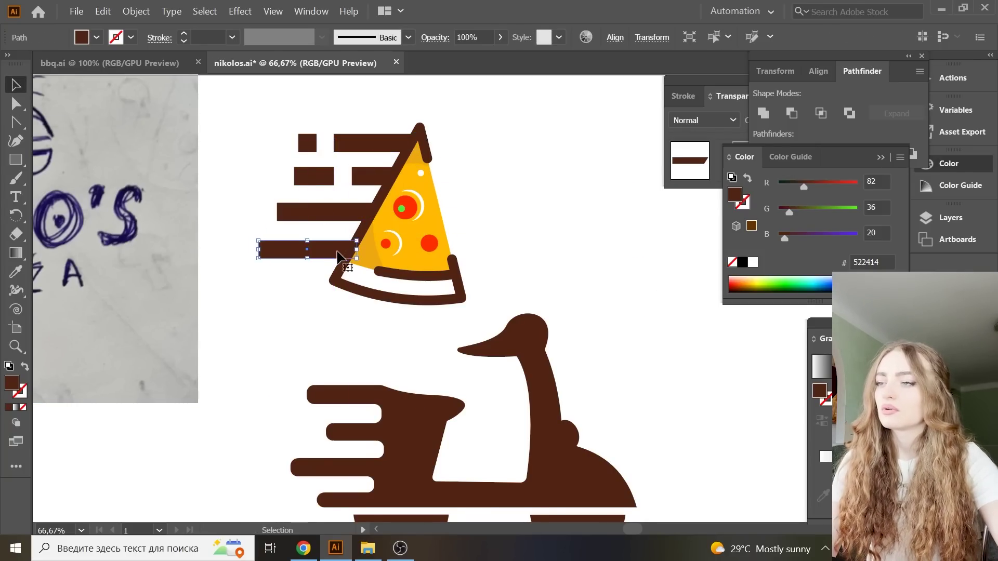
{"action": "left_click", "coordinate": [572, 218]}
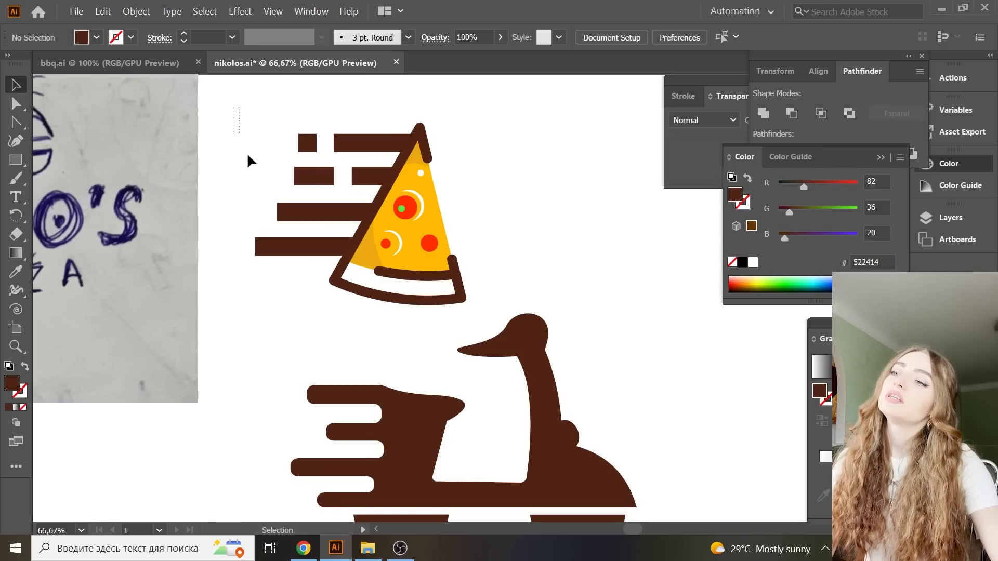
- Round the corners of all the speed bars into pill shapes with the live-corner widget
{"action": "left_click_drag", "start_coordinate": [325, 279], "coordinate": [326, 281]}
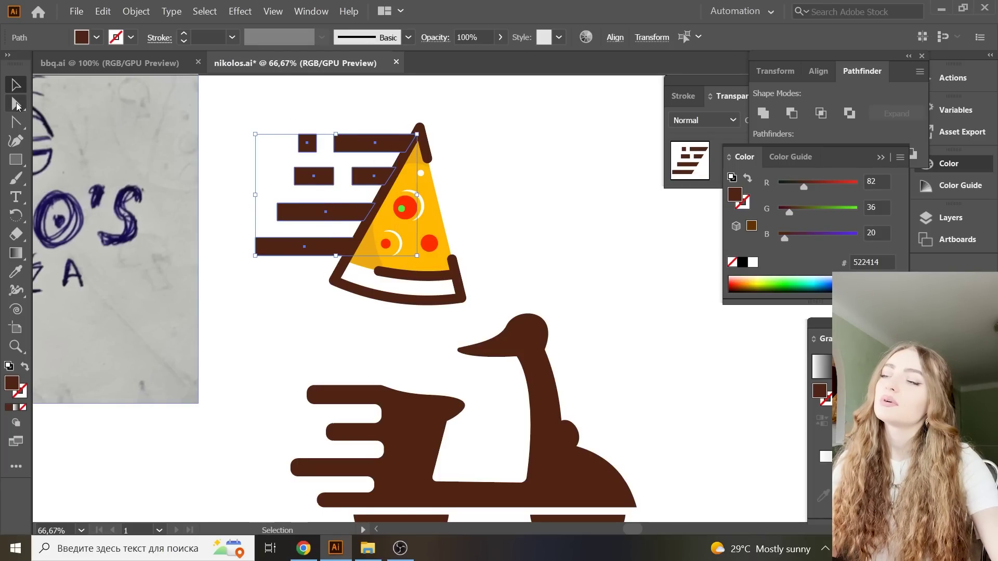
{"action": "left_click", "coordinate": [16, 105]}
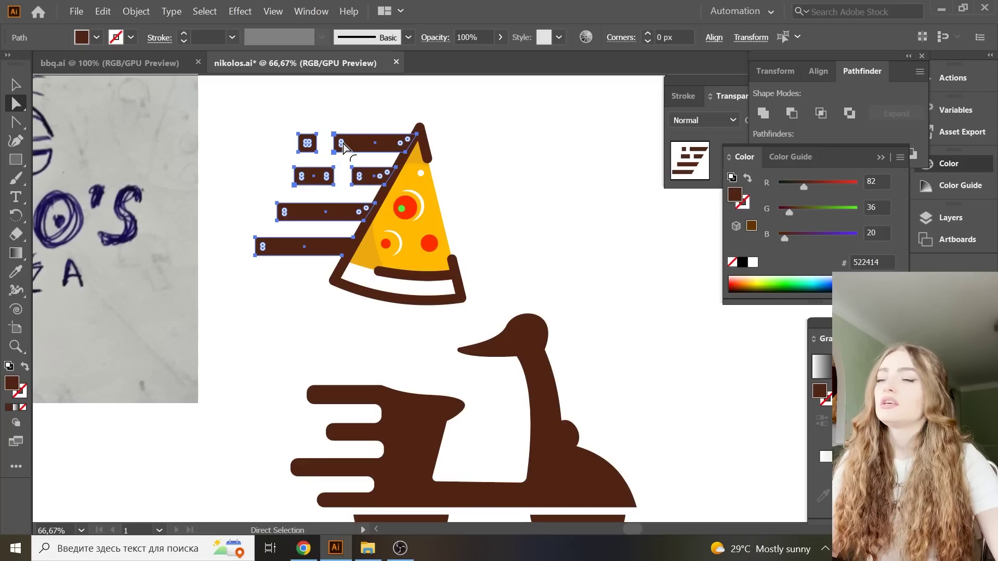
{"action": "left_click_drag", "start_coordinate": [343, 147], "coordinate": [383, 164]}
{"action": "key", "text": "v"}
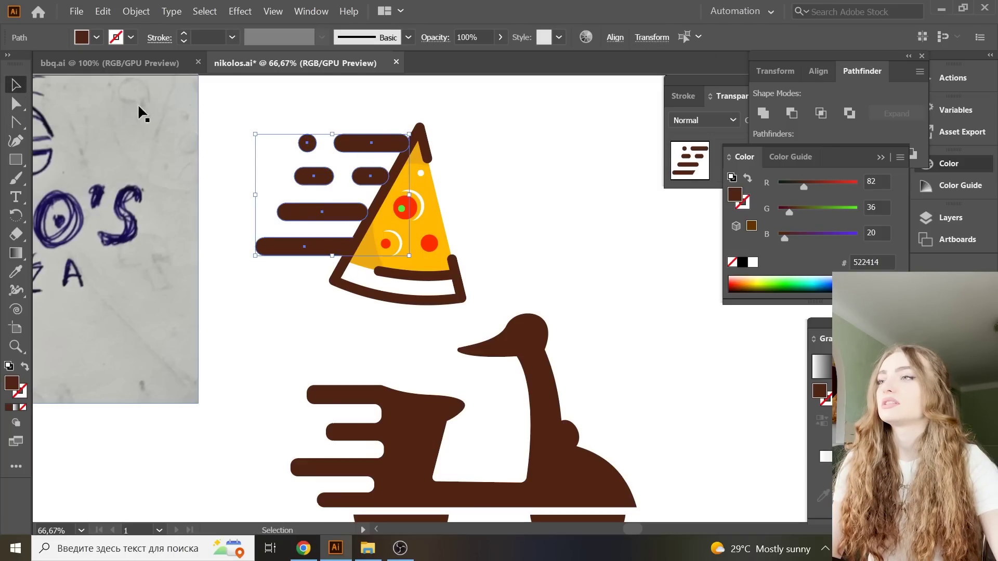
{"action": "left_click", "coordinate": [269, 113]}
- Thicken the pizza slice outline to an 18 pt stroke
{"action": "scroll", "coordinate": [460, 122], "scroll_direction": "up", "scroll_amount": 1}
{"action": "left_click", "coordinate": [409, 169]}
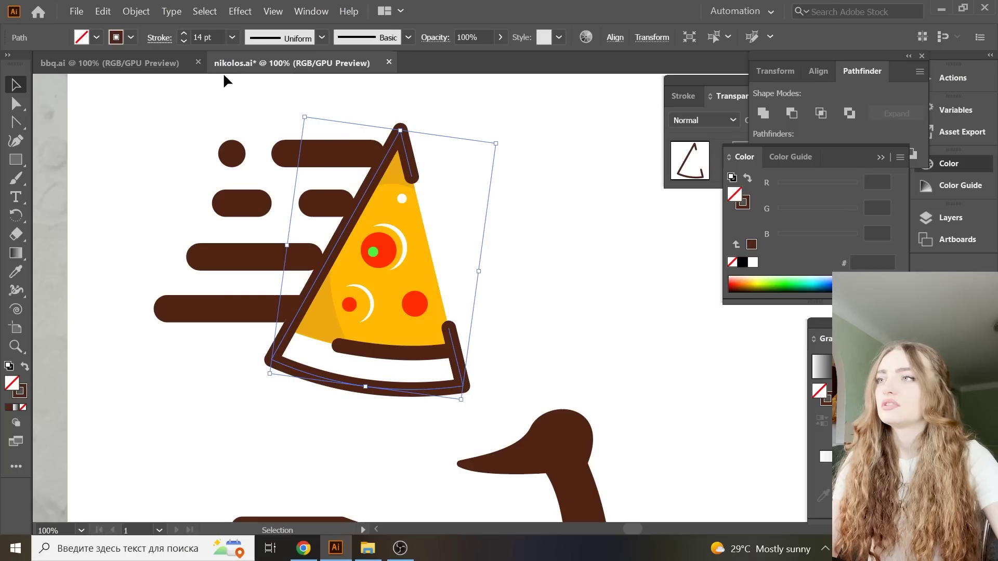
{"action": "left_click", "coordinate": [232, 37]}
{"action": "left_click", "coordinate": [265, 328]}
{"action": "type", "text": "18"}
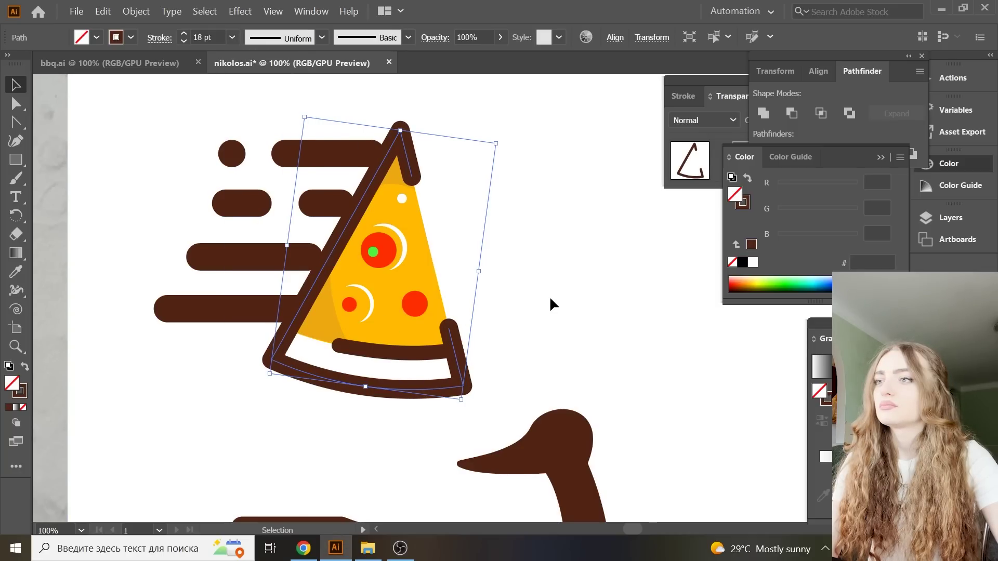
{"action": "left_click", "coordinate": [549, 300]}
- Drag the top speed bar's right-end anchor out to meet the slice edge
{"action": "scroll", "coordinate": [460, 245], "scroll_direction": "up", "scroll_amount": 1}
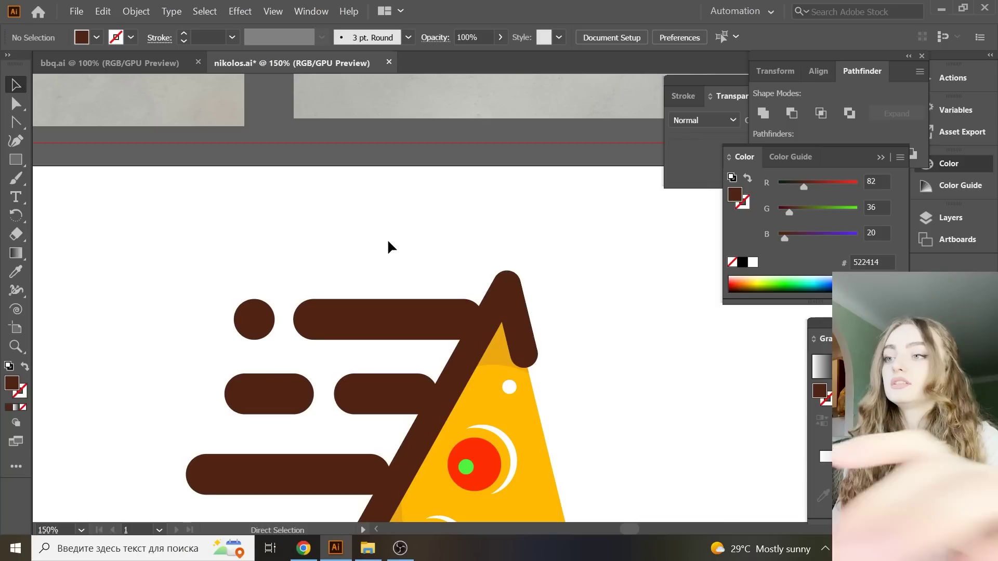
{"action": "left_click", "coordinate": [464, 306]}
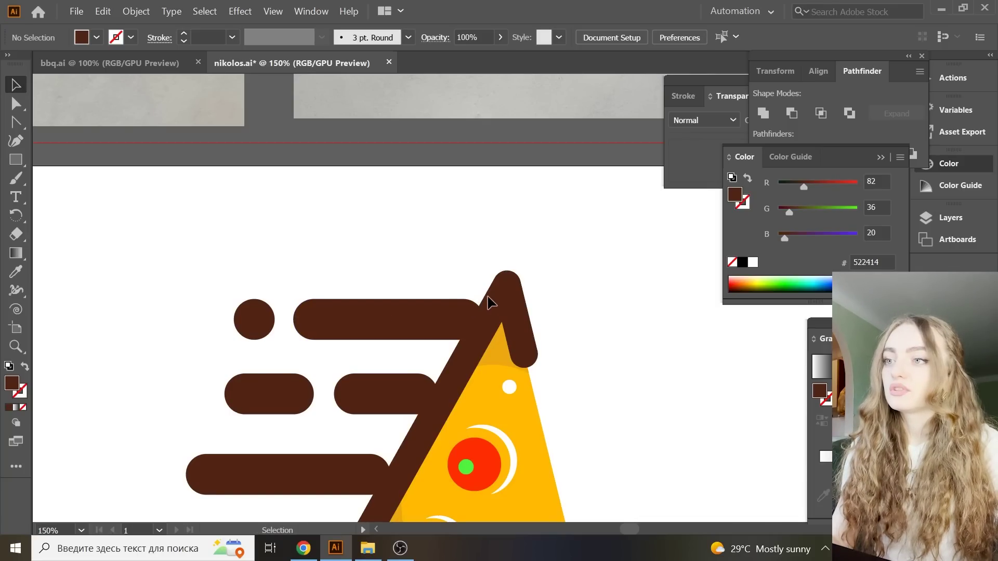
{"action": "key", "text": "a"}
{"action": "scroll", "coordinate": [383, 265], "scroll_direction": "down", "scroll_amount": 1}
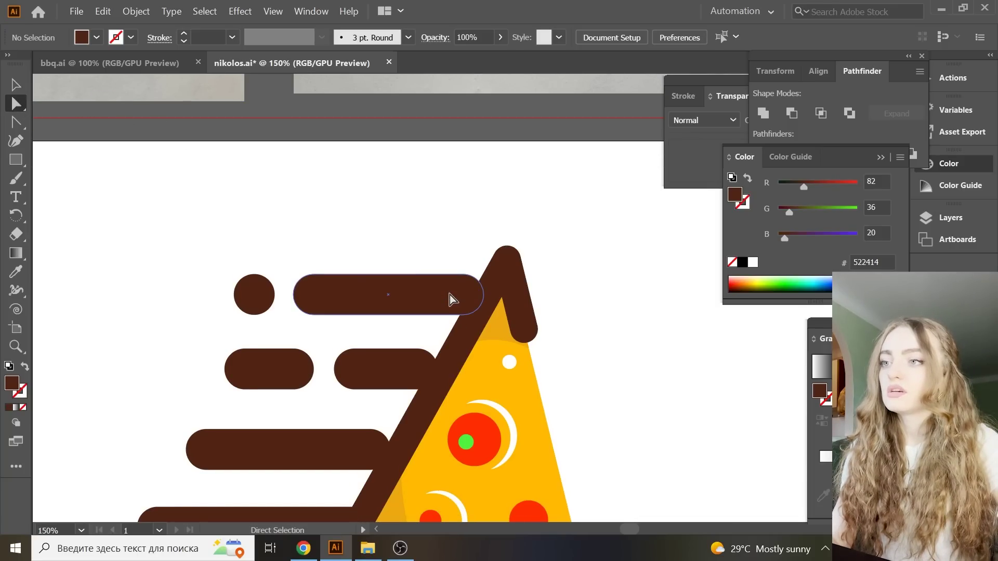
{"action": "left_click", "coordinate": [453, 299]}
{"action": "left_click", "coordinate": [466, 282]}
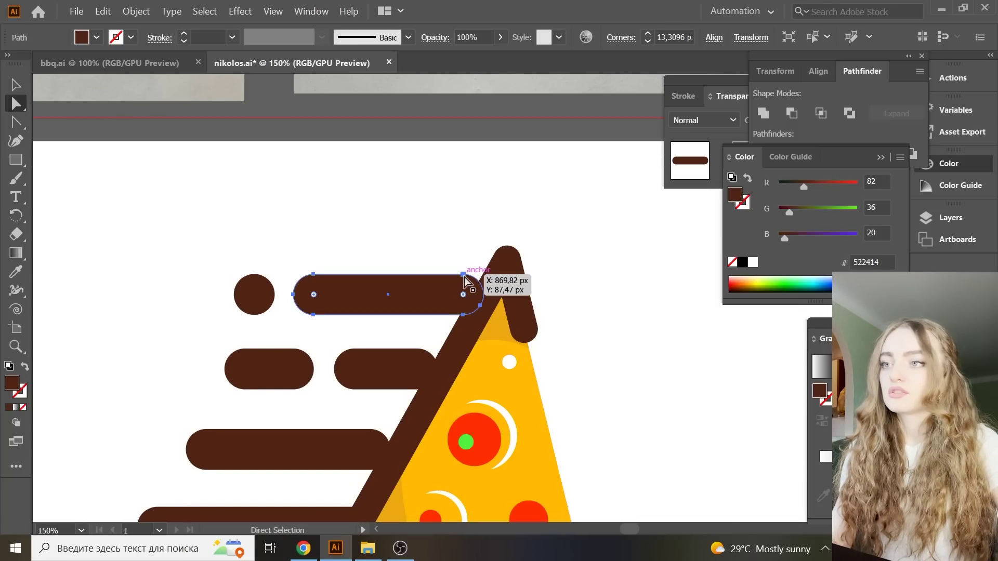
{"action": "left_click_drag", "start_coordinate": [467, 286], "coordinate": [508, 281]}
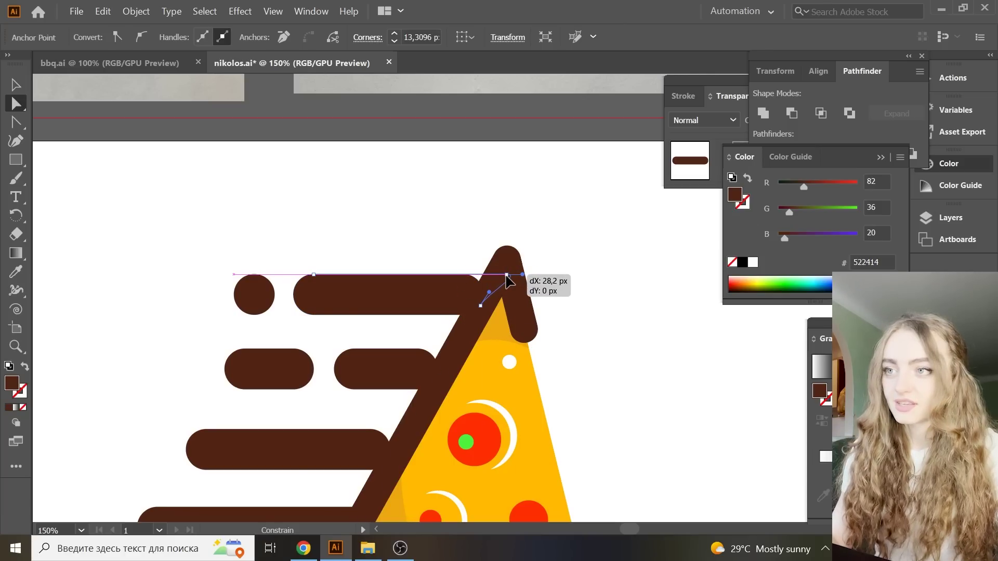
{"action": "left_click", "coordinate": [627, 308]}
- Slant the other speed bars' right ends and tuck their corners under the pizza stroke
{"action": "scroll", "coordinate": [627, 308], "scroll_direction": "down", "scroll_amount": 2}
{"action": "left_click", "coordinate": [375, 314]}
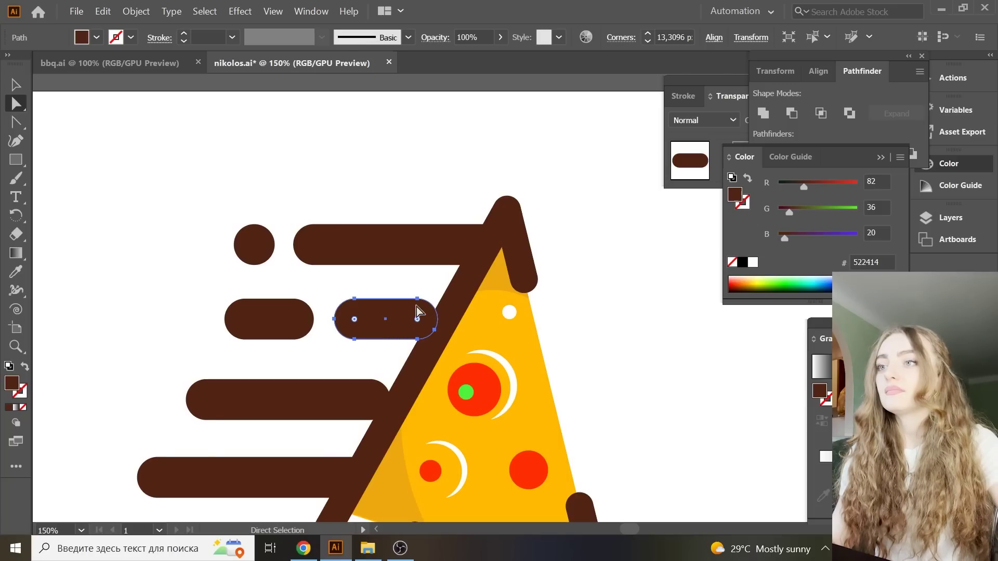
{"action": "left_click_drag", "start_coordinate": [417, 299], "coordinate": [460, 301]}
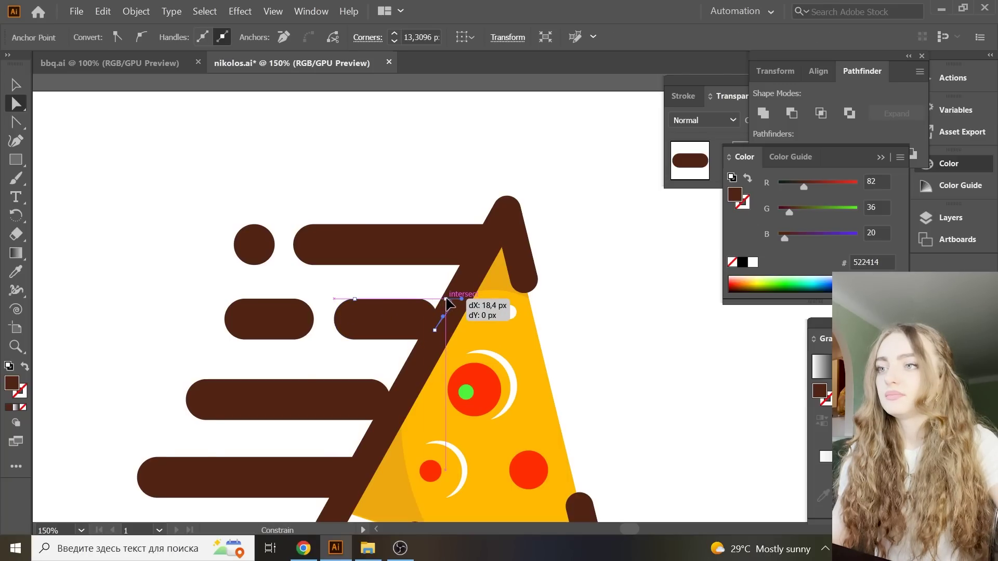
{"action": "left_click_drag", "start_coordinate": [417, 340], "coordinate": [437, 339]}
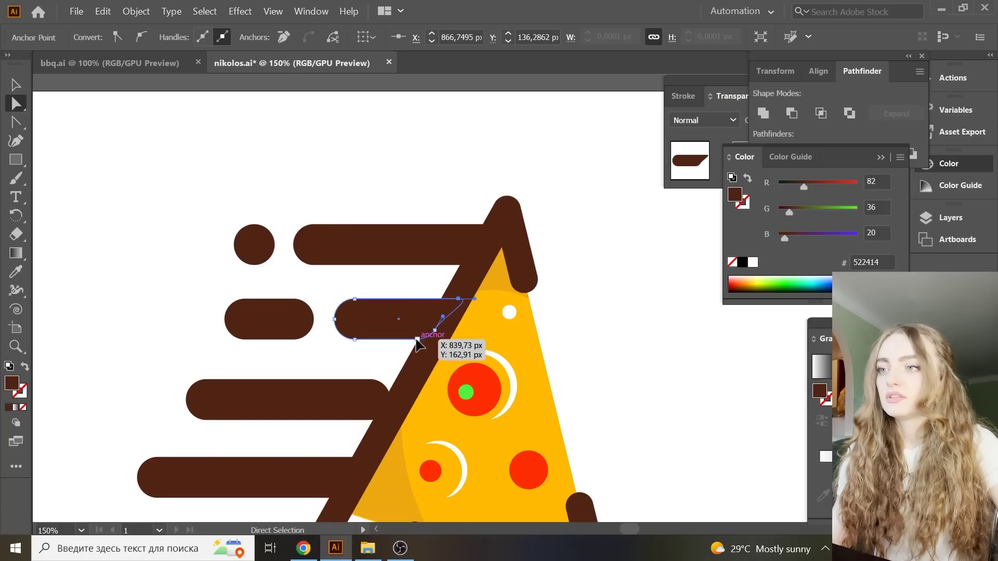
{"action": "scroll", "coordinate": [521, 336], "scroll_direction": "down", "scroll_amount": 3}
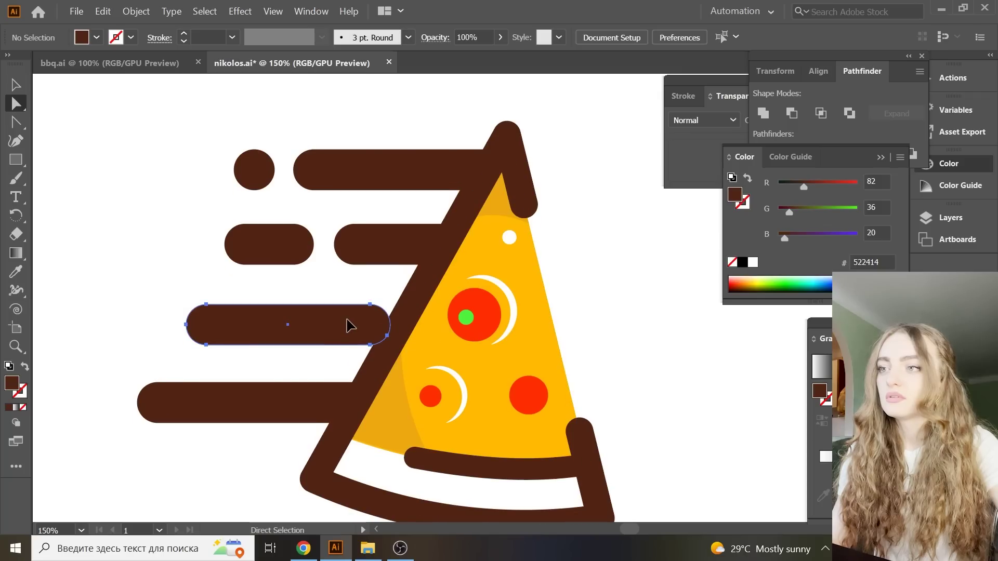
{"action": "left_click_drag", "start_coordinate": [370, 305], "coordinate": [409, 305]}
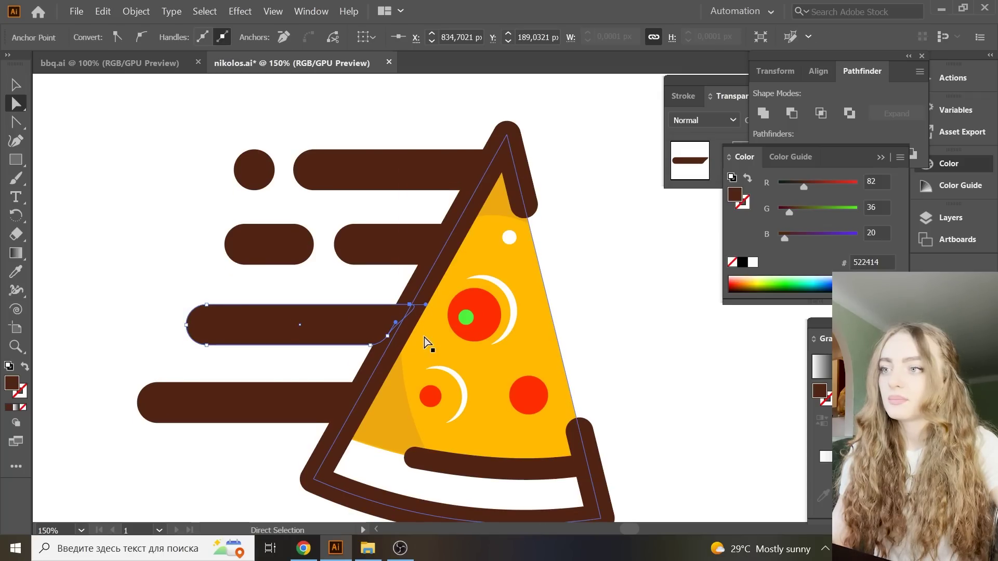
{"action": "left_click", "coordinate": [644, 305]}
{"action": "scroll", "coordinate": [644, 306], "scroll_direction": "down", "scroll_amount": 2}
{"action": "left_click", "coordinate": [358, 278]}
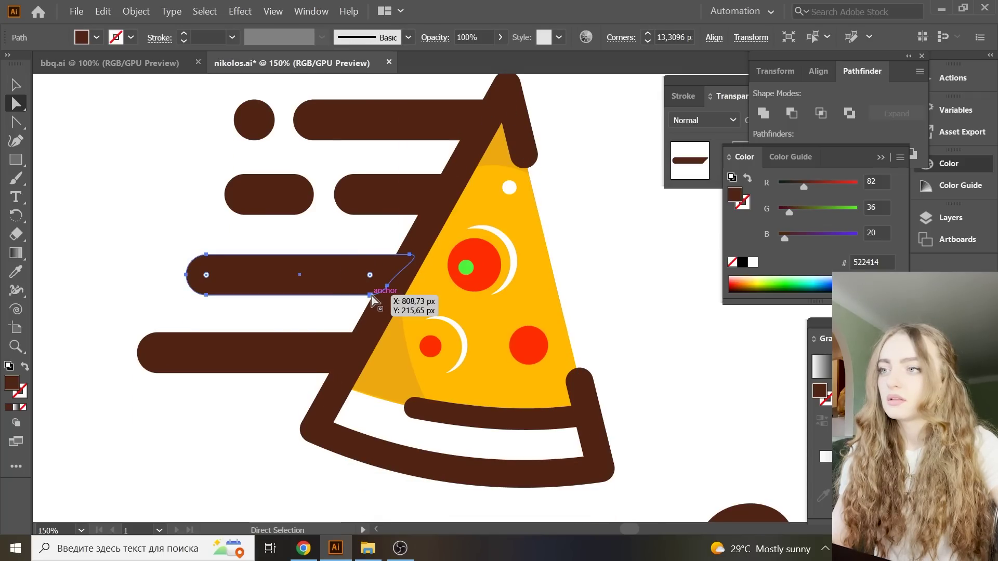
{"action": "left_click_drag", "start_coordinate": [372, 300], "coordinate": [385, 296]}
{"action": "left_click", "coordinate": [657, 279]}
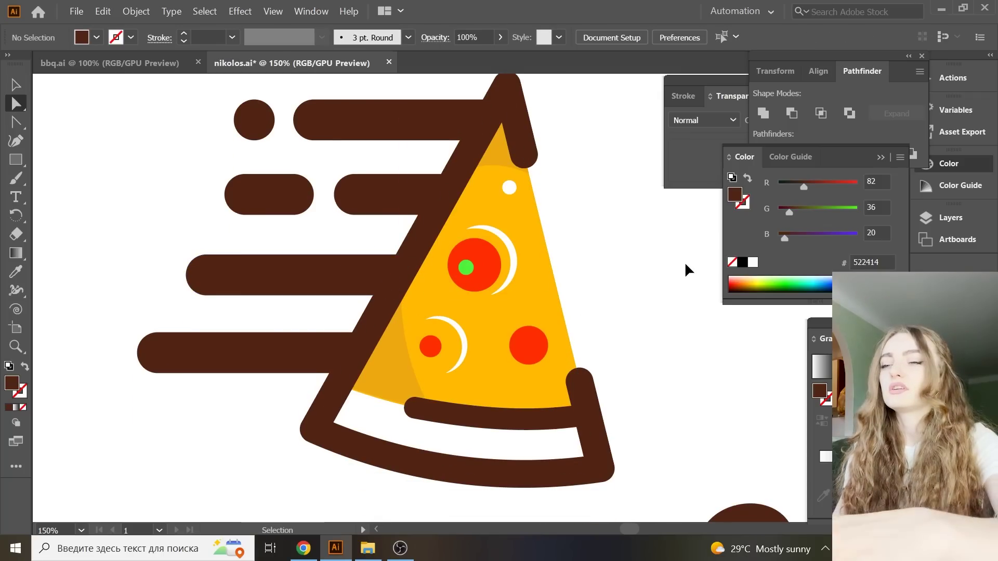
{"action": "key", "text": "ctrl+minus"}
{"action": "key", "text": "ctrl+minus"}
{"action": "key", "text": "ctrl+minus"}
- Copy the small speed bar out to the right of the logo
{"action": "key", "text": "v"}
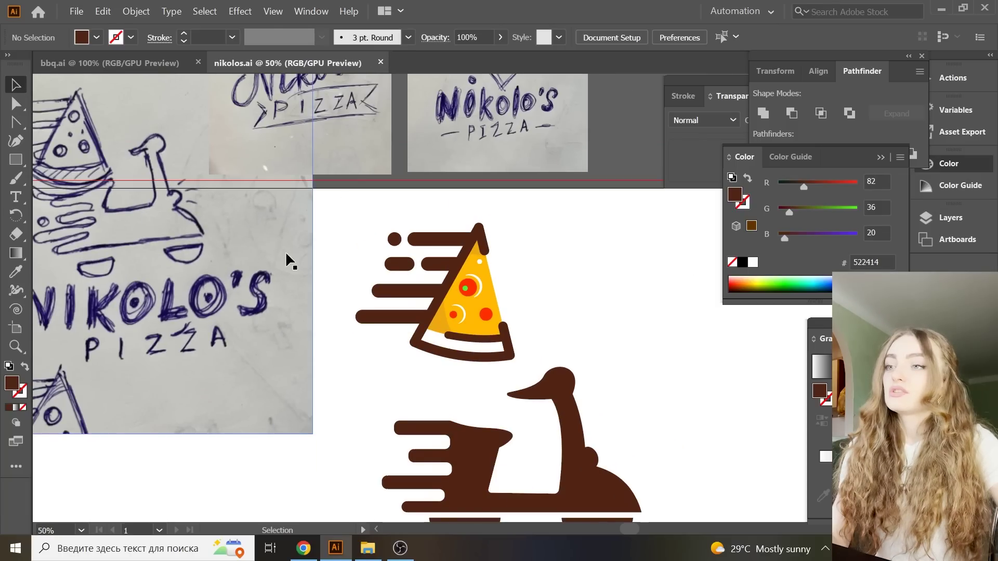
{"action": "left_click", "coordinate": [409, 267]}
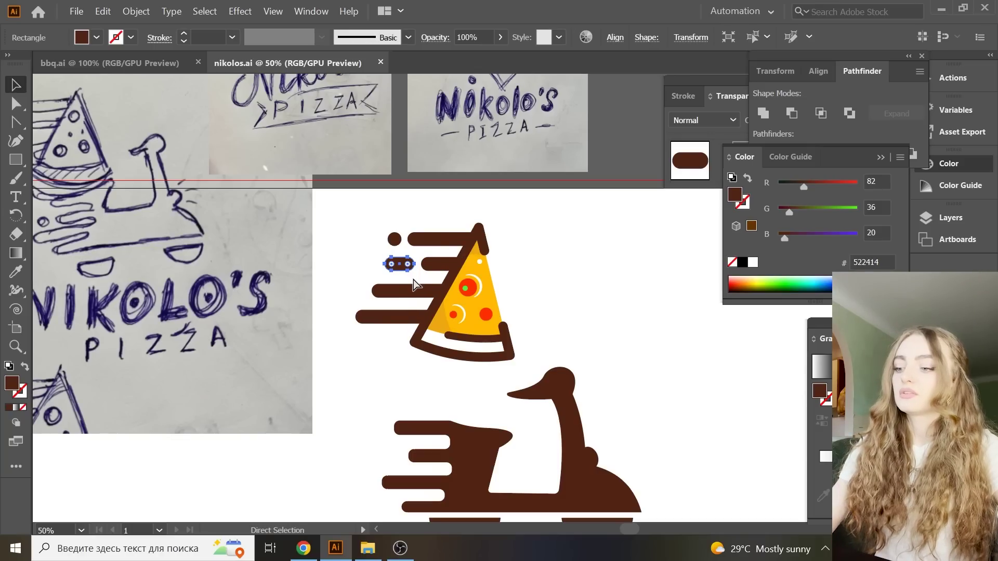
{"action": "left_click", "coordinate": [416, 263]}
{"action": "left_click_drag", "start_coordinate": [410, 265], "coordinate": [552, 267]}
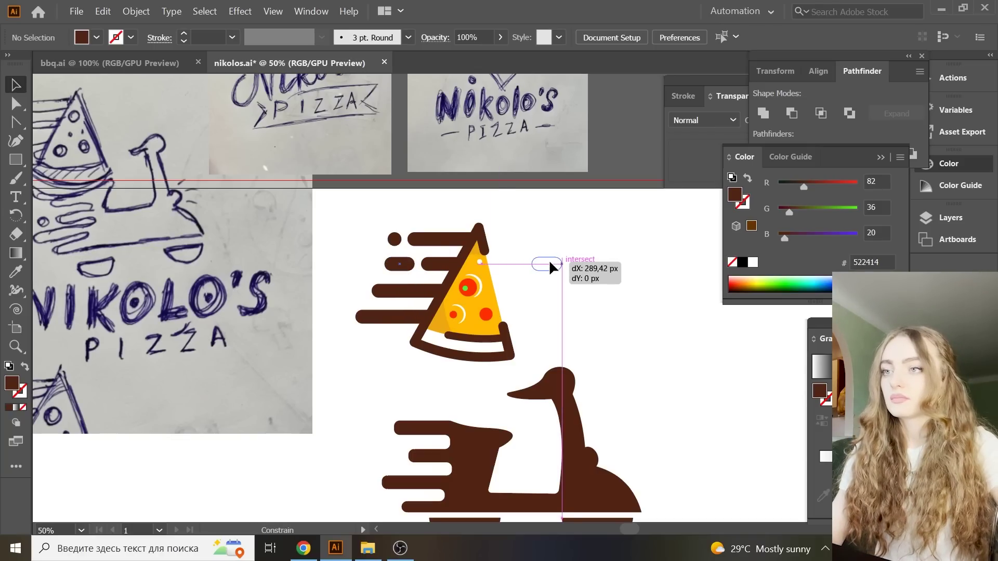
{"action": "key", "text": "ctrl+plus"}
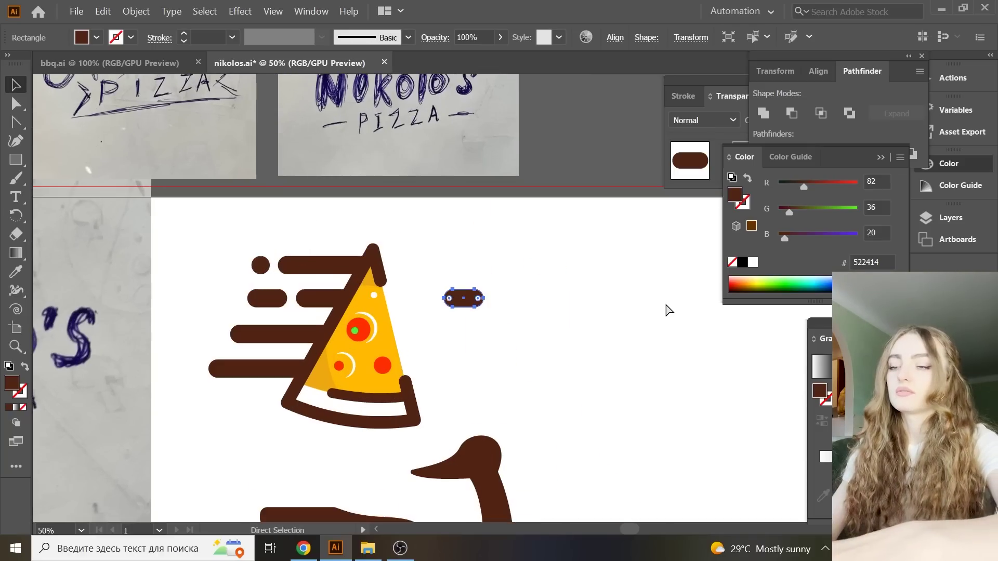
{"action": "key", "text": "ctrl+plus"}
{"action": "key", "text": "ctrl+plus"}
{"action": "left_click", "coordinate": [666, 307]}
- Duplicate and overlap the rounded pieces, lining them up for splitting
{"action": "left_click_drag", "start_coordinate": [487, 310], "coordinate": [528, 310]}
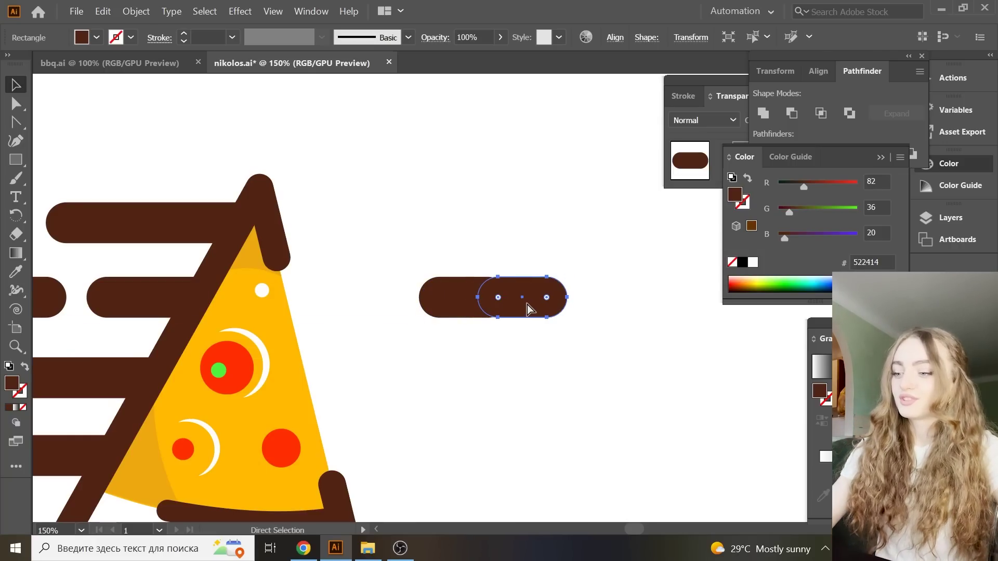
{"action": "left_click_drag", "start_coordinate": [498, 298], "coordinate": [421, 307]}
{"action": "left_click", "coordinate": [568, 267]}
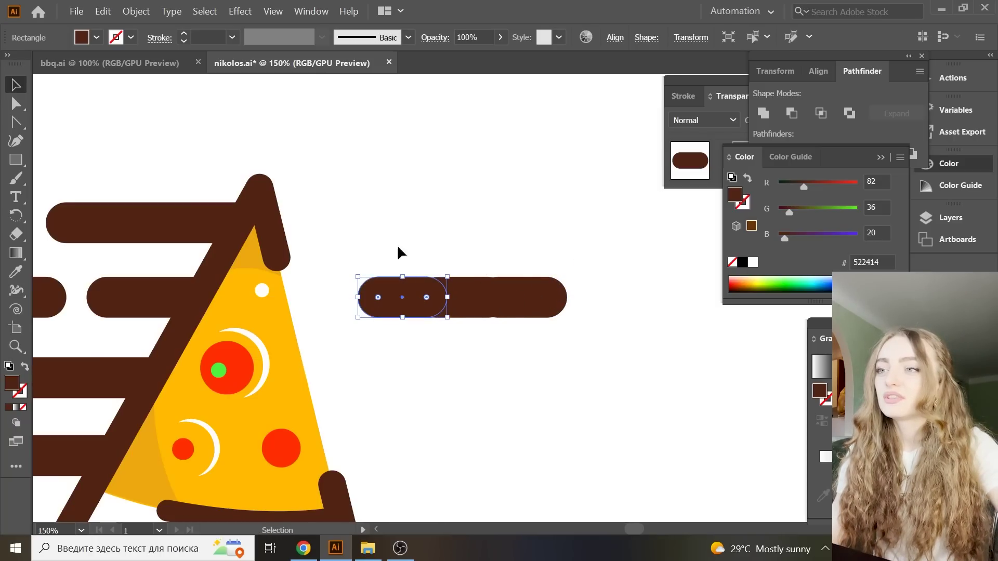
{"action": "left_click_drag", "start_coordinate": [362, 235], "coordinate": [561, 357]}
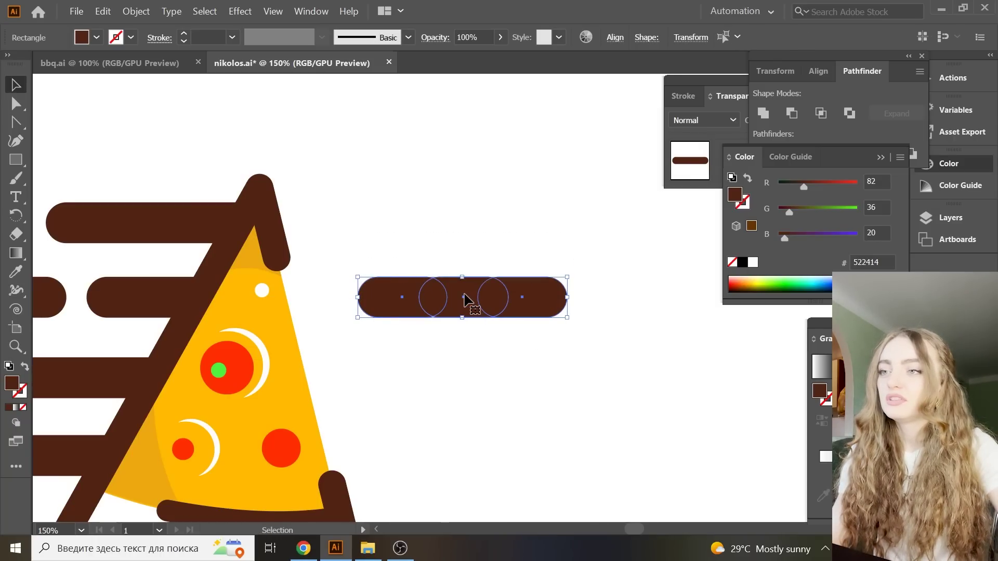
{"action": "left_click", "coordinate": [558, 374]}
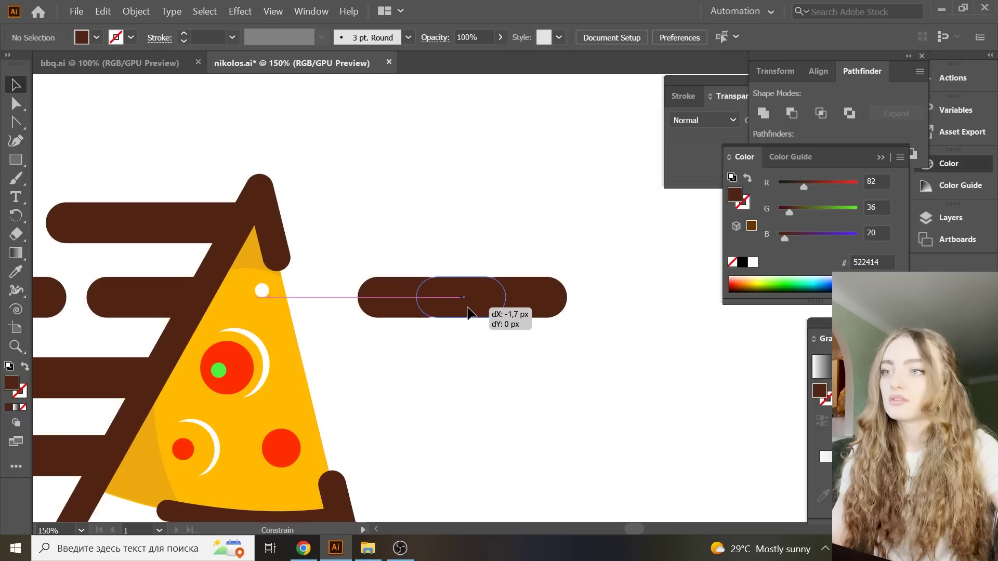
{"action": "left_click", "coordinate": [479, 314]}
{"action": "left_click_drag", "start_coordinate": [595, 366], "coordinate": [390, 207]}
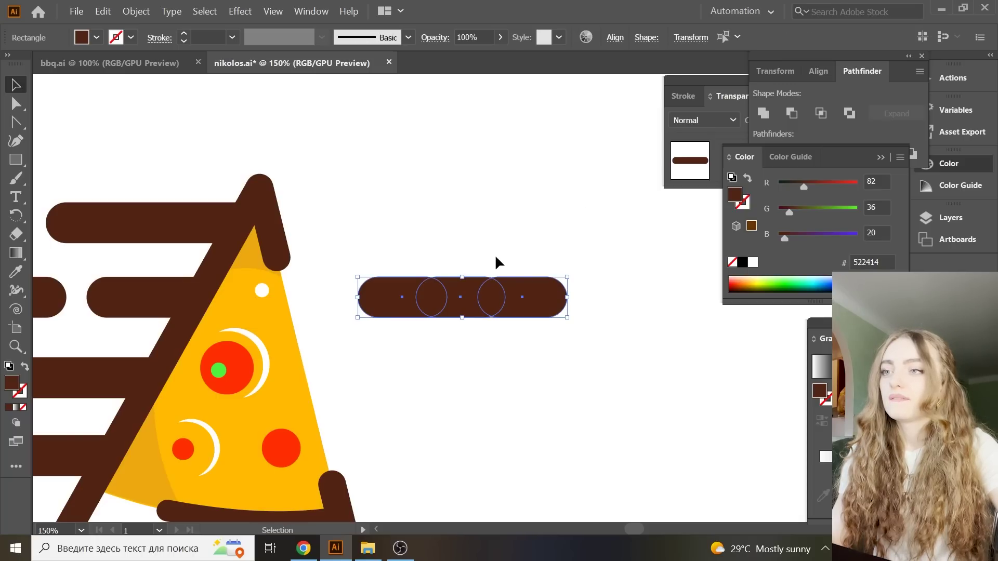
{"action": "left_click_drag", "start_coordinate": [530, 298], "coordinate": [525, 300]}
{"action": "left_click_drag", "start_coordinate": [575, 358], "coordinate": [413, 238]}
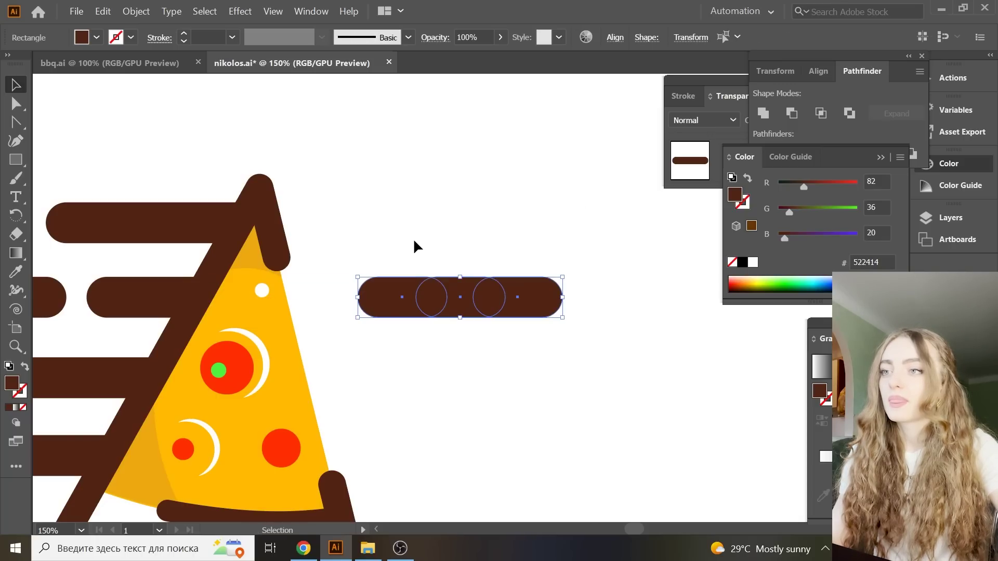
- Divide the overlap with Pathfinder, ungroup, and delete all but the hourglass middle
{"action": "left_click", "coordinate": [780, 131]}
{"action": "left_click", "coordinate": [765, 154]}
{"action": "right_click", "coordinate": [545, 236]}
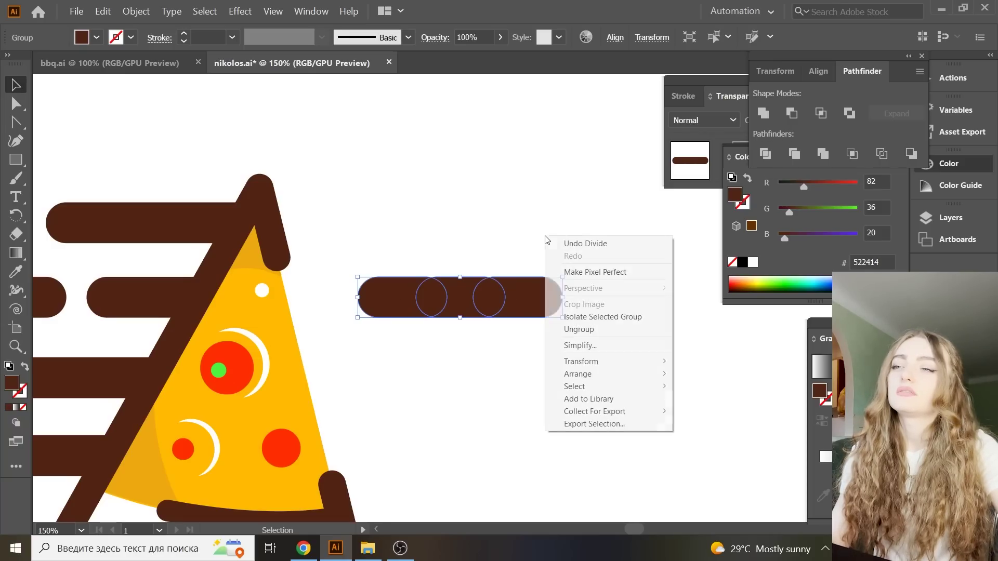
{"action": "left_click", "coordinate": [575, 331]}
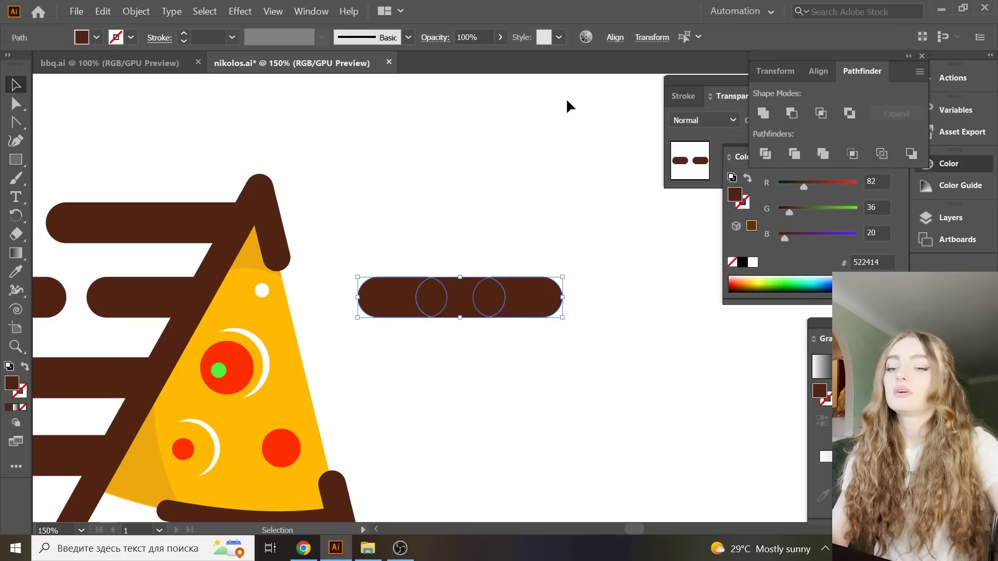
{"action": "key", "text": "Delete"}
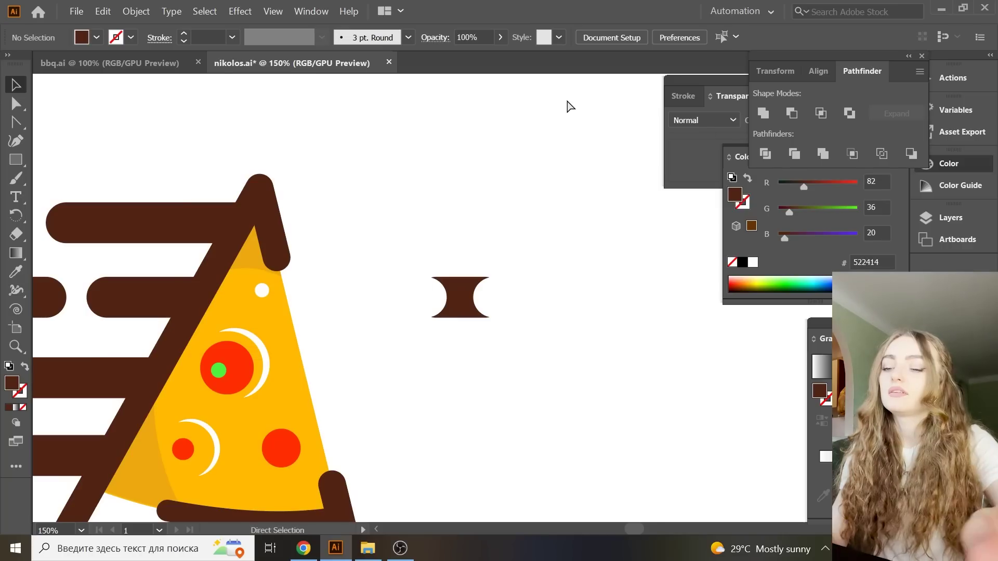
{"action": "key", "text": "ctrl+minus"}
{"action": "key", "text": "ctrl+minus"}
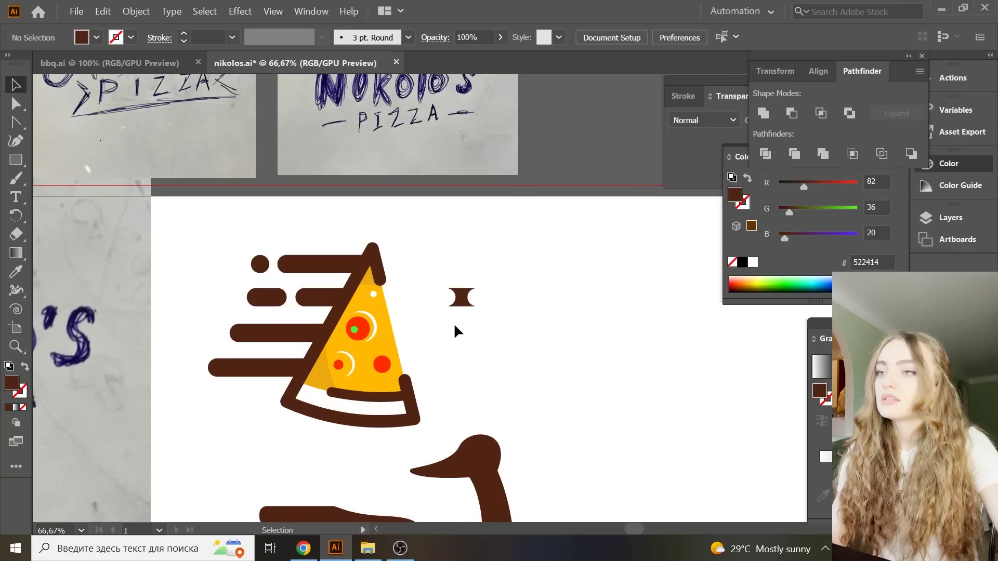
- Move the hourglass piece into the gap between the speed bars and fit its height
{"action": "left_click_drag", "start_coordinate": [462, 304], "coordinate": [275, 359]}
{"action": "key", "text": "ctrl+plus"}
{"action": "key", "text": "ctrl+plus"}
{"action": "key", "text": "ctrl+plus"}
{"action": "key", "text": "ctrl+plus"}
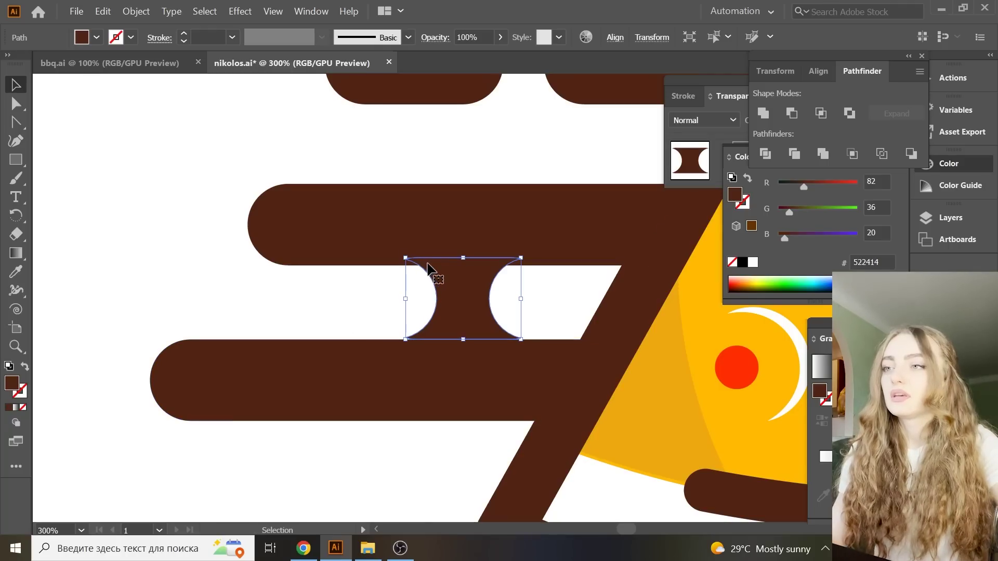
{"action": "left_click_drag", "start_coordinate": [467, 259], "coordinate": [466, 264]}
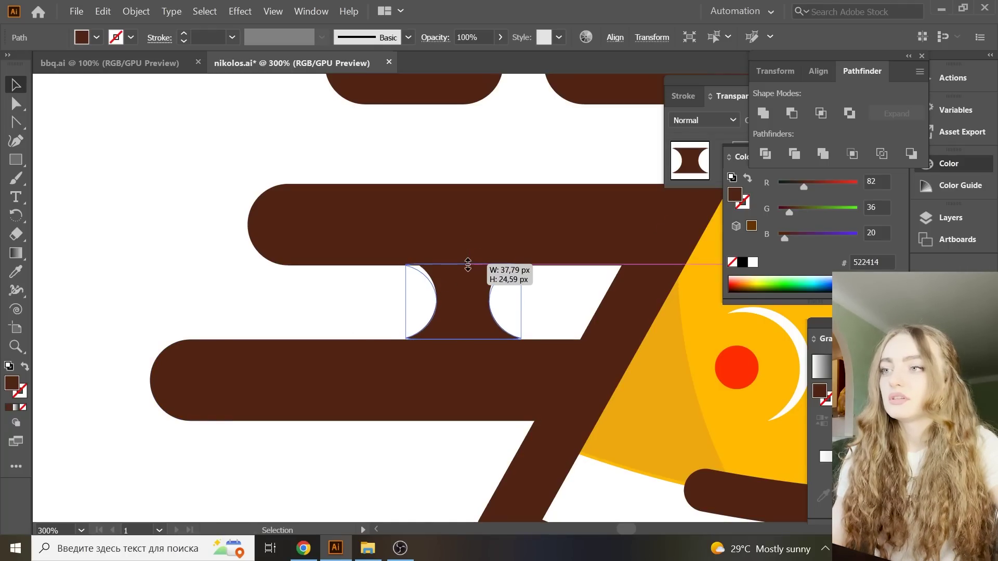
{"action": "left_click", "coordinate": [523, 286]}
{"action": "left_click_drag", "start_coordinate": [486, 307], "coordinate": [486, 309]}
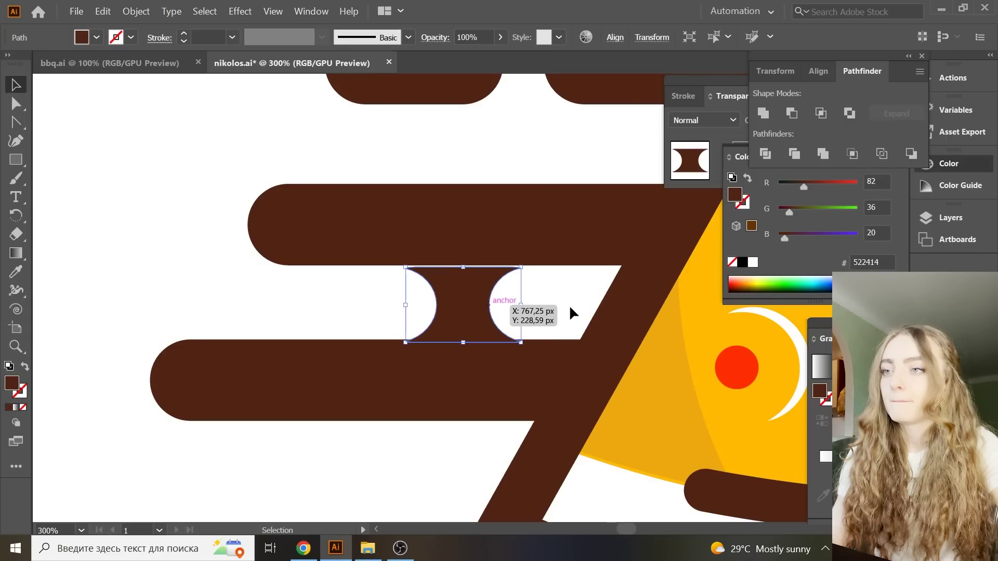
{"action": "left_click_drag", "start_coordinate": [464, 277], "coordinate": [467, 264]}
{"action": "left_click", "coordinate": [462, 279]}
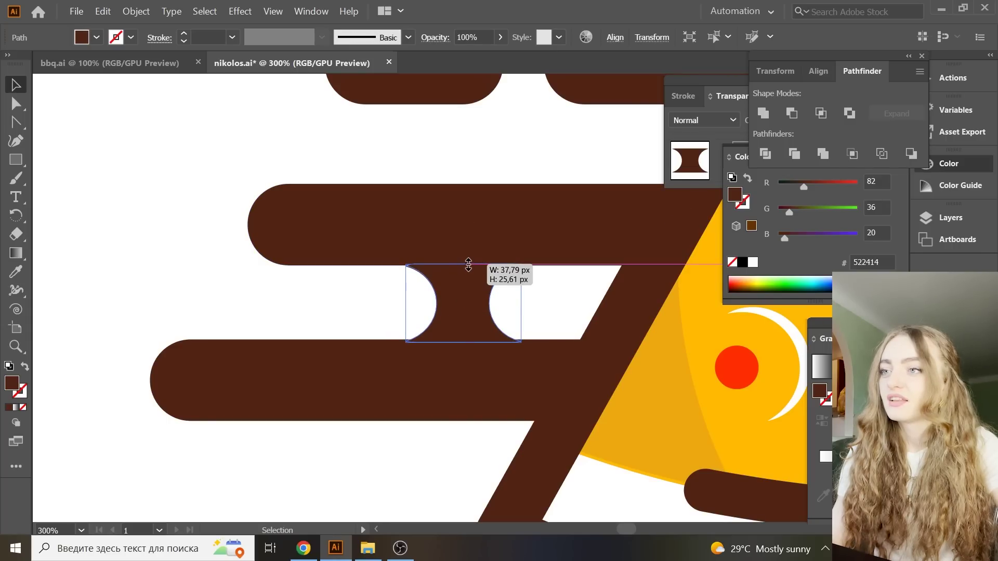
{"action": "left_click", "coordinate": [372, 297]}
{"action": "scroll", "coordinate": [372, 298], "scroll_direction": "up", "scroll_amount": 1}
- Unite the hourglass with the upper and lower bars, then smooth the connector's side curves
{"action": "left_click", "coordinate": [447, 335]}
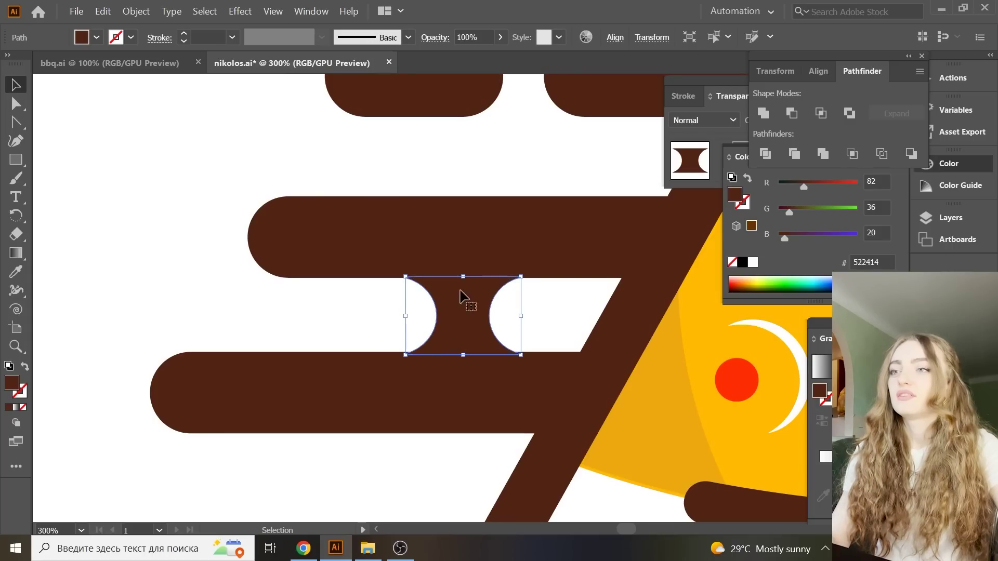
{"action": "left_click", "coordinate": [468, 263], "text": "shift"}
{"action": "left_click", "coordinate": [470, 406], "text": "shift"}
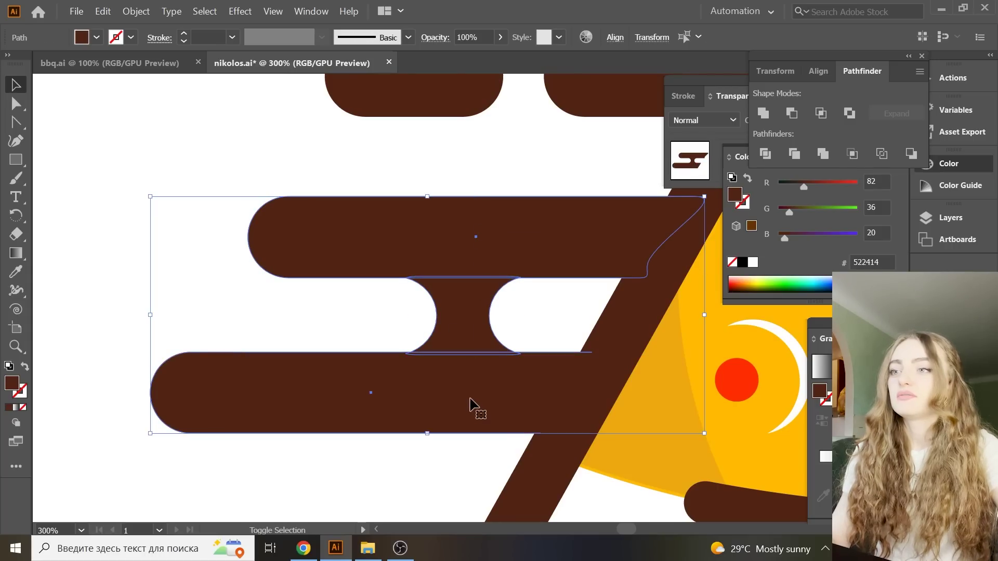
{"action": "left_click", "coordinate": [762, 113]}
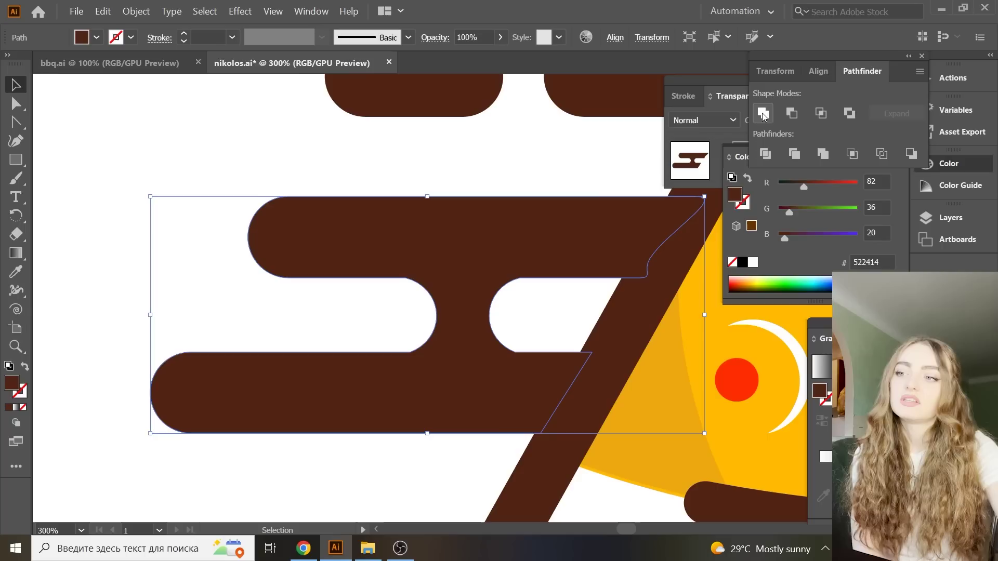
{"action": "left_click", "coordinate": [16, 104]}
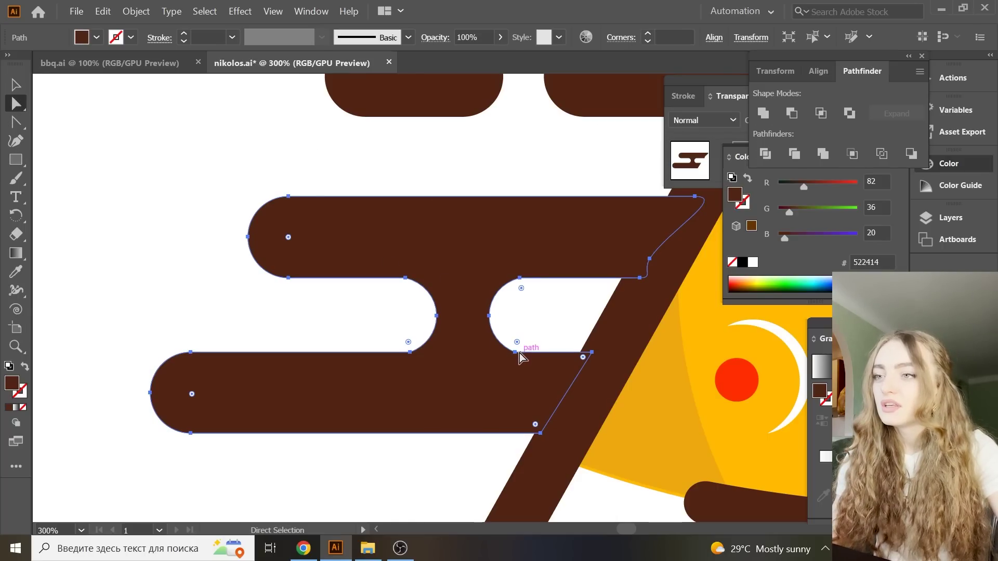
{"action": "left_click_drag", "start_coordinate": [521, 357], "coordinate": [527, 353]}
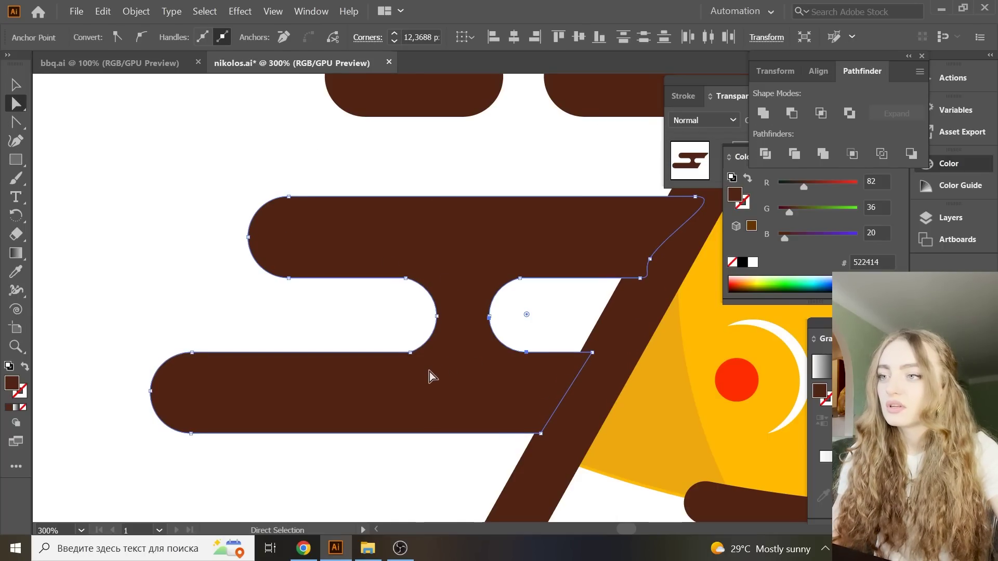
{"action": "left_click_drag", "start_coordinate": [410, 353], "coordinate": [398, 353]}
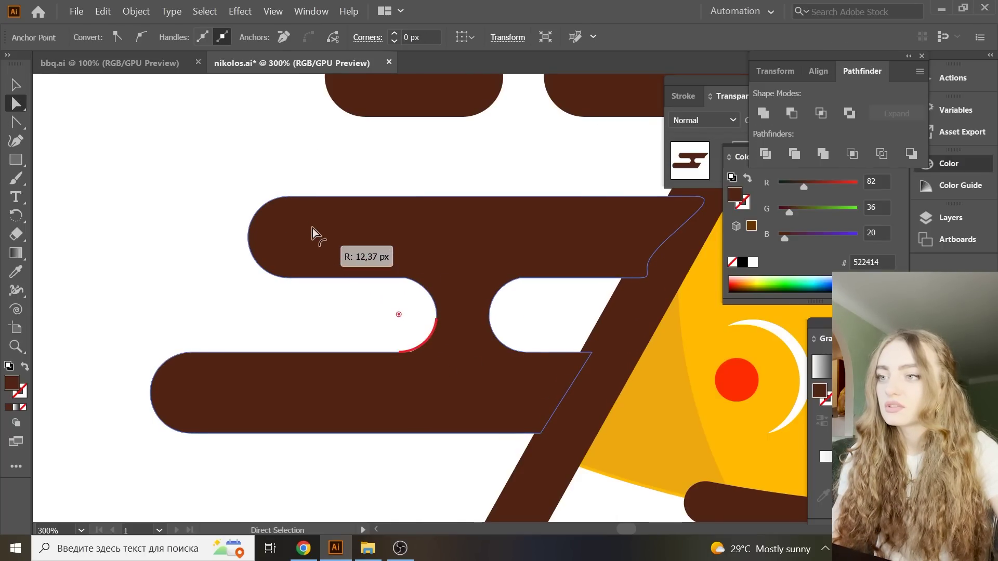
{"action": "key", "text": "v"}
{"action": "scroll", "coordinate": [572, 205], "scroll_direction": "down", "scroll_amount": 5}
{"action": "scroll", "coordinate": [572, 206], "scroll_direction": "down", "scroll_amount": 1}
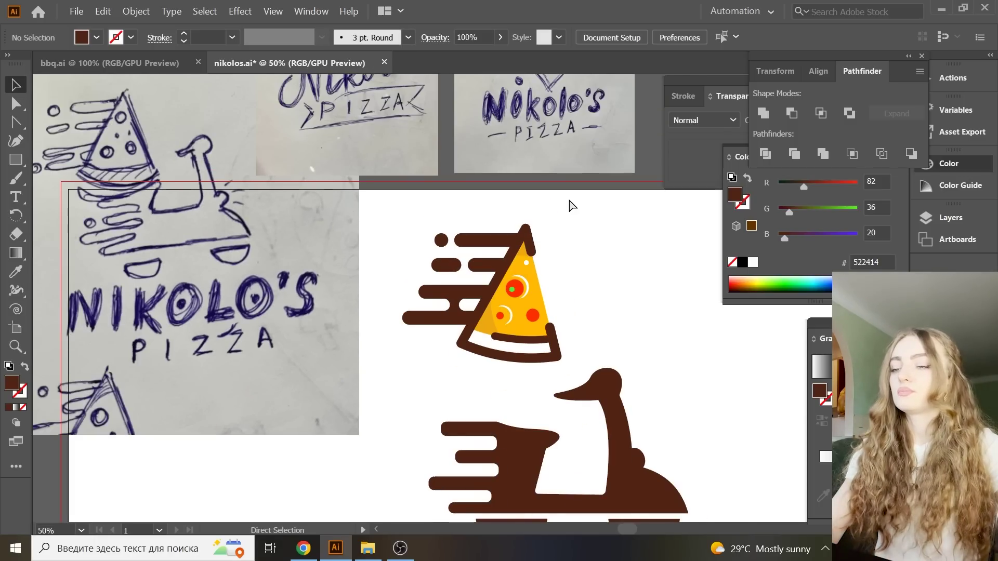
- Save the document and move the pizza slice down toward the scooter
{"action": "key", "text": "ctrl+s"}
{"action": "scroll", "coordinate": [574, 213], "scroll_direction": "down", "scroll_amount": 2}
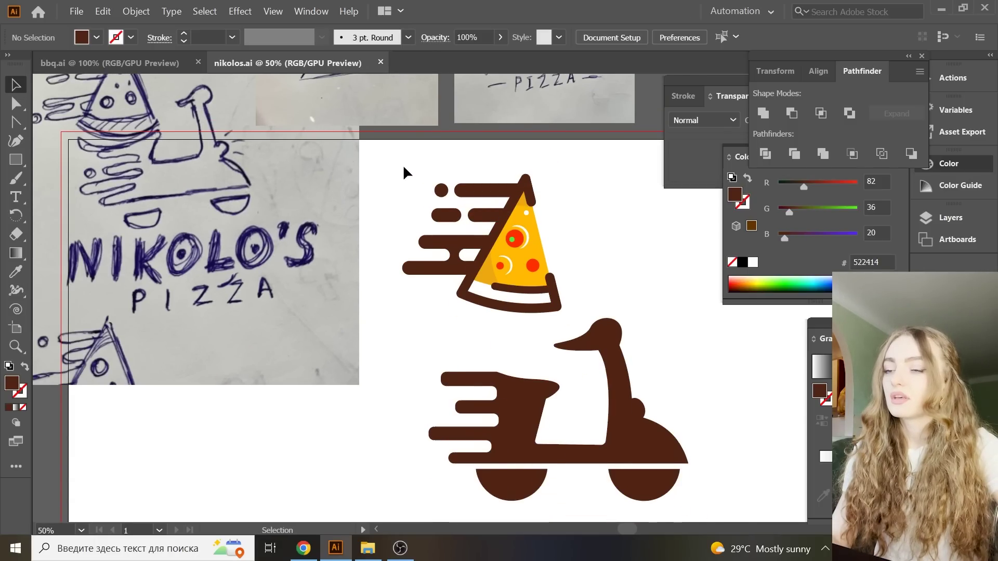
{"action": "left_click", "coordinate": [556, 311]}
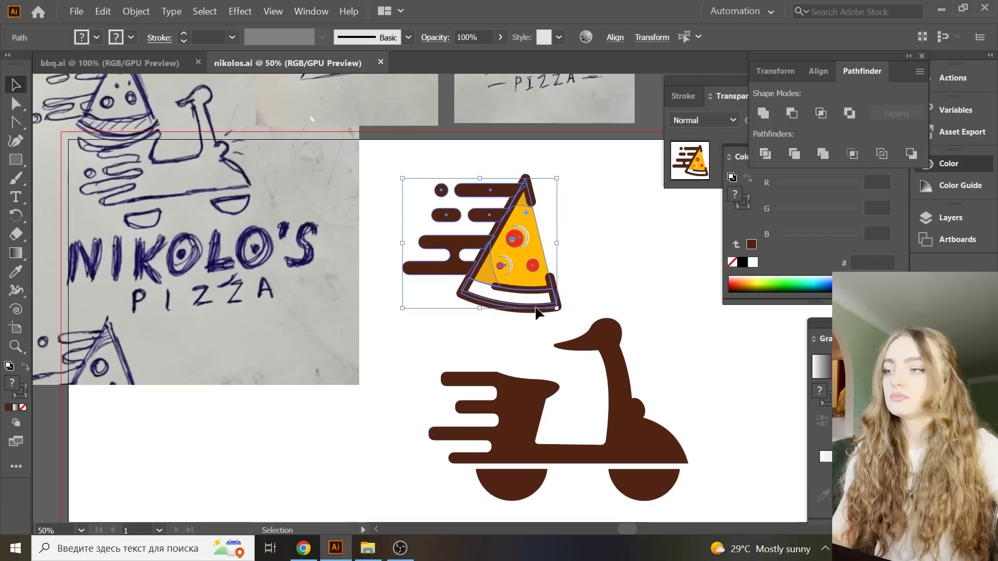
{"action": "mouse_move", "coordinate": [536, 315]}
{"action": "left_mouse_down"}
{"action": "mouse_move", "coordinate": [529, 336]}
{"action": "mouse_move", "coordinate": [545, 370]}
{"action": "left_mouse_up"}
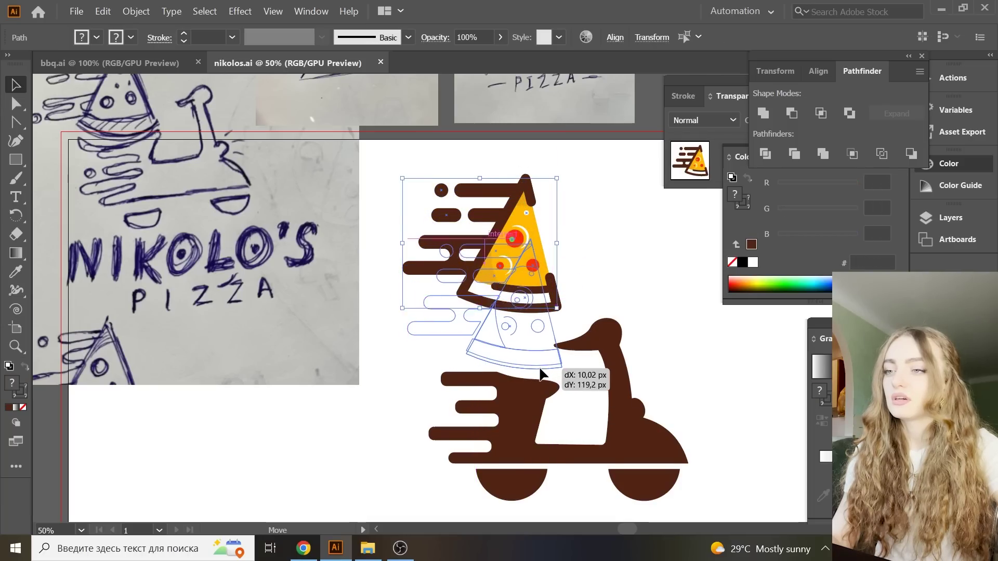
{"action": "mouse_move", "coordinate": [544, 370]}
{"action": "left_mouse_down"}
{"action": "mouse_move", "coordinate": [549, 384]}
{"action": "mouse_move", "coordinate": [523, 311]}
{"action": "left_mouse_up"}
{"action": "left_click", "coordinate": [641, 299]}
- Move the rear wheel out to the left and select scooter body anchors
{"action": "scroll", "coordinate": [632, 364], "scroll_direction": "down", "scroll_amount": 2}
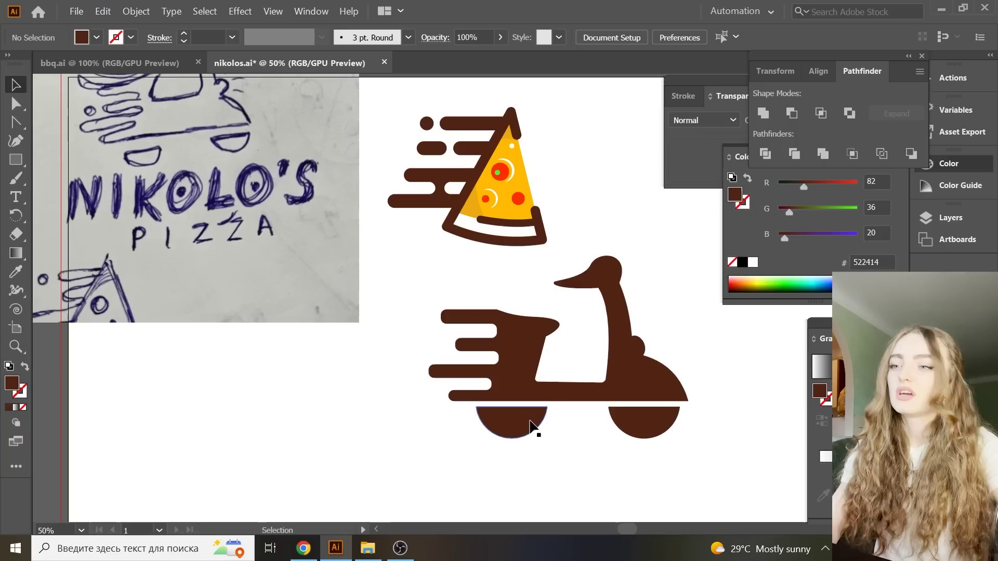
{"action": "left_click_drag", "start_coordinate": [521, 430], "coordinate": [391, 428]}
{"action": "key", "text": "a"}
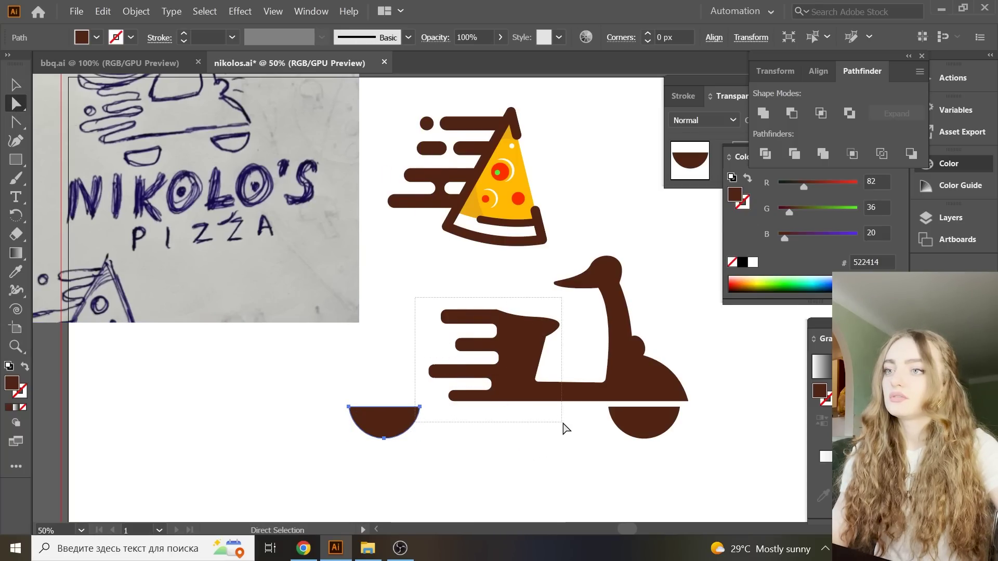
{"action": "left_click_drag", "start_coordinate": [502, 407], "coordinate": [572, 429]}
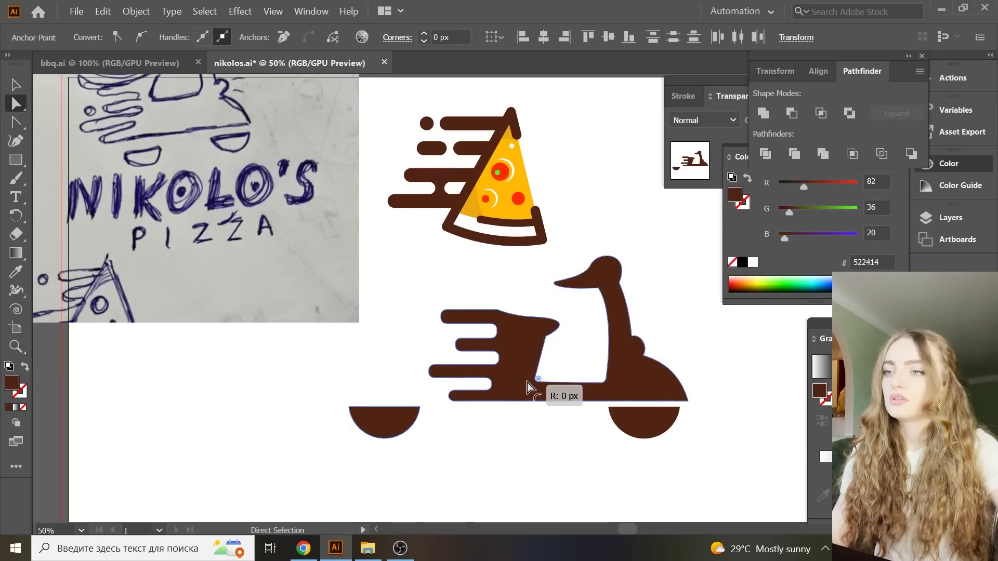
{"action": "key", "text": "ctrl"}
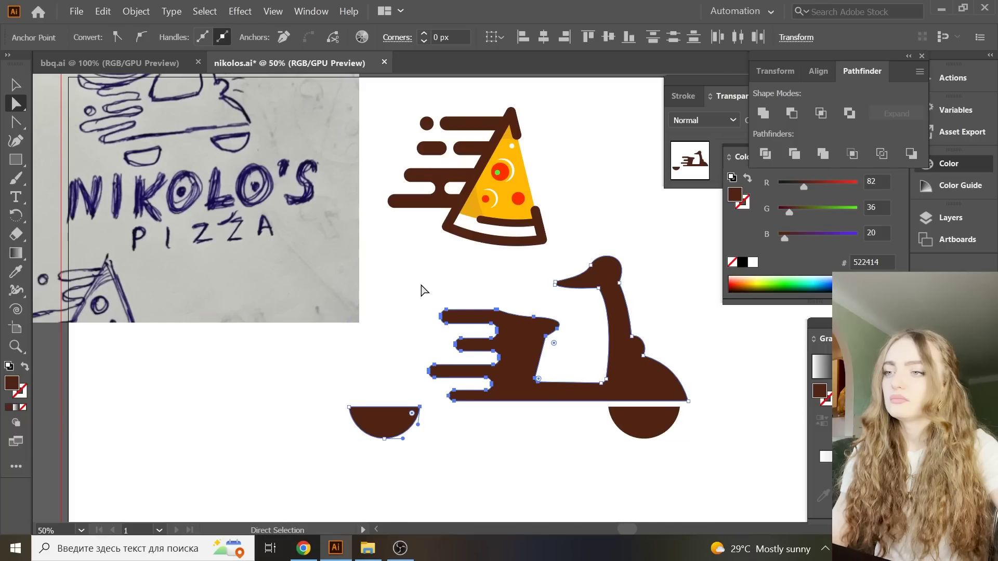
{"action": "left_click_drag", "start_coordinate": [421, 289], "coordinate": [539, 468]}
- Shift the wheel further left, select the scooter's left anchors, and copy a wheel underneath
{"action": "left_click_drag", "start_coordinate": [396, 435], "coordinate": [358, 435]}
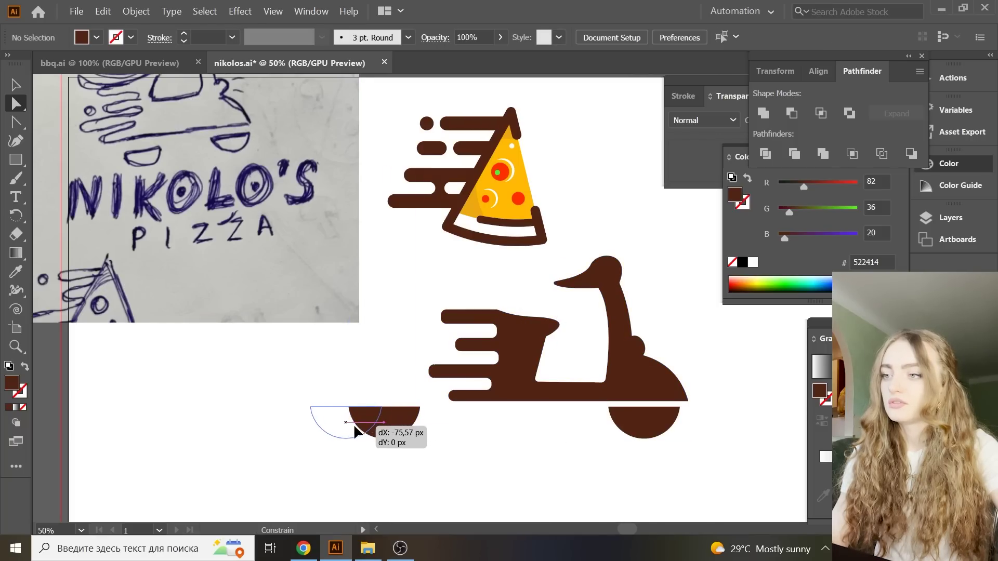
{"action": "mouse_move", "coordinate": [409, 301]}
{"action": "left_mouse_down"}
{"action": "mouse_move", "coordinate": [564, 418]}
{"action": "mouse_move", "coordinate": [518, 391]}
{"action": "left_mouse_up"}
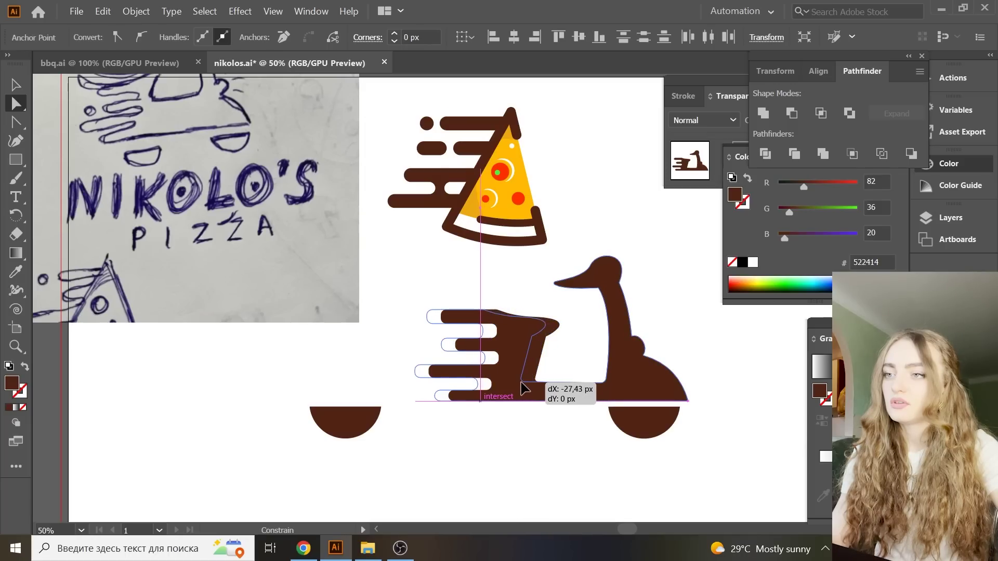
{"action": "key", "text": "v"}
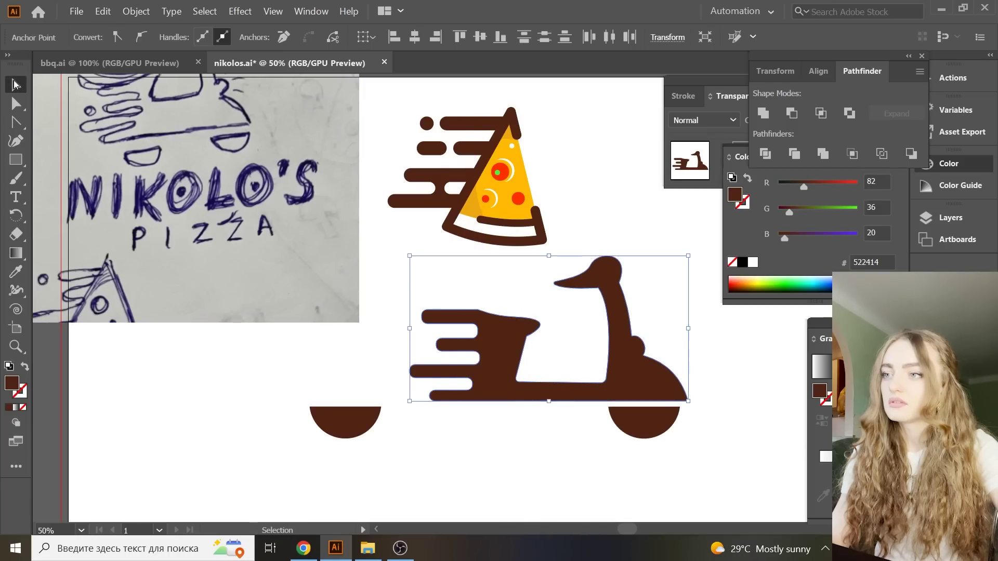
{"action": "left_click", "coordinate": [326, 435]}
{"action": "left_click_drag", "start_coordinate": [376, 424], "coordinate": [510, 436]}
- Seat the pizza slice on the scooter, divide the overlap, and delete the sliver by the seat
{"action": "scroll", "coordinate": [525, 364], "scroll_direction": "up", "scroll_amount": 1}
{"action": "mouse_move", "coordinate": [521, 277]}
{"action": "left_mouse_down"}
{"action": "mouse_move", "coordinate": [521, 344]}
{"action": "mouse_move", "coordinate": [539, 347]}
{"action": "left_mouse_up"}
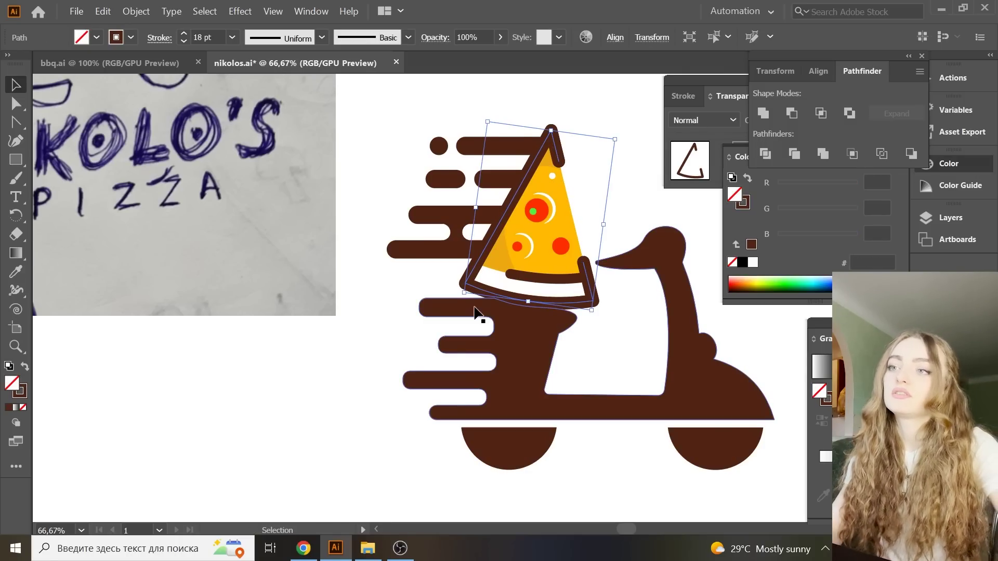
{"action": "left_click_drag", "start_coordinate": [528, 302], "coordinate": [527, 314]}
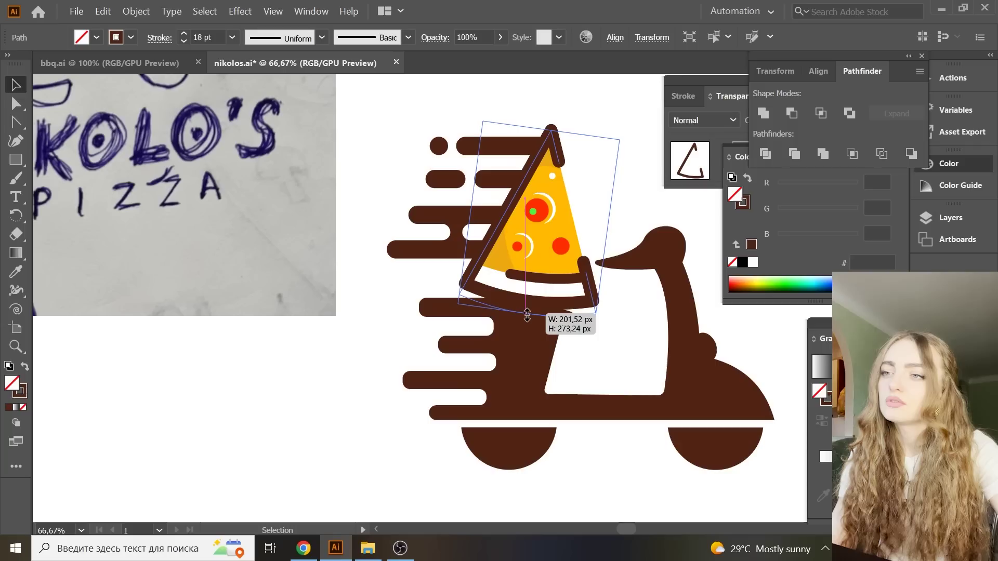
{"action": "left_click", "coordinate": [530, 350], "text": "shift"}
{"action": "left_click", "coordinate": [762, 155]}
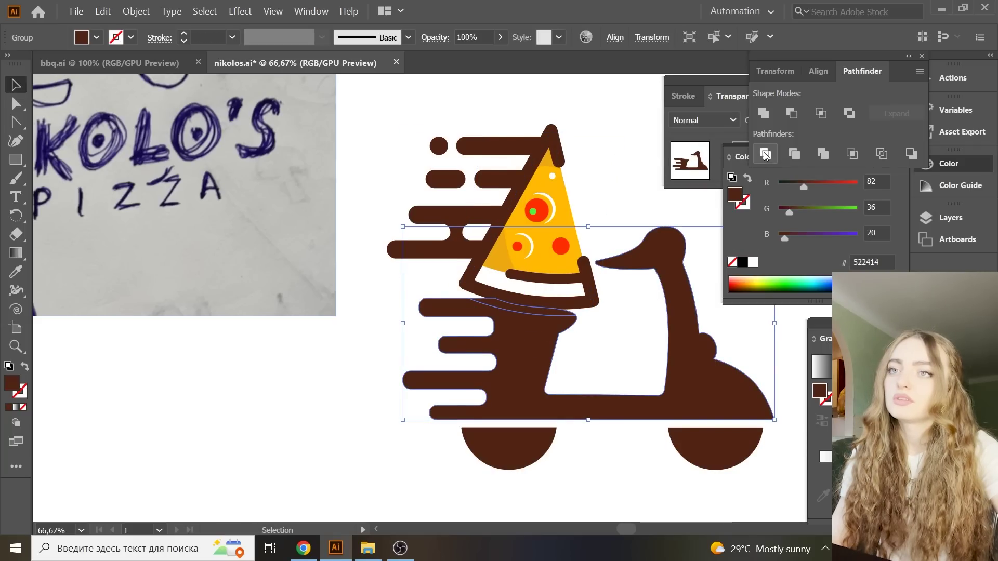
{"action": "right_click", "coordinate": [518, 179]}
{"action": "left_click", "coordinate": [576, 273]}
{"action": "left_click", "coordinate": [540, 310]}
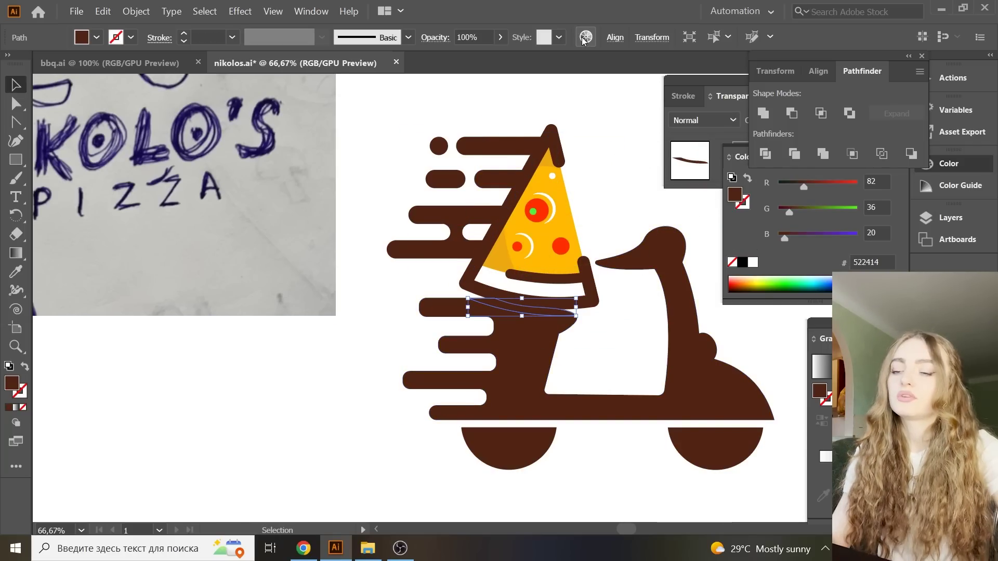
{"action": "key", "text": "Delete"}
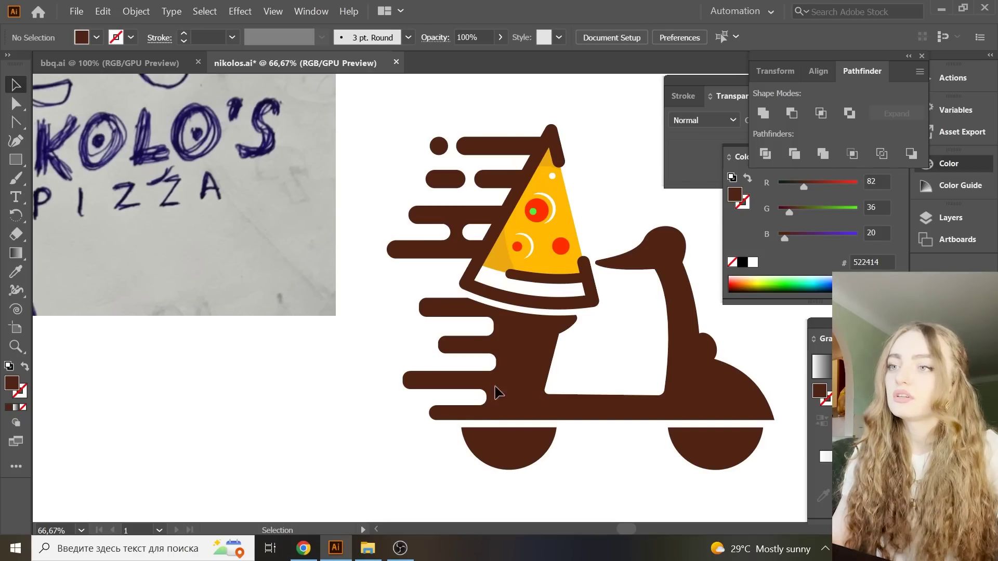
- Scale the whole scooter logo down and move it higher beside the sketch image
{"action": "left_click", "coordinate": [646, 256]}
{"action": "scroll", "coordinate": [468, 276], "scroll_direction": "down", "scroll_amount": 2}
{"action": "left_click", "coordinate": [429, 187]}
{"action": "left_click_drag", "start_coordinate": [542, 326], "coordinate": [689, 402]}
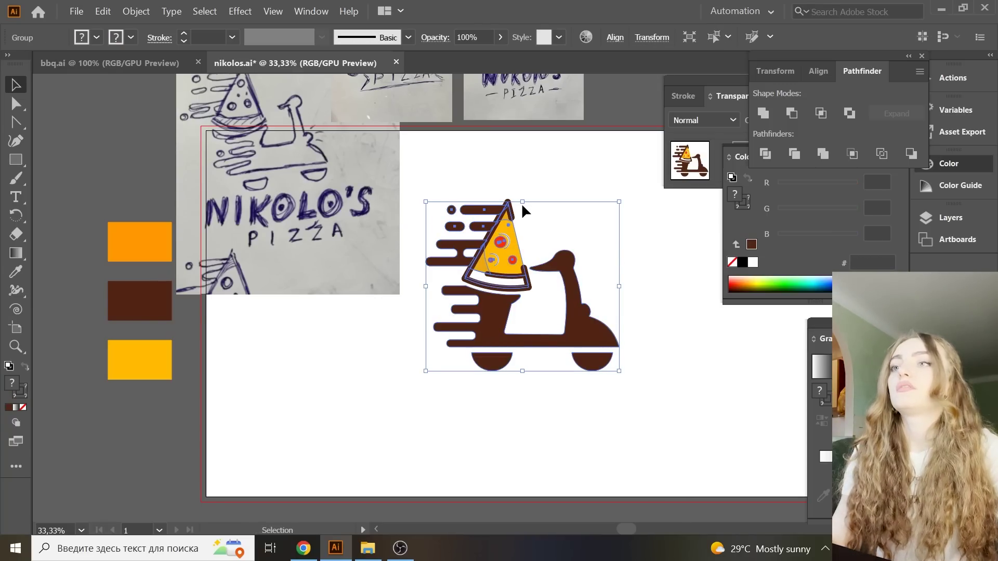
{"action": "left_click_drag", "start_coordinate": [522, 203], "coordinate": [522, 245]}
{"action": "left_click_drag", "start_coordinate": [558, 294], "coordinate": [560, 285]}
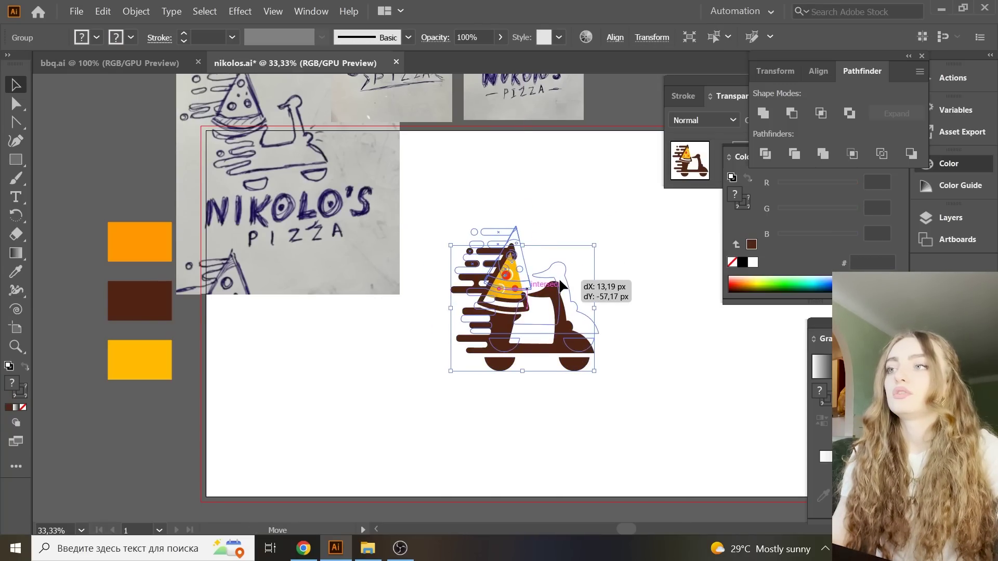
{"action": "left_click", "coordinate": [419, 419]}
{"action": "scroll", "coordinate": [419, 419], "scroll_direction": "up", "scroll_amount": 2}
{"action": "left_click", "coordinate": [314, 179]}
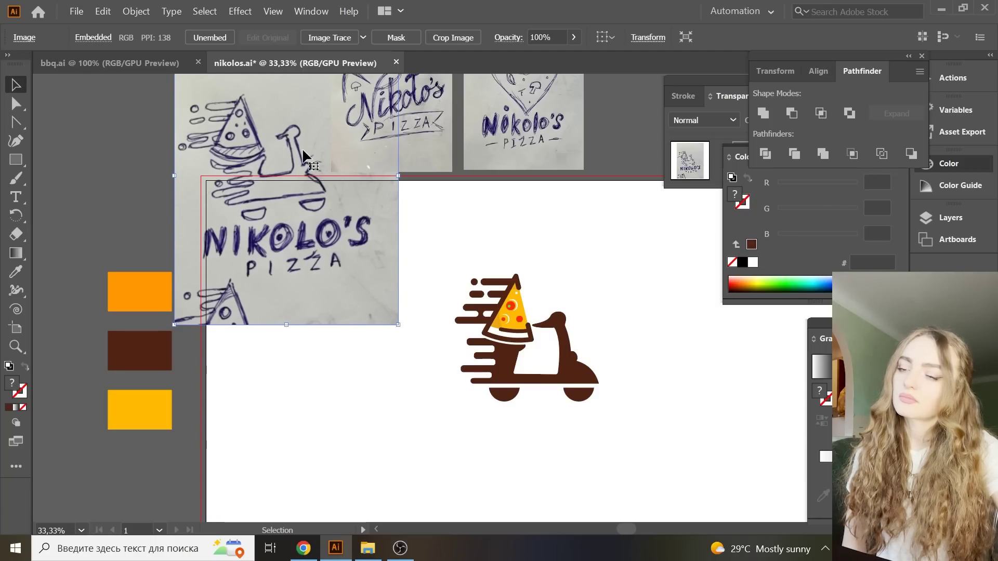
{"action": "left_click", "coordinate": [525, 338]}
{"action": "scroll", "coordinate": [616, 360], "scroll_direction": "up", "scroll_amount": 5}
- Draw a star with three extra points and send it behind the scooter's rear
{"action": "mouse_move", "coordinate": [15, 160]}
{"action": "left_mouse_down"}
{"action": "mouse_move", "coordinate": [99, 235]}
{"action": "mouse_move", "coordinate": [102, 221]}
{"action": "left_mouse_up"}
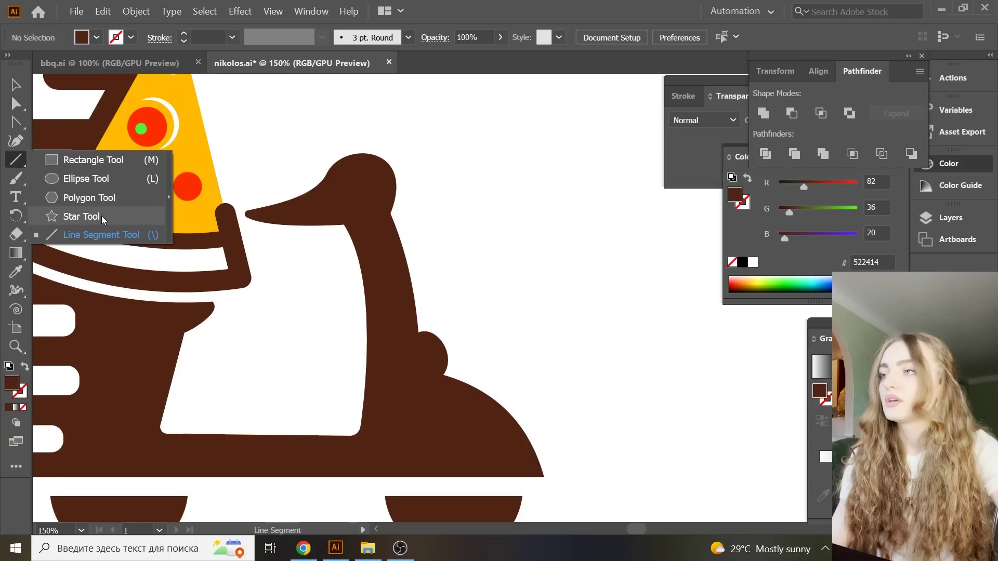
{"action": "left_click_drag", "start_coordinate": [582, 245], "coordinate": [606, 303]}
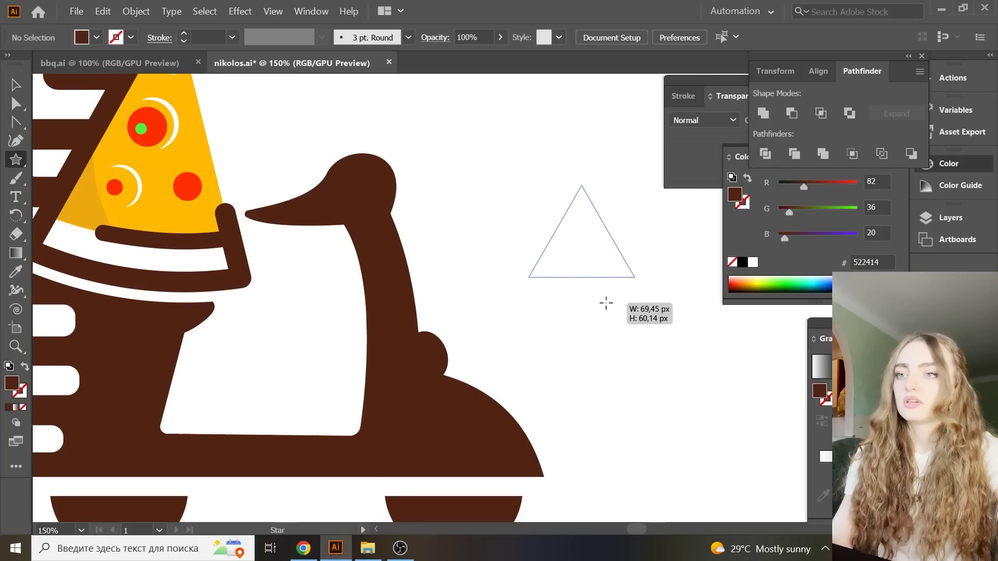
{"action": "key", "text": "Up"}
{"action": "key", "text": "Up"}
{"action": "key", "text": "Up"}
{"action": "key", "text": "Up"}
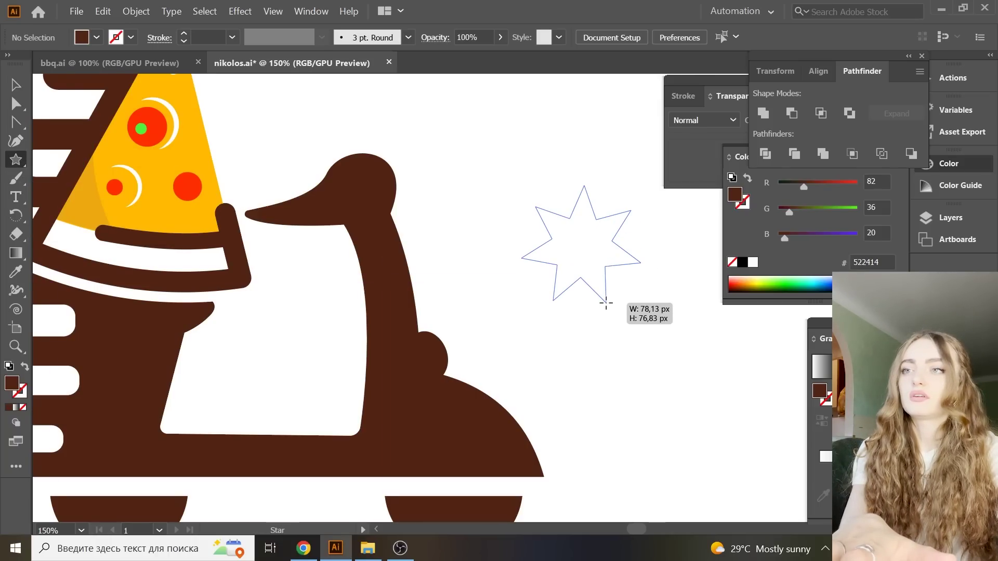
{"action": "key", "text": "Up"}
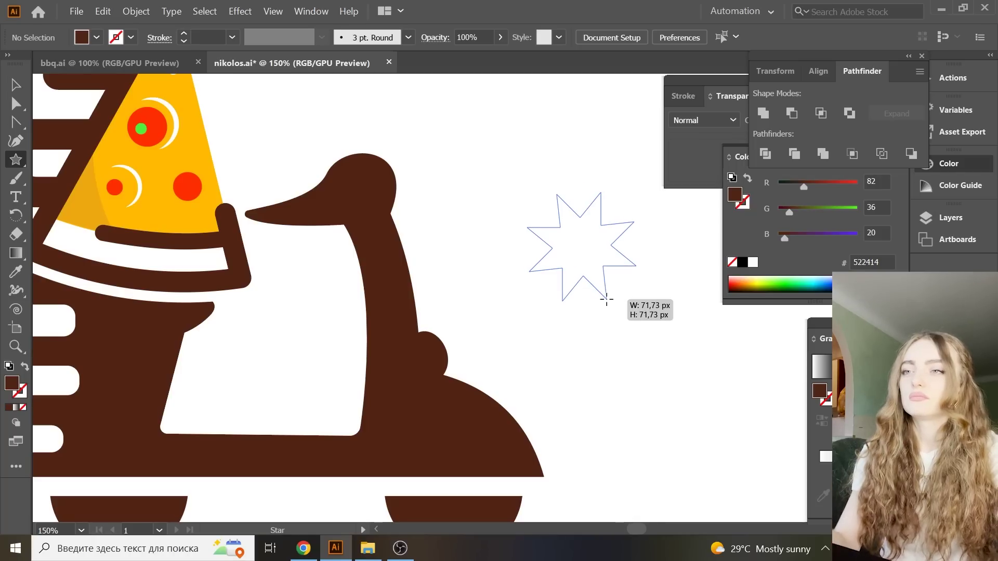
{"action": "key", "text": "Up"}
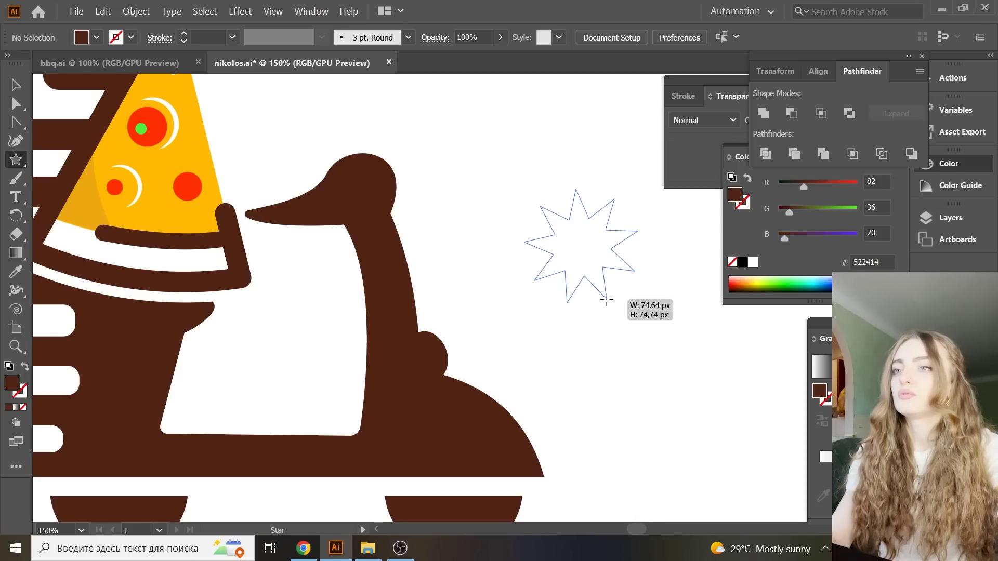
{"action": "key", "text": "v"}
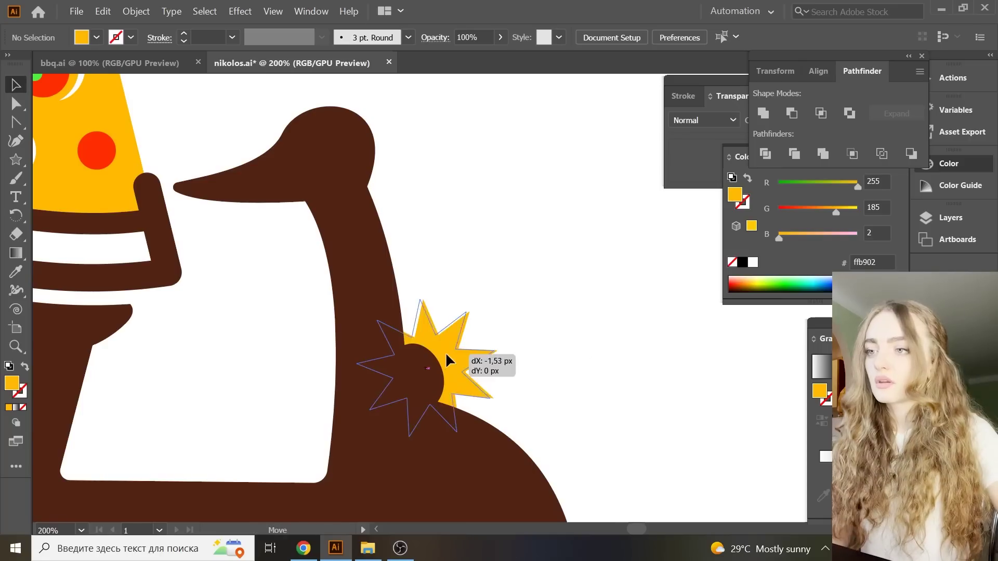
{"action": "left_click_drag", "start_coordinate": [445, 351], "coordinate": [527, 367]}
{"action": "key", "text": "ctrl+0"}
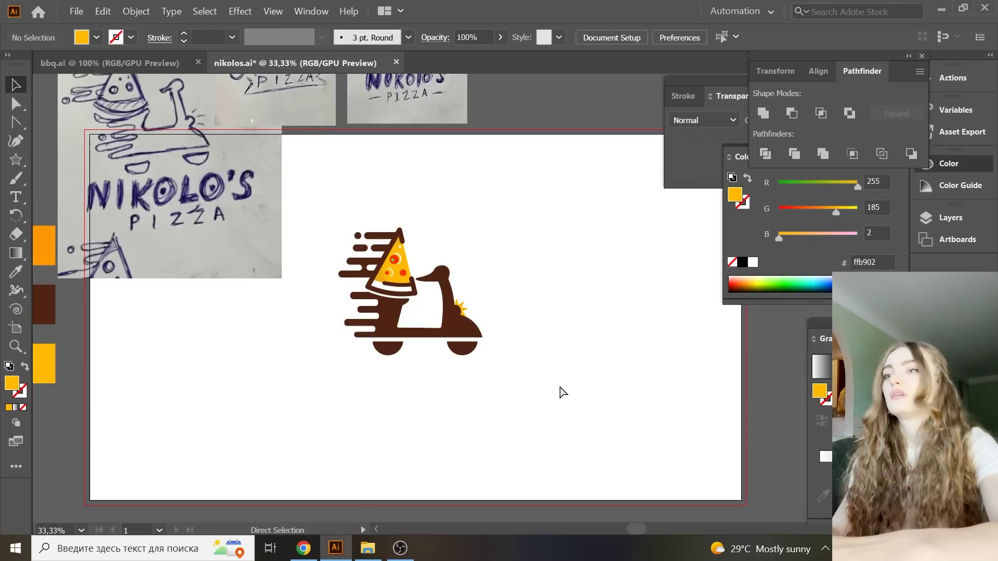
{"action": "key", "text": "ctrl+equal"}
{"action": "left_click", "coordinate": [364, 245]}
- Smooth the scooter body's rear curve by converting its anchor point
{"action": "left_click", "coordinate": [522, 230]}
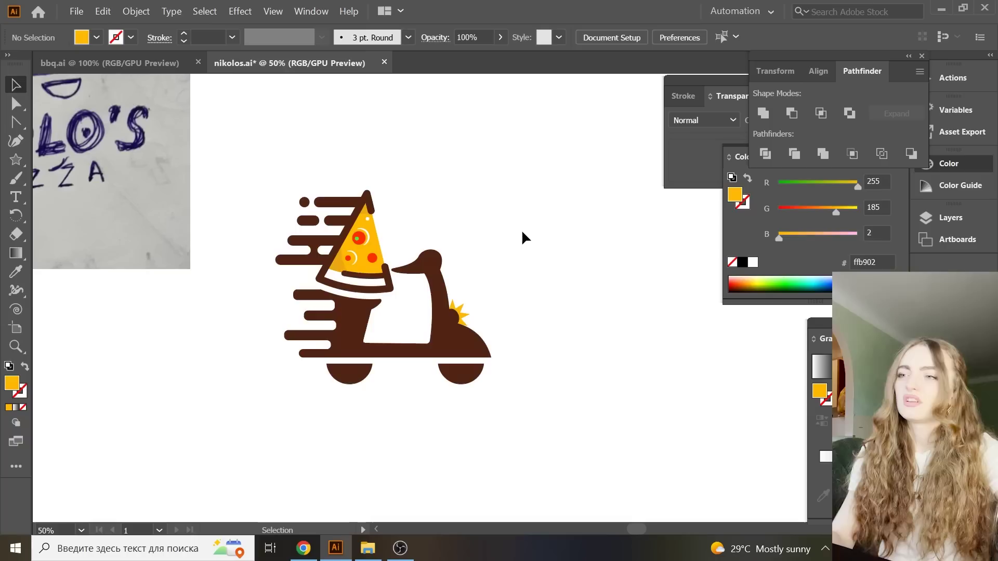
{"action": "key", "text": "ctrl+1"}
{"action": "key", "text": "a"}
{"action": "left_click", "coordinate": [451, 314]}
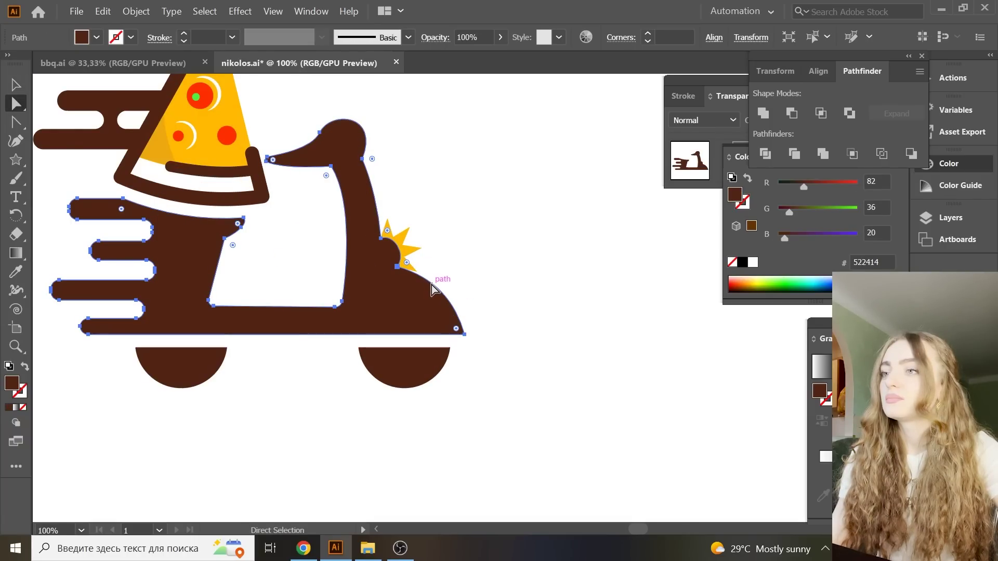
{"action": "left_click", "coordinate": [15, 122]}
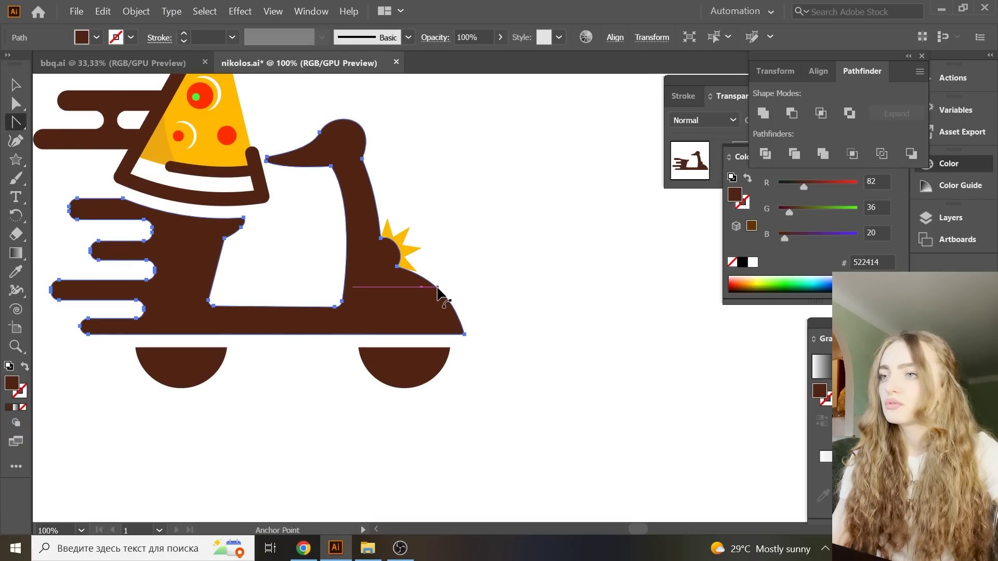
{"action": "left_click_drag", "start_coordinate": [439, 290], "coordinate": [442, 289]}
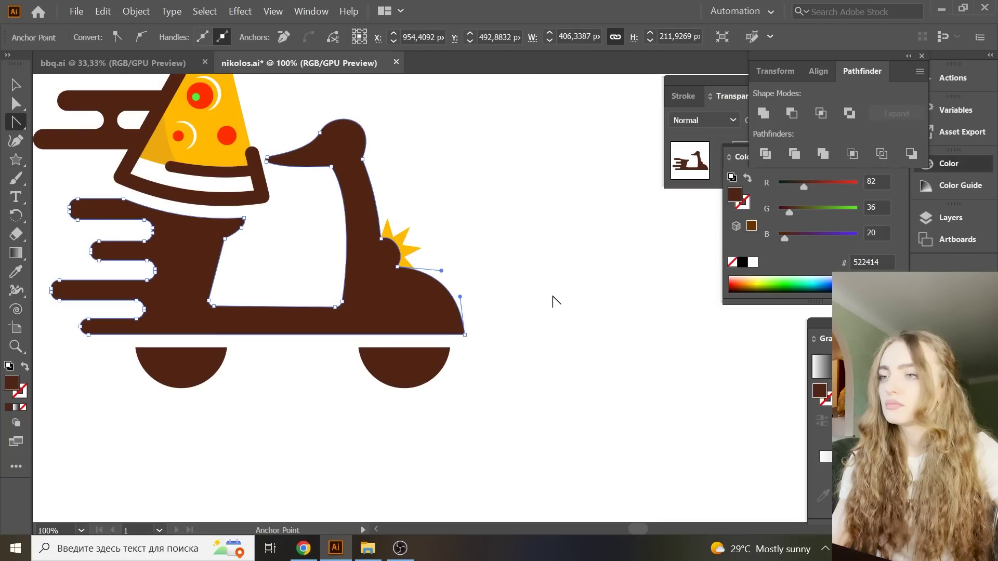
{"action": "key", "text": "v"}
{"action": "key", "text": "ctrl+shift+a"}
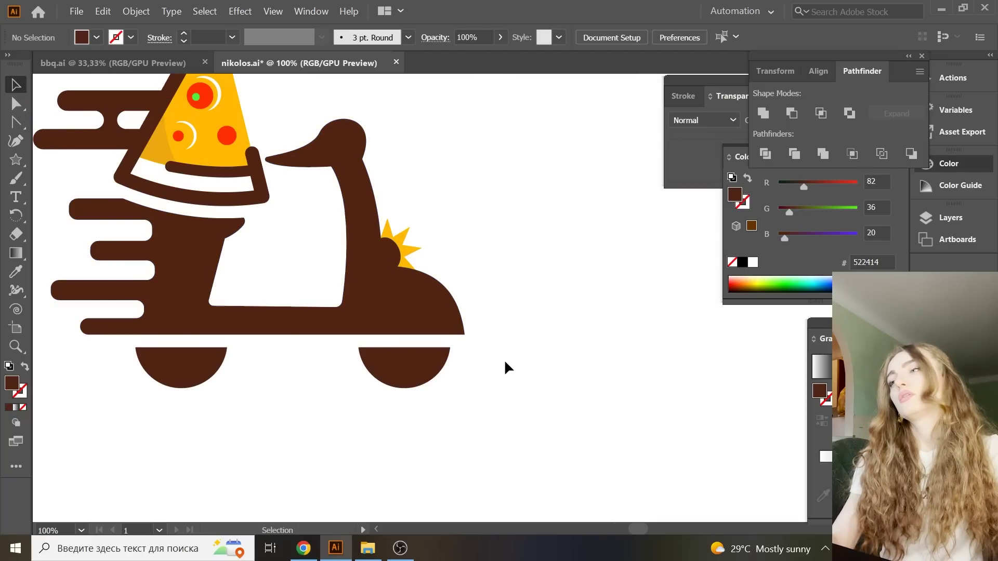
{"action": "key", "text": "ctrl+minus"}
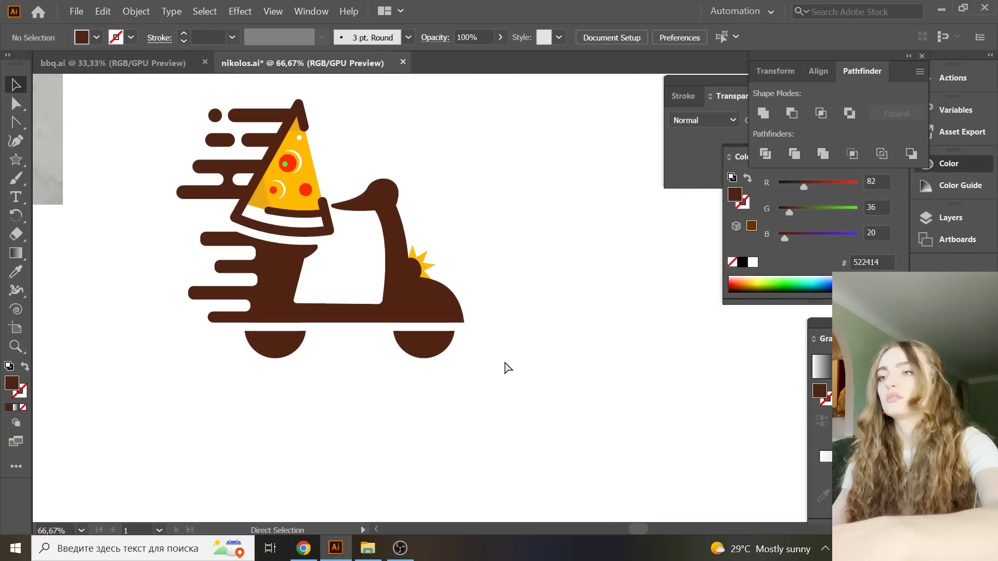
{"action": "key", "text": "ctrl+minus"}
{"action": "scroll", "coordinate": [504, 366], "scroll_direction": "up", "scroll_amount": 1}
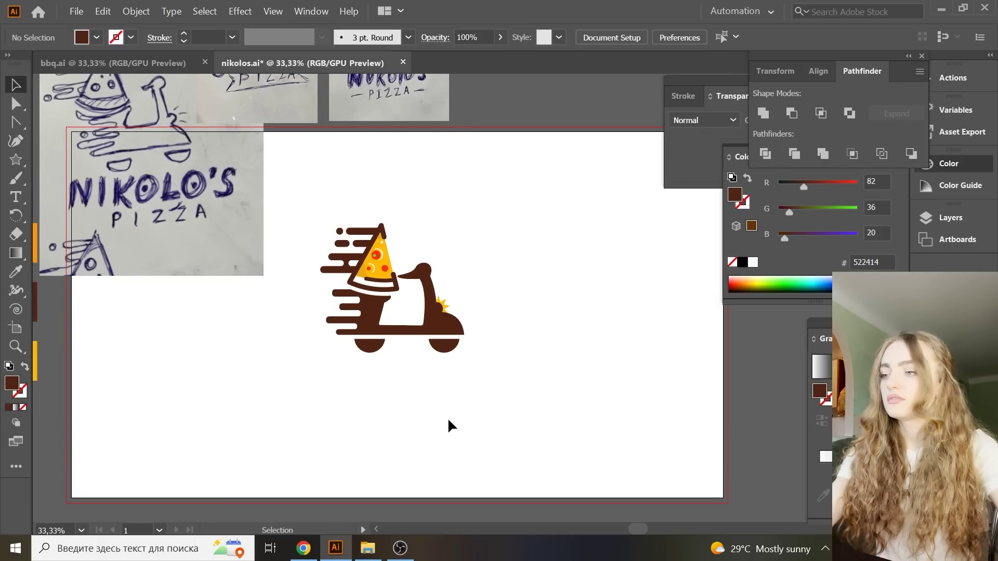
- Draw a thin rectangle bar beneath the scooter wheels
{"action": "left_click", "coordinate": [16, 160]}
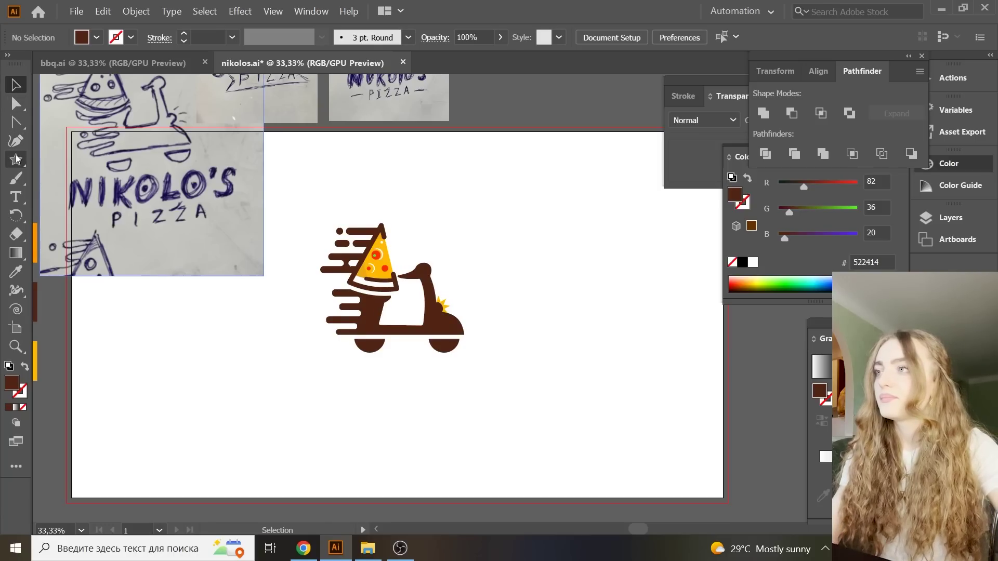
{"action": "left_click", "coordinate": [16, 122]}
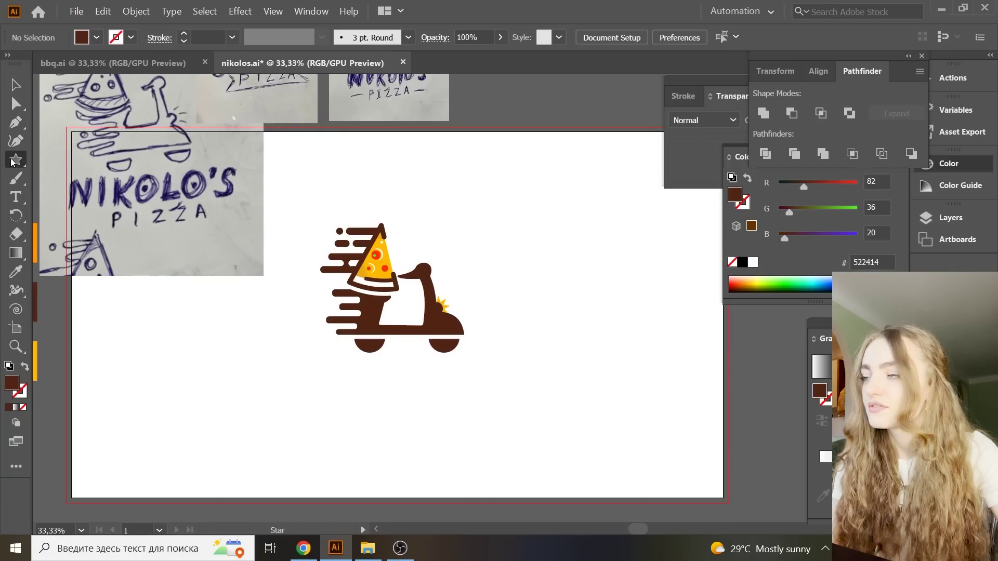
{"action": "left_click_drag", "start_coordinate": [12, 162], "coordinate": [156, 160]}
{"action": "left_click_drag", "start_coordinate": [460, 348], "coordinate": [279, 355]}
{"action": "key", "text": "a"}
{"action": "key", "text": "ctrl+equal"}
{"action": "key", "text": "ctrl+equal"}
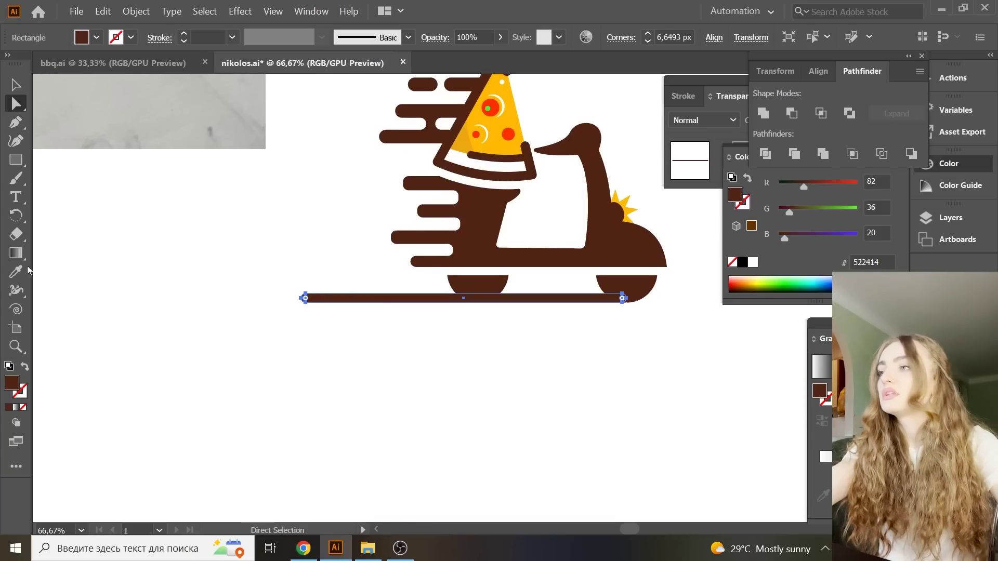
{"action": "key", "text": "ctrl+minus"}
- Color the bar yellow, send it behind the scooter, and shorten its left end
{"action": "left_click", "coordinate": [16, 271]}
{"action": "left_click", "coordinate": [107, 315]}
{"action": "right_click", "coordinate": [305, 156]}
{"action": "left_click", "coordinate": [513, 381]}
{"action": "left_click_drag", "start_coordinate": [383, 304], "coordinate": [408, 304]}
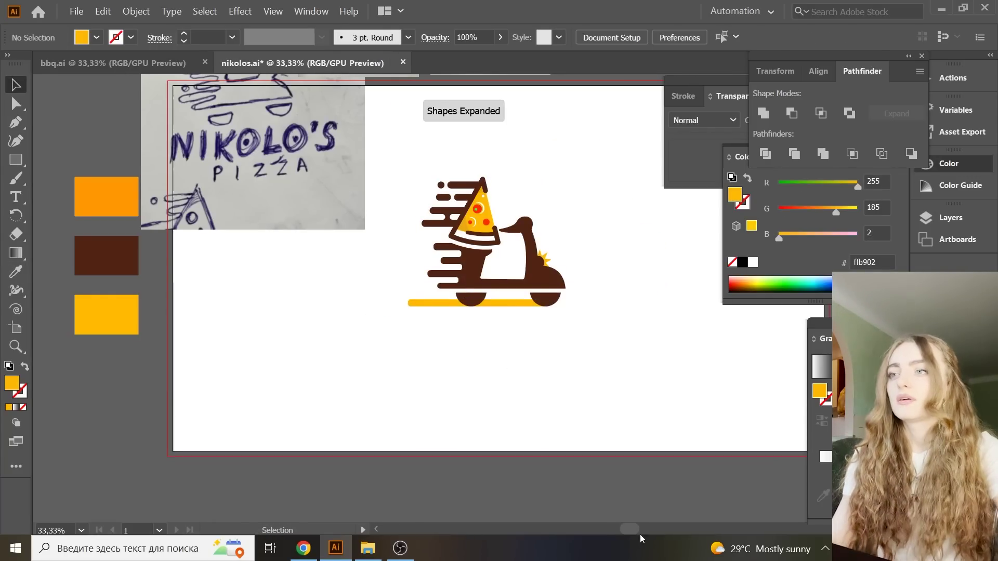
{"action": "left_click_drag", "start_coordinate": [632, 529], "coordinate": [637, 530]}
{"action": "scroll", "coordinate": [415, 363], "scroll_direction": "down", "scroll_amount": 1}
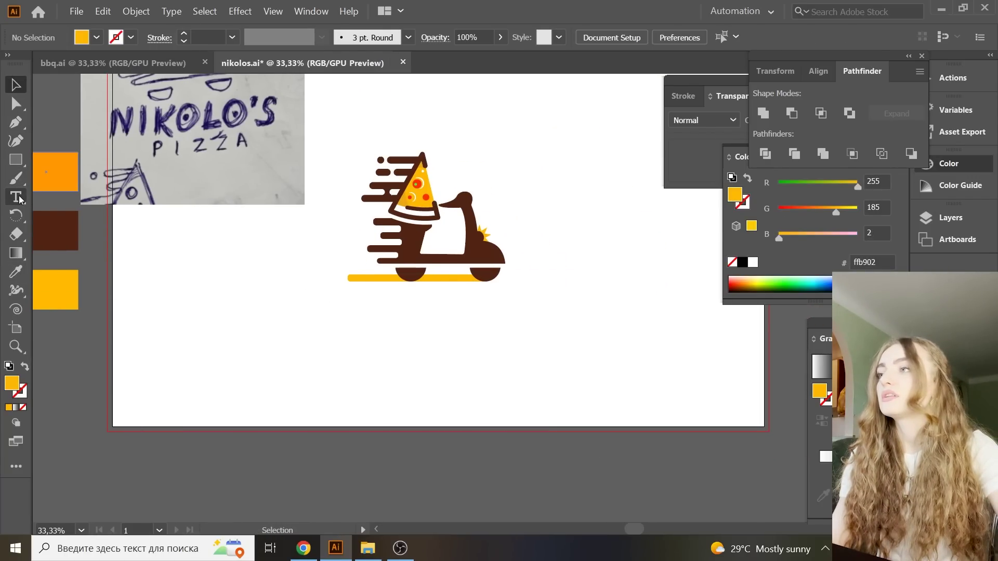
- Type NIKOLO'S and PIZZA on two lines below the logo, turning the stray bracket into an apostrophe
{"action": "left_click", "coordinate": [397, 356]}
{"action": "type", "text": "NIKOLO]S"}
{"action": "key", "text": "Return"}
{"action": "type", "text": "PIZZA"}
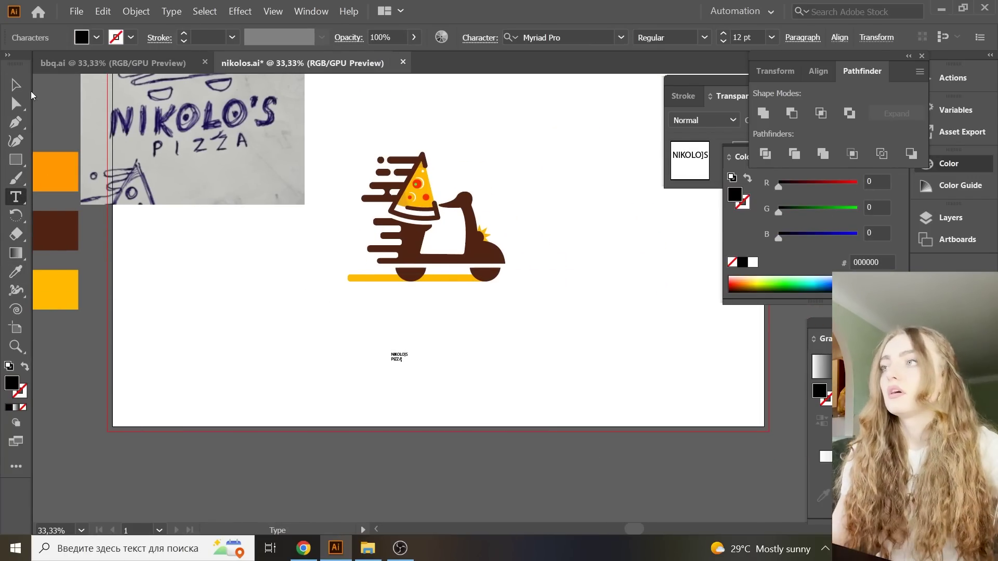
{"action": "key", "text": "Escape"}
{"action": "left_click", "coordinate": [16, 196]}
{"action": "left_click_drag", "start_coordinate": [476, 330], "coordinate": [466, 329]}
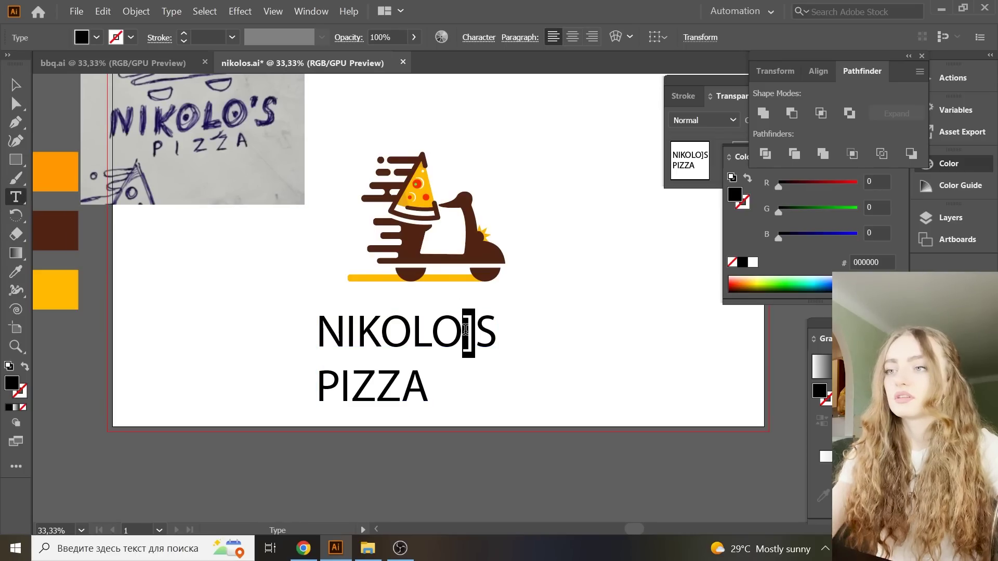
{"action": "key", "text": "Right"}
{"action": "key", "text": "BackSpace"}
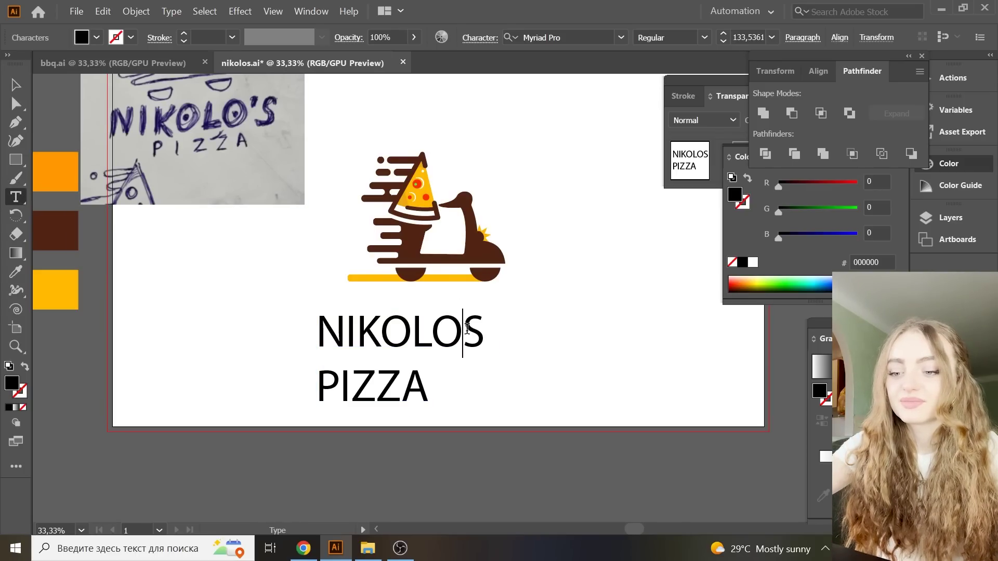
{"action": "type", "text": "'"}
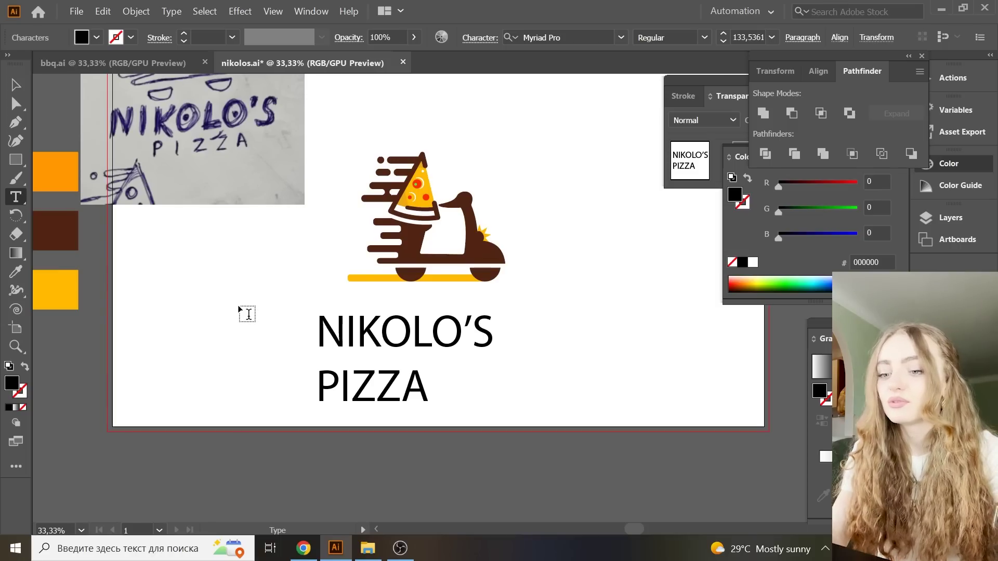
- Colour the NIKOLO'S PIZZA text block with the orange swatch using the eyedropper
{"action": "left_click", "coordinate": [23, 91]}
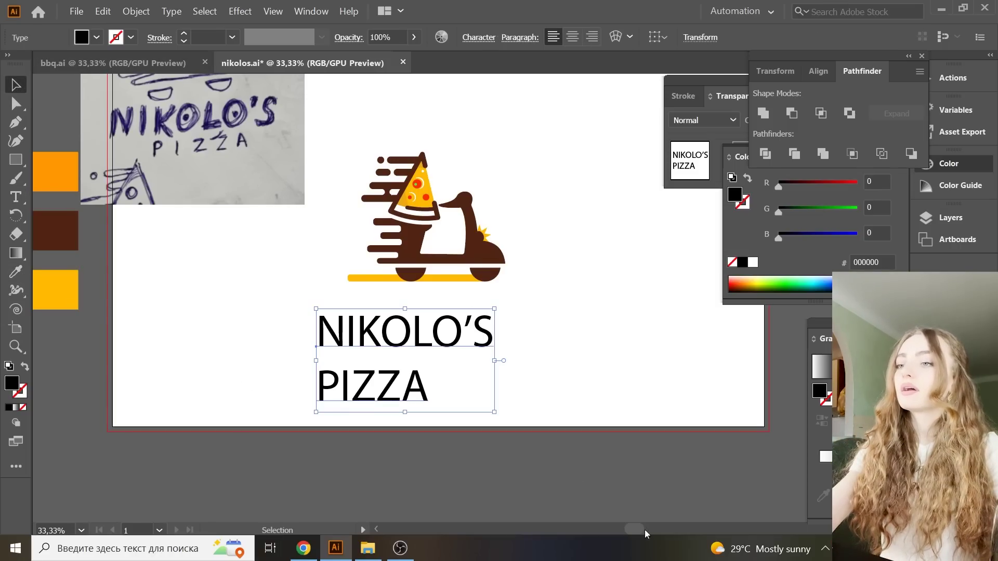
{"action": "left_click_drag", "start_coordinate": [630, 530], "coordinate": [599, 526]}
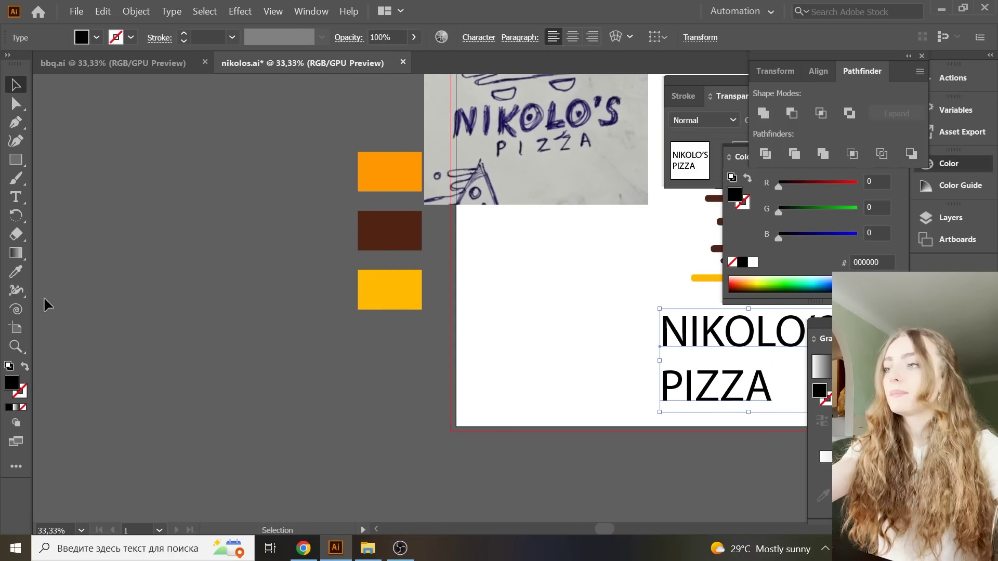
{"action": "left_click", "coordinate": [11, 275]}
{"action": "left_click", "coordinate": [363, 170]}
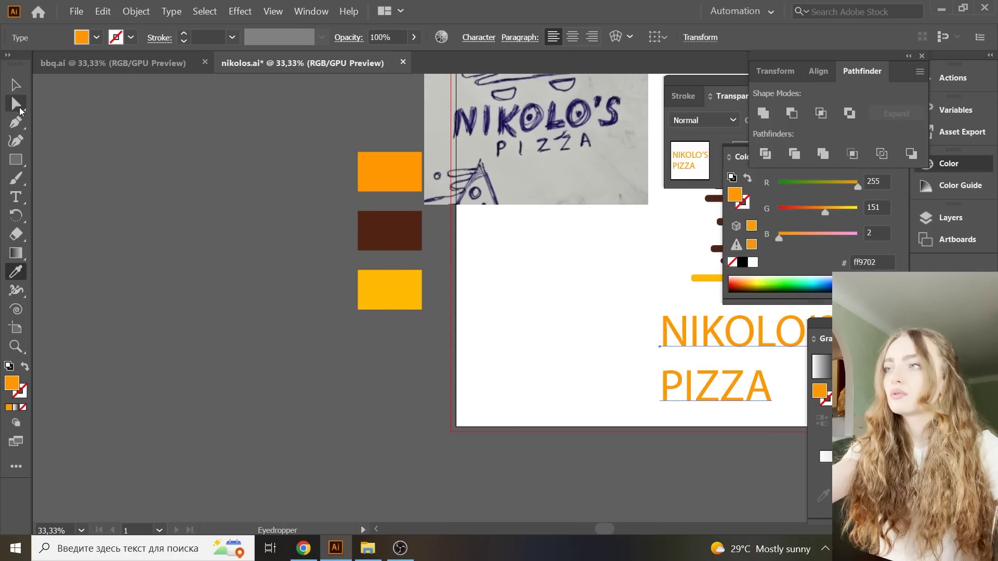
{"action": "left_click", "coordinate": [16, 85]}
{"action": "left_click_drag", "start_coordinate": [607, 531], "coordinate": [627, 530]}
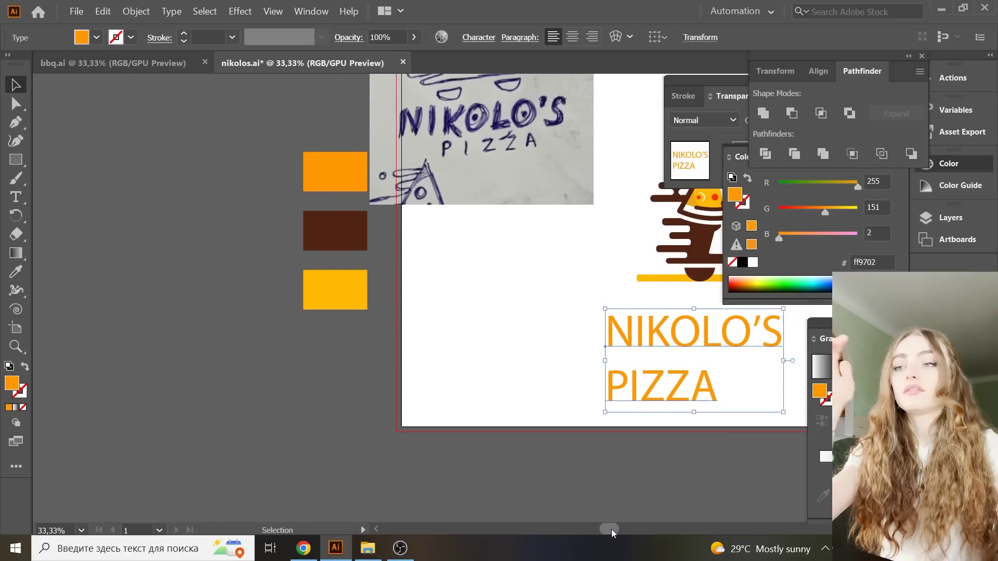
- Recolour the word PIZZA with the red of the pizza toppings
{"action": "left_click", "coordinate": [16, 198]}
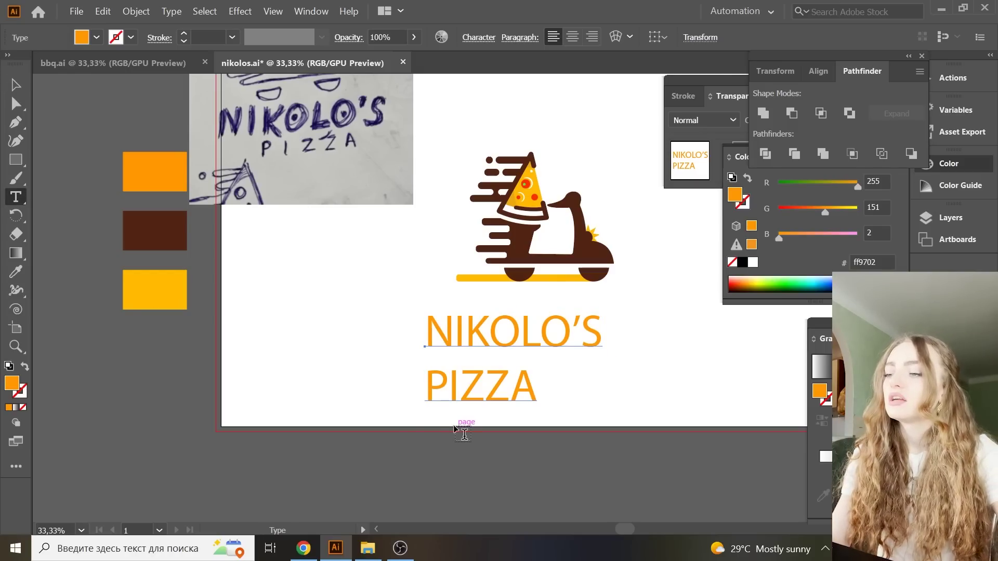
{"action": "left_click_drag", "start_coordinate": [431, 386], "coordinate": [538, 387]}
{"action": "left_click", "coordinate": [16, 272]}
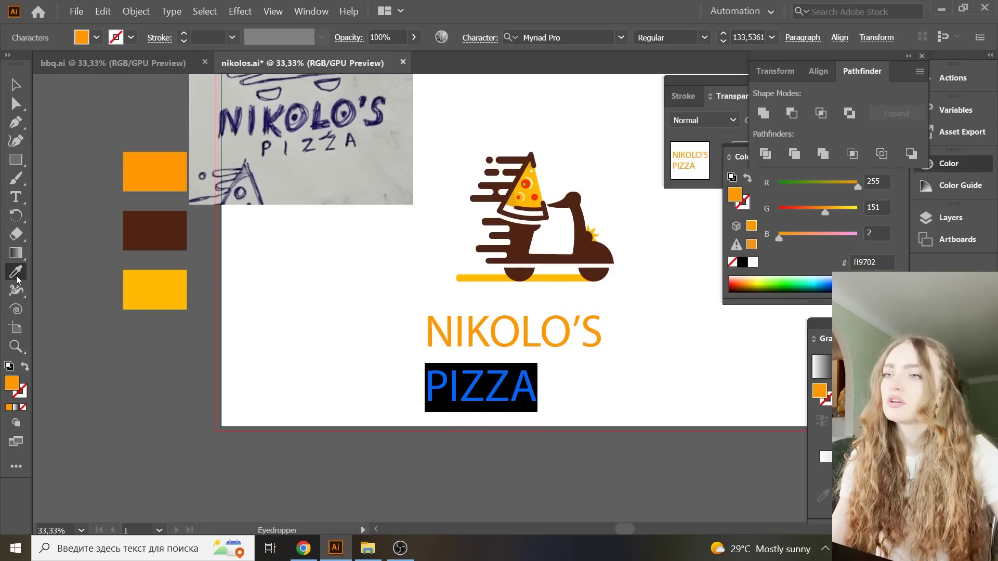
{"action": "left_click", "coordinate": [537, 197]}
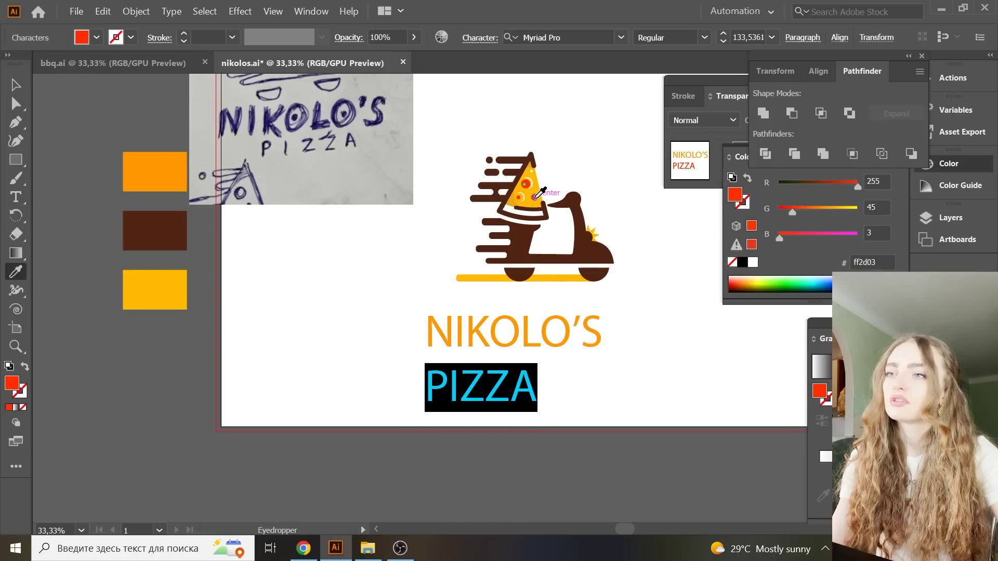
{"action": "left_click", "coordinate": [16, 85]}
{"action": "left_click", "coordinate": [398, 318]}
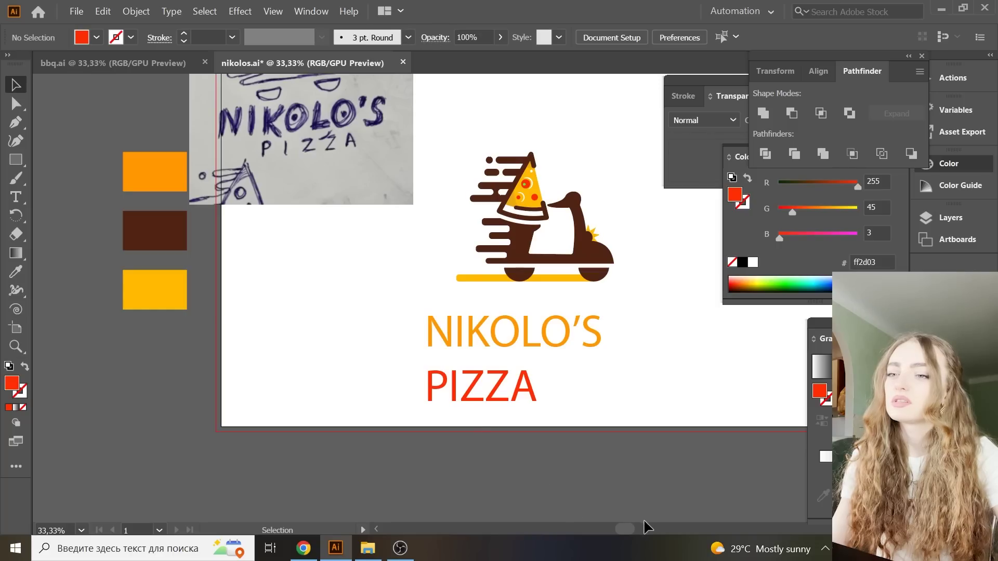
{"action": "scroll", "coordinate": [644, 528], "scroll_direction": "right", "scroll_amount": 3}
{"action": "left_click_drag", "start_coordinate": [534, 388], "coordinate": [281, 310]}
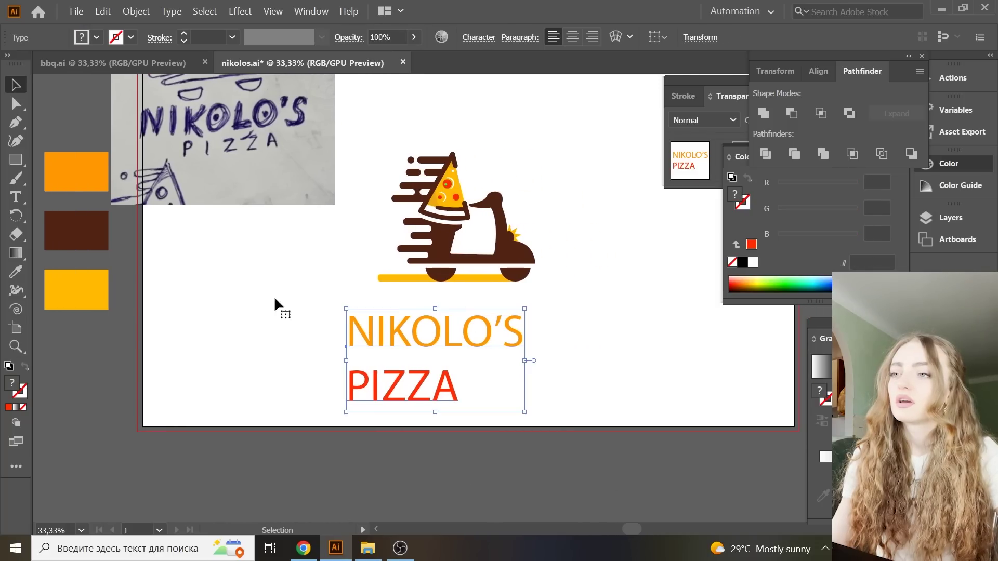
- Set NIKOLO'S in the bold brush font BazookaCYR and nudge it right and up
{"action": "left_click", "coordinate": [10, 197]}
{"action": "left_click_drag", "start_coordinate": [349, 327], "coordinate": [617, 347]}
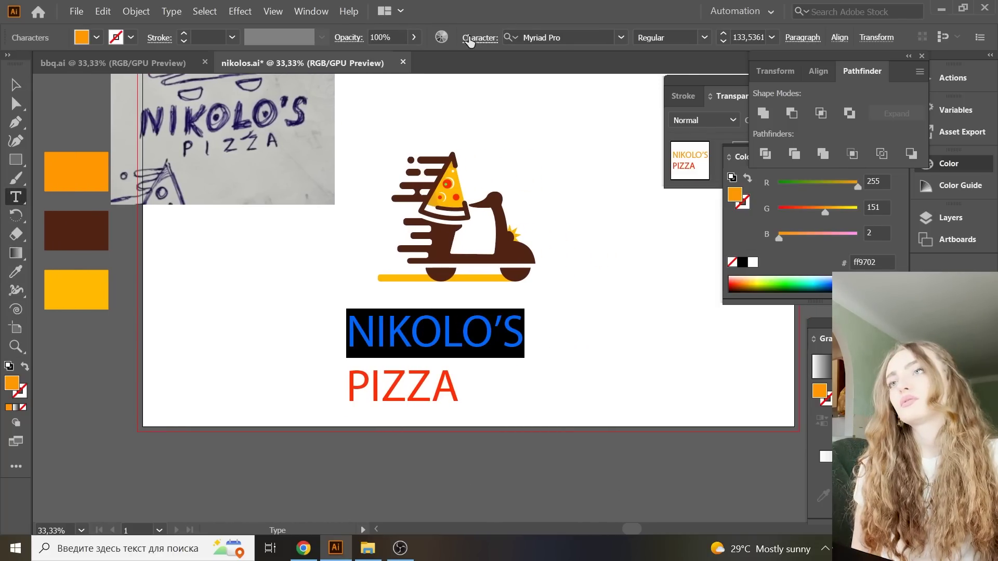
{"action": "left_click", "coordinate": [620, 38]}
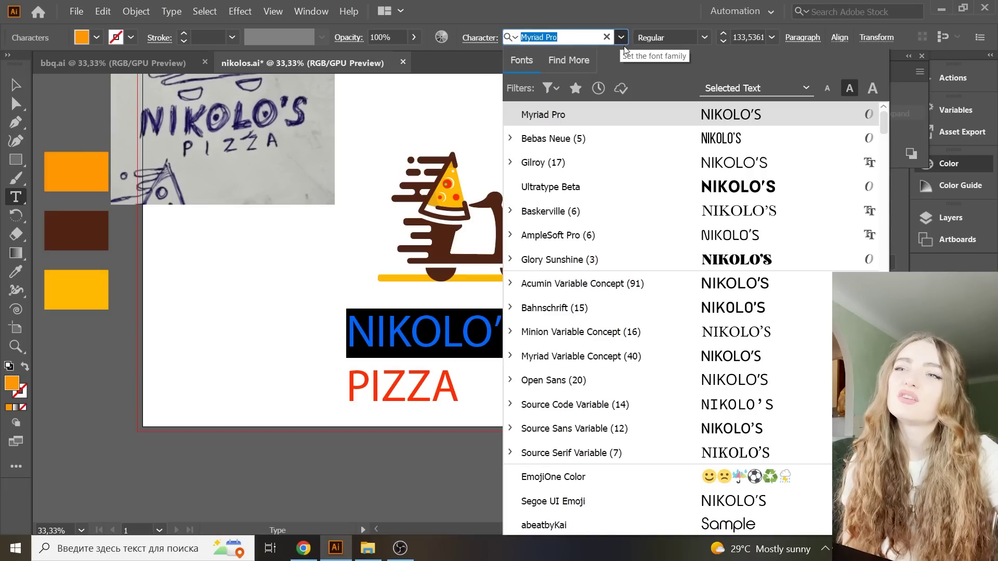
{"action": "scroll", "coordinate": [735, 139], "scroll_direction": "down", "scroll_amount": 5}
{"action": "scroll", "coordinate": [743, 198], "scroll_direction": "down", "scroll_amount": 2}
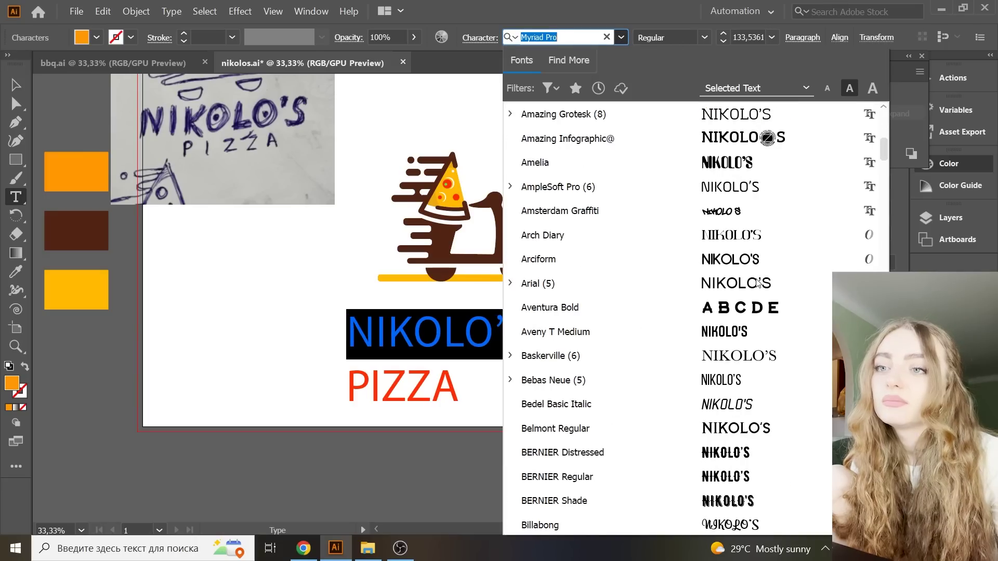
{"action": "scroll", "coordinate": [751, 239], "scroll_direction": "down", "scroll_amount": 2}
{"action": "scroll", "coordinate": [757, 283], "scroll_direction": "down", "scroll_amount": 1}
{"action": "scroll", "coordinate": [758, 284], "scroll_direction": "down", "scroll_amount": 3}
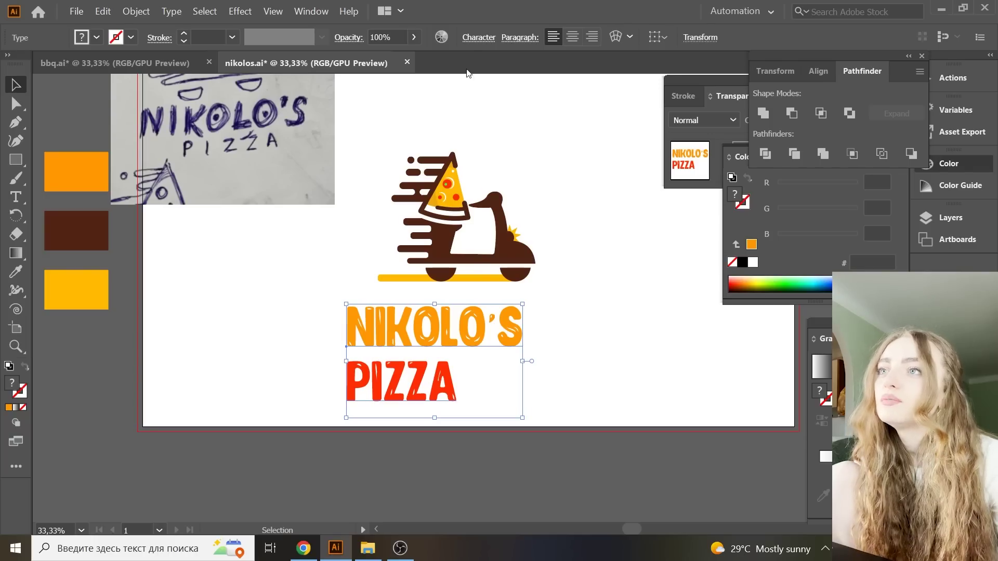
{"action": "left_click", "coordinate": [479, 37]}
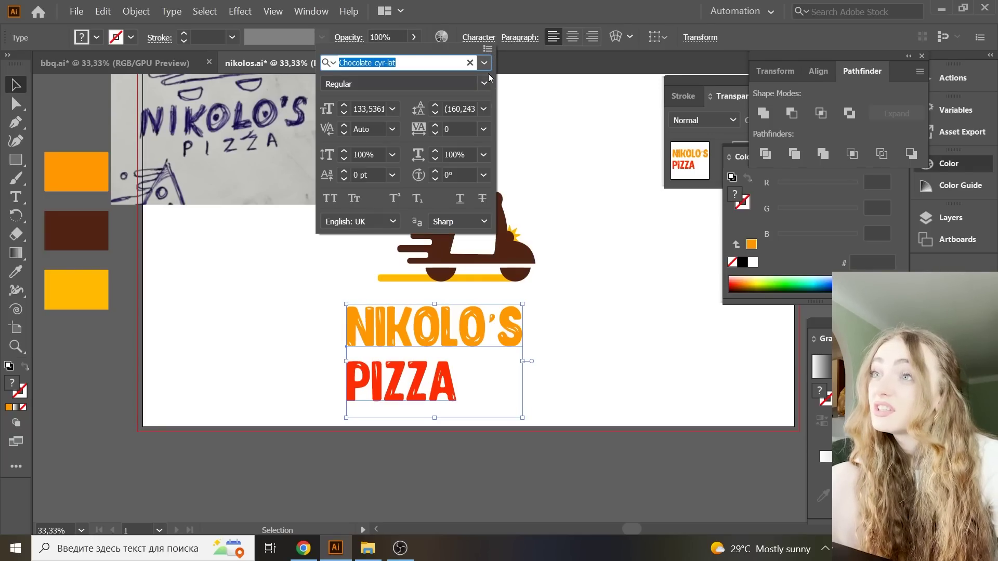
{"action": "left_click", "coordinate": [484, 63]}
{"action": "scroll", "coordinate": [703, 154], "scroll_direction": "down", "scroll_amount": 3}
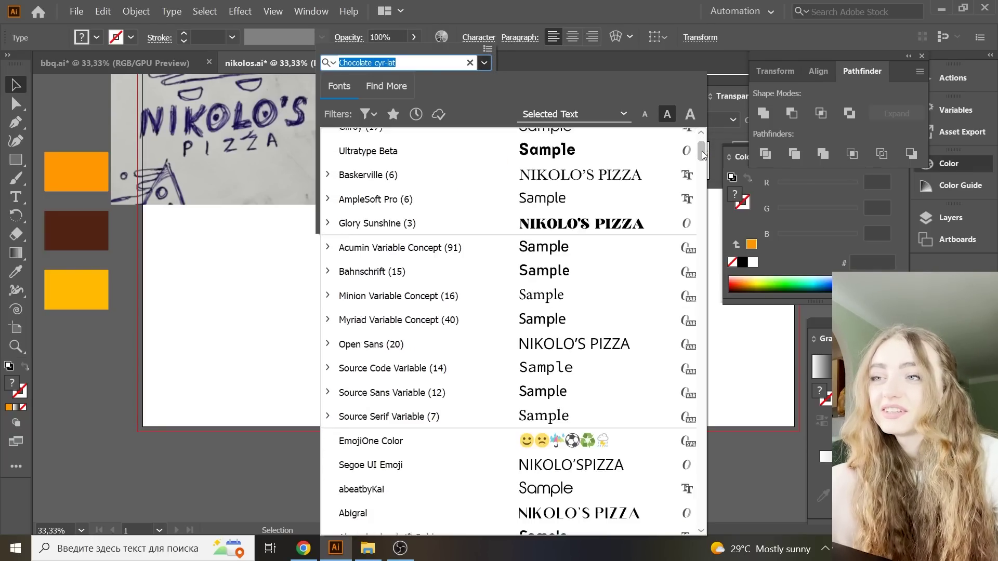
{"action": "left_click_drag", "start_coordinate": [702, 154], "coordinate": [704, 233]}
{"action": "left_click", "coordinate": [580, 341]}
{"action": "left_click", "coordinate": [580, 340]}
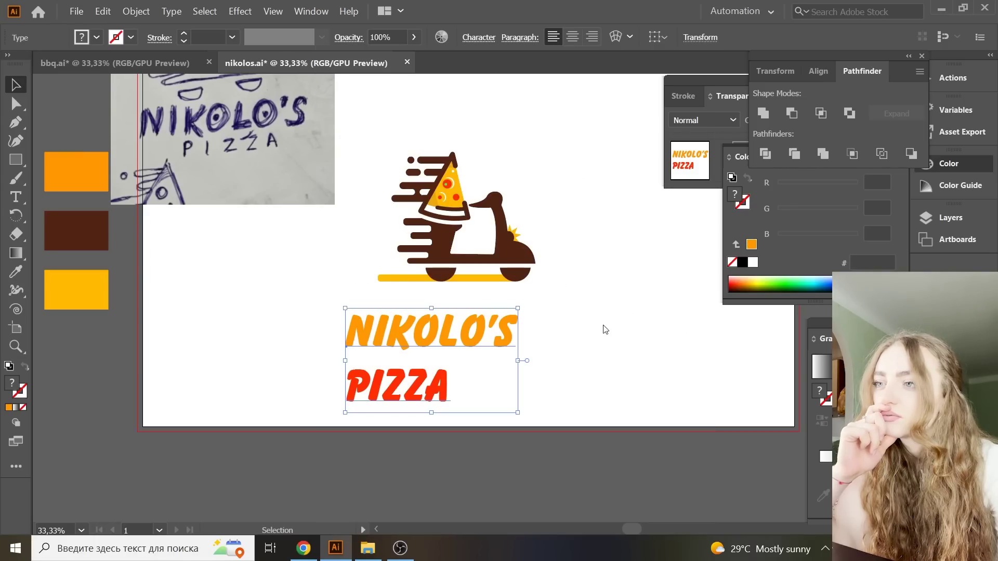
{"action": "left_click", "coordinate": [604, 329]}
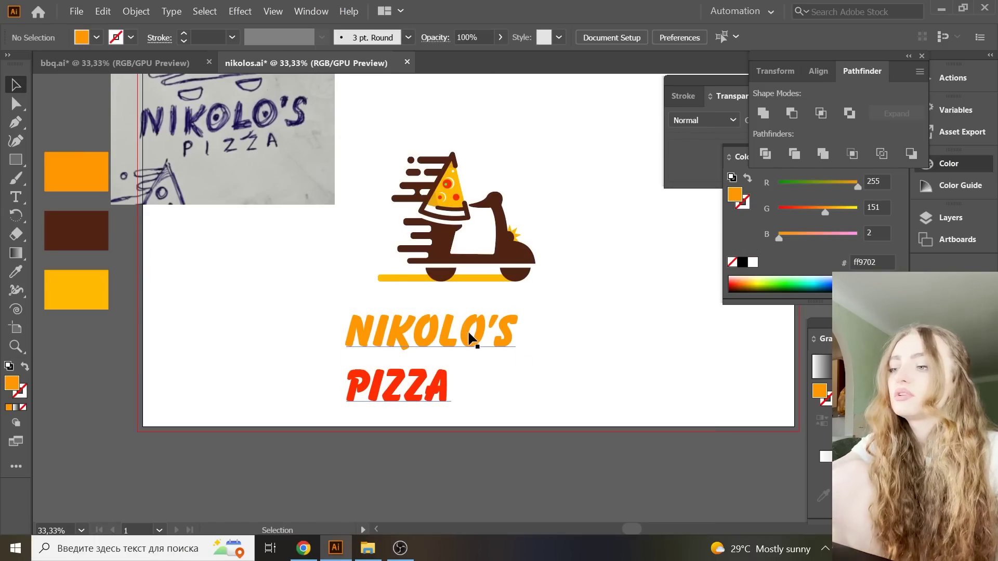
{"action": "left_click_drag", "start_coordinate": [477, 347], "coordinate": [498, 342]}
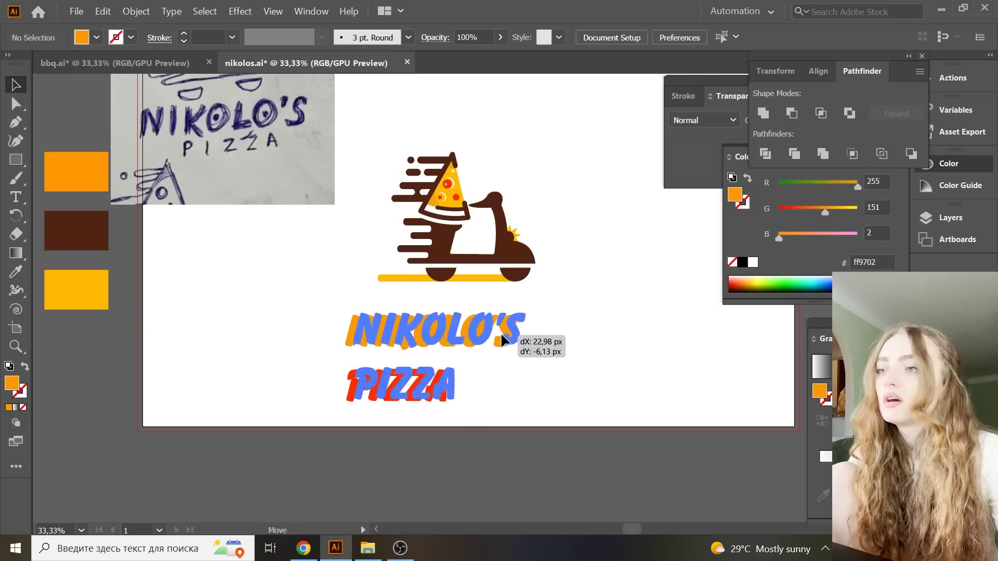
- Set PIZZA in Gilroy with tracking 344 and shrink it
{"action": "left_click", "coordinate": [21, 199]}
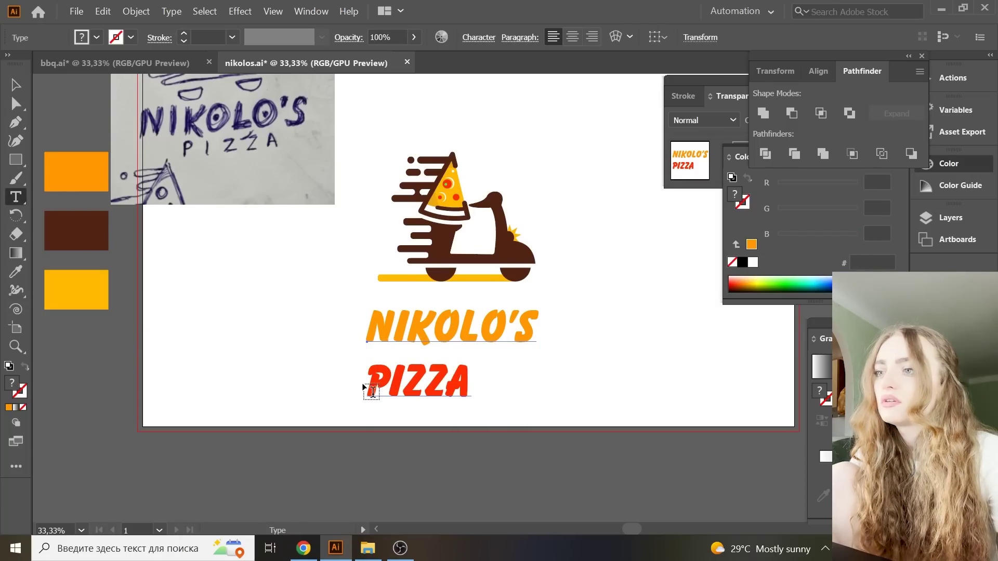
{"action": "left_click_drag", "start_coordinate": [374, 371], "coordinate": [566, 381]}
{"action": "left_click", "coordinate": [565, 35]}
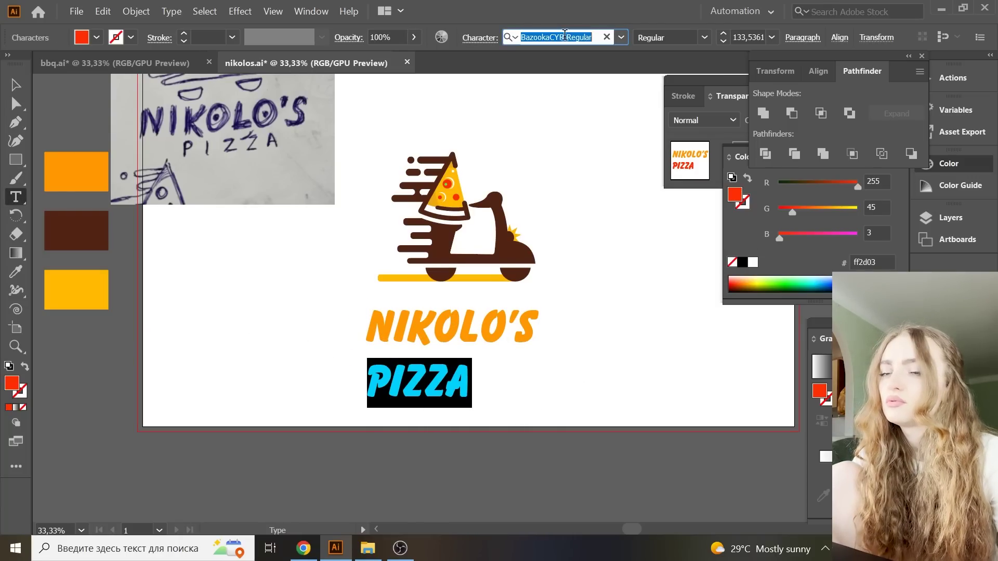
{"action": "type", "text": "Gilroy"}
{"action": "key", "text": "Return"}
{"action": "left_click", "coordinate": [480, 37]}
{"action": "left_click", "coordinate": [461, 130]}
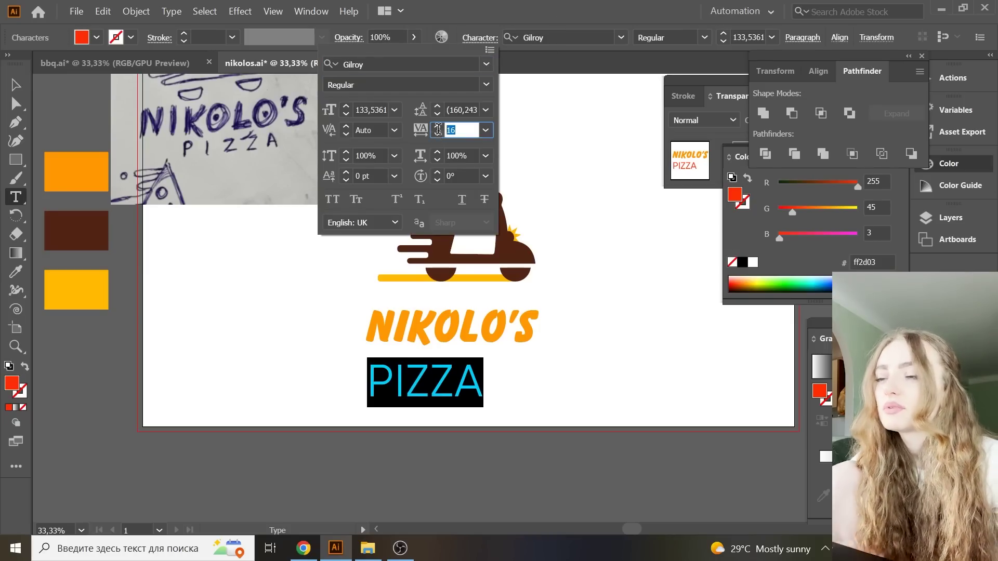
{"action": "type", "text": "344"}
{"action": "key", "text": "Return"}
{"action": "key", "text": "Escape"}
{"action": "right_click", "coordinate": [541, 312]}
{"action": "left_click_drag", "start_coordinate": [558, 407], "coordinate": [479, 374]}
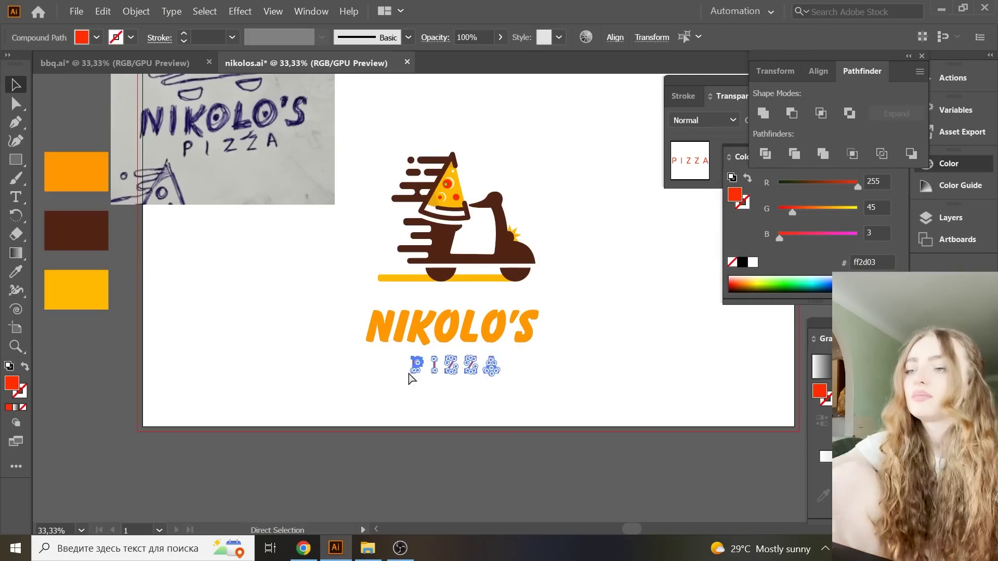
- Move NIKOLO'S closer to PIZZA and centre-align the two lines
{"action": "left_click", "coordinate": [432, 307]}
{"action": "left_click_drag", "start_coordinate": [432, 307], "coordinate": [432, 315]}
{"action": "left_click", "coordinate": [472, 350]}
{"action": "left_click_drag", "start_coordinate": [575, 387], "coordinate": [420, 308]}
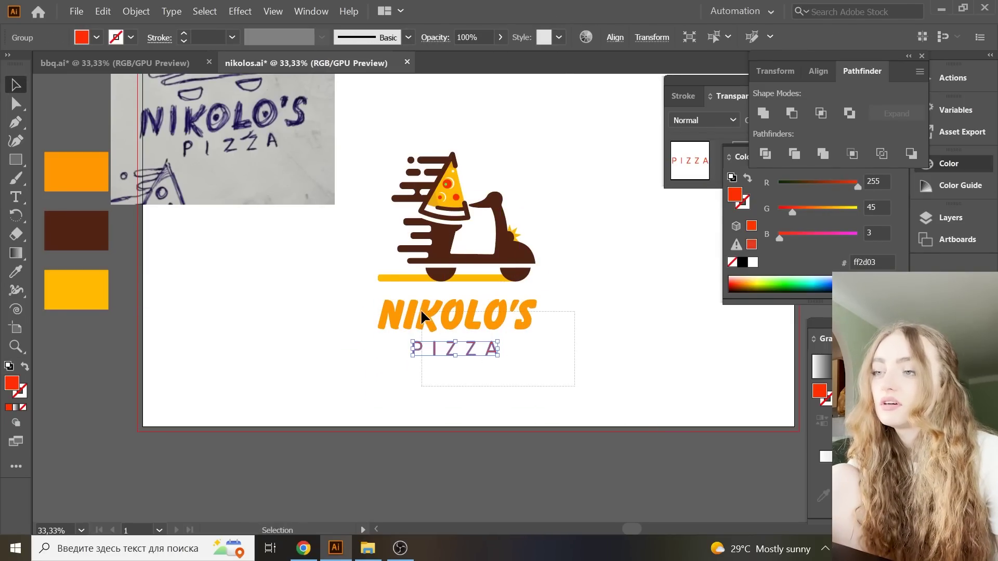
{"action": "left_click", "coordinate": [614, 40]}
{"action": "left_click", "coordinate": [490, 82]}
{"action": "left_click", "coordinate": [608, 335]}
{"action": "left_click", "coordinate": [551, 349]}
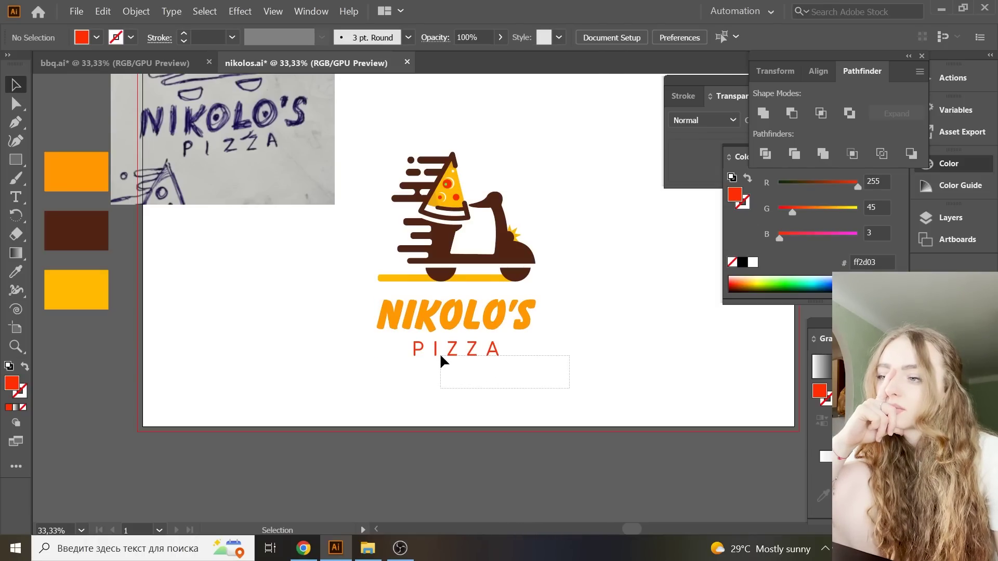
- Enlarge both lines of logo text together and save the file
{"action": "scroll", "coordinate": [440, 358], "scroll_direction": "up", "scroll_amount": 2}
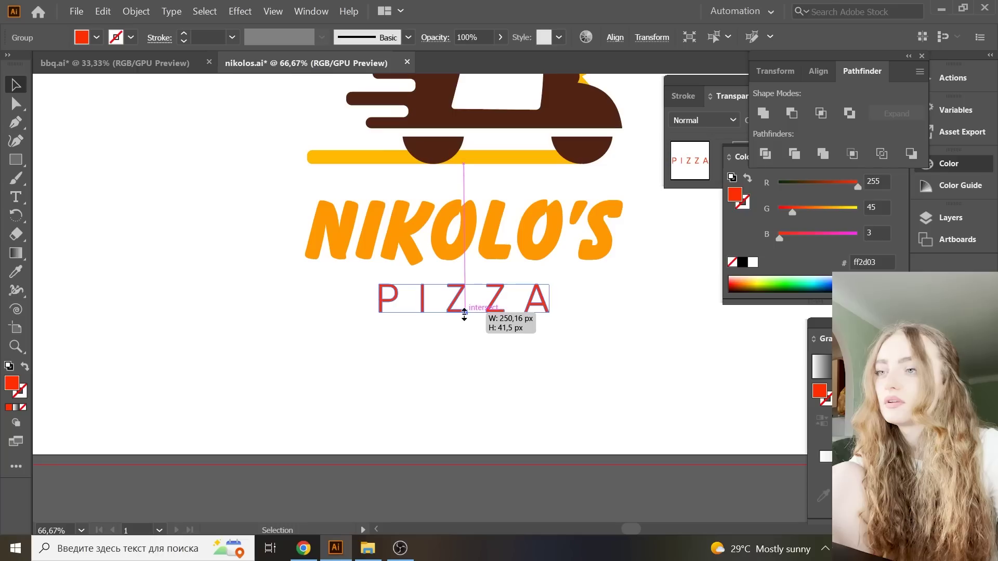
{"action": "left_click_drag", "start_coordinate": [440, 359], "coordinate": [321, 240]}
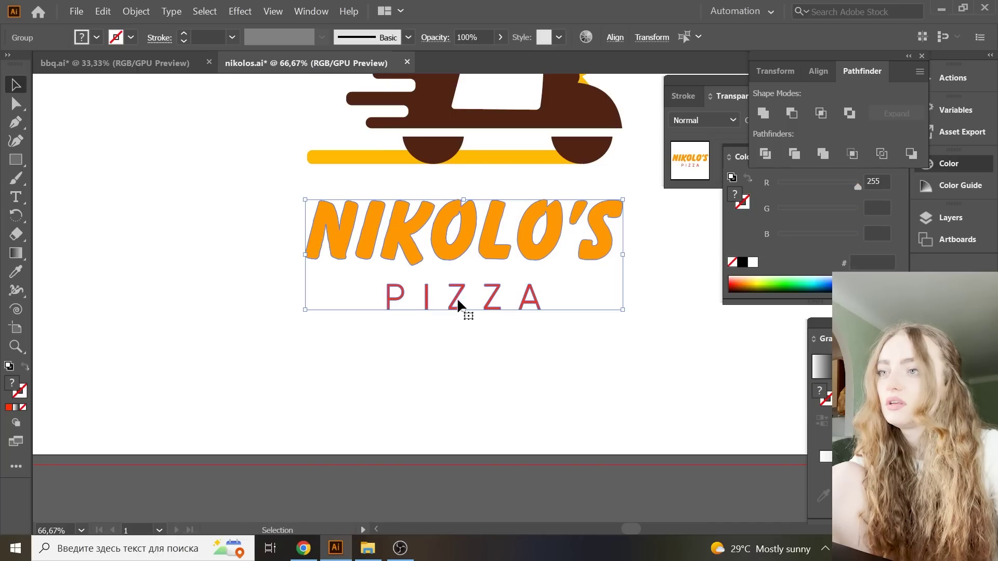
{"action": "left_click_drag", "start_coordinate": [464, 312], "coordinate": [472, 329]}
{"action": "scroll", "coordinate": [472, 329], "scroll_direction": "down", "scroll_amount": 2}
{"action": "left_click", "coordinate": [690, 354]}
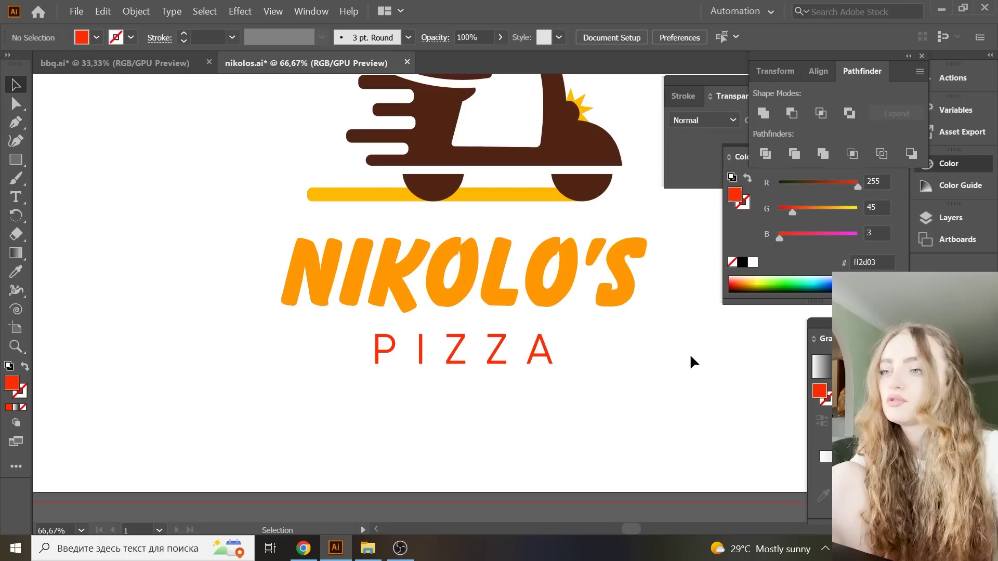
{"action": "key", "text": "ctrl+s"}
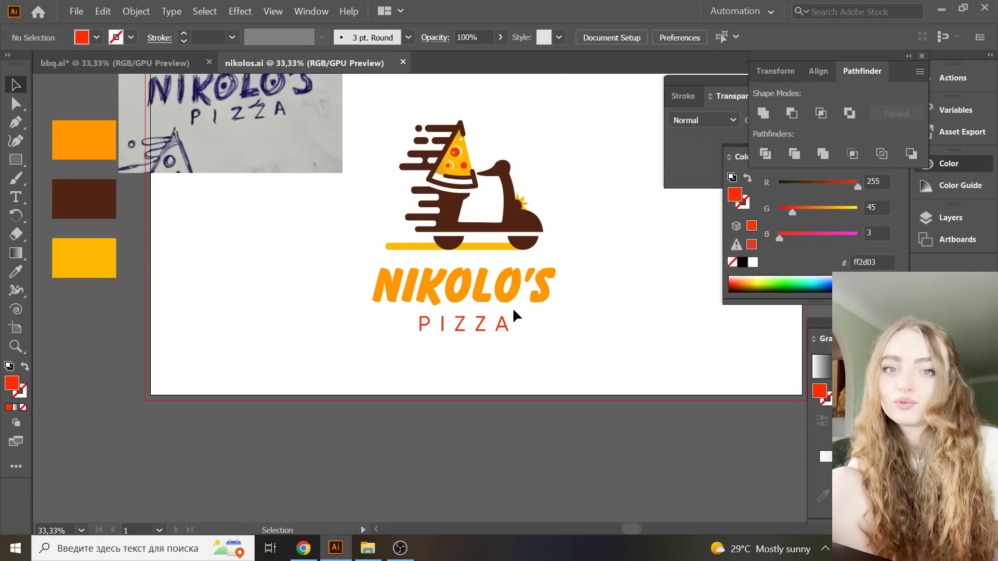
- Delete the reference sketch, then shrink the whole logo slightly and shift it right
{"action": "left_click_drag", "start_coordinate": [290, 118], "coordinate": [335, 196]}
{"action": "key", "text": "Delete"}
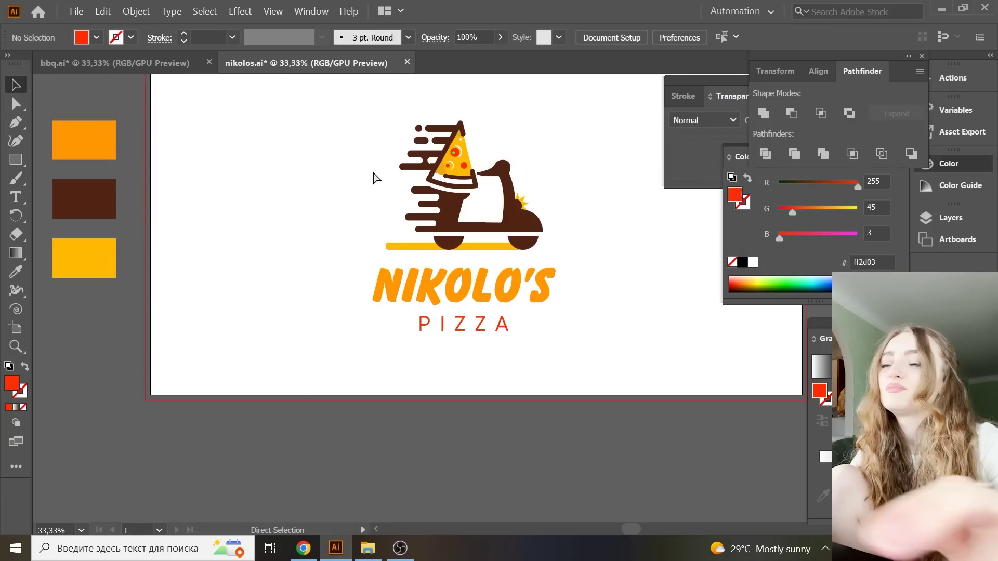
{"action": "key", "text": "ctrl+minus"}
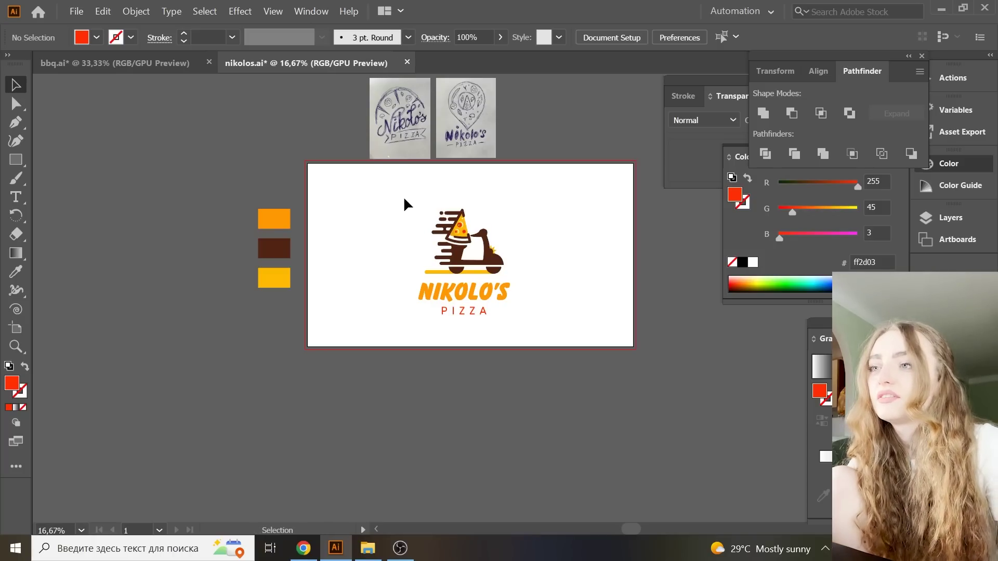
{"action": "left_click_drag", "start_coordinate": [411, 196], "coordinate": [543, 325]}
{"action": "mouse_move", "coordinate": [463, 315]}
{"action": "left_mouse_down"}
{"action": "mouse_move", "coordinate": [463, 300]}
{"action": "mouse_move", "coordinate": [501, 280]}
{"action": "left_mouse_up"}
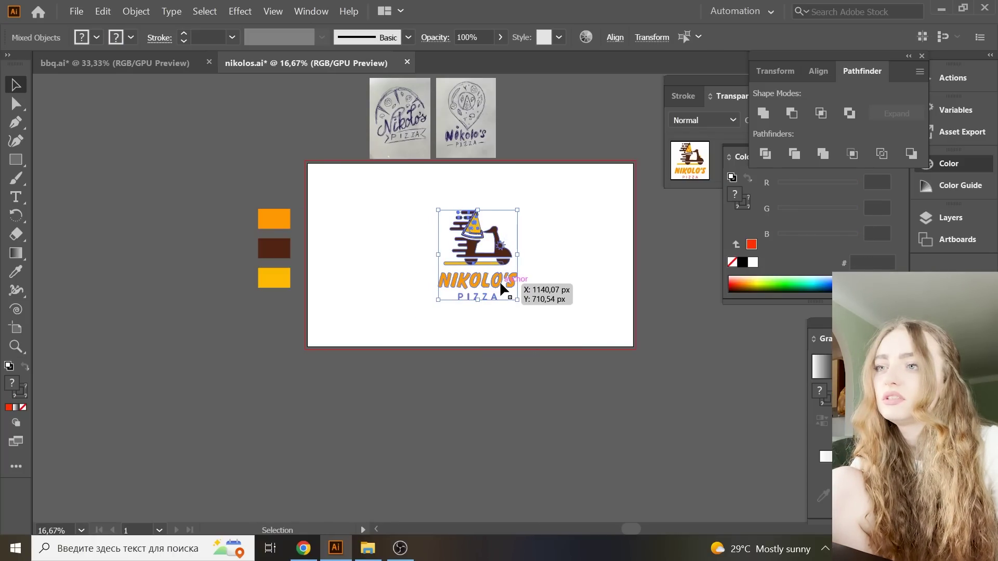
{"action": "left_click", "coordinate": [569, 285]}
{"action": "key", "text": "ctrl+plus"}
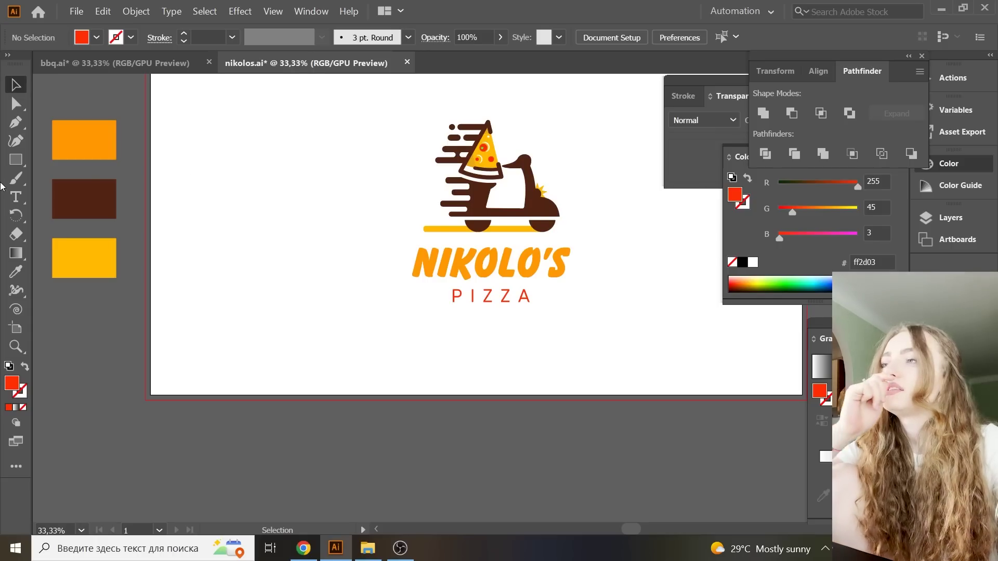
- Draw a circle near the artboard's top-left and fill it with the logo orange
{"action": "left_click_drag", "start_coordinate": [16, 159], "coordinate": [78, 178]}
{"action": "mouse_move", "coordinate": [228, 104]}
{"action": "left_mouse_down"}
{"action": "mouse_move", "coordinate": [299, 208]}
{"action": "mouse_move", "coordinate": [323, 198]}
{"action": "left_mouse_up"}
{"action": "key", "text": "v"}
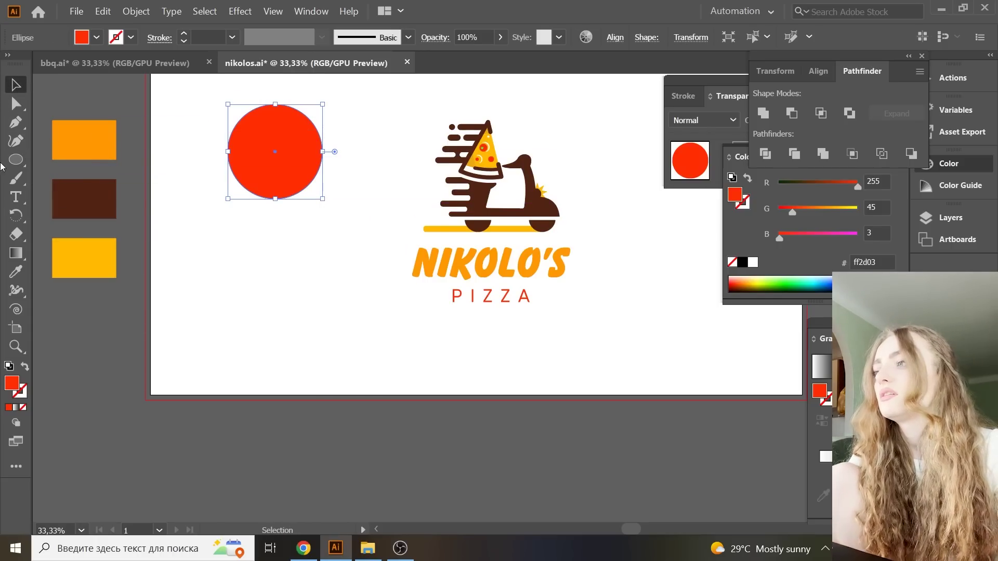
{"action": "left_click", "coordinate": [16, 271]}
{"action": "left_click", "coordinate": [71, 141]}
{"action": "key", "text": "v"}
{"action": "left_click", "coordinate": [147, 151]}
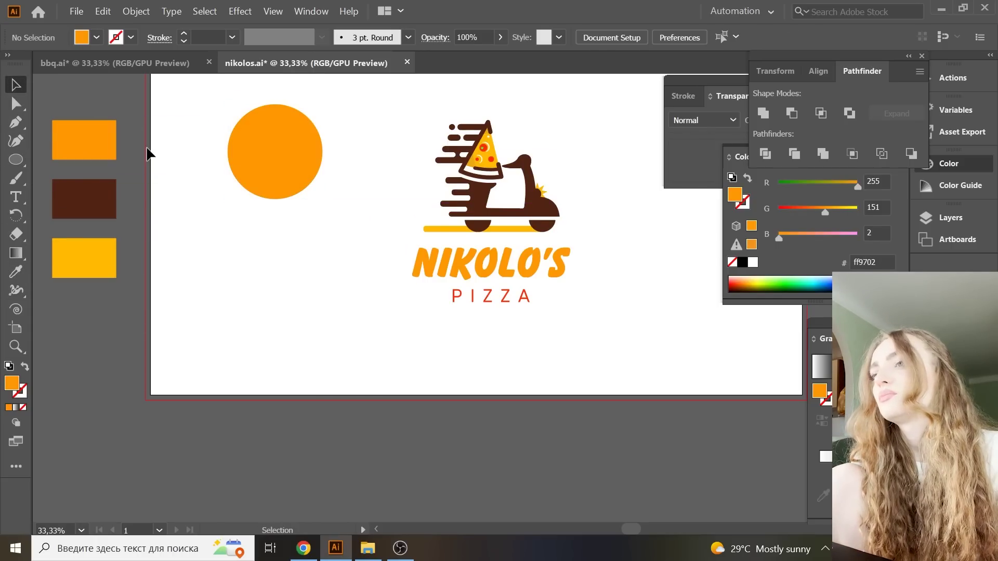
- Lower the circle's opacity to 15%, place it over the scooter, and send it to back
{"action": "scroll", "coordinate": [275, 195], "scroll_direction": "up", "scroll_amount": 2}
{"action": "left_click", "coordinate": [276, 198]}
{"action": "left_click", "coordinate": [500, 37]}
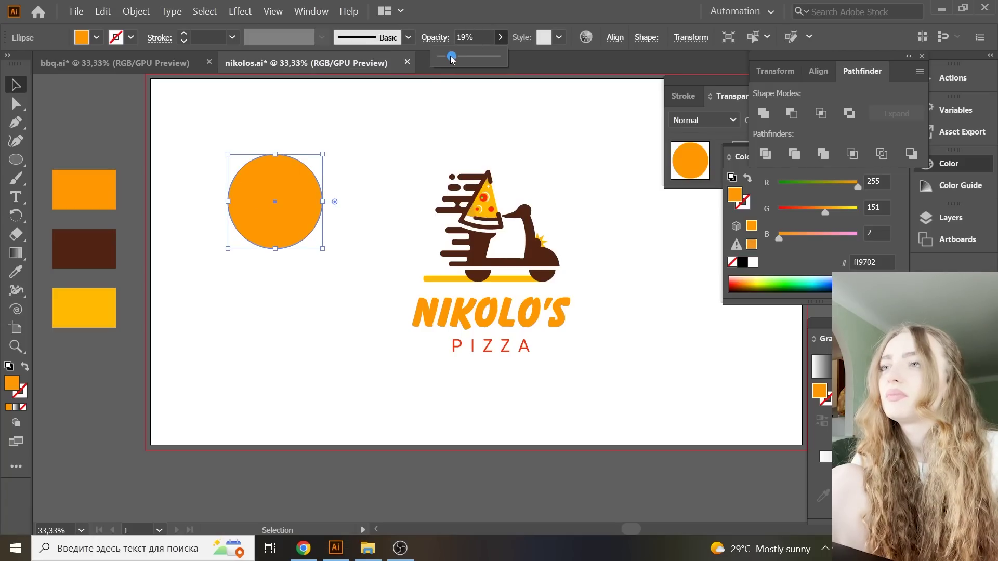
{"action": "left_click_drag", "start_coordinate": [451, 58], "coordinate": [449, 57]}
{"action": "left_click_drag", "start_coordinate": [265, 192], "coordinate": [388, 189]}
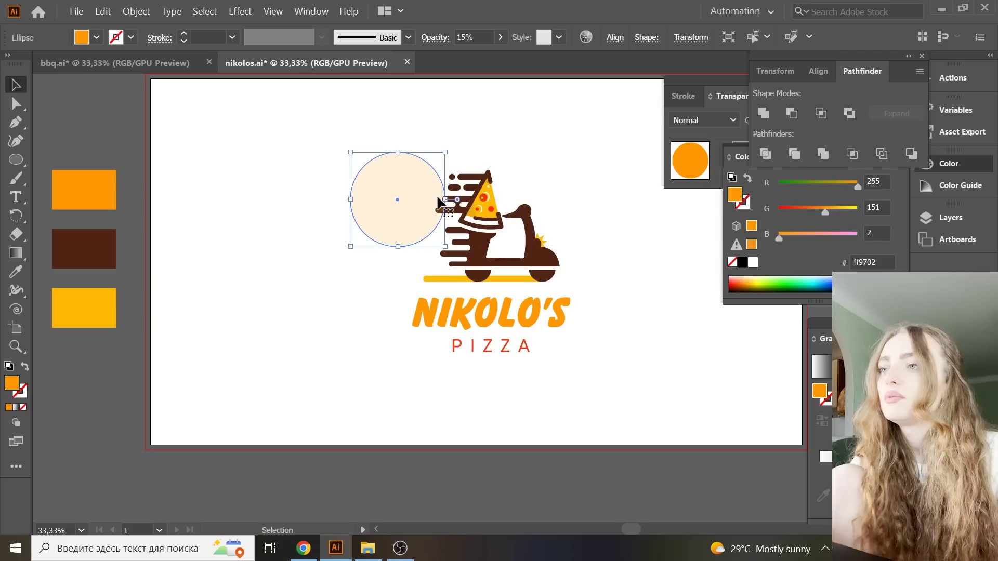
{"action": "left_click_drag", "start_coordinate": [405, 210], "coordinate": [477, 232]}
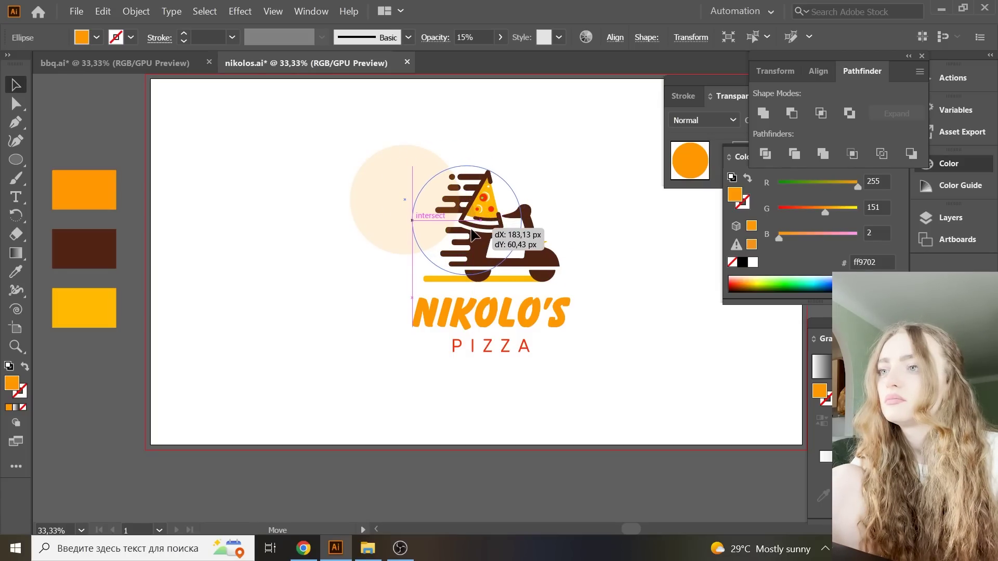
{"action": "left_click_drag", "start_coordinate": [476, 232], "coordinate": [471, 234]}
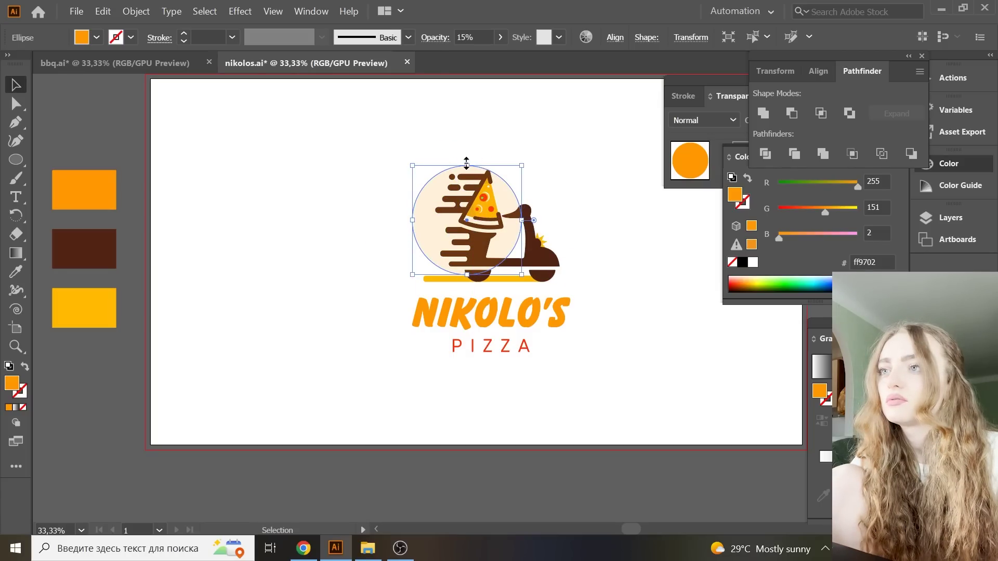
{"action": "right_click", "coordinate": [487, 200]}
{"action": "left_click", "coordinate": [682, 430]}
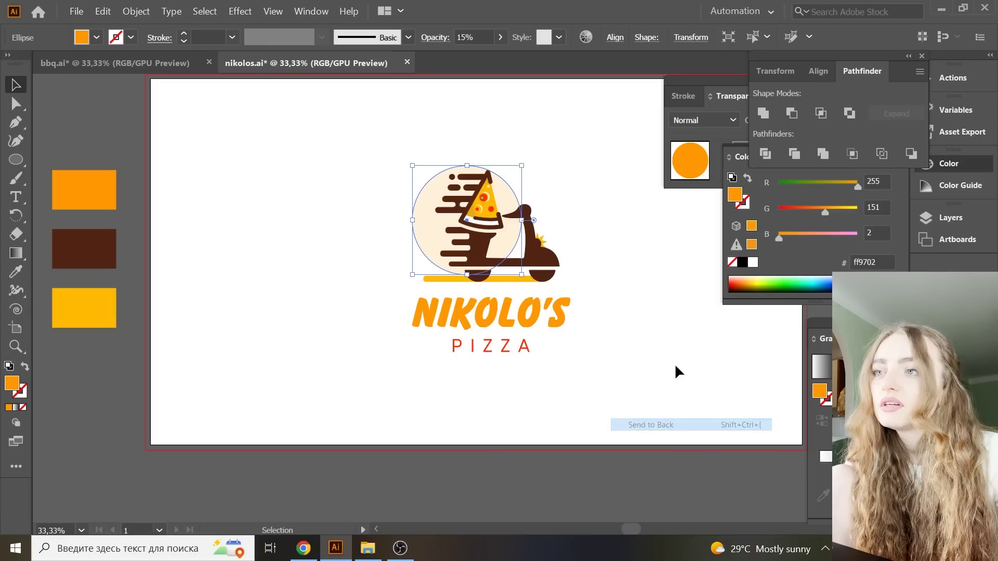
{"action": "left_click", "coordinate": [675, 359]}
{"action": "scroll", "coordinate": [674, 357], "scroll_direction": "up", "scroll_amount": 2}
- Select the scooter path's tip anchor and pull it to reshape the front
{"action": "key", "text": "a"}
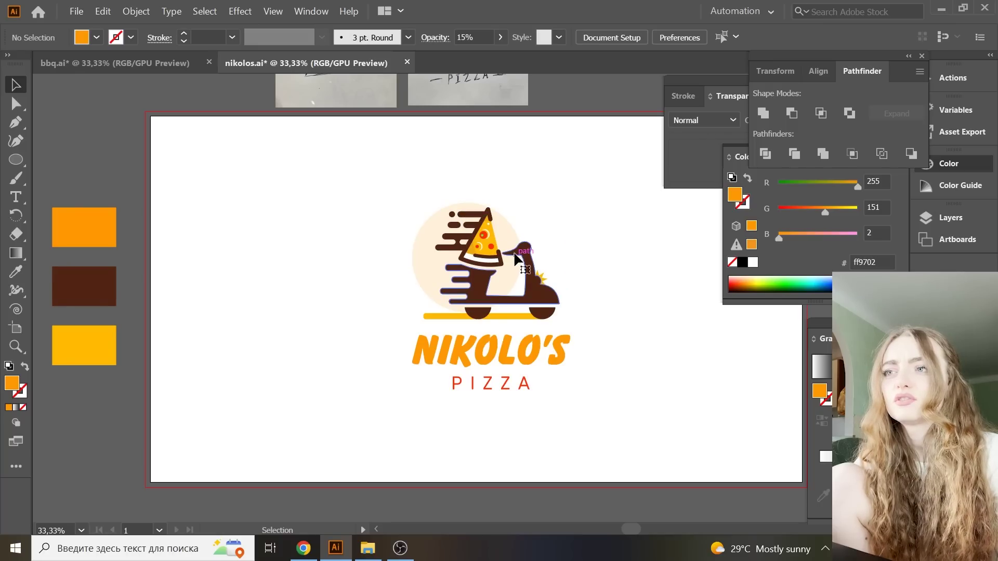
{"action": "left_click", "coordinate": [502, 271]}
{"action": "key", "text": "ctrl+plus"}
{"action": "key", "text": "ctrl+plus"}
{"action": "key", "text": "ctrl+plus"}
{"action": "key", "text": "ctrl+plus"}
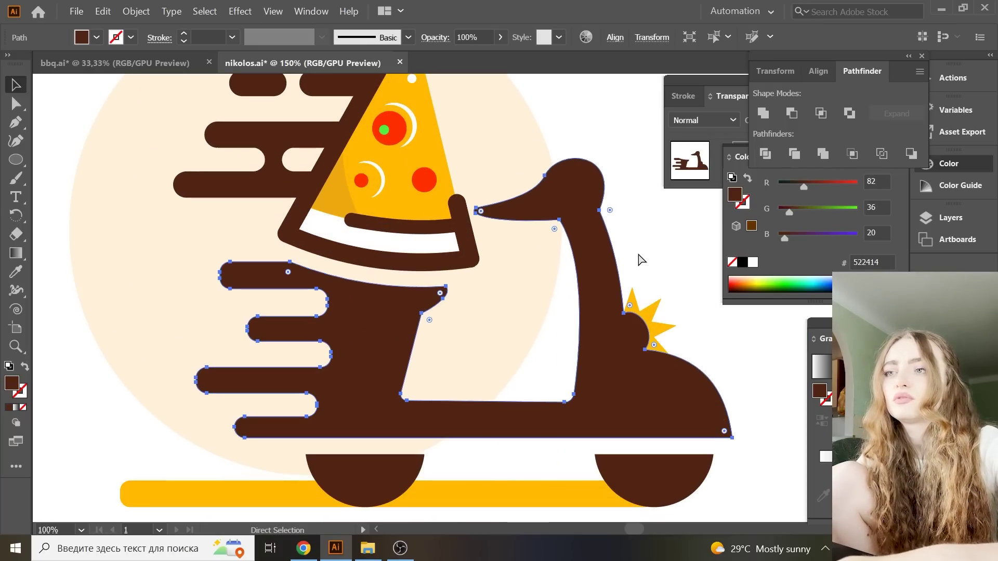
{"action": "key", "text": "v"}
{"action": "scroll", "coordinate": [479, 221], "scroll_direction": "up", "scroll_amount": 2}
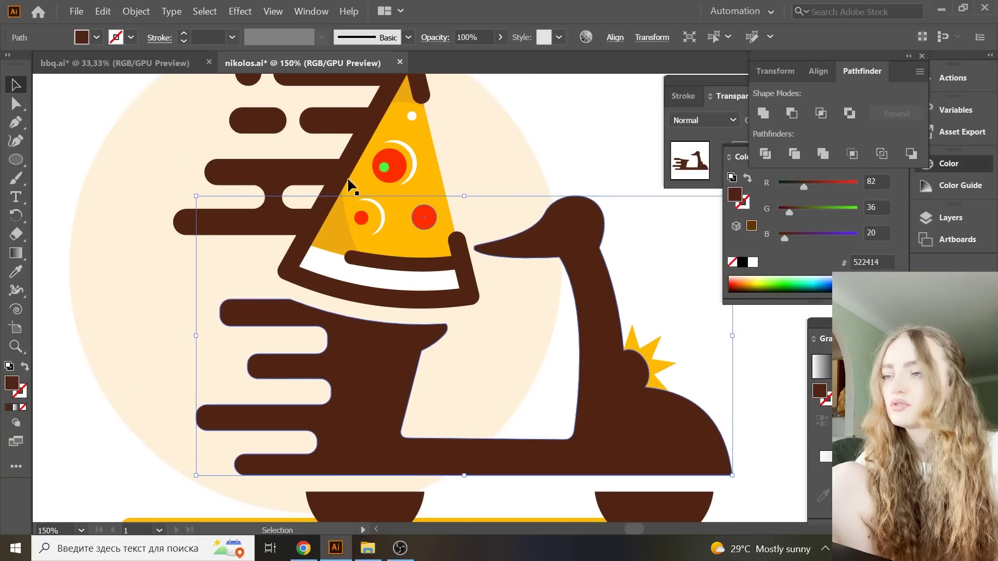
{"action": "left_click", "coordinate": [18, 103]}
{"action": "left_click", "coordinate": [693, 185]}
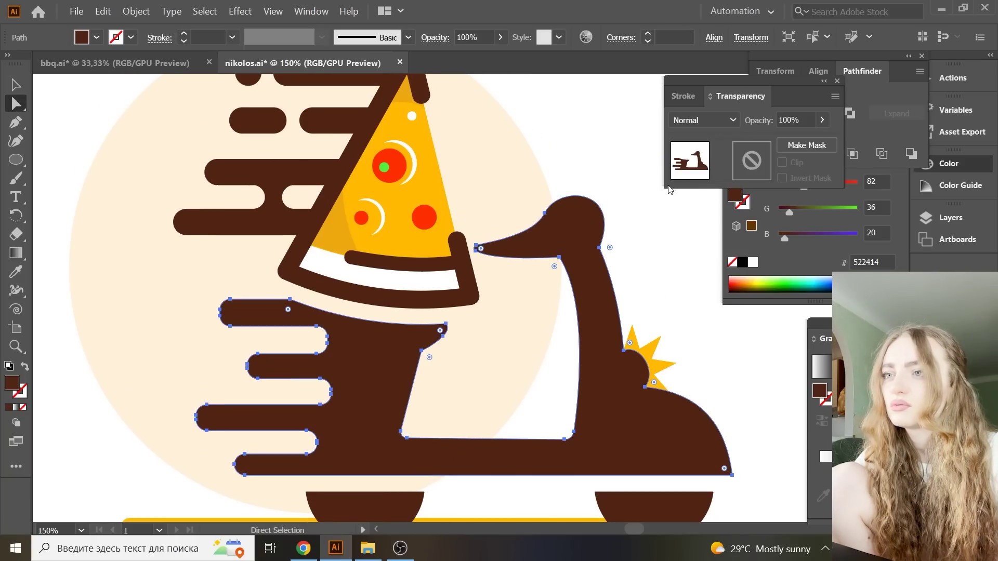
{"action": "left_click", "coordinate": [611, 179]}
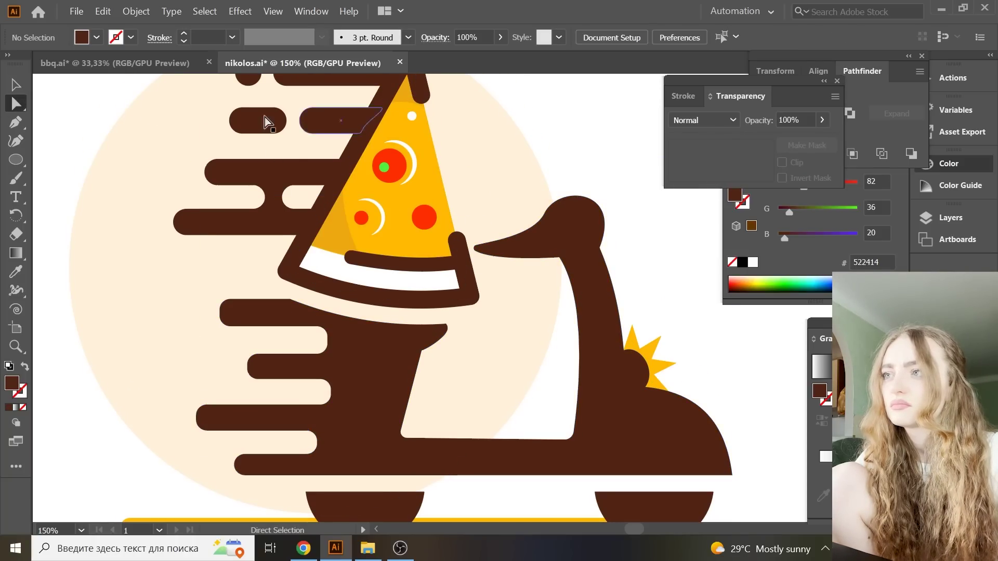
{"action": "left_click", "coordinate": [507, 245]}
{"action": "key", "text": "ctrl+plus"}
{"action": "key", "text": "ctrl+plus"}
{"action": "key", "text": "ctrl+plus"}
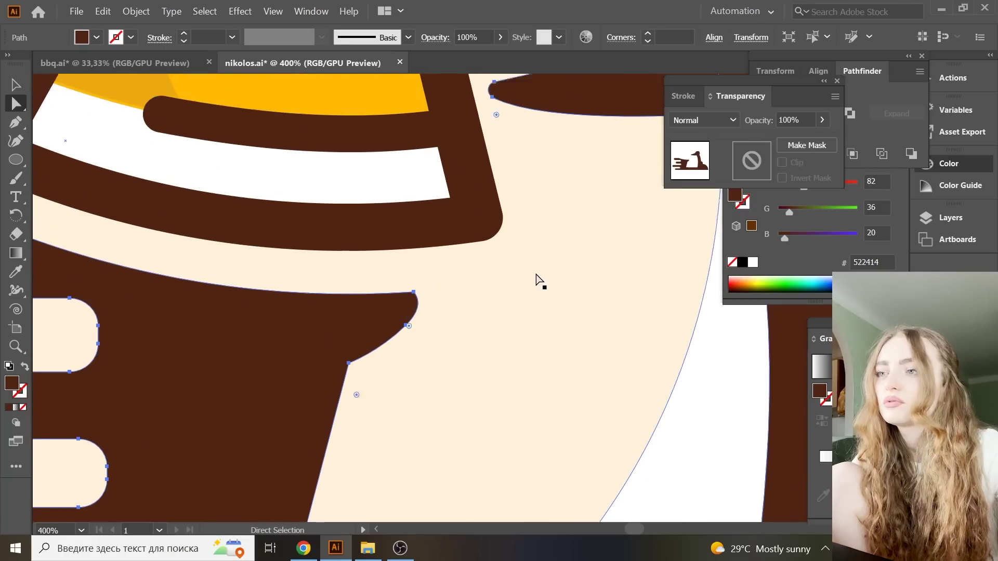
{"action": "scroll", "coordinate": [492, 154], "scroll_direction": "up", "scroll_amount": 3}
{"action": "left_click", "coordinate": [495, 211]}
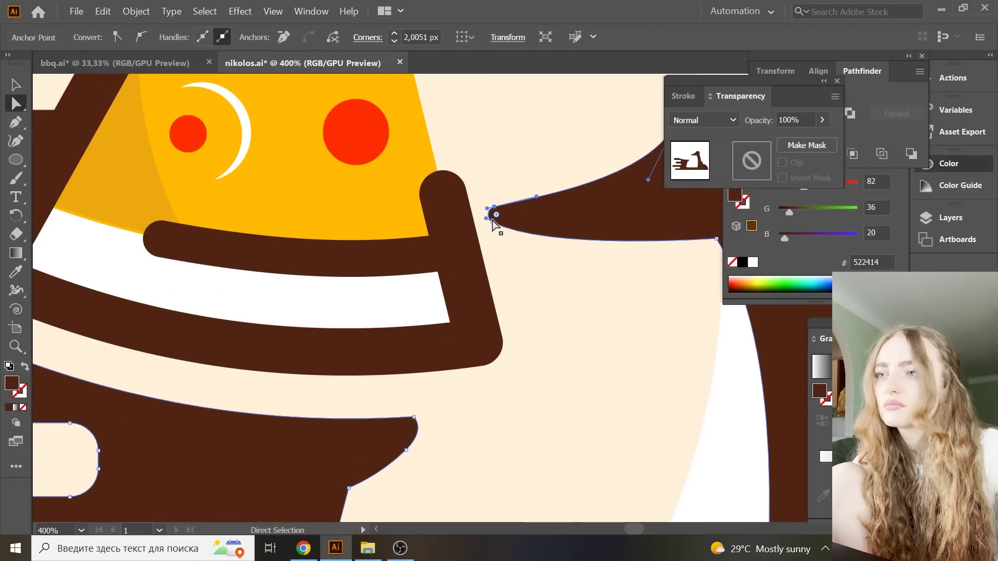
{"action": "scroll", "coordinate": [506, 252], "scroll_direction": "up", "scroll_amount": 3}
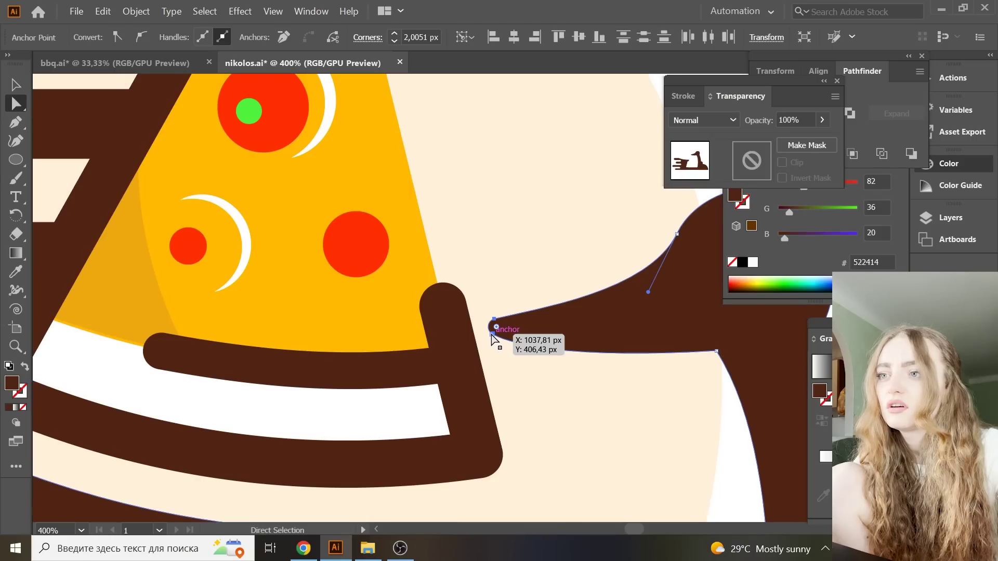
{"action": "left_click_drag", "start_coordinate": [492, 334], "coordinate": [503, 319]}
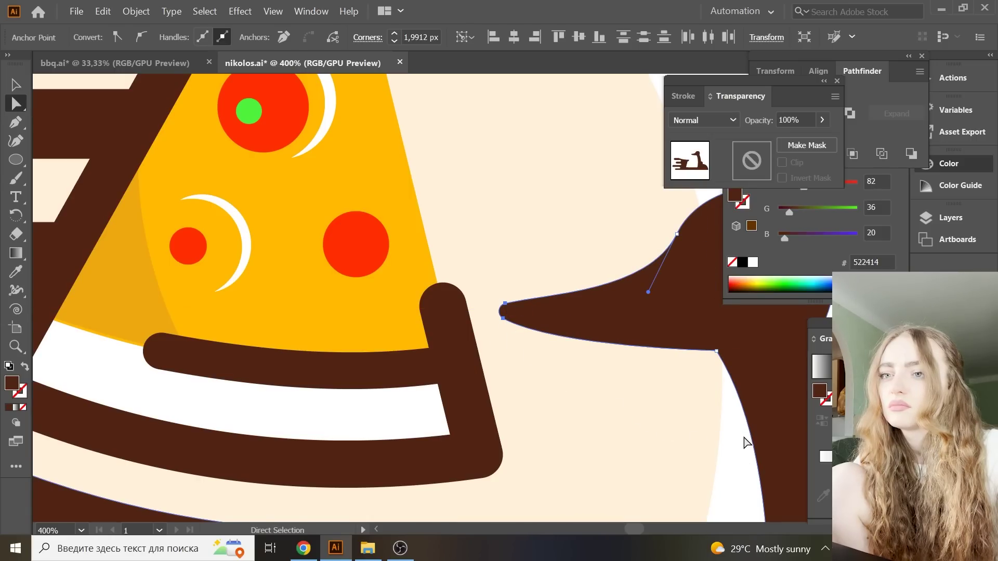
{"action": "key", "text": "ctrl+shift+a"}
- Move the scooter's pointed tip anchor up and to the right
{"action": "key", "text": "ctrl+minus"}
{"action": "key", "text": "ctrl+minus"}
{"action": "key", "text": "ctrl+minus"}
{"action": "key", "text": "ctrl+minus"}
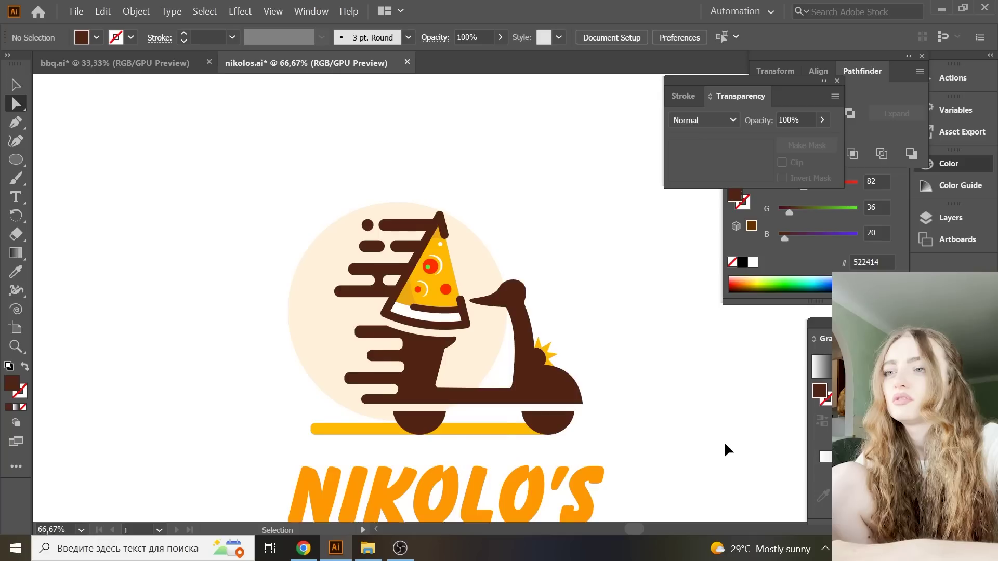
{"action": "key", "text": "ctrl+minus"}
{"action": "key", "text": "ctrl+z"}
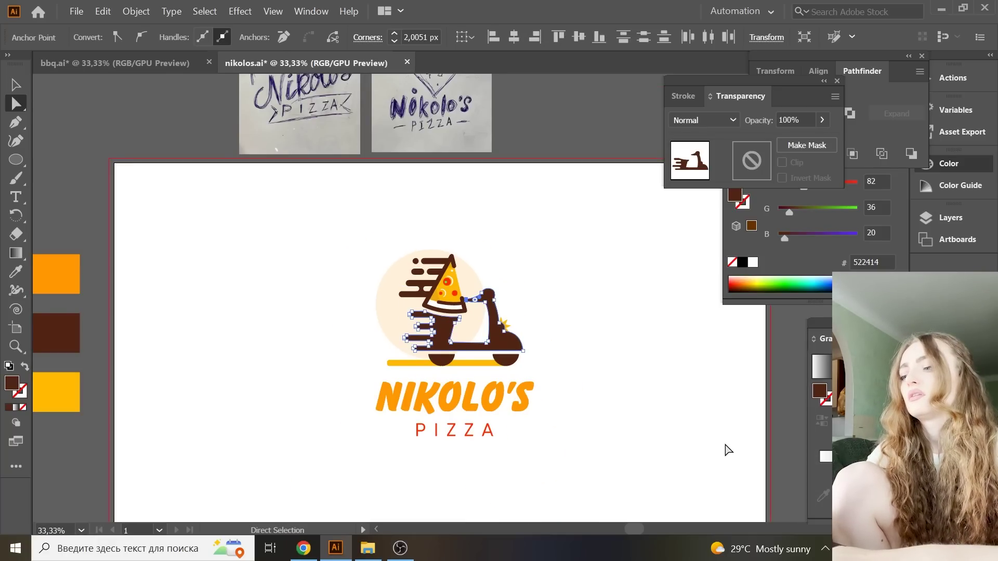
{"action": "key", "text": "v"}
{"action": "key", "text": "ctrl+plus"}
{"action": "key", "text": "ctrl+plus"}
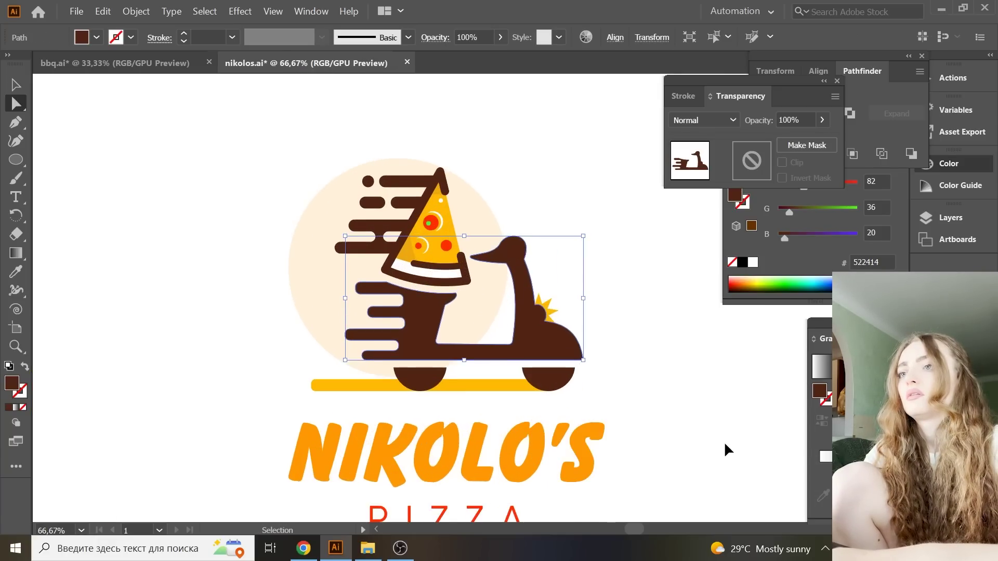
{"action": "key", "text": "ctrl+plus"}
{"action": "key", "text": "ctrl+plus"}
{"action": "key", "text": "ctrl+plus"}
{"action": "key", "text": "a"}
{"action": "scroll", "coordinate": [548, 134], "scroll_direction": "up", "scroll_amount": 2}
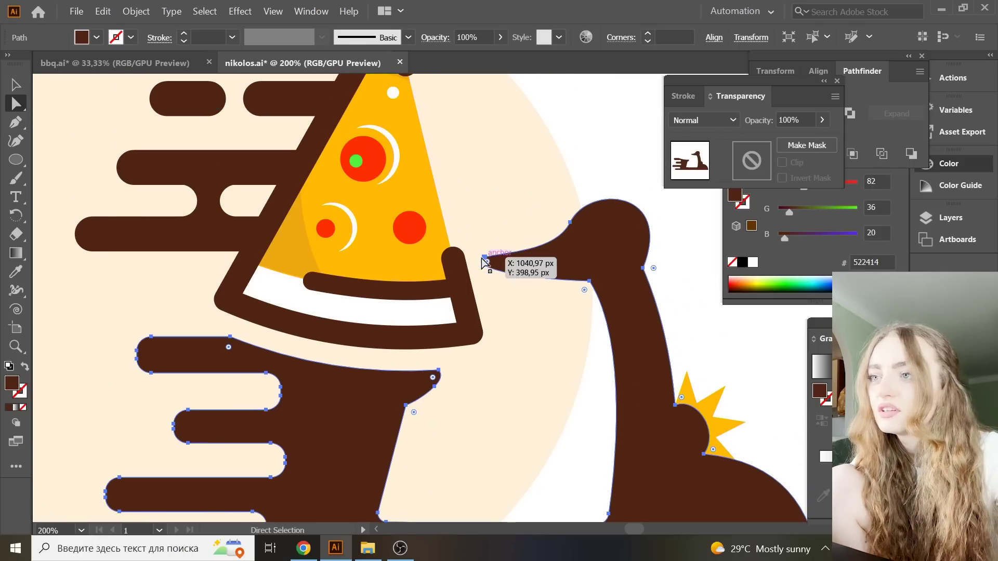
{"action": "left_click", "coordinate": [484, 259]}
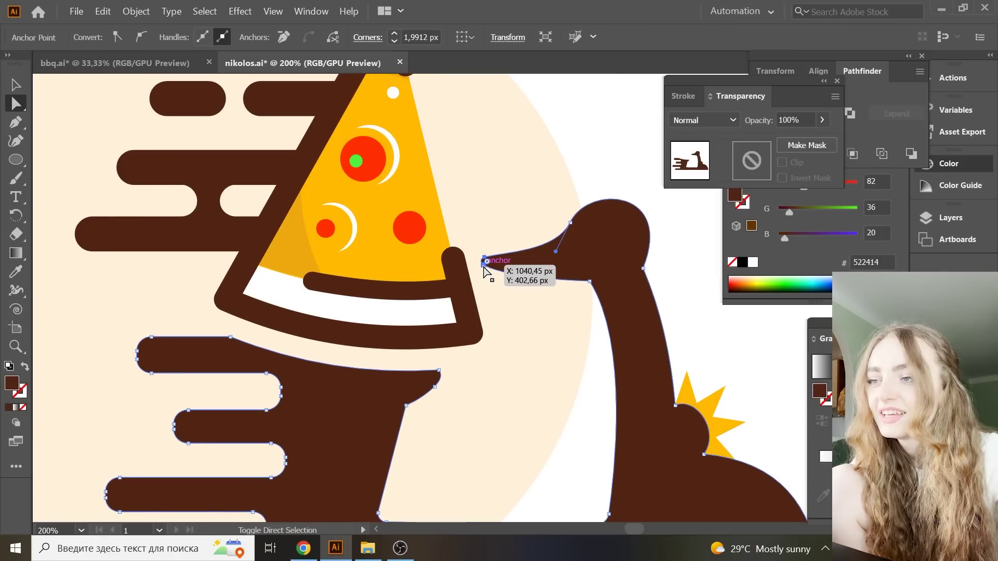
{"action": "left_click_drag", "start_coordinate": [483, 267], "coordinate": [489, 260]}
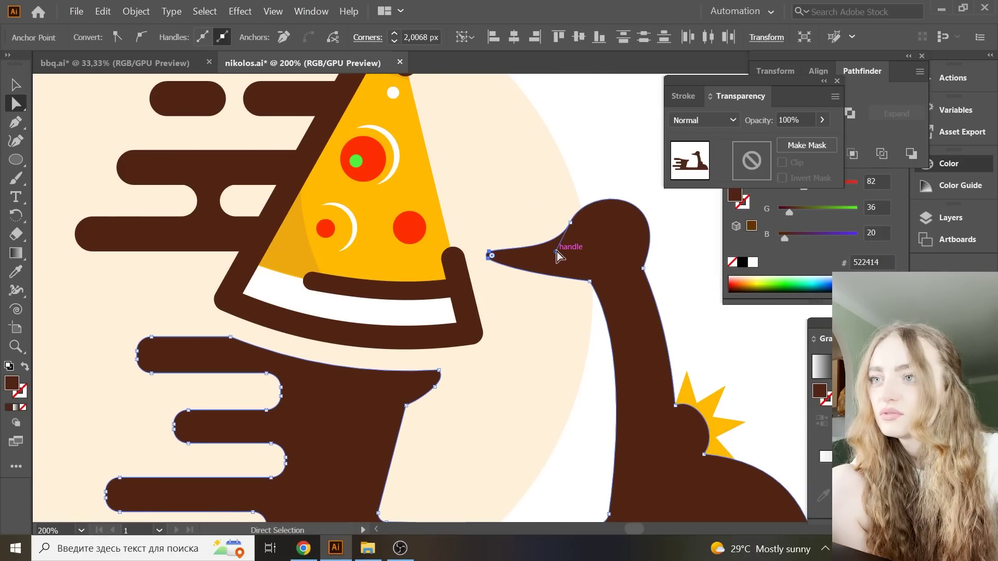
- Smooth the curve above the tip, raise the rounded head curve, and save
{"action": "left_click_drag", "start_coordinate": [557, 252], "coordinate": [550, 246]}
{"action": "left_click_drag", "start_coordinate": [593, 202], "coordinate": [597, 193]}
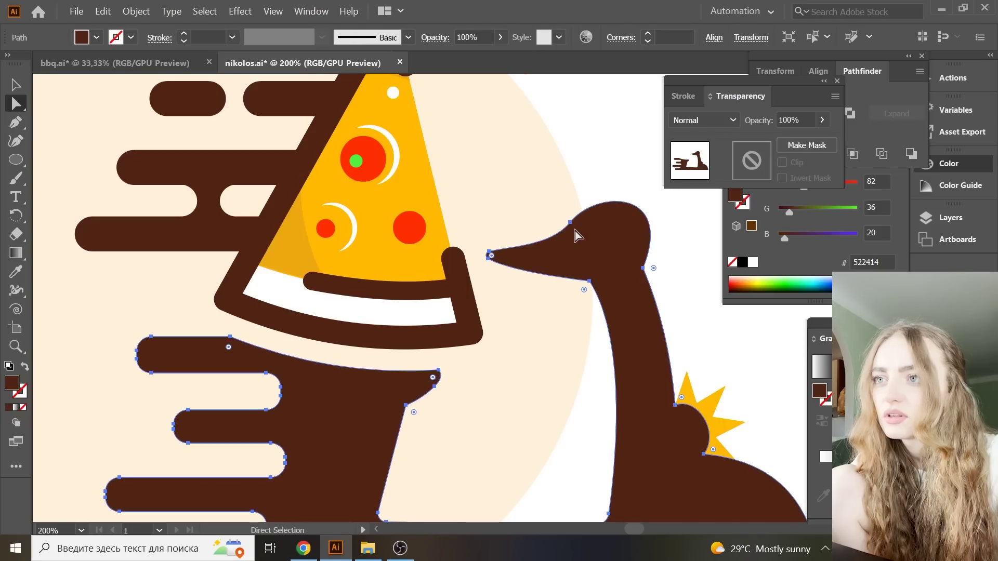
{"action": "left_click_drag", "start_coordinate": [598, 191], "coordinate": [605, 170]}
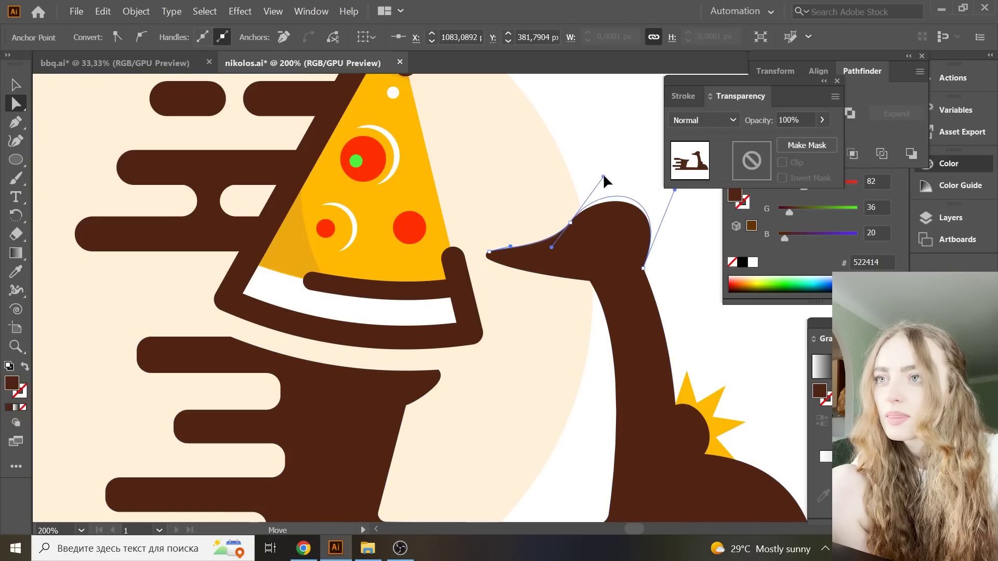
{"action": "left_click", "coordinate": [624, 150]}
{"action": "scroll", "coordinate": [623, 150], "scroll_direction": "up", "scroll_amount": 1}
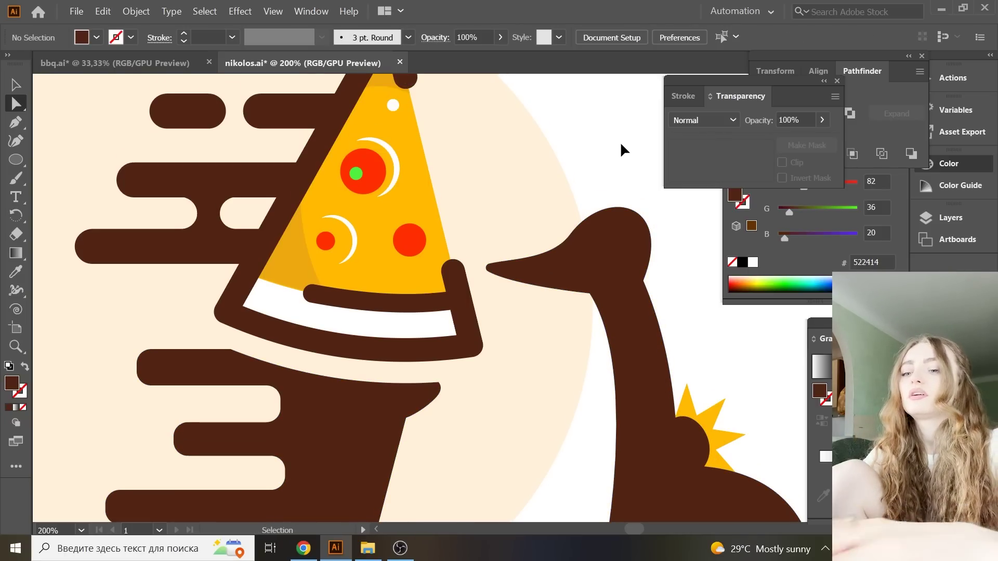
{"action": "key", "text": "ctrl+minus"}
{"action": "key", "text": "ctrl+minus"}
{"action": "key", "text": "ctrl+minus"}
{"action": "key", "text": "ctrl+minus"}
{"action": "key", "text": "ctrl+minus"}
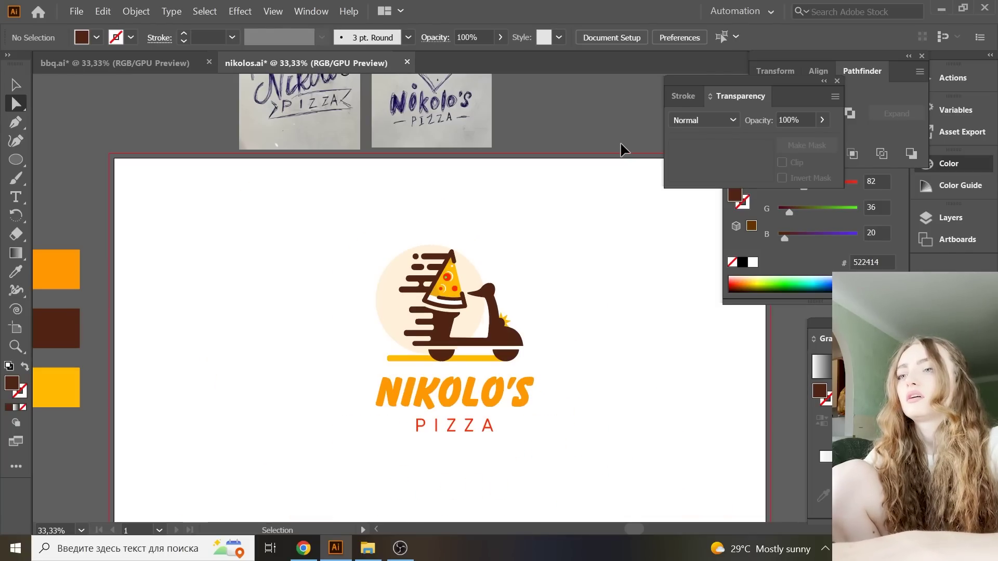
{"action": "key", "text": "ctrl+s"}
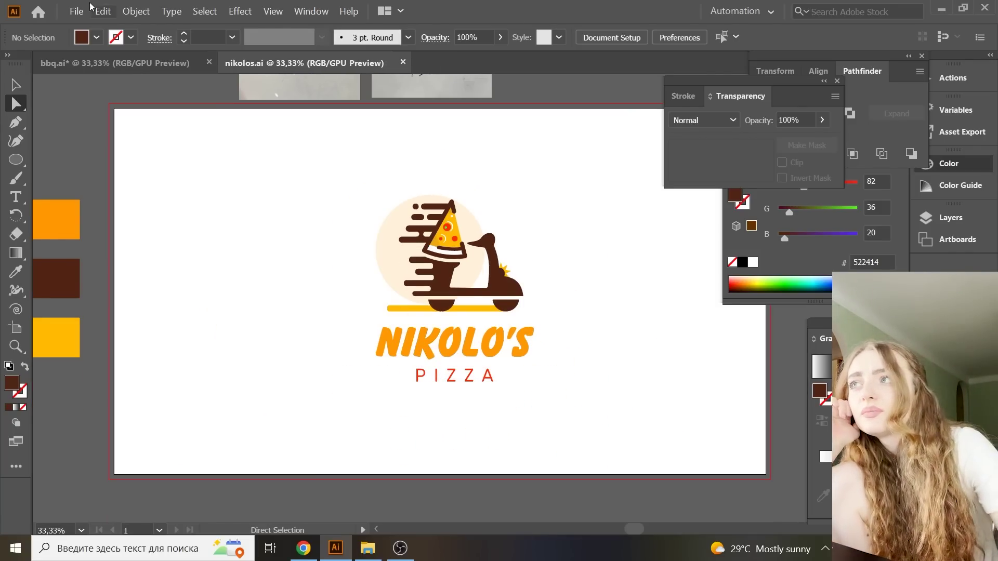
- Export the logo through Save for Web (Legacy) as a JPEG High image named nikolos1
{"action": "left_click", "coordinate": [76, 11]}
{"action": "mouse_move", "coordinate": [156, 212]}
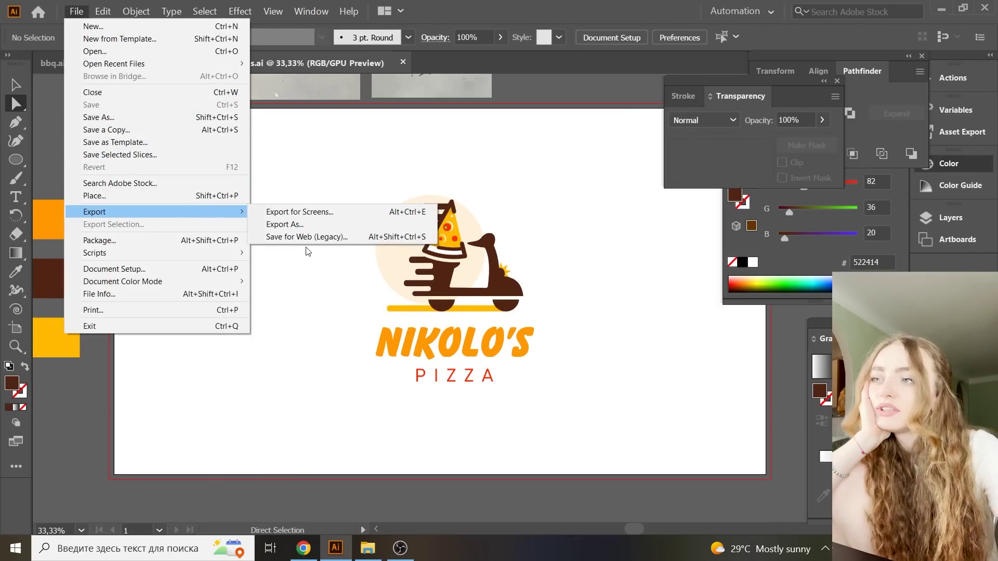
{"action": "left_click", "coordinate": [307, 237]}
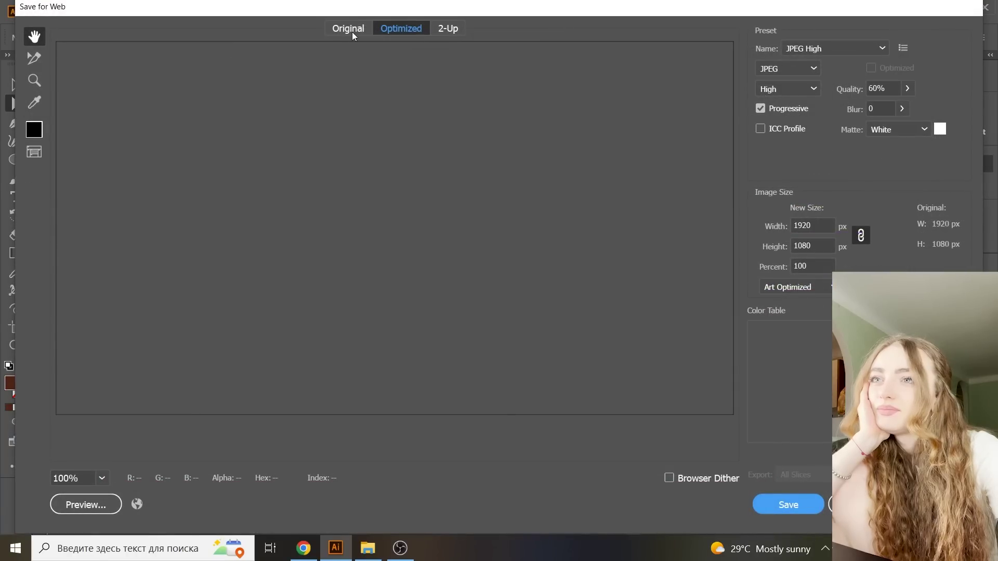
{"action": "left_click", "coordinate": [352, 32]}
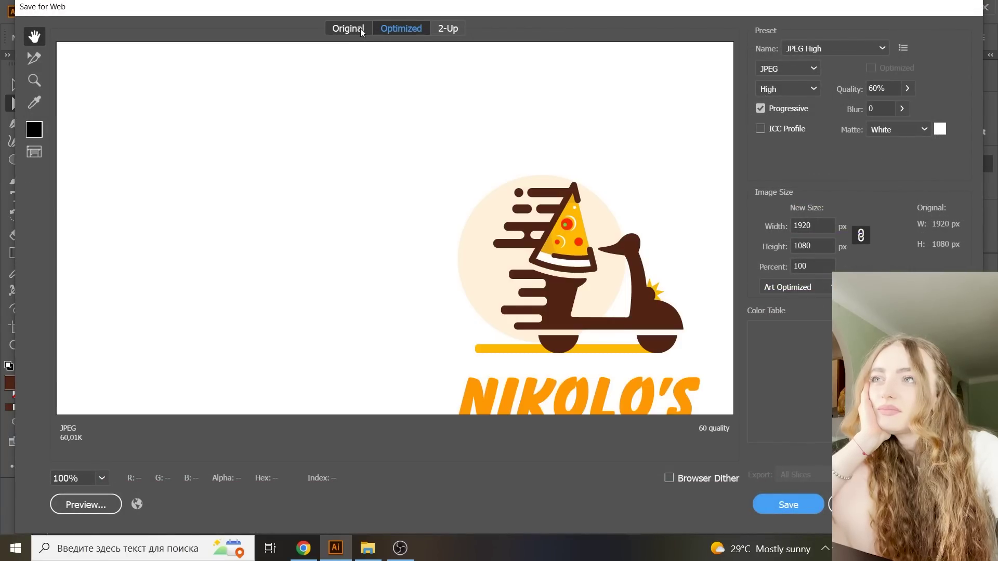
{"action": "left_click", "coordinate": [789, 505]}
{"action": "type", "text": "nikolos1"}
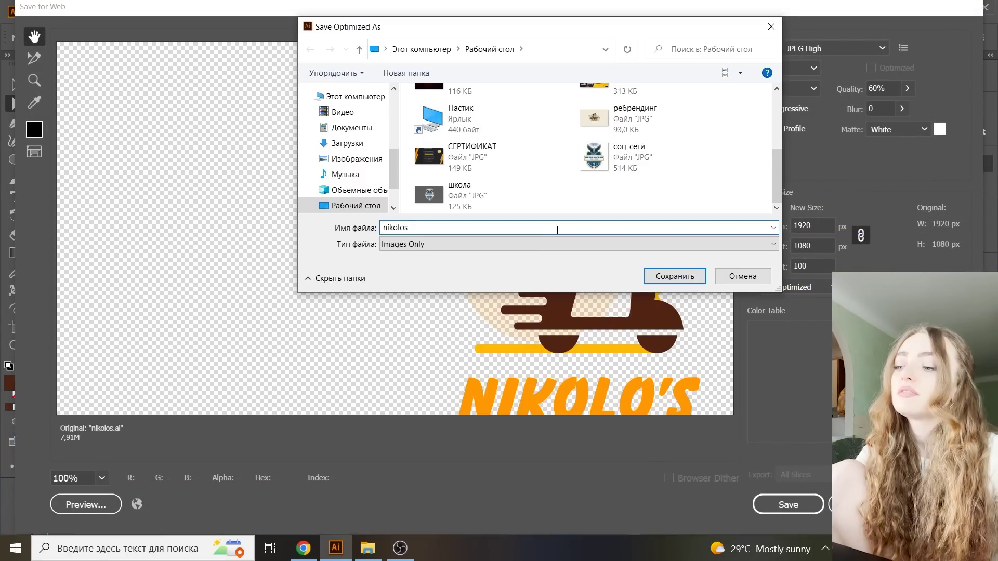
{"action": "left_click", "coordinate": [691, 279]}
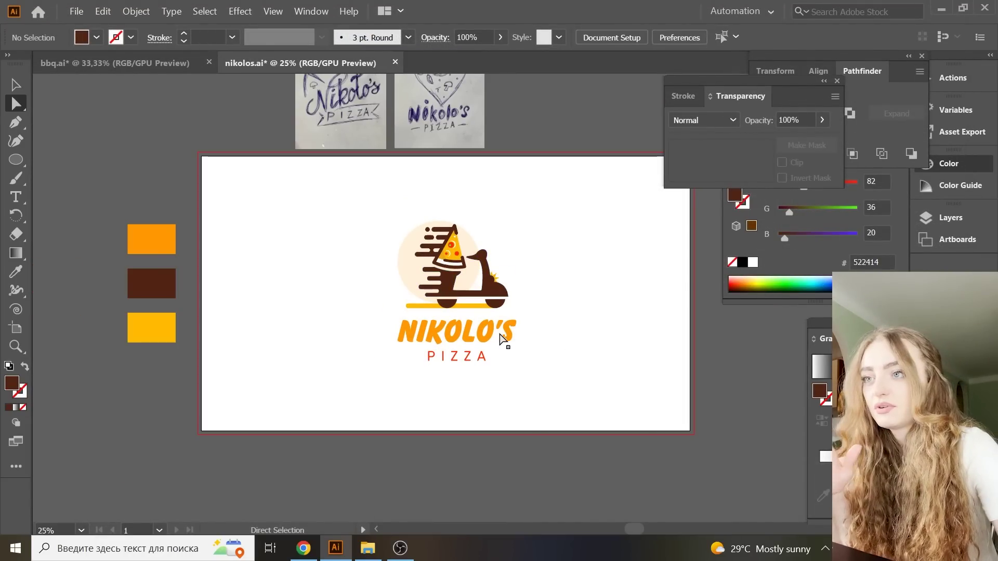
{"action": "key", "text": "ctrl+plus"}
{"action": "key", "text": "ctrl+plus"}
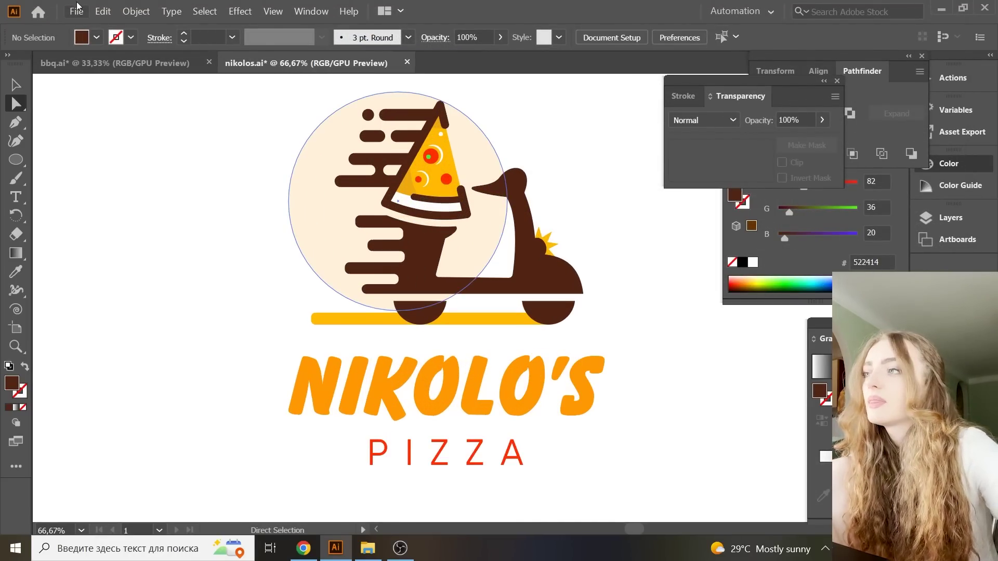
- Draw small brown eye circles inside the O's of NIKOLO'S
{"action": "key", "text": "l"}
{"action": "left_click_drag", "start_coordinate": [146, 144], "coordinate": [557, 396]}
{"action": "key", "text": "ctrl+plus"}
{"action": "key", "text": "ctrl+plus"}
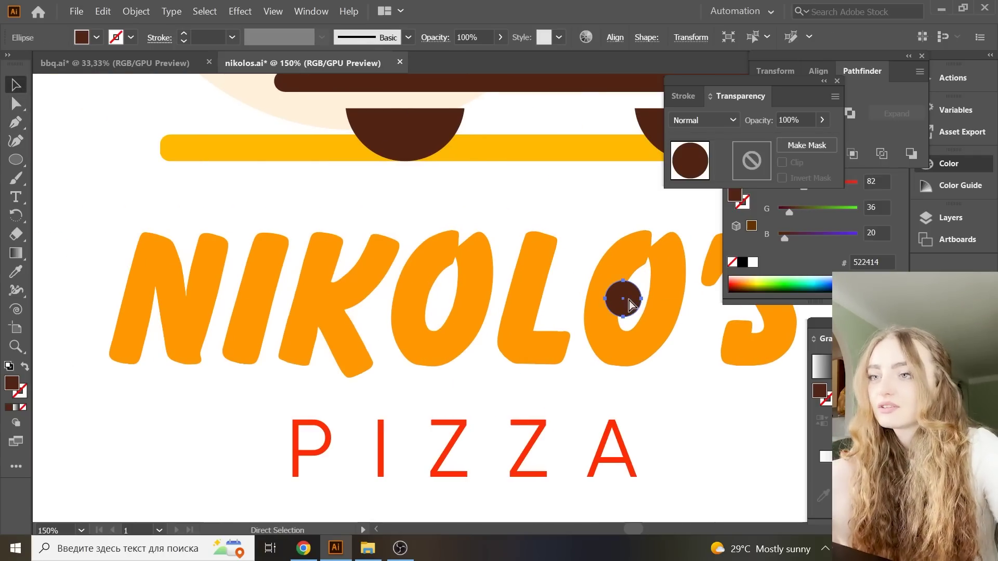
{"action": "key", "text": "i"}
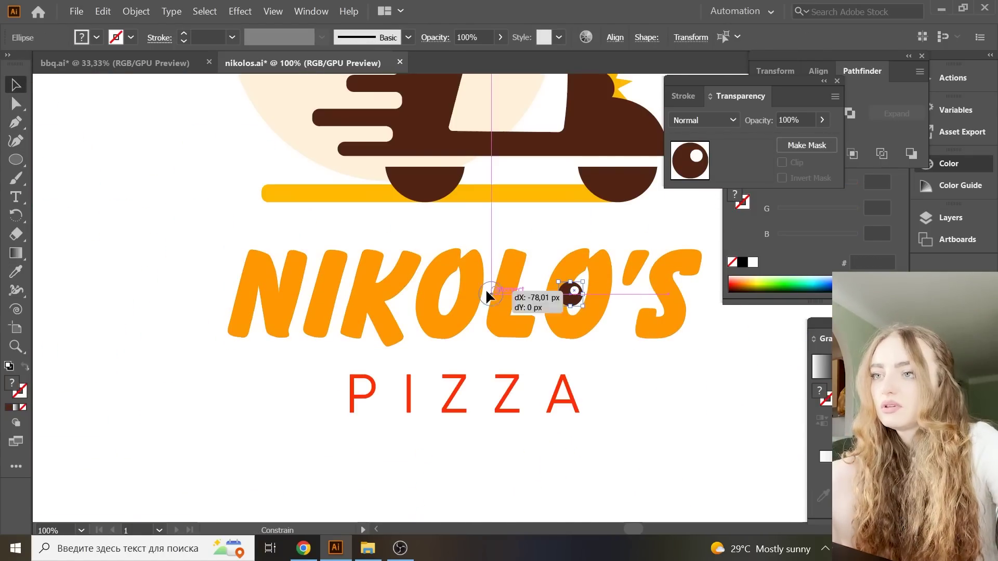
- Export the logo again via Save for Web as JPEG nikolos2
{"action": "left_click", "coordinate": [77, 11]}
{"action": "left_click", "coordinate": [333, 234]}
{"action": "left_click", "coordinate": [788, 505]}
{"action": "left_click", "coordinate": [160, 227]}
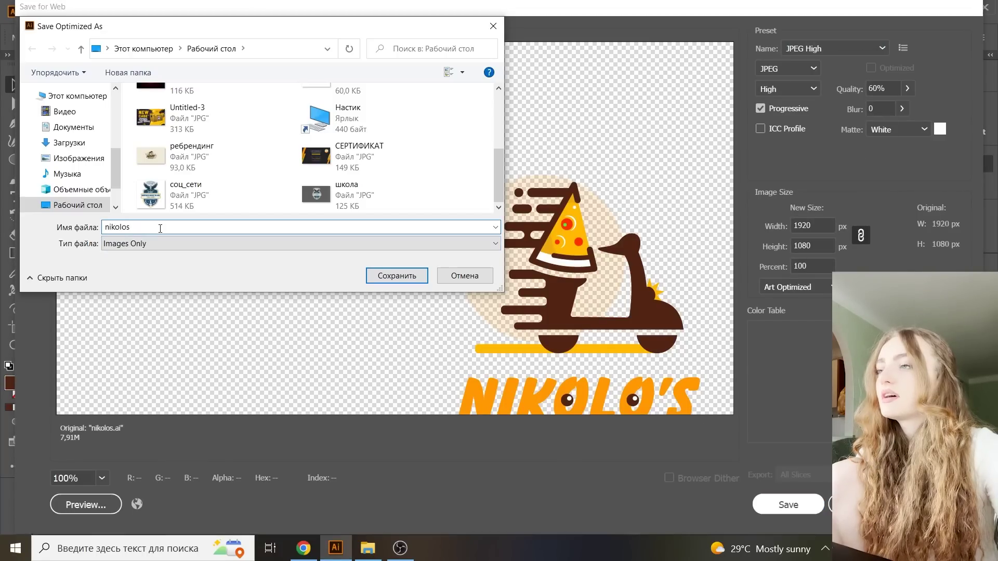
{"action": "left_click", "coordinate": [390, 274]}
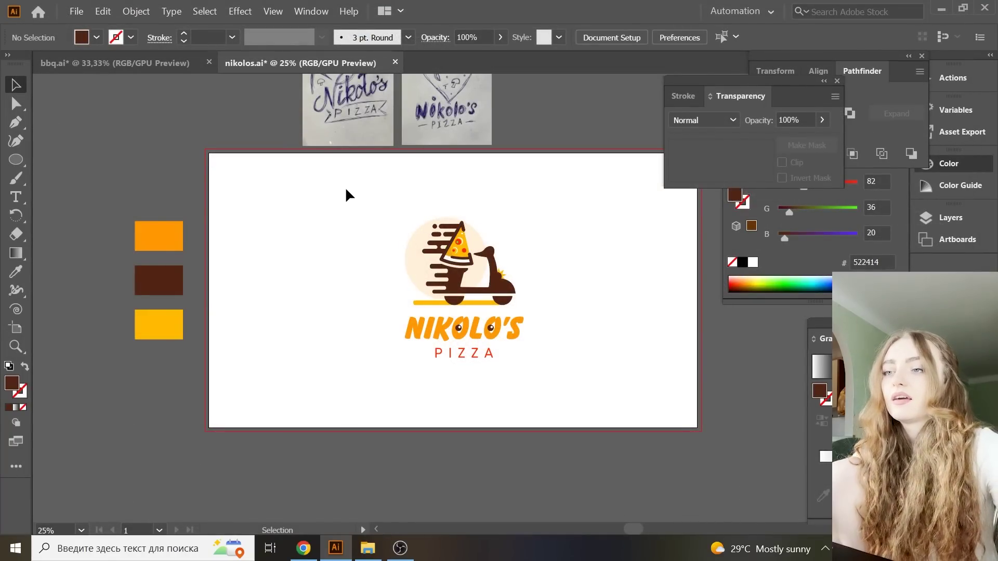
- Select every part of the logo and ungroup it
{"action": "left_click_drag", "start_coordinate": [345, 189], "coordinate": [631, 383]}
{"action": "key", "text": "a"}
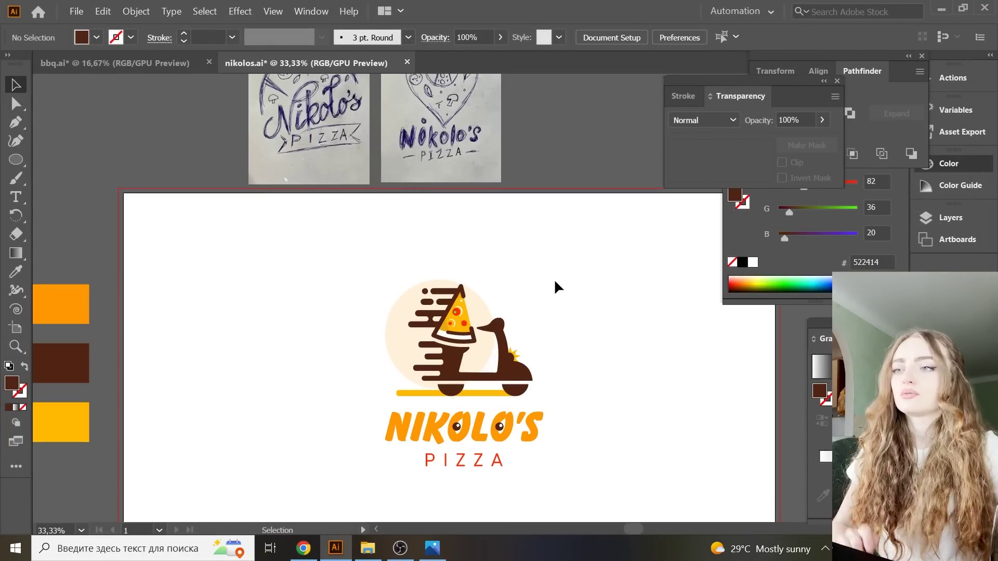
{"action": "scroll", "coordinate": [555, 283], "scroll_direction": "down", "scroll_amount": 1}
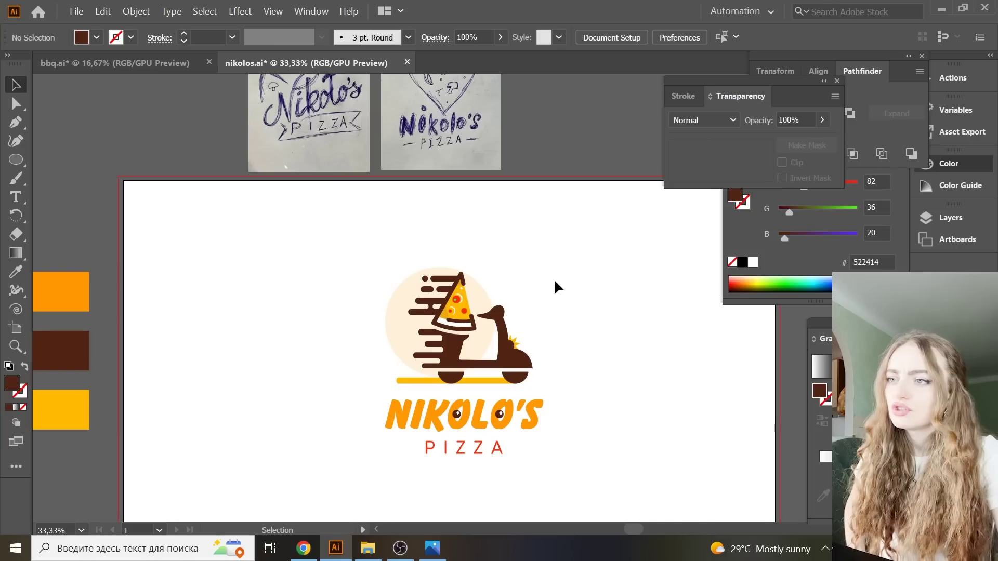
{"action": "left_click_drag", "start_coordinate": [339, 256], "coordinate": [541, 344]}
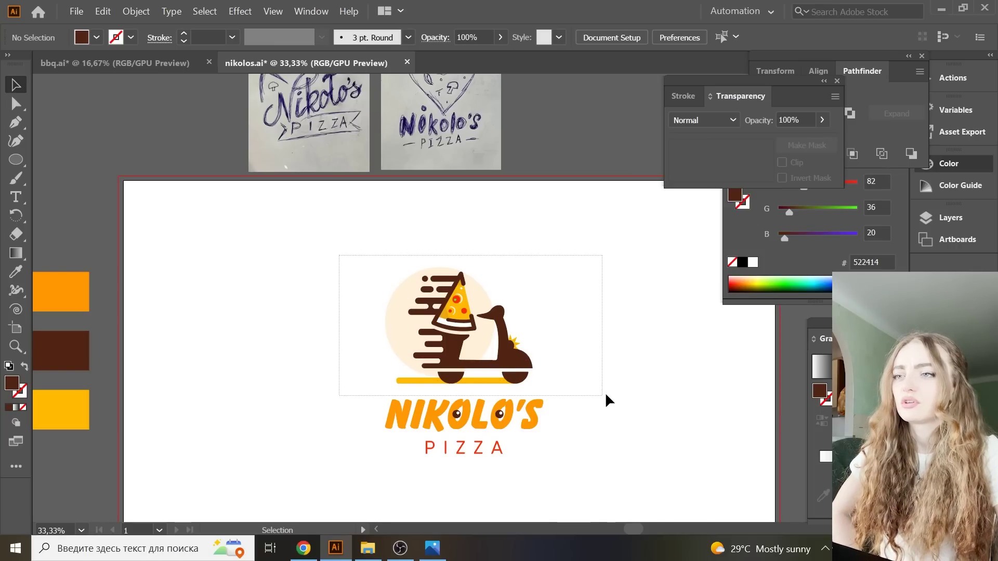
{"action": "left_click_drag", "start_coordinate": [582, 378], "coordinate": [602, 392]}
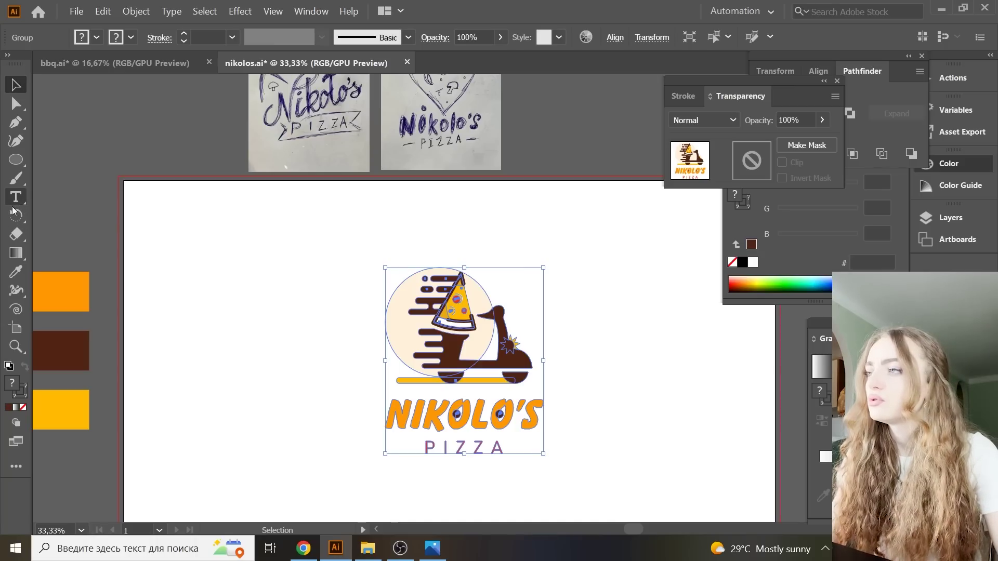
{"action": "left_click_drag", "start_coordinate": [305, 231], "coordinate": [625, 386]}
{"action": "right_click", "coordinate": [533, 389]}
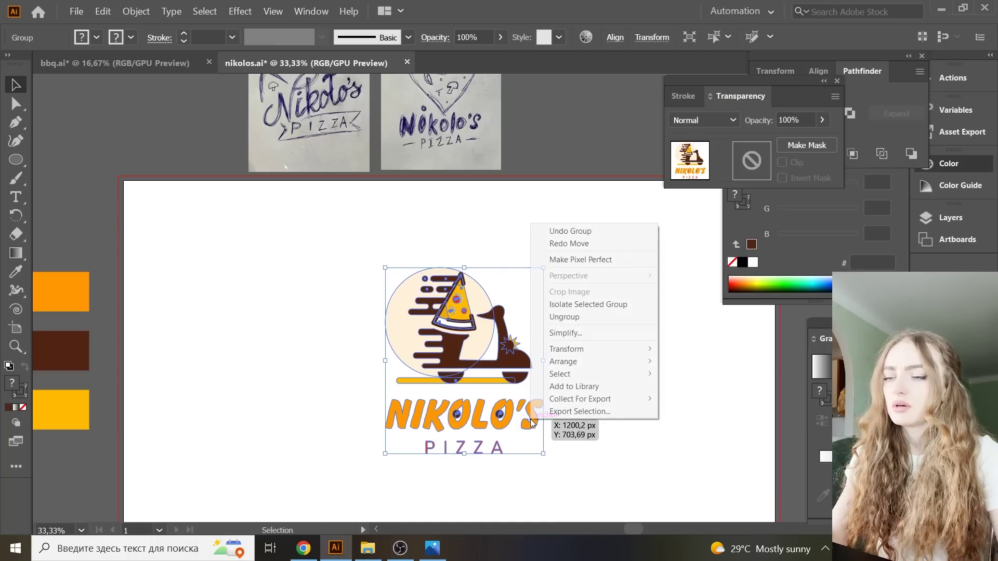
{"action": "left_click", "coordinate": [571, 316]}
- Try a shear on the scooter, cancel it, then stretch the scooter wider and bigger
{"action": "left_click_drag", "start_coordinate": [563, 384], "coordinate": [566, 385]}
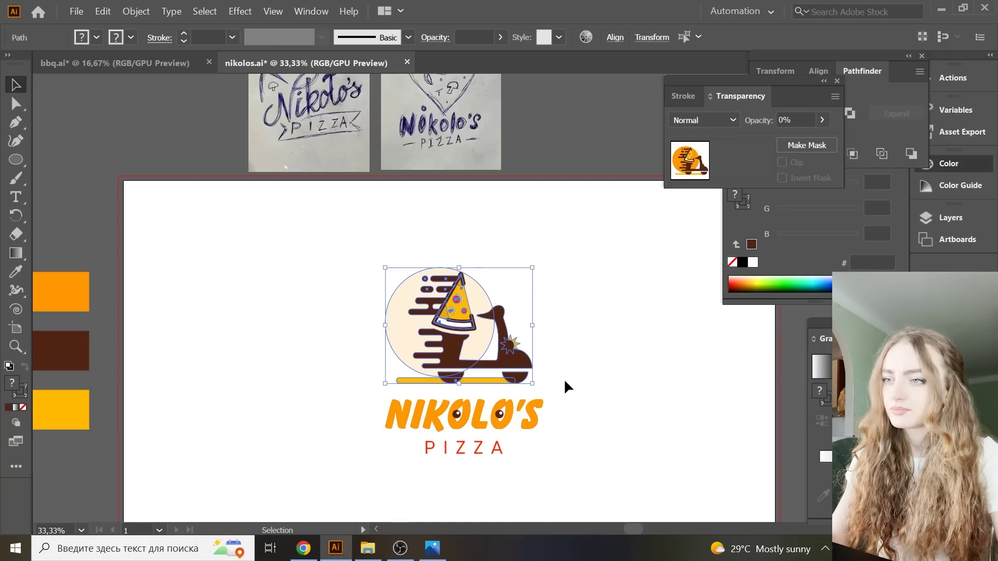
{"action": "left_click_drag", "start_coordinate": [16, 215], "coordinate": [85, 273]}
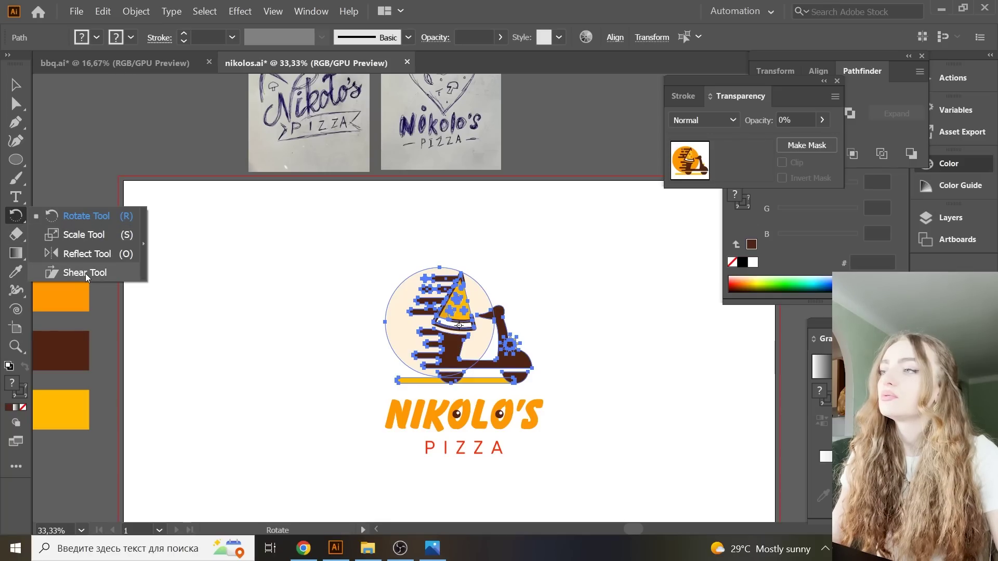
{"action": "left_click_drag", "start_coordinate": [500, 249], "coordinate": [513, 248]}
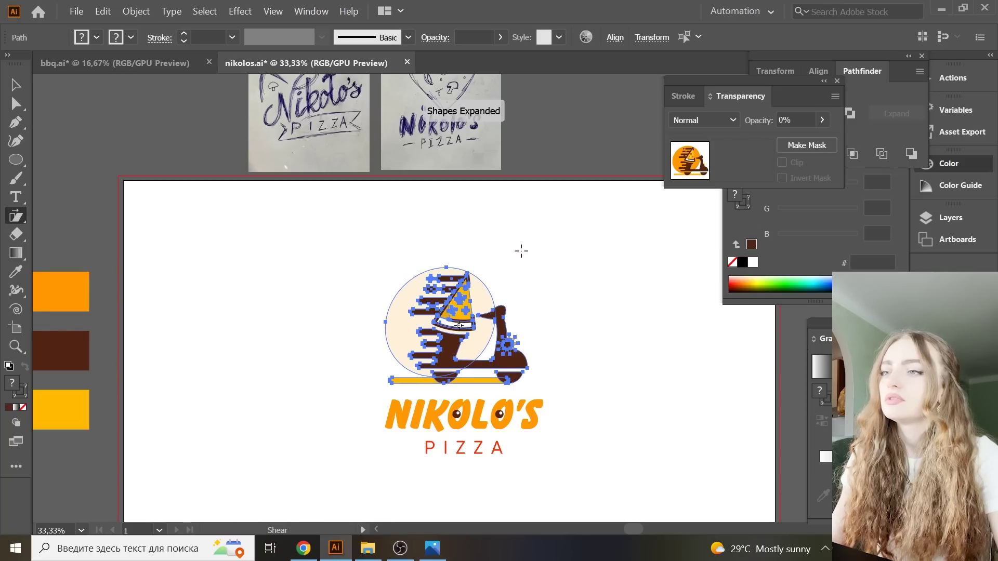
{"action": "key", "text": "v"}
{"action": "left_click", "coordinate": [223, 228]}
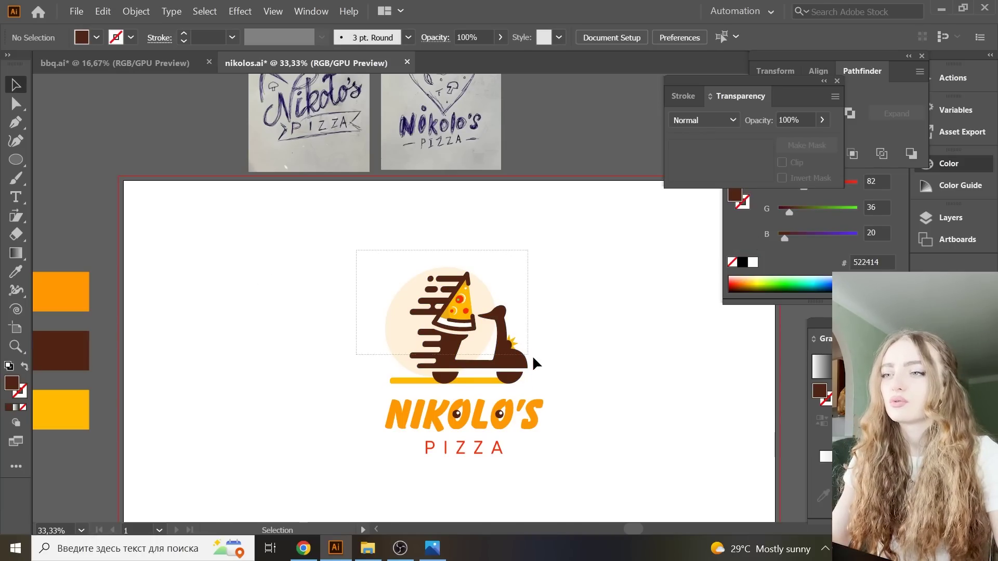
{"action": "left_click_drag", "start_coordinate": [362, 263], "coordinate": [551, 373]}
{"action": "left_click_drag", "start_coordinate": [529, 325], "coordinate": [542, 328]}
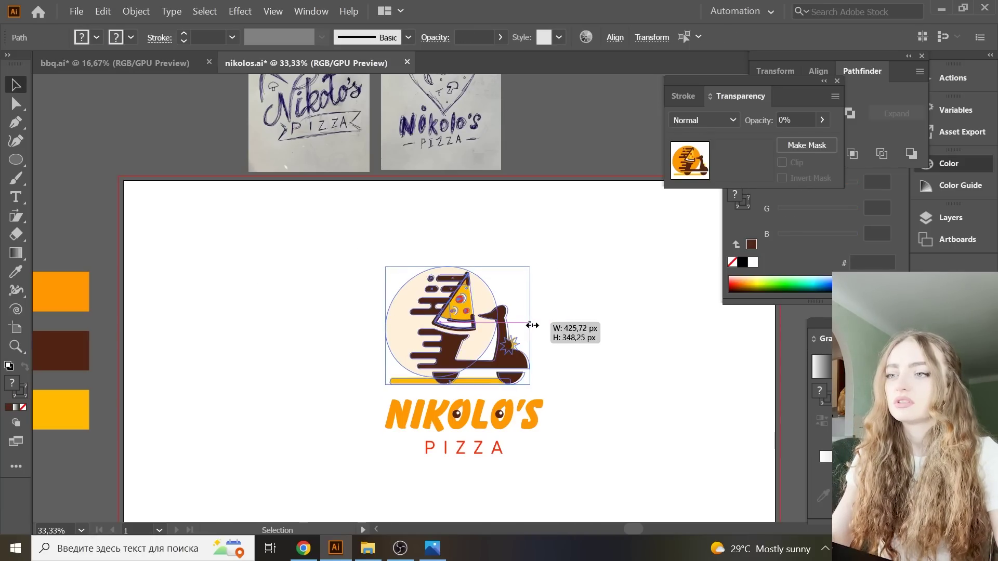
{"action": "left_click", "coordinate": [609, 328]}
{"action": "scroll", "coordinate": [609, 328], "scroll_direction": "down", "scroll_amount": 2}
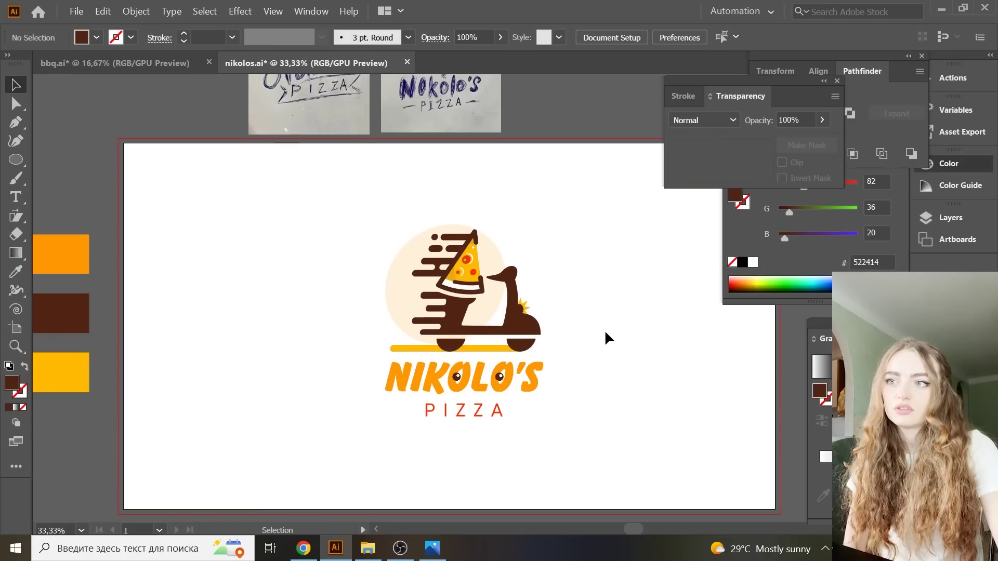
- Save for Web (Legacy) as JPEG High, saving nikolos3 to the desktop, then reselect the logo
{"action": "left_click", "coordinate": [77, 10]}
{"action": "mouse_move", "coordinate": [156, 211]}
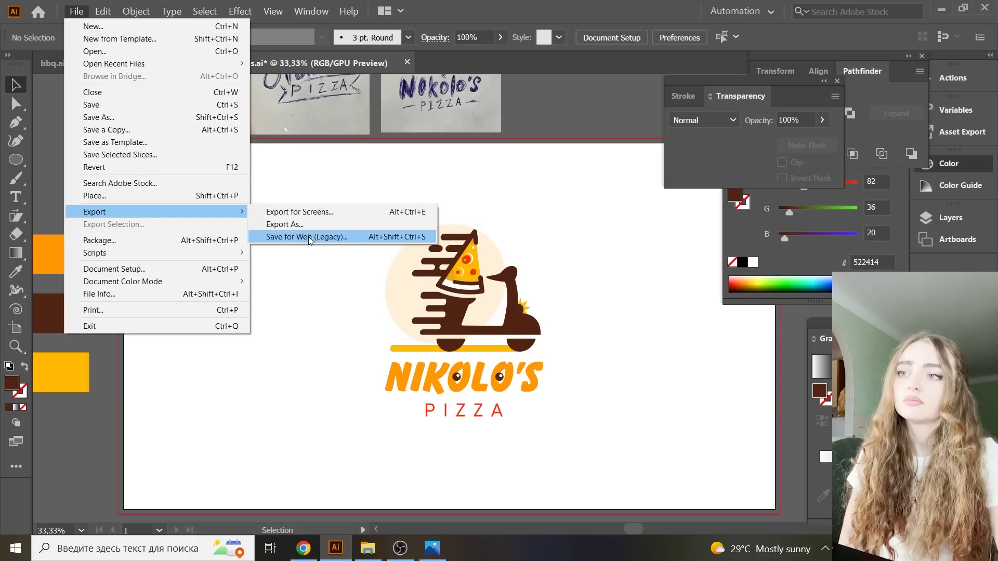
{"action": "left_click", "coordinate": [308, 236]}
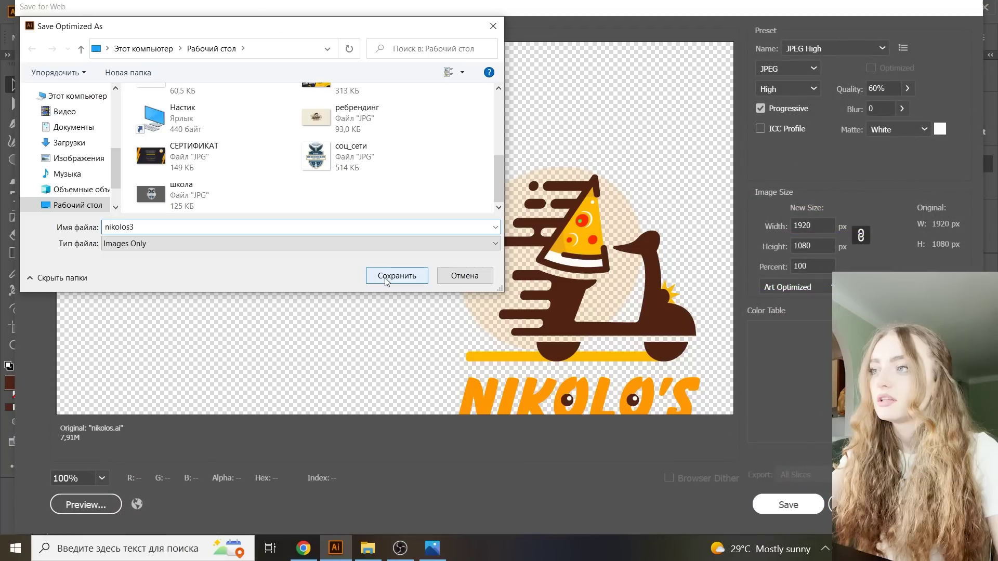
{"action": "left_click", "coordinate": [386, 276]}
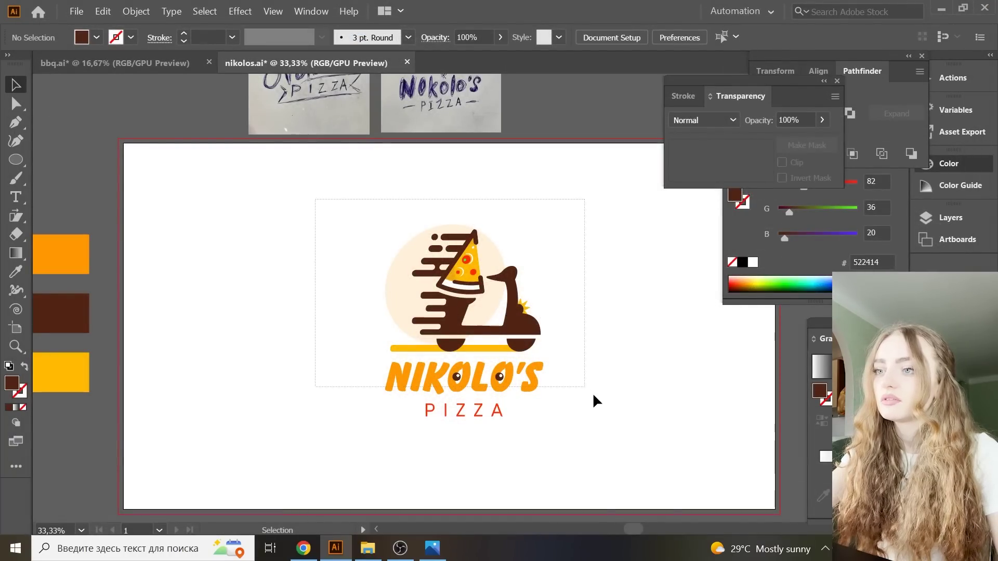
{"action": "left_click_drag", "start_coordinate": [315, 198], "coordinate": [641, 445]}
- Group the logo and move it below the artboard
{"action": "key", "text": "ctrl+g"}
{"action": "key", "text": "ctrl+minus"}
{"action": "key", "text": "ctrl+minus"}
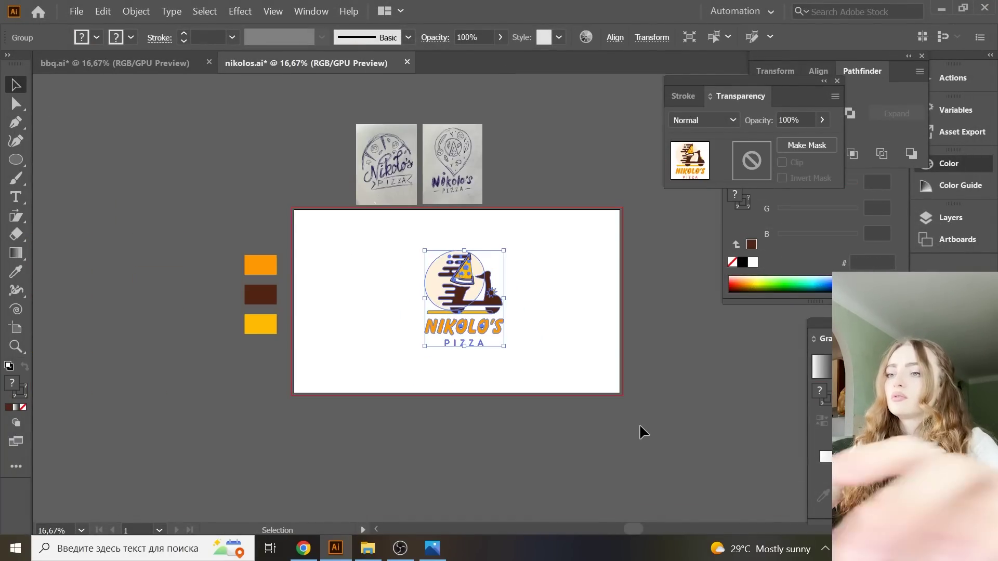
{"action": "left_click_drag", "start_coordinate": [457, 279], "coordinate": [418, 444]}
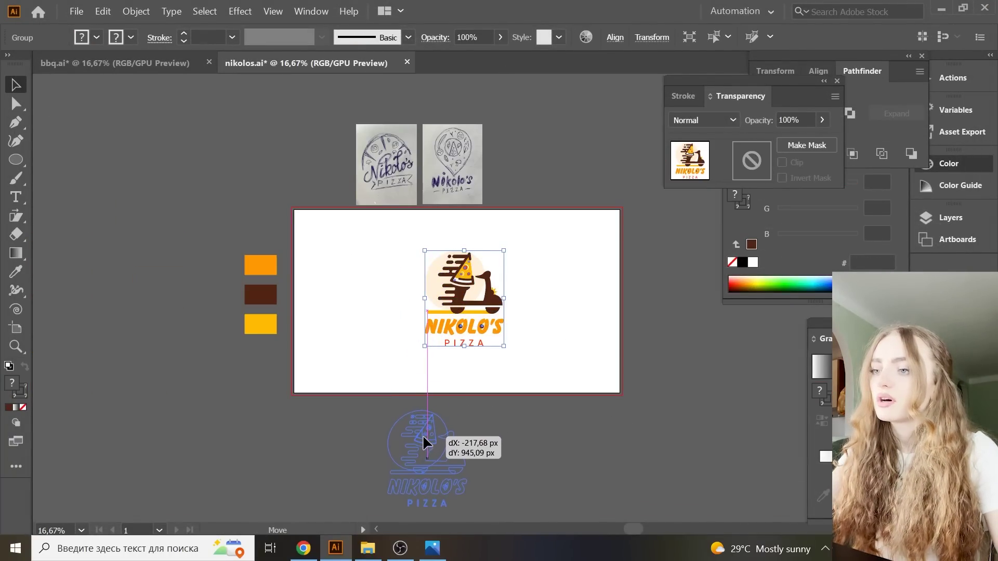
- Delete the old colour swatches and place the enlarged pin sketch on the artboard's left
{"action": "left_click", "coordinate": [253, 320]}
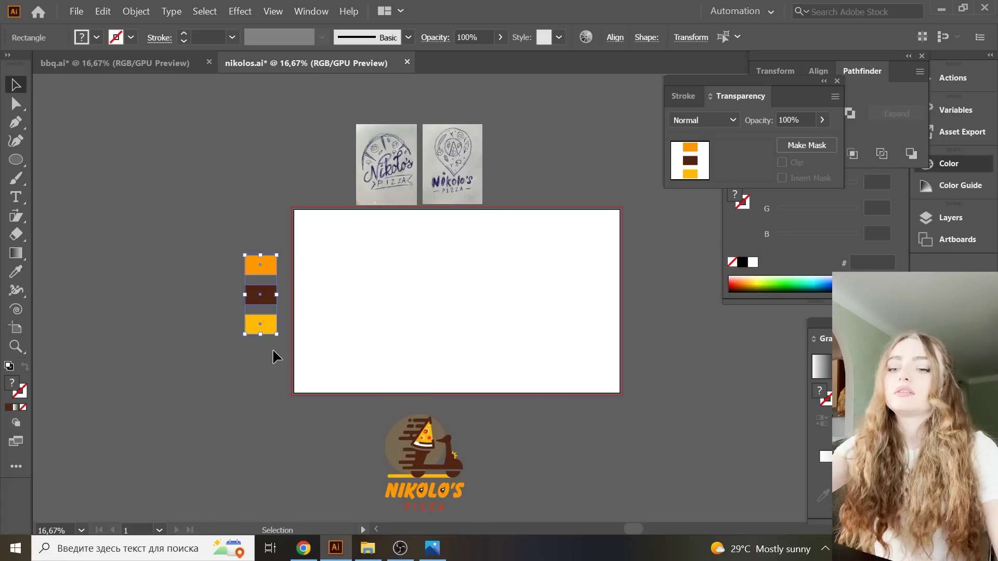
{"action": "key", "text": "Delete"}
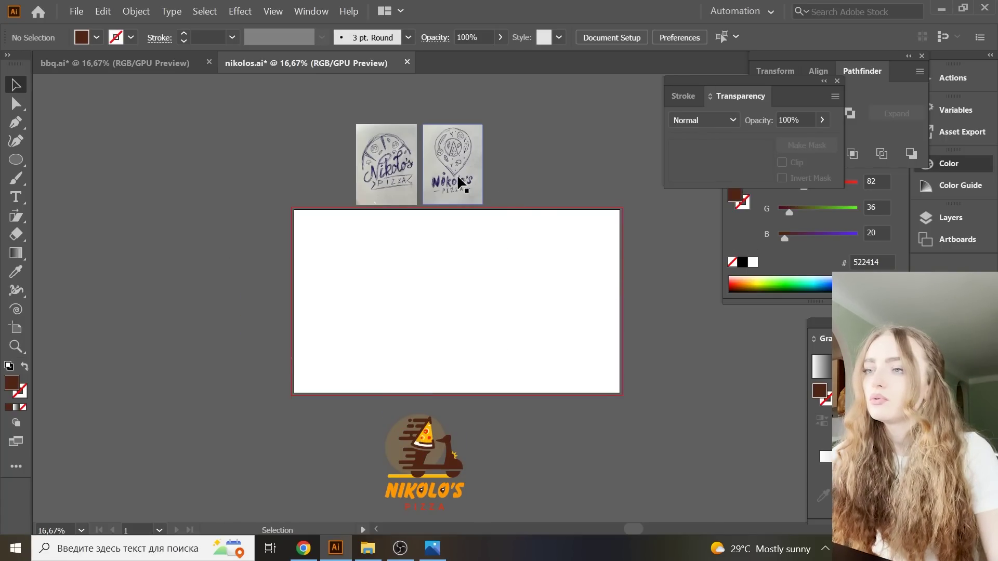
{"action": "mouse_move", "coordinate": [456, 175]}
{"action": "left_mouse_down"}
{"action": "mouse_move", "coordinate": [339, 307]}
{"action": "mouse_move", "coordinate": [381, 298]}
{"action": "left_mouse_up"}
{"action": "left_click", "coordinate": [473, 312]}
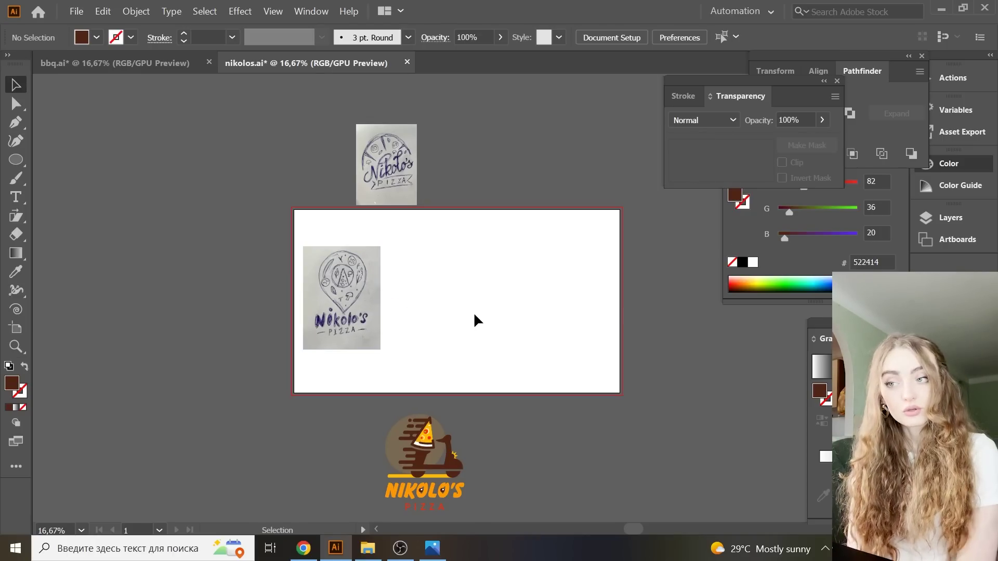
{"action": "key", "text": "ctrl+plus"}
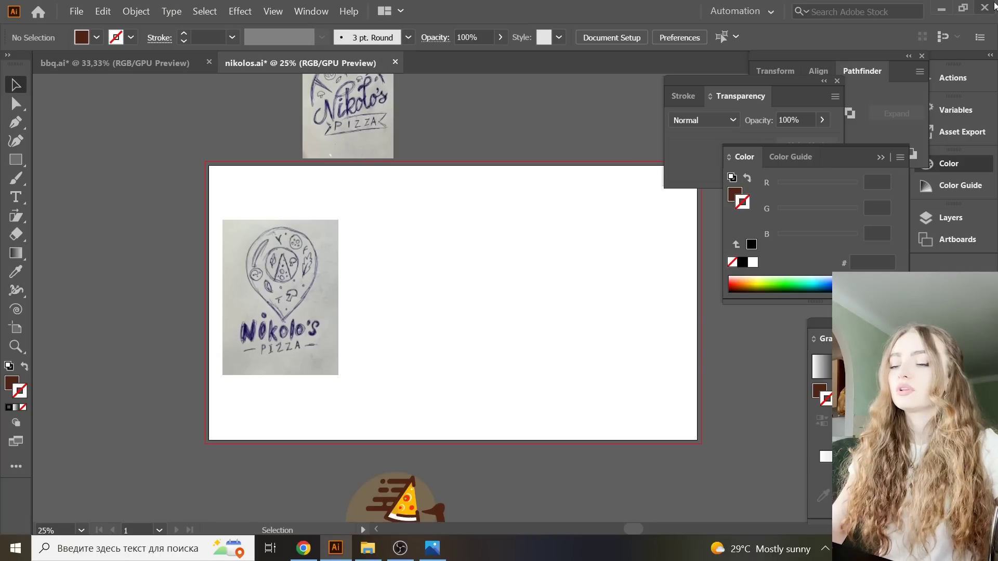
- Paste a new swatch column, shrink it proportionally, and move it to the artboard's far left
{"action": "key", "text": "ctrl+plus"}
{"action": "key", "text": "ctrl+v"}
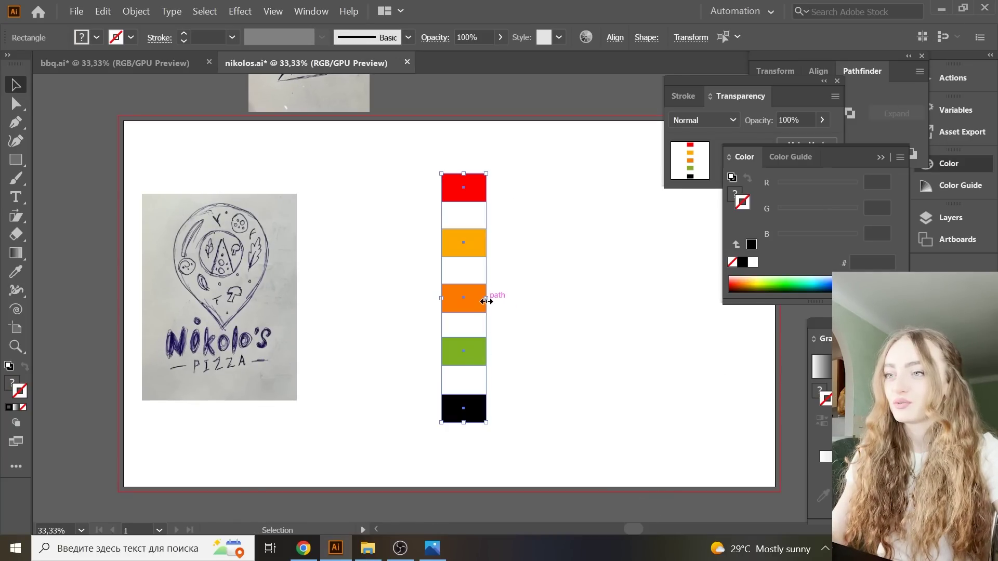
{"action": "left_click_drag", "start_coordinate": [486, 301], "coordinate": [479, 302]}
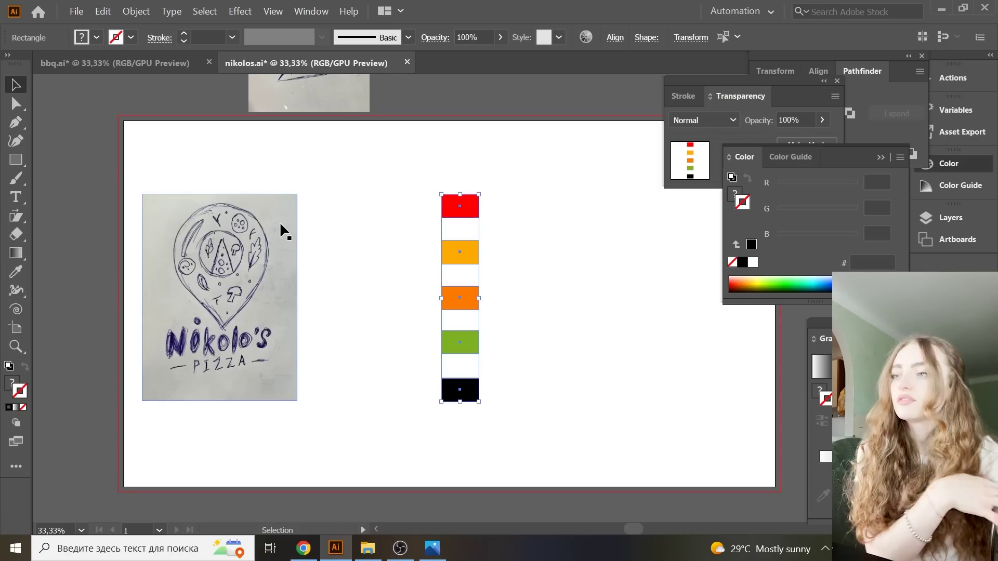
{"action": "left_click_drag", "start_coordinate": [464, 307], "coordinate": [93, 308]}
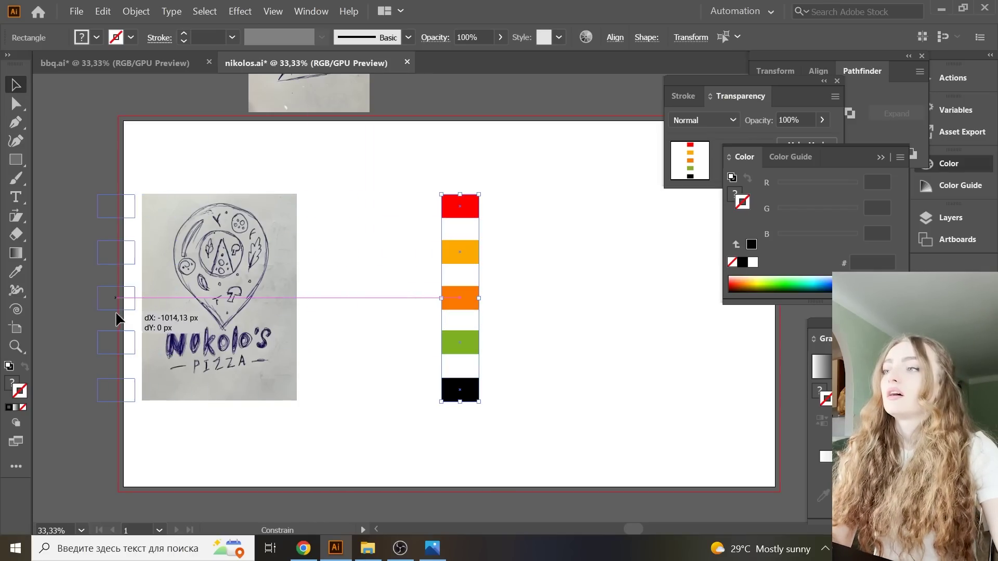
{"action": "left_click", "coordinate": [374, 347]}
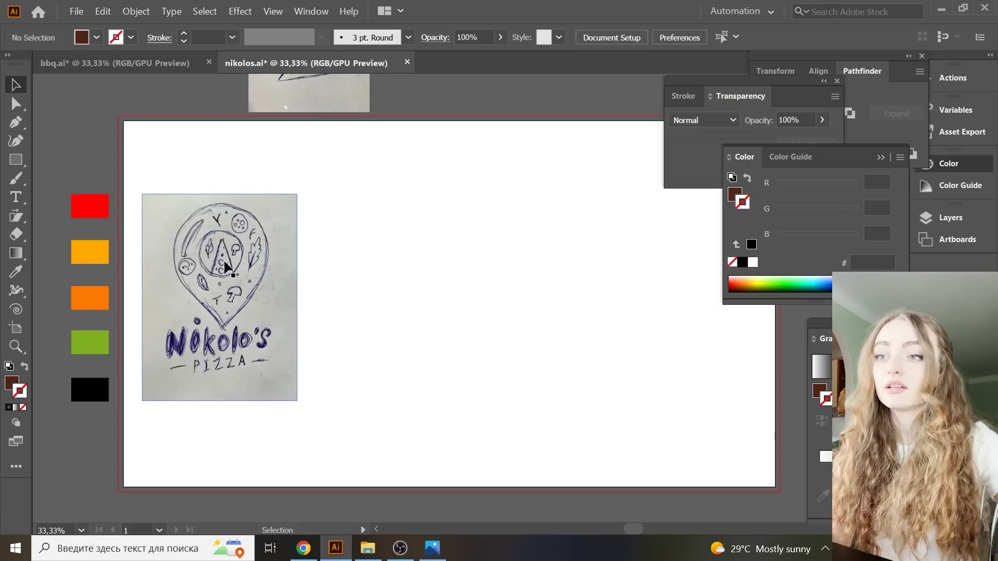
- Draw a brown circle and pull its bottom anchor down into a sharp-cornered teardrop
{"action": "scroll", "coordinate": [354, 252], "scroll_direction": "up", "scroll_amount": 1}
{"action": "key", "text": "a"}
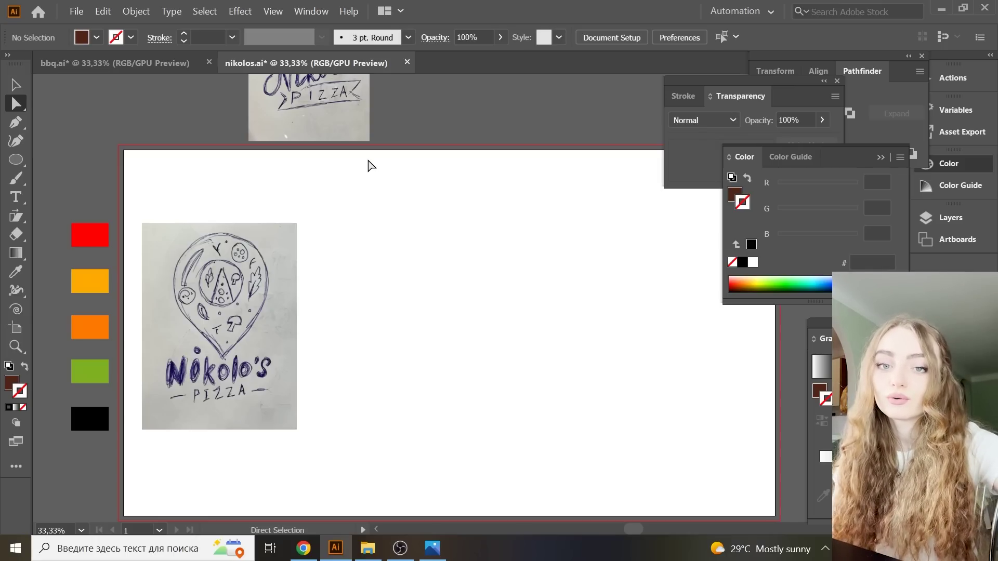
{"action": "left_click_drag", "start_coordinate": [15, 159], "coordinate": [52, 178]}
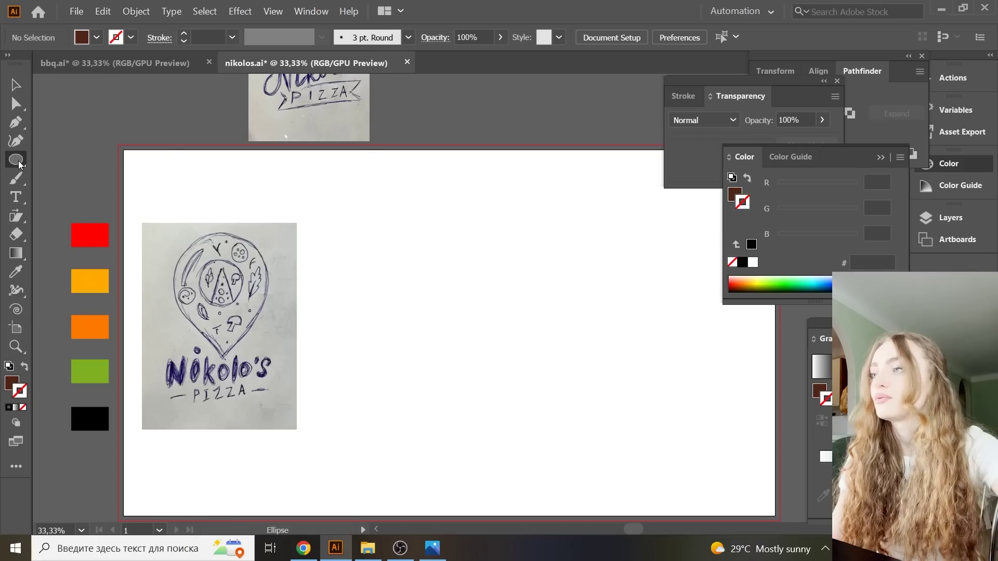
{"action": "left_click_drag", "start_coordinate": [407, 240], "coordinate": [523, 357]}
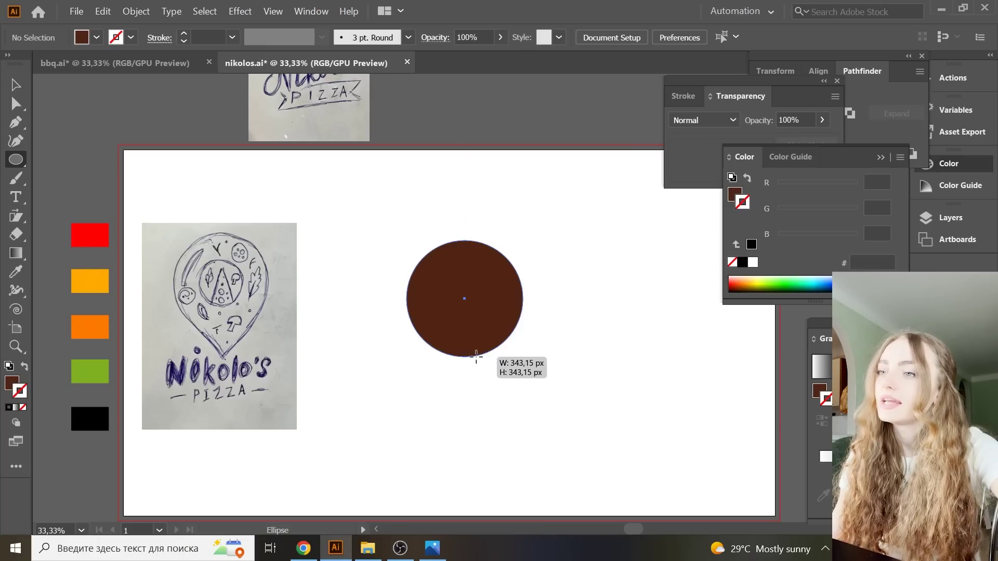
{"action": "left_click", "coordinate": [20, 109]}
{"action": "left_click_drag", "start_coordinate": [463, 357], "coordinate": [464, 396]}
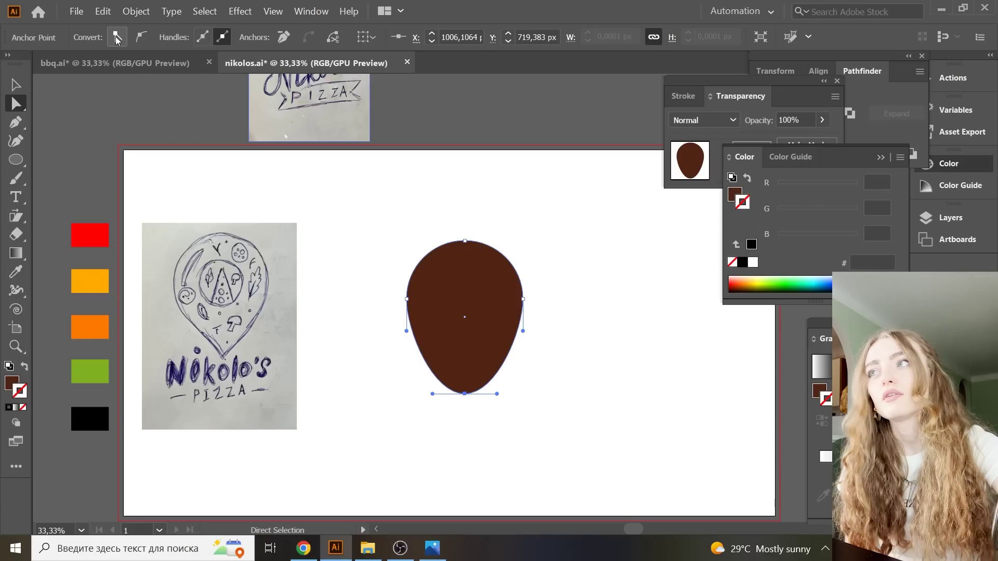
{"action": "left_click", "coordinate": [117, 38]}
{"action": "left_click", "coordinate": [494, 178]}
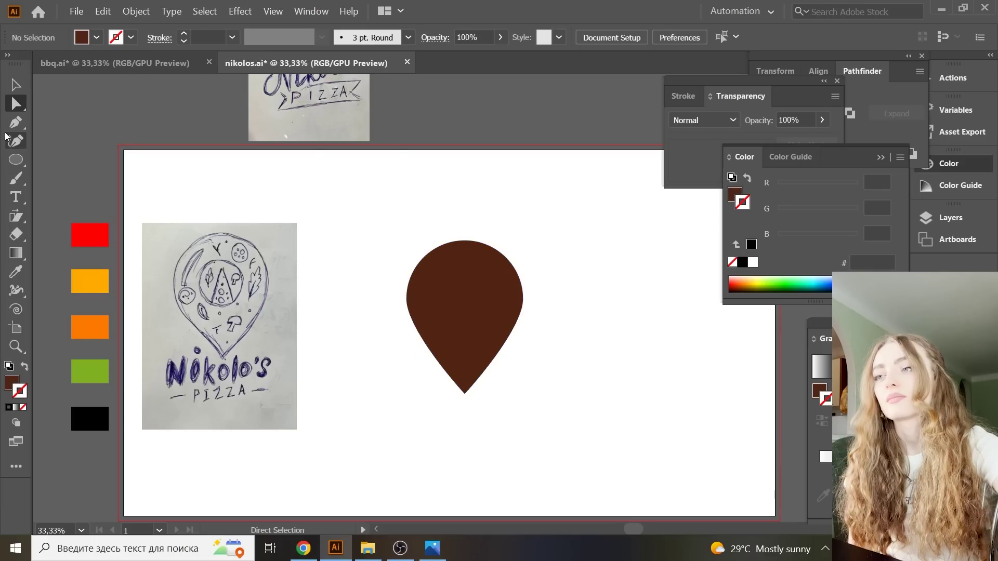
- Try reshaping the pin's top point, undo it, and nudge the pin slightly left
{"action": "left_click", "coordinate": [16, 85]}
{"action": "scroll", "coordinate": [459, 232], "scroll_direction": "down", "scroll_amount": 1}
{"action": "left_click", "coordinate": [463, 236]}
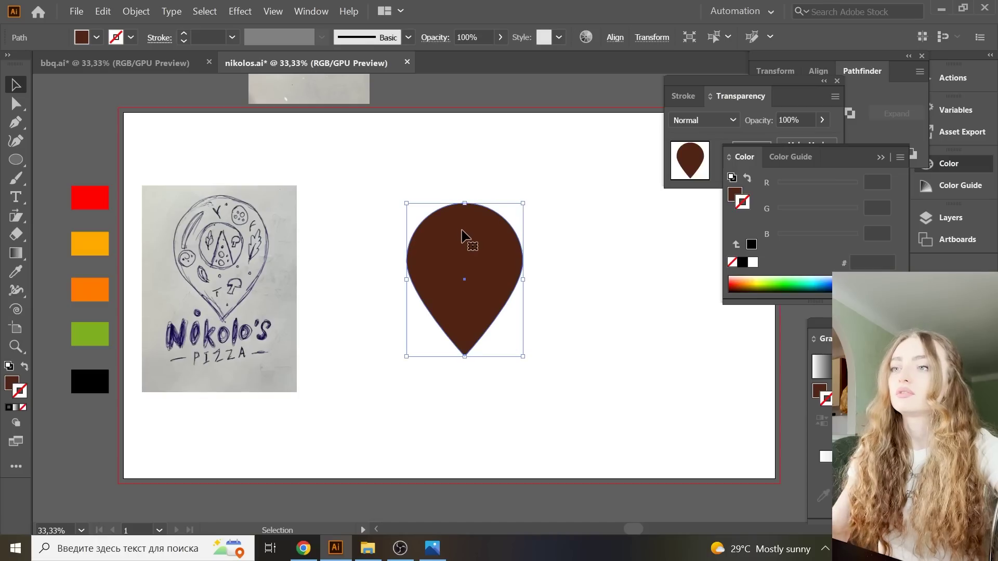
{"action": "left_click_drag", "start_coordinate": [469, 206], "coordinate": [469, 197]}
{"action": "key", "text": "ctrl+z"}
{"action": "left_click", "coordinate": [541, 249]}
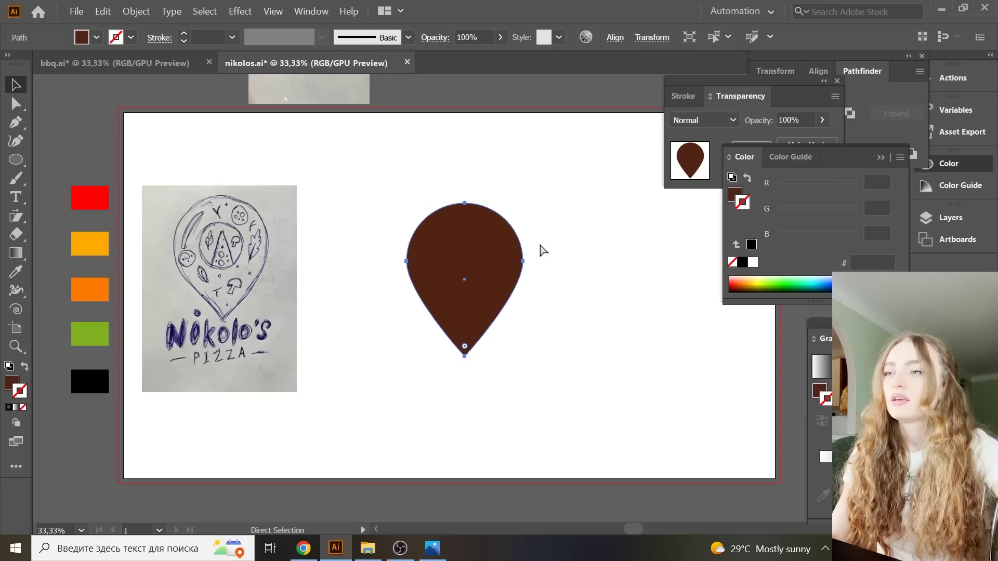
{"action": "scroll", "coordinate": [588, 342], "scroll_direction": "up", "scroll_amount": 1}
{"action": "left_click_drag", "start_coordinate": [423, 329], "coordinate": [393, 340]}
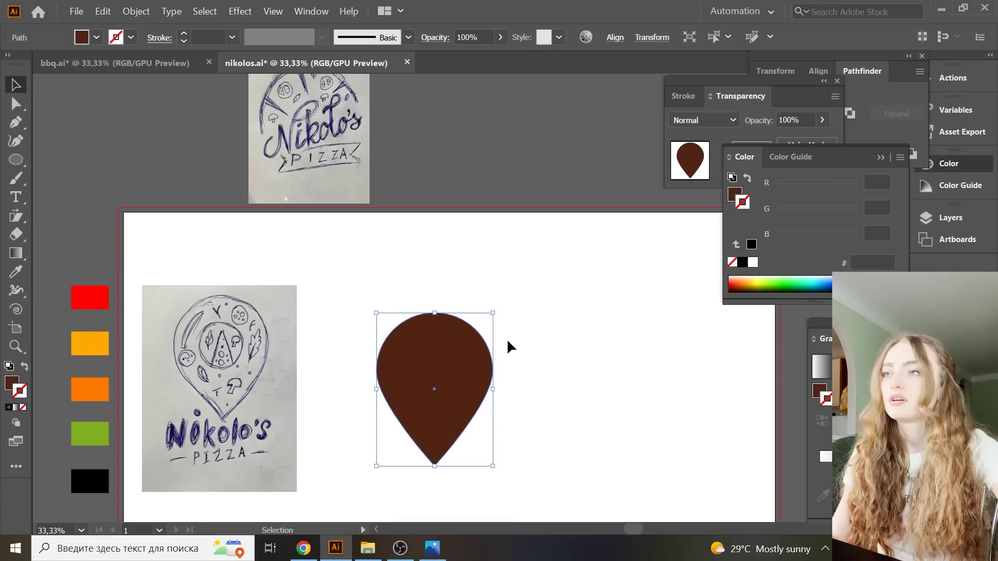
- Draw a smaller circle inside the pin head and make it white with the Eyedropper
{"action": "left_click_drag", "start_coordinate": [11, 166], "coordinate": [102, 179]}
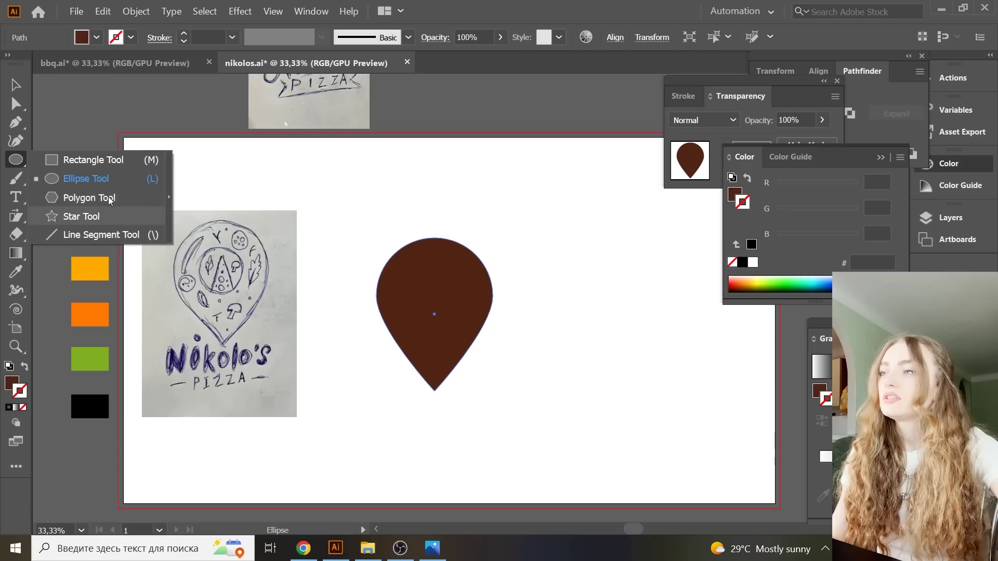
{"action": "left_click_drag", "start_coordinate": [334, 196], "coordinate": [442, 302]}
{"action": "key", "text": "i"}
{"action": "left_click", "coordinate": [171, 169]}
{"action": "left_click", "coordinate": [16, 85]}
{"action": "left_click", "coordinate": [147, 169]}
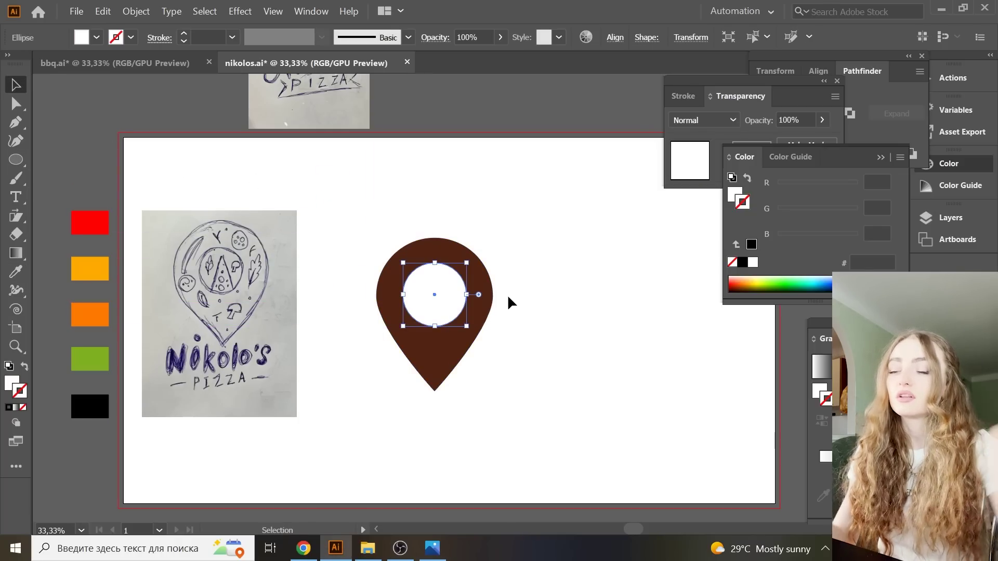
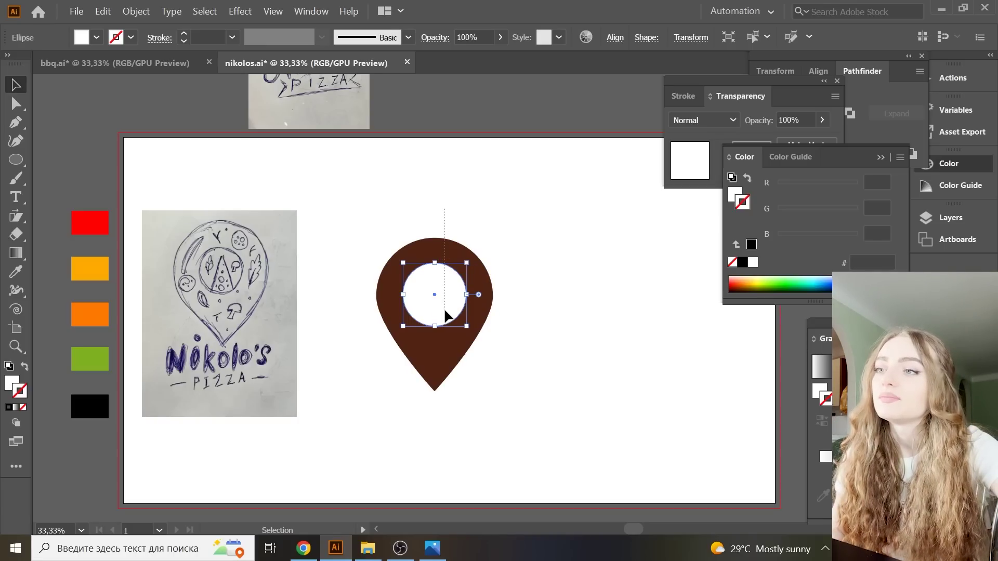
- Divide the brown pin along the circle's outline using Pathfinder
{"action": "key", "text": "ctrl+shift+a"}
{"action": "left_click", "coordinate": [412, 334]}
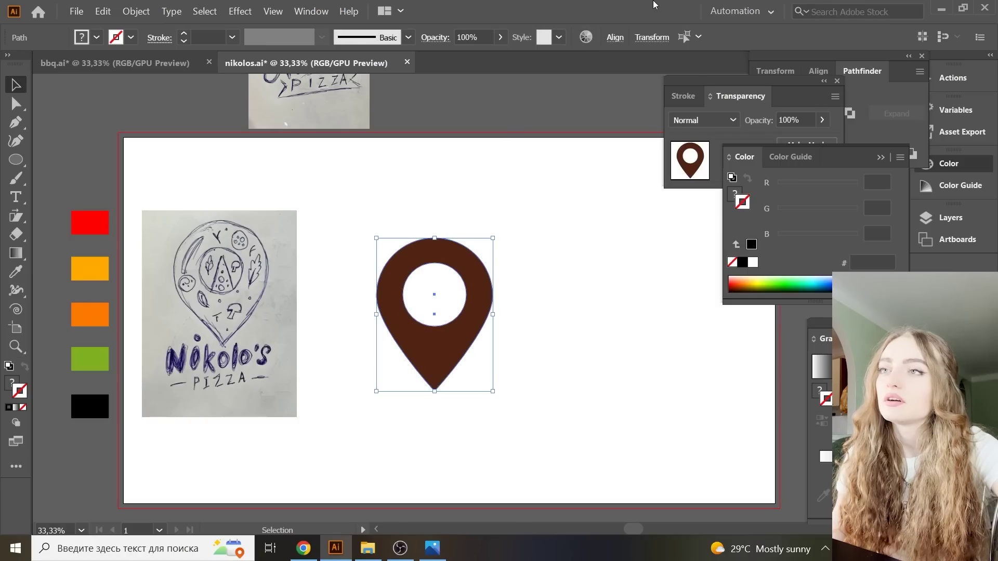
{"action": "left_click", "coordinate": [616, 38]}
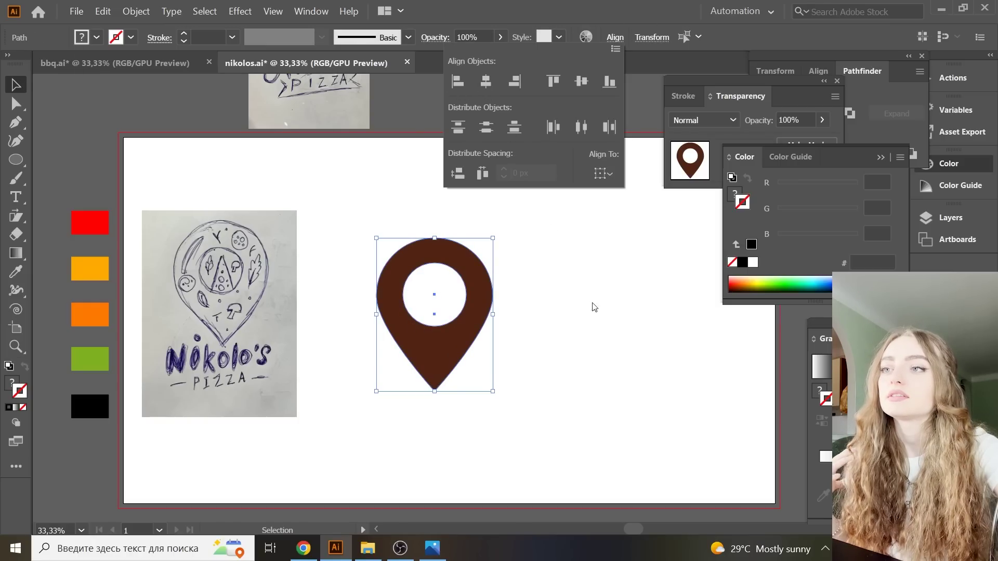
{"action": "key", "text": "ctrl+equal"}
{"action": "left_click", "coordinate": [862, 71]}
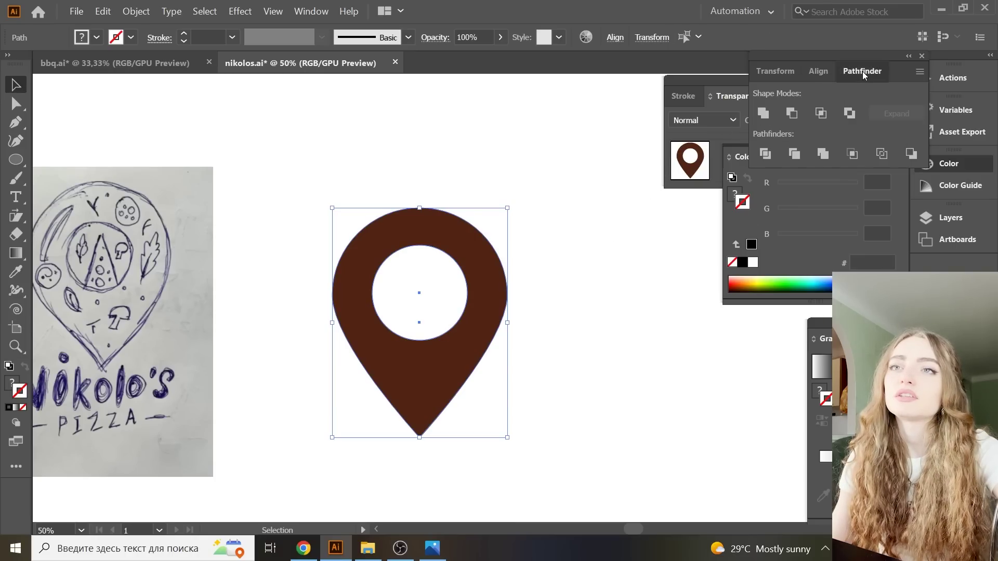
{"action": "left_click", "coordinate": [765, 154]}
- Ungroup the divided pieces and paint the pin with the red swatch
{"action": "right_click", "coordinate": [461, 189]}
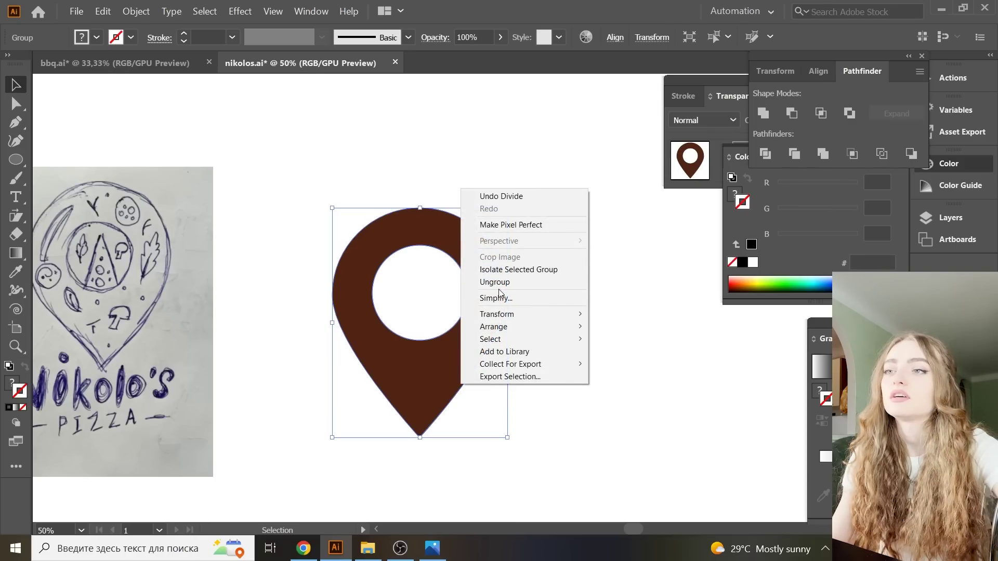
{"action": "left_click", "coordinate": [501, 282]}
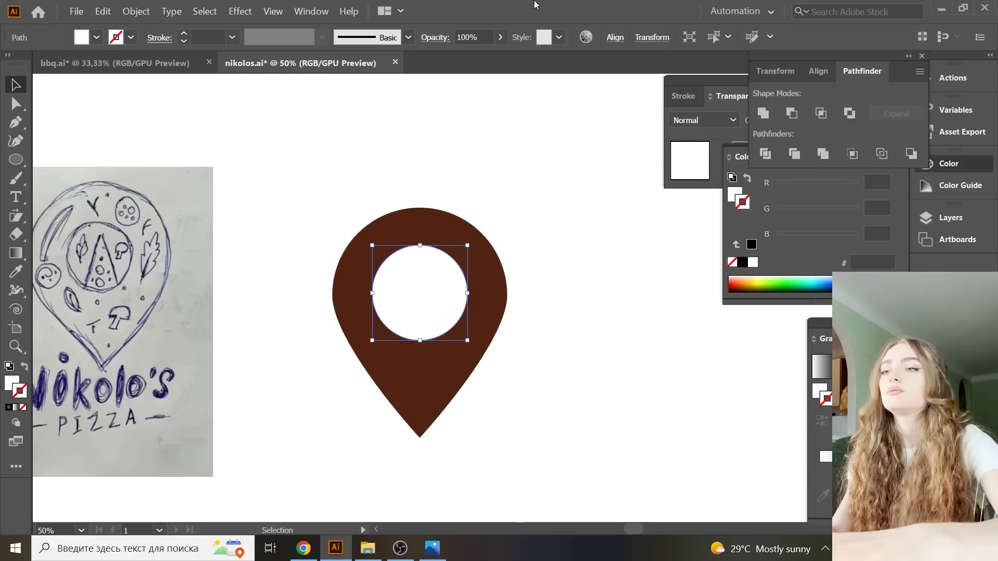
{"action": "key", "text": "ctrl+shift+a"}
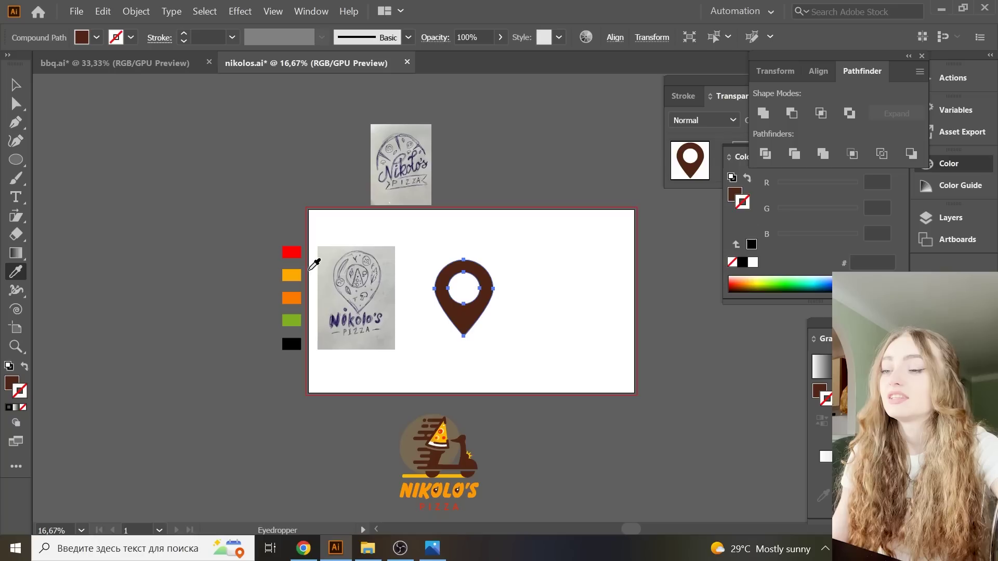
{"action": "left_click", "coordinate": [291, 253]}
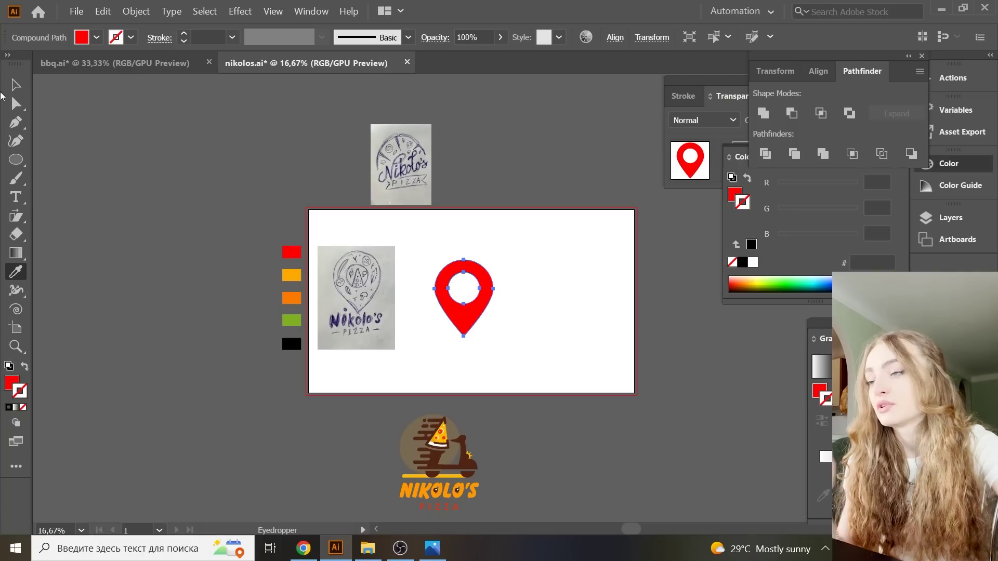
{"action": "key", "text": "v"}
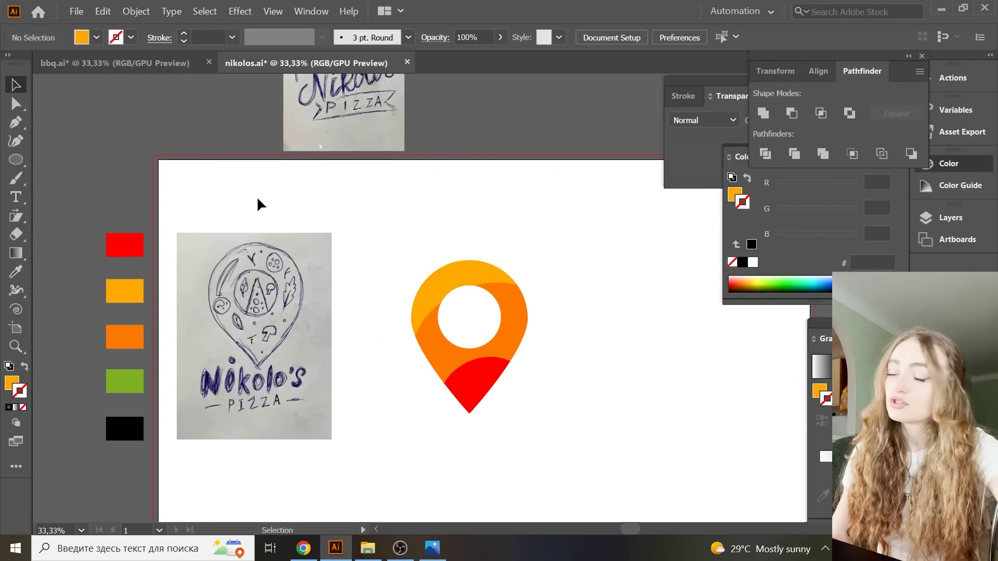
- Draw a triangle above the pin with the Polygon tool
{"action": "key", "text": "ctrl+equal"}
{"action": "key", "text": "ctrl+equal"}
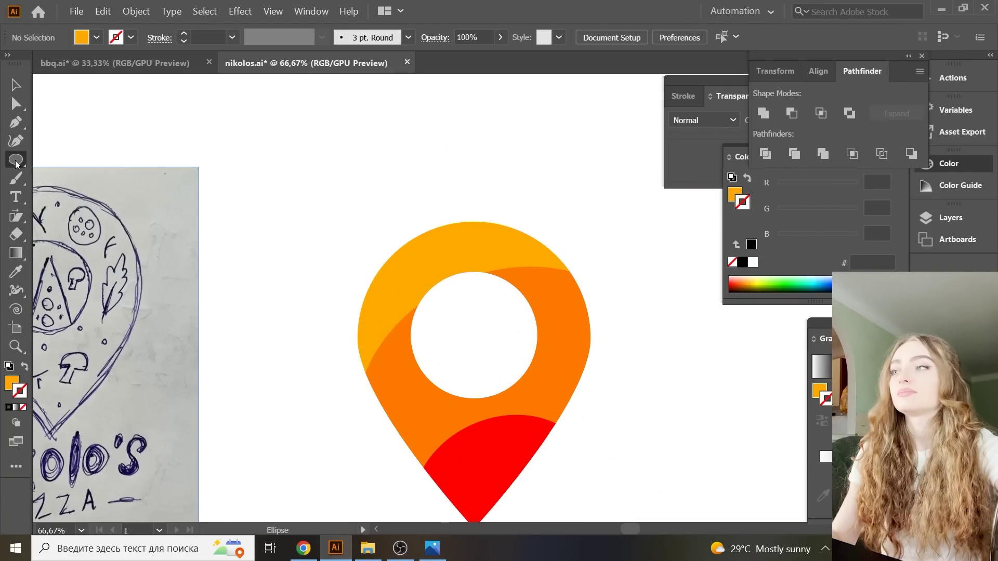
{"action": "left_click_drag", "start_coordinate": [16, 160], "coordinate": [78, 214]}
{"action": "left_click_drag", "start_coordinate": [298, 130], "coordinate": [295, 182]}
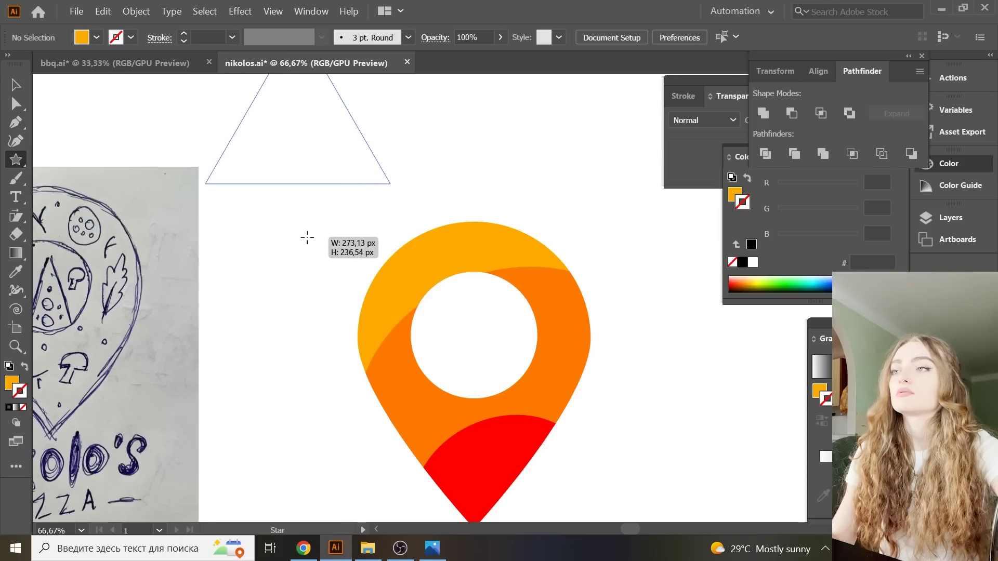
{"action": "left_click", "coordinate": [16, 85]}
- Bow the triangle's bottom edge downward into a curve
{"action": "scroll", "coordinate": [84, 111], "scroll_direction": "up", "scroll_amount": 2}
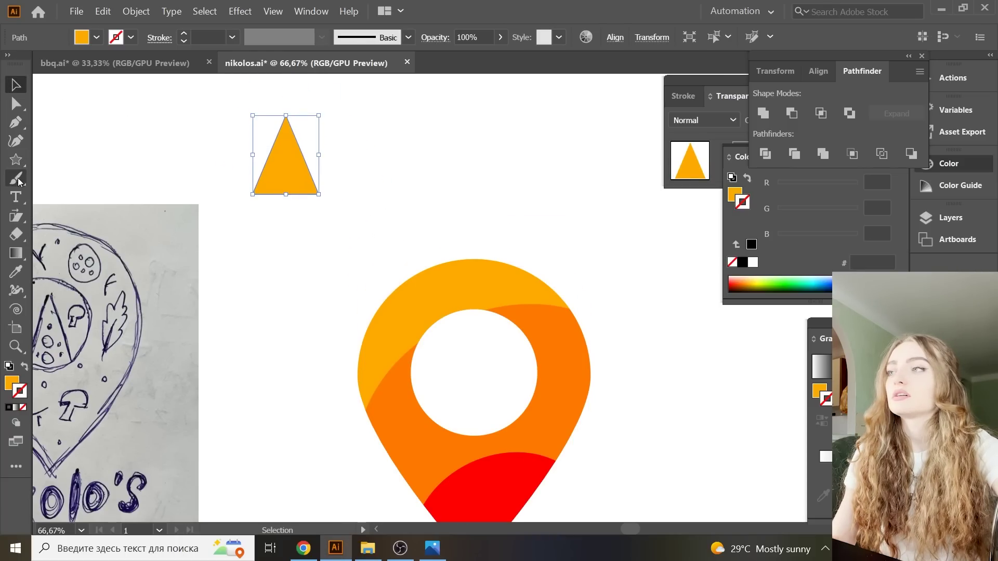
{"action": "key", "text": "a"}
{"action": "left_click", "coordinate": [286, 194]}
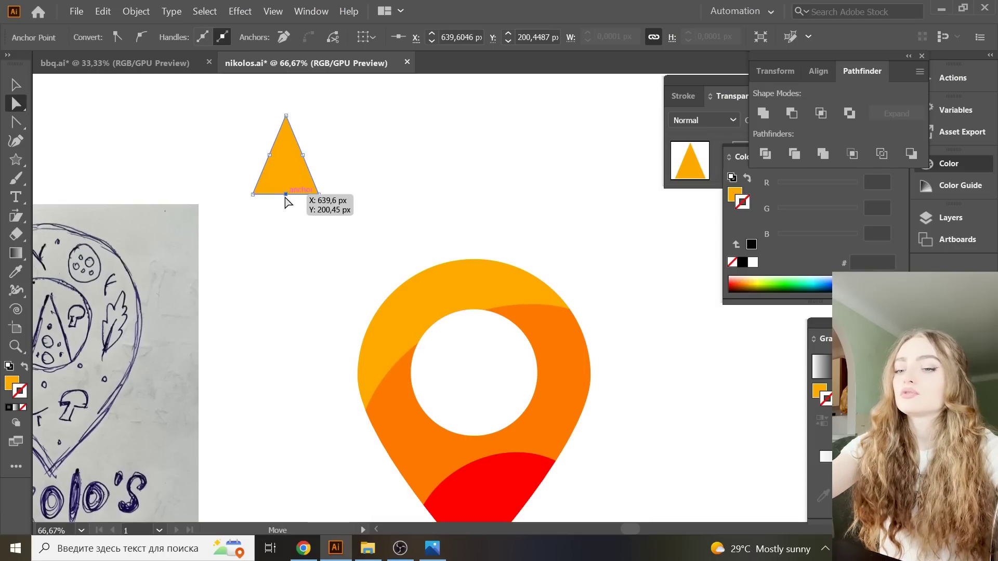
{"action": "key", "text": "v"}
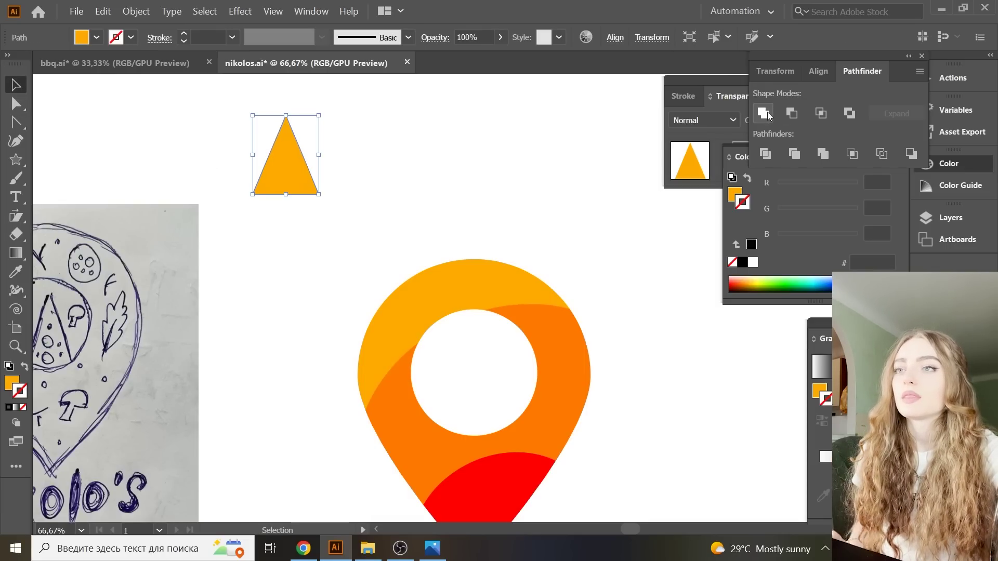
{"action": "left_click", "coordinate": [21, 129]}
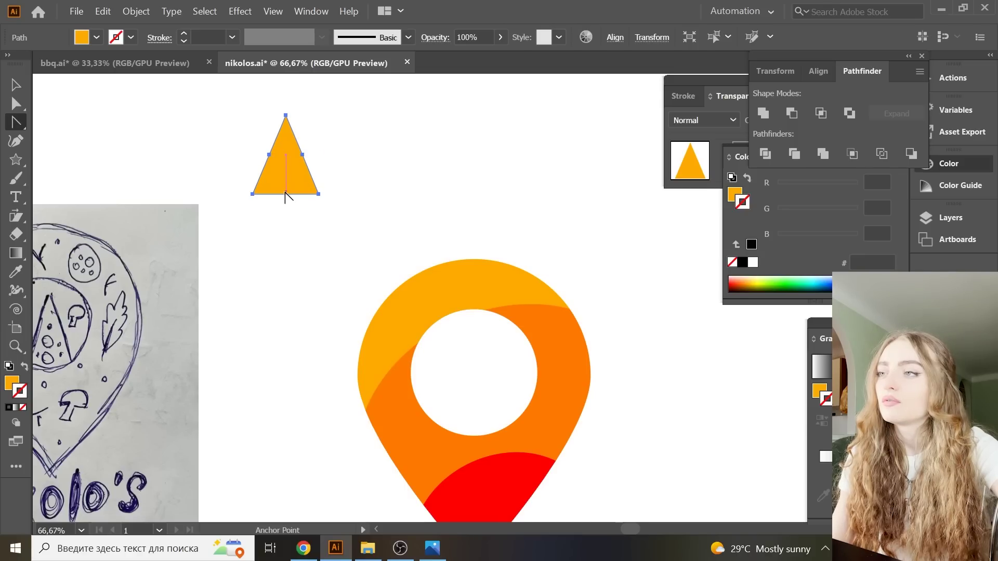
{"action": "left_click_drag", "start_coordinate": [283, 194], "coordinate": [283, 200]}
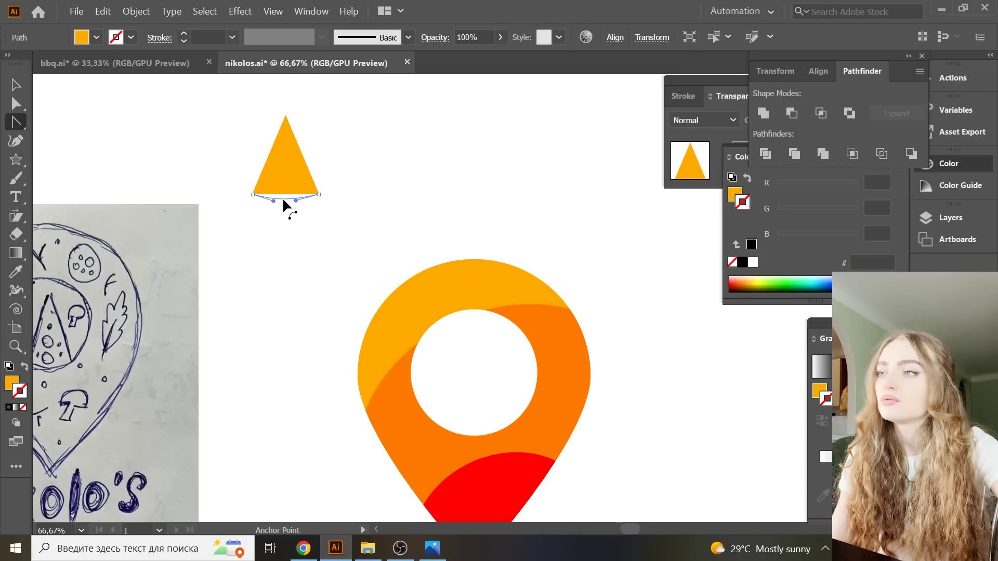
{"action": "key", "text": "v"}
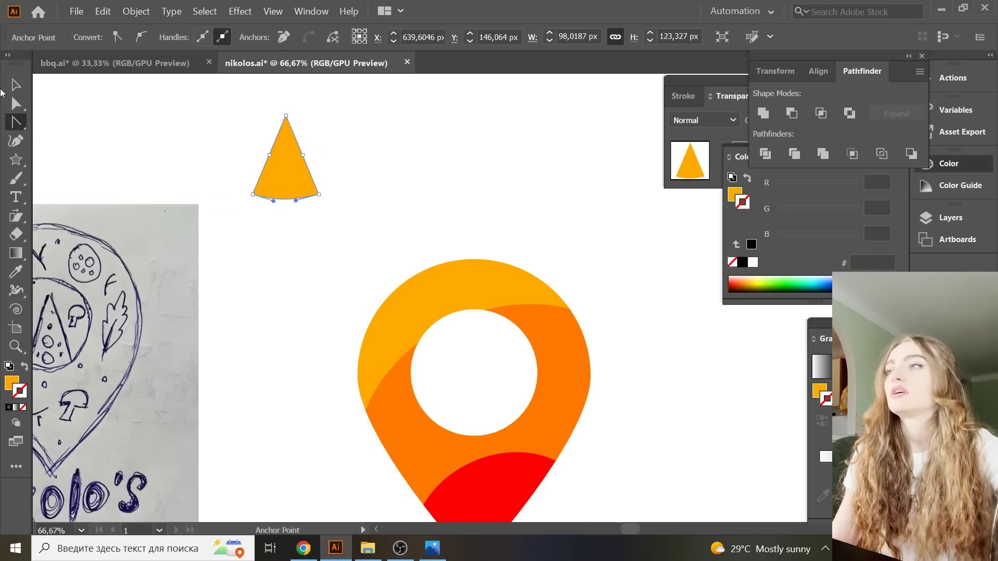
- Enlarge the curved pizza-slice shape
{"action": "left_click", "coordinate": [100, 133]}
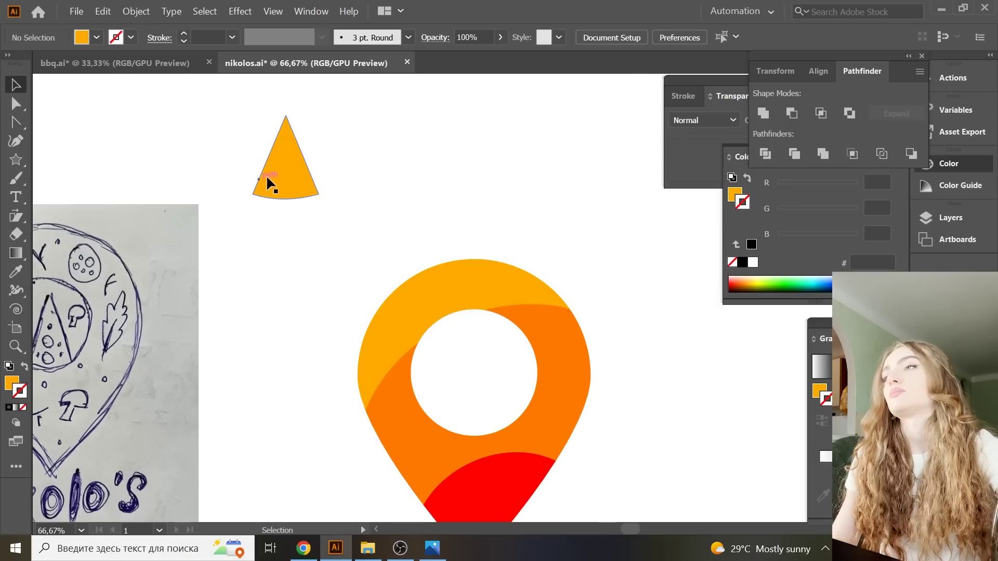
{"action": "left_click", "coordinate": [282, 199]}
{"action": "mouse_move", "coordinate": [285, 201]}
{"action": "left_mouse_down"}
{"action": "mouse_move", "coordinate": [474, 362]}
{"action": "mouse_move", "coordinate": [479, 327]}
{"action": "left_mouse_up"}
- Fill the slice with the pin's darker orange using the Eyedropper
{"action": "scroll", "coordinate": [455, 383], "scroll_direction": "down", "scroll_amount": 2}
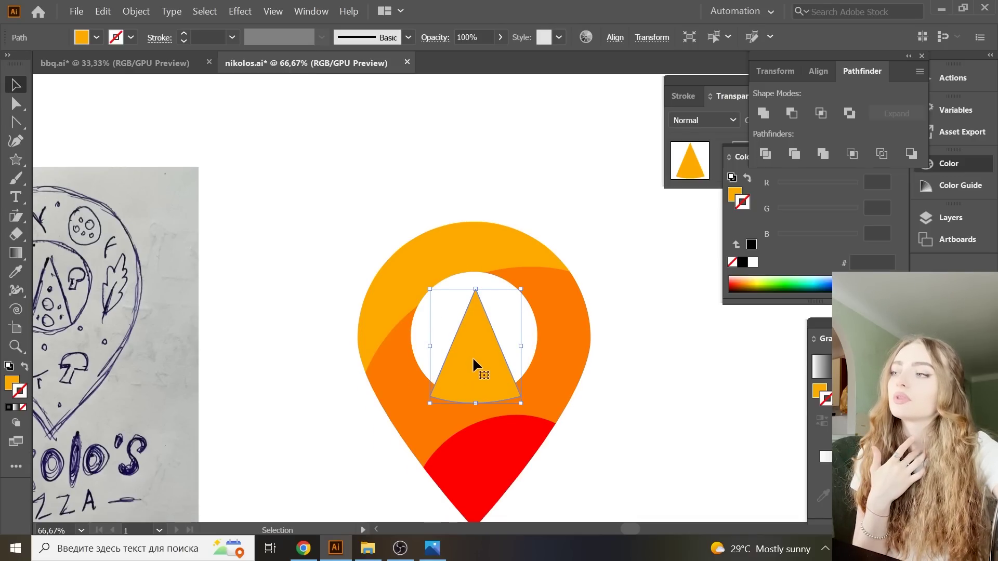
{"action": "key", "text": "i"}
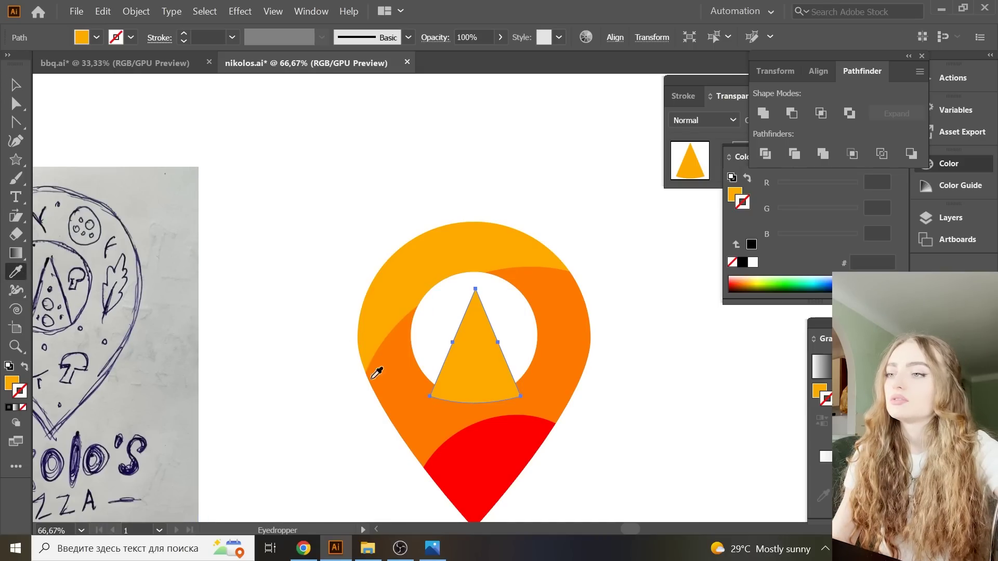
{"action": "left_click", "coordinate": [373, 377]}
{"action": "key", "text": "v"}
- Reselect the orange slice and bring up its colour settings
{"action": "left_click", "coordinate": [174, 150]}
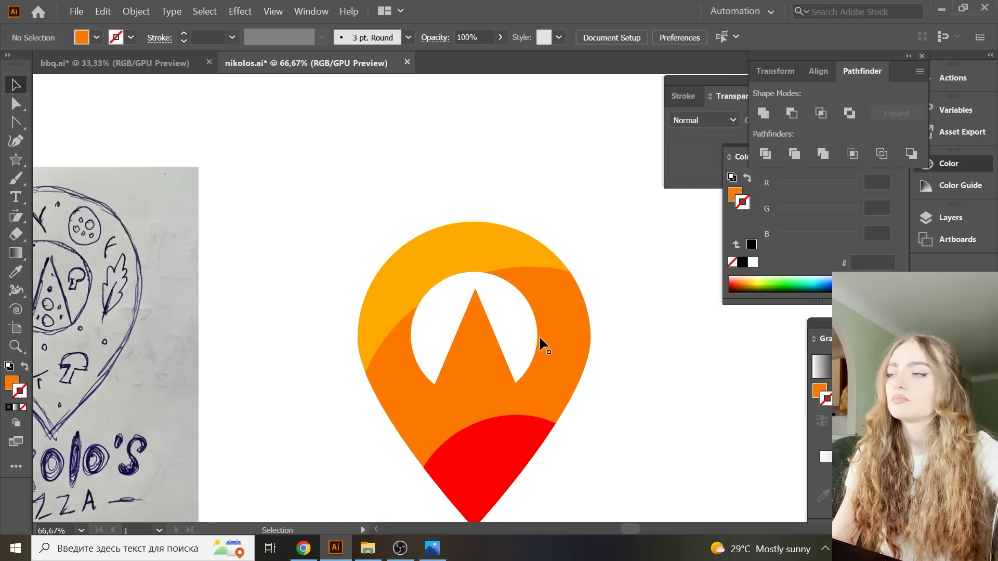
{"action": "left_click", "coordinate": [489, 346]}
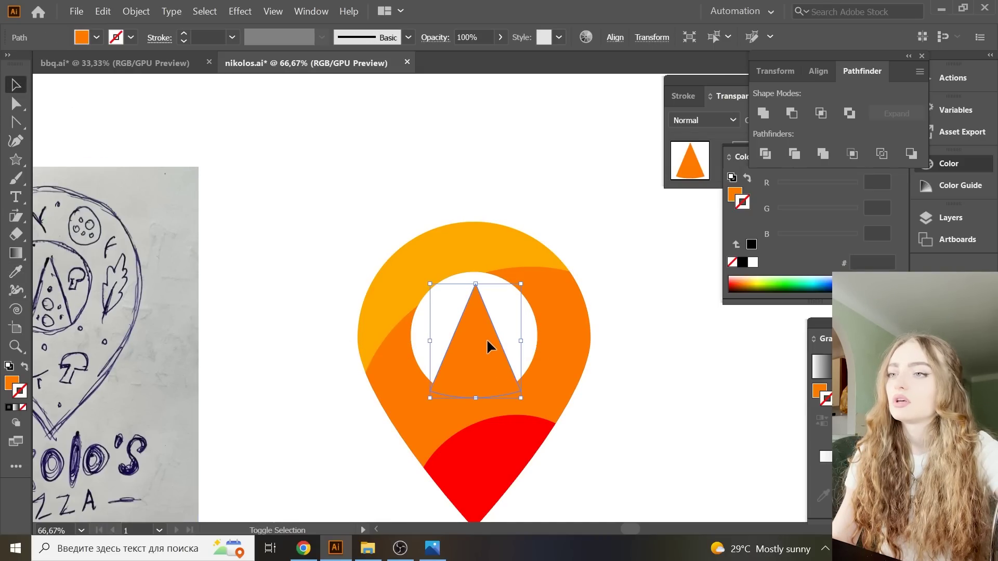
{"action": "key", "text": "ctrl+z"}
{"action": "left_click", "coordinate": [325, 196]}
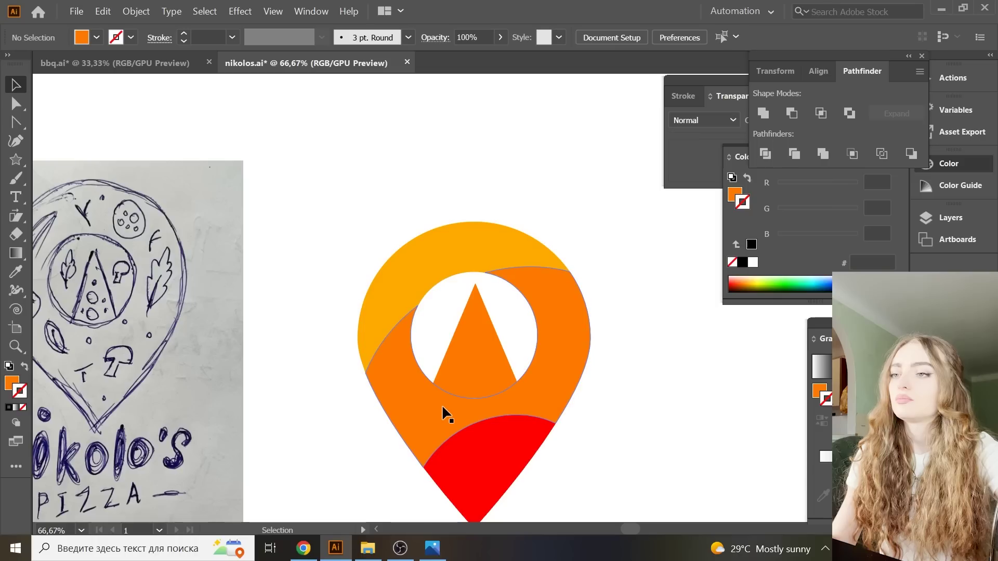
{"action": "left_click", "coordinate": [464, 357]}
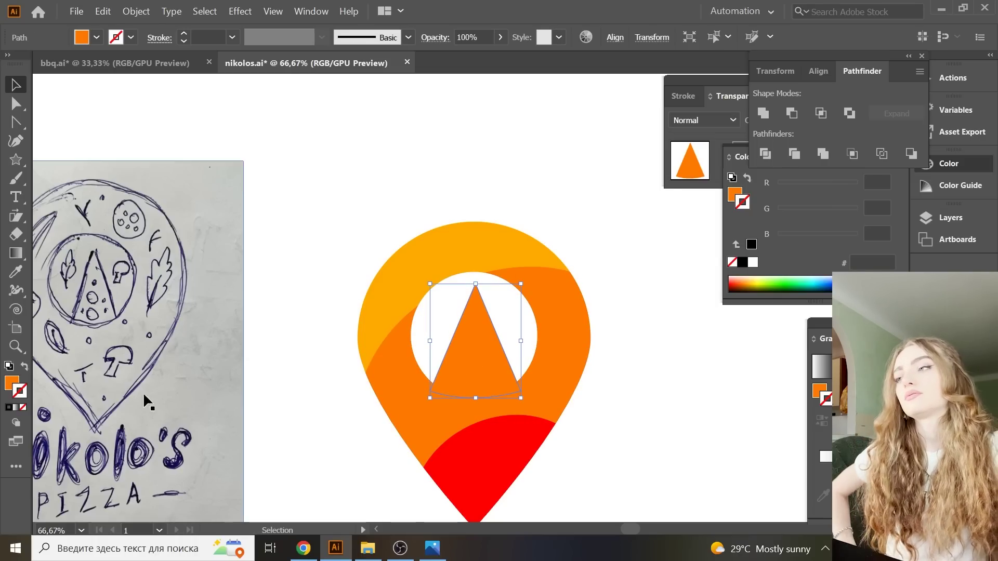
{"action": "left_click", "coordinate": [9, 407]}
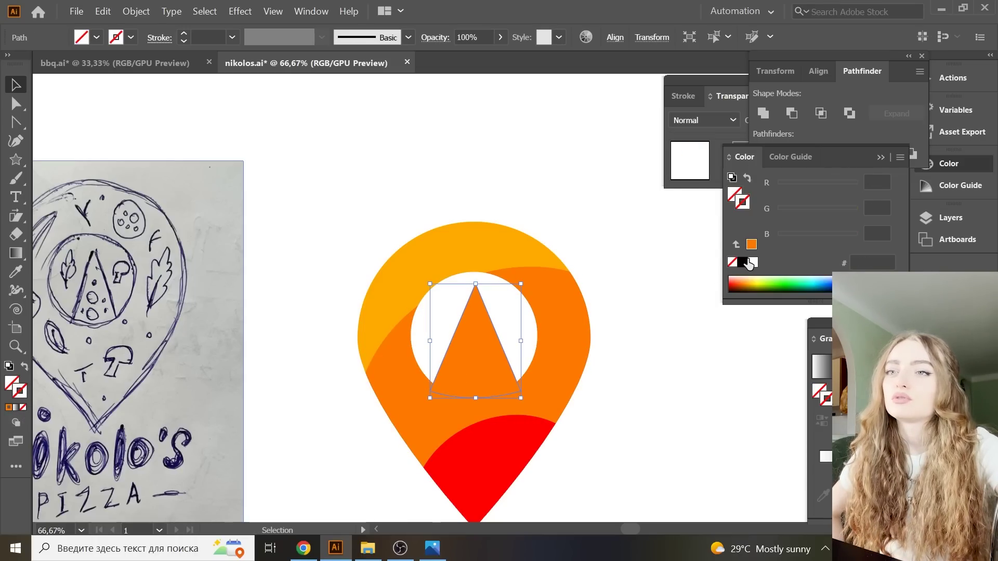
- Give the slice a 3 pt black outline with a tapered width profile
{"action": "left_click", "coordinate": [742, 262]}
{"action": "left_click", "coordinate": [232, 38]}
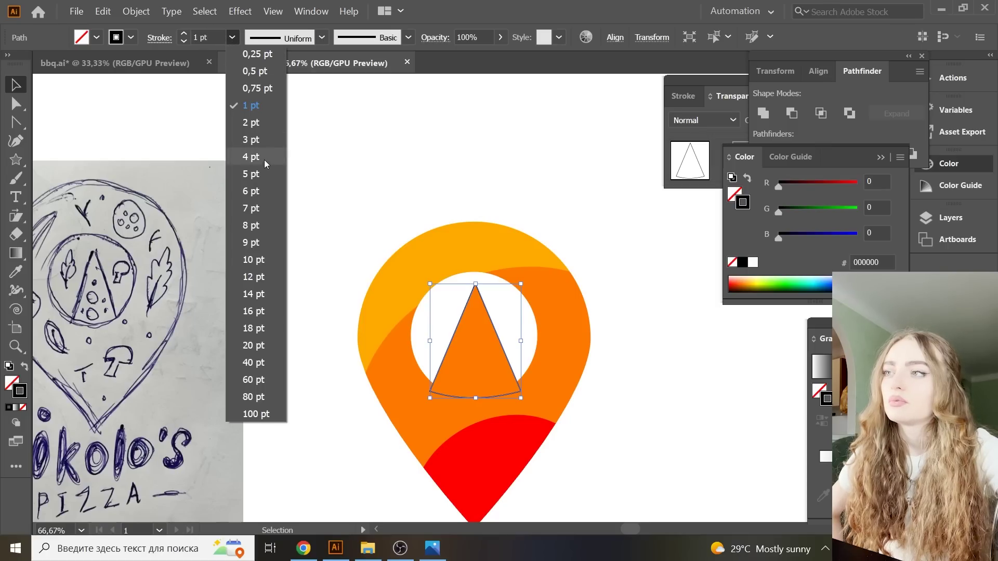
{"action": "left_click", "coordinate": [264, 159]}
{"action": "left_click", "coordinate": [321, 37]}
{"action": "left_click", "coordinate": [285, 101]}
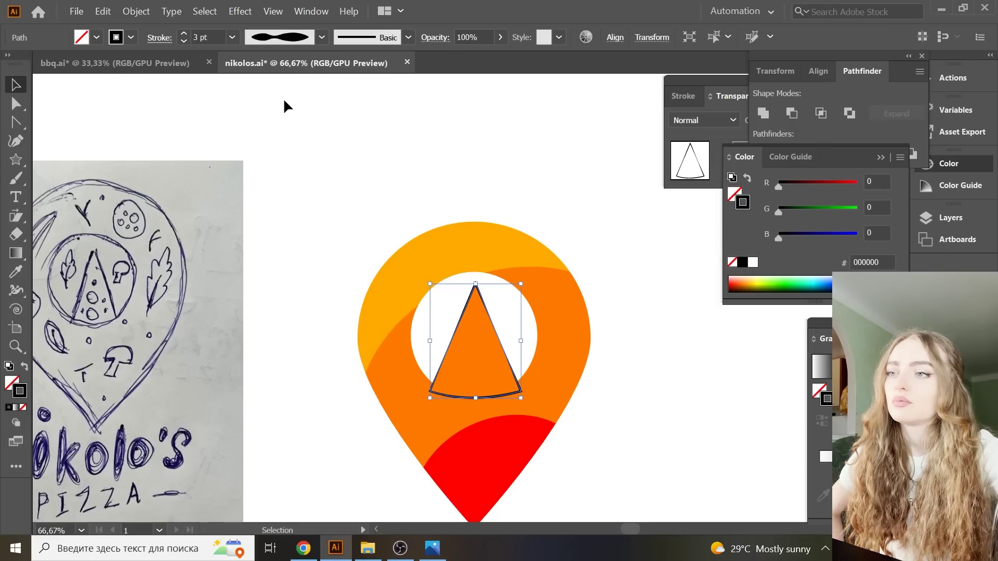
{"action": "left_click", "coordinate": [412, 158]}
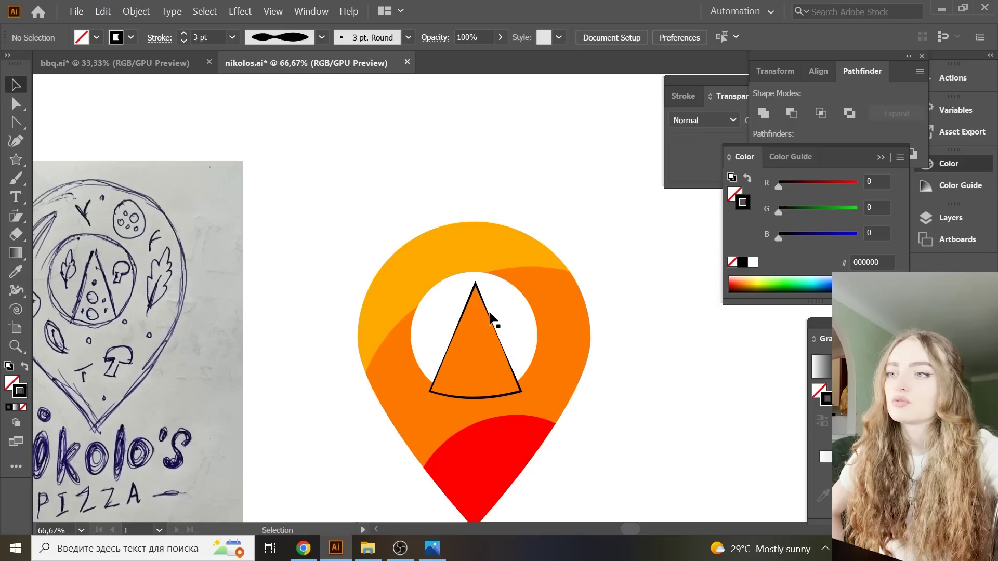
- Offset the triangle outline slightly left of the orange slice, then zoom to 100%
{"action": "left_click_drag", "start_coordinate": [487, 315], "coordinate": [482, 309]}
{"action": "left_click", "coordinate": [619, 381]}
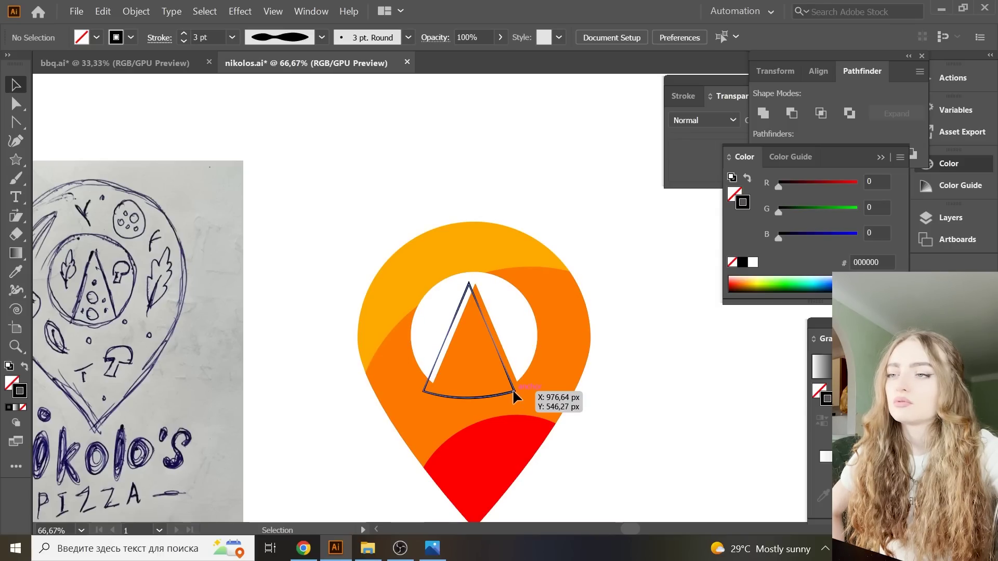
{"action": "left_click_drag", "start_coordinate": [514, 395], "coordinate": [517, 391]}
{"action": "left_click", "coordinate": [582, 400]}
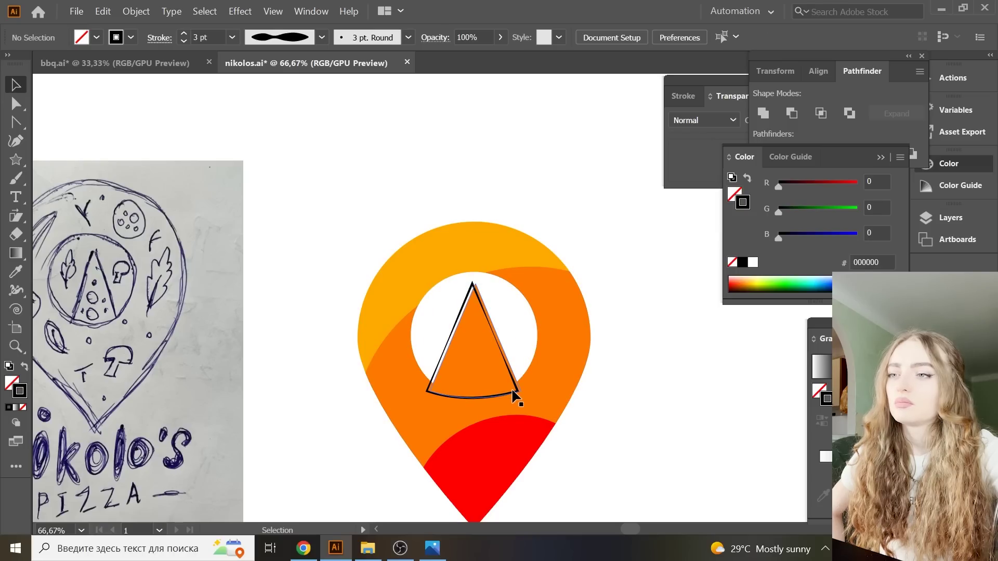
{"action": "left_click_drag", "start_coordinate": [511, 394], "coordinate": [507, 394]}
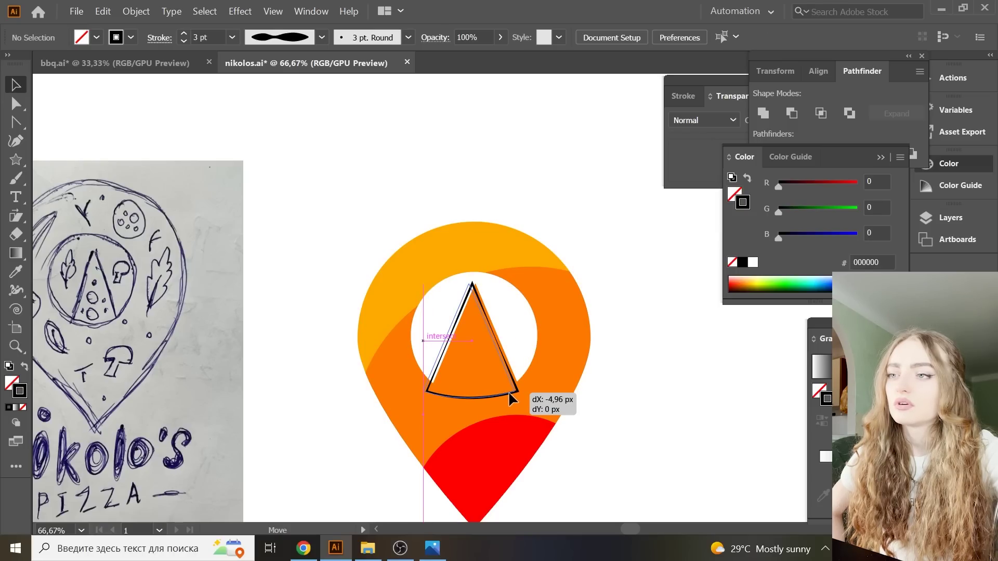
{"action": "left_click", "coordinate": [646, 416]}
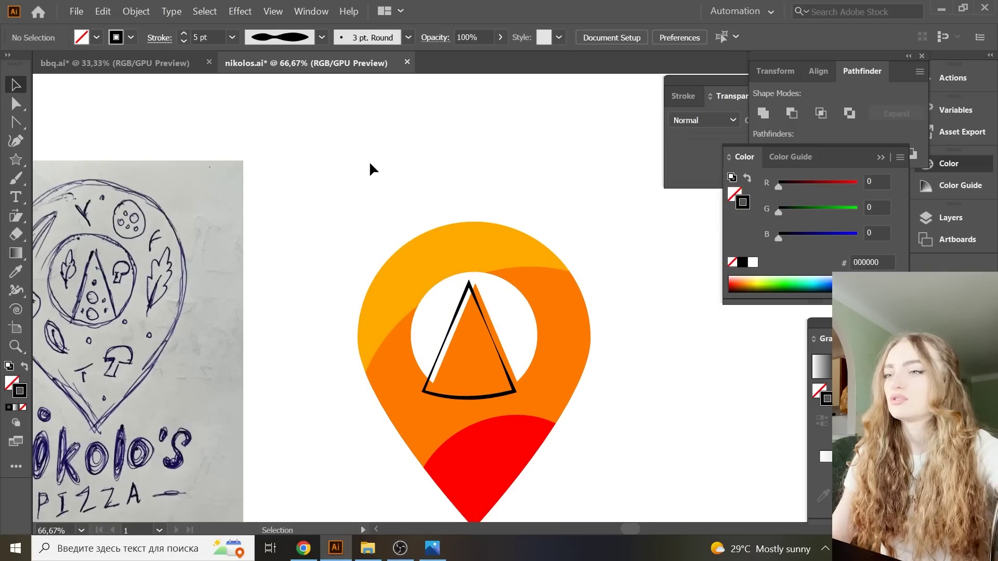
{"action": "key", "text": "ctrl+1"}
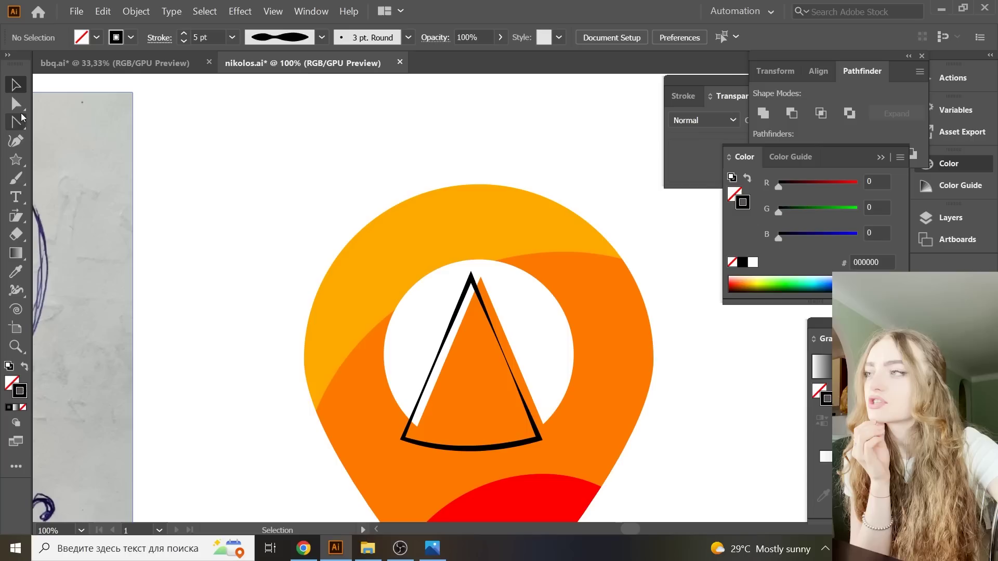
- Add two anchors on the slice's curved base and delete the bottom corner segments
{"action": "left_click", "coordinate": [468, 295]}
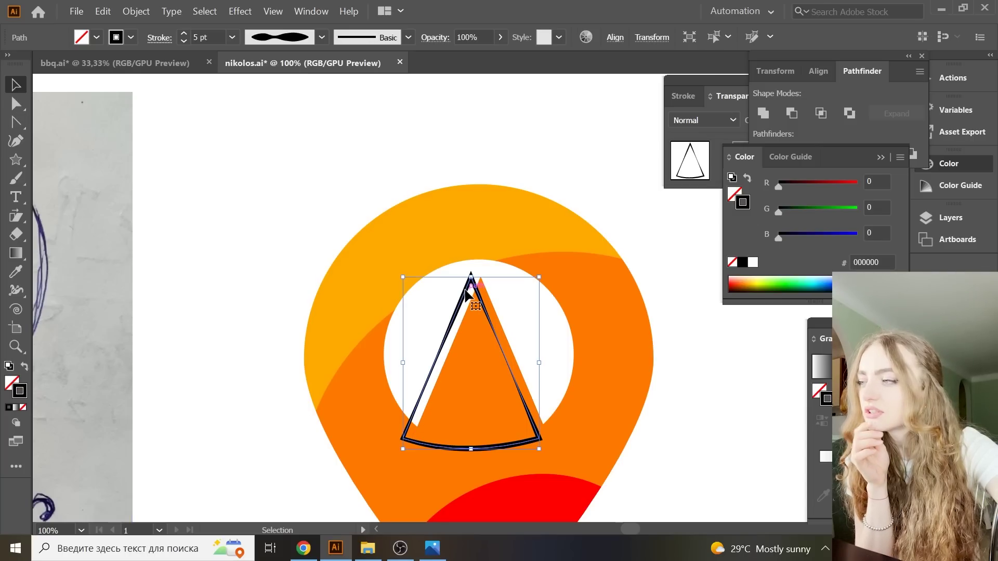
{"action": "left_click", "coordinate": [16, 122]}
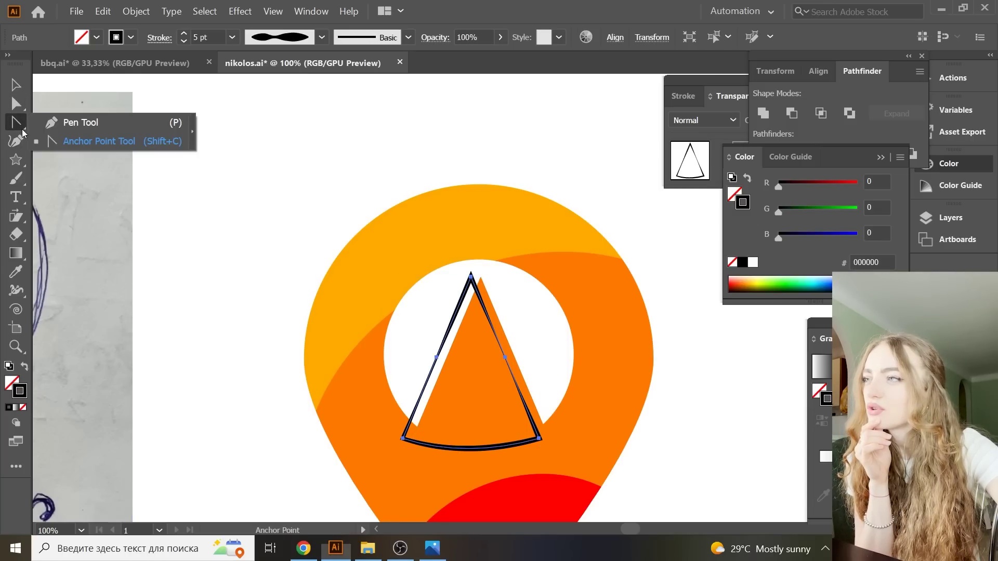
{"action": "left_click", "coordinate": [418, 443]}
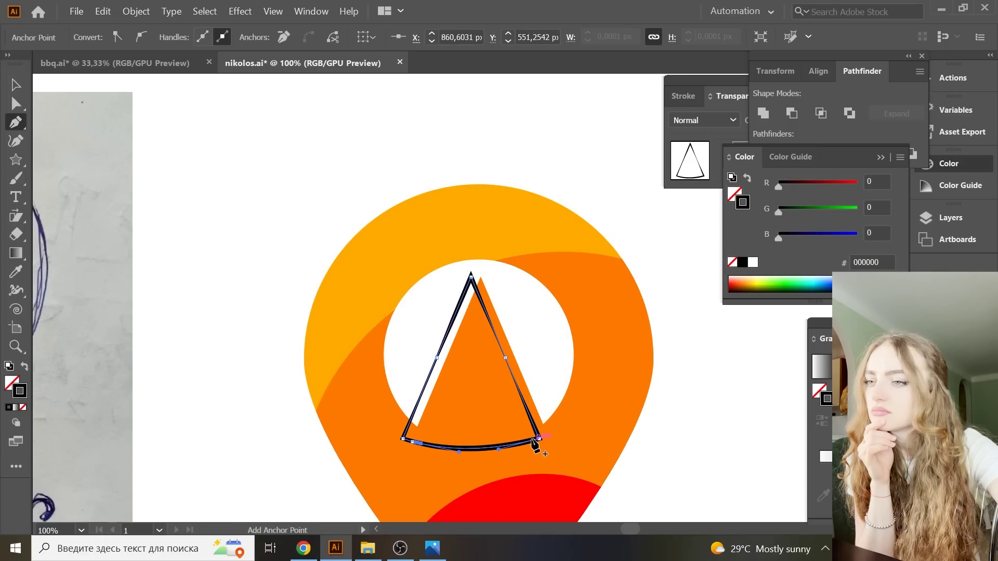
{"action": "left_click", "coordinate": [525, 442]}
{"action": "left_click", "coordinate": [16, 103]}
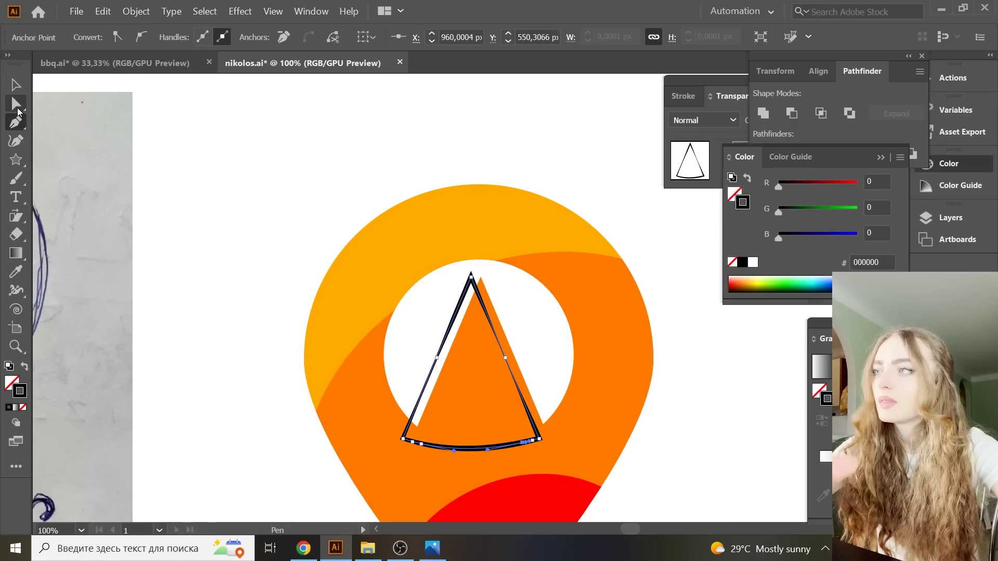
{"action": "left_click", "coordinate": [464, 445]}
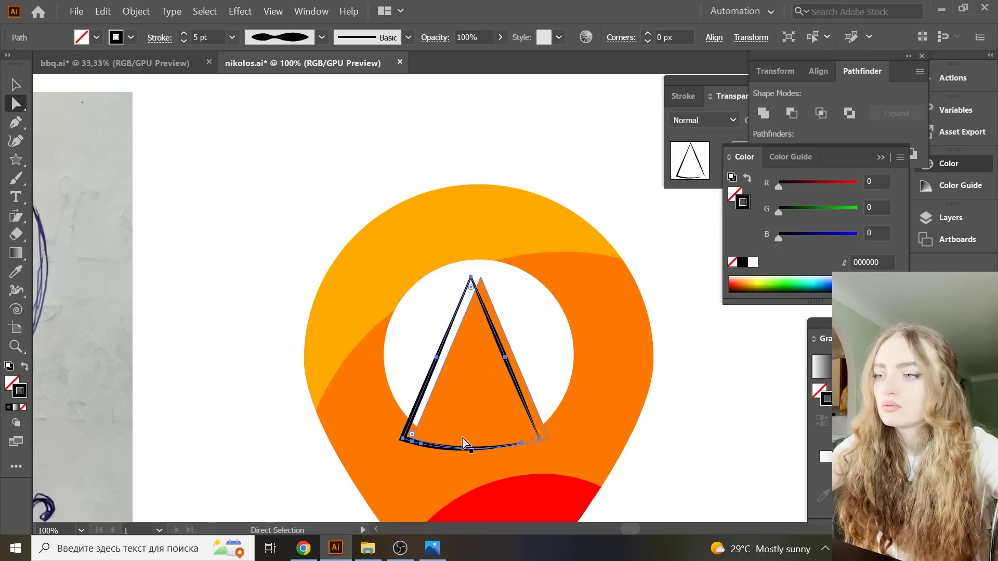
{"action": "left_click", "coordinate": [411, 442]}
{"action": "key", "text": "Delete"}
{"action": "left_click", "coordinate": [687, 460]}
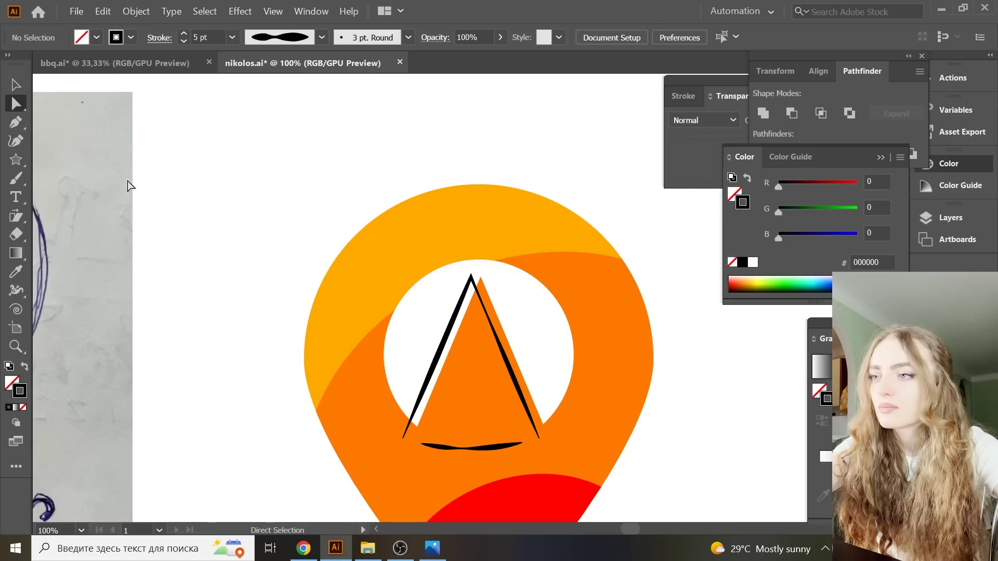
- Give the separated crust line a tapered width profile
{"action": "left_click", "coordinate": [15, 85]}
{"action": "left_click", "coordinate": [499, 453]}
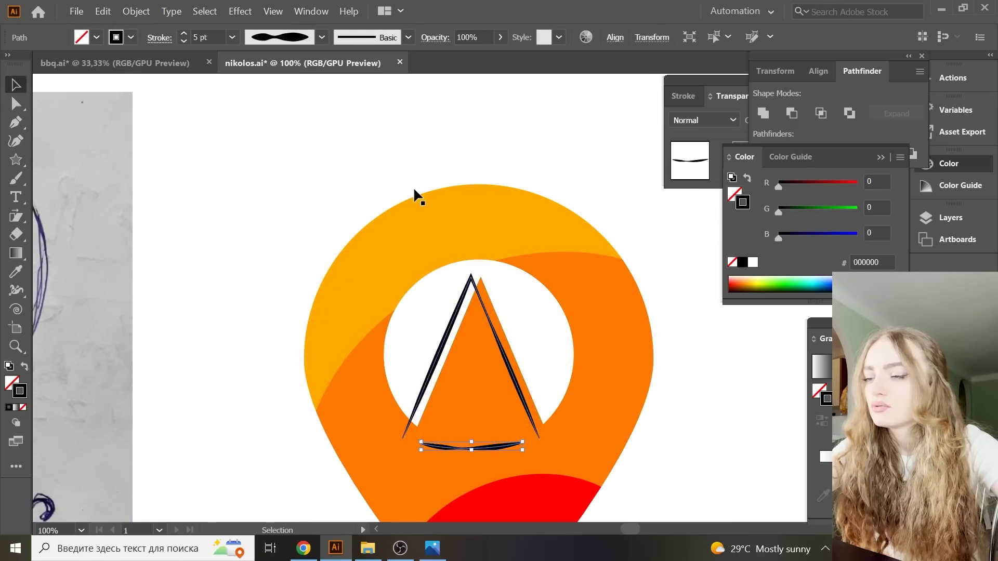
{"action": "left_click", "coordinate": [322, 36]}
{"action": "left_click", "coordinate": [290, 160]}
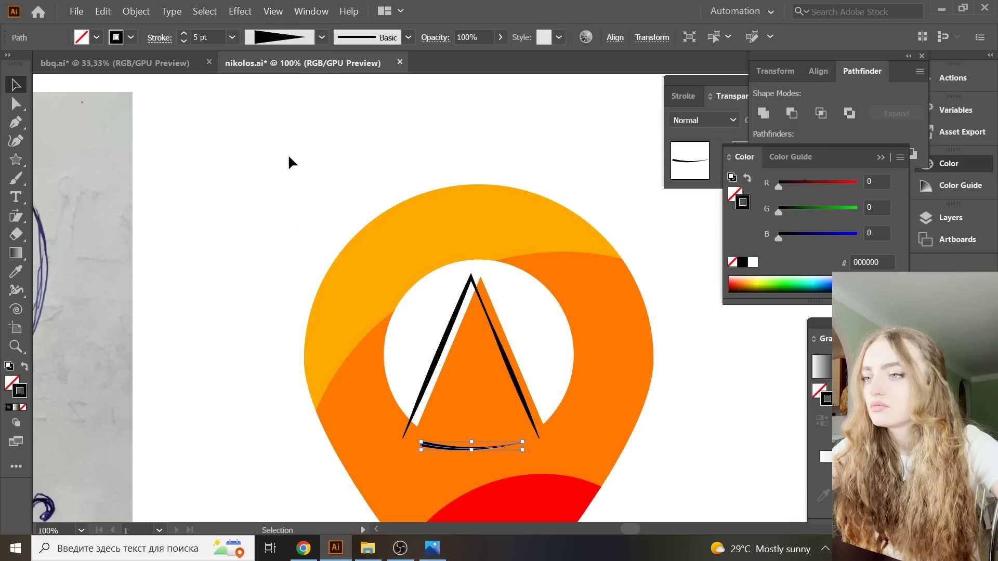
{"action": "left_click", "coordinate": [351, 156]}
{"action": "key", "text": "ctrl+minus"}
- Place a black-outlined copy of the pin behind the original pin
{"action": "left_click_drag", "start_coordinate": [520, 415], "coordinate": [722, 416]}
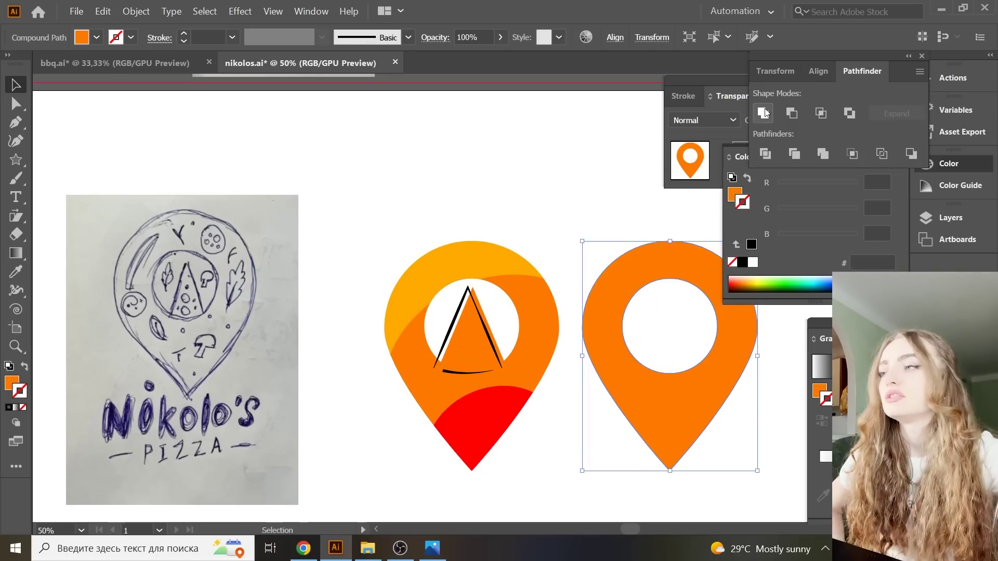
{"action": "key", "text": "d"}
{"action": "left_click", "coordinate": [322, 37]}
{"action": "left_click", "coordinate": [275, 130]}
{"action": "left_click_drag", "start_coordinate": [691, 372], "coordinate": [504, 375]}
{"action": "right_click", "coordinate": [495, 192]}
{"action": "left_click", "coordinate": [635, 352]}
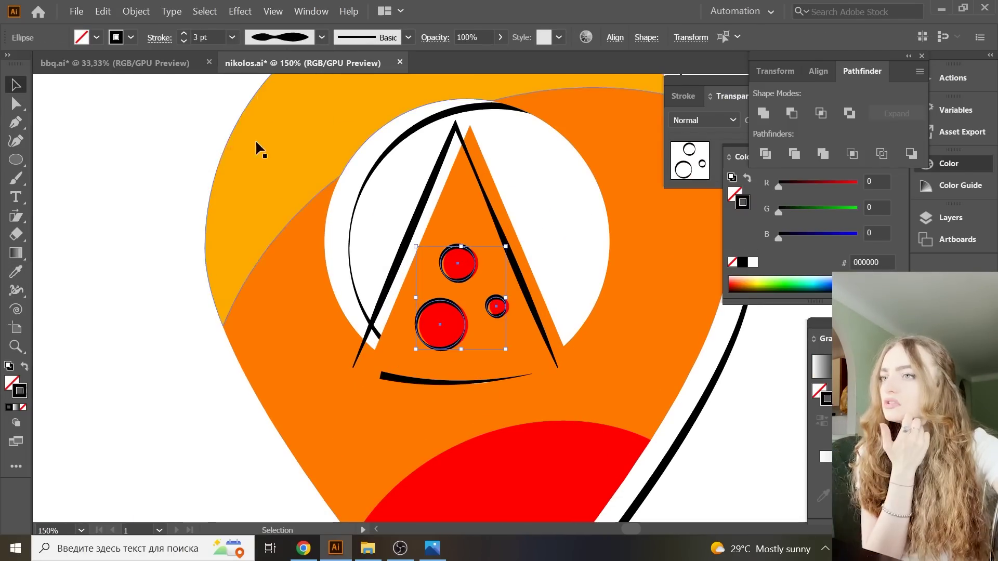
{"action": "key", "text": "ctrl+shift+a"}
{"action": "key", "text": "ctrl+minus"}
{"action": "key", "text": "ctrl+minus"}
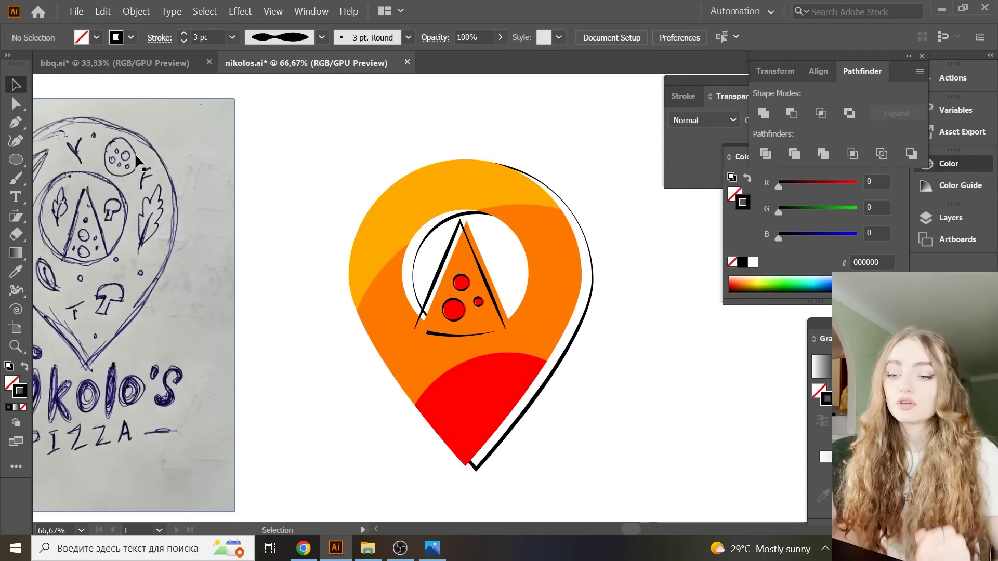
- Draw a tall narrow rectangle to the left of the pin
{"action": "key", "text": "ctrl+plus"}
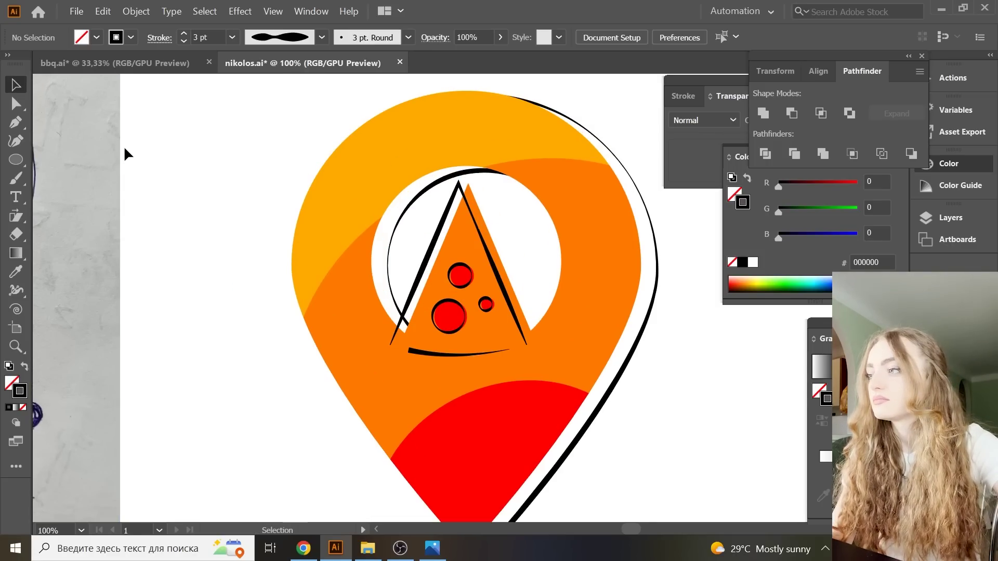
{"action": "left_click", "coordinate": [16, 159]}
{"action": "key", "text": "m"}
{"action": "left_click_drag", "start_coordinate": [201, 197], "coordinate": [227, 269]}
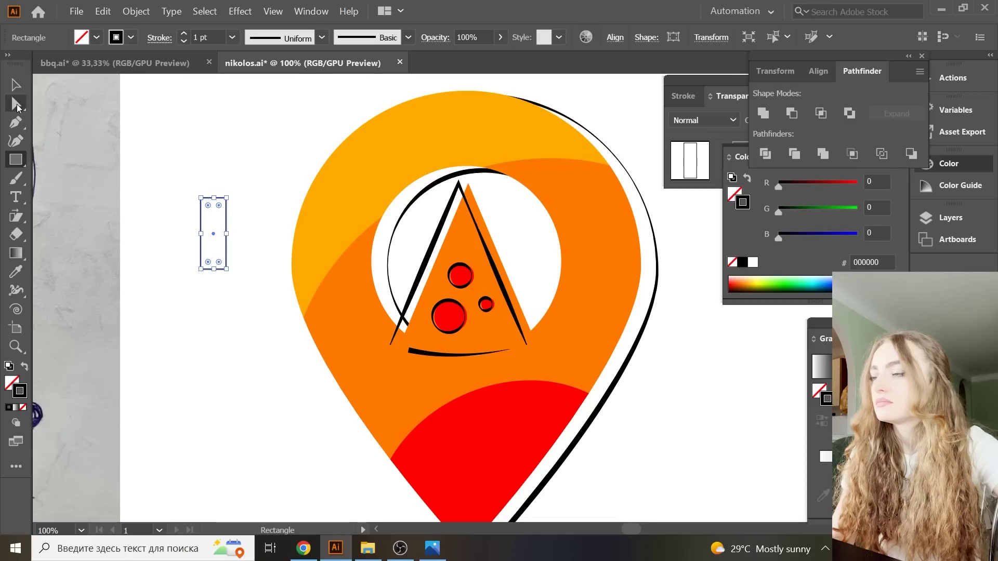
- Taper the rectangle by pulling out a bottom corner and curving its left side
{"action": "left_click", "coordinate": [17, 105]}
{"action": "left_click_drag", "start_coordinate": [200, 270], "coordinate": [230, 270]}
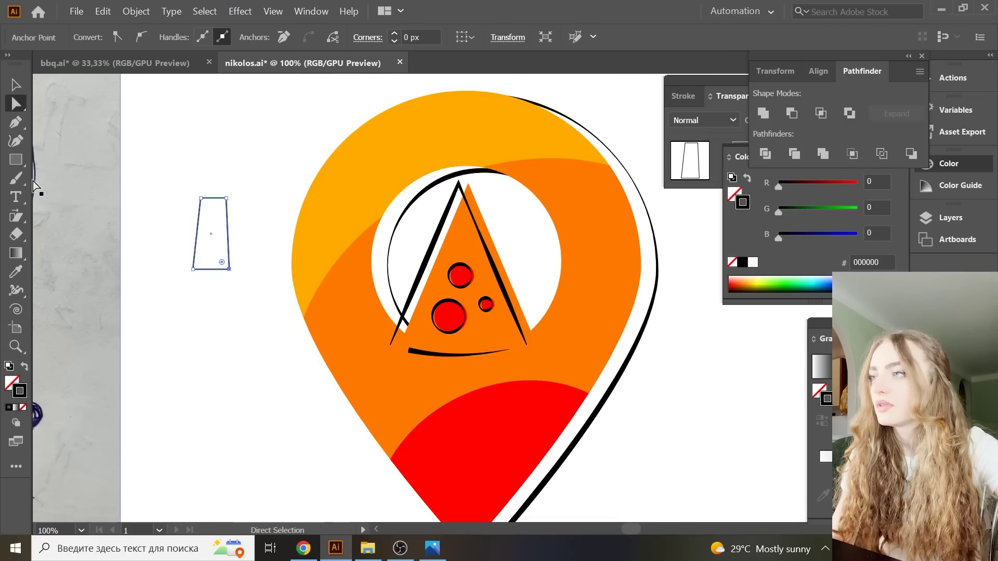
{"action": "left_click", "coordinate": [16, 123]}
{"action": "left_click", "coordinate": [89, 141]}
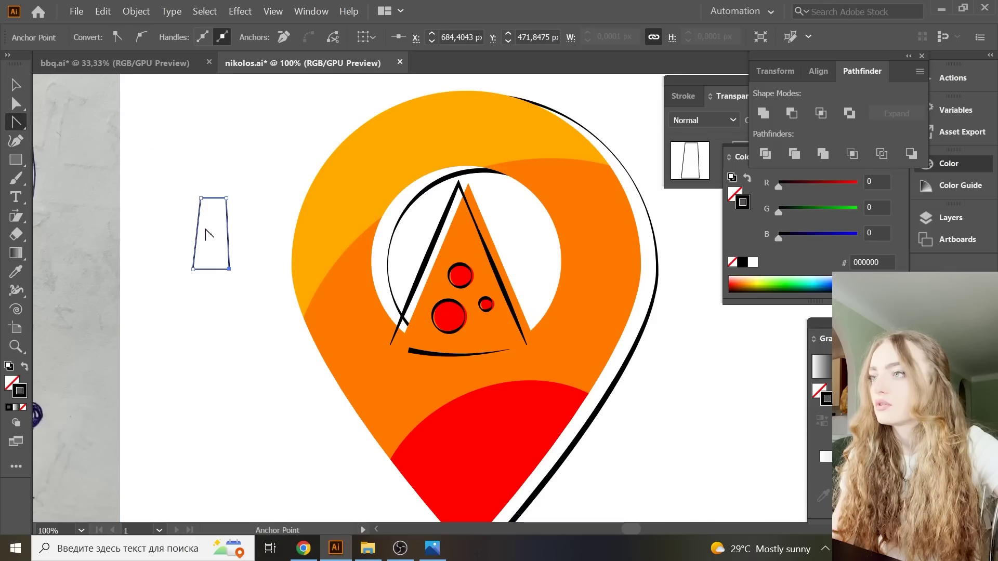
{"action": "left_click_drag", "start_coordinate": [200, 240], "coordinate": [199, 242]}
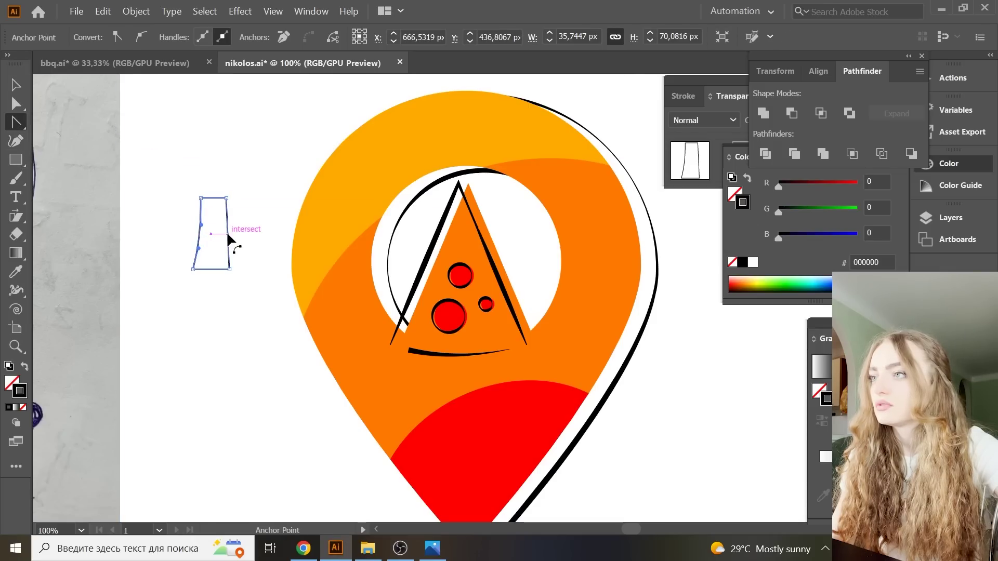
- Scale the stem shape down to make it shorter
{"action": "key", "text": "v"}
{"action": "left_click", "coordinate": [147, 151]}
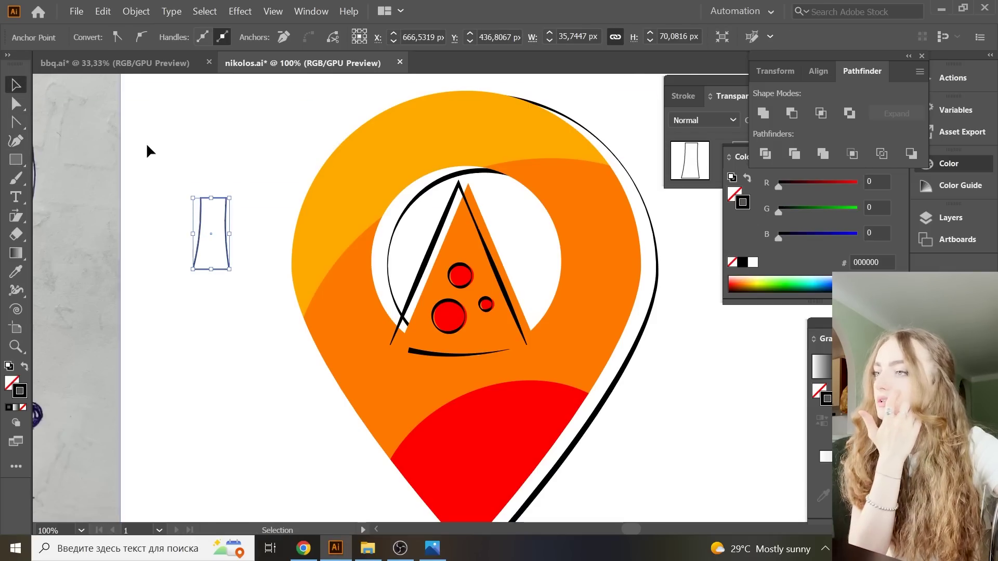
{"action": "left_click", "coordinate": [215, 198]}
{"action": "left_click_drag", "start_coordinate": [215, 199], "coordinate": [214, 217]}
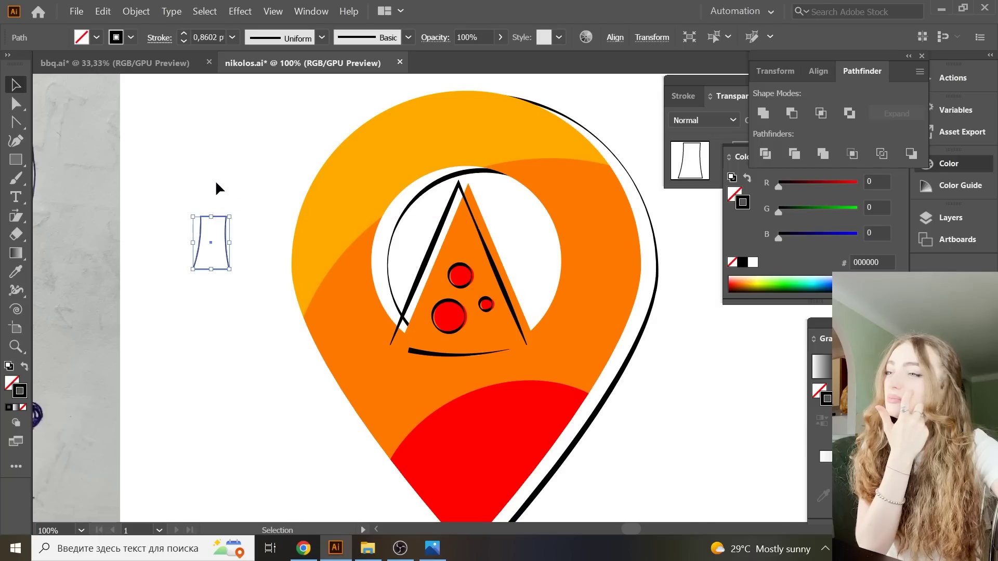
{"action": "left_click", "coordinate": [216, 189]}
{"action": "scroll", "coordinate": [225, 221], "scroll_direction": "up", "scroll_amount": 3}
{"action": "left_click", "coordinate": [16, 160]}
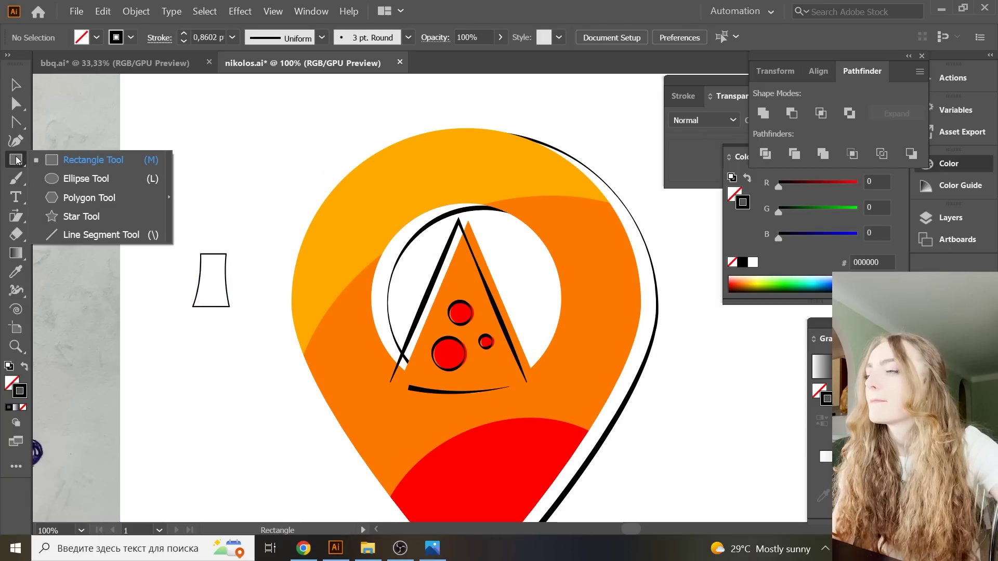
- Draw a circle above the stem and delete its bottom anchor, leaving an arc
{"action": "left_click_drag", "start_coordinate": [16, 160], "coordinate": [89, 178]}
{"action": "left_click_drag", "start_coordinate": [239, 188], "coordinate": [279, 208]}
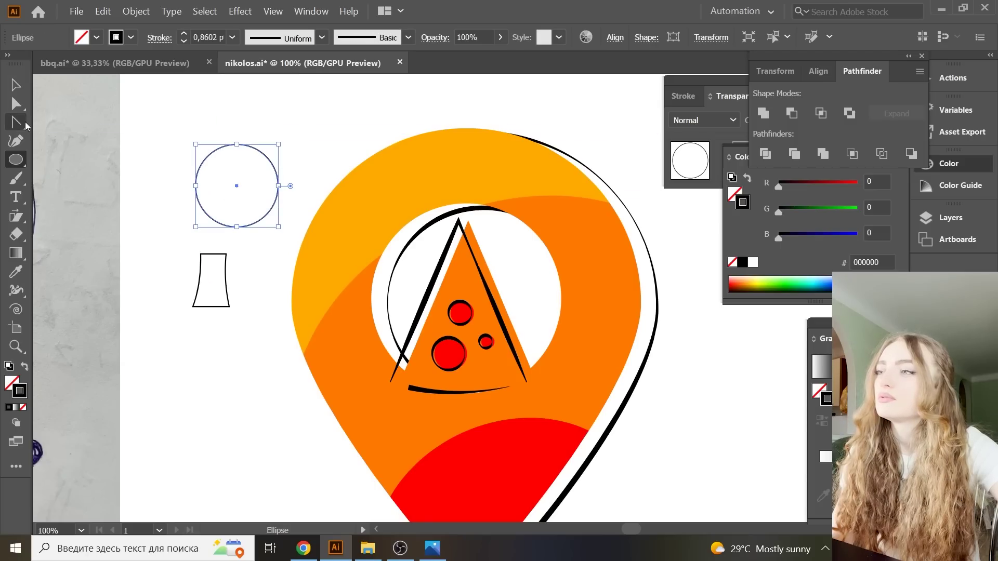
{"action": "left_click", "coordinate": [17, 104]}
{"action": "left_click", "coordinate": [237, 228]}
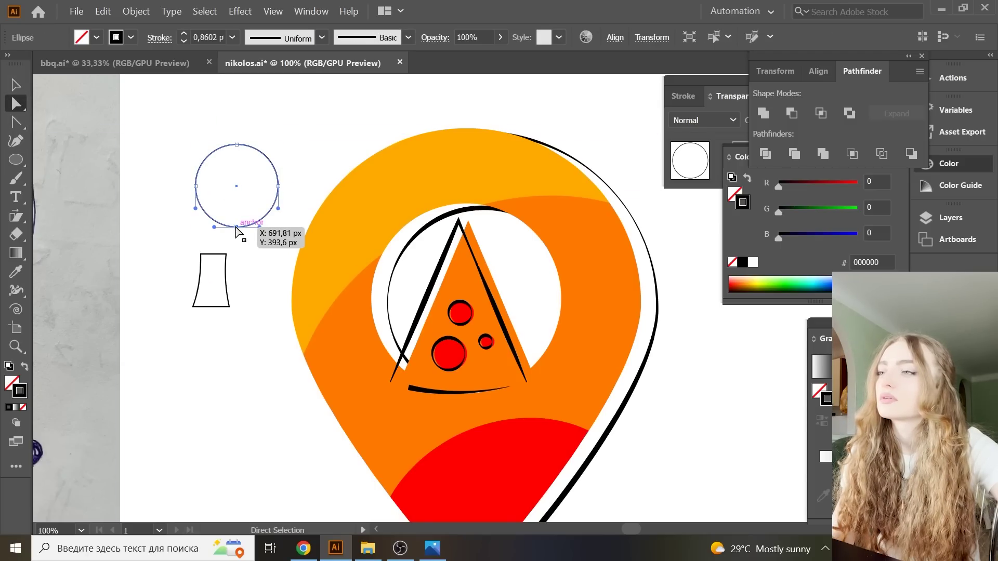
{"action": "key", "text": "Delete"}
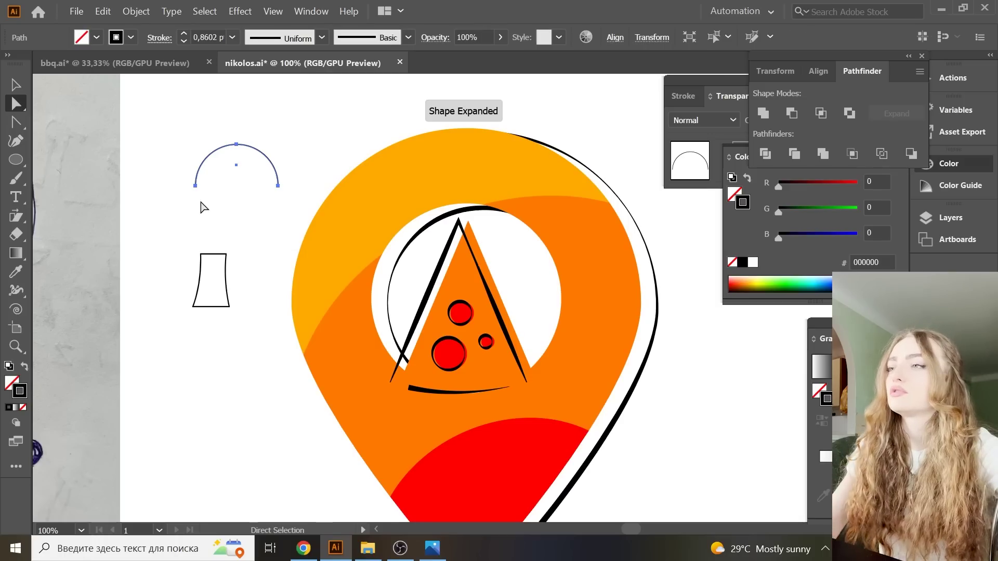
- Close the arc with a straight bottom edge and round its corners into a dome
{"action": "left_click", "coordinate": [16, 122]}
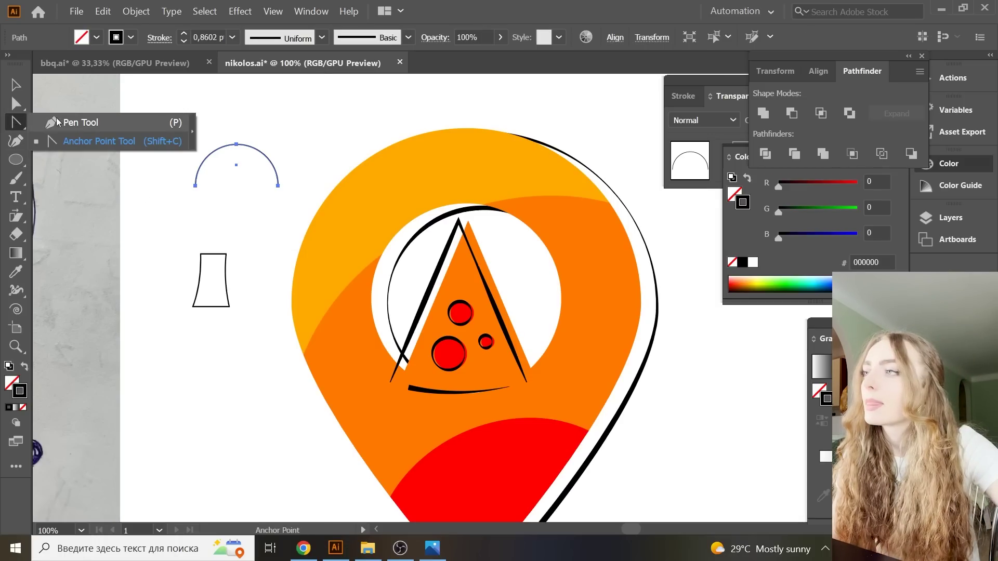
{"action": "left_click", "coordinate": [195, 186]}
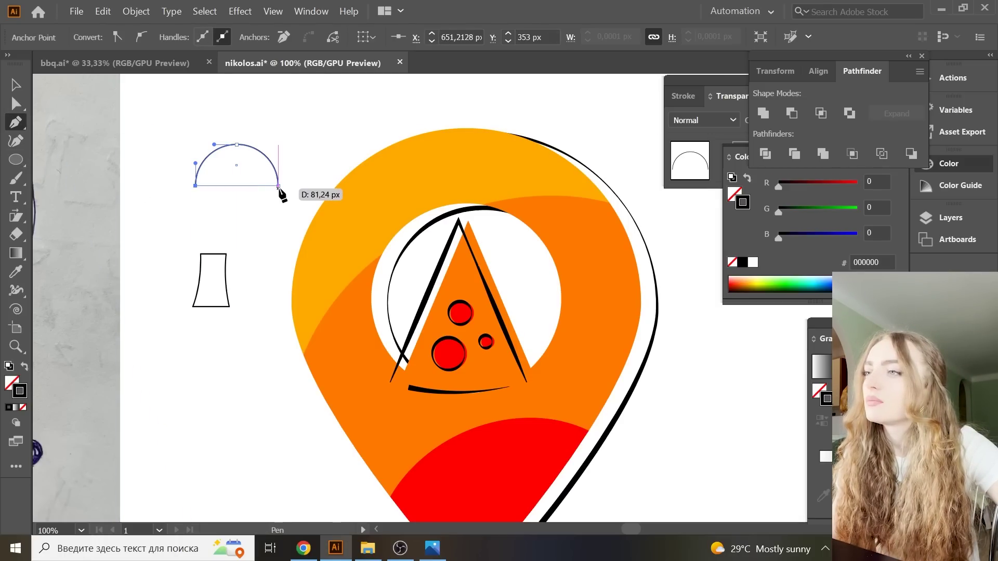
{"action": "left_click", "coordinate": [278, 185]}
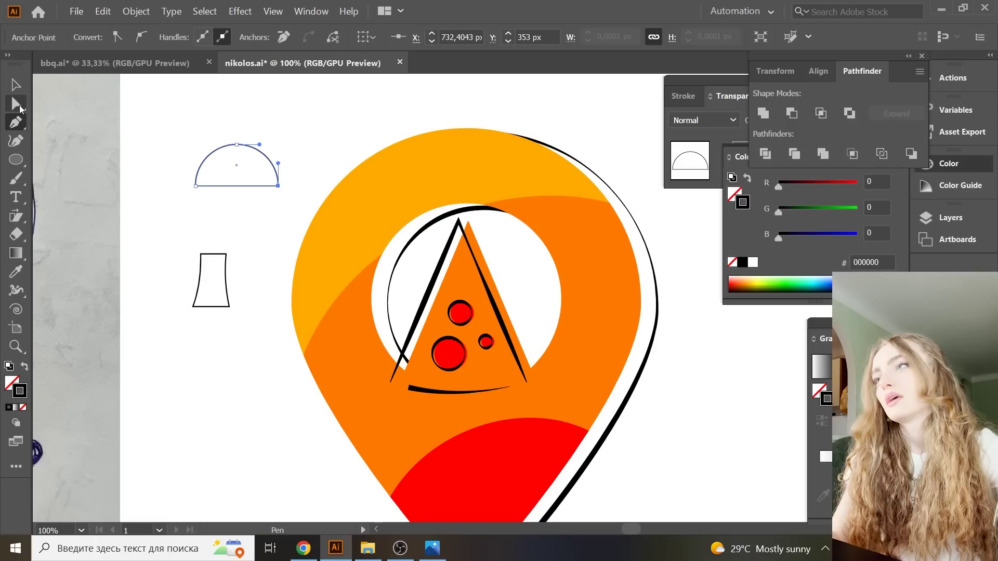
{"action": "left_click", "coordinate": [19, 108]}
{"action": "left_click", "coordinate": [195, 186]}
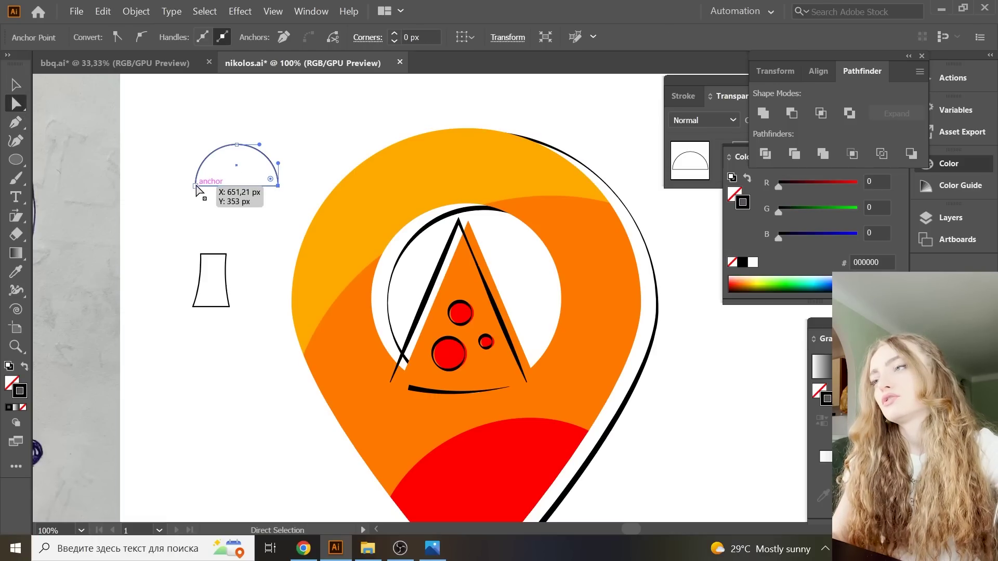
{"action": "left_click", "coordinate": [278, 185], "text": "shift"}
{"action": "mouse_move", "coordinate": [271, 179]}
{"action": "left_mouse_down"}
{"action": "mouse_move", "coordinate": [295, 204]}
{"action": "mouse_move", "coordinate": [268, 193]}
{"action": "left_mouse_up"}
{"action": "left_click", "coordinate": [334, 167]}
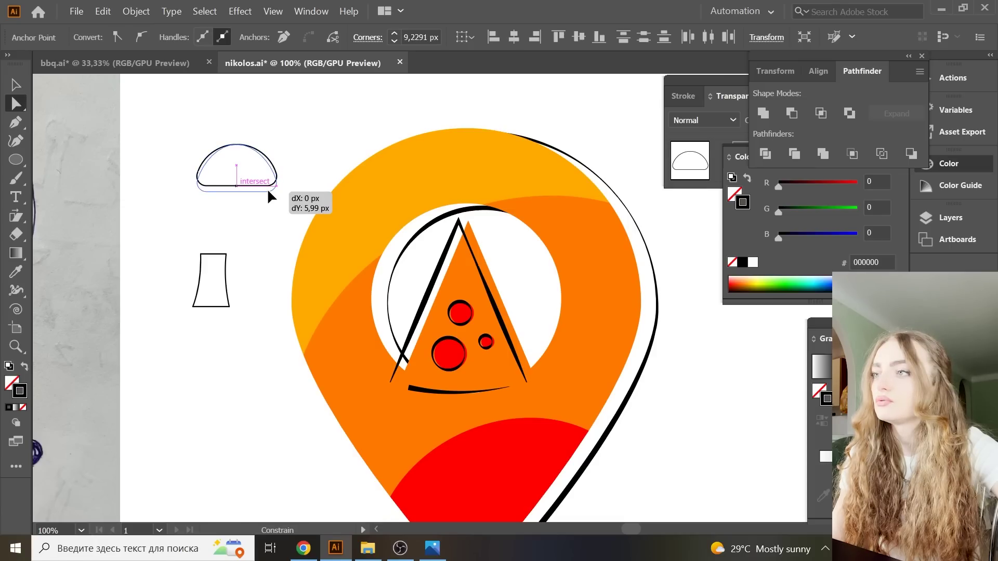
- Move the dome onto the stem, curve its bottom edge upward, and select both
{"action": "left_click", "coordinate": [16, 104]}
{"action": "left_click", "coordinate": [16, 85]}
{"action": "left_click_drag", "start_coordinate": [249, 192], "coordinate": [233, 266]}
{"action": "left_click_drag", "start_coordinate": [16, 122], "coordinate": [58, 147]}
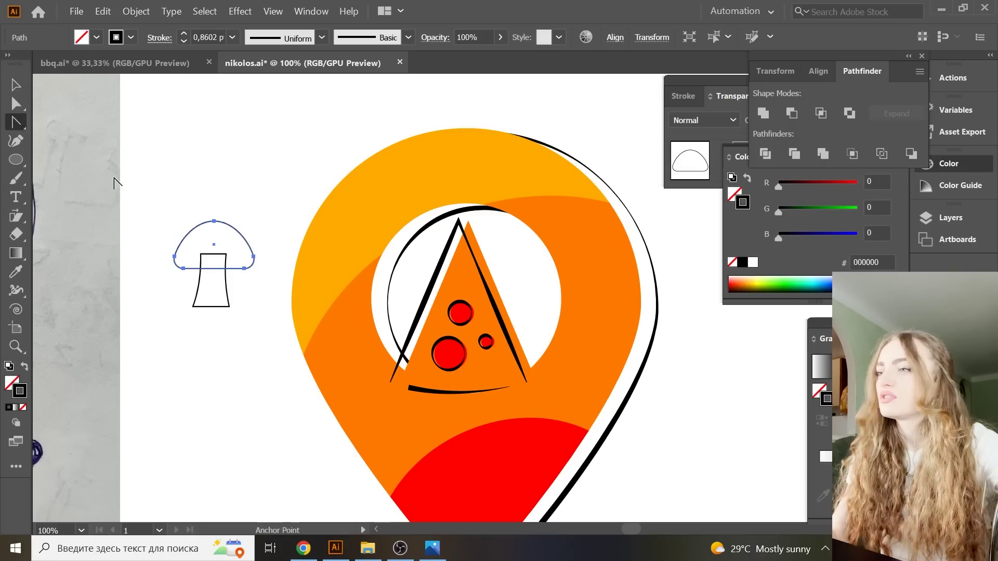
{"action": "left_click_drag", "start_coordinate": [215, 269], "coordinate": [216, 263]}
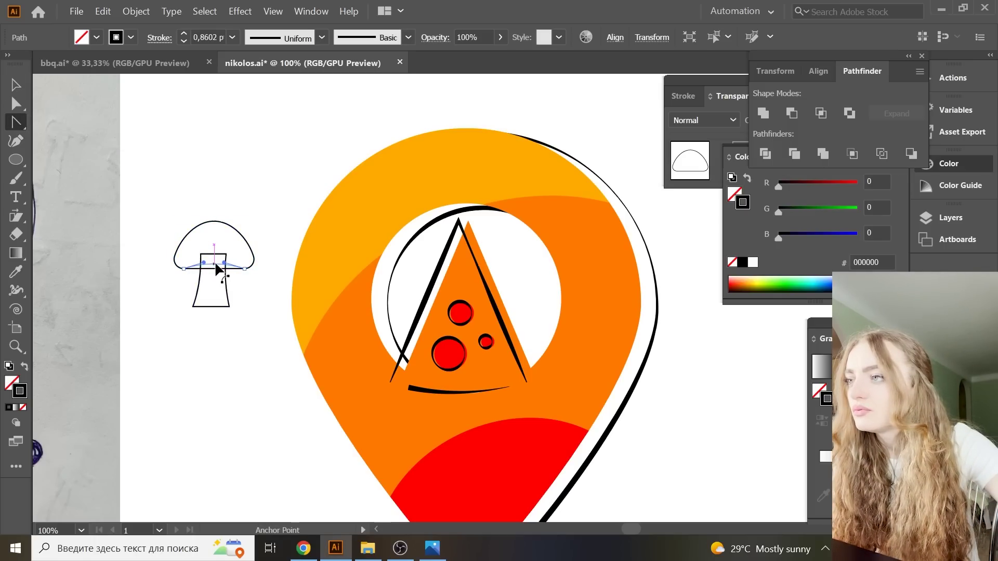
{"action": "left_click", "coordinate": [17, 85]}
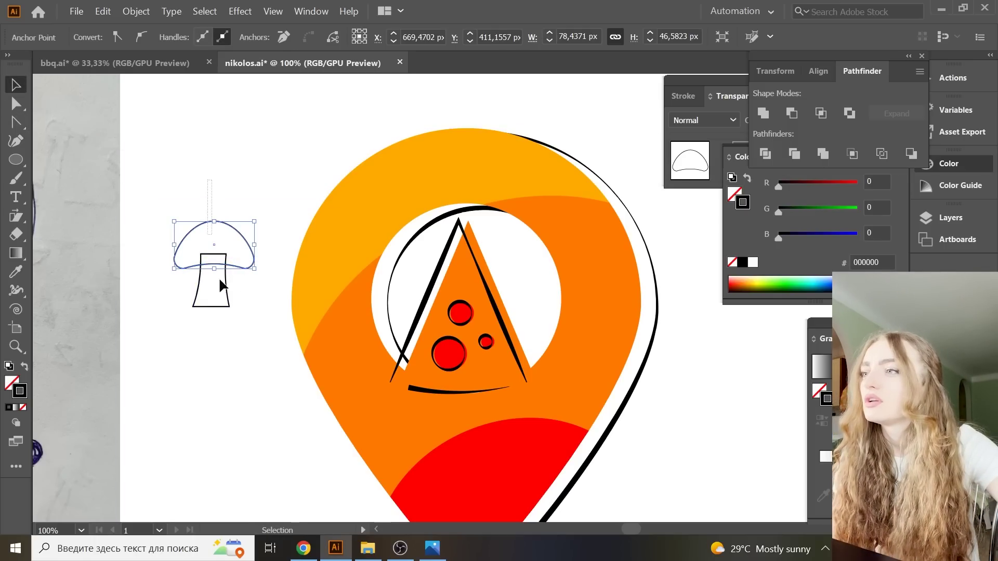
{"action": "left_click_drag", "start_coordinate": [210, 185], "coordinate": [250, 314]}
{"action": "left_click", "coordinate": [16, 272]}
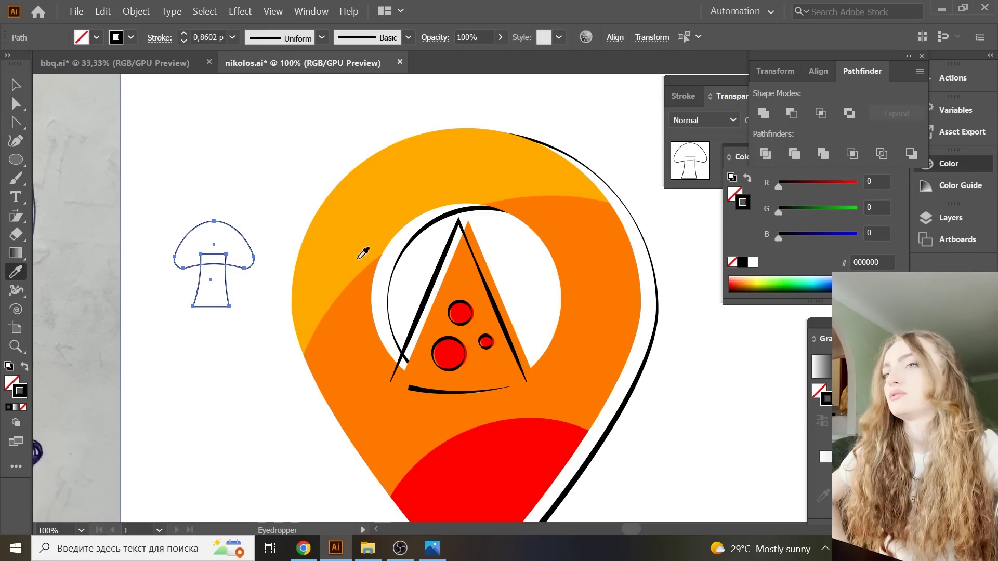
- Unite cap and stem, swap fill and stroke, and fill it #eaeaea
{"action": "left_click", "coordinate": [768, 114]}
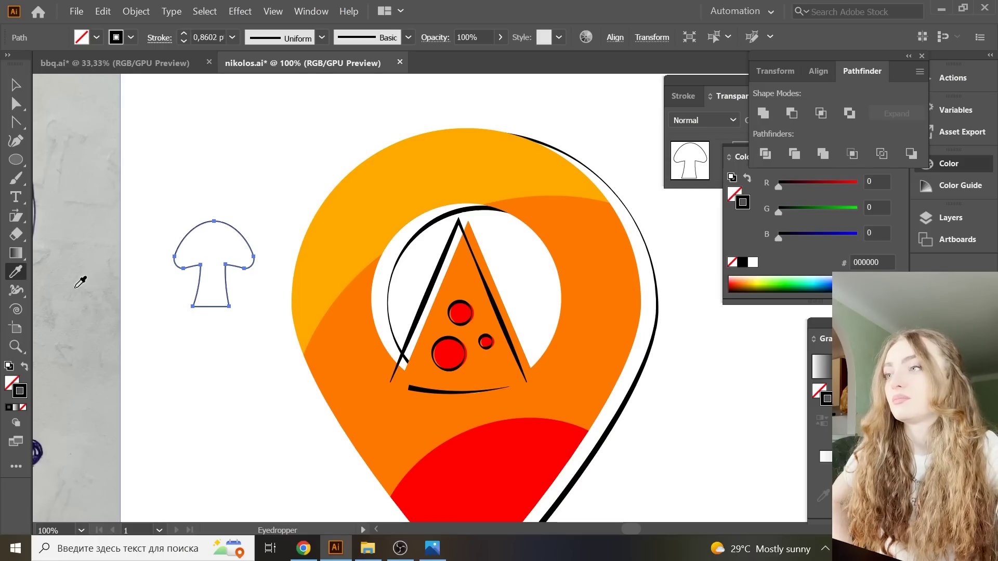
{"action": "left_click", "coordinate": [24, 368]}
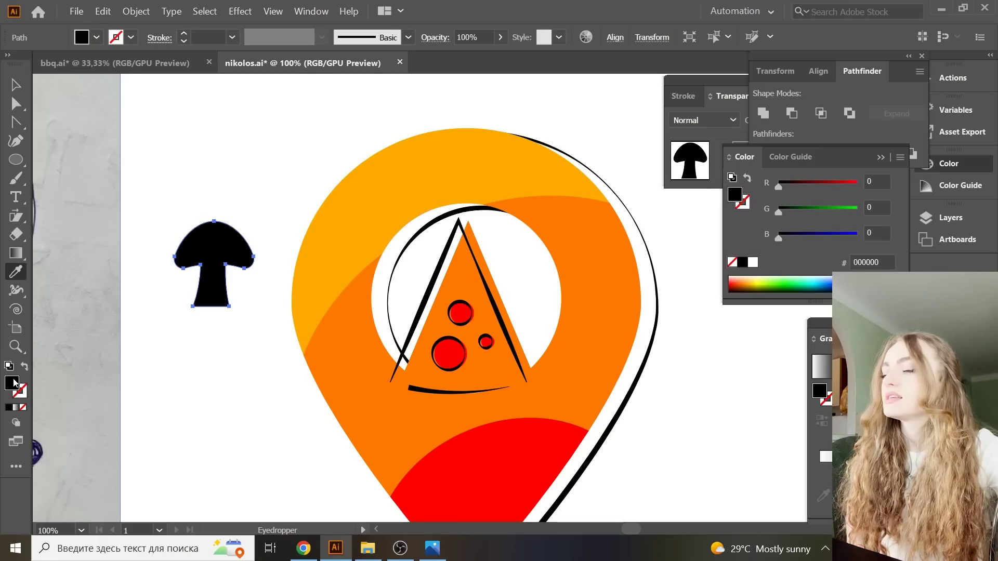
{"action": "double_click", "coordinate": [734, 193]}
{"action": "left_click_drag", "start_coordinate": [631, 272], "coordinate": [605, 271]}
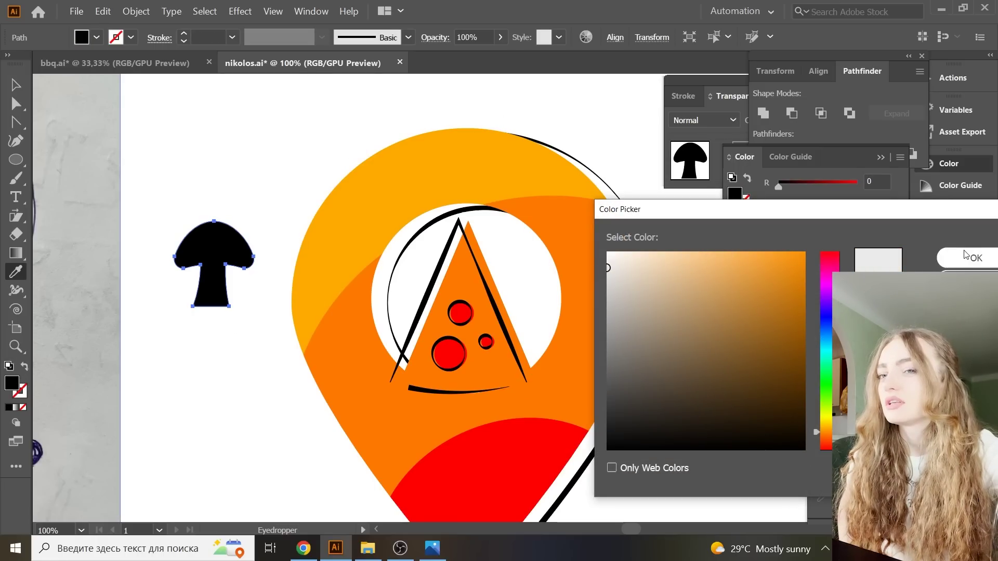
{"action": "left_click", "coordinate": [968, 257]}
- Rotate the grey mushroom to tilt it slightly
{"action": "left_click", "coordinate": [17, 84]}
{"action": "left_click", "coordinate": [262, 150]}
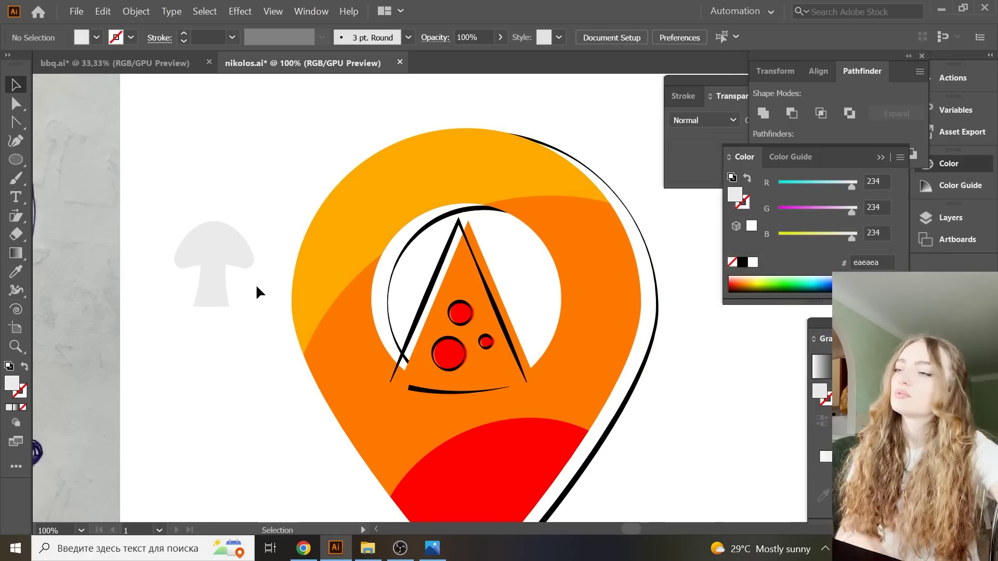
{"action": "left_click", "coordinate": [224, 255]}
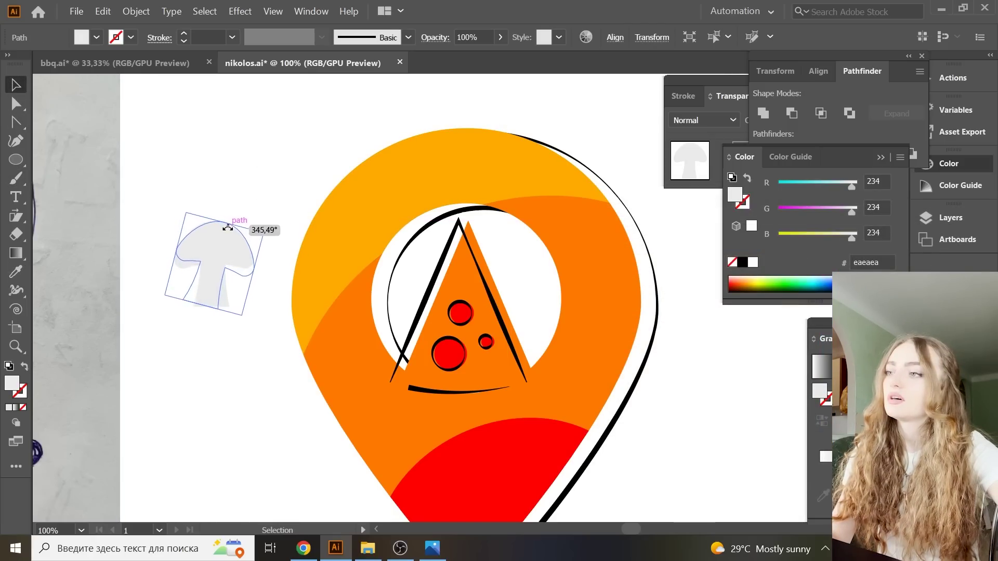
{"action": "left_click_drag", "start_coordinate": [218, 218], "coordinate": [263, 234]}
{"action": "scroll", "coordinate": [364, 312], "scroll_direction": "down", "scroll_amount": 2}
{"action": "mouse_move", "coordinate": [525, 421]}
{"action": "left_mouse_down"}
{"action": "mouse_move", "coordinate": [177, 354]}
{"action": "mouse_move", "coordinate": [190, 339]}
{"action": "left_mouse_up"}
{"action": "left_click", "coordinate": [255, 357]}
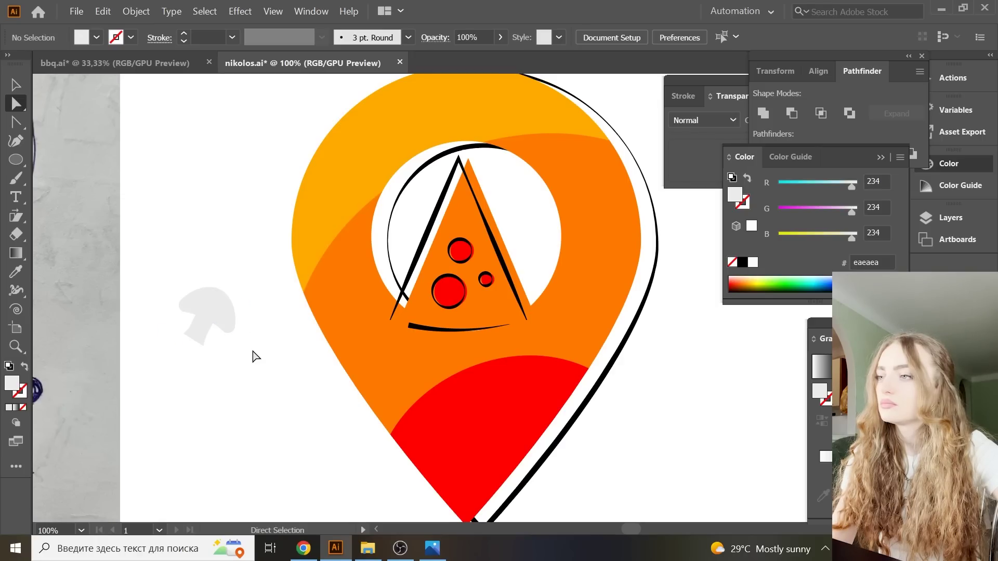
- Move the mushroom onto the red band and copy the pepperoni's tapered black outline
{"action": "key", "text": "v"}
{"action": "mouse_move", "coordinate": [207, 312]}
{"action": "left_mouse_down"}
{"action": "mouse_move", "coordinate": [491, 408]}
{"action": "mouse_move", "coordinate": [507, 402]}
{"action": "left_mouse_up"}
{"action": "key", "text": "a"}
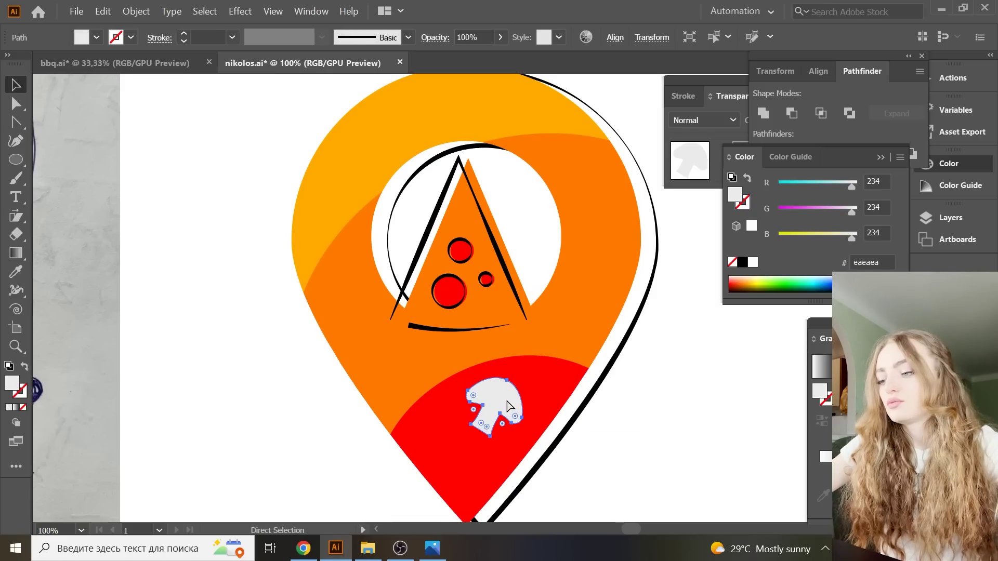
{"action": "key", "text": "i"}
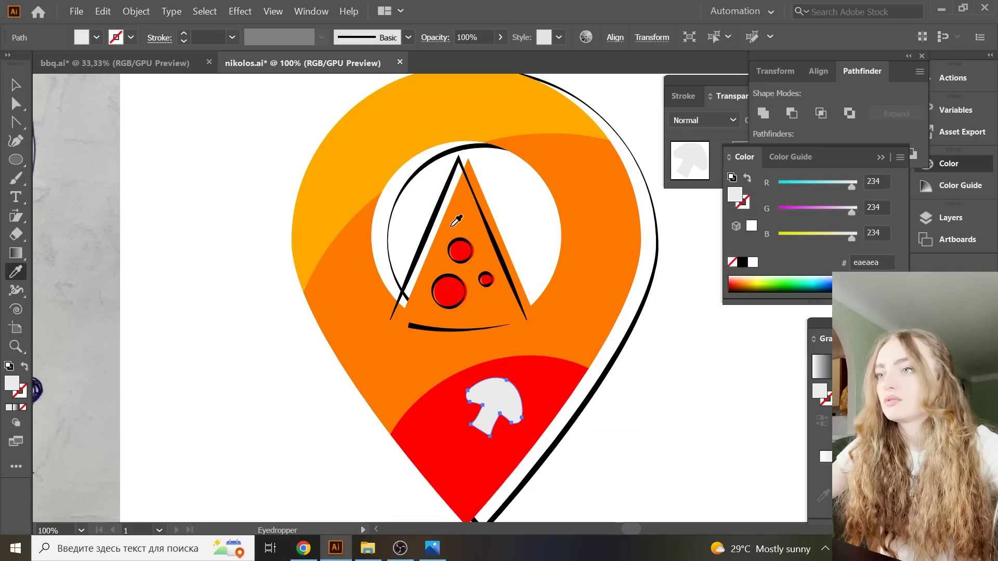
{"action": "left_click", "coordinate": [461, 241]}
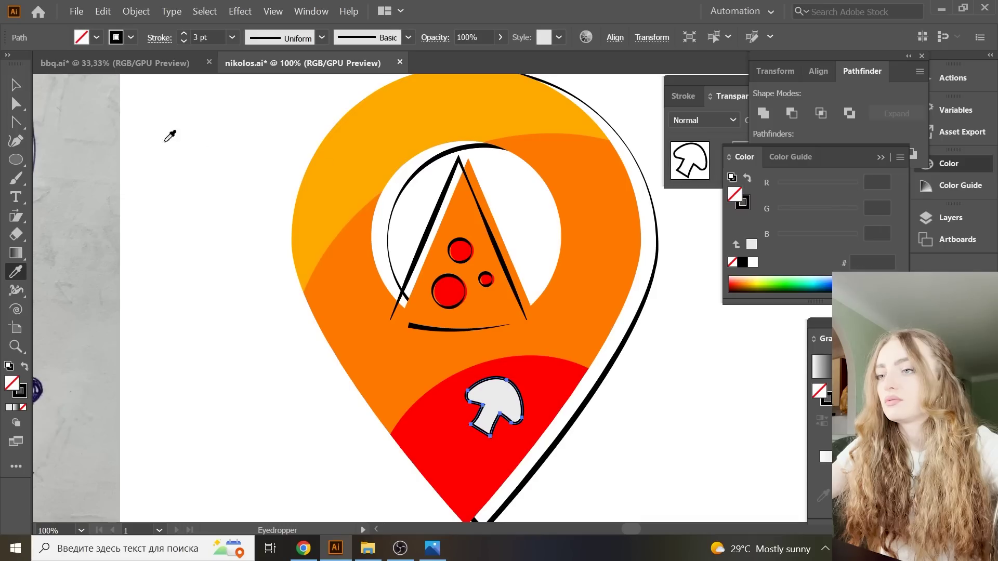
{"action": "left_click", "coordinate": [322, 37]}
{"action": "left_click", "coordinate": [270, 89]}
- Nudge the mushroom slightly up and left within the red band
{"action": "key", "text": "v"}
{"action": "left_click", "coordinate": [382, 366]}
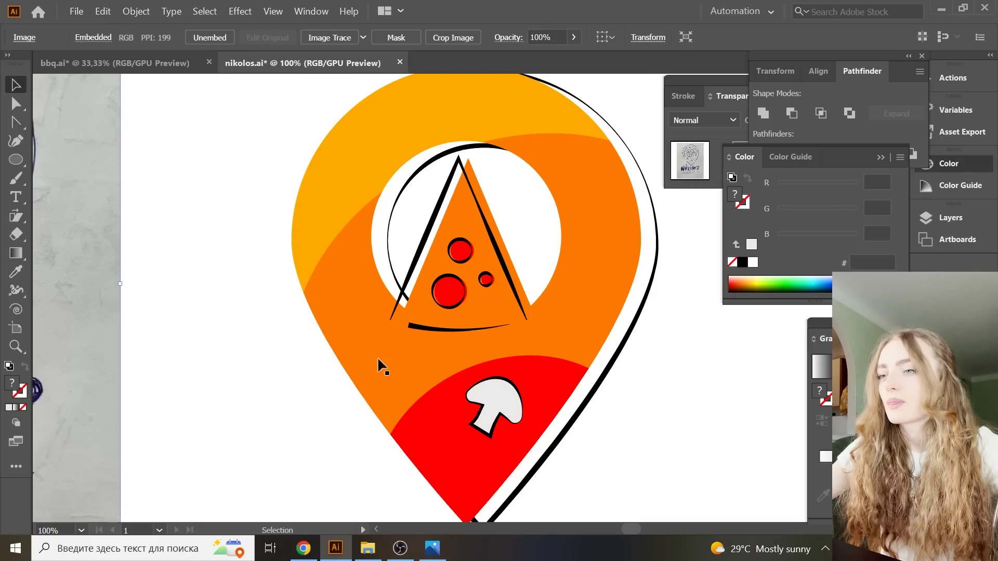
{"action": "left_click_drag", "start_coordinate": [497, 432], "coordinate": [492, 428]}
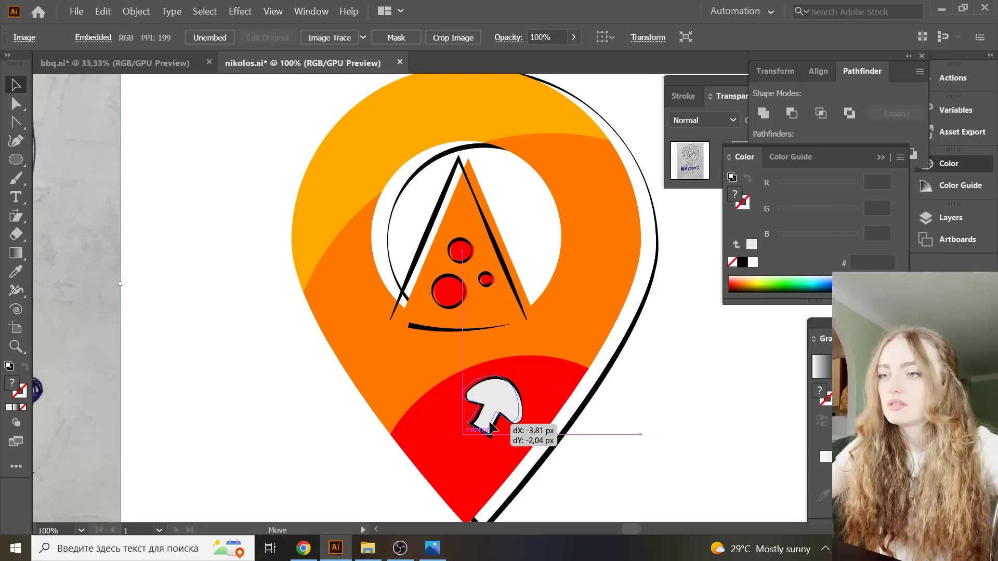
{"action": "left_click", "coordinate": [600, 458]}
{"action": "scroll", "coordinate": [640, 467], "scroll_direction": "up", "scroll_amount": 1}
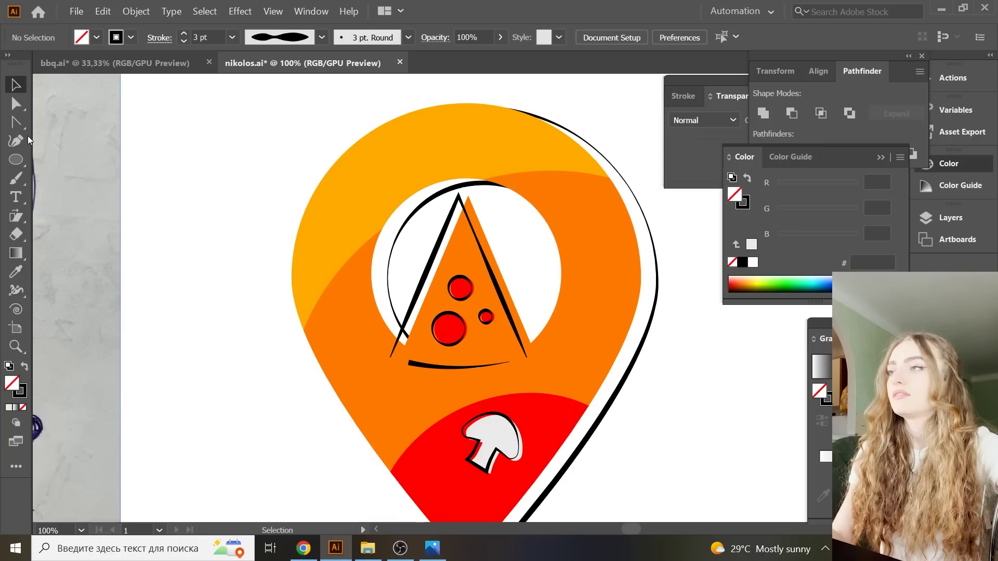
{"action": "left_click", "coordinate": [17, 107]}
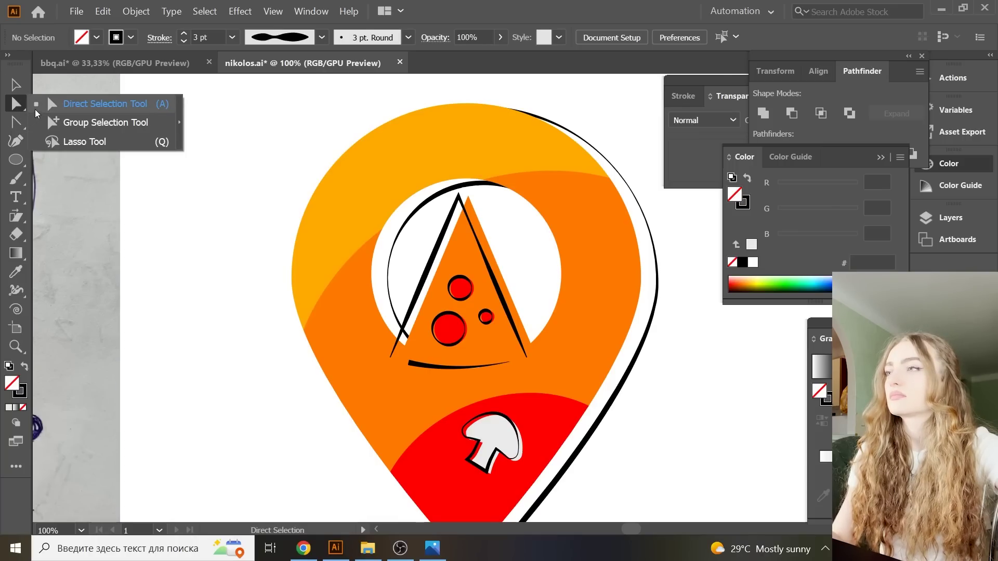
- Draw a two-point path and bow both sides outward into a leaf shape
{"action": "left_click", "coordinate": [15, 122]}
{"action": "left_click", "coordinate": [65, 124]}
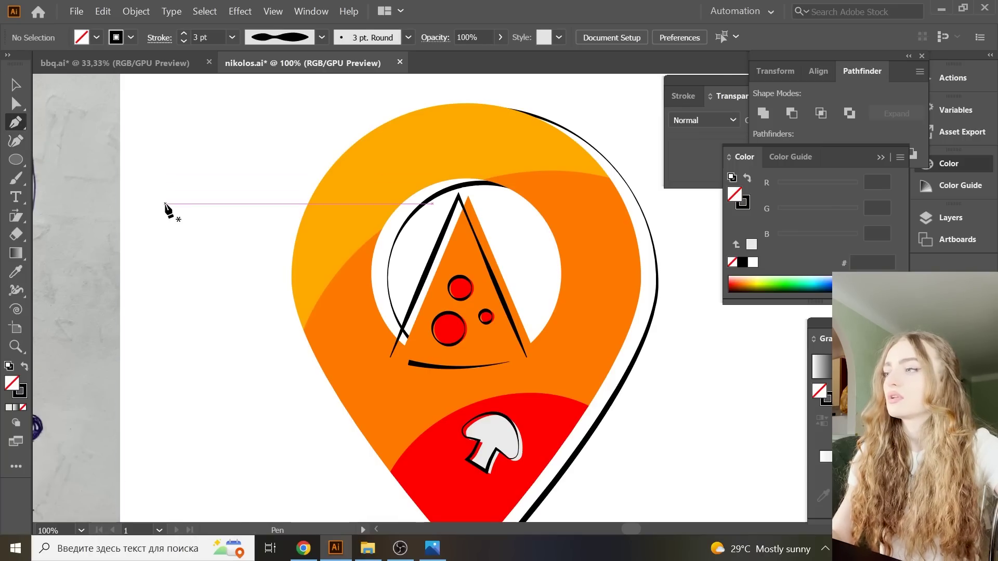
{"action": "left_click", "coordinate": [222, 148]}
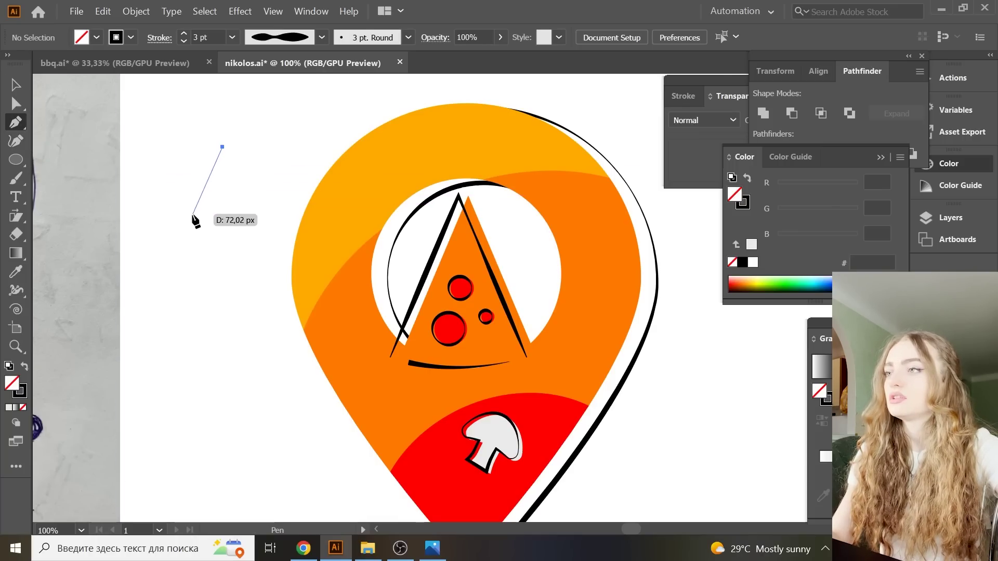
{"action": "left_click_drag", "start_coordinate": [192, 215], "coordinate": [200, 245]}
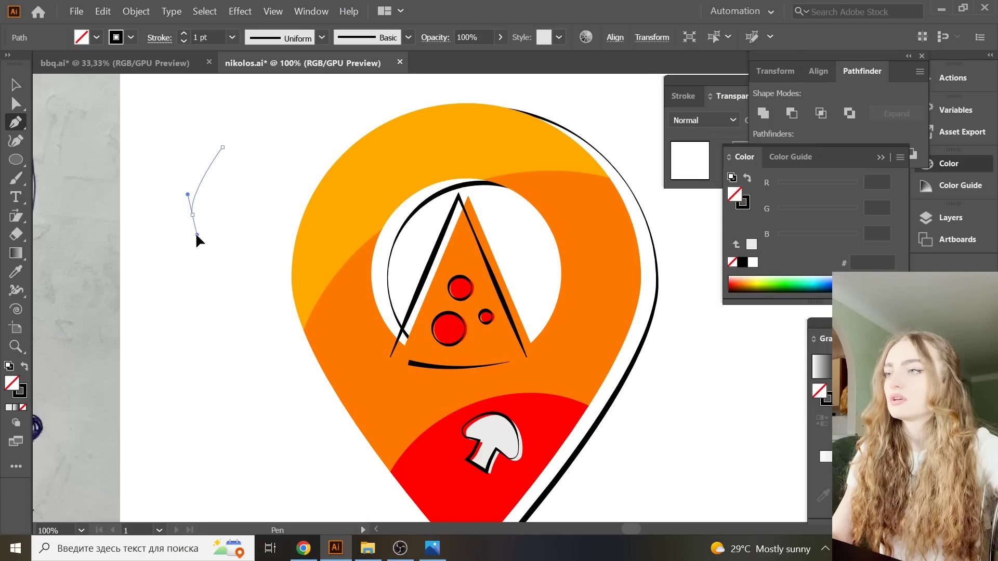
{"action": "key", "text": "ctrl+z"}
{"action": "left_click", "coordinate": [222, 240]}
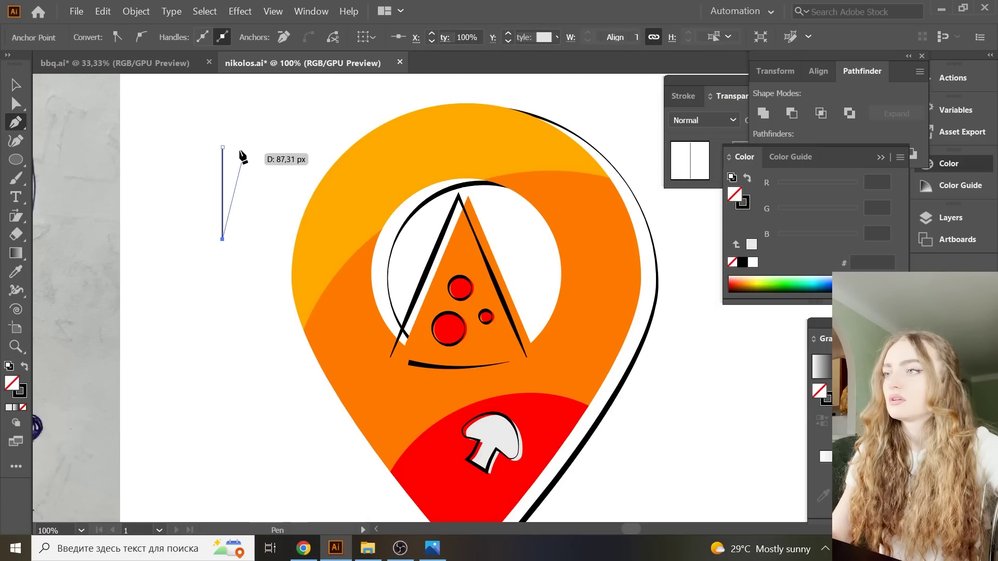
{"action": "left_click", "coordinate": [223, 147]}
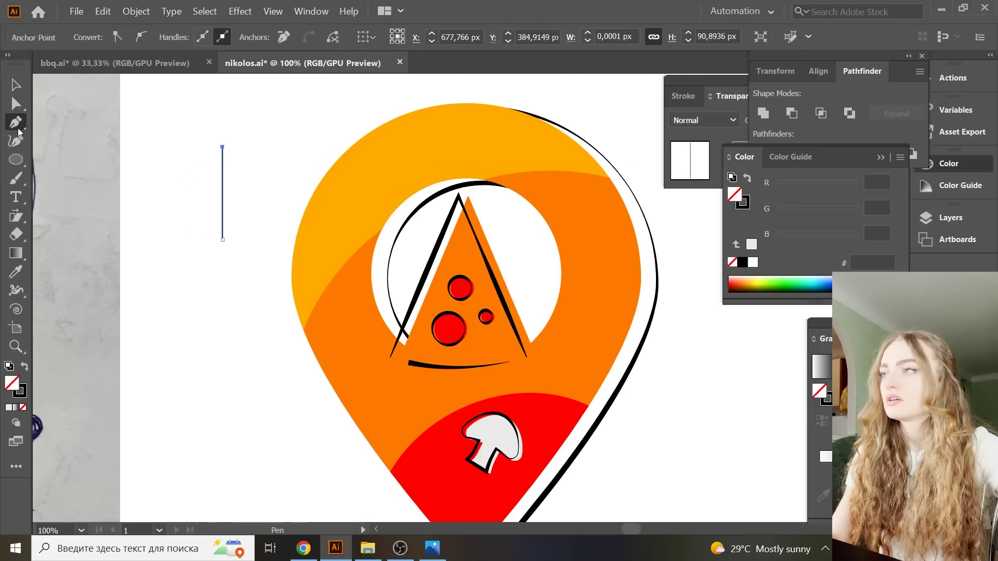
{"action": "left_click_drag", "start_coordinate": [18, 130], "coordinate": [63, 139]}
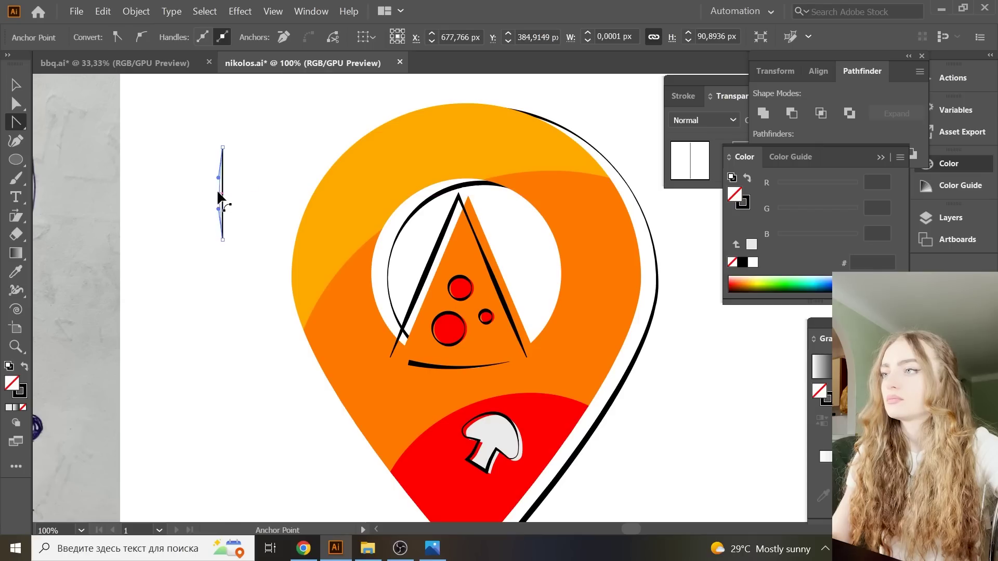
{"action": "left_click_drag", "start_coordinate": [218, 192], "coordinate": [202, 195]}
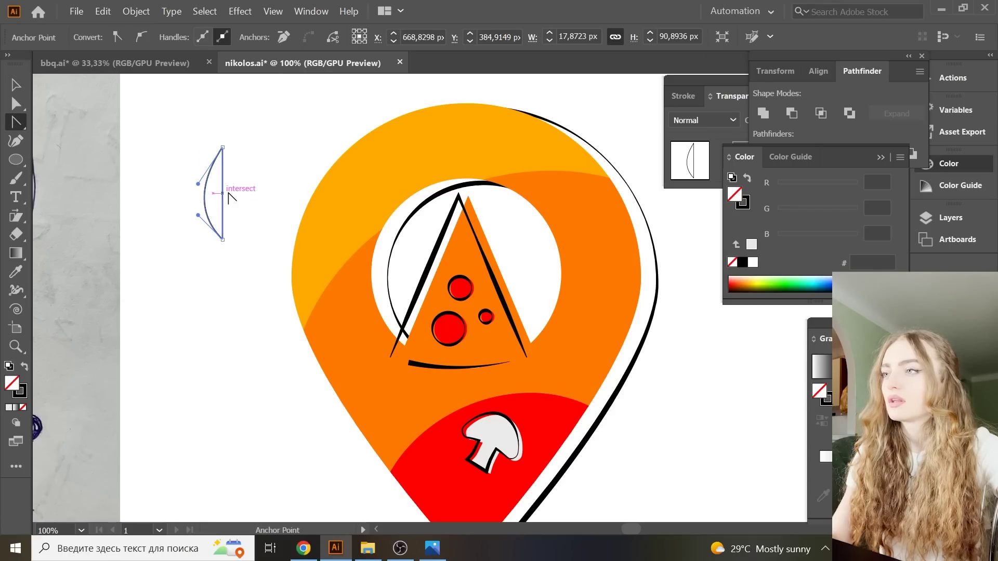
{"action": "mouse_move", "coordinate": [239, 195]}
{"action": "left_mouse_down"}
{"action": "mouse_move", "coordinate": [244, 182]}
{"action": "mouse_move", "coordinate": [239, 196]}
{"action": "mouse_move", "coordinate": [249, 202]}
{"action": "left_mouse_up"}
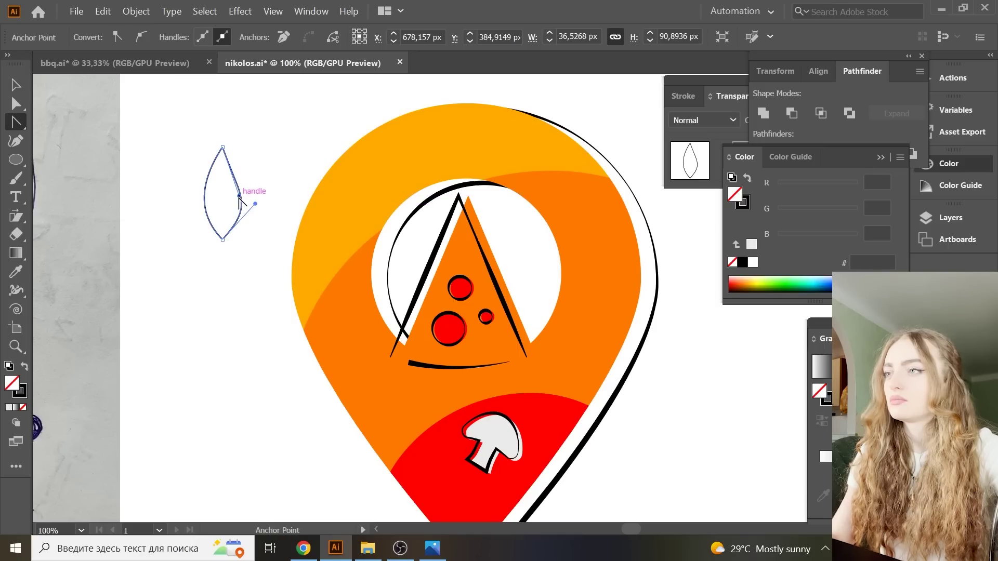
- Fill the new leaf with the green swatch colour
{"action": "key", "text": "v"}
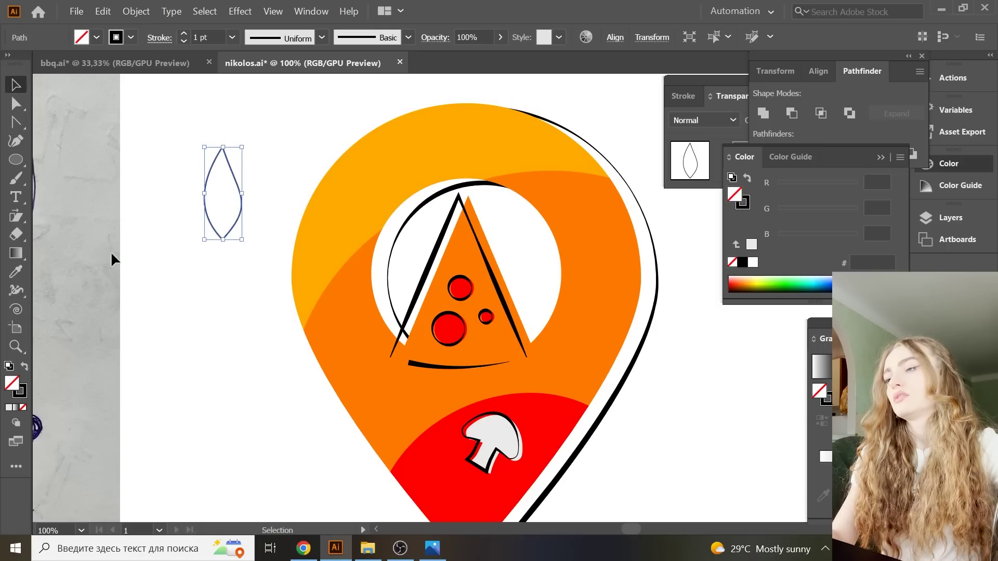
{"action": "key", "text": "ctrl+minus"}
{"action": "key", "text": "ctrl+minus"}
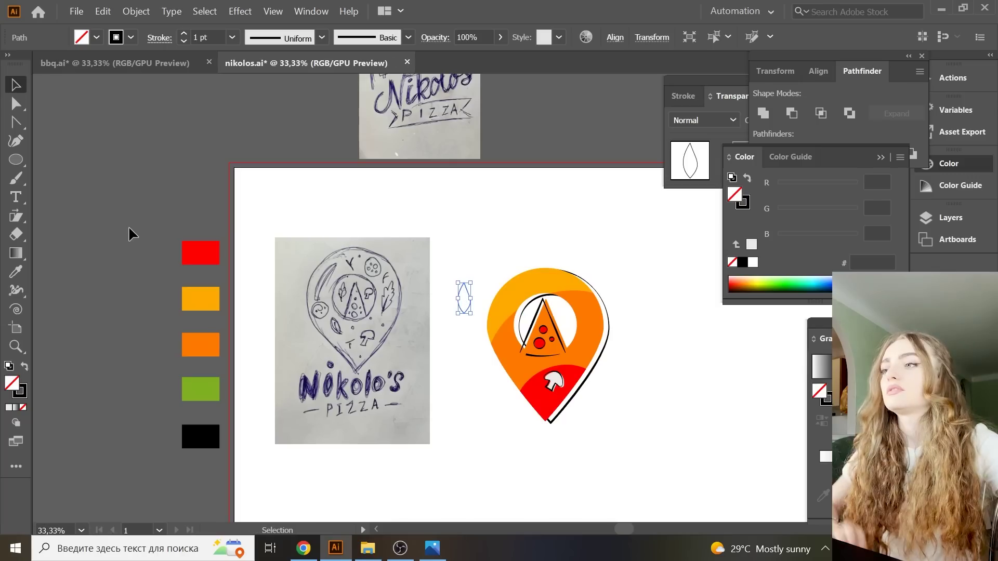
{"action": "left_click", "coordinate": [17, 272]}
{"action": "left_click", "coordinate": [200, 388]}
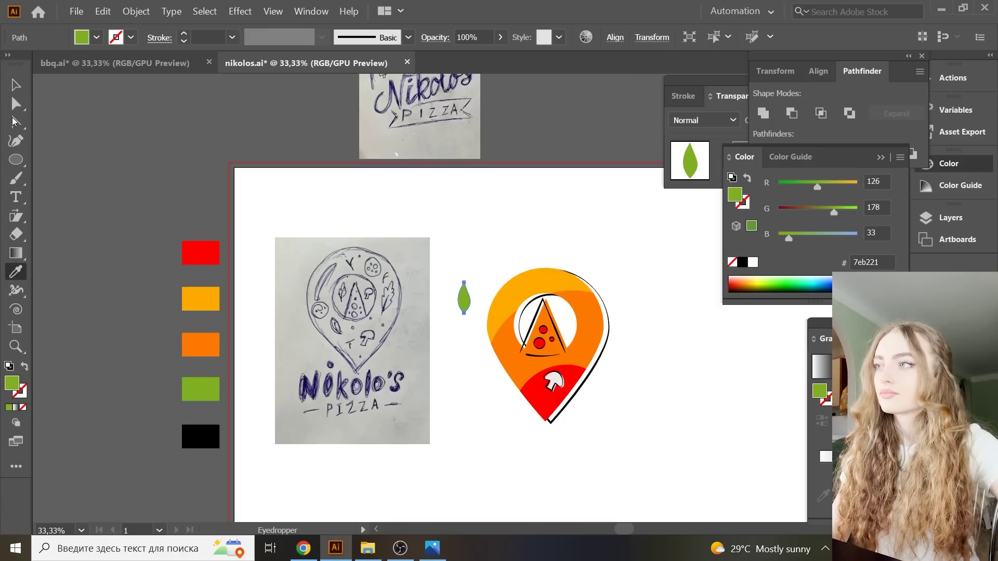
{"action": "left_click", "coordinate": [14, 93]}
{"action": "key", "text": "ctrl+plus"}
{"action": "key", "text": "ctrl+plus"}
{"action": "key", "text": "ctrl+plus"}
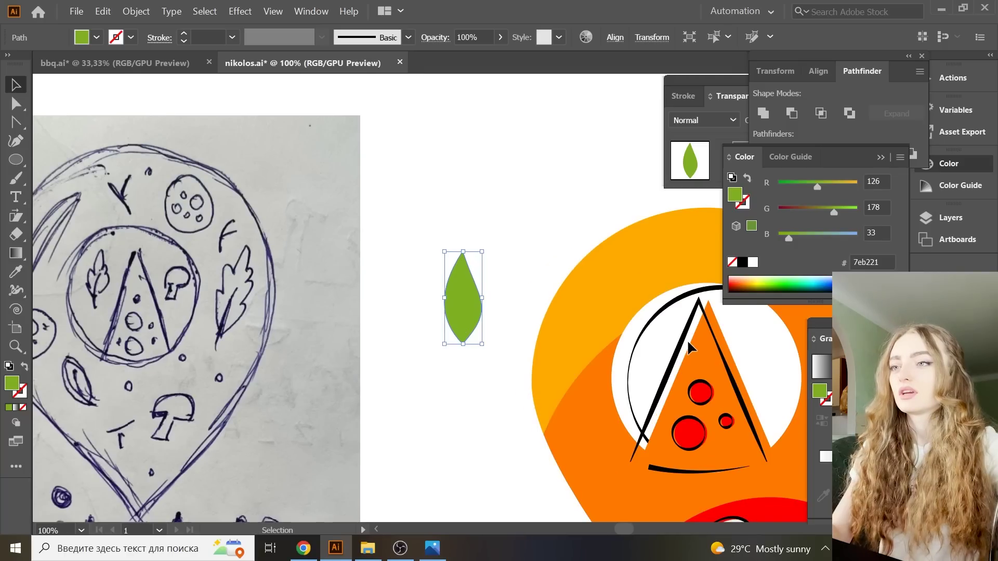
- Move the green leaf onto the left side of the orange pin
{"action": "left_click_drag", "start_coordinate": [487, 294], "coordinate": [489, 281]}
{"action": "scroll", "coordinate": [494, 292], "scroll_direction": "down", "scroll_amount": 4}
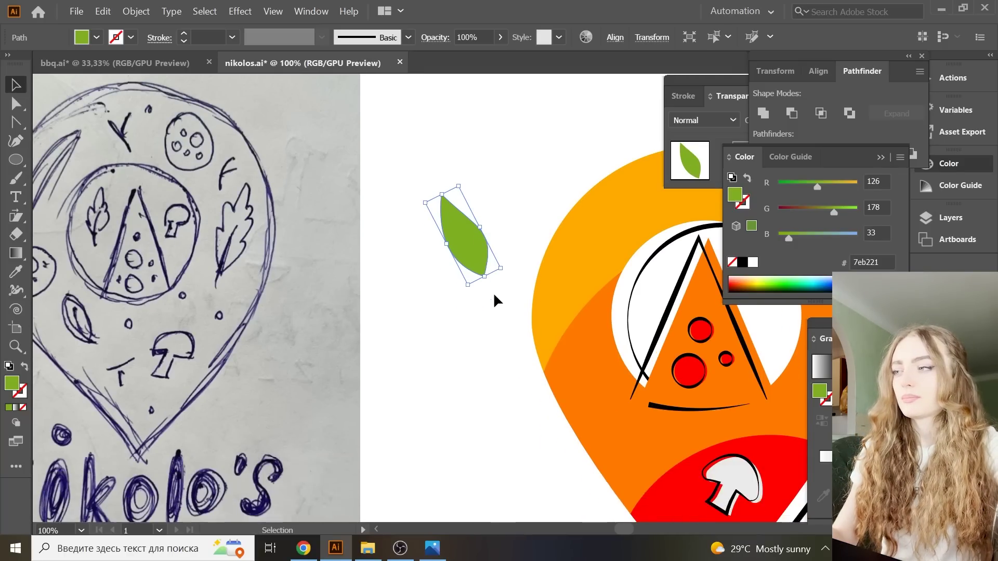
{"action": "left_click_drag", "start_coordinate": [475, 173], "coordinate": [611, 345]}
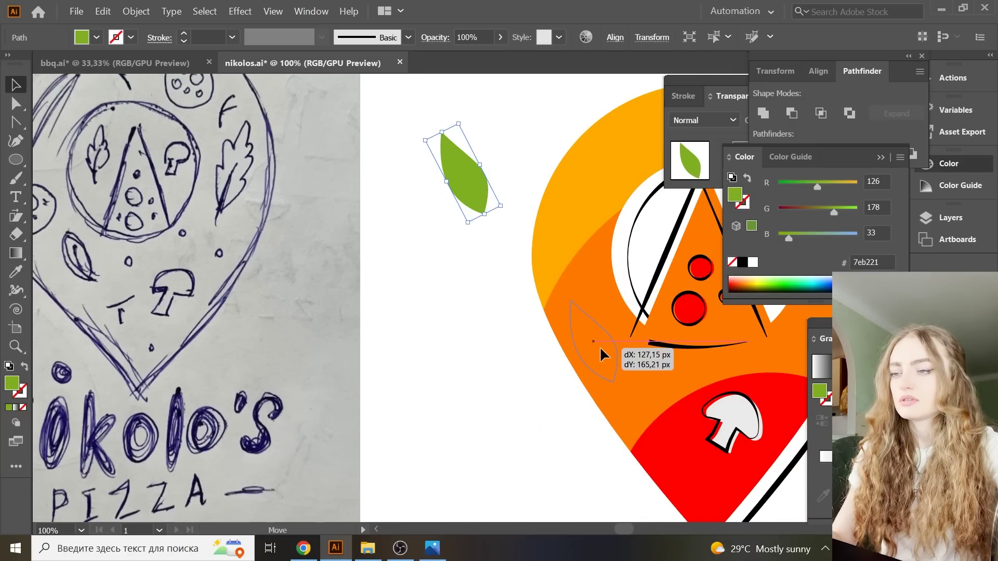
{"action": "left_click_drag", "start_coordinate": [627, 532], "coordinate": [634, 532]}
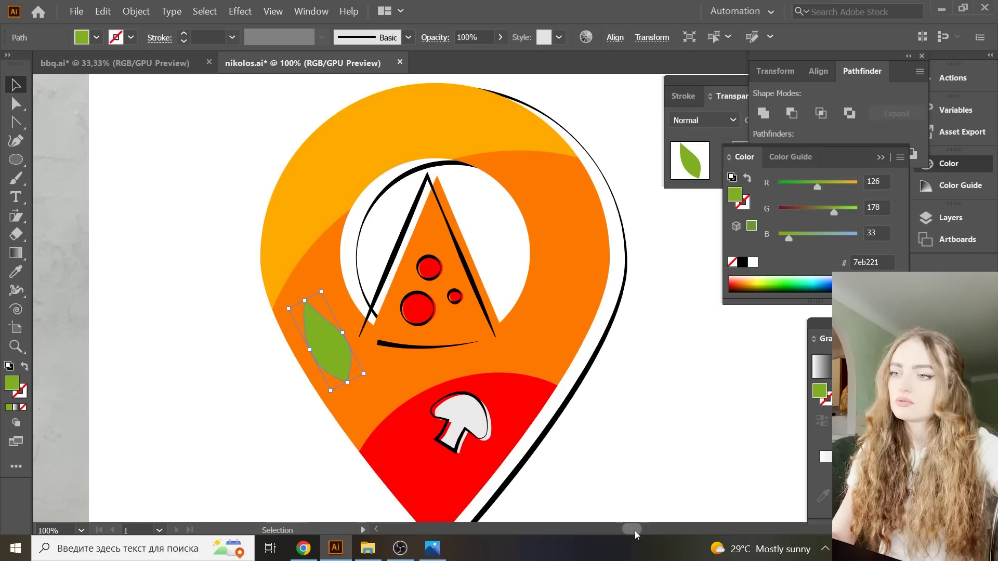
{"action": "left_click_drag", "start_coordinate": [339, 348], "coordinate": [345, 354]}
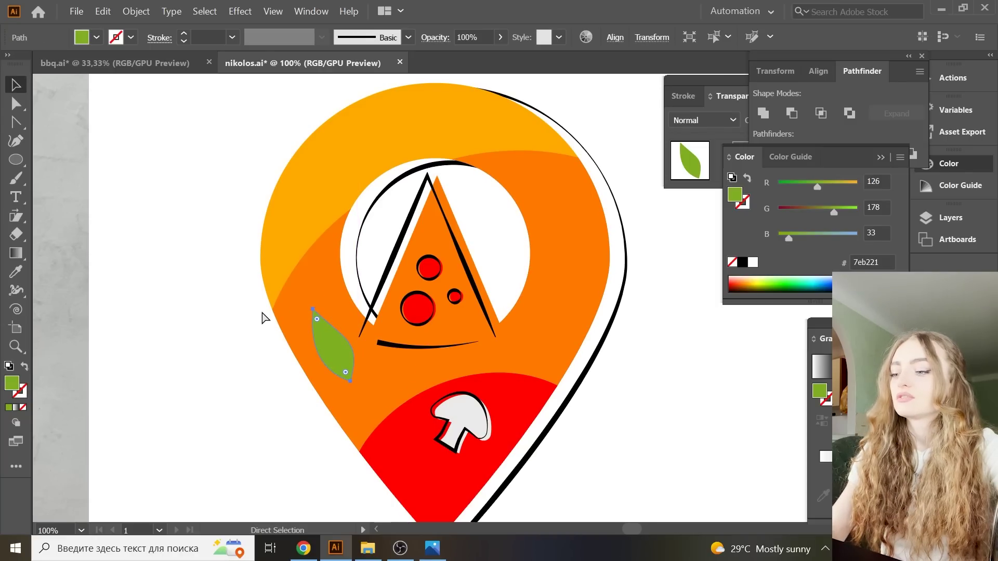
- Try eyedropping the mushroom area's red onto the leaf, then undo it
{"action": "key", "text": "i"}
{"action": "left_click", "coordinate": [442, 408]}
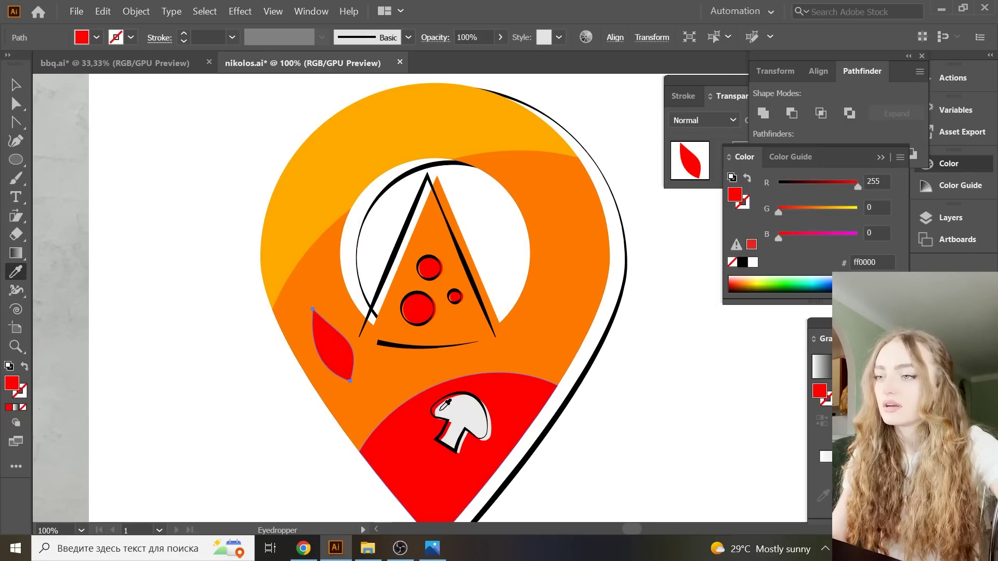
{"action": "key", "text": "ctrl+z"}
{"action": "key", "text": "v"}
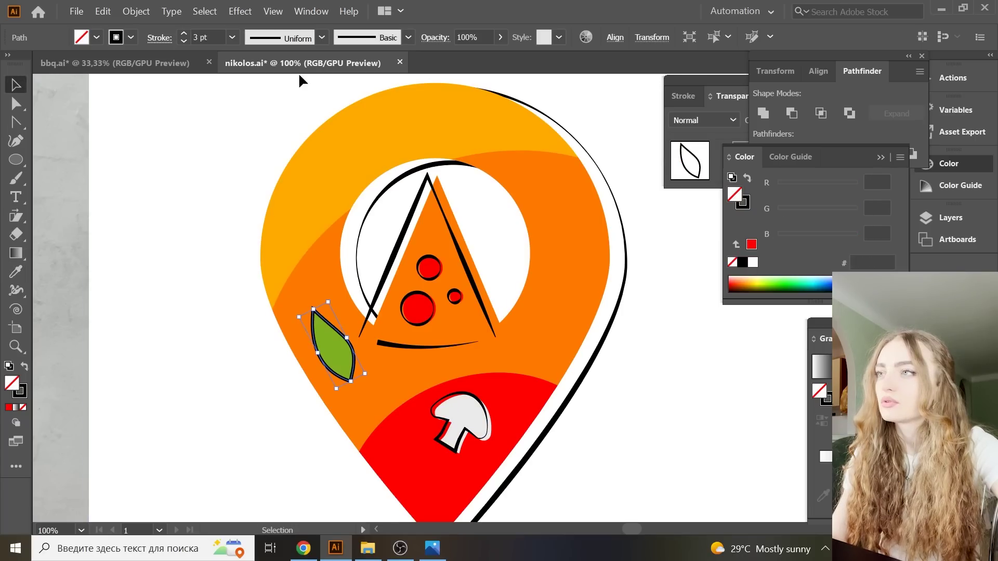
- Give the leaf's black outline a tapered width profile
{"action": "left_click", "coordinate": [322, 39]}
{"action": "left_click", "coordinate": [273, 197]}
{"action": "left_click", "coordinate": [231, 245]}
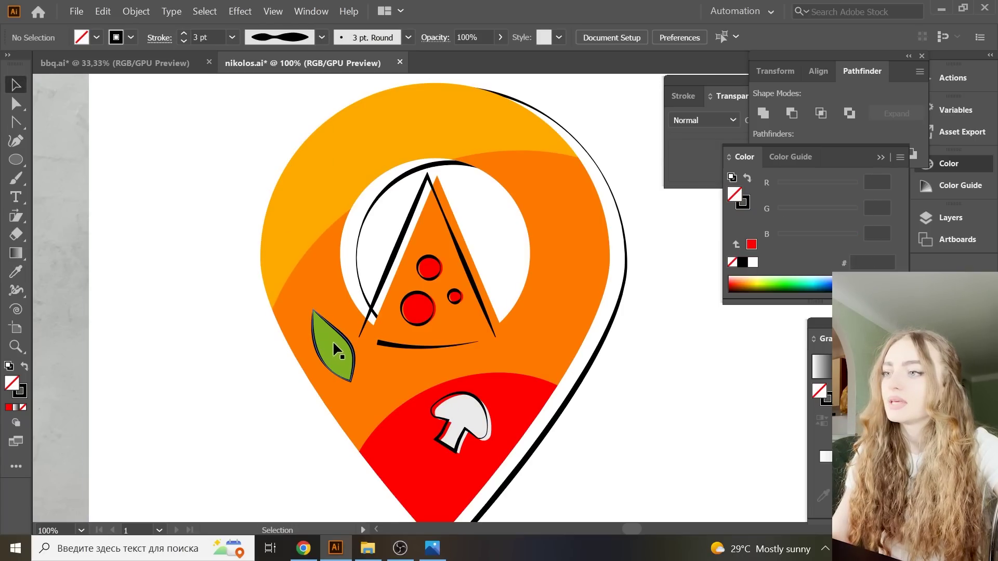
- Nudge the leaf slightly up and left into place in the orange band
{"action": "left_click_drag", "start_coordinate": [353, 353], "coordinate": [347, 351]}
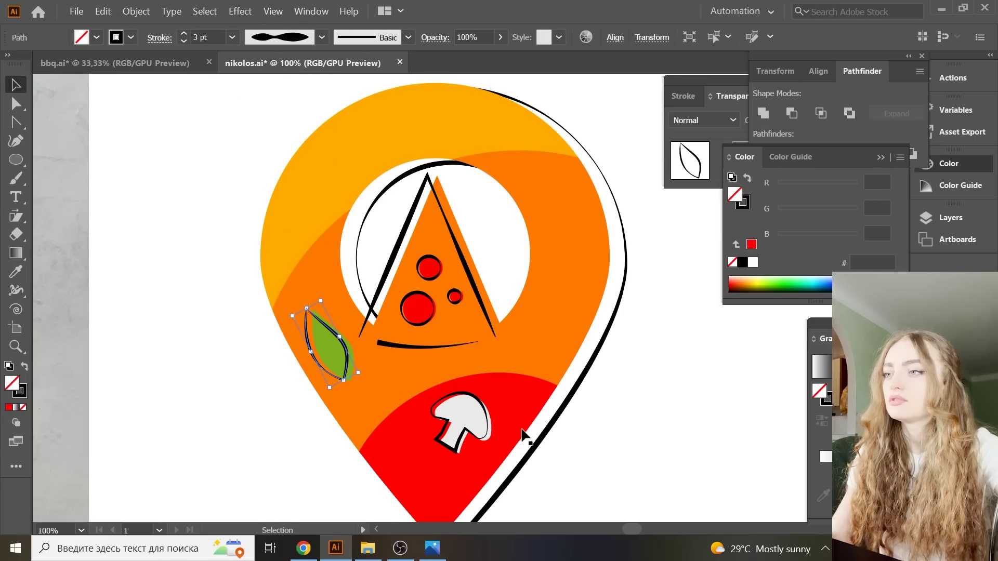
{"action": "left_click", "coordinate": [587, 458]}
{"action": "key", "text": "a"}
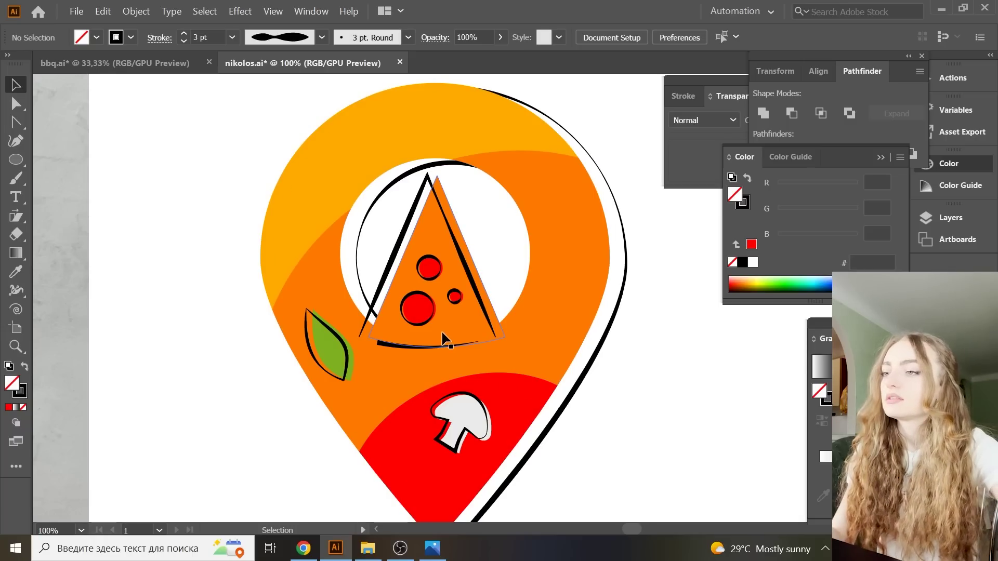
{"action": "left_click_drag", "start_coordinate": [356, 364], "coordinate": [357, 364]}
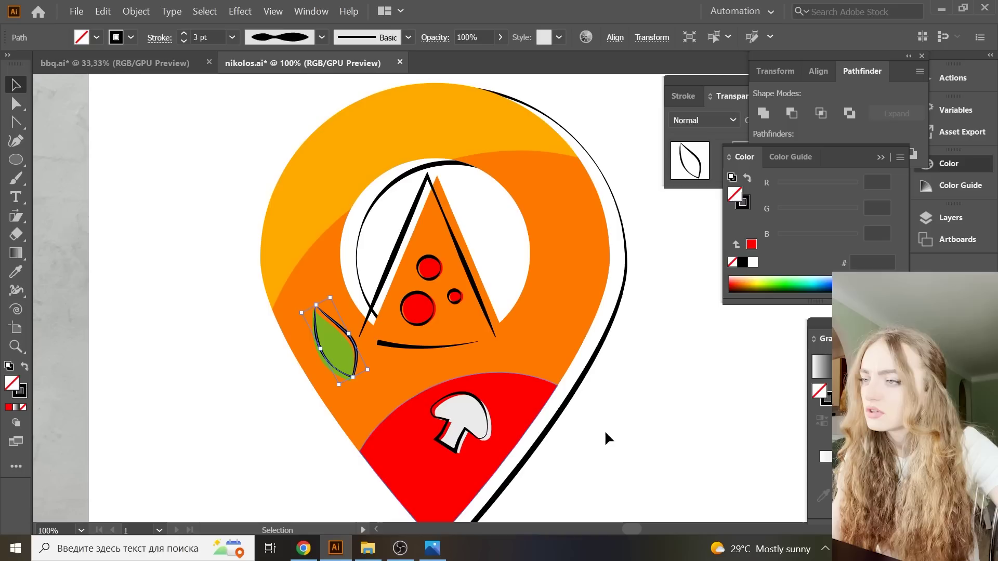
{"action": "left_click", "coordinate": [637, 437]}
{"action": "key", "text": "ctrl+minus"}
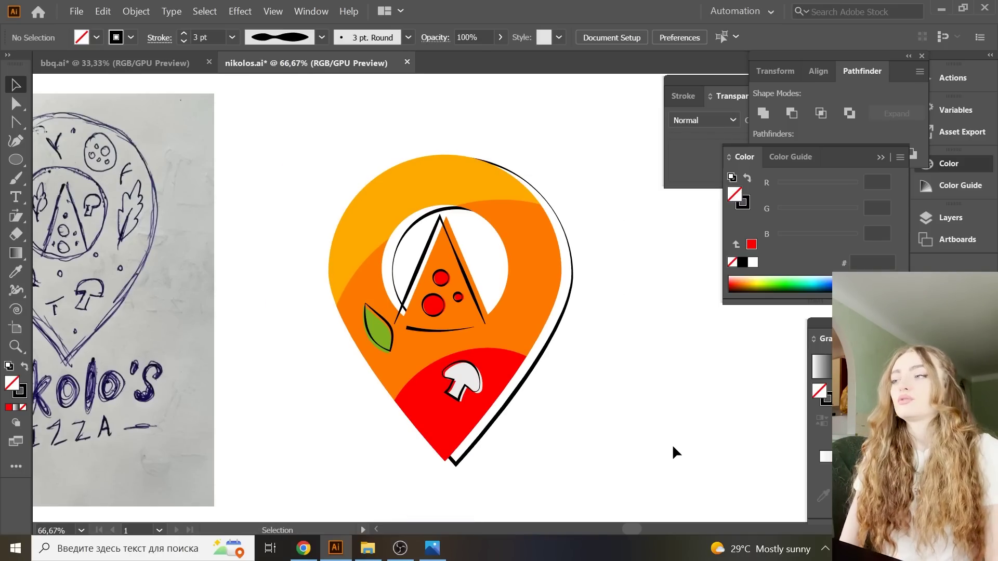
{"action": "key", "text": "ctrl+plus"}
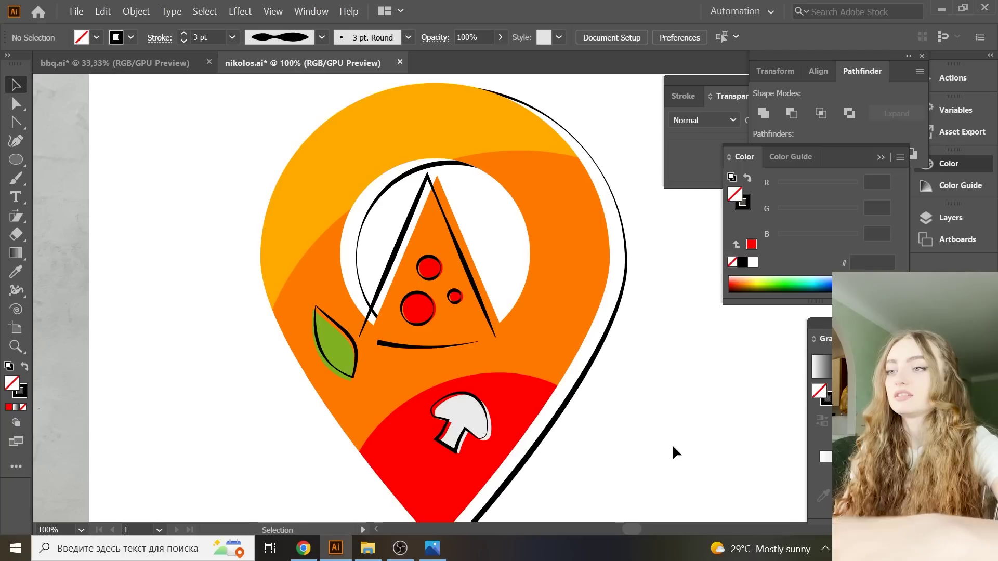
- Draw a circle left of the pin and fill it with the pin's red
{"action": "left_click", "coordinate": [12, 165]}
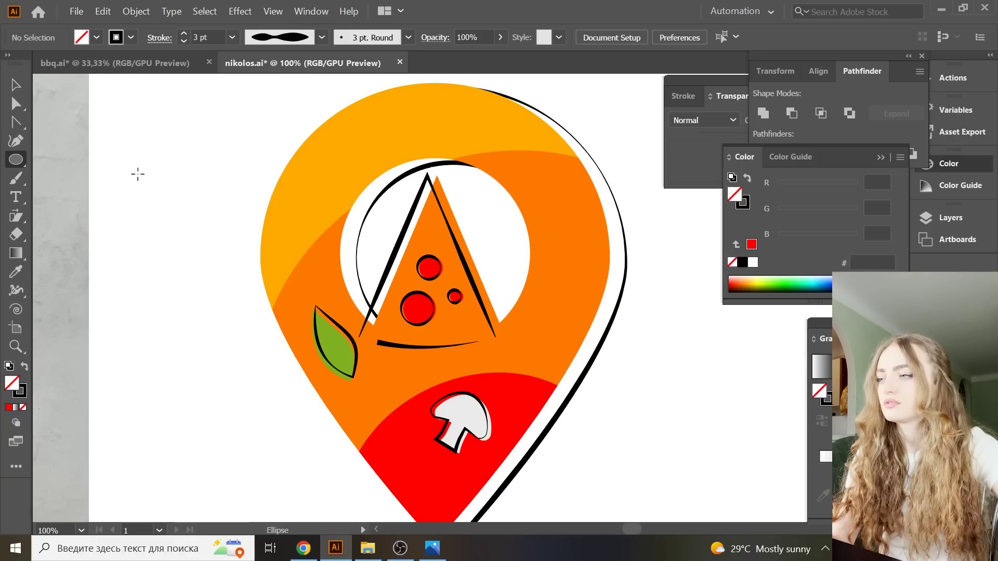
{"action": "left_click_drag", "start_coordinate": [139, 166], "coordinate": [183, 232]}
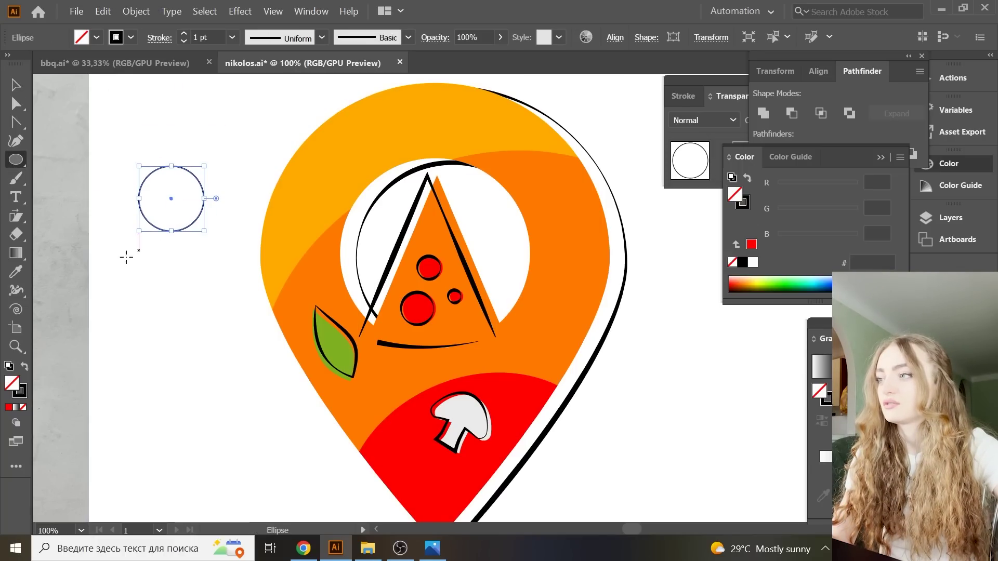
{"action": "left_click", "coordinate": [16, 271]}
{"action": "left_click", "coordinate": [396, 446]}
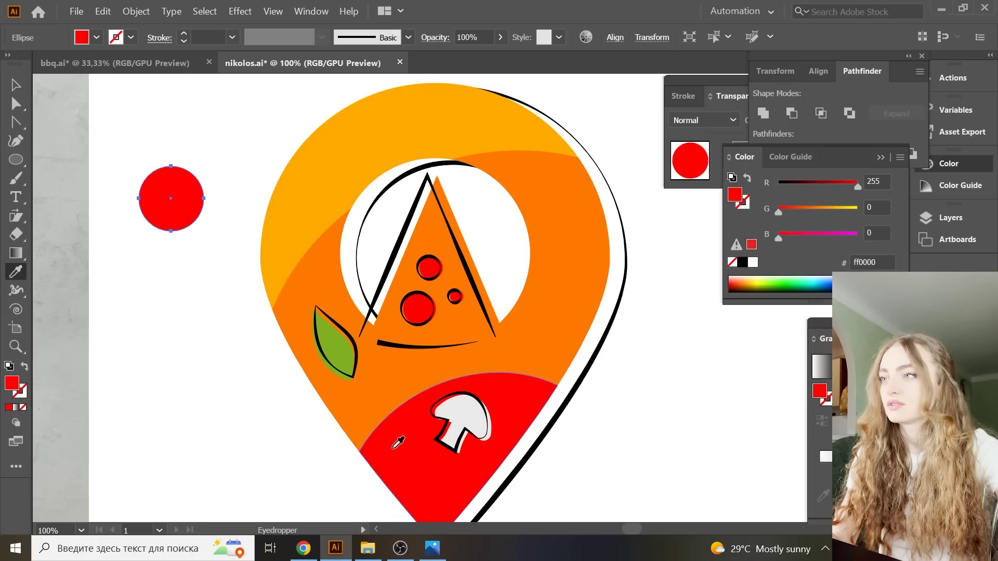
{"action": "key", "text": "v"}
{"action": "left_click", "coordinate": [170, 120]}
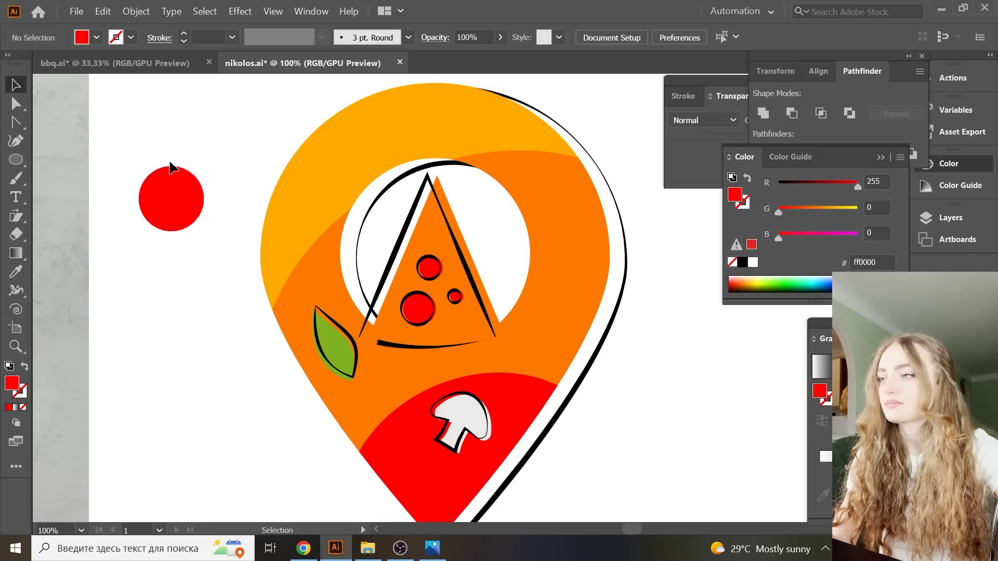
{"action": "left_click", "coordinate": [170, 189]}
- Draw small spot circles inside the red circle and fill them lighter pink
{"action": "key", "text": "a"}
{"action": "key", "text": "ctrl+plus"}
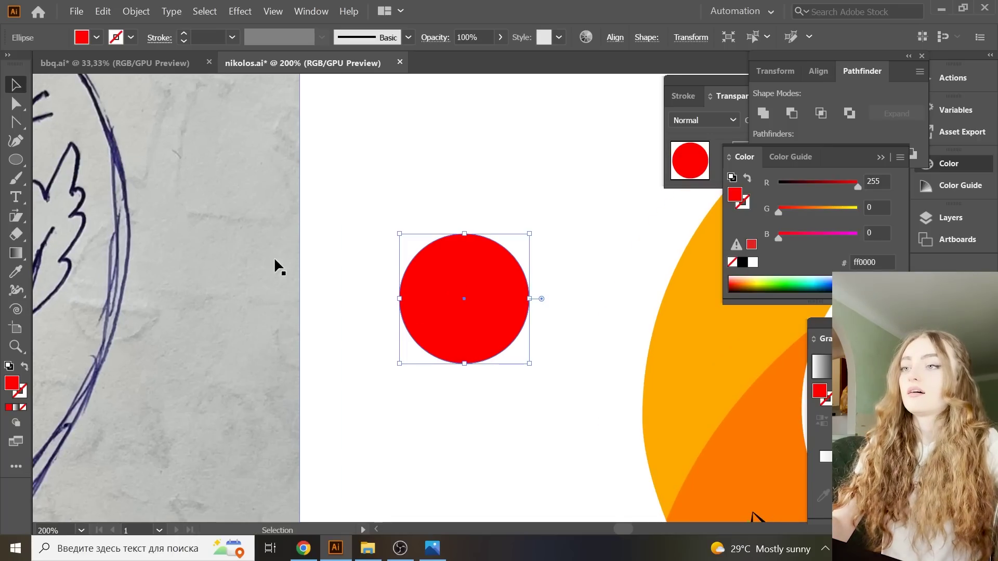
{"action": "key", "text": "l"}
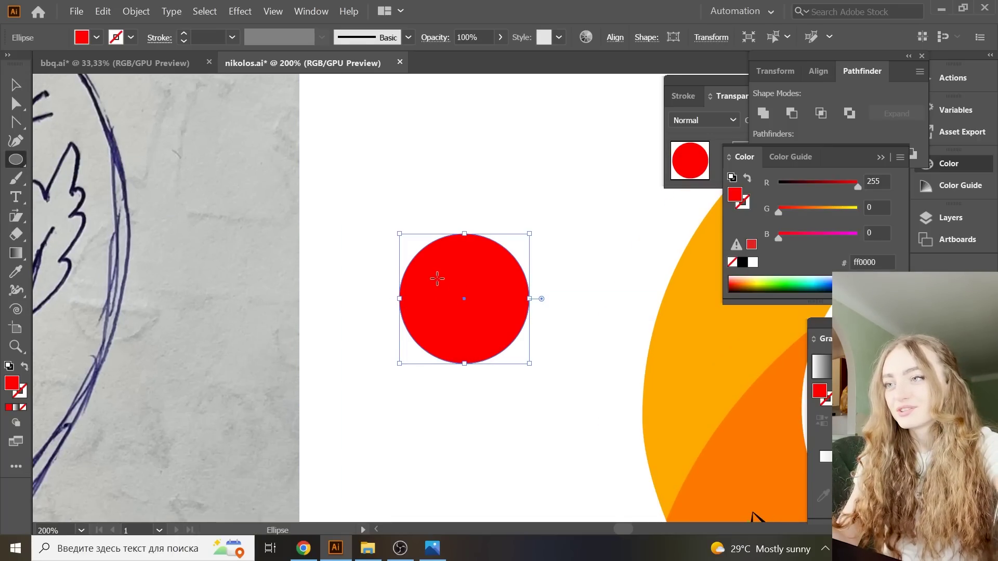
{"action": "left_click_drag", "start_coordinate": [438, 279], "coordinate": [464, 304]}
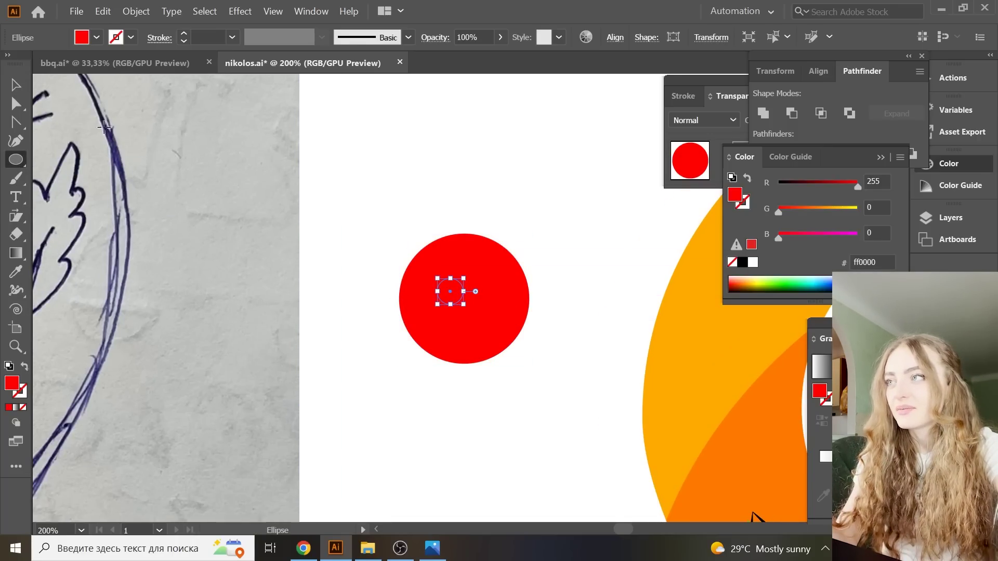
{"action": "key", "text": "v"}
{"action": "double_click", "coordinate": [11, 383]}
{"action": "key", "text": "Return"}
{"action": "double_click", "coordinate": [12, 383]}
{"action": "key", "text": "Return"}
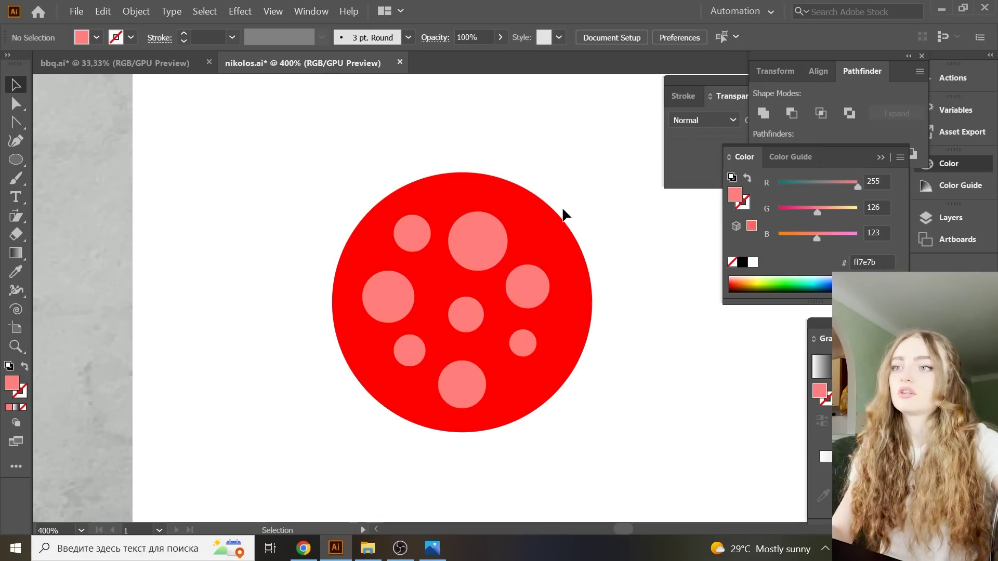
- Enlarge and spread the pink spots across the red circle
{"action": "left_click_drag", "start_coordinate": [316, 182], "coordinate": [623, 422]}
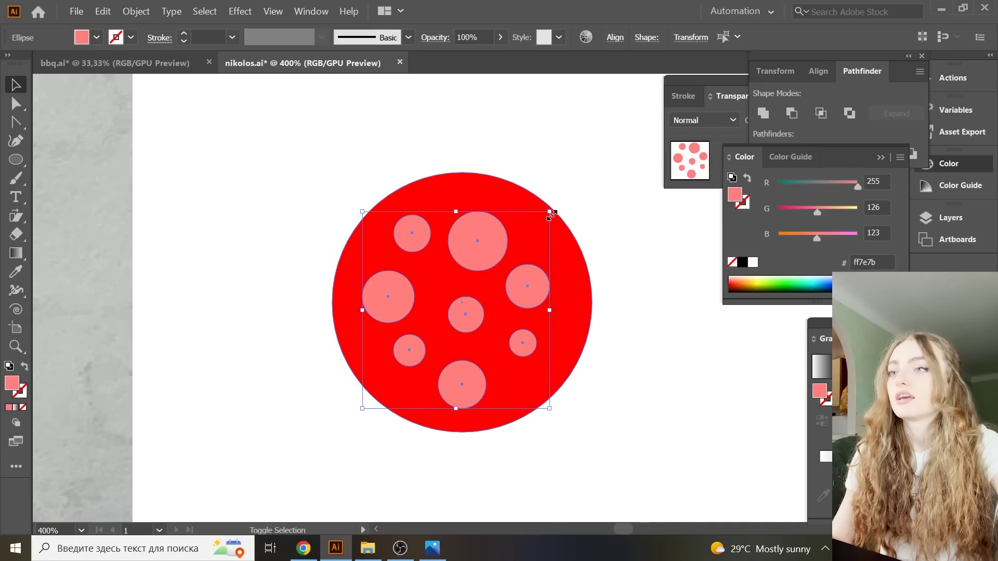
{"action": "left_click_drag", "start_coordinate": [552, 214], "coordinate": [561, 204]}
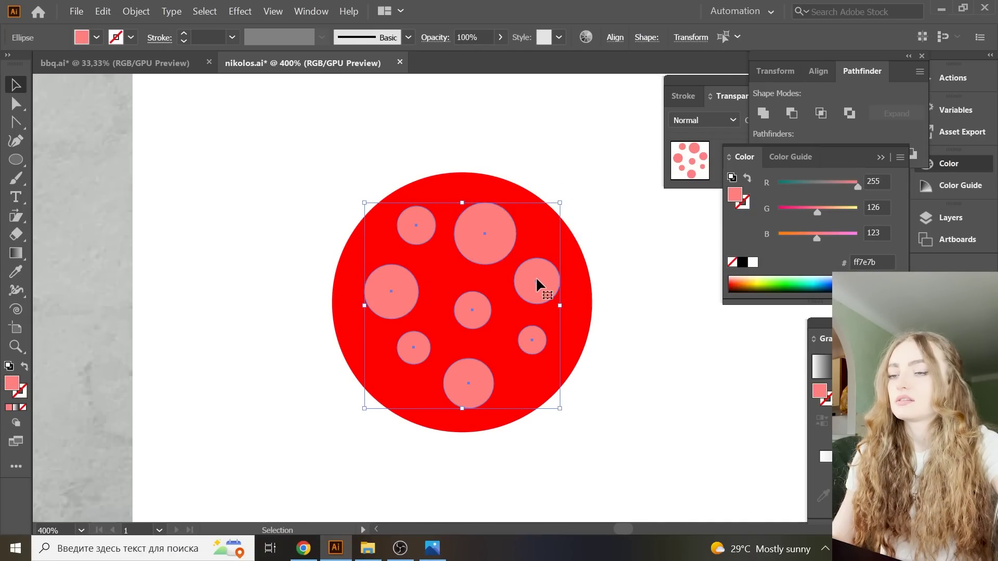
{"action": "left_click", "coordinate": [657, 314]}
- Group the red pepperoni circle together with its pink spots
{"action": "key", "text": "ctrl+minus"}
{"action": "key", "text": "ctrl+minus"}
{"action": "key", "text": "ctrl+minus"}
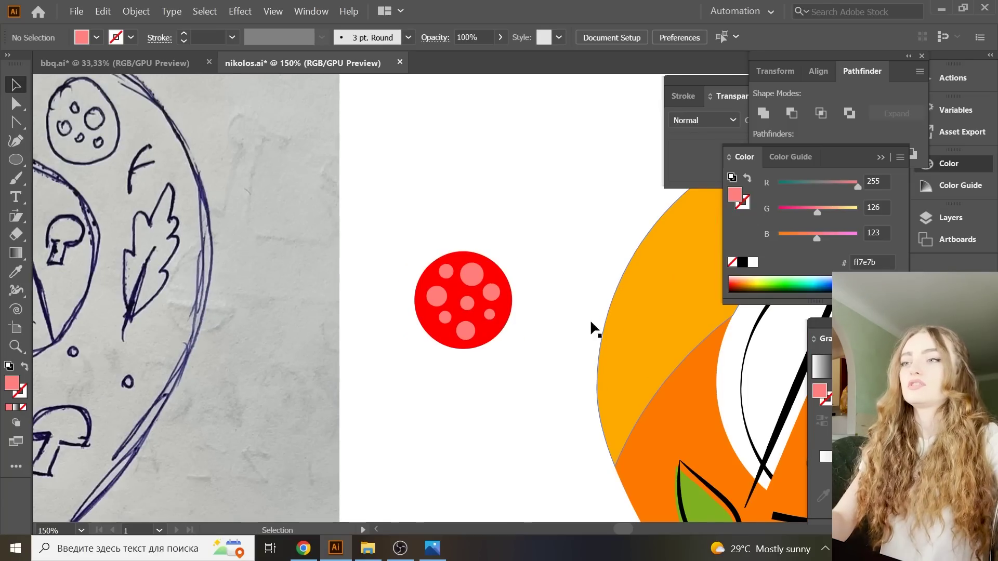
{"action": "left_click", "coordinate": [439, 285]}
{"action": "key", "text": "a"}
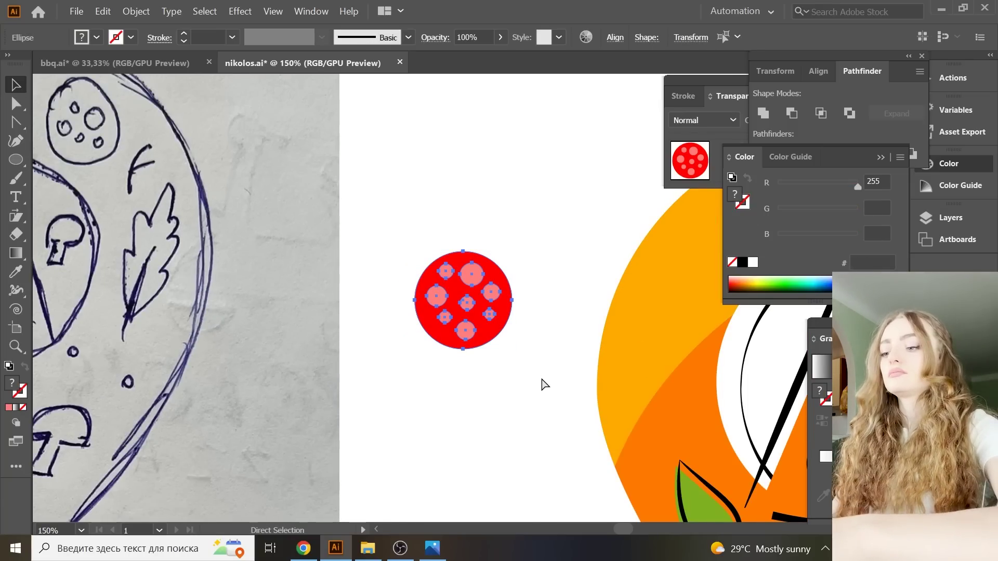
{"action": "key", "text": "ctrl+g"}
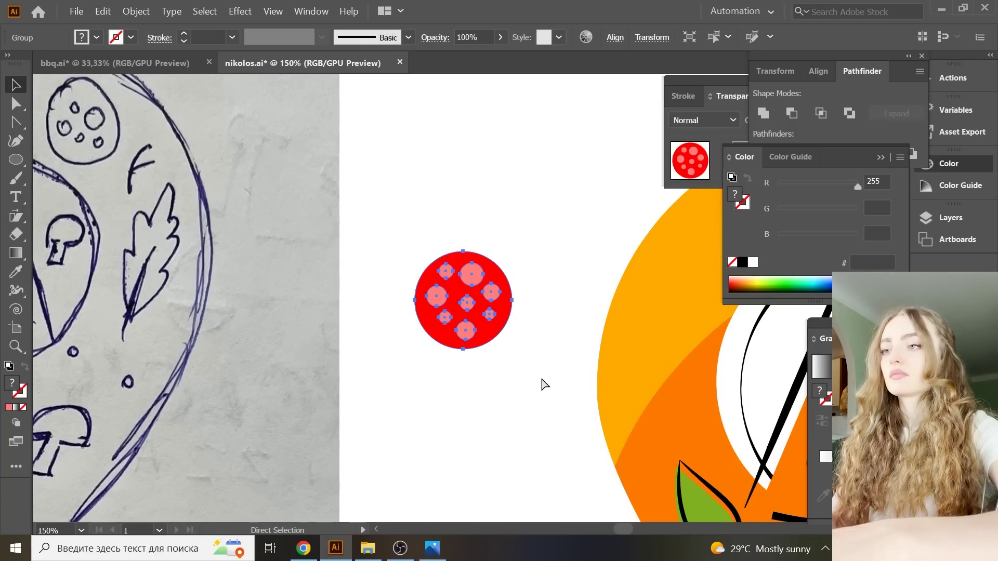
- Save the logo file
{"action": "key", "text": "v"}
{"action": "key", "text": "ctrl+minus"}
{"action": "key", "text": "ctrl+minus"}
{"action": "key", "text": "ctrl+minus"}
{"action": "key", "text": "ctrl+s"}
- Move the pepperoni group onto the pin, right of the pizza slice
{"action": "left_click", "coordinate": [495, 233]}
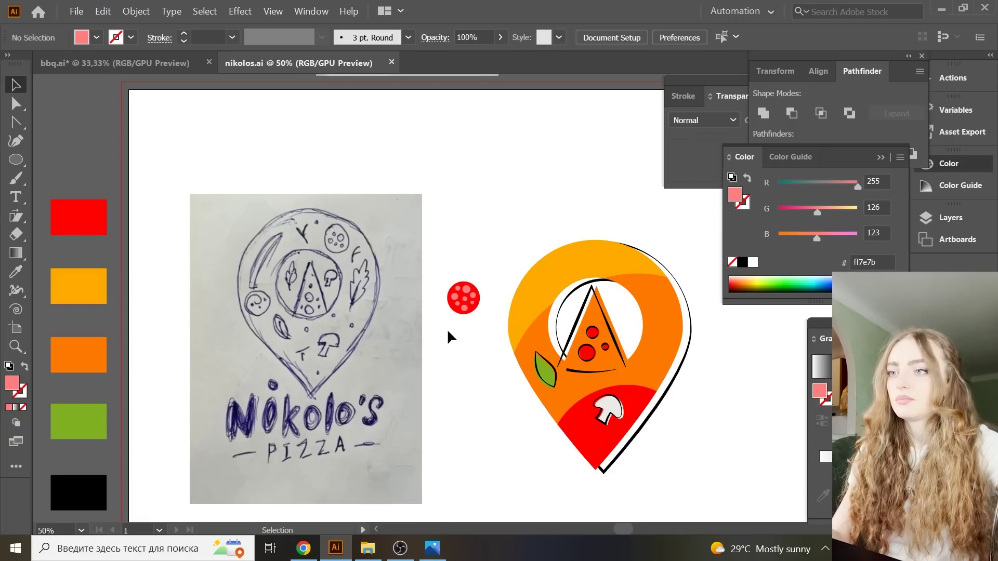
{"action": "mouse_move", "coordinate": [463, 298]}
{"action": "left_mouse_down"}
{"action": "mouse_move", "coordinate": [639, 387]}
{"action": "mouse_move", "coordinate": [648, 364]}
{"action": "left_mouse_up"}
{"action": "key", "text": "a"}
{"action": "key", "text": "ctrl+1"}
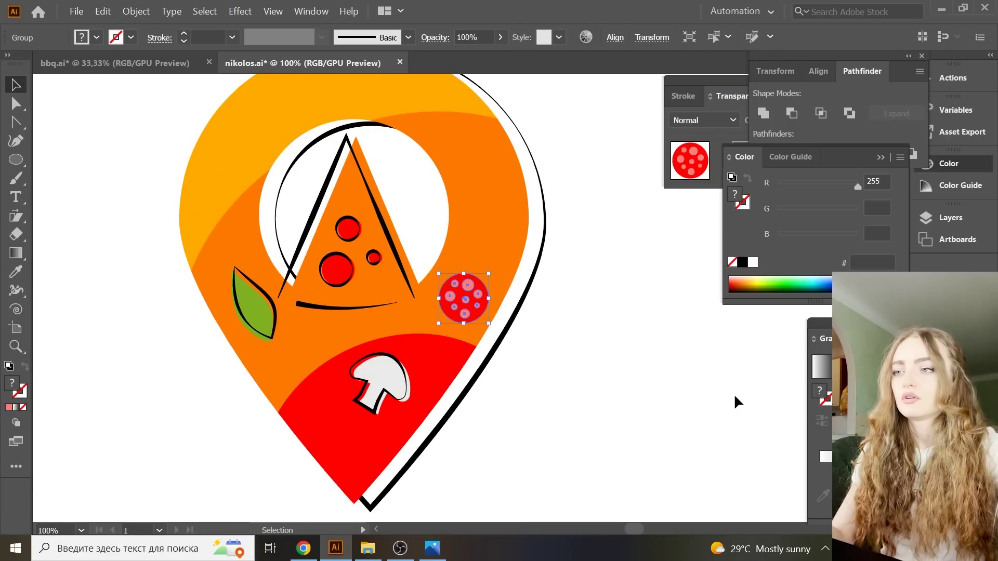
{"action": "key", "text": "v"}
{"action": "mouse_move", "coordinate": [468, 283]}
{"action": "left_mouse_down"}
{"action": "mouse_move", "coordinate": [450, 312]}
{"action": "mouse_move", "coordinate": [565, 315]}
{"action": "left_mouse_up"}
{"action": "left_click", "coordinate": [545, 326]}
- Give a ring a tapered black outline with no fill and place it on the pepperoni
{"action": "left_click", "coordinate": [14, 272]}
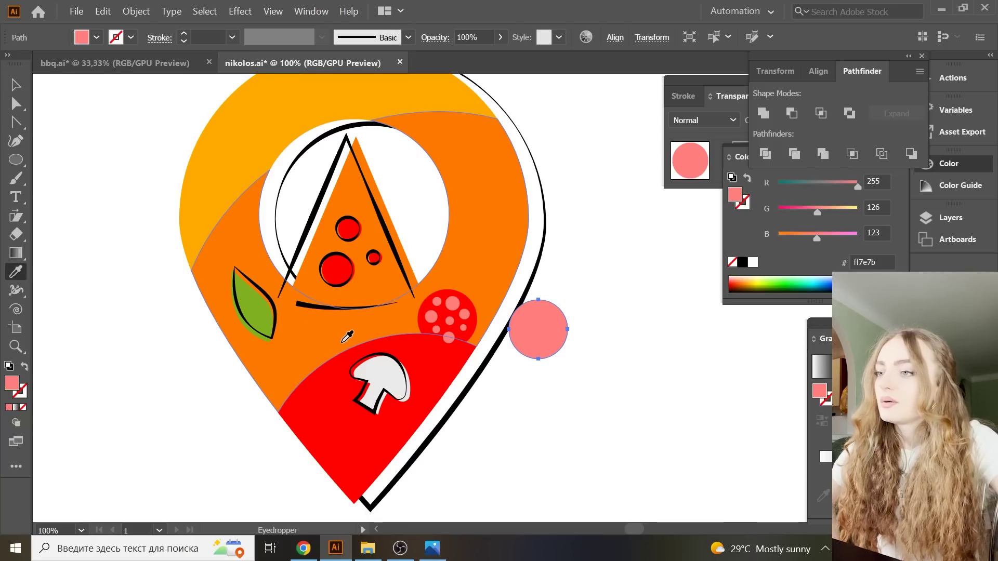
{"action": "left_click", "coordinate": [373, 355]}
{"action": "key", "text": "v"}
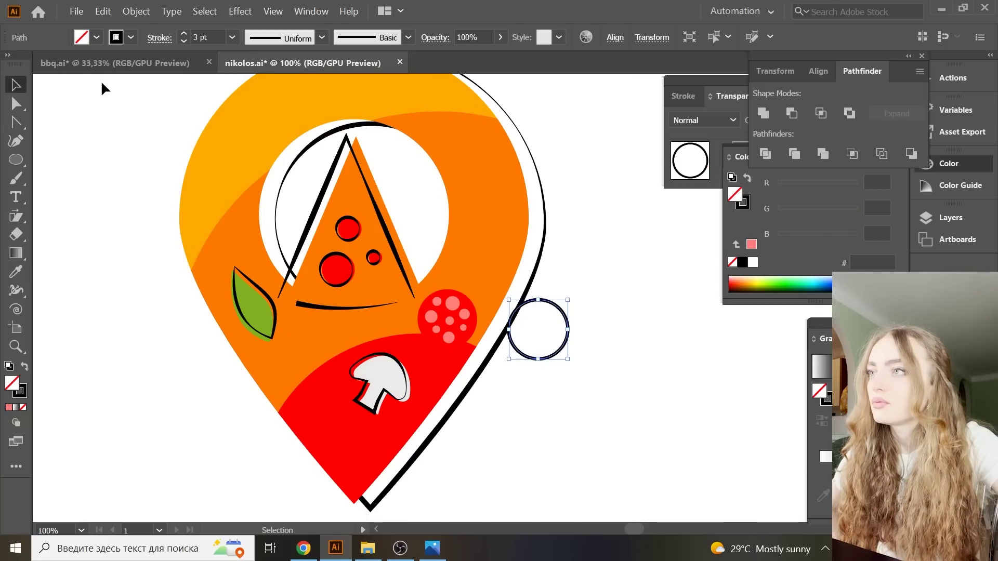
{"action": "left_click", "coordinate": [321, 37]}
{"action": "left_click", "coordinate": [291, 101]}
{"action": "left_click", "coordinate": [554, 284]}
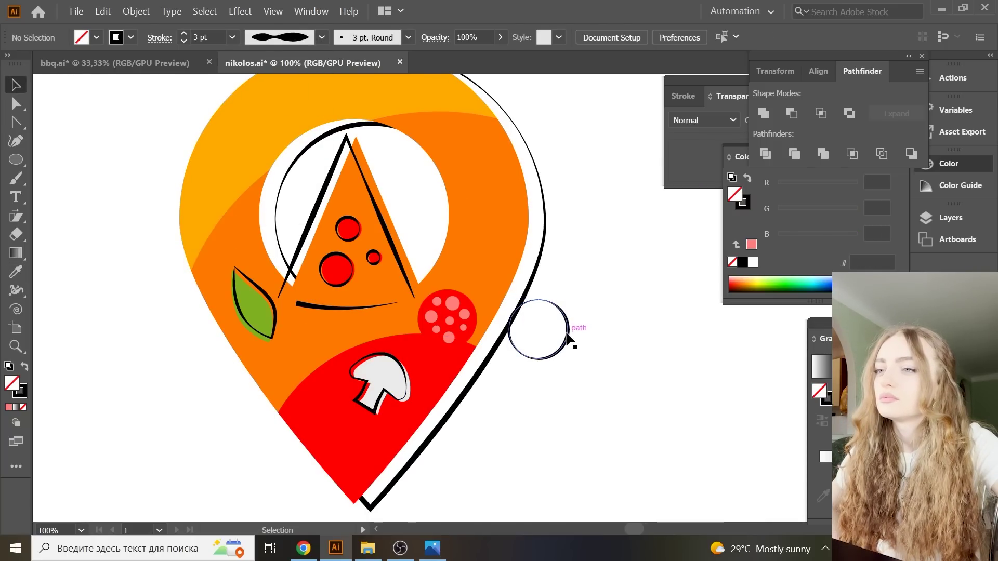
{"action": "left_click_drag", "start_coordinate": [565, 341], "coordinate": [474, 321]}
- Rotate the pepperoni slice so its black outline sits at a new angle
{"action": "key", "text": "ctrl+plus"}
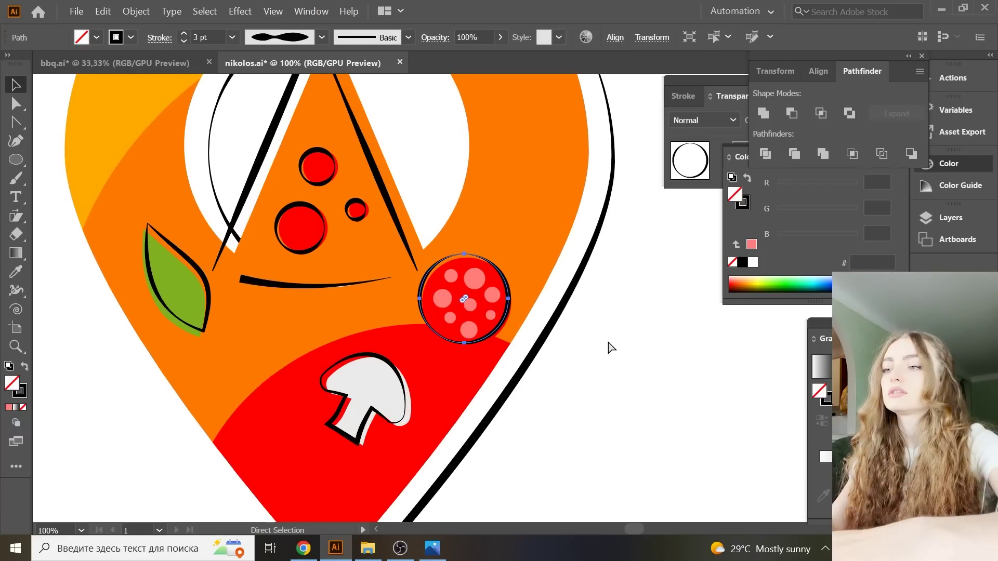
{"action": "key", "text": "ctrl+plus"}
{"action": "key", "text": "v"}
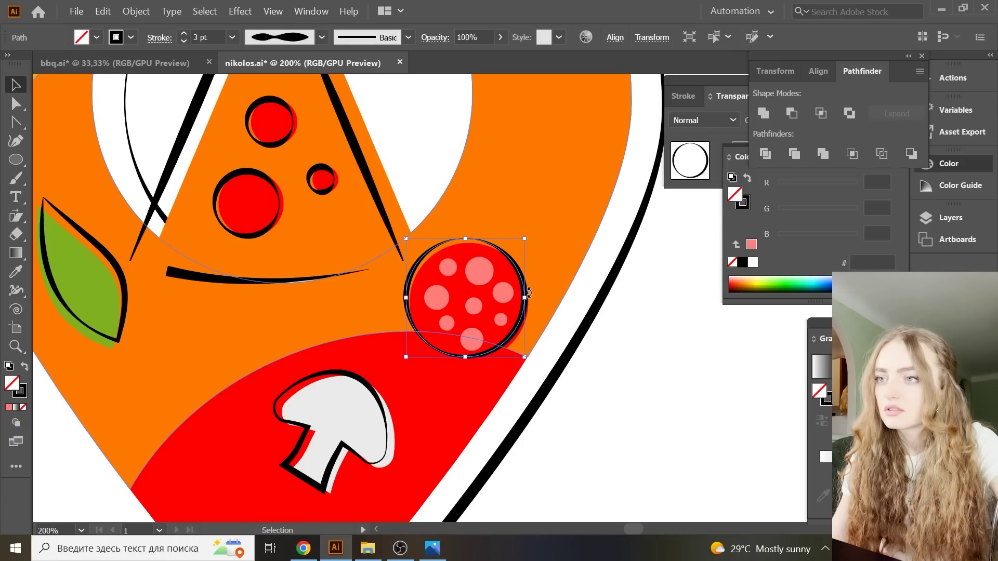
{"action": "left_click_drag", "start_coordinate": [529, 293], "coordinate": [517, 251]}
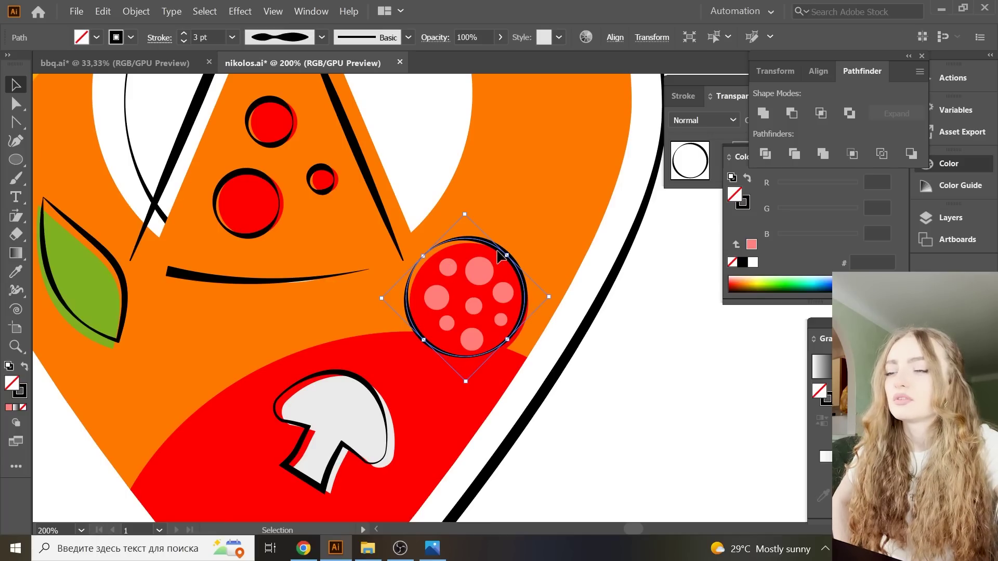
{"action": "left_click_drag", "start_coordinate": [500, 254], "coordinate": [556, 272]}
{"action": "left_click", "coordinate": [658, 307]}
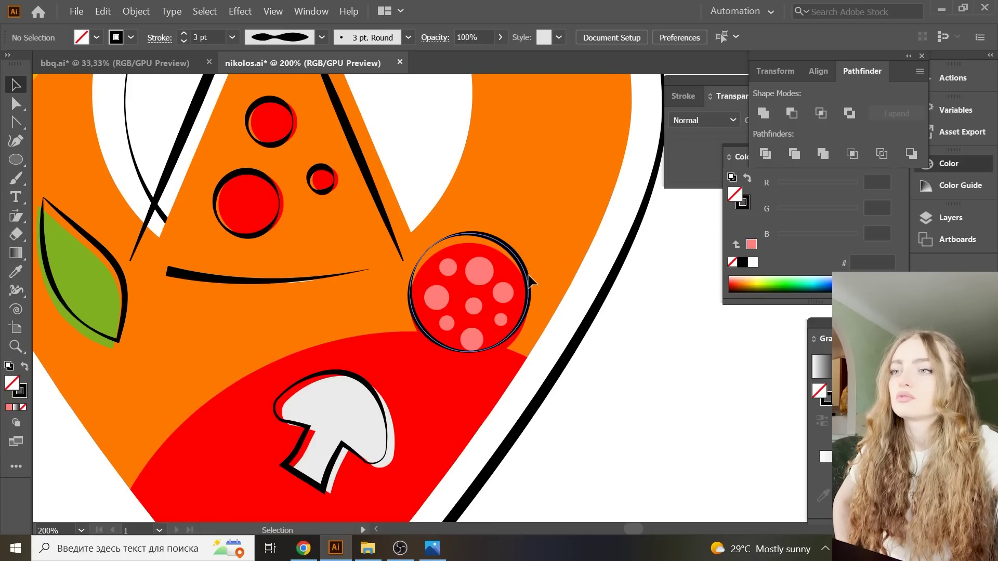
{"action": "left_click", "coordinate": [532, 280]}
{"action": "left_click", "coordinate": [650, 306]}
{"action": "key", "text": "ctrl+0"}
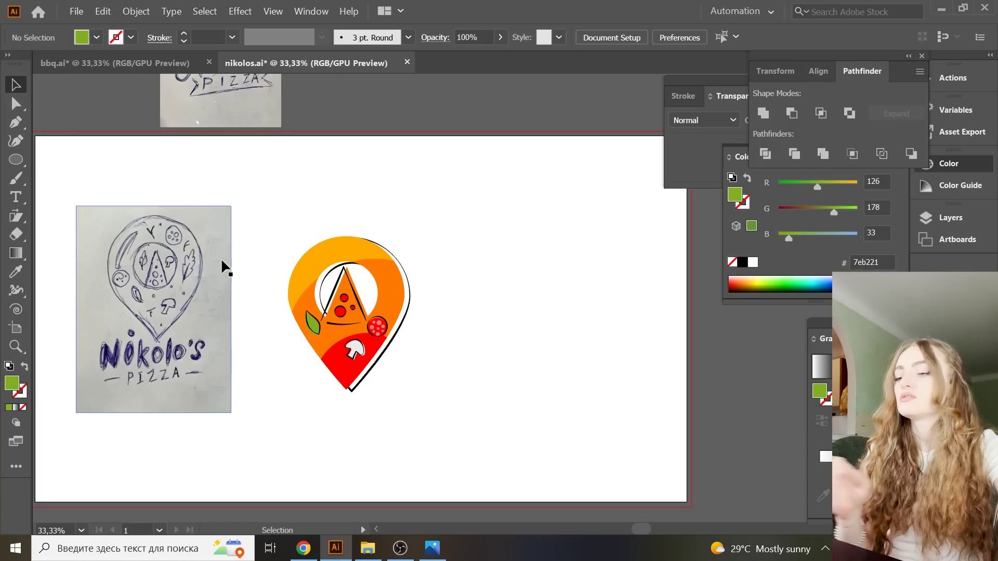
- Pen the leaf outline from its bottom tip up the jagged left-side lobes
{"action": "key", "text": "ctrl+equal"}
{"action": "key", "text": "p"}
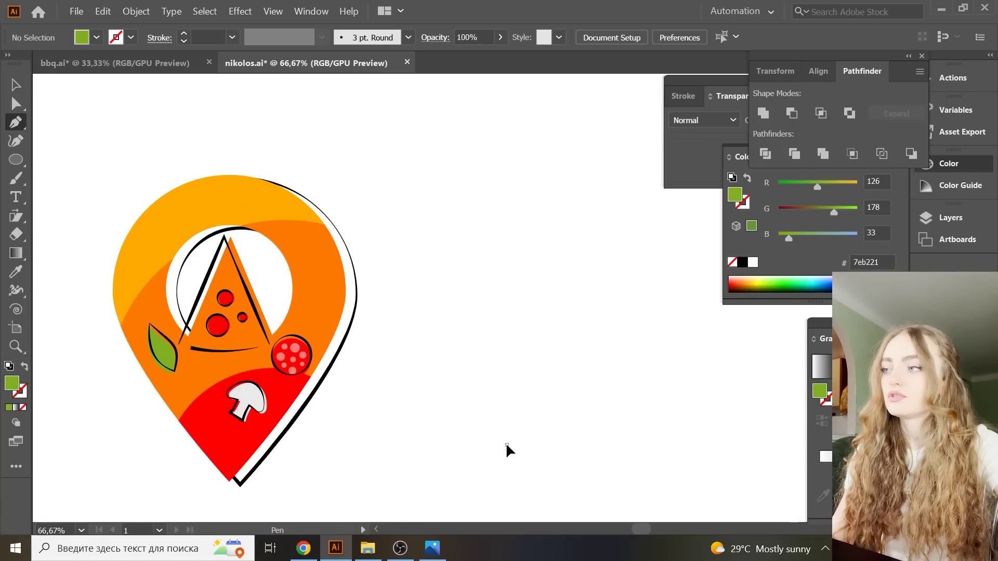
{"action": "left_click", "coordinate": [507, 445]}
{"action": "left_click", "coordinate": [493, 368]}
{"action": "left_click", "coordinate": [441, 267]}
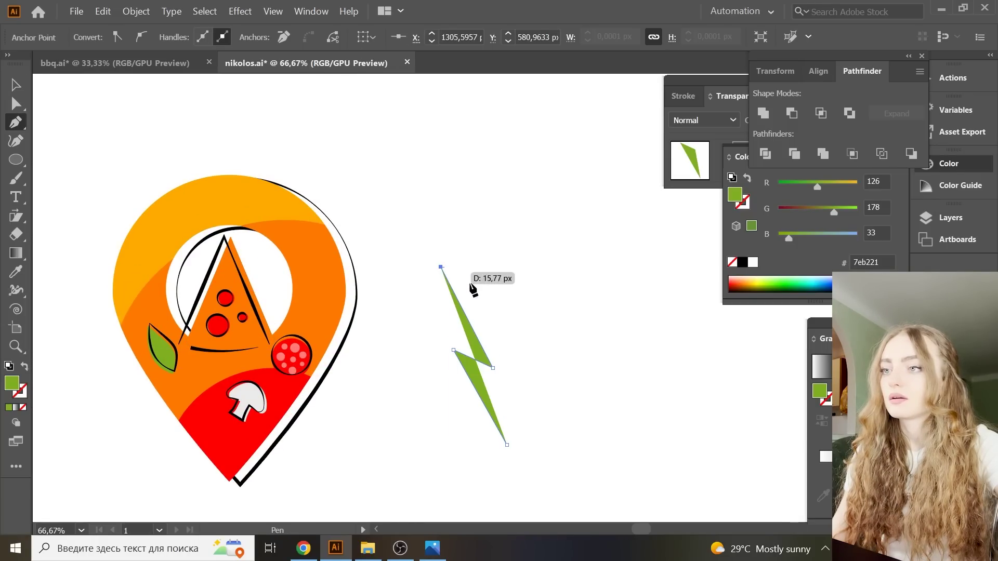
{"action": "left_click", "coordinate": [495, 286]}
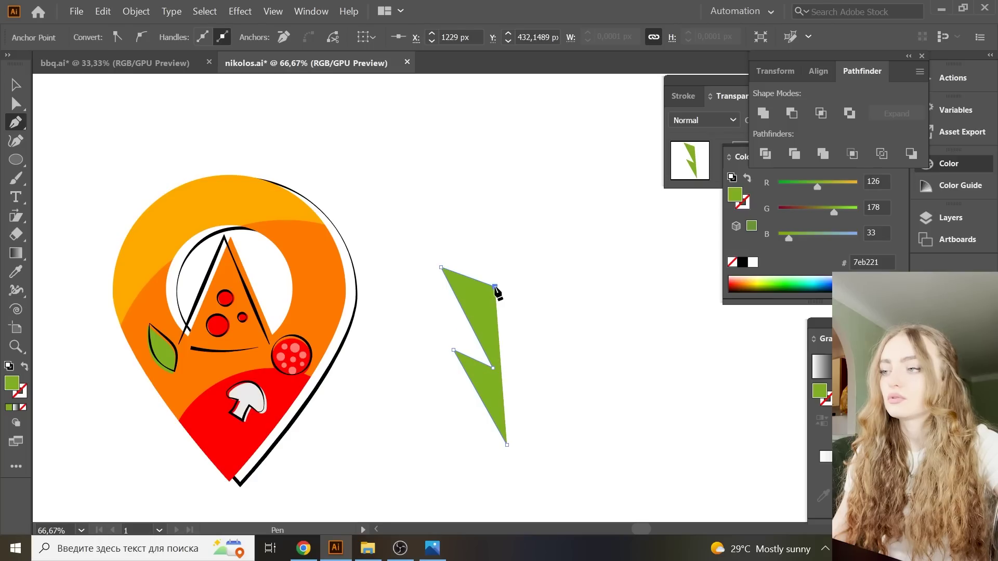
{"action": "left_click", "coordinate": [474, 212]}
{"action": "left_click", "coordinate": [501, 228]}
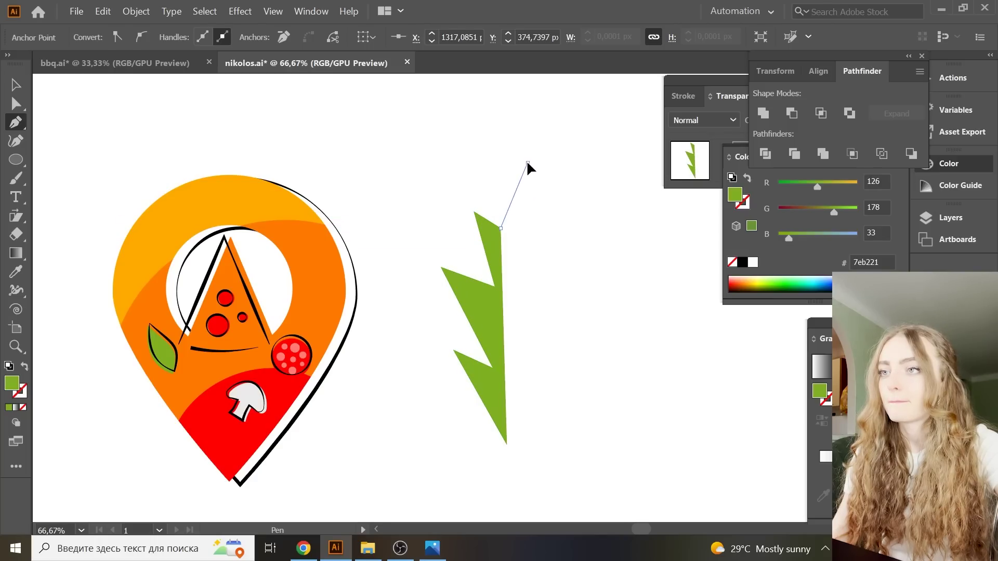
- Continue the outline over the top tip and down the pointed right-side lobes
{"action": "left_click", "coordinate": [527, 162]}
{"action": "left_click", "coordinate": [534, 228]}
{"action": "left_click", "coordinate": [565, 212]}
{"action": "left_click", "coordinate": [537, 287]}
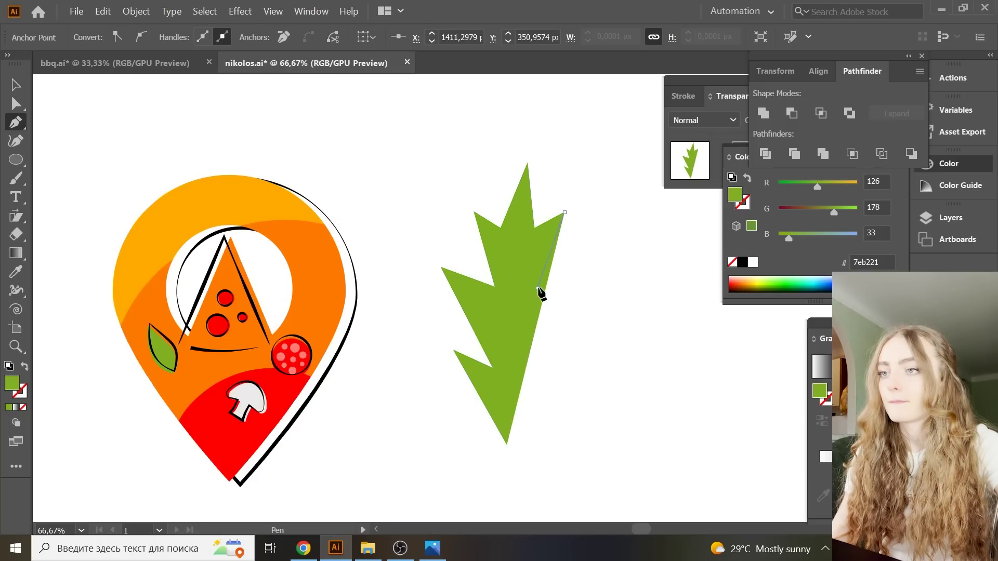
{"action": "left_click", "coordinate": [573, 271]}
{"action": "left_click", "coordinate": [540, 364]}
- Close the leaf outline and round off all its sharp corners
{"action": "left_click", "coordinate": [574, 355]}
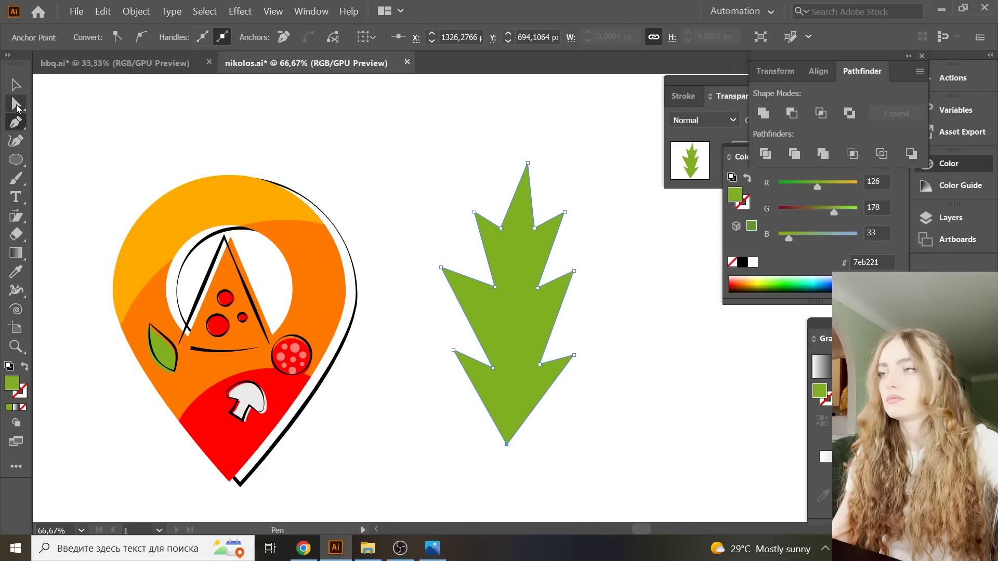
{"action": "left_click", "coordinate": [16, 106]}
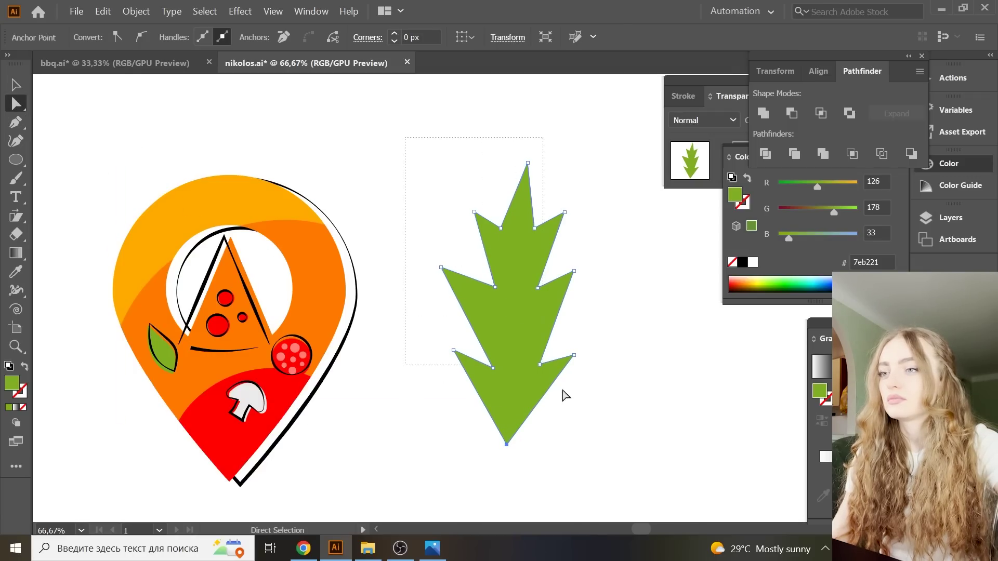
{"action": "left_click_drag", "start_coordinate": [566, 396], "coordinate": [681, 478]}
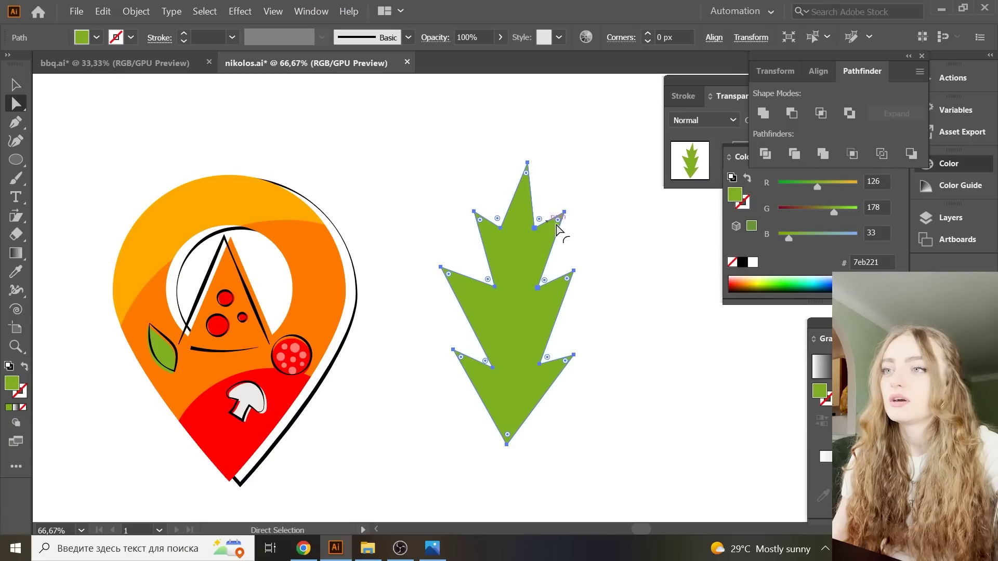
{"action": "left_click_drag", "start_coordinate": [557, 222], "coordinate": [557, 229]}
- Tilt the leaf clockwise, shrink it onto the orange crust, and copy the black outline style
{"action": "key", "text": "v"}
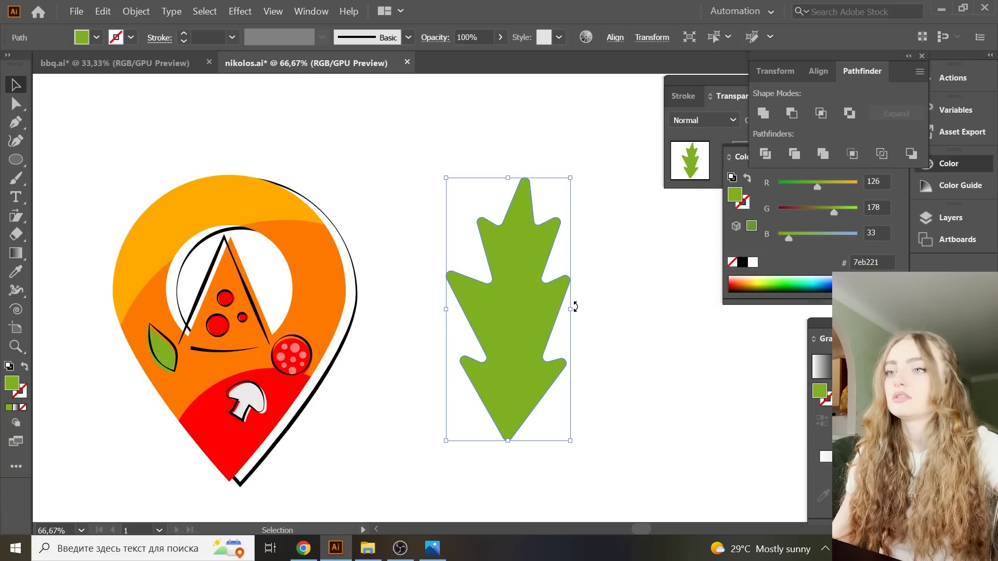
{"action": "left_click_drag", "start_coordinate": [575, 306], "coordinate": [573, 327]}
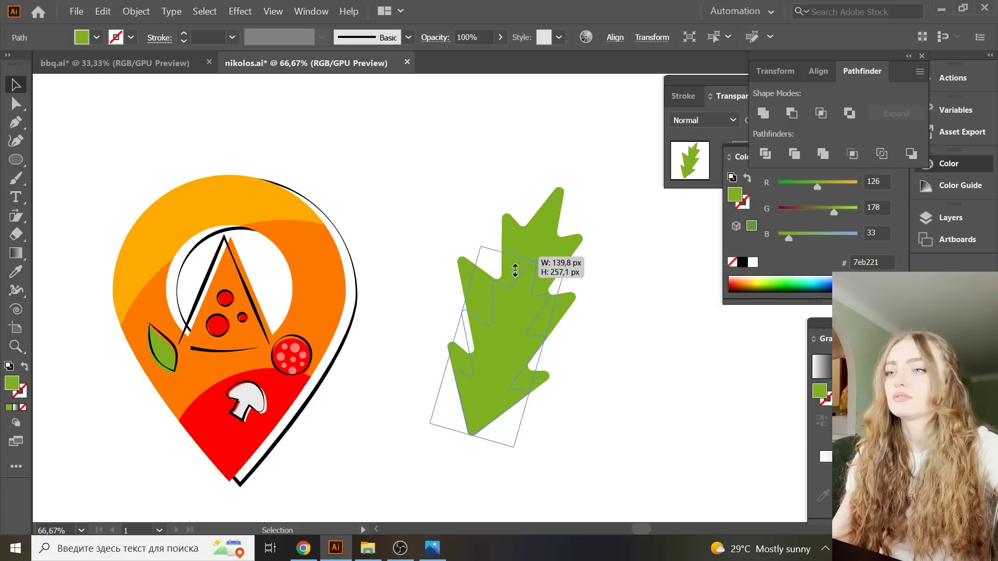
{"action": "mouse_move", "coordinate": [546, 187]}
{"action": "left_mouse_down"}
{"action": "mouse_move", "coordinate": [490, 370]}
{"action": "mouse_move", "coordinate": [333, 303]}
{"action": "left_mouse_up"}
{"action": "key", "text": "ctrl+plus"}
{"action": "key", "text": "ctrl+plus"}
{"action": "key", "text": "ctrl+plus"}
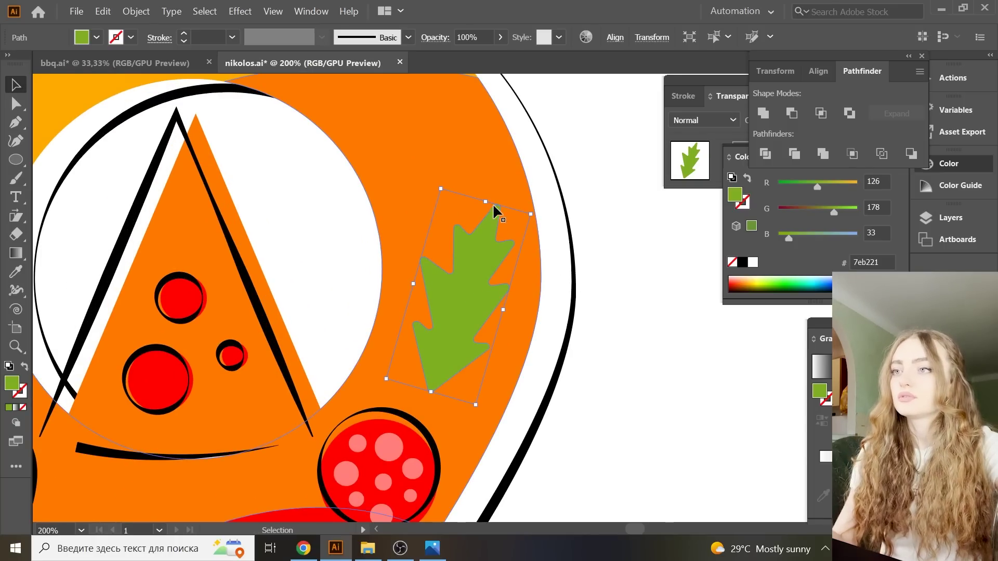
{"action": "scroll", "coordinate": [492, 204], "scroll_direction": "up", "scroll_amount": 2}
{"action": "key", "text": "i"}
{"action": "key", "text": "p"}
{"action": "key", "text": "v"}
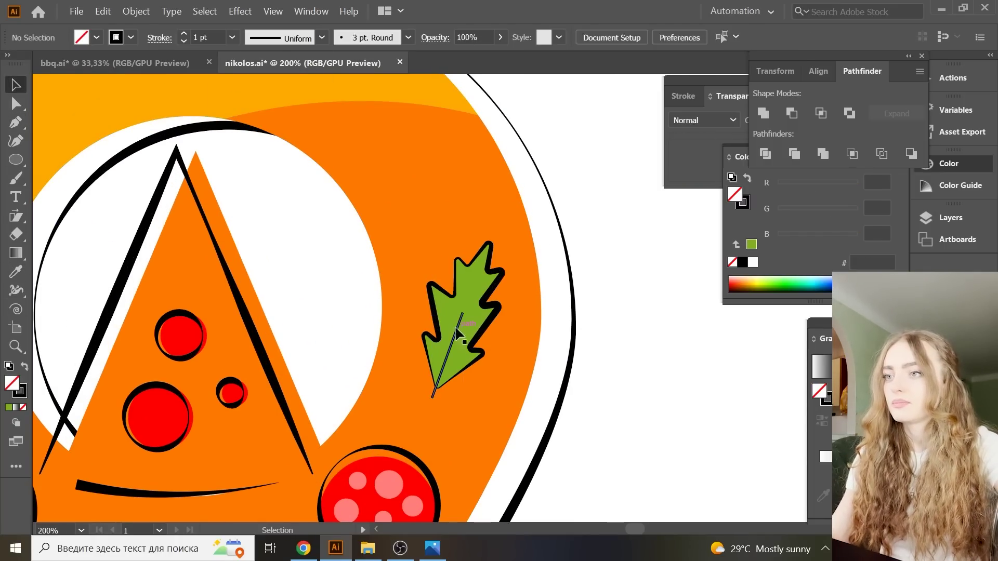
{"action": "left_click", "coordinate": [462, 319]}
- Draw a two-point vertical line left of the pin and bend it into a curve
{"action": "key", "text": "ctrl+minus"}
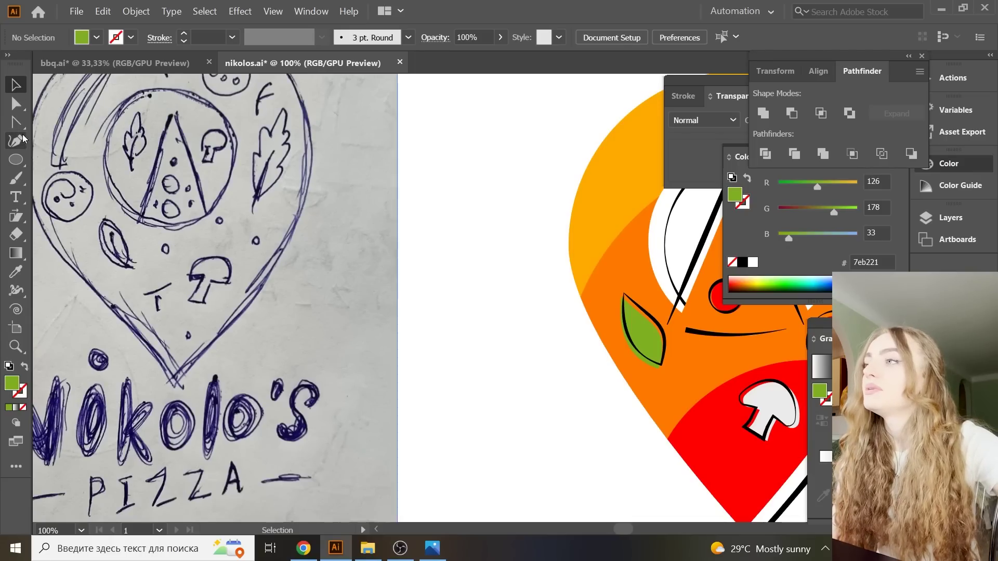
{"action": "left_click", "coordinate": [19, 127]}
{"action": "left_click", "coordinate": [62, 122]}
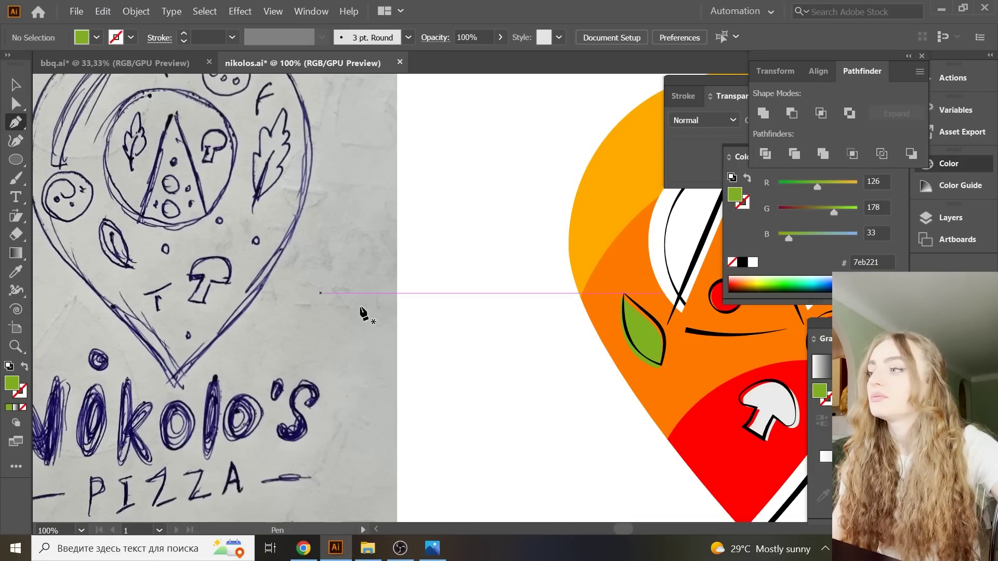
{"action": "left_click", "coordinate": [431, 281]}
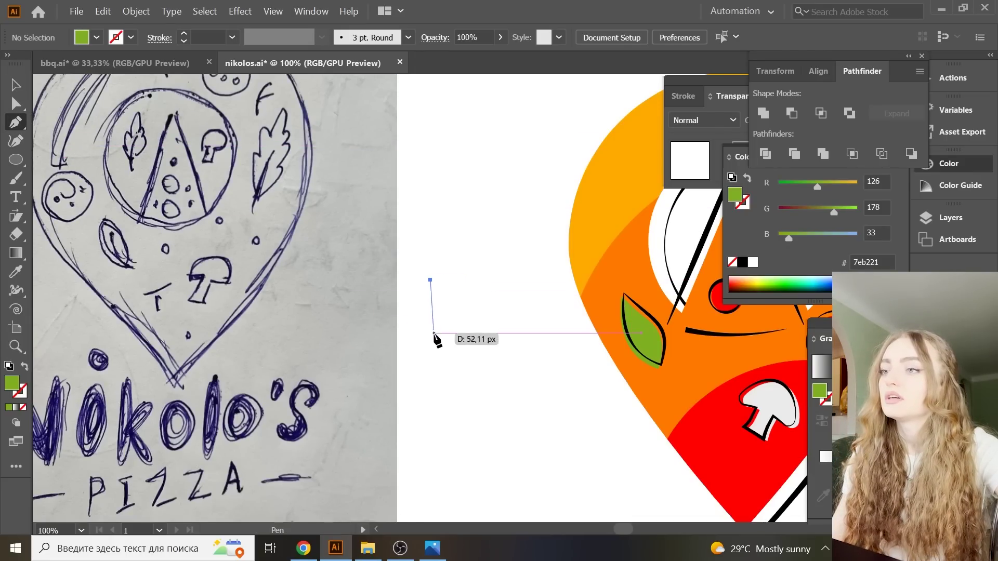
{"action": "left_click", "coordinate": [430, 368]}
{"action": "left_click", "coordinate": [15, 122]}
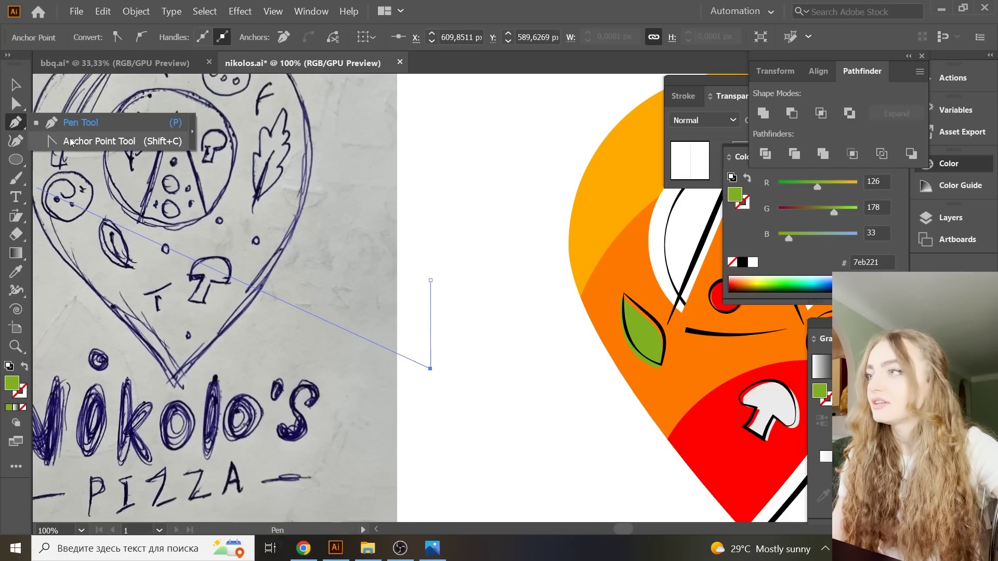
{"action": "left_click", "coordinate": [73, 144]}
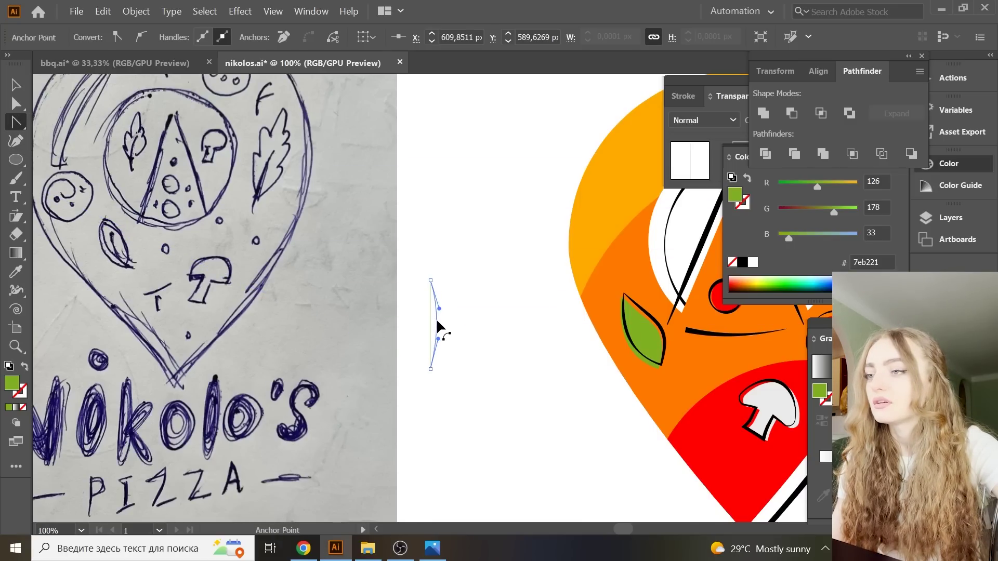
{"action": "left_click_drag", "start_coordinate": [438, 326], "coordinate": [439, 326]}
{"action": "left_click", "coordinate": [16, 88]}
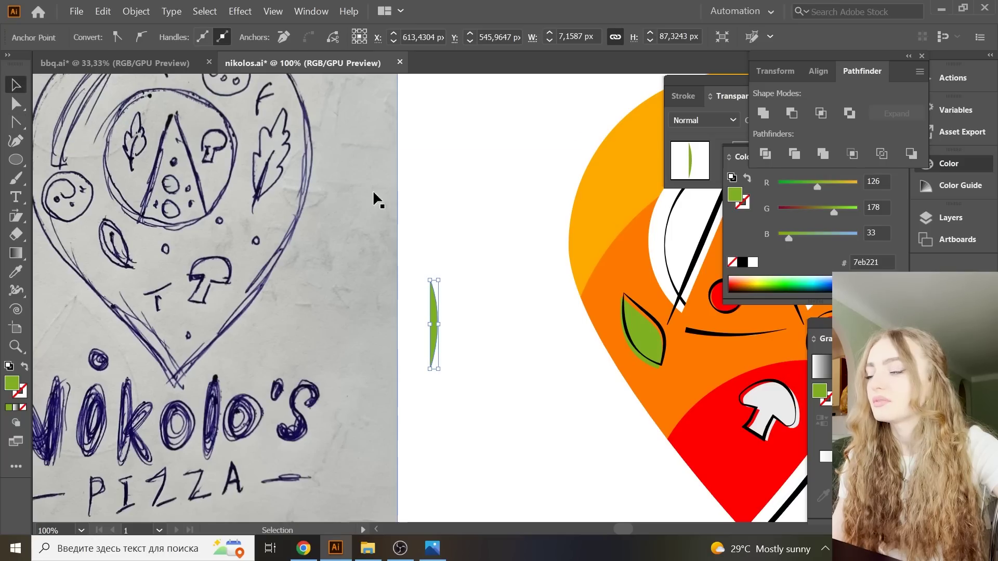
{"action": "left_click", "coordinate": [457, 210]}
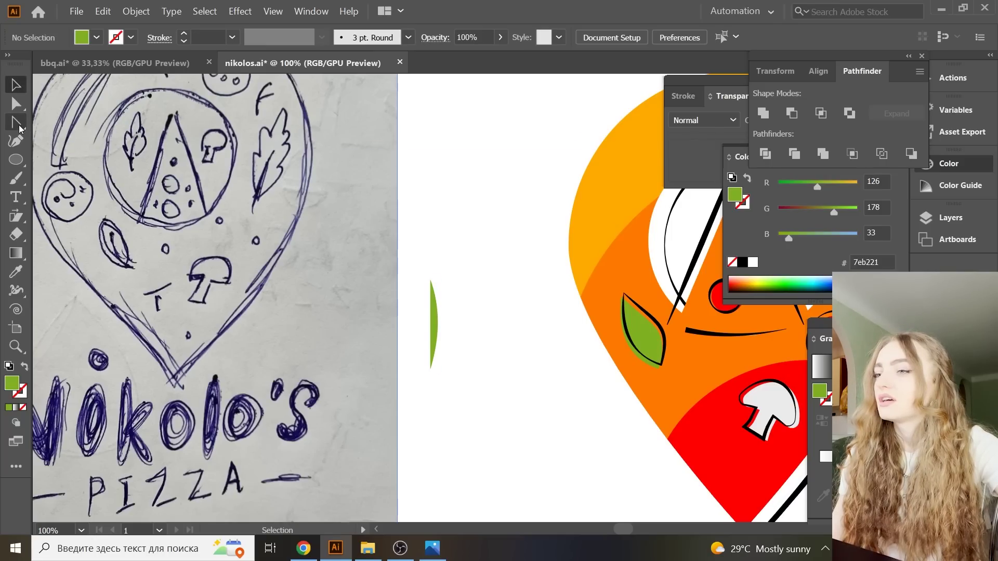
- Make the curve an unfilled 3 pt black stroke tapered at both ends
{"action": "left_click", "coordinate": [434, 328]}
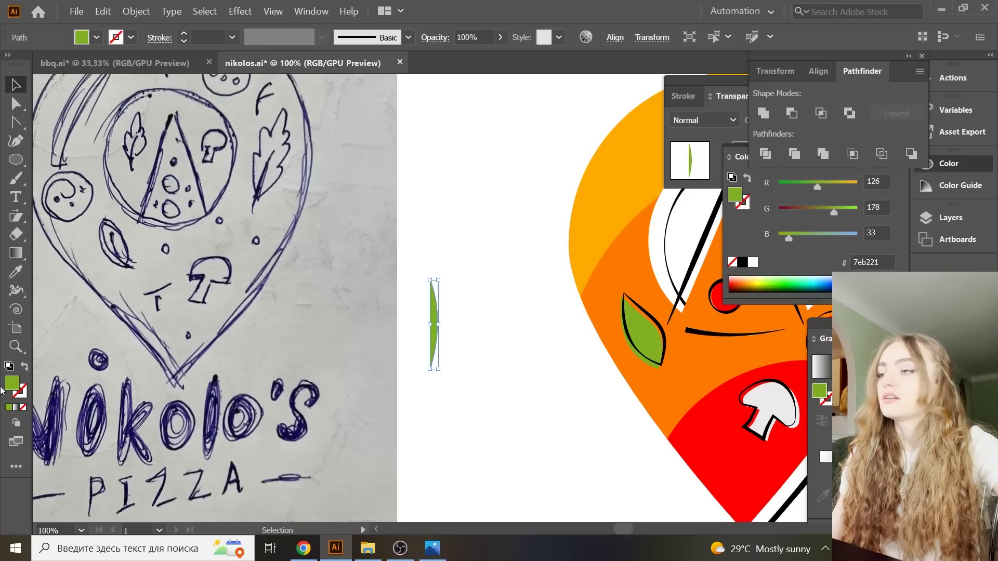
{"action": "left_click", "coordinate": [23, 367]}
{"action": "double_click", "coordinate": [19, 391]}
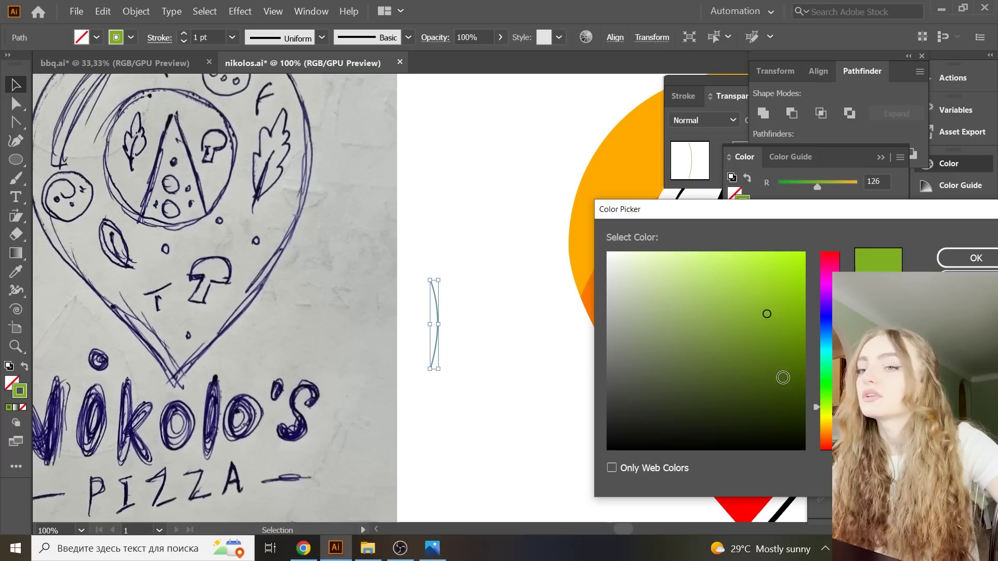
{"action": "left_click", "coordinate": [970, 259]}
{"action": "left_click", "coordinate": [232, 38]}
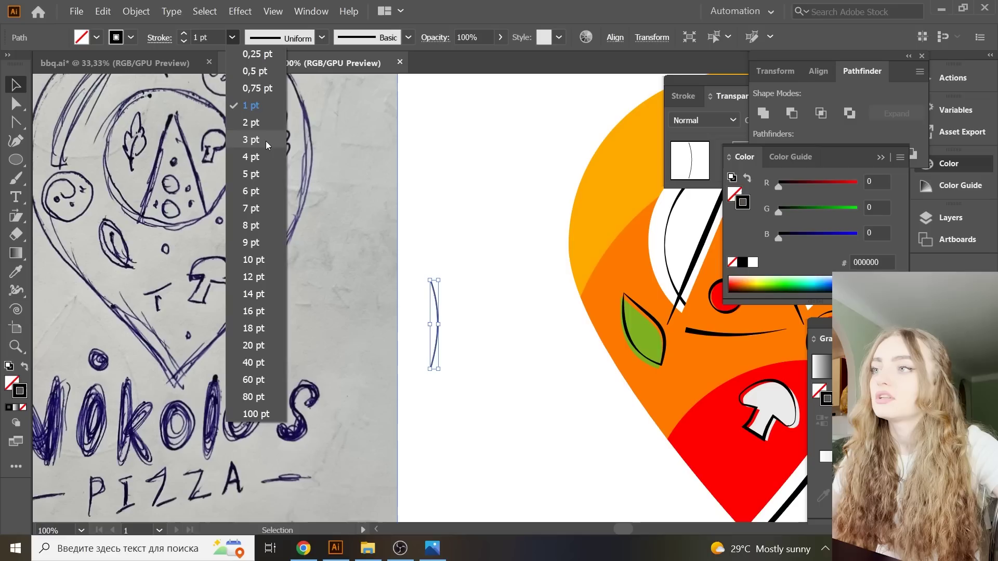
{"action": "left_click", "coordinate": [250, 140]}
{"action": "left_click", "coordinate": [323, 38]}
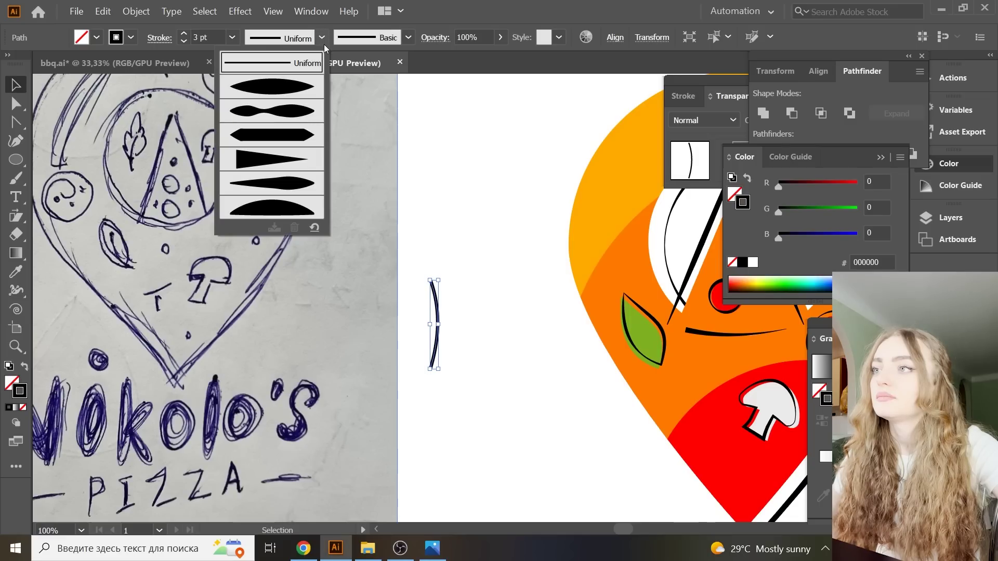
{"action": "left_click", "coordinate": [310, 90]}
{"action": "left_click", "coordinate": [473, 337]}
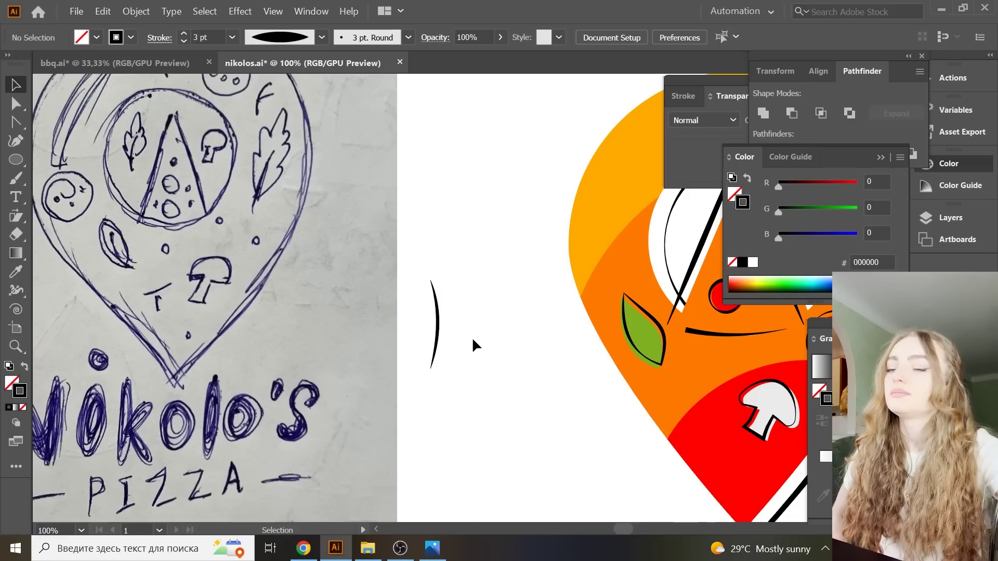
- Finish the second short stroke and bow it into a curve
{"action": "left_click", "coordinate": [16, 122]}
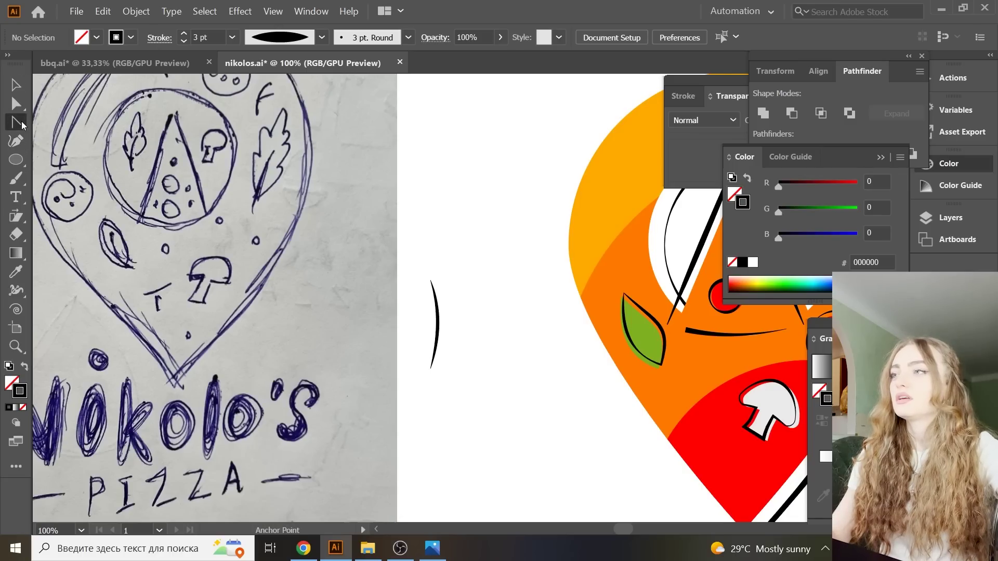
{"action": "left_click", "coordinate": [62, 122]}
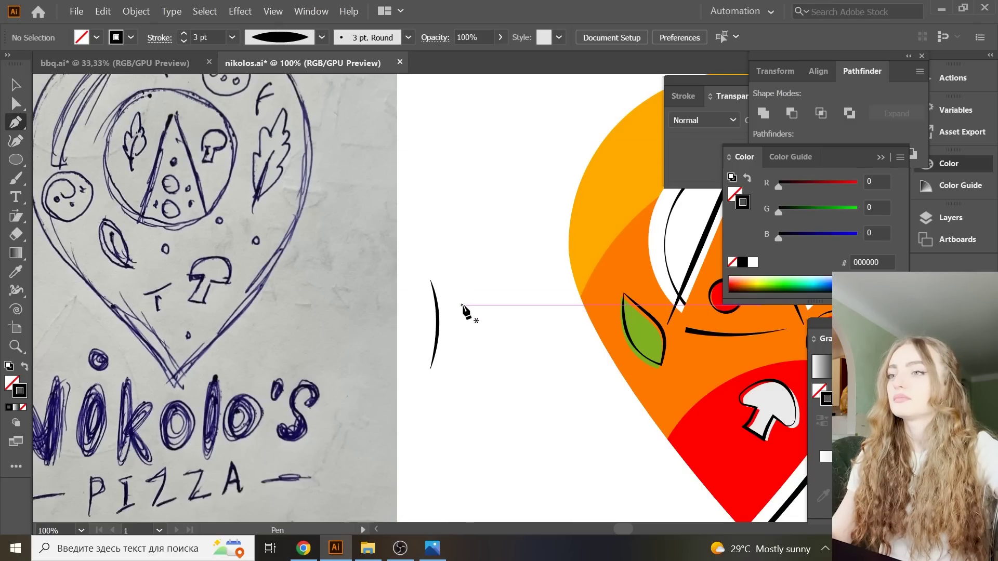
{"action": "left_click", "coordinate": [445, 325]}
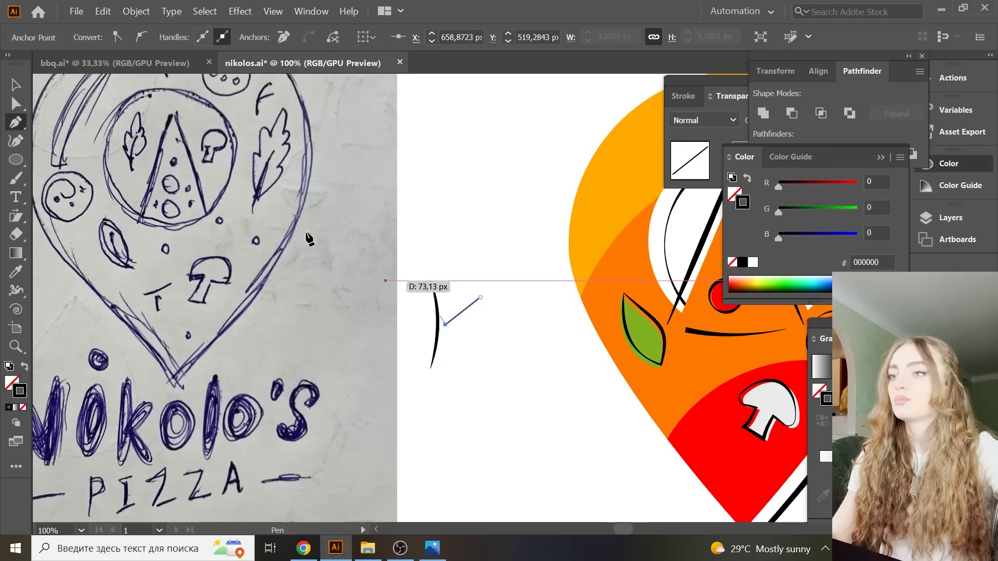
{"action": "left_click", "coordinate": [16, 123]}
{"action": "left_click", "coordinate": [67, 138]}
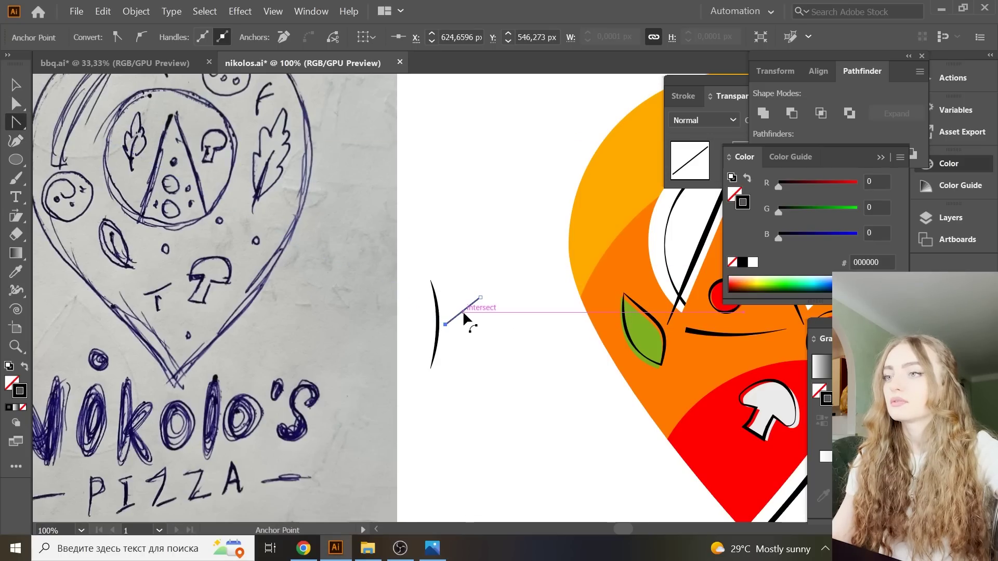
{"action": "left_click_drag", "start_coordinate": [459, 312], "coordinate": [452, 307]}
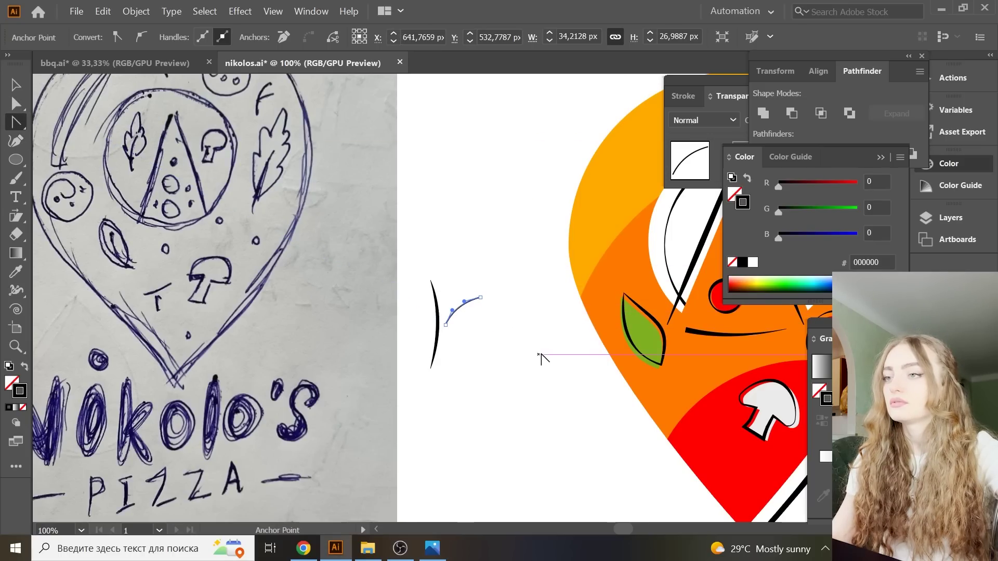
- Give the small curve a tapered stroke width profile
{"action": "key", "text": "i"}
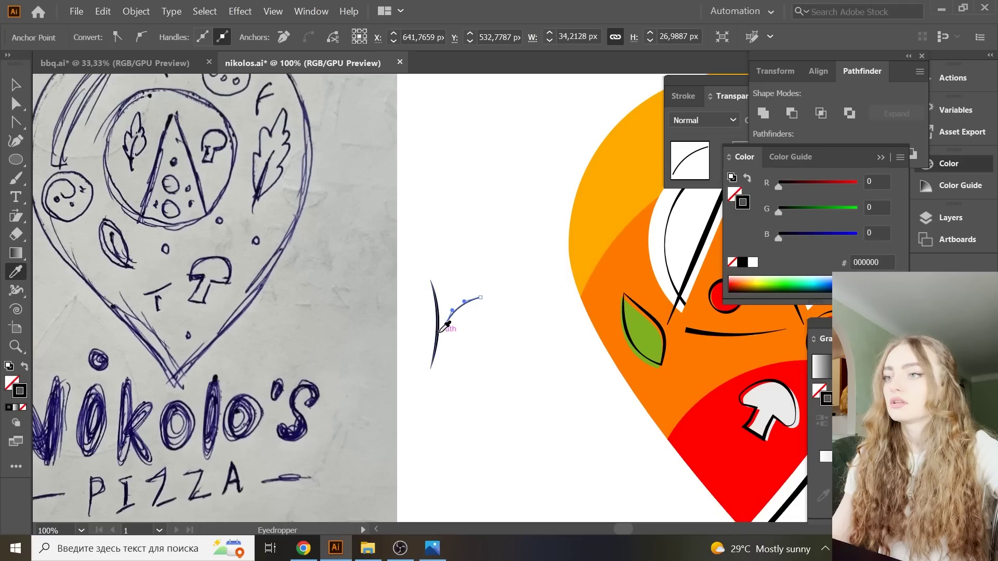
{"action": "key", "text": "v"}
{"action": "key", "text": "ctrl+a"}
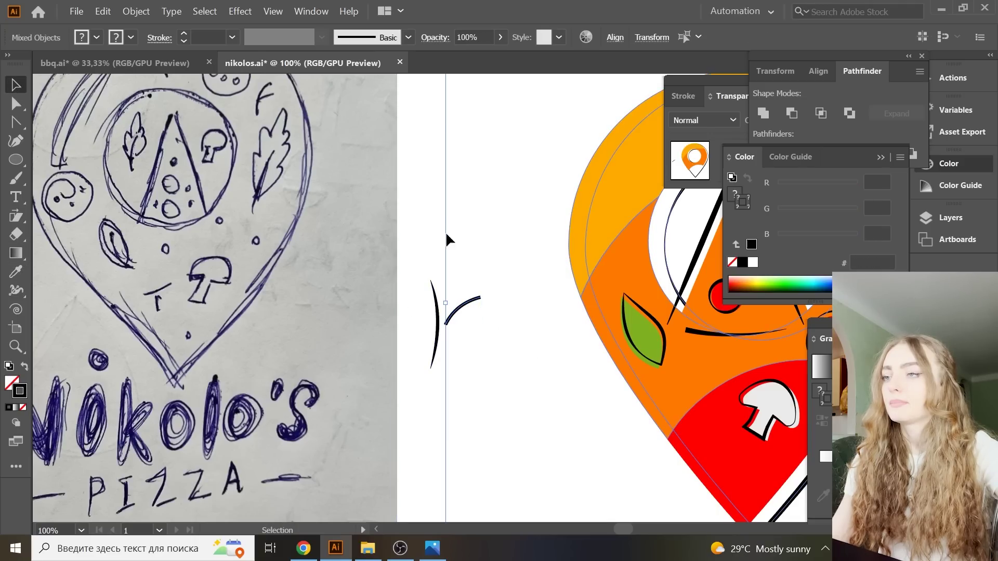
{"action": "left_click", "coordinate": [471, 302]}
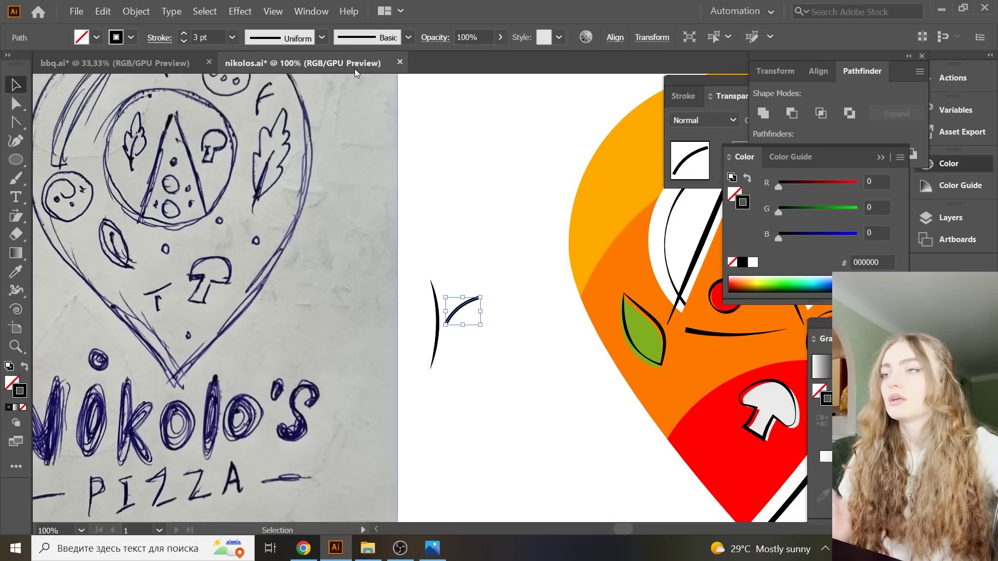
{"action": "left_click", "coordinate": [322, 37]}
{"action": "left_click", "coordinate": [299, 84]}
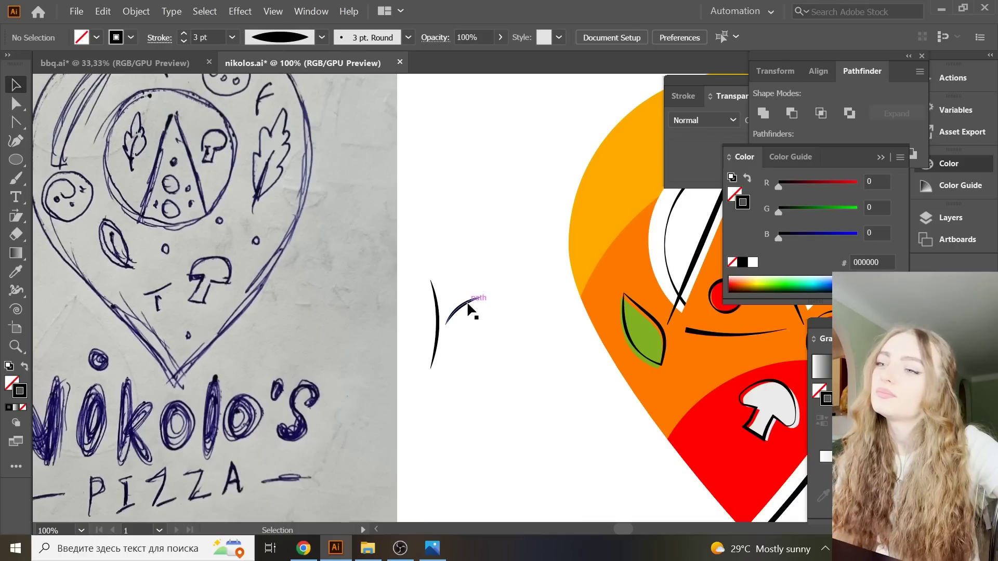
- Enlarge the right curve and match it to the left stroke's tapered black style
{"action": "left_click_drag", "start_coordinate": [426, 307], "coordinate": [492, 351]}
{"action": "left_click", "coordinate": [509, 319]}
{"action": "left_click", "coordinate": [465, 307]}
{"action": "left_click", "coordinate": [506, 384]}
{"action": "left_click_drag", "start_coordinate": [466, 316], "coordinate": [464, 313]}
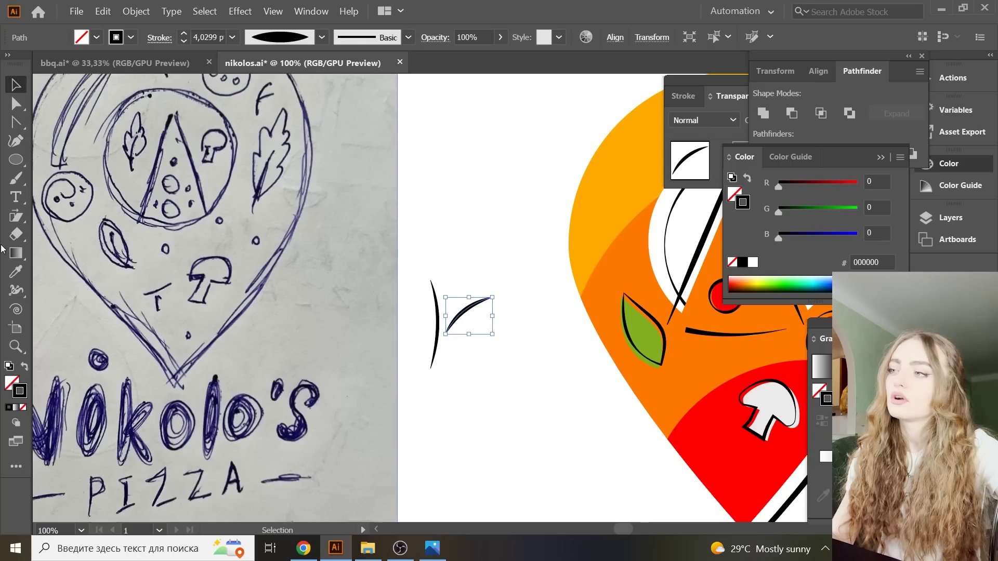
{"action": "left_click", "coordinate": [15, 271]}
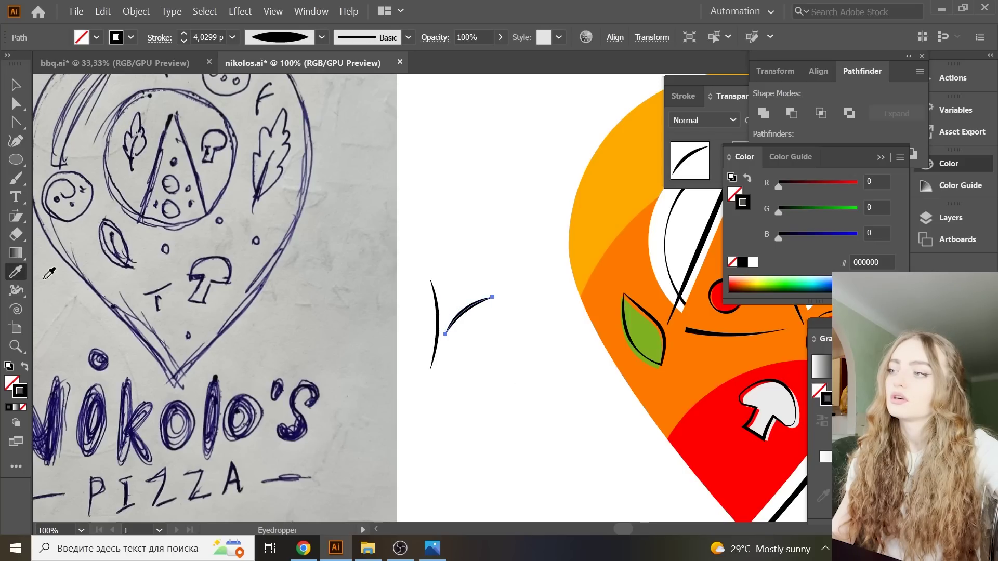
{"action": "left_click", "coordinate": [439, 304]}
{"action": "key", "text": "v"}
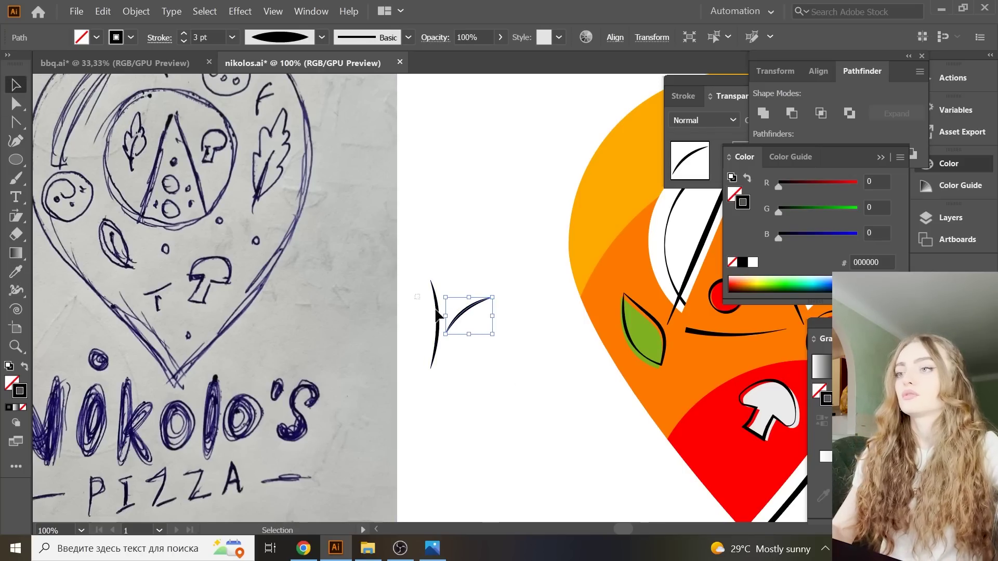
- Duplicate both curves, fill the copies leaf green, offset them up-left, and send them behind
{"action": "left_click", "coordinate": [497, 357]}
{"action": "key", "text": "ctrl+a"}
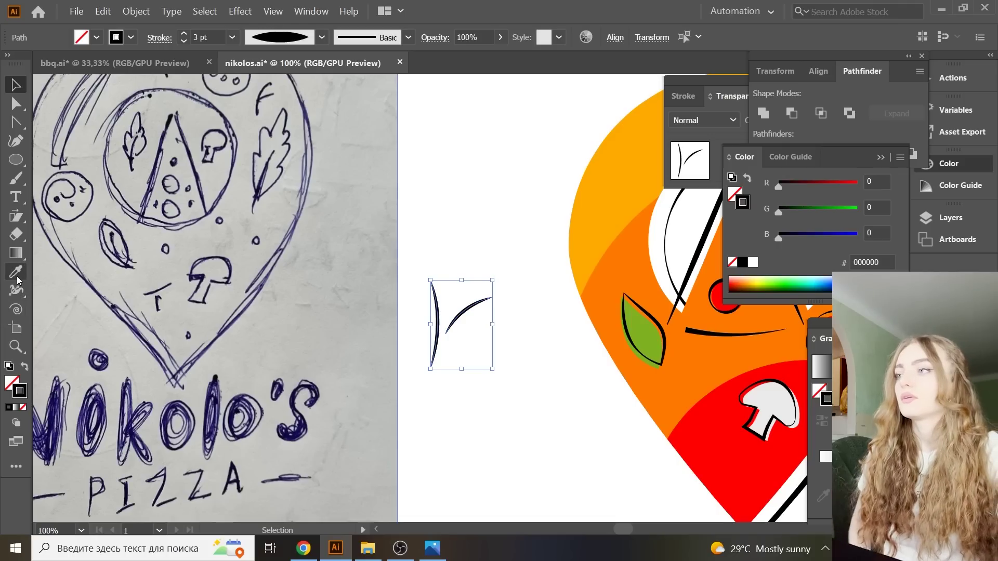
{"action": "left_click", "coordinate": [17, 274]}
{"action": "left_click", "coordinate": [642, 333]}
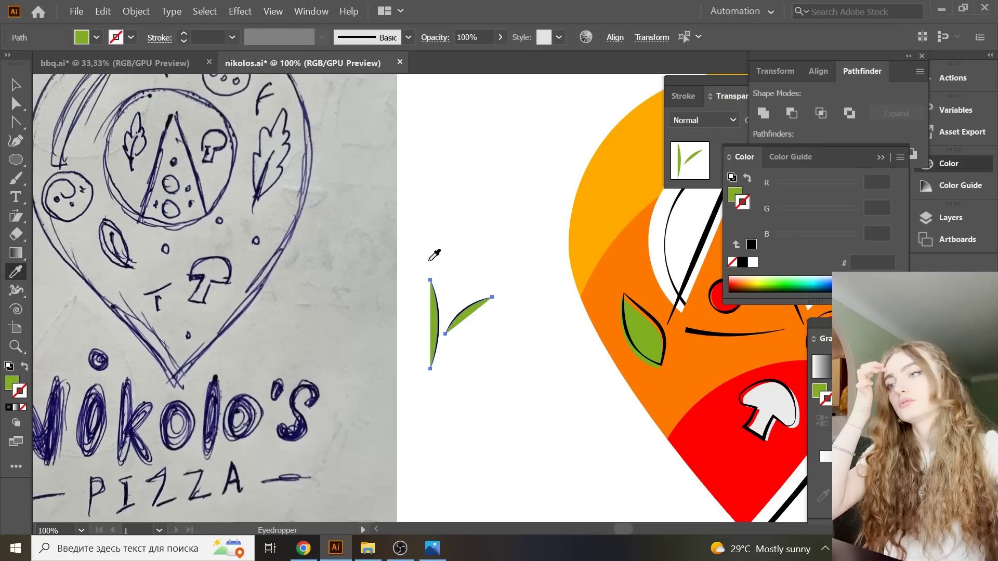
{"action": "key", "text": "v"}
{"action": "left_click_drag", "start_coordinate": [465, 321], "coordinate": [461, 316]}
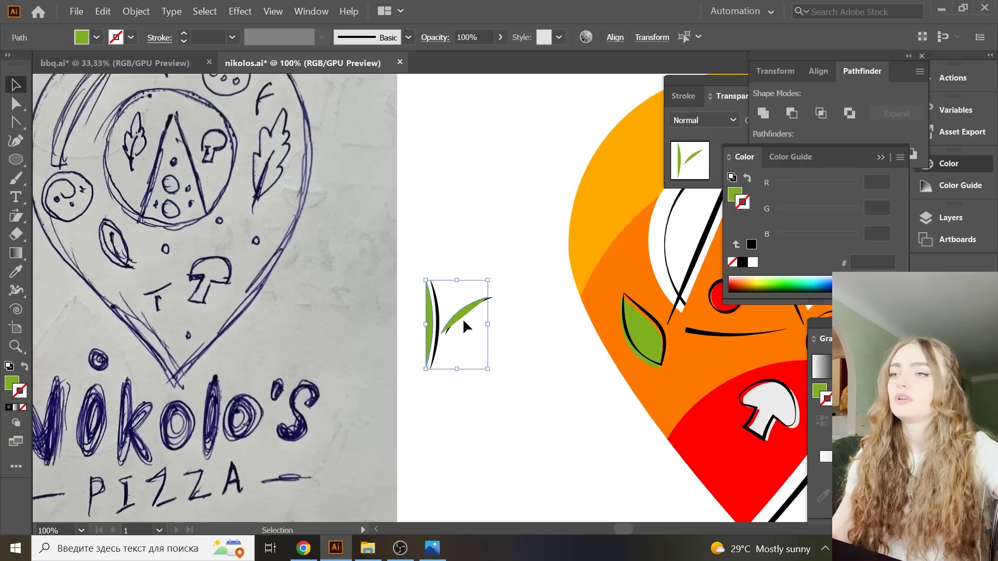
{"action": "right_click", "coordinate": [462, 318]}
{"action": "left_click", "coordinate": [624, 300]}
{"action": "left_click", "coordinate": [553, 415]}
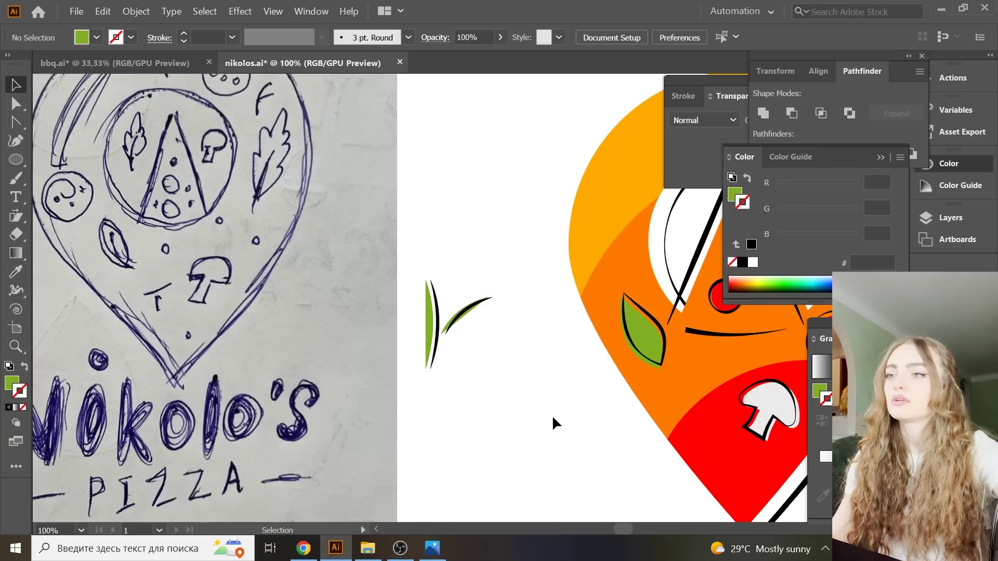
- Rotate the green and black curve pieces together into a V shape
{"action": "left_click_drag", "start_coordinate": [483, 309], "coordinate": [499, 306]}
{"action": "left_click", "coordinate": [527, 350]}
{"action": "left_click", "coordinate": [472, 312]}
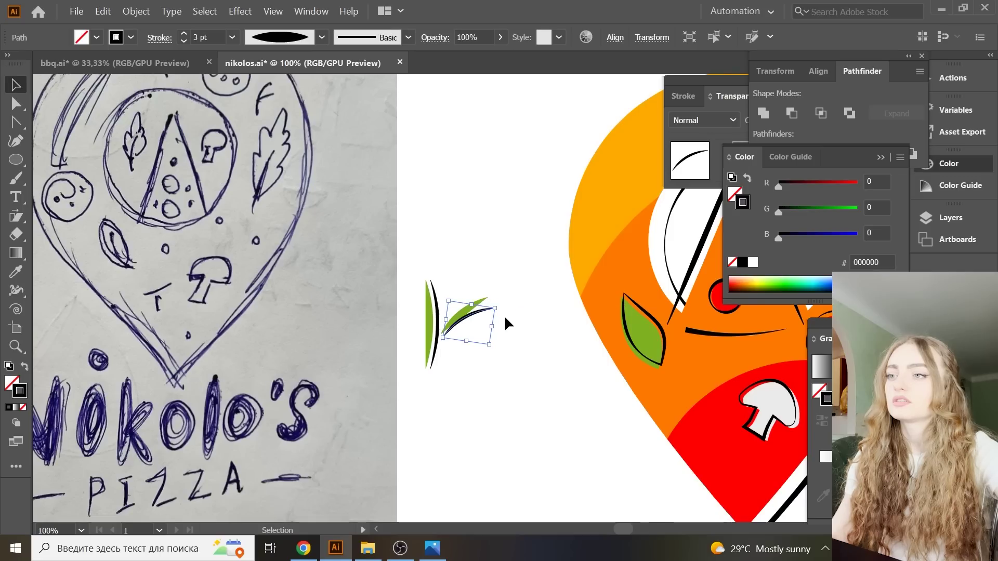
{"action": "left_click", "coordinate": [516, 361]}
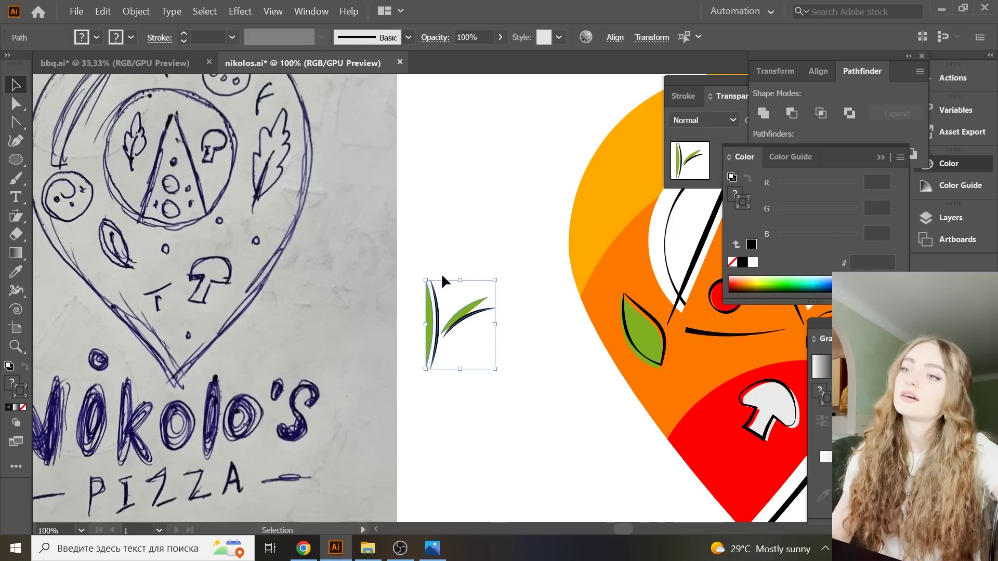
{"action": "left_click_drag", "start_coordinate": [442, 273], "coordinate": [502, 374]}
{"action": "left_click_drag", "start_coordinate": [498, 292], "coordinate": [475, 281]}
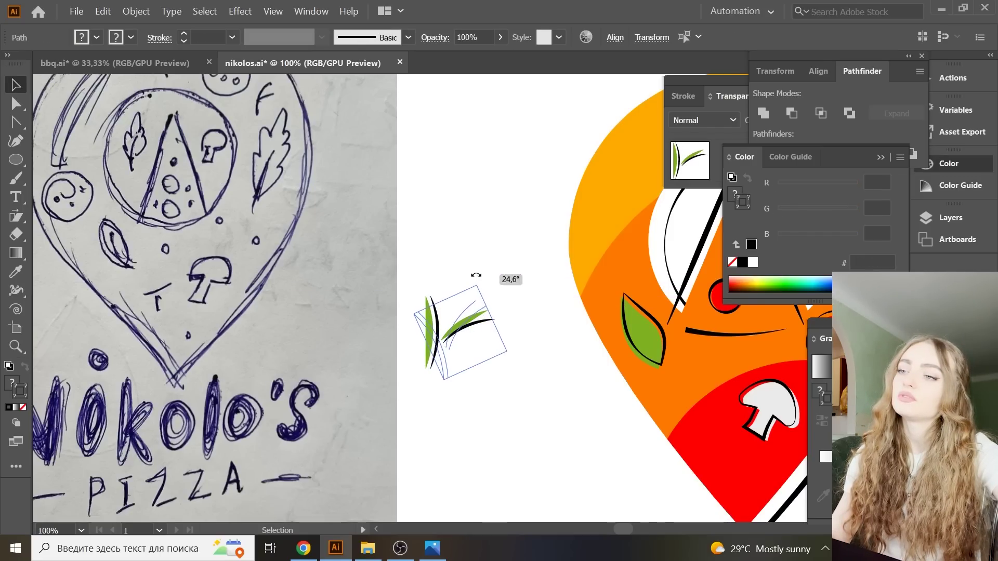
{"action": "left_click", "coordinate": [479, 403]}
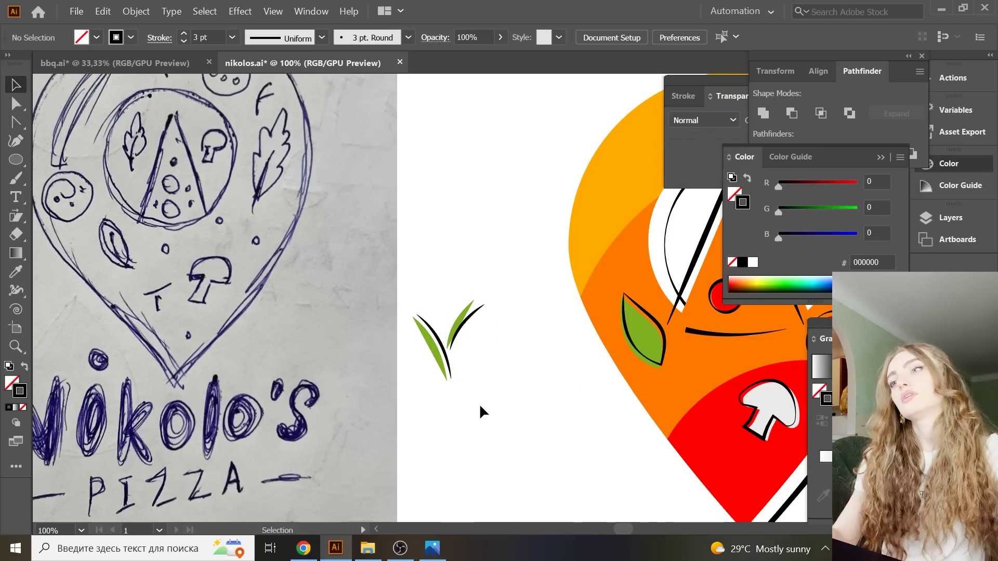
- Shift the left green blade slightly, then make the grouped sprig narrower
{"action": "left_click", "coordinate": [446, 373]}
{"action": "left_click_drag", "start_coordinate": [441, 342], "coordinate": [442, 333]}
{"action": "left_click", "coordinate": [559, 414]}
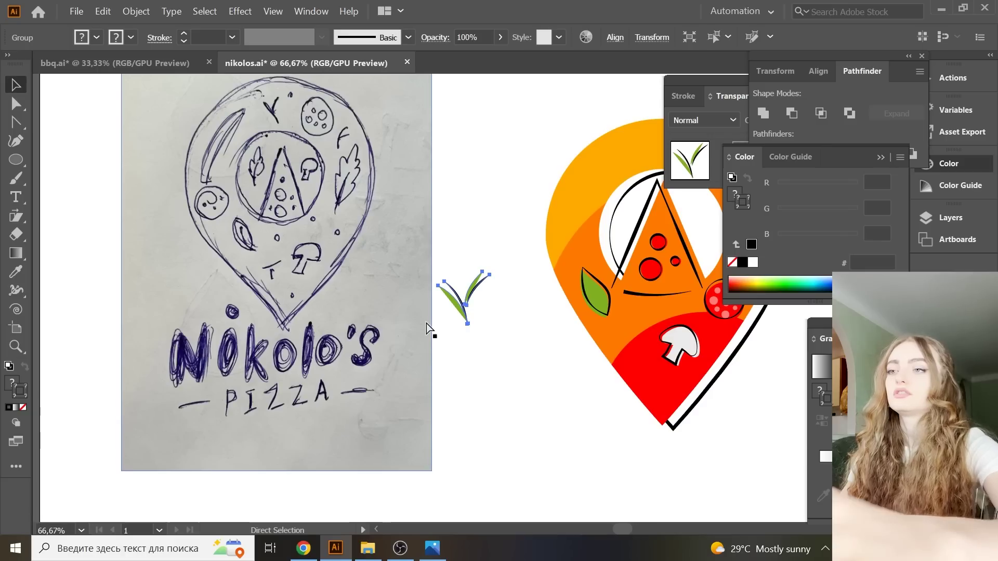
{"action": "left_click_drag", "start_coordinate": [623, 529], "coordinate": [630, 530]}
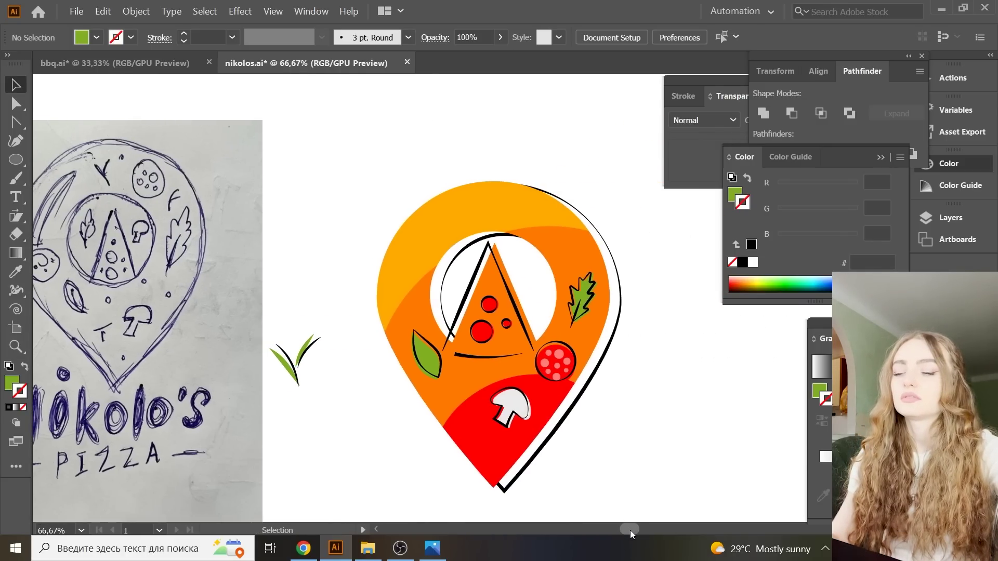
{"action": "left_click", "coordinate": [281, 351]}
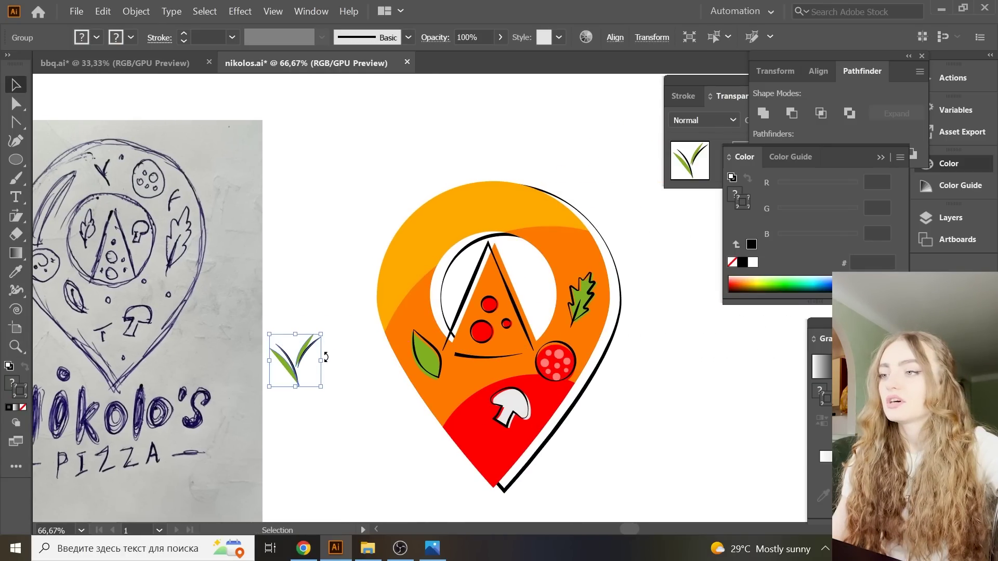
{"action": "mouse_move", "coordinate": [325, 359]}
{"action": "left_mouse_down"}
{"action": "mouse_move", "coordinate": [302, 356]}
{"action": "mouse_move", "coordinate": [410, 286]}
{"action": "left_mouse_up"}
- Place sprig copies on the pin, rotating one and moving another to the top right
{"action": "left_click", "coordinate": [342, 226]}
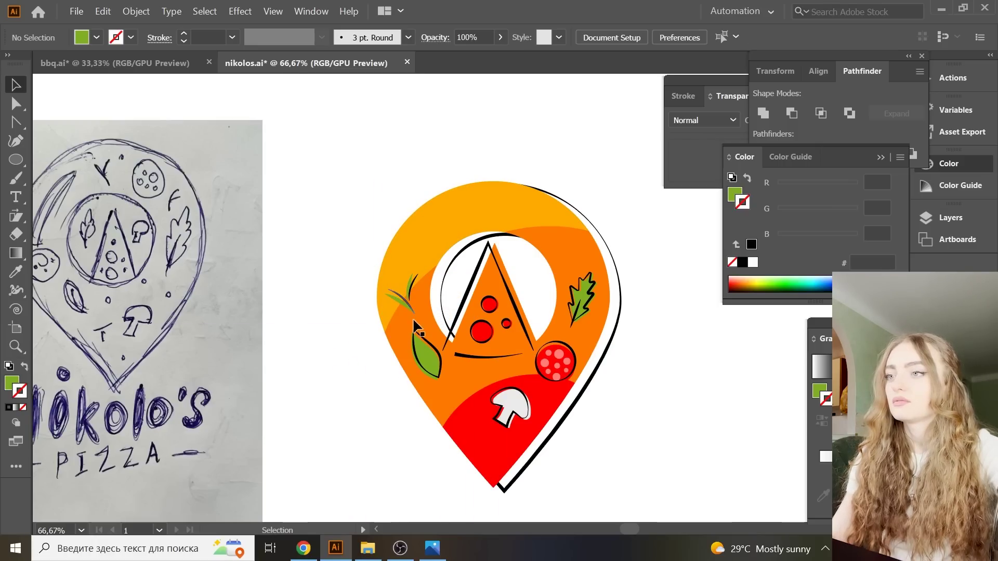
{"action": "left_click", "coordinate": [424, 348]}
{"action": "left_click_drag", "start_coordinate": [429, 366], "coordinate": [459, 400]}
{"action": "left_click_drag", "start_coordinate": [462, 292], "coordinate": [553, 223]}
- Bring a small mushroom to the pin's upper right and a sprig near its bottom
{"action": "left_click", "coordinate": [509, 402]}
{"action": "mouse_move", "coordinate": [509, 403]}
{"action": "left_mouse_down"}
{"action": "mouse_move", "coordinate": [461, 306]}
{"action": "mouse_move", "coordinate": [575, 251]}
{"action": "left_mouse_up"}
{"action": "left_click", "coordinate": [598, 291]}
{"action": "left_click", "coordinate": [460, 299]}
{"action": "left_click_drag", "start_coordinate": [460, 299], "coordinate": [499, 429]}
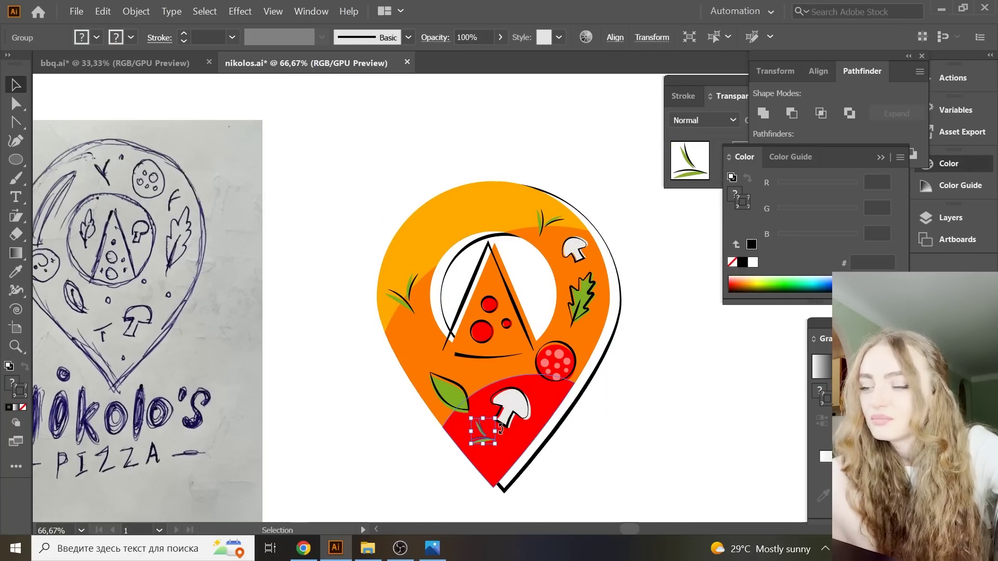
{"action": "left_click", "coordinate": [606, 439]}
- Draw a small circle, colour it the pin's yellow-orange, and move it toward the bottom
{"action": "left_click", "coordinate": [16, 160]}
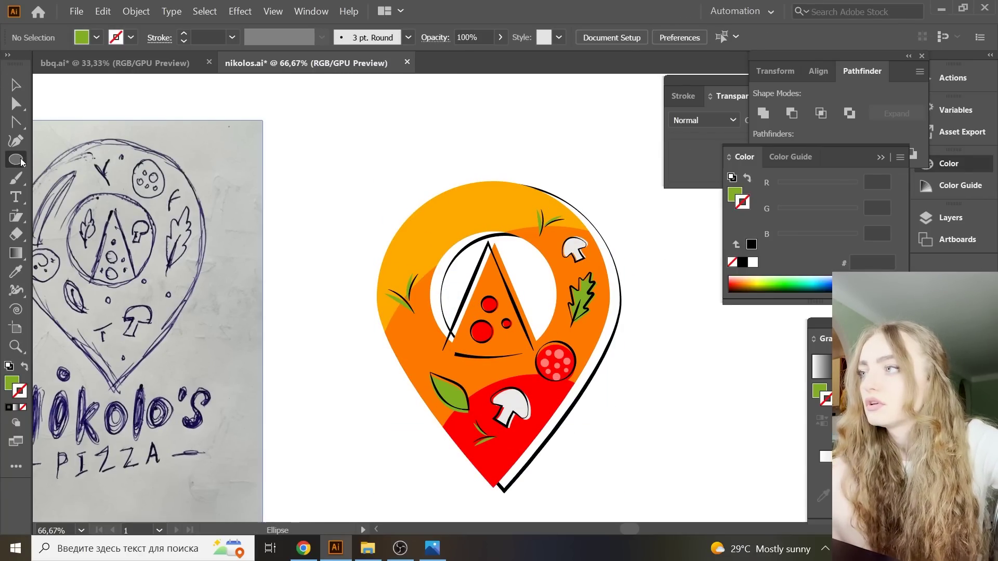
{"action": "left_click_drag", "start_coordinate": [300, 175], "coordinate": [311, 185]}
{"action": "key", "text": "v"}
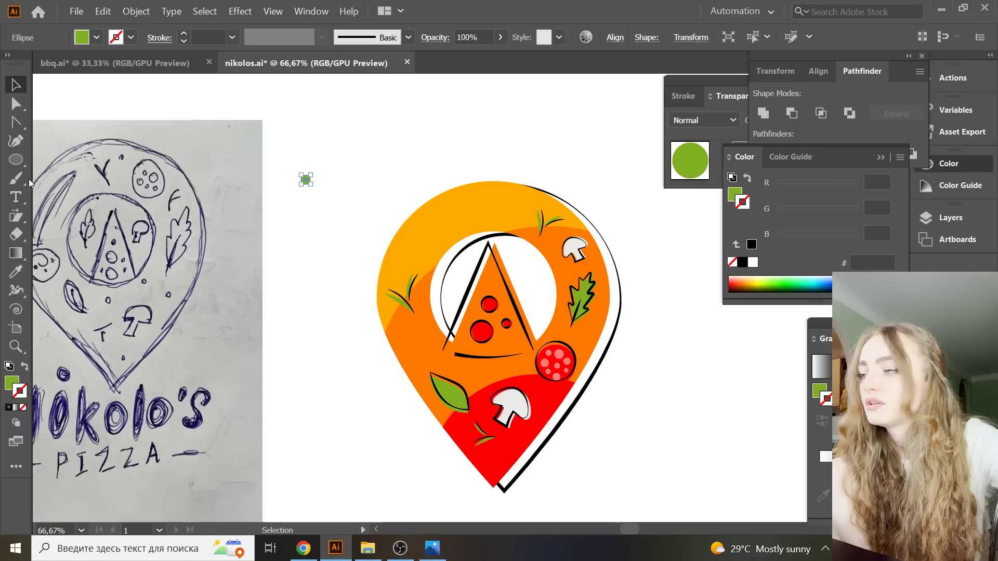
{"action": "key", "text": "i"}
{"action": "left_click", "coordinate": [416, 224]}
{"action": "left_click", "coordinate": [13, 86]}
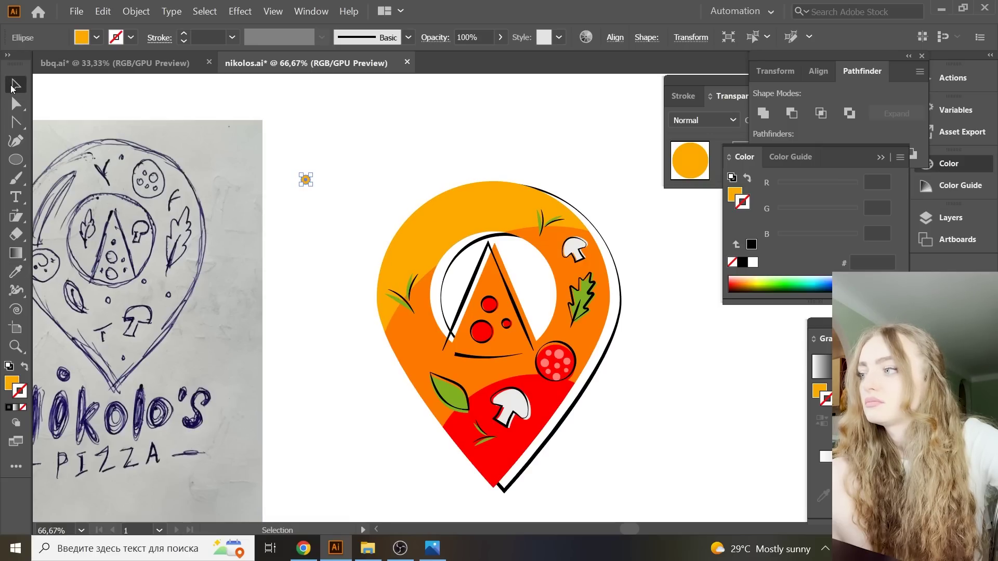
{"action": "mouse_move", "coordinate": [305, 179]}
{"action": "left_mouse_down"}
{"action": "mouse_move", "coordinate": [499, 452]}
{"action": "mouse_move", "coordinate": [517, 456]}
{"action": "left_mouse_up"}
- Reposition the small orange dot to the right of the pizza slice
{"action": "key", "text": "ctrl+minus"}
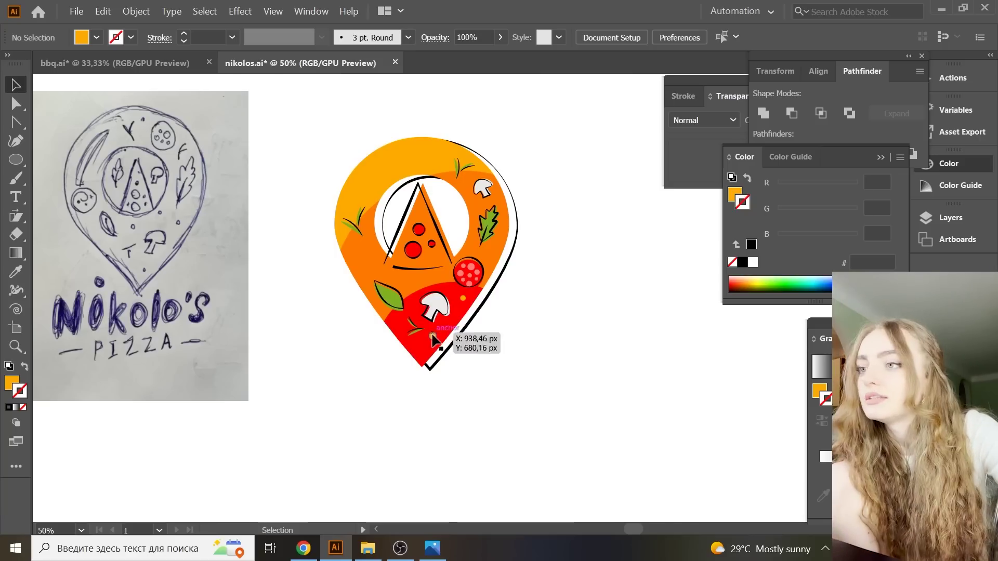
{"action": "left_click_drag", "start_coordinate": [434, 340], "coordinate": [437, 343]}
{"action": "key", "text": "ctrl+plus"}
{"action": "key", "text": "ctrl+plus"}
{"action": "key", "text": "ctrl+plus"}
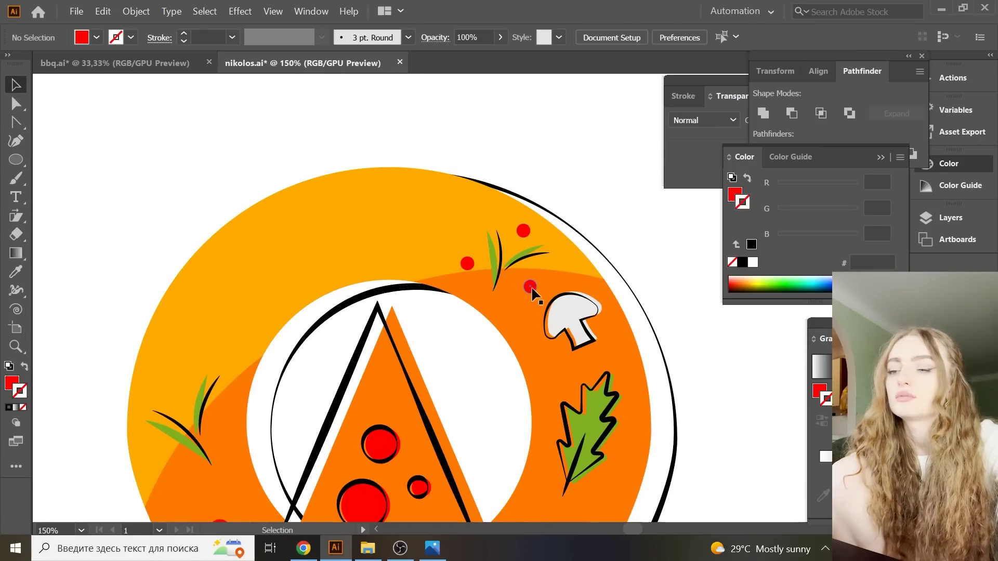
{"action": "scroll", "coordinate": [531, 291], "scroll_direction": "down", "scroll_amount": 5}
{"action": "left_click", "coordinate": [512, 438]}
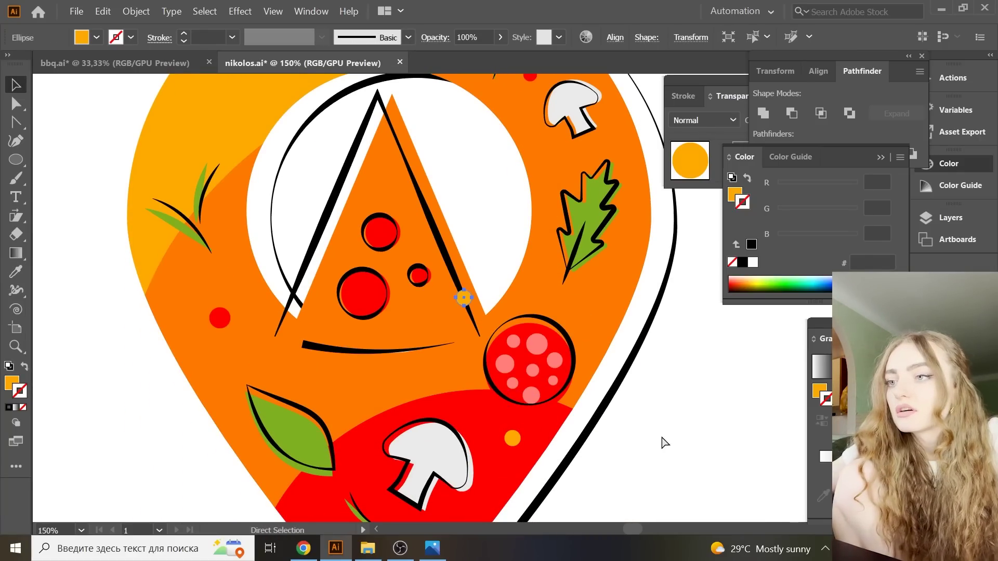
{"action": "left_click", "coordinate": [665, 443]}
{"action": "left_click_drag", "start_coordinate": [464, 298], "coordinate": [601, 294]}
{"action": "left_click", "coordinate": [682, 381]}
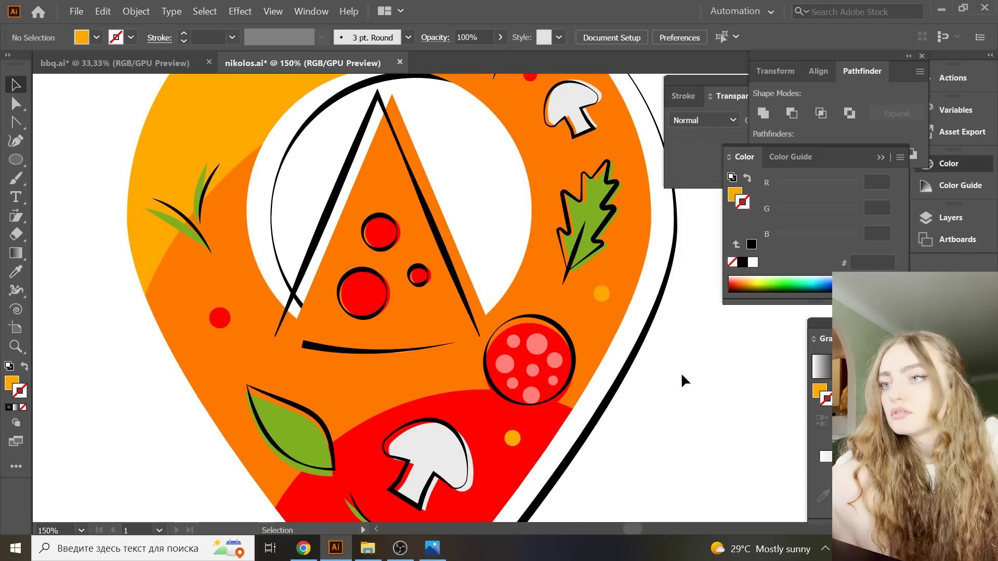
{"action": "scroll", "coordinate": [683, 381], "scroll_direction": "up", "scroll_amount": 1}
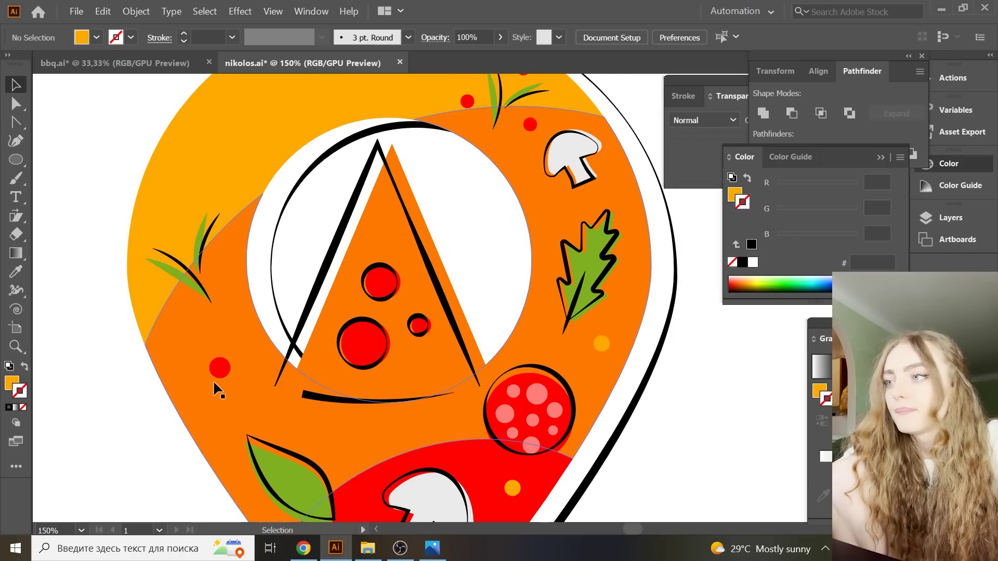
- Copy a small red dot and place copies below the slice and lower-left on the pin
{"action": "left_click", "coordinate": [220, 369]}
{"action": "key", "text": "ctrl+c"}
{"action": "key", "text": "ctrl+v"}
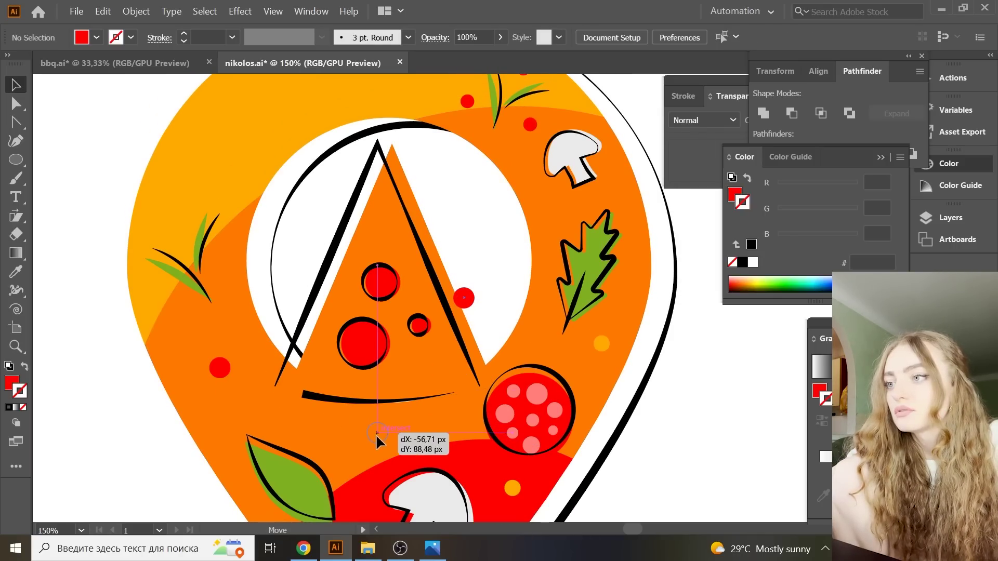
{"action": "left_click_drag", "start_coordinate": [458, 312], "coordinate": [362, 453]}
{"action": "scroll", "coordinate": [458, 241], "scroll_direction": "down", "scroll_amount": 1}
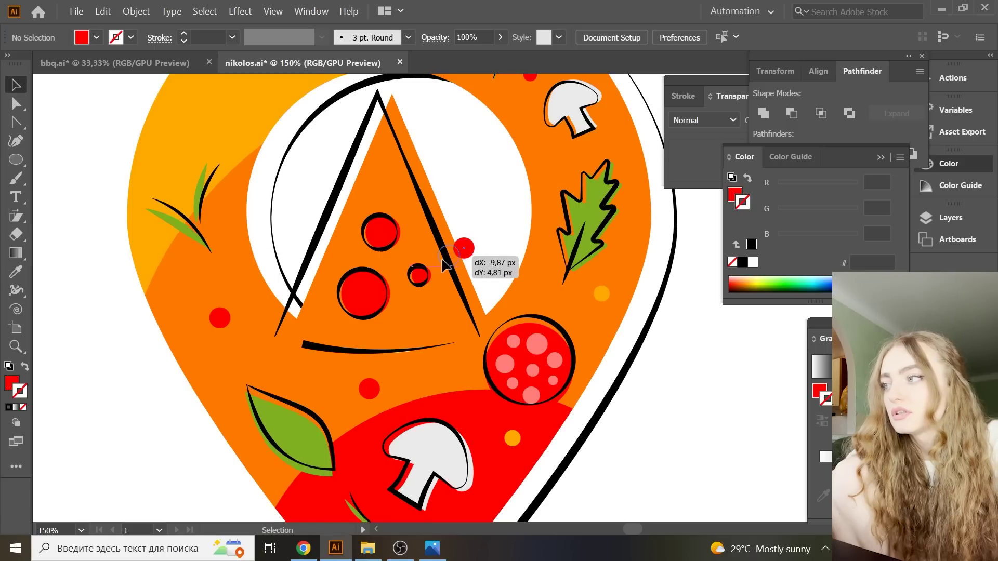
{"action": "mouse_move", "coordinate": [446, 266]}
{"action": "left_mouse_down"}
{"action": "mouse_move", "coordinate": [221, 377]}
{"action": "mouse_move", "coordinate": [270, 482]}
{"action": "mouse_move", "coordinate": [278, 477]}
{"action": "left_mouse_up"}
{"action": "left_click", "coordinate": [130, 405]}
{"action": "left_click", "coordinate": [134, 450]}
- Zoom out to view the whole pin and save the document
{"action": "key", "text": "ctrl+minus"}
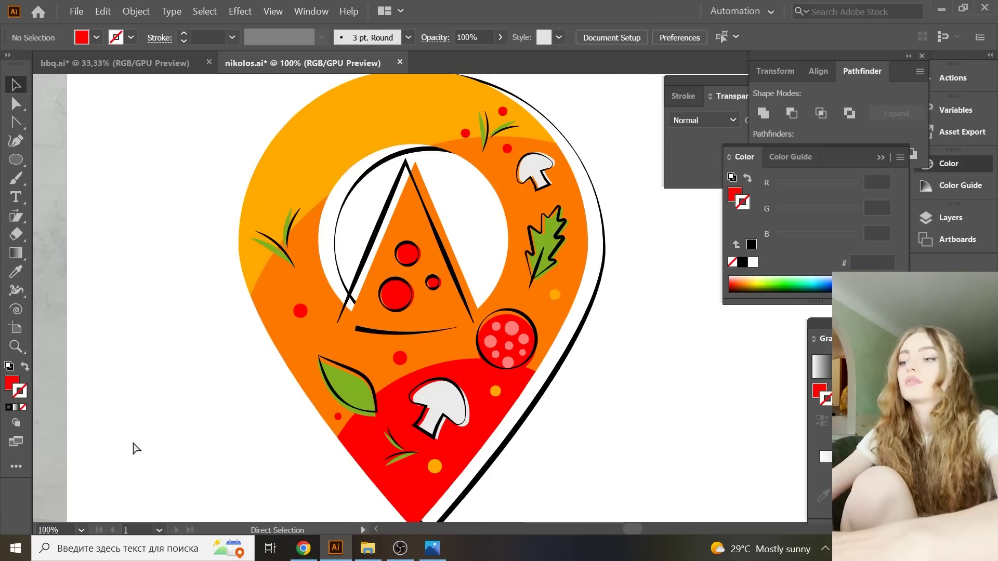
{"action": "key", "text": "ctrl+minus"}
{"action": "key", "text": "ctrl+s"}
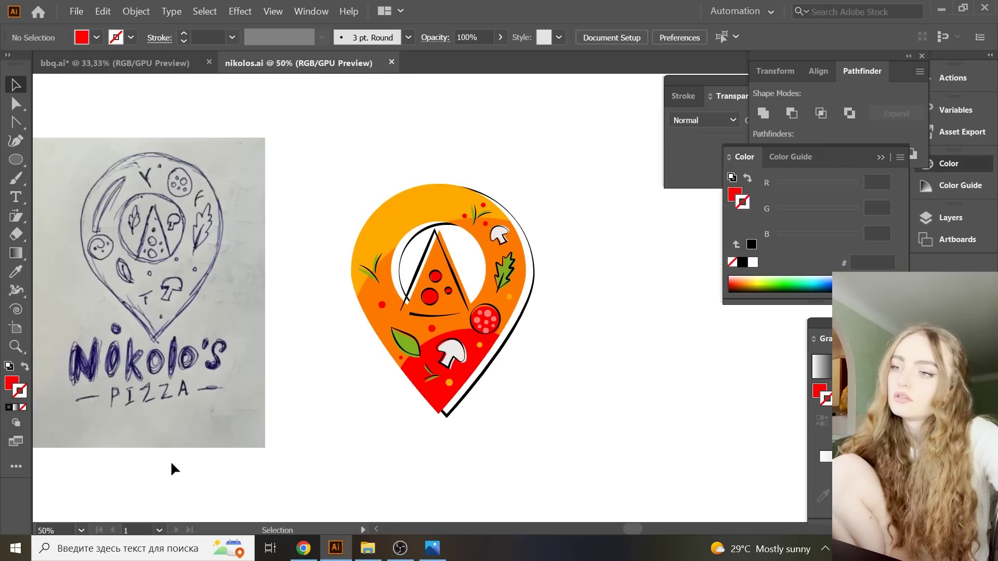
{"action": "key", "text": "ctrl+plus"}
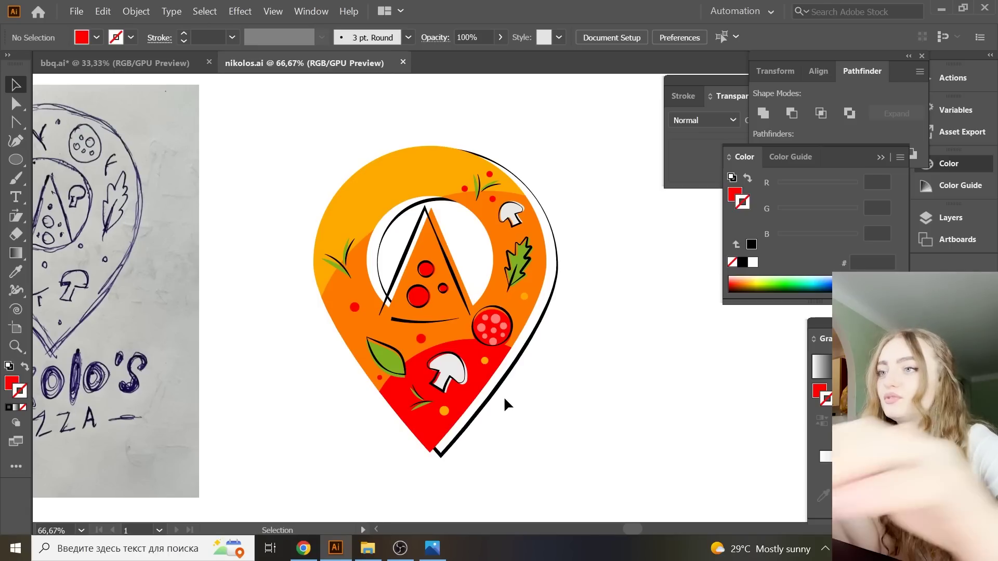
- Draw a circle sized and centred over the pin's orange ring
{"action": "key", "text": "l"}
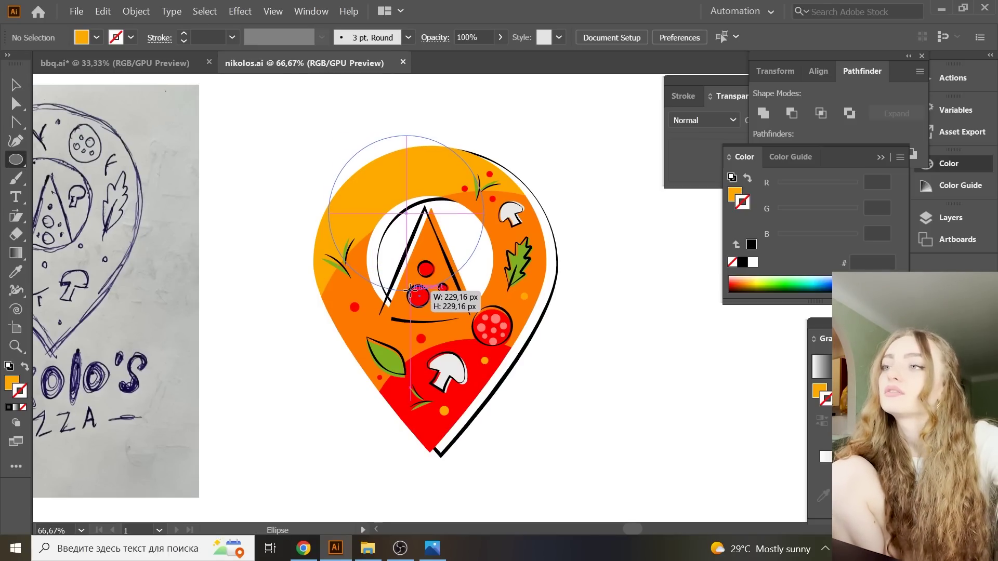
{"action": "left_click_drag", "start_coordinate": [329, 136], "coordinate": [484, 291]}
{"action": "left_click", "coordinate": [14, 85]}
{"action": "left_click_drag", "start_coordinate": [410, 185], "coordinate": [650, 403]}
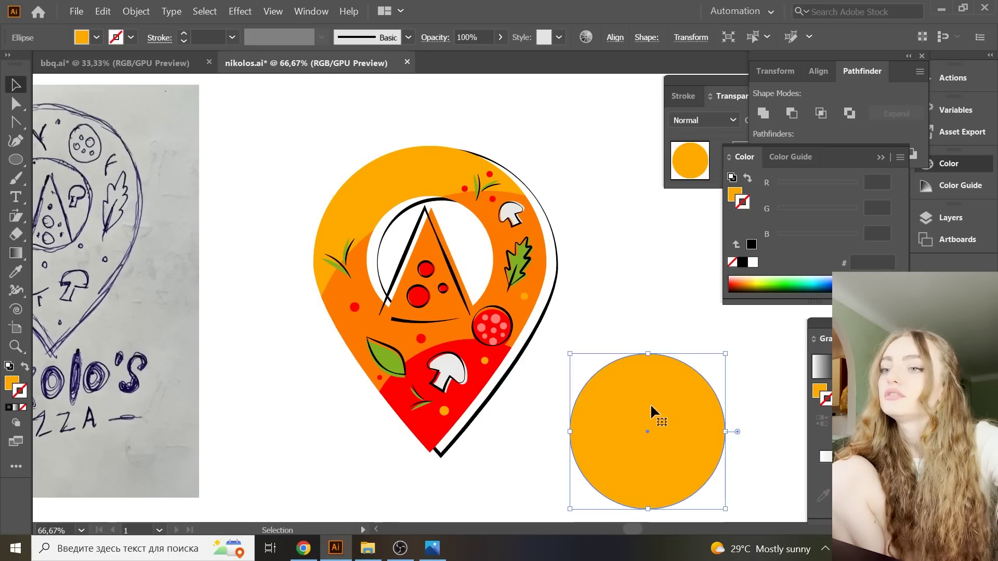
{"action": "left_click_drag", "start_coordinate": [441, 260], "coordinate": [431, 255]}
{"action": "left_click_drag", "start_coordinate": [428, 183], "coordinate": [426, 172]}
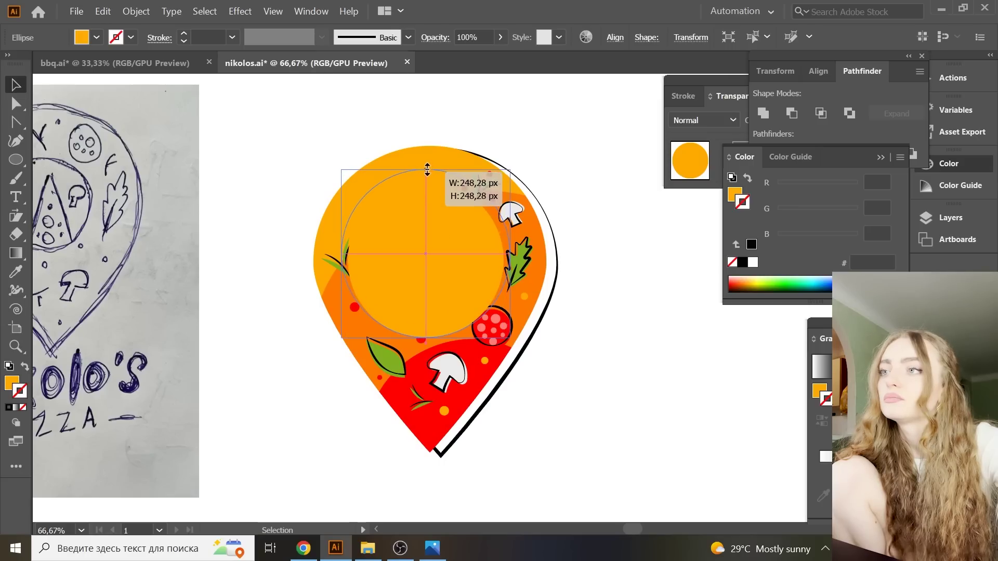
{"action": "left_click_drag", "start_coordinate": [430, 212], "coordinate": [430, 218]}
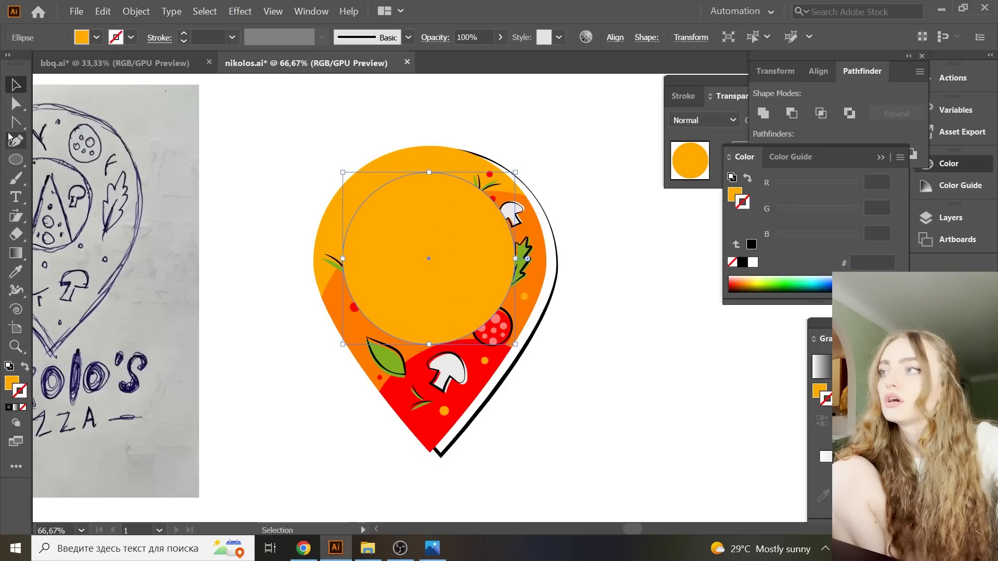
- Delete the circle's bottom and right anchors, leaving a quarter arc
{"action": "left_click", "coordinate": [16, 104]}
{"action": "left_click", "coordinate": [429, 344]}
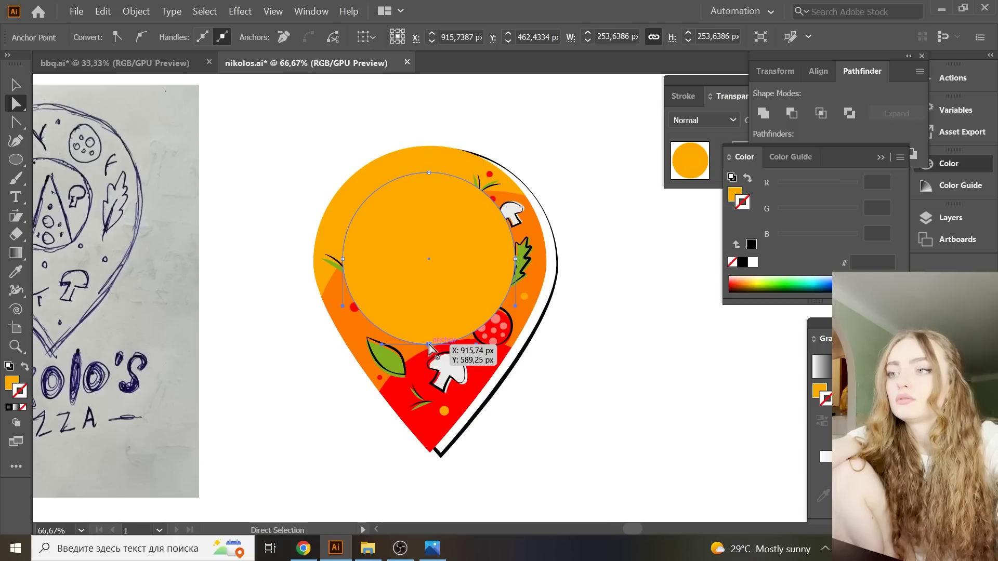
{"action": "key", "text": "Delete"}
{"action": "left_click", "coordinate": [515, 258]}
{"action": "key", "text": "Delete"}
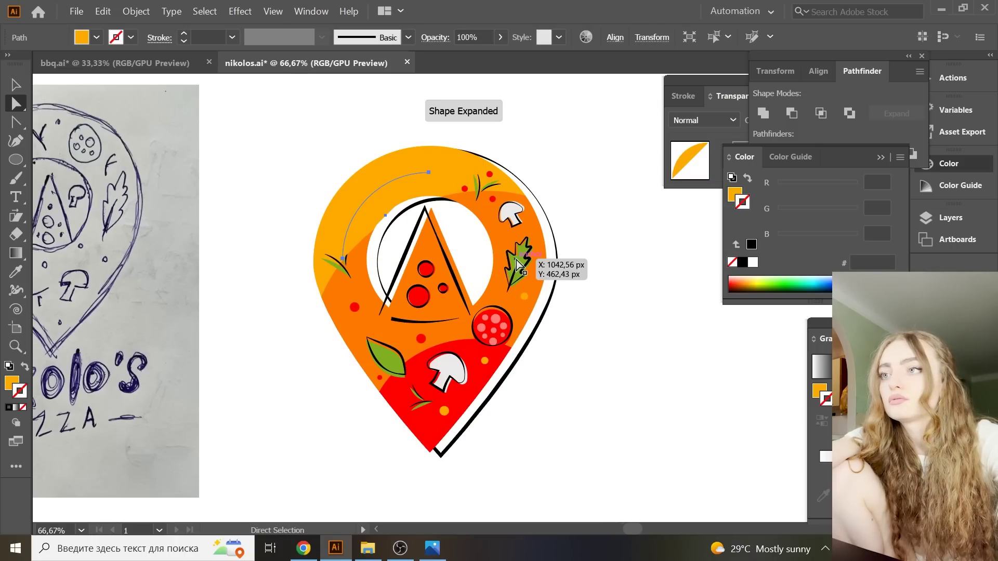
{"action": "key", "text": "v"}
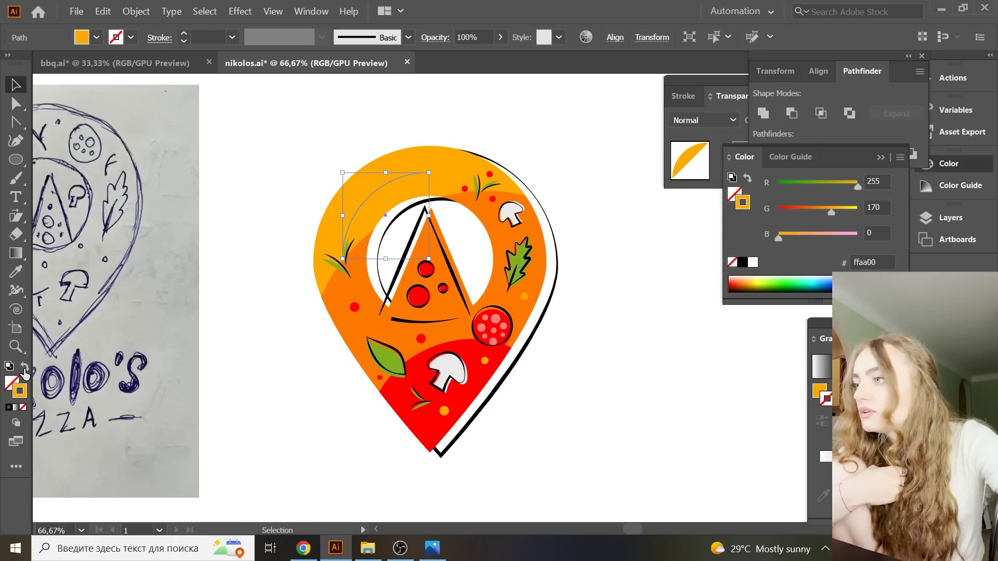
- Turn the arc into a white 3 pt stroke and move it onto the ring
{"action": "left_click", "coordinate": [25, 367]}
{"action": "double_click", "coordinate": [20, 391]}
{"action": "left_click", "coordinate": [600, 262]}
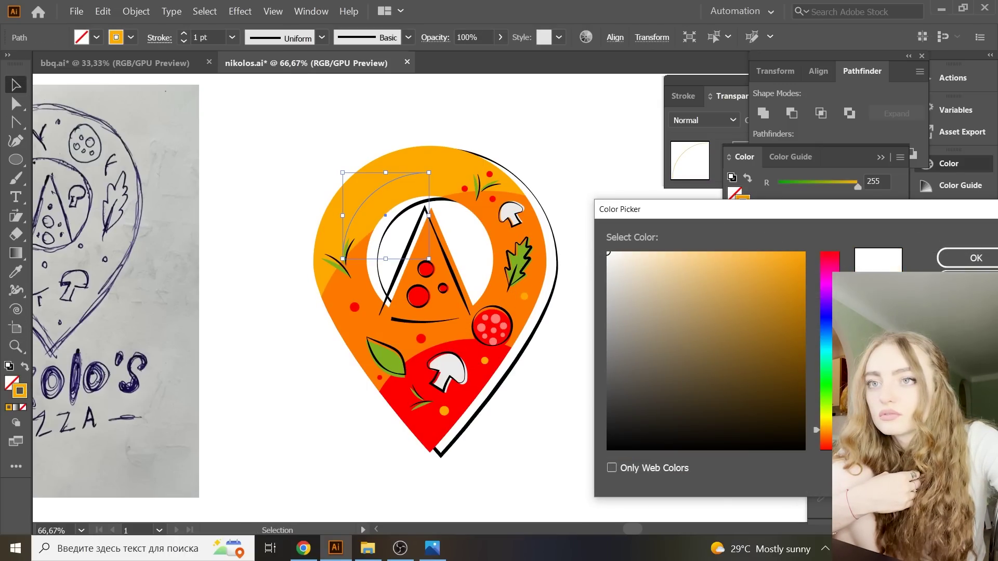
{"action": "left_click", "coordinate": [977, 258]}
{"action": "left_click", "coordinate": [232, 37]}
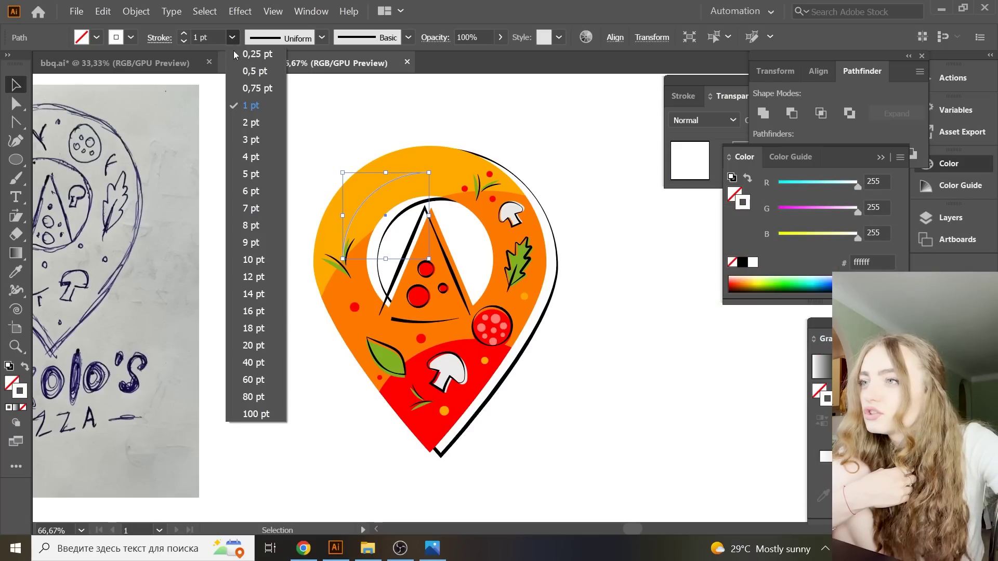
{"action": "left_click", "coordinate": [252, 139]}
{"action": "left_click", "coordinate": [350, 105]}
{"action": "mouse_move", "coordinate": [399, 175]}
{"action": "left_mouse_down"}
{"action": "mouse_move", "coordinate": [404, 161]}
{"action": "mouse_move", "coordinate": [456, 166]}
{"action": "mouse_move", "coordinate": [391, 172]}
{"action": "left_mouse_up"}
- Apply a tapered width profile to the arc and thicken it to 7 pt
{"action": "left_click", "coordinate": [322, 38]}
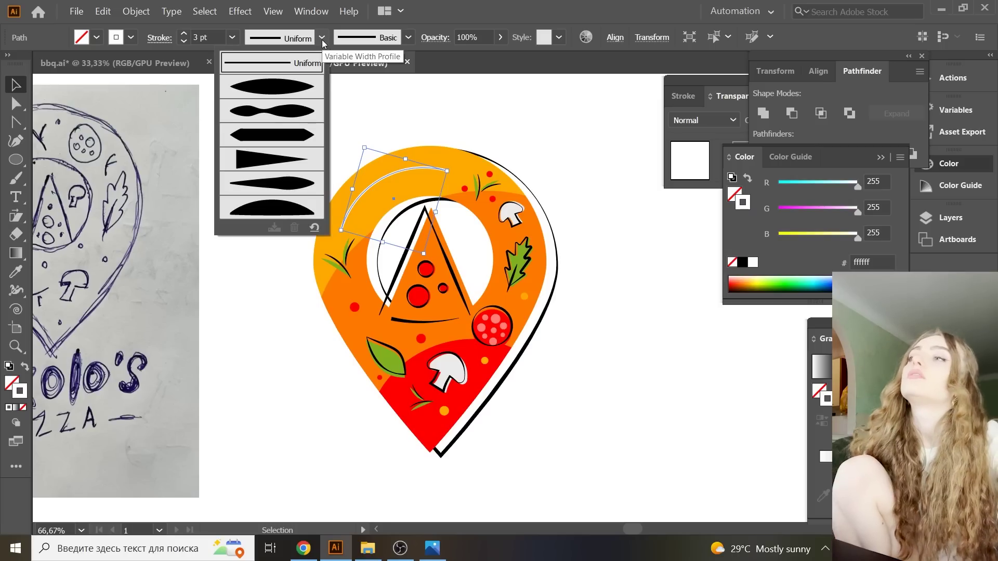
{"action": "left_click", "coordinate": [302, 168]}
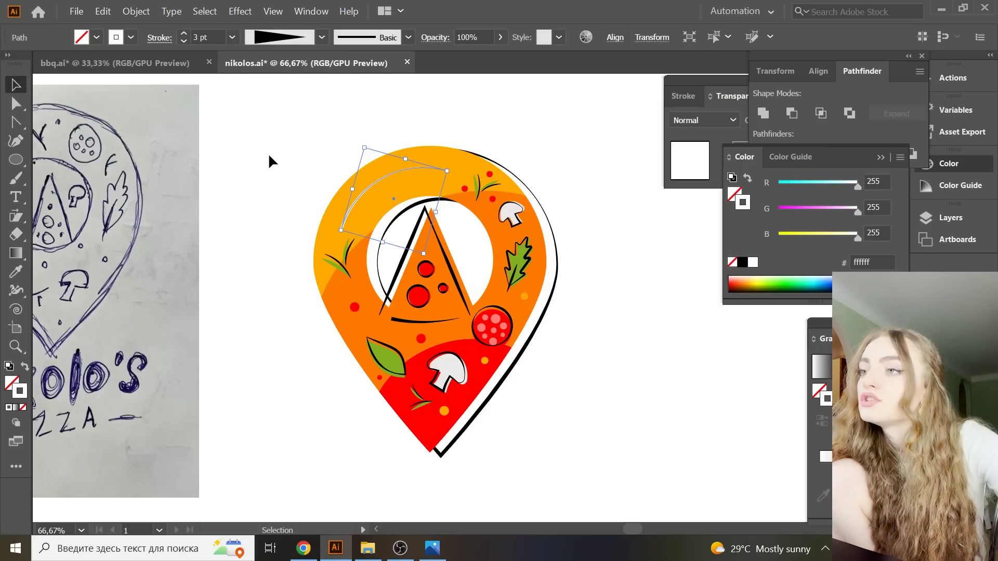
{"action": "left_click", "coordinate": [232, 37]}
{"action": "left_click", "coordinate": [258, 208]}
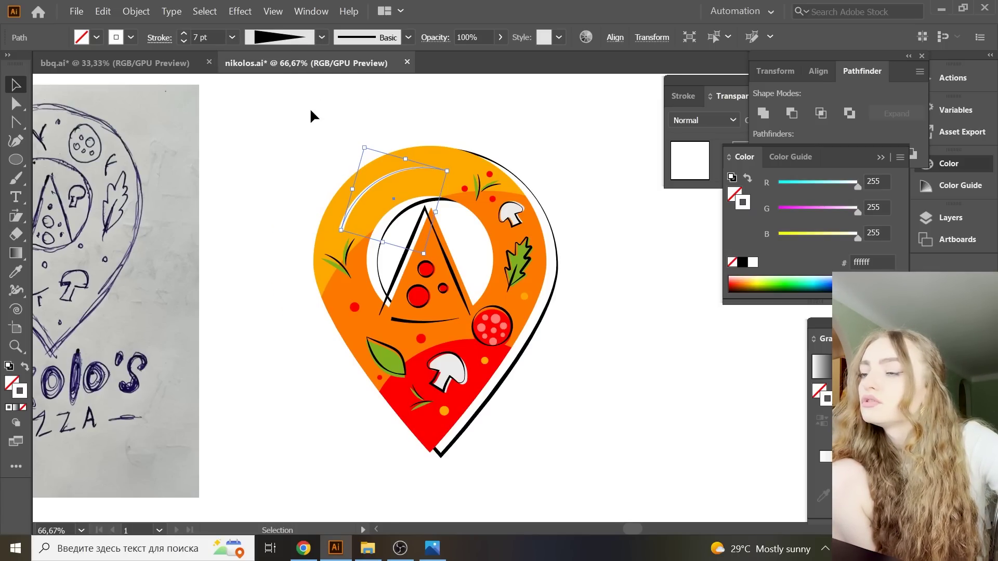
{"action": "left_click", "coordinate": [310, 108]}
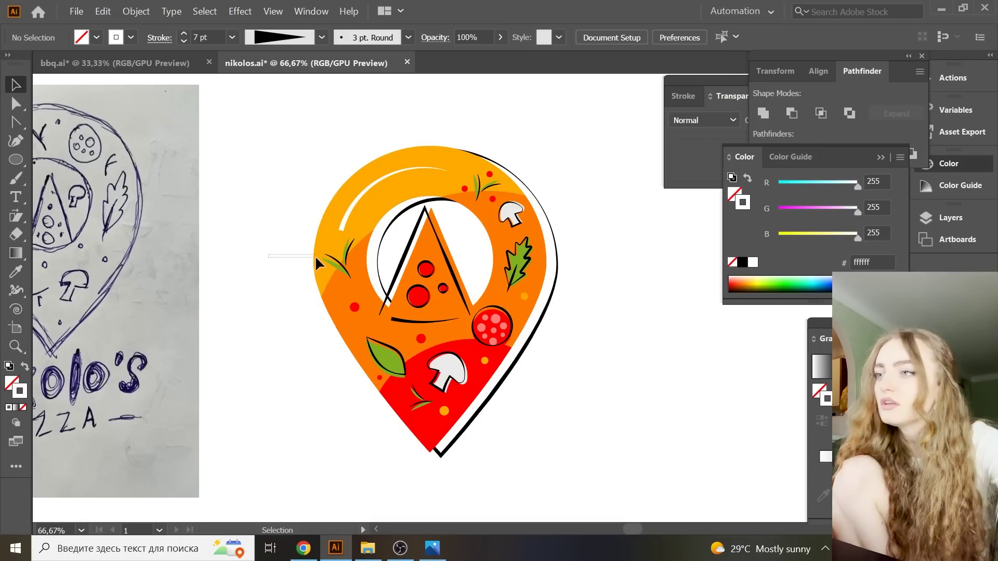
- Nudge the grass sprig, then enlarge and rotate the highlight arc to follow the ring
{"action": "left_click_drag", "start_coordinate": [333, 258], "coordinate": [273, 284]}
{"action": "left_click", "coordinate": [340, 263]}
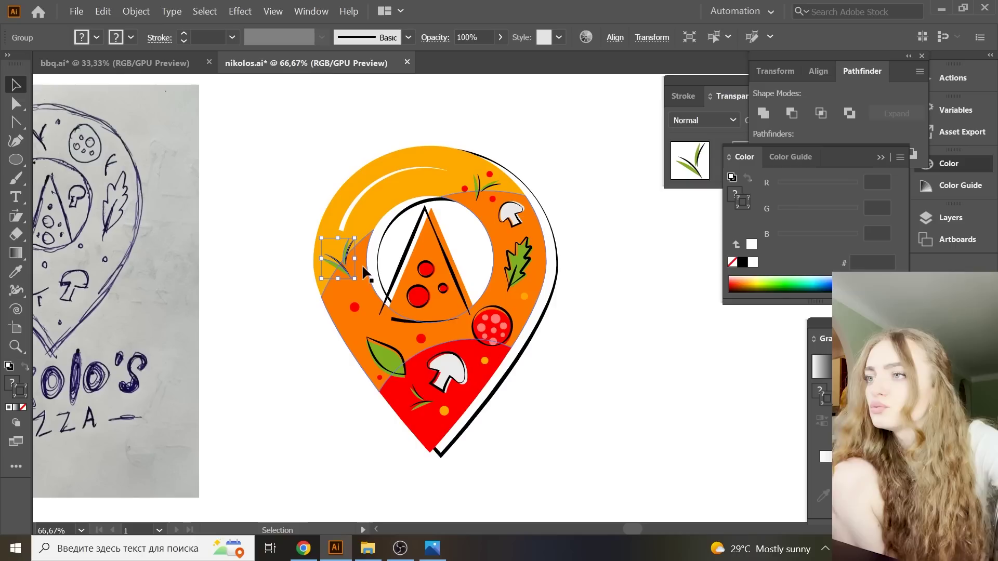
{"action": "left_click_drag", "start_coordinate": [347, 265], "coordinate": [354, 314]}
{"action": "left_click", "coordinate": [347, 219]}
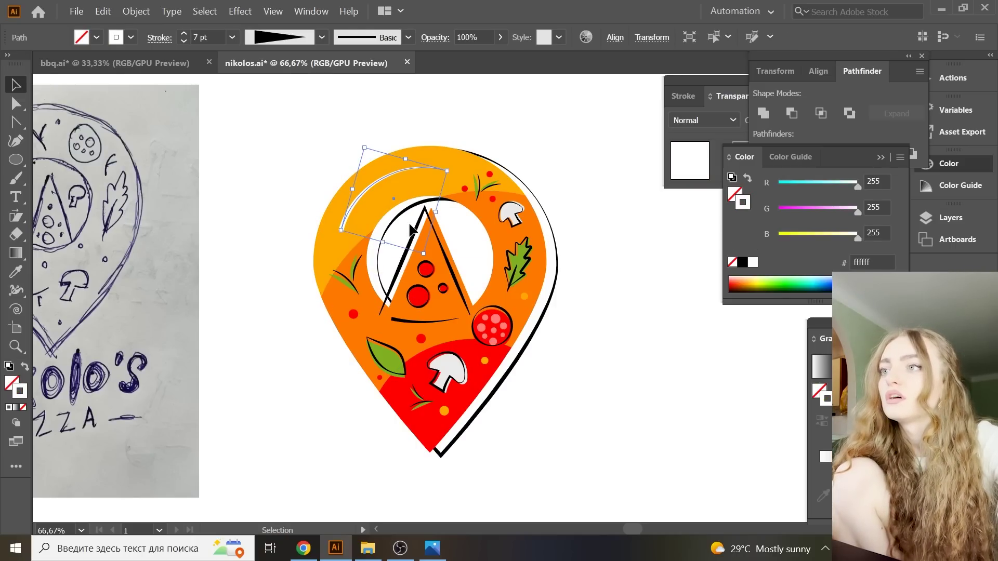
{"action": "left_click_drag", "start_coordinate": [423, 255], "coordinate": [434, 274]}
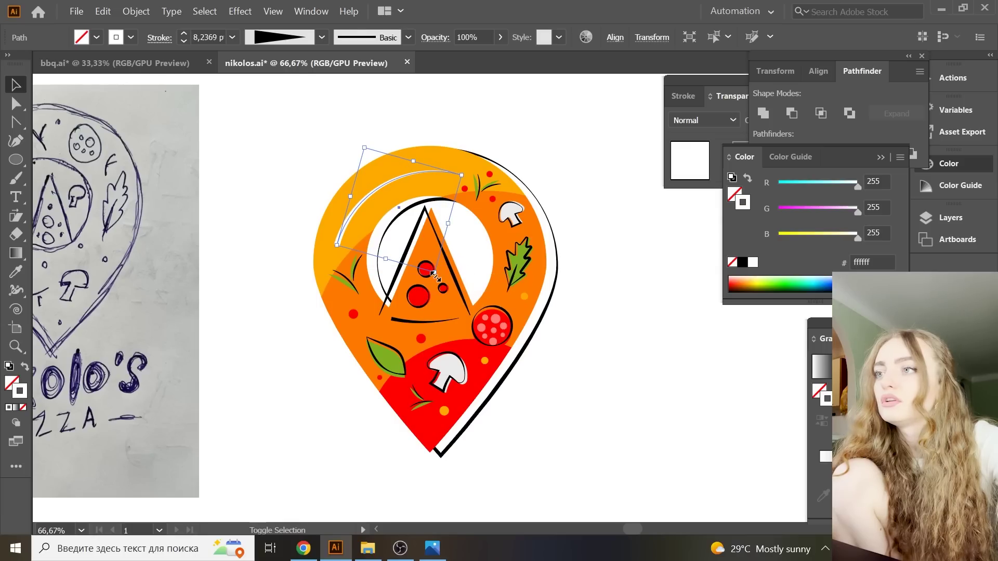
{"action": "left_click_drag", "start_coordinate": [466, 172], "coordinate": [494, 174]}
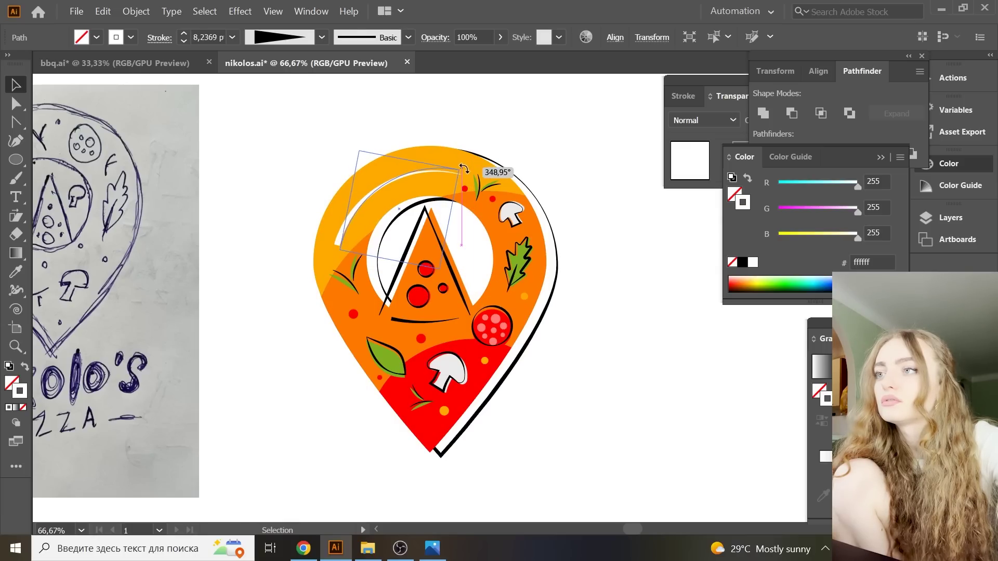
{"action": "left_click", "coordinate": [503, 149]}
{"action": "left_click_drag", "start_coordinate": [405, 174], "coordinate": [401, 170]}
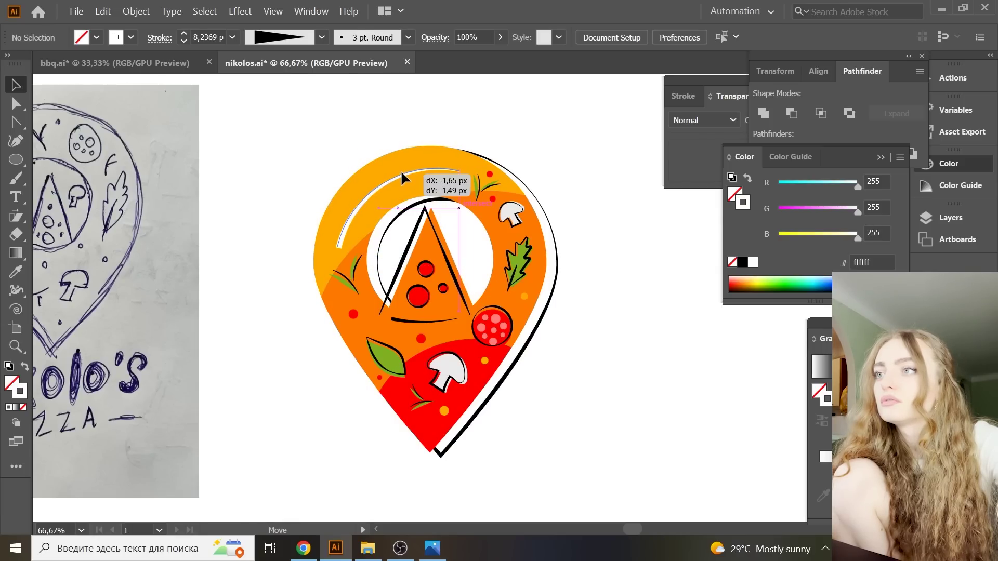
{"action": "left_click", "coordinate": [432, 133]}
- Save the document and zoom out then back in on the pin
{"action": "key", "text": "a"}
{"action": "key", "text": "v"}
{"action": "key", "text": "ctrl+s"}
{"action": "key", "text": "ctrl+minus"}
{"action": "key", "text": "ctrl+minus"}
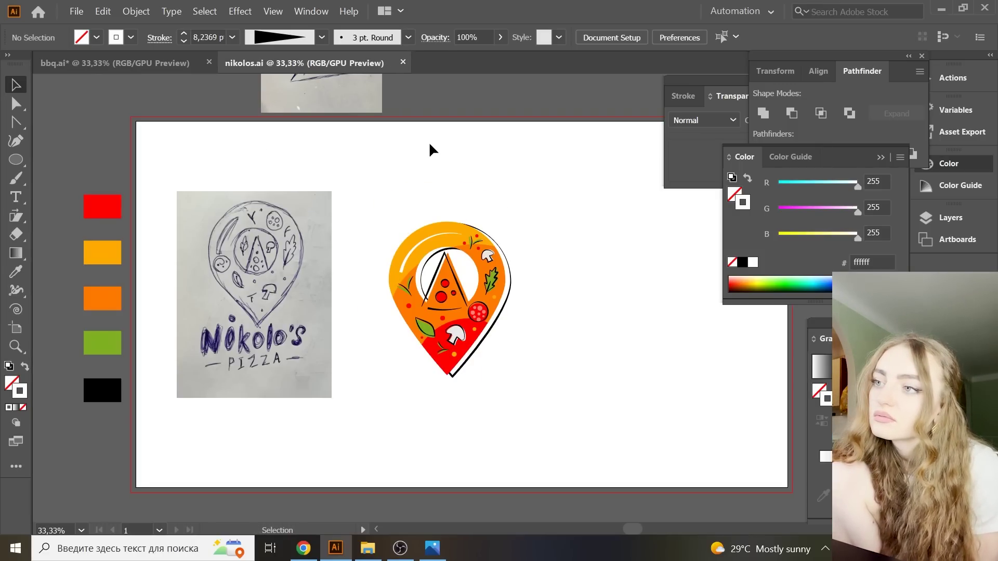
{"action": "key", "text": "ctrl+plus"}
- Shift the pizza slice right and place a smaller rotated copy of the oak leaf on it
{"action": "key", "text": "ctrl+plus"}
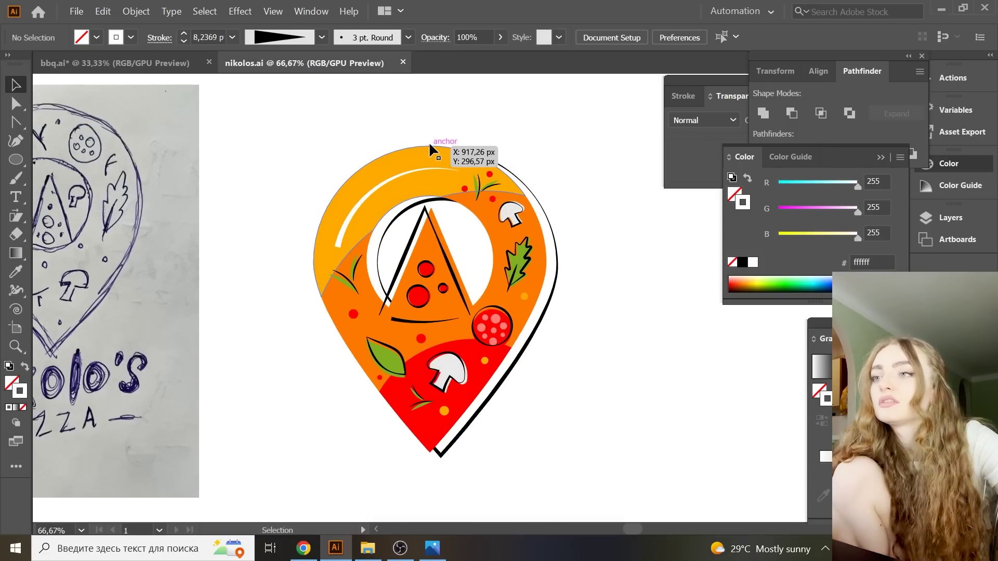
{"action": "key", "text": "ctrl+plus"}
{"action": "left_click_drag", "start_coordinate": [439, 300], "coordinate": [448, 307]}
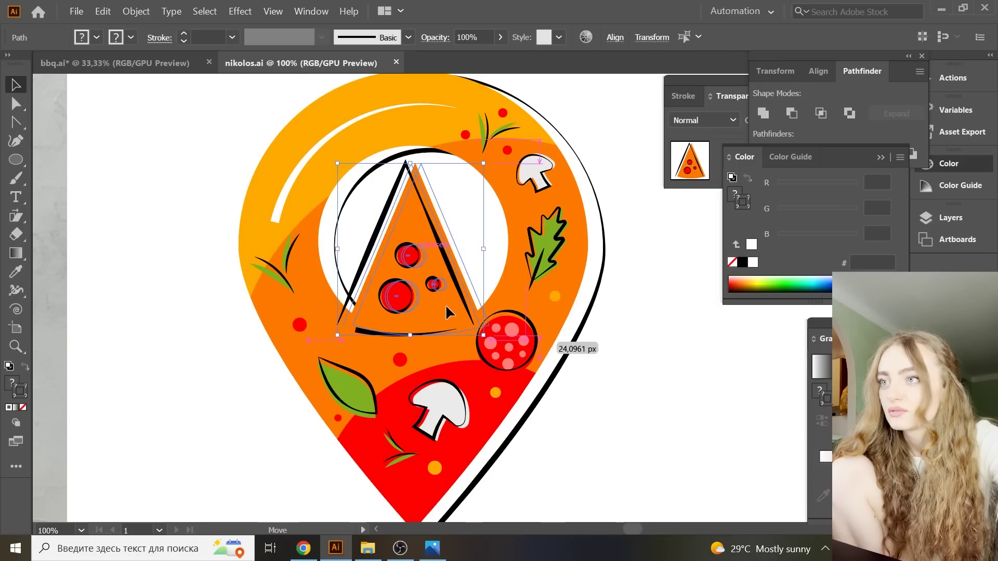
{"action": "left_click", "coordinate": [651, 326]}
{"action": "left_click_drag", "start_coordinate": [650, 326], "coordinate": [561, 234]}
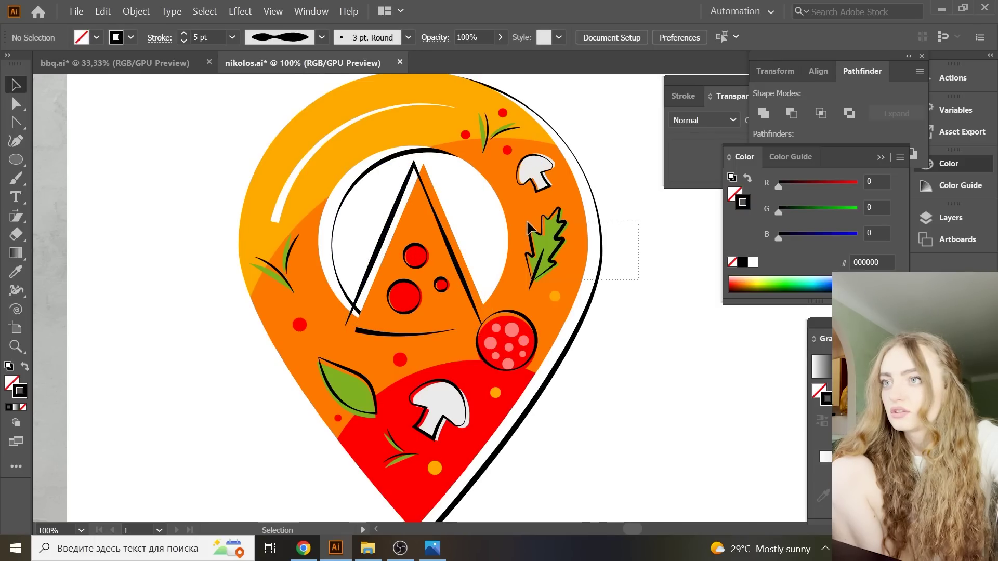
{"action": "left_click", "coordinate": [565, 233]}
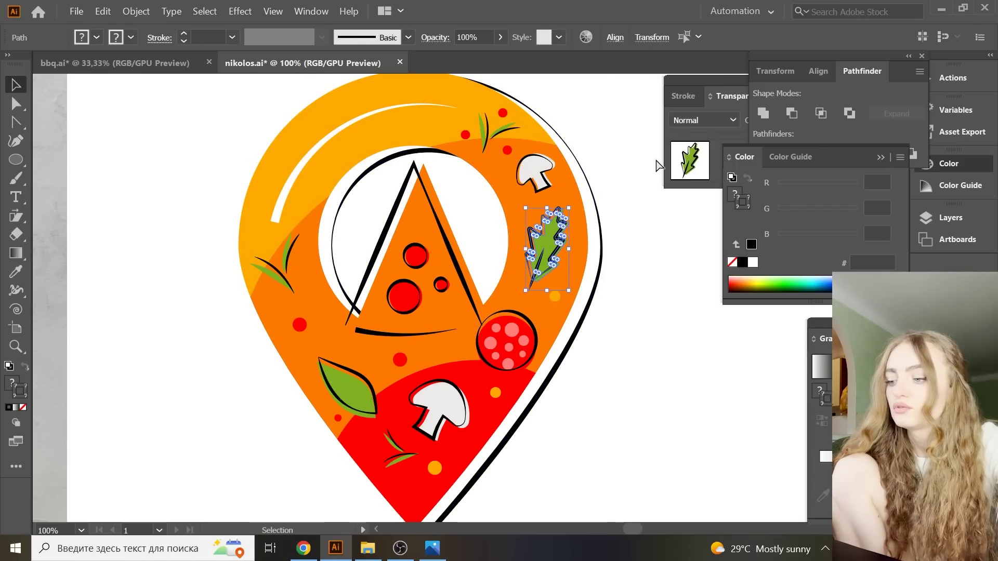
{"action": "mouse_move", "coordinate": [545, 244]}
{"action": "left_mouse_down"}
{"action": "mouse_move", "coordinate": [460, 293]}
{"action": "mouse_move", "coordinate": [479, 297]}
{"action": "left_mouse_up"}
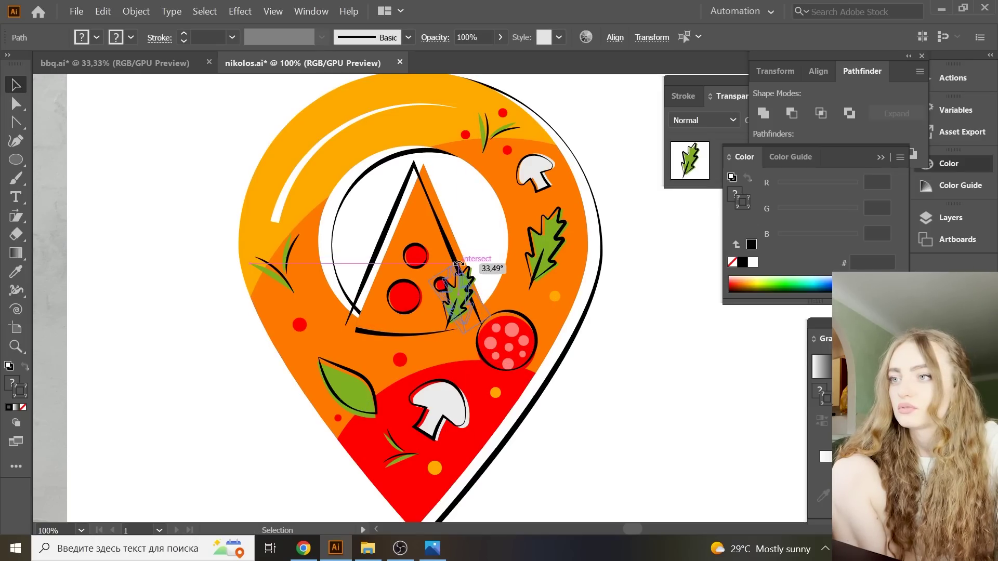
{"action": "mouse_move", "coordinate": [474, 259]}
{"action": "left_mouse_down"}
{"action": "mouse_move", "coordinate": [471, 270]}
{"action": "mouse_move", "coordinate": [366, 223]}
{"action": "left_mouse_up"}
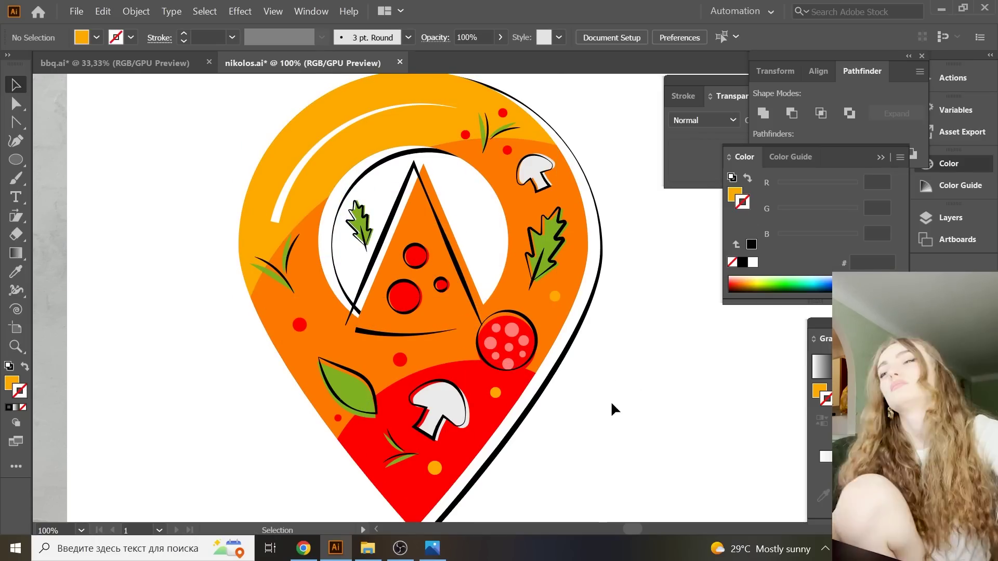
- Rotate the grass blade beside the slice, zoom out, and save the logo
{"action": "scroll", "coordinate": [635, 408], "scroll_direction": "up", "scroll_amount": 1}
{"action": "mouse_move", "coordinate": [337, 272]}
{"action": "left_mouse_down"}
{"action": "mouse_move", "coordinate": [464, 302]}
{"action": "mouse_move", "coordinate": [450, 244]}
{"action": "left_mouse_up"}
{"action": "key", "text": "ctrl+equal"}
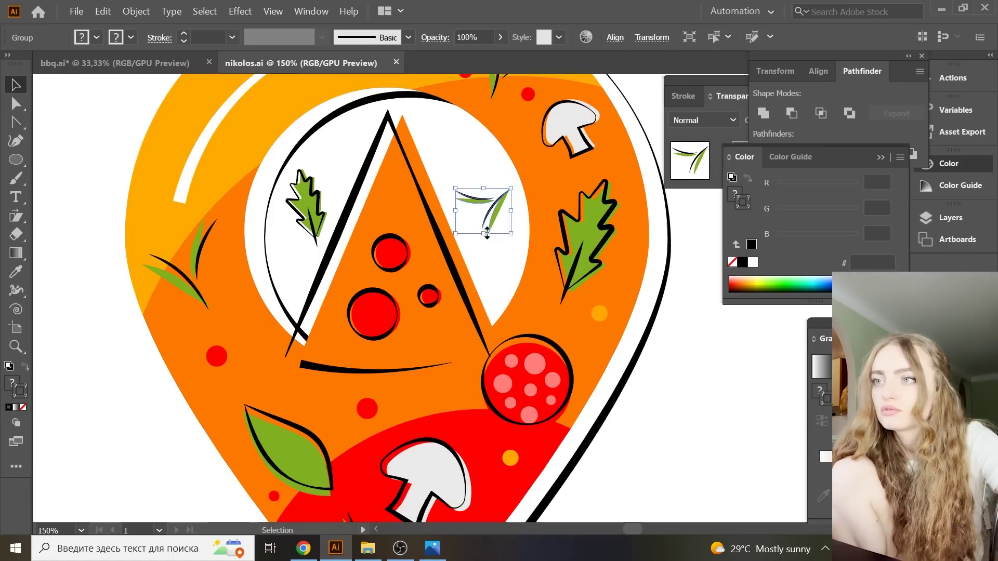
{"action": "key", "text": "ctrl+shift+a"}
{"action": "key", "text": "ctrl+minus"}
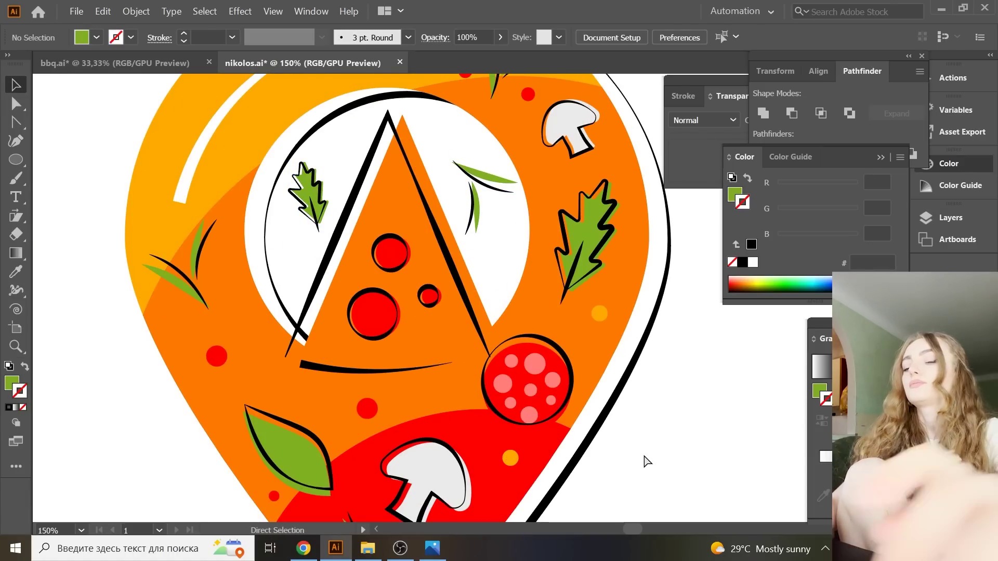
{"action": "key", "text": "ctrl+minus"}
{"action": "key", "text": "ctrl+s"}
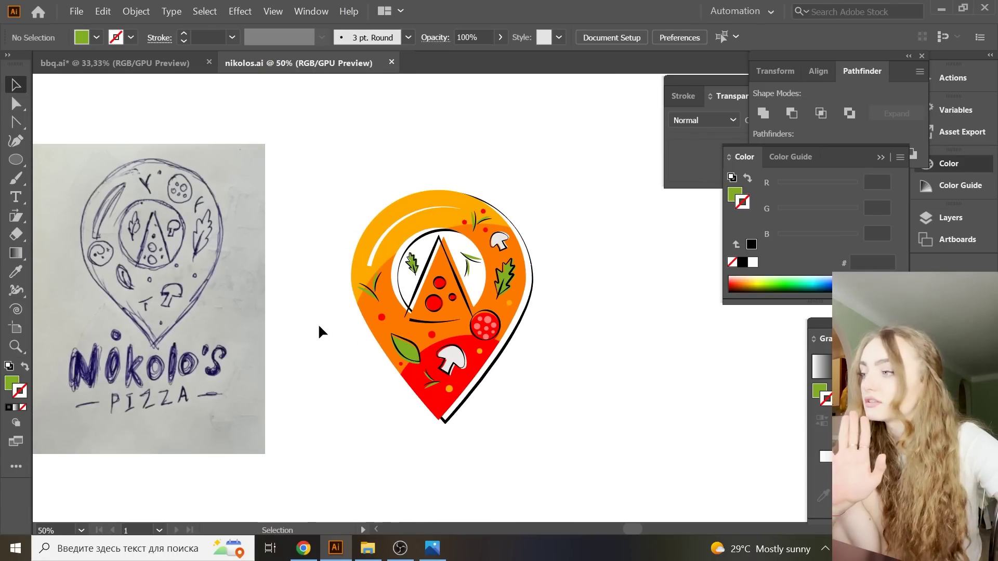
{"action": "scroll", "coordinate": [319, 329], "scroll_direction": "down", "scroll_amount": 1}
- Type 'Nikolo's' below the pizza pin and enlarge the text
{"action": "key", "text": "t"}
{"action": "left_click", "coordinate": [348, 475]}
{"action": "type", "text": "Nikolo'"}
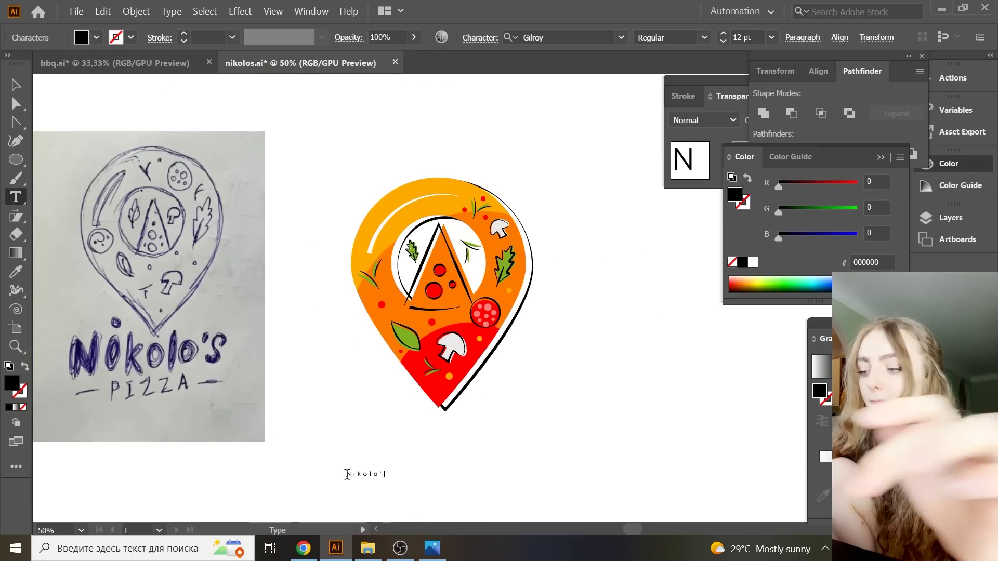
{"action": "type", "text": "s"}
{"action": "key", "text": "Escape"}
{"action": "mouse_move", "coordinate": [366, 469]}
{"action": "left_mouse_down"}
{"action": "mouse_move", "coordinate": [392, 423]}
{"action": "mouse_move", "coordinate": [392, 477]}
{"action": "left_mouse_up"}
- Set the wordmark's tracking to 0 and font to VAG World Bold, then scale it up
{"action": "left_click", "coordinate": [492, 37]}
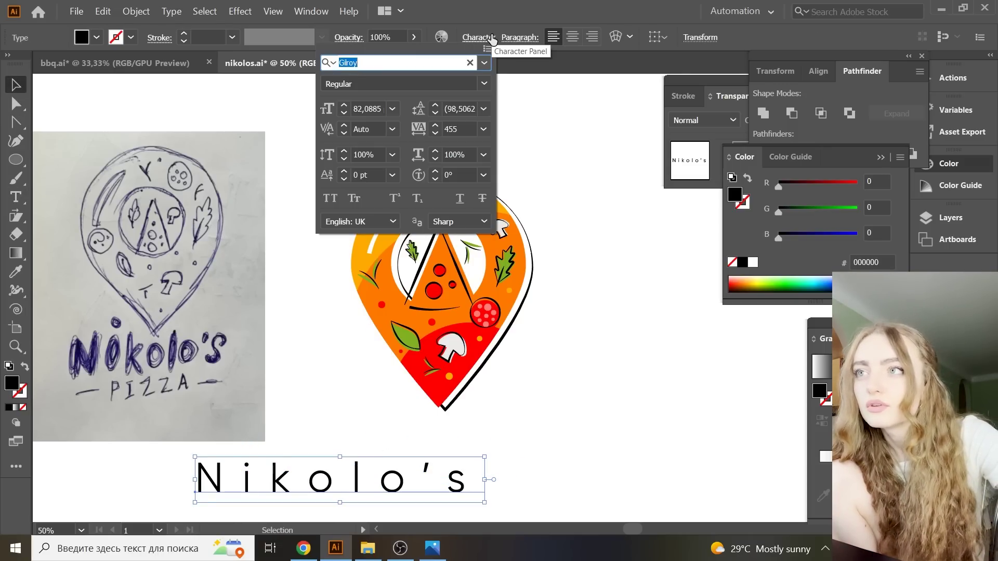
{"action": "left_click", "coordinate": [452, 129]}
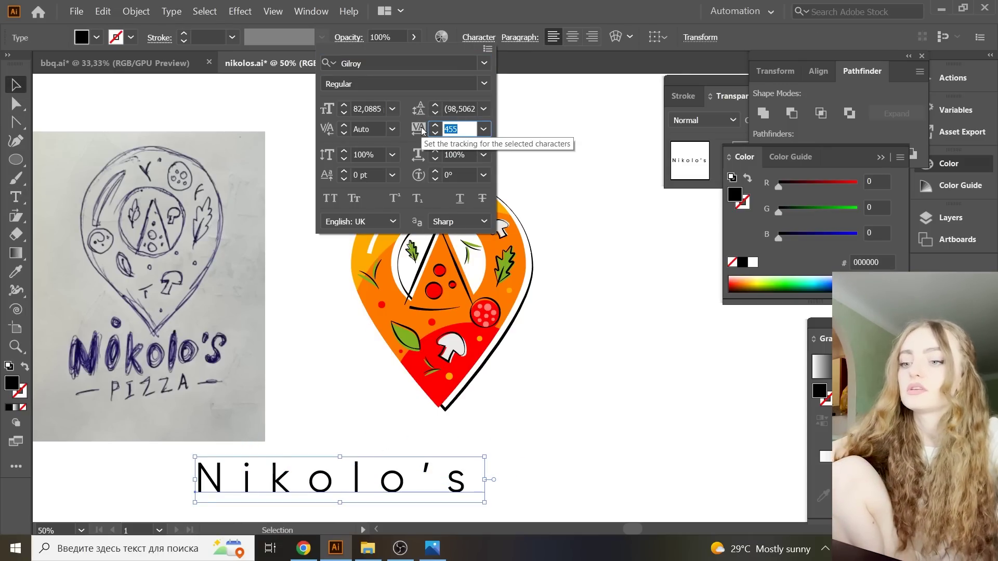
{"action": "type", "text": "0"}
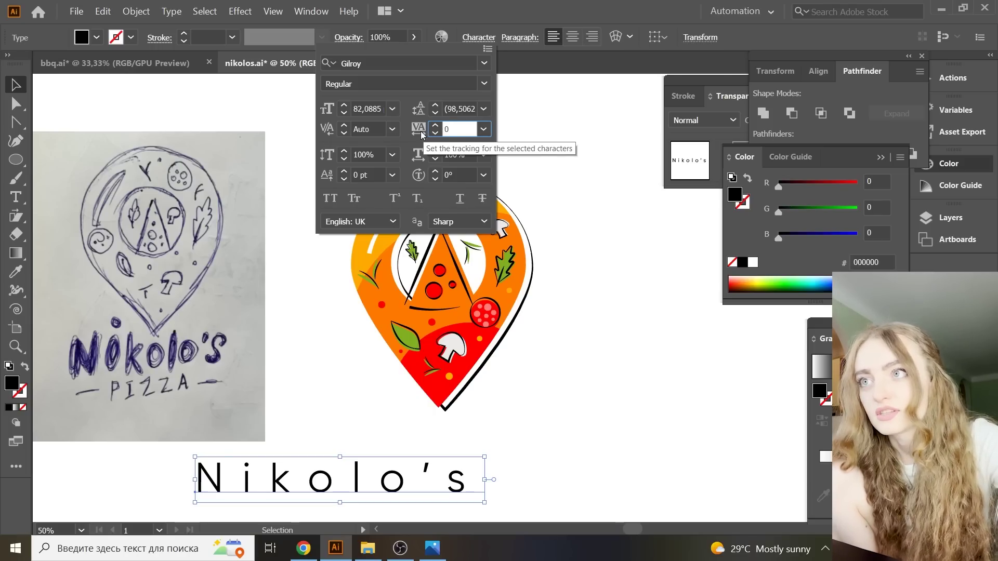
{"action": "key", "text": "Return"}
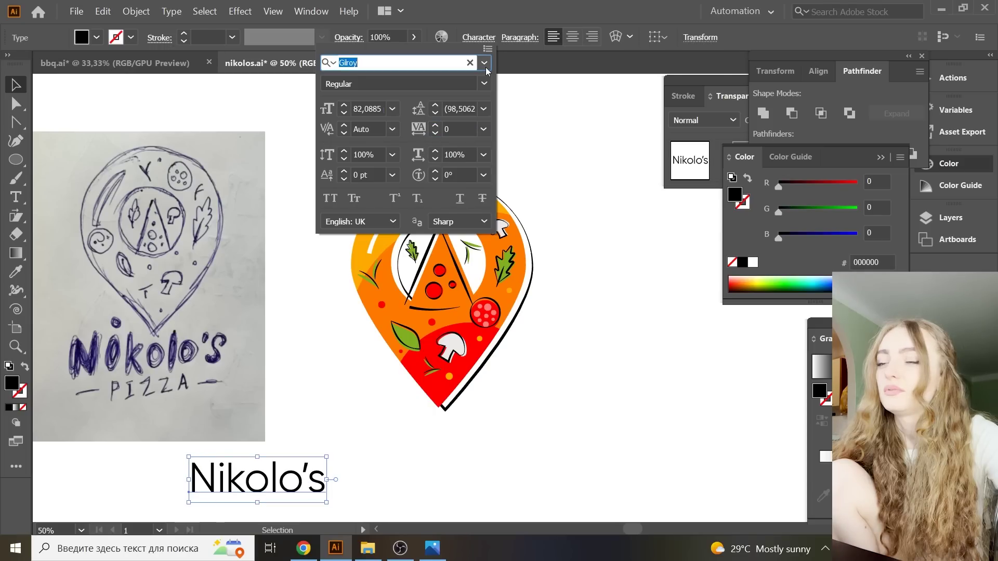
{"action": "left_click", "coordinate": [485, 67]}
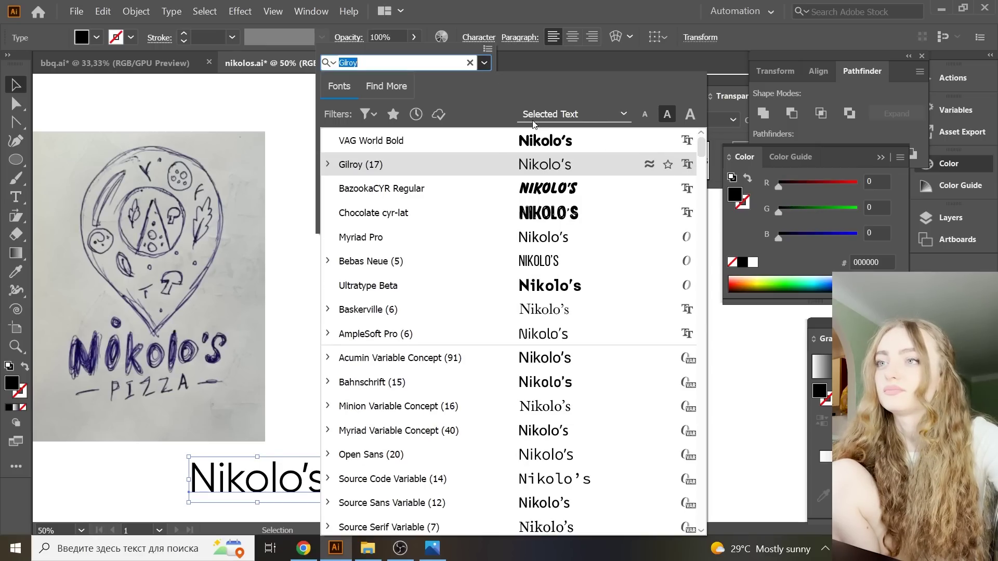
{"action": "left_click", "coordinate": [667, 145]}
{"action": "key", "text": "Escape"}
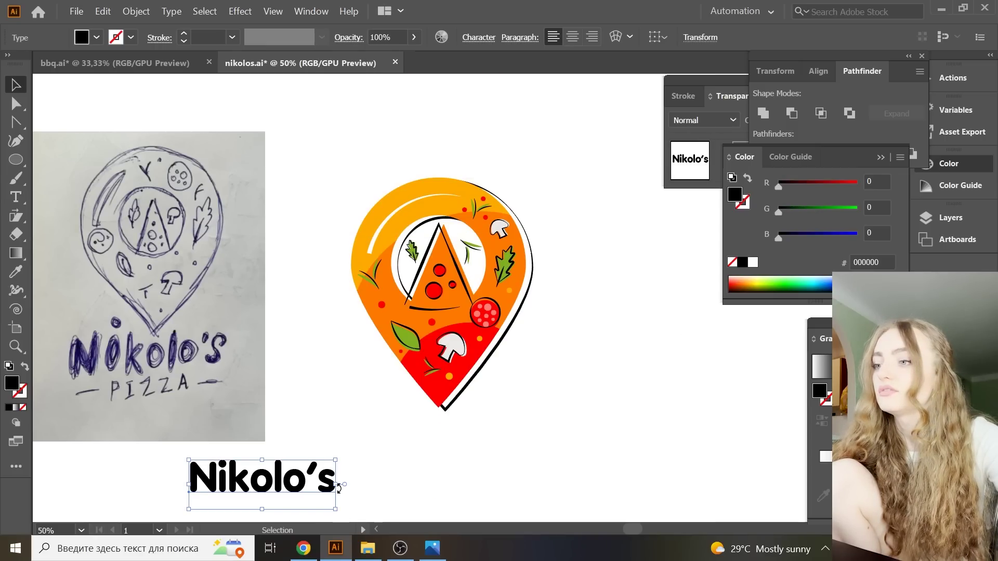
{"action": "left_click_drag", "start_coordinate": [335, 486], "coordinate": [412, 494]}
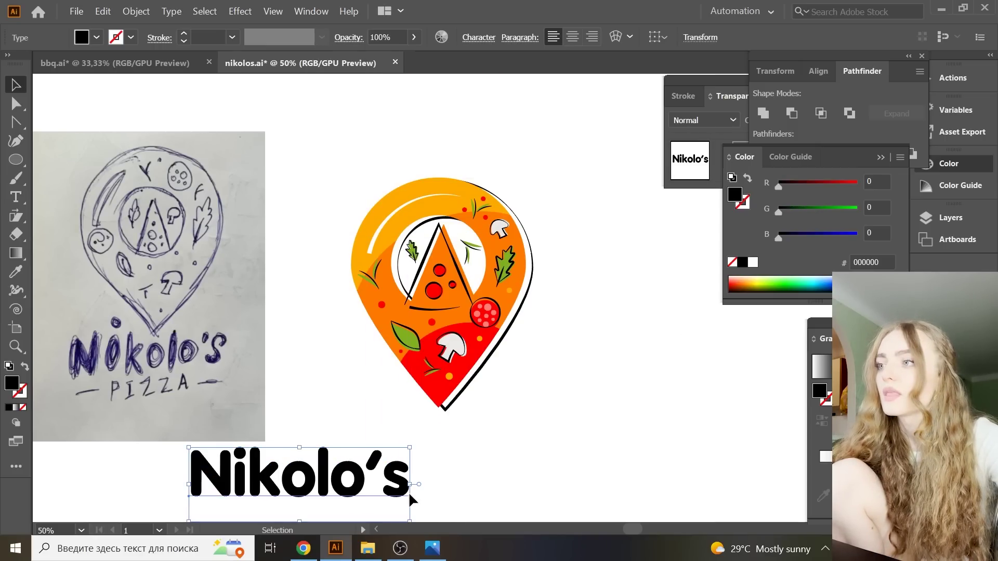
- Draw a flat oval in the pin's orange at 65% opacity and move it under the tip
{"action": "key", "text": "l"}
{"action": "left_click_drag", "start_coordinate": [373, 108], "coordinate": [429, 124]}
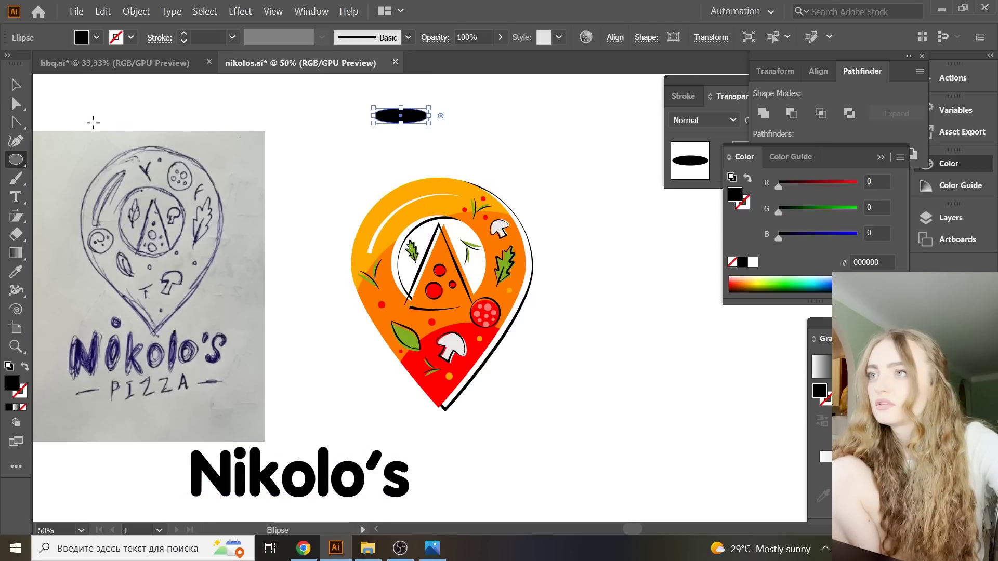
{"action": "key", "text": "i"}
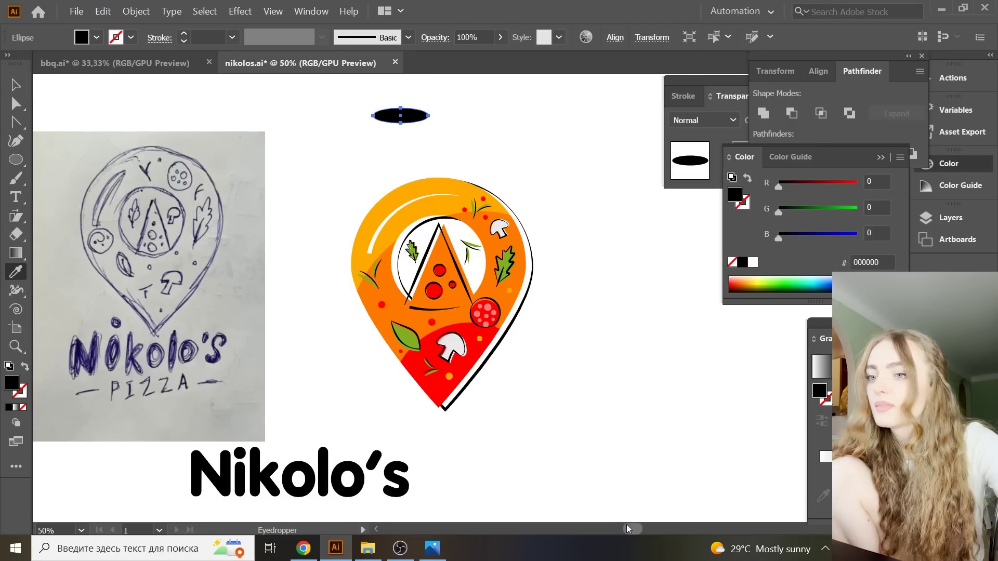
{"action": "left_click", "coordinate": [437, 194]}
{"action": "left_click", "coordinate": [13, 85]}
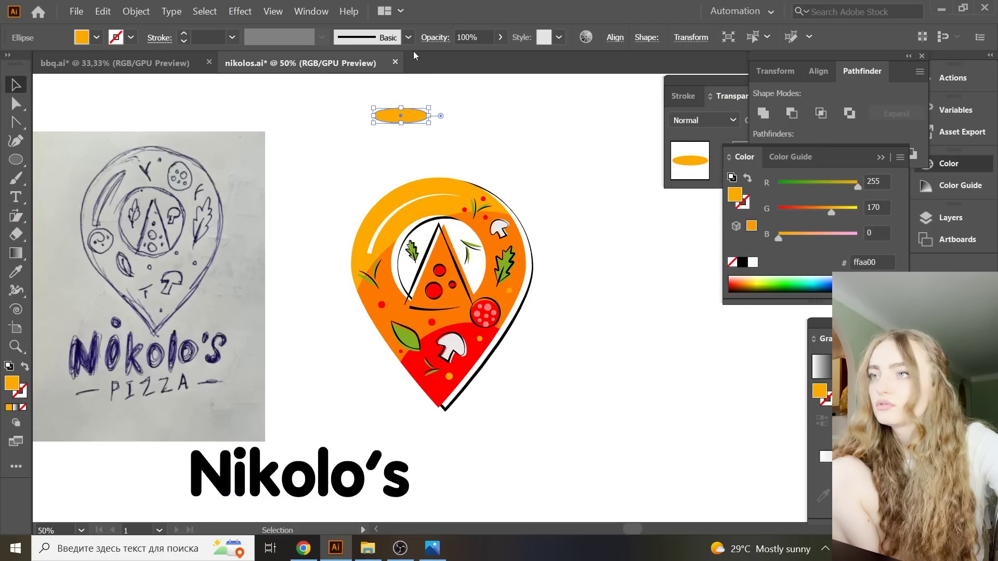
{"action": "left_click", "coordinate": [495, 37]}
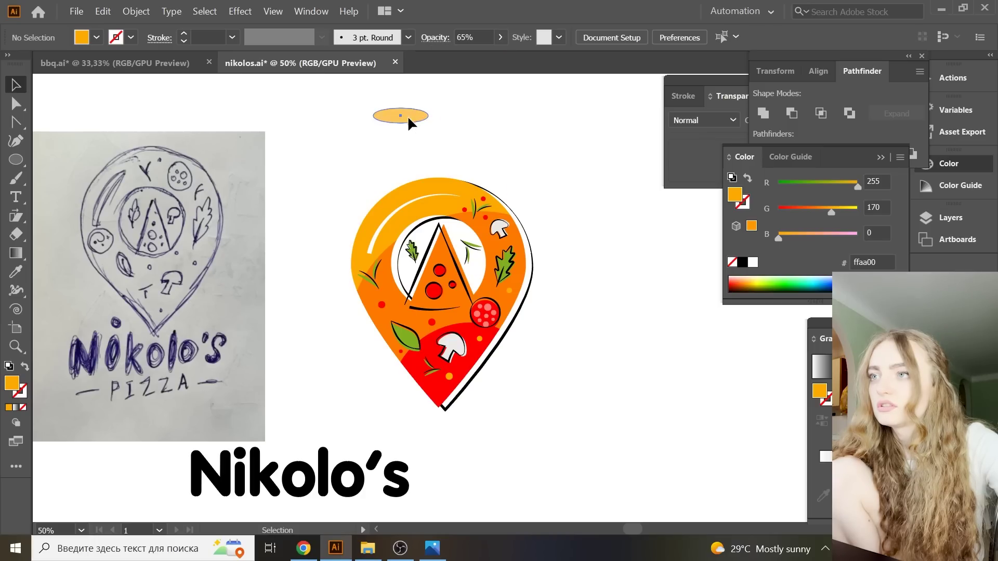
{"action": "left_click_drag", "start_coordinate": [407, 115], "coordinate": [452, 407]}
- Divide the pin's red lower shape with the oval, ungroup, and send the oval behind the pin
{"action": "left_click", "coordinate": [442, 401], "text": "ctrl"}
{"action": "scroll", "coordinate": [442, 431], "scroll_direction": "up", "scroll_amount": 2}
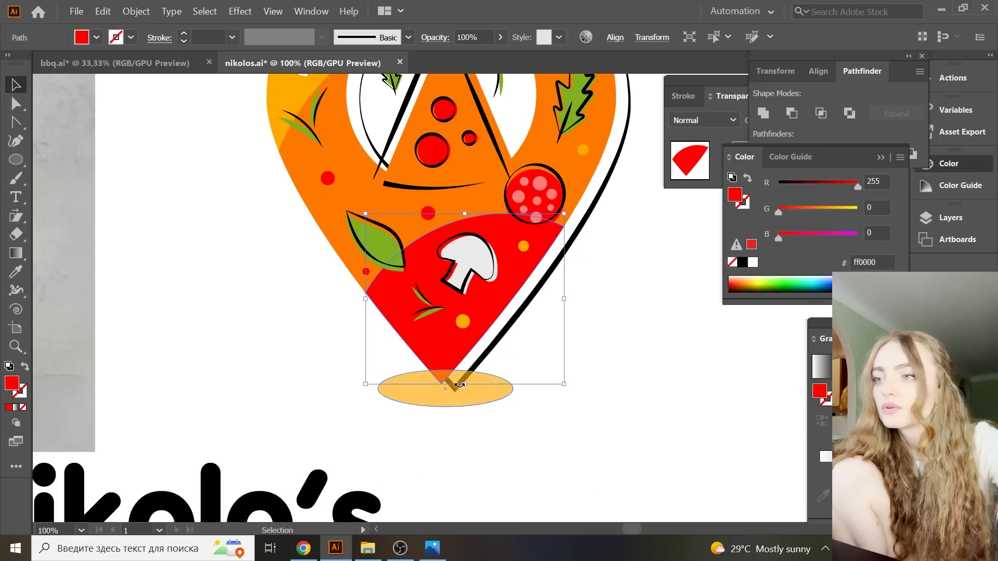
{"action": "left_click_drag", "start_coordinate": [464, 385], "coordinate": [468, 398]}
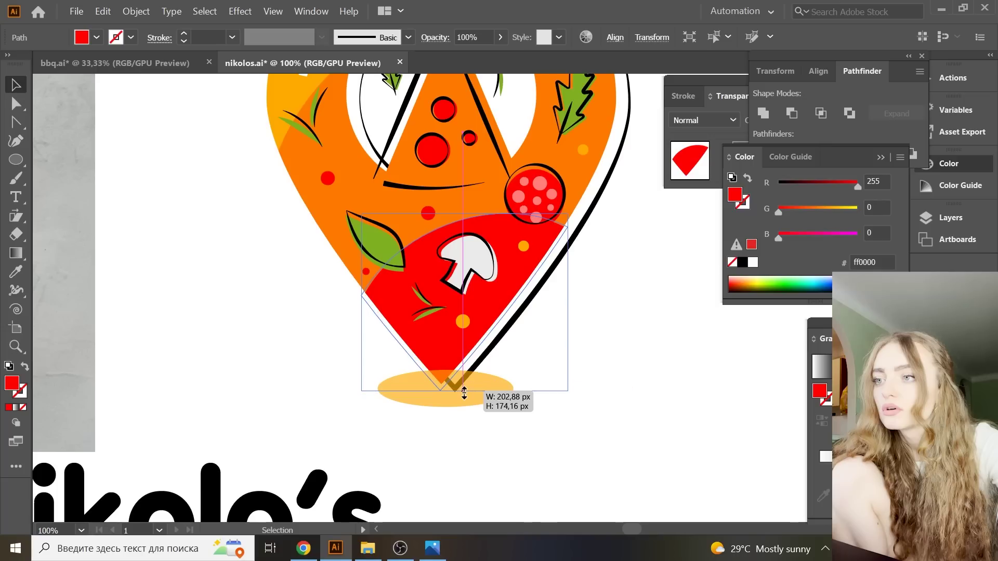
{"action": "left_click", "coordinate": [493, 385], "text": "shift"}
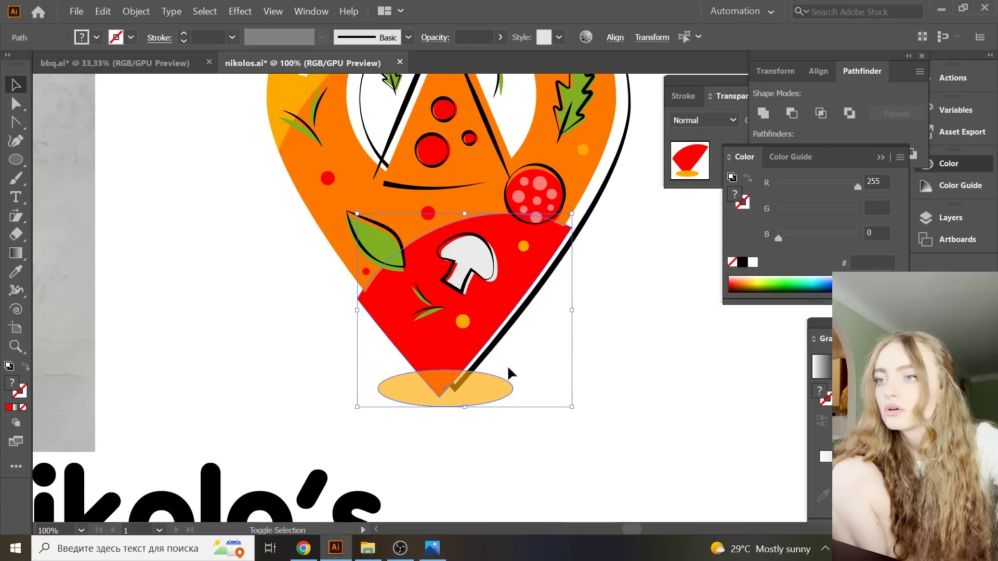
{"action": "left_click", "coordinate": [765, 153]}
{"action": "right_click", "coordinate": [581, 311]}
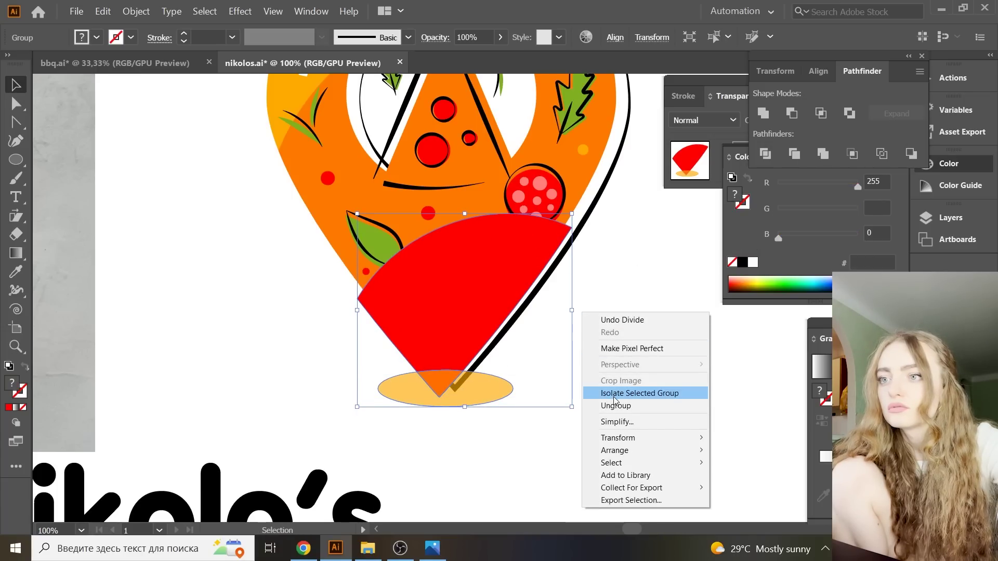
{"action": "left_click", "coordinate": [624, 405]}
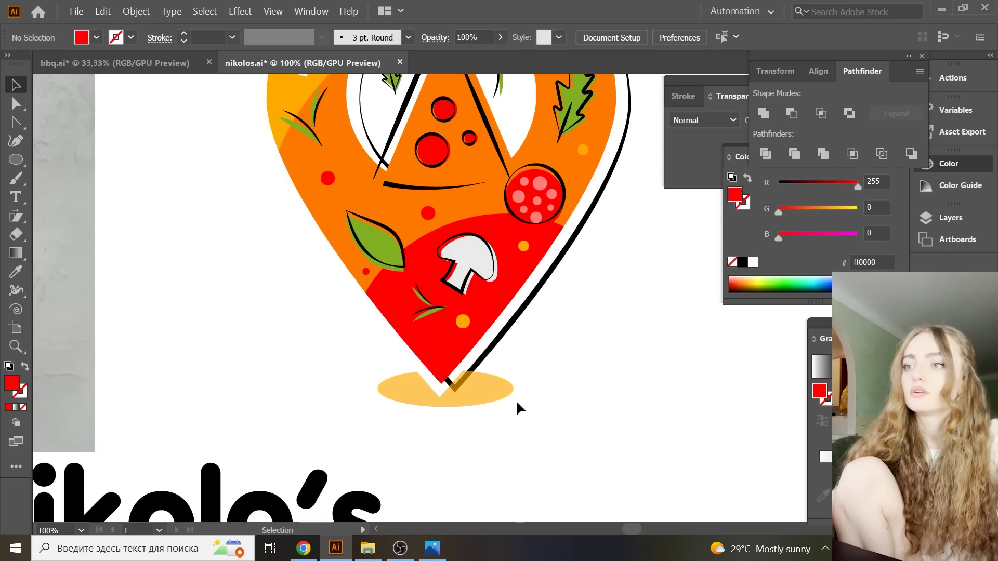
{"action": "left_click_drag", "start_coordinate": [493, 392], "coordinate": [491, 392]}
{"action": "right_click", "coordinate": [491, 395]}
{"action": "mouse_move", "coordinate": [524, 337]}
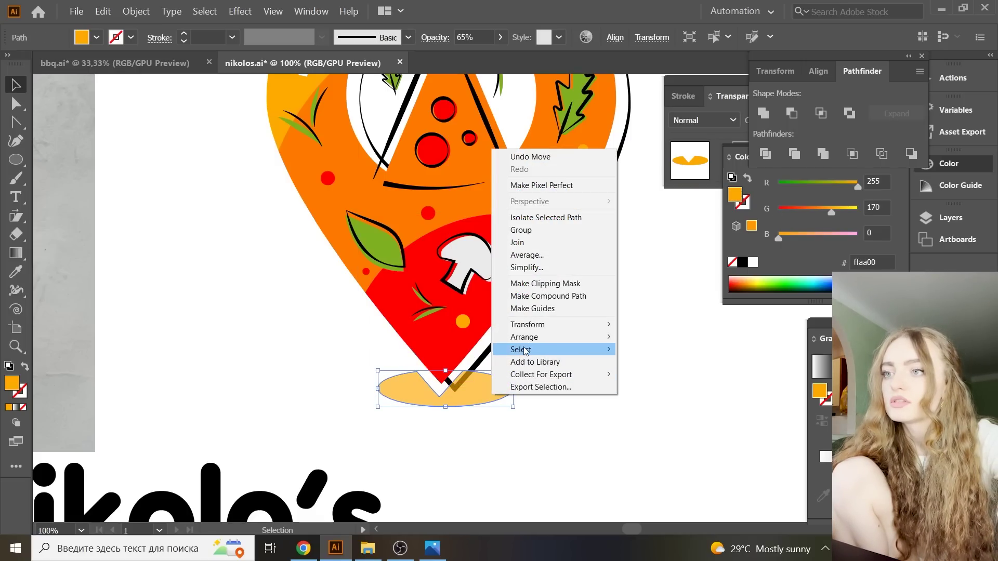
{"action": "left_click", "coordinate": [671, 374]}
{"action": "scroll", "coordinate": [679, 383], "scroll_direction": "up", "scroll_amount": 1}
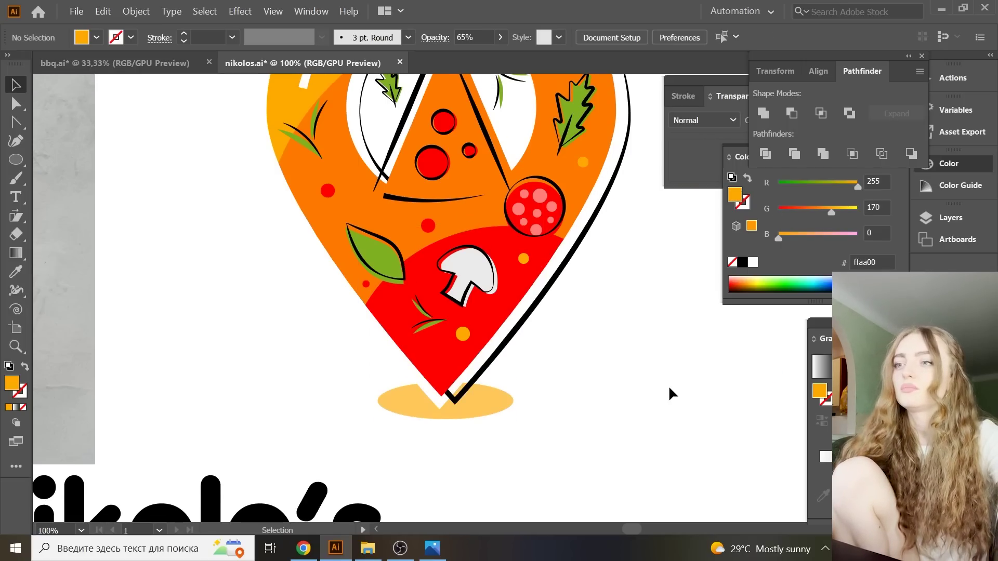
{"action": "key", "text": "ctrl+minus"}
{"action": "key", "text": "ctrl+minus"}
{"action": "key", "text": "ctrl+minus"}
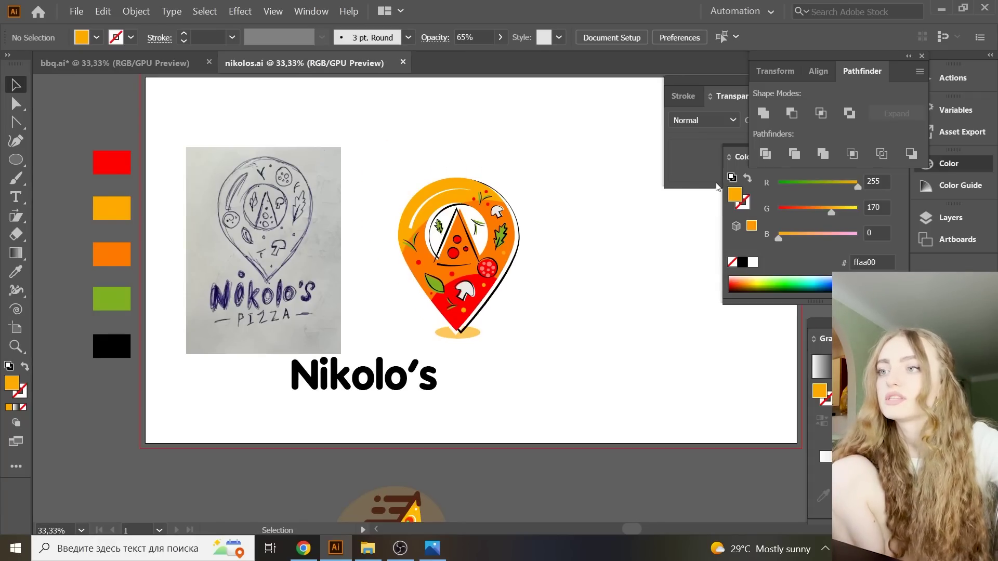
- Move and resize the Nikolo's wordmark so it sits centred under the pin
{"action": "mouse_move", "coordinate": [427, 390]}
{"action": "left_mouse_down"}
{"action": "mouse_move", "coordinate": [525, 401]}
{"action": "mouse_move", "coordinate": [512, 375]}
{"action": "left_mouse_up"}
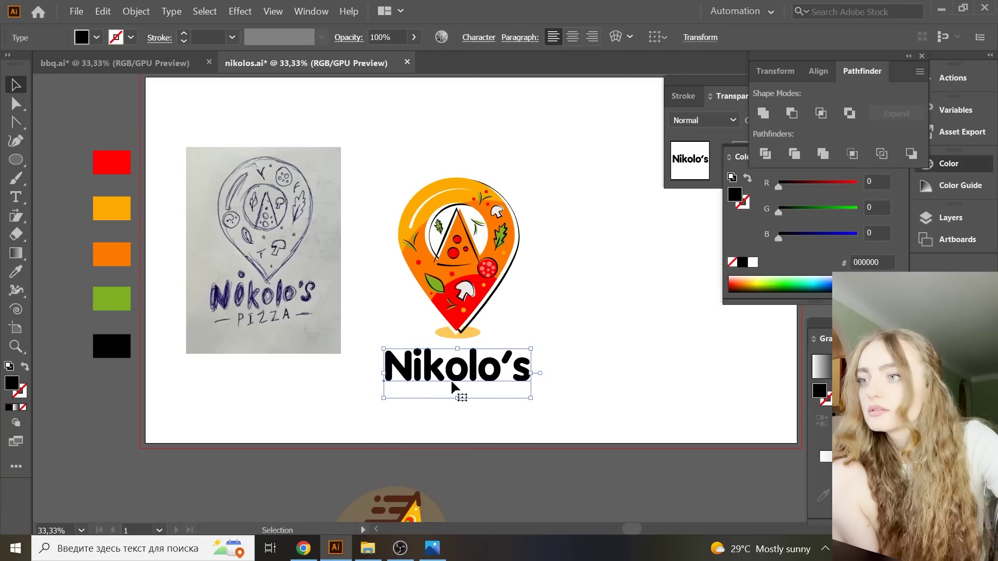
{"action": "left_click_drag", "start_coordinate": [460, 400], "coordinate": [461, 409]}
{"action": "left_click_drag", "start_coordinate": [480, 374], "coordinate": [480, 369]}
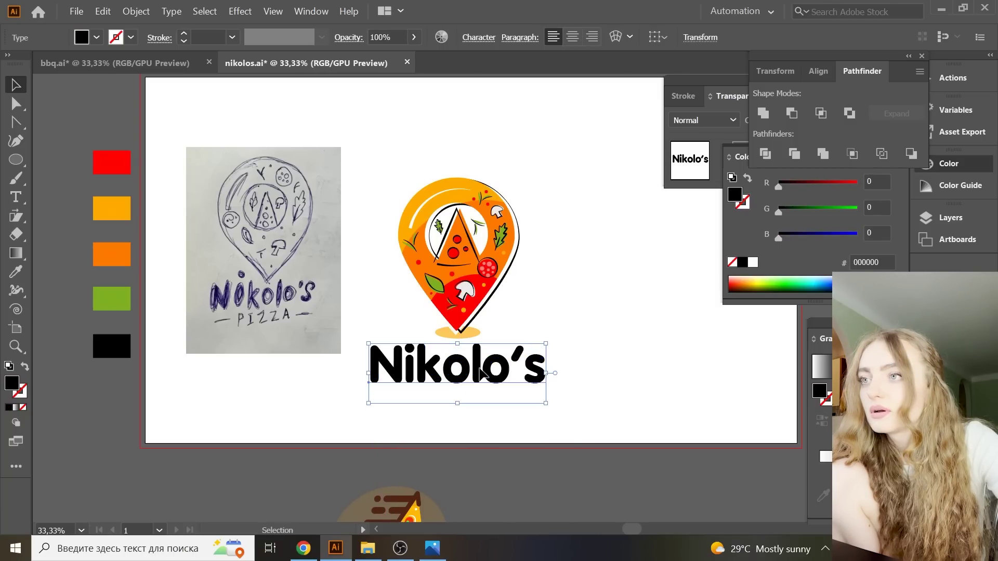
{"action": "left_click_drag", "start_coordinate": [462, 406], "coordinate": [461, 404]}
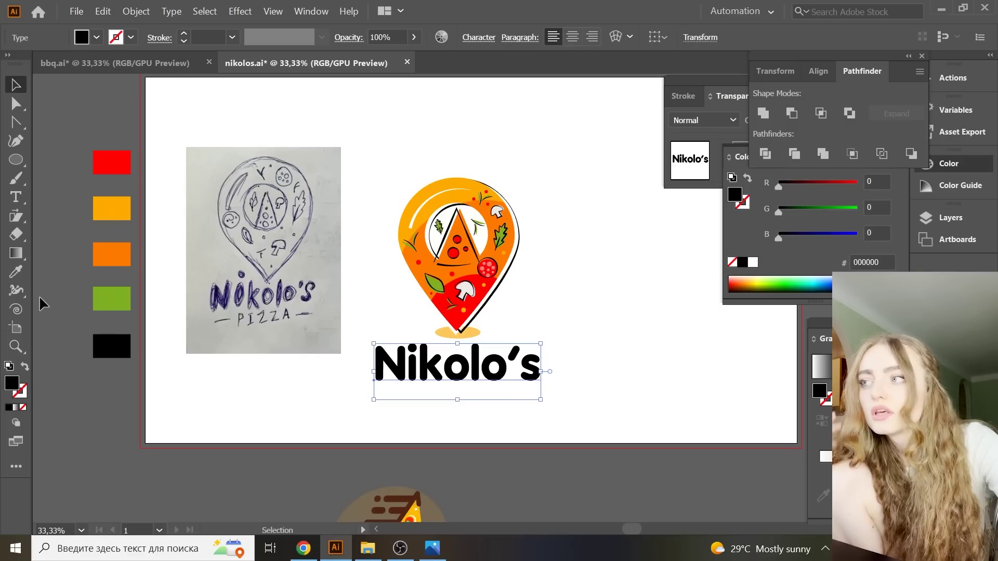
- Colour the wordmark with the red swatch and convert it to outlines
{"action": "left_click", "coordinate": [15, 273]}
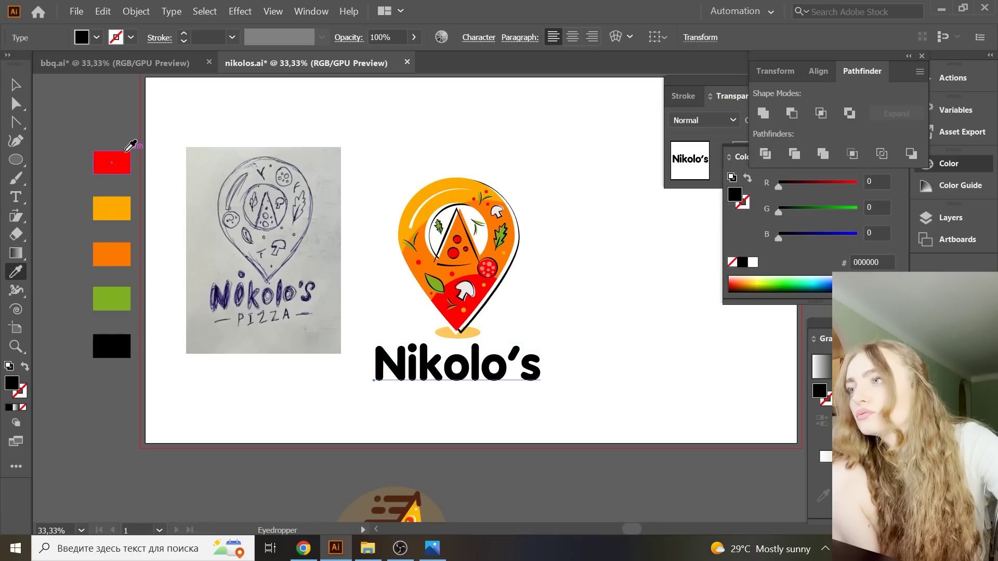
{"action": "left_click", "coordinate": [124, 166]}
{"action": "left_click", "coordinate": [17, 86]}
{"action": "left_click", "coordinate": [156, 171]}
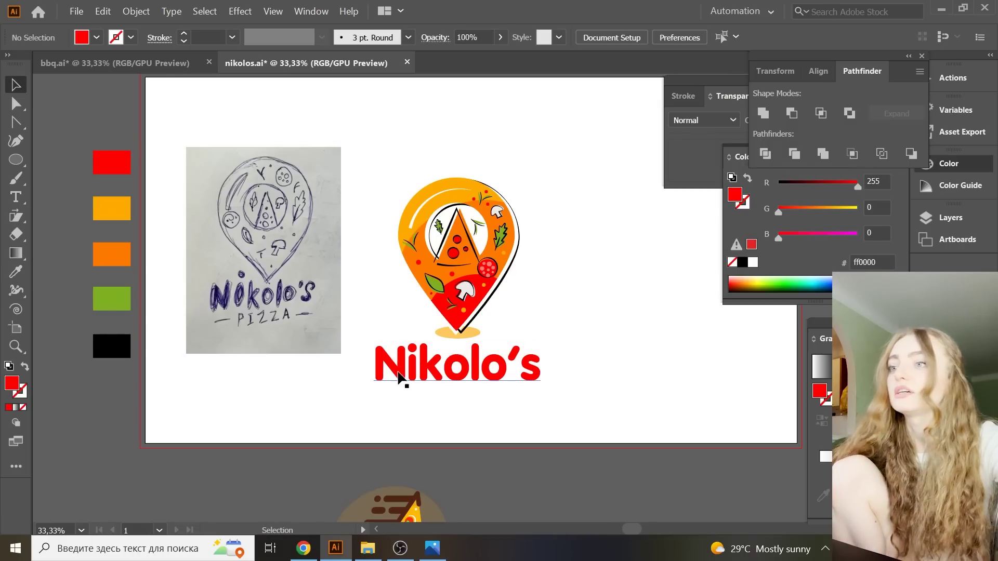
{"action": "left_click", "coordinate": [421, 371]}
{"action": "right_click", "coordinate": [422, 370]}
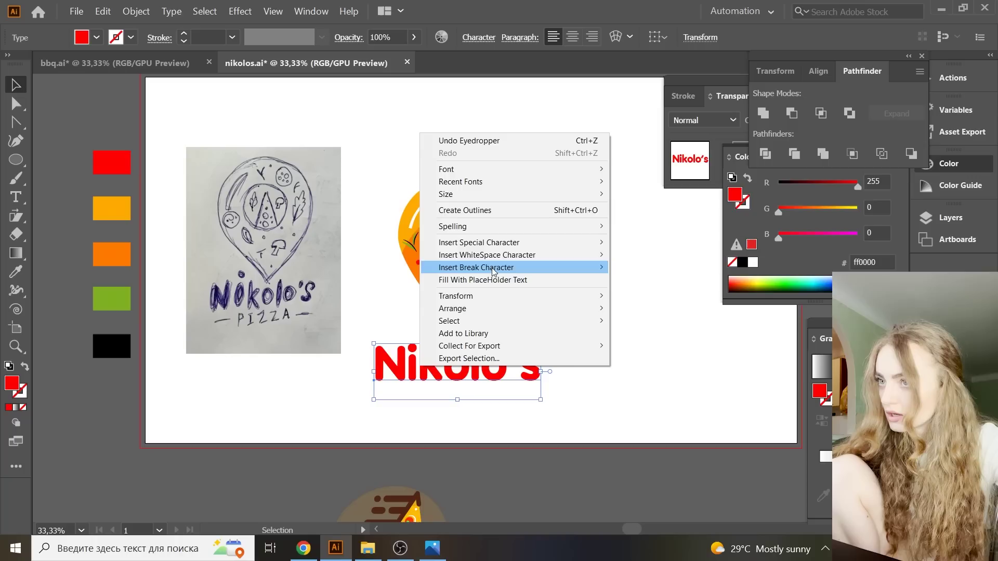
{"action": "left_click", "coordinate": [498, 210]}
{"action": "left_click_drag", "start_coordinate": [569, 408], "coordinate": [496, 370]}
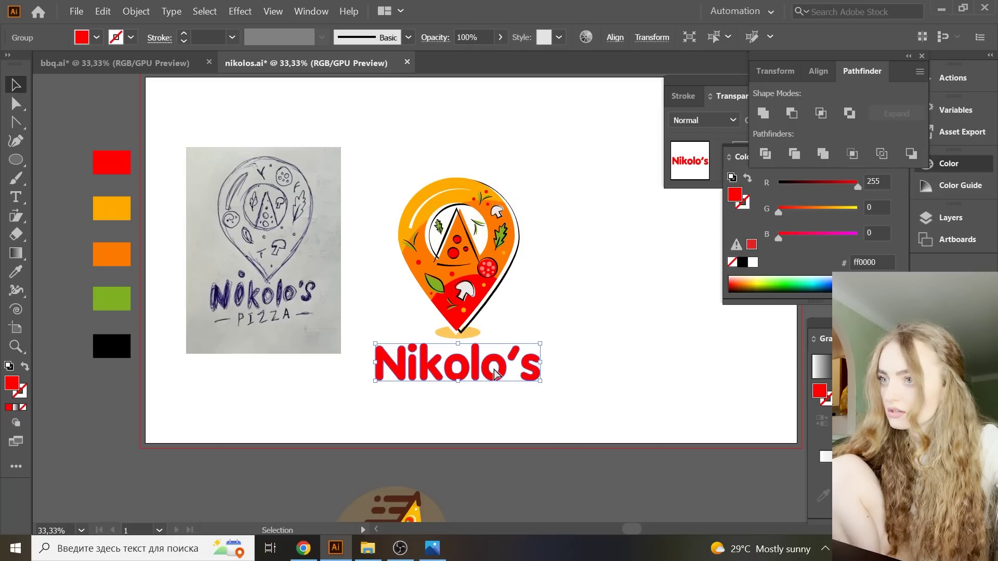
- Move the wordmark beside the scooter logo and paste a copy in front
{"action": "scroll", "coordinate": [488, 384], "scroll_direction": "down", "scroll_amount": 2}
{"action": "scroll", "coordinate": [489, 384], "scroll_direction": "down", "scroll_amount": 4}
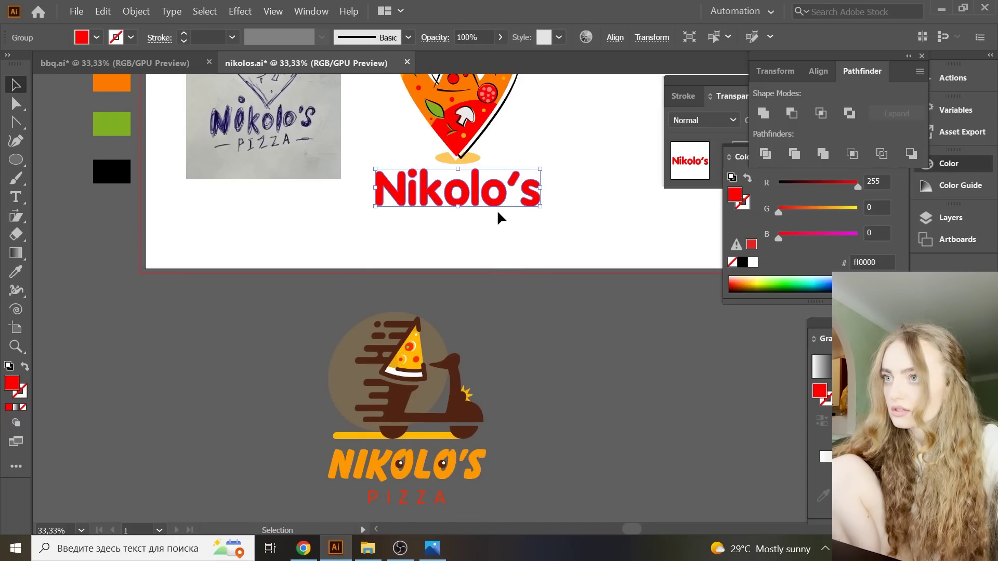
{"action": "left_click_drag", "start_coordinate": [499, 206], "coordinate": [616, 338]}
{"action": "scroll", "coordinate": [634, 394], "scroll_direction": "up", "scroll_amount": 1}
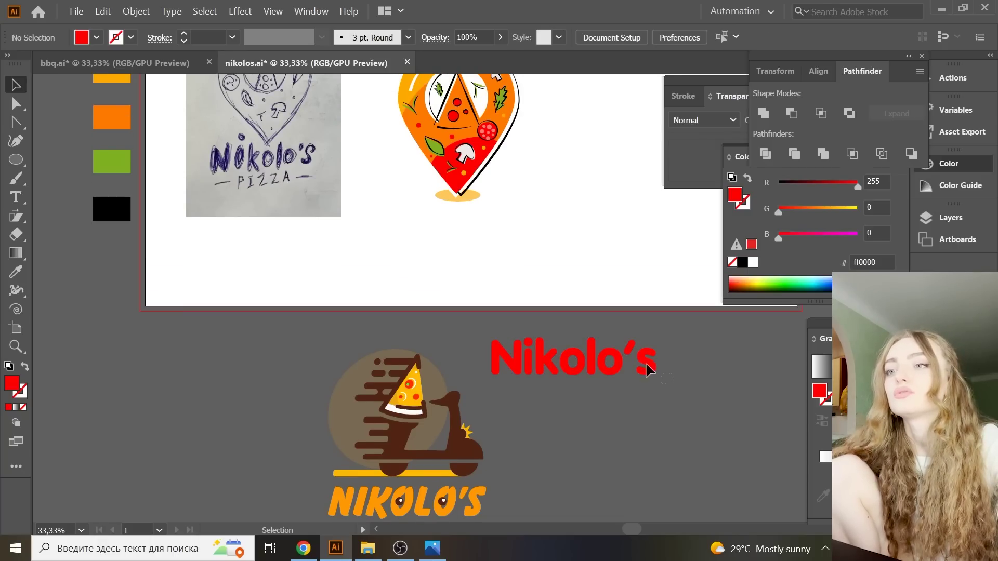
{"action": "key", "text": "a"}
{"action": "right_click", "coordinate": [616, 352]}
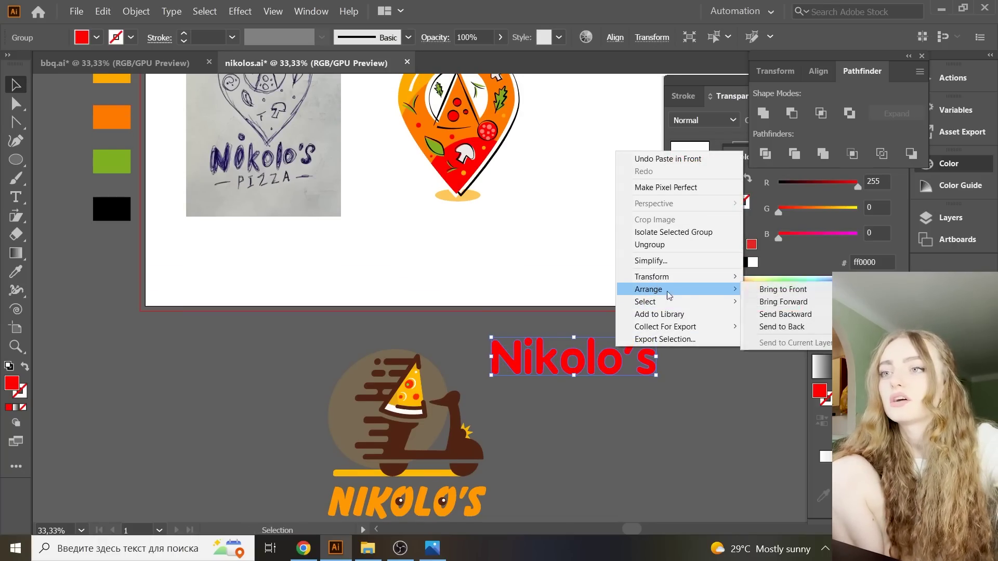
{"action": "key", "text": "v"}
- Give the front wordmark a 16 pt white outline
{"action": "left_click", "coordinate": [25, 390]}
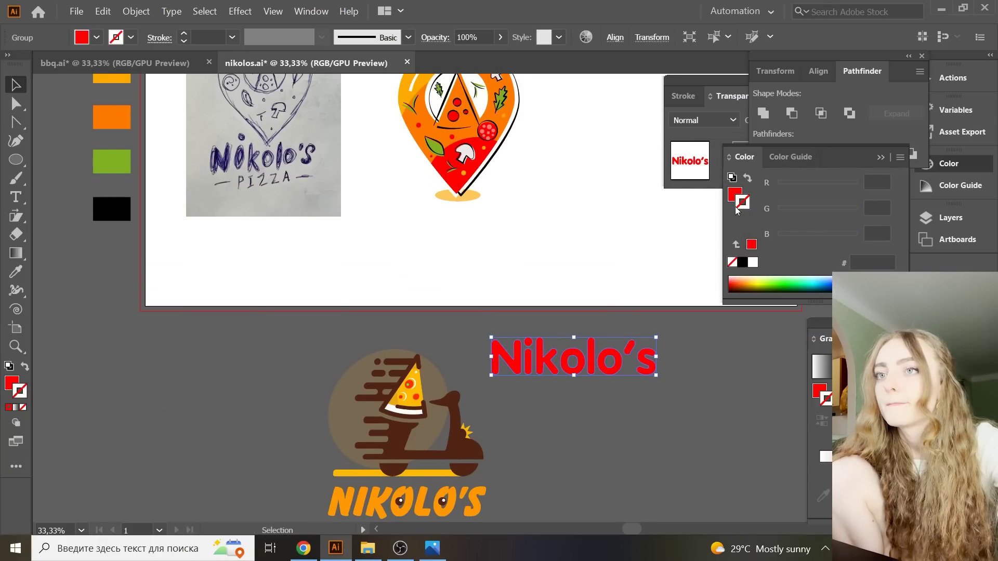
{"action": "left_click", "coordinate": [753, 263]}
{"action": "left_click", "coordinate": [231, 37]}
{"action": "left_click", "coordinate": [256, 244]}
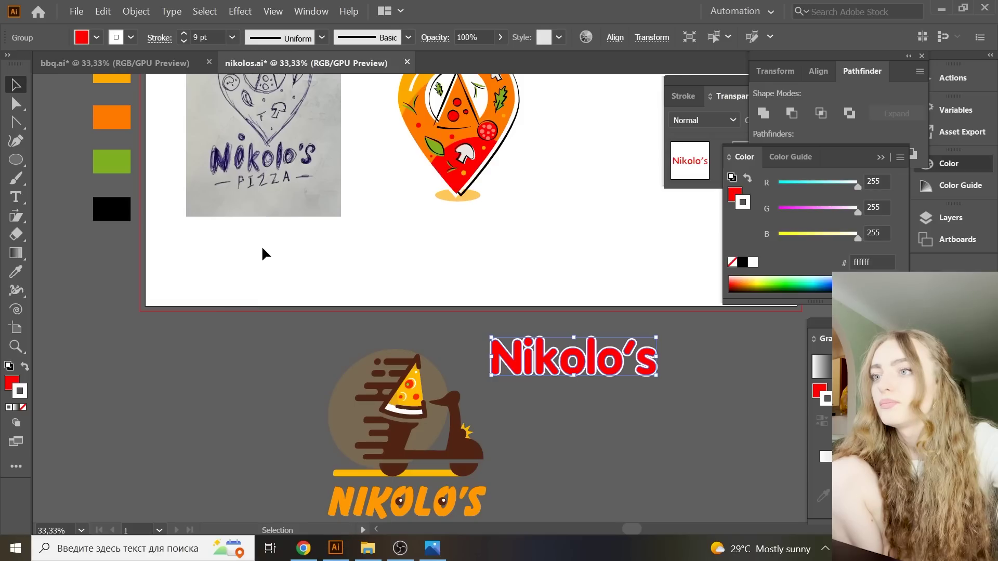
{"action": "left_click", "coordinate": [232, 37]}
{"action": "left_click", "coordinate": [266, 293]}
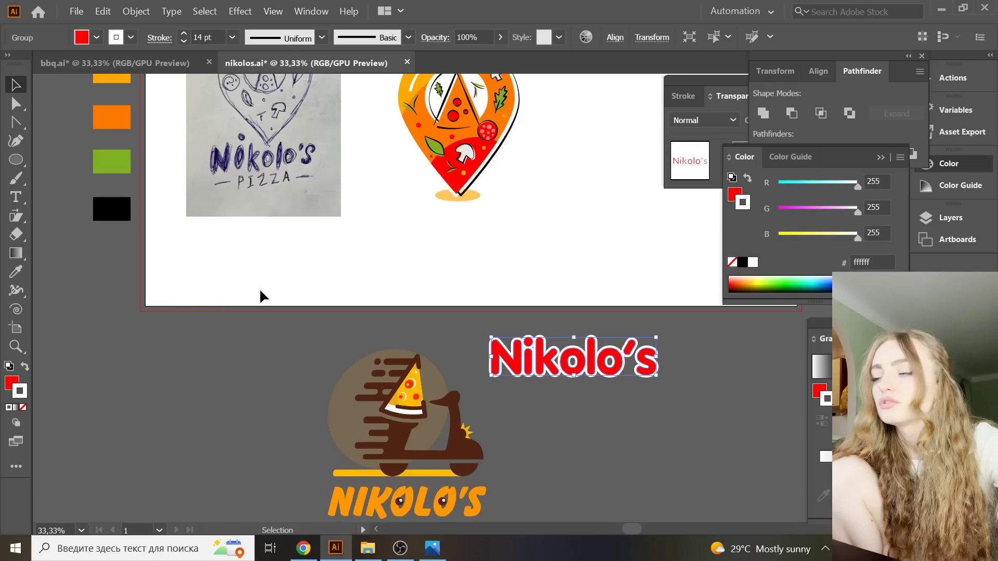
{"action": "left_click", "coordinate": [232, 37]}
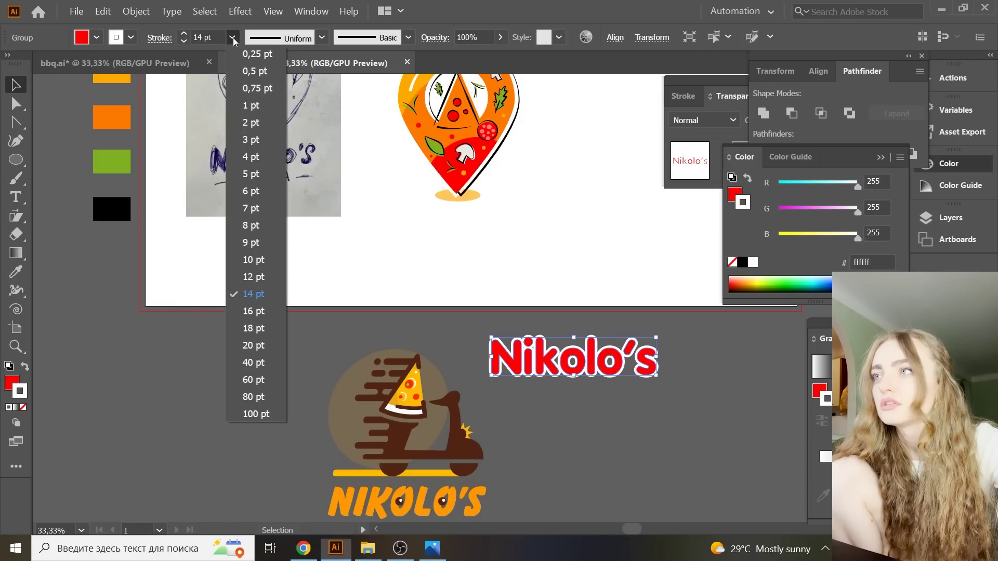
{"action": "left_click", "coordinate": [262, 317]}
{"action": "left_click", "coordinate": [159, 37]}
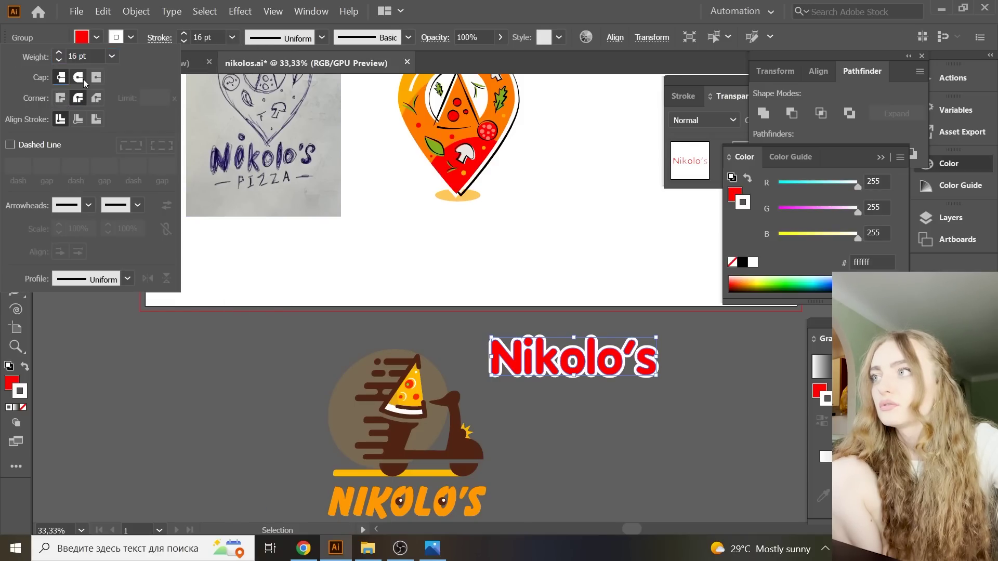
{"action": "left_click", "coordinate": [276, 339]}
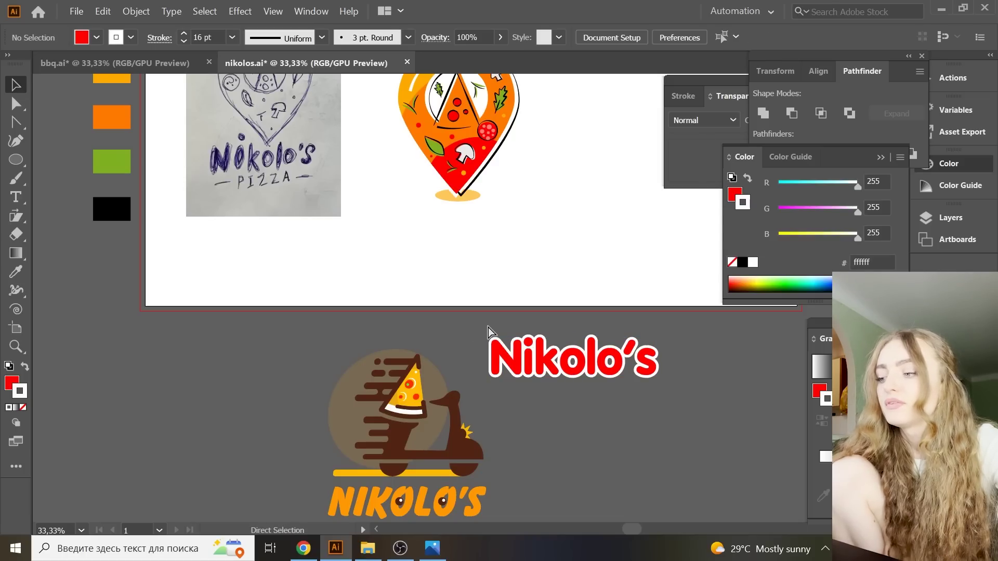
- Try thickening the white outline to 20 pt, then undo back to 16 pt
{"action": "left_click", "coordinate": [490, 338]}
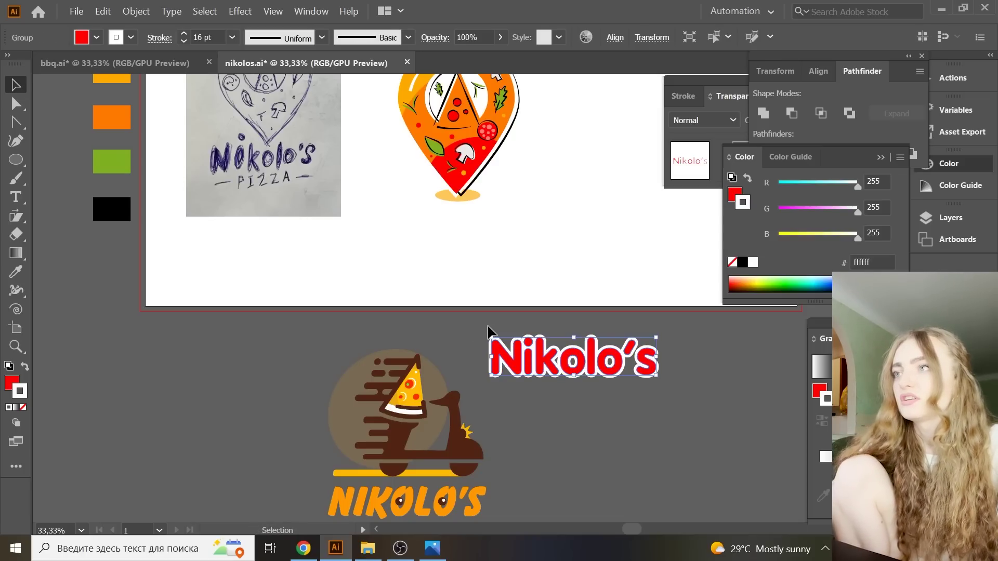
{"action": "left_click", "coordinate": [232, 38]}
{"action": "left_click", "coordinate": [260, 320]}
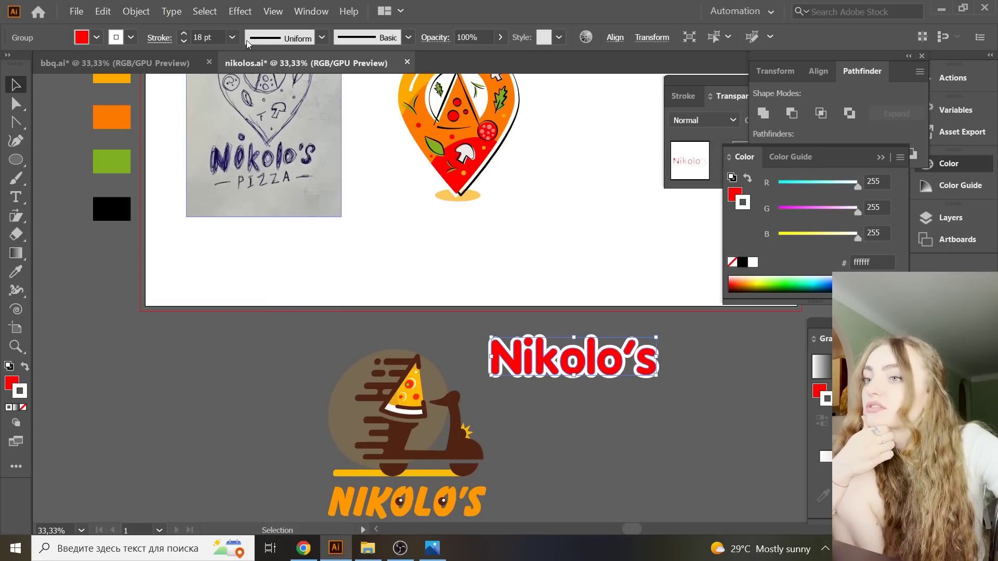
{"action": "left_click", "coordinate": [232, 38]}
{"action": "left_click", "coordinate": [263, 329]}
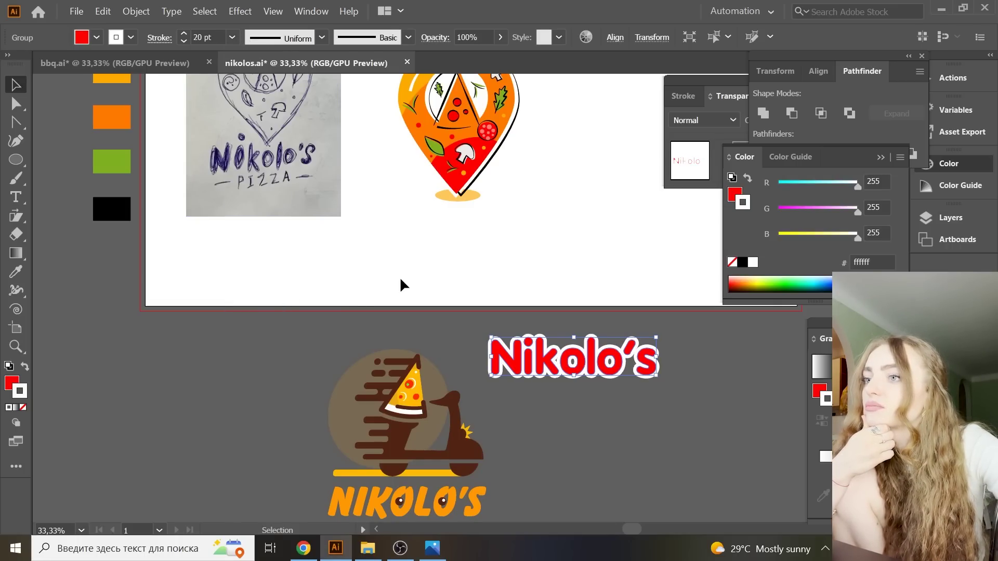
{"action": "left_click", "coordinate": [402, 276]}
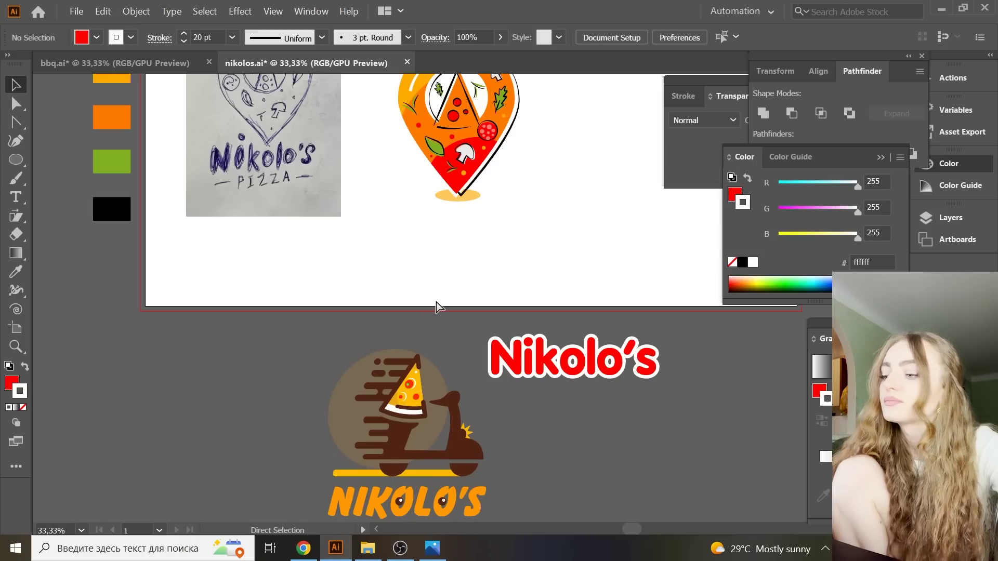
{"action": "key", "text": "ctrl+z"}
{"action": "key", "text": "ctrl+z"}
{"action": "key", "text": "ctrl+z"}
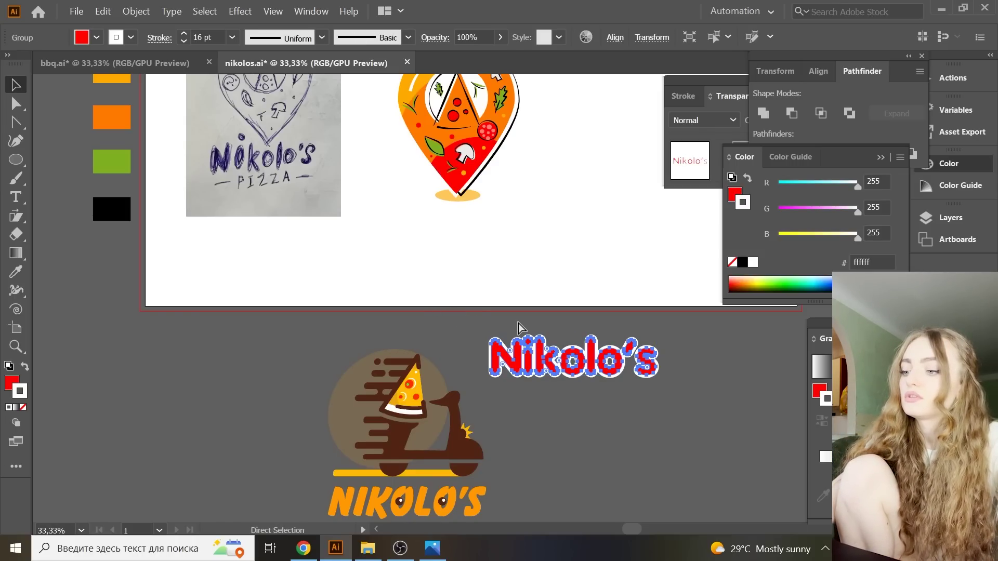
- Send the copy behind and give it a plain red fill with a 35 pt red outline
{"action": "right_click", "coordinate": [555, 309]}
{"action": "mouse_move", "coordinate": [588, 446]}
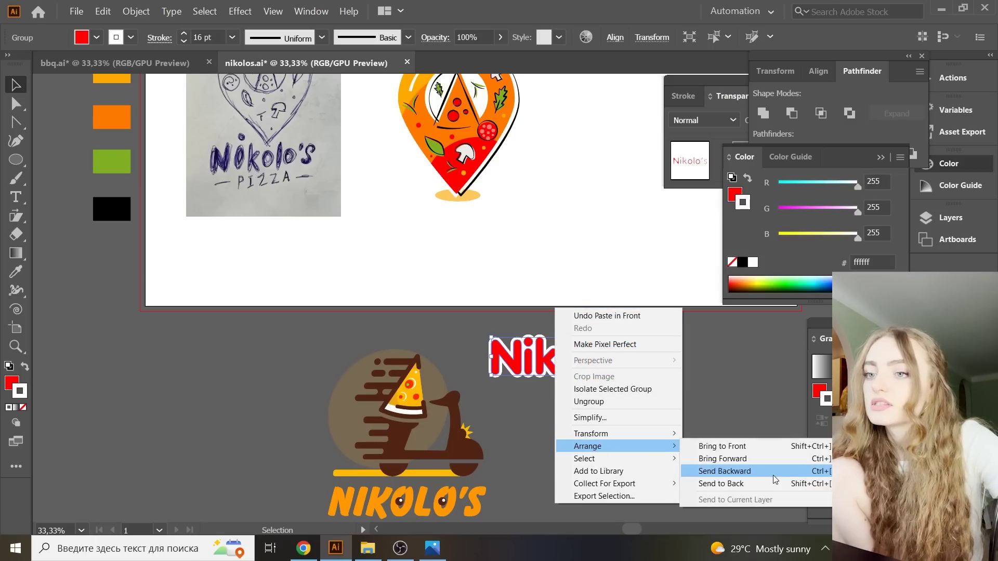
{"action": "left_click", "coordinate": [778, 490]}
{"action": "left_click", "coordinate": [16, 272]}
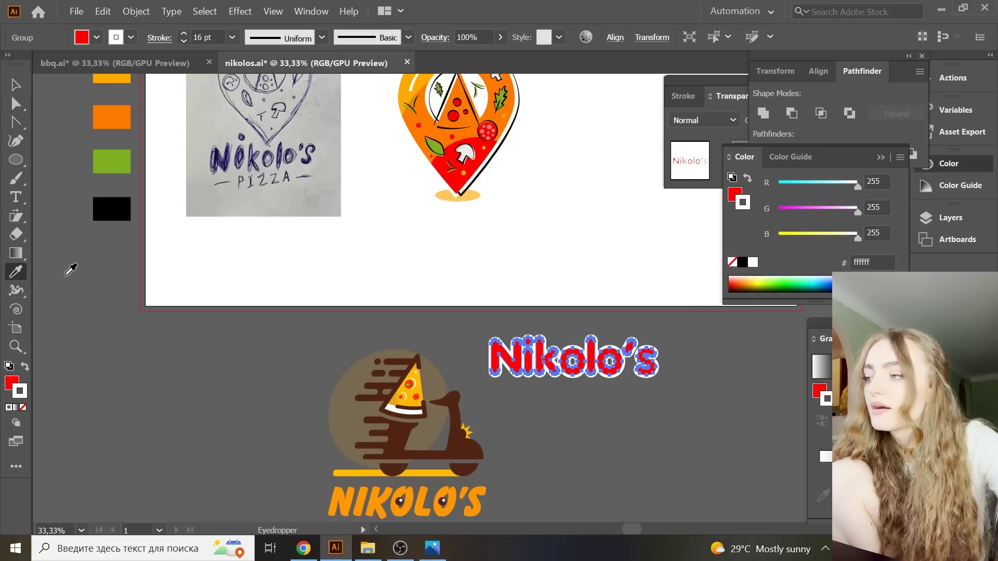
{"action": "left_click", "coordinate": [542, 352]}
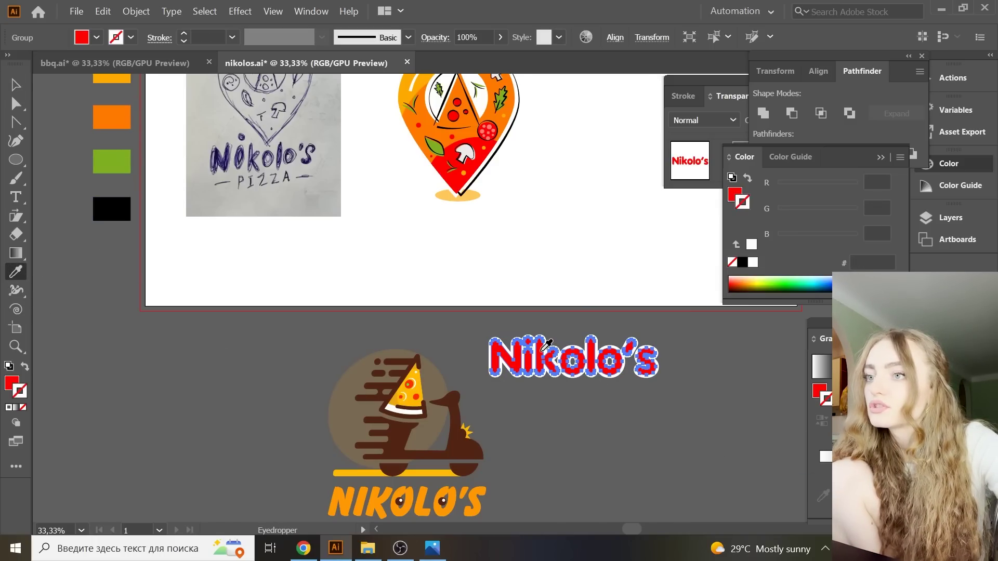
{"action": "left_click", "coordinate": [16, 86]}
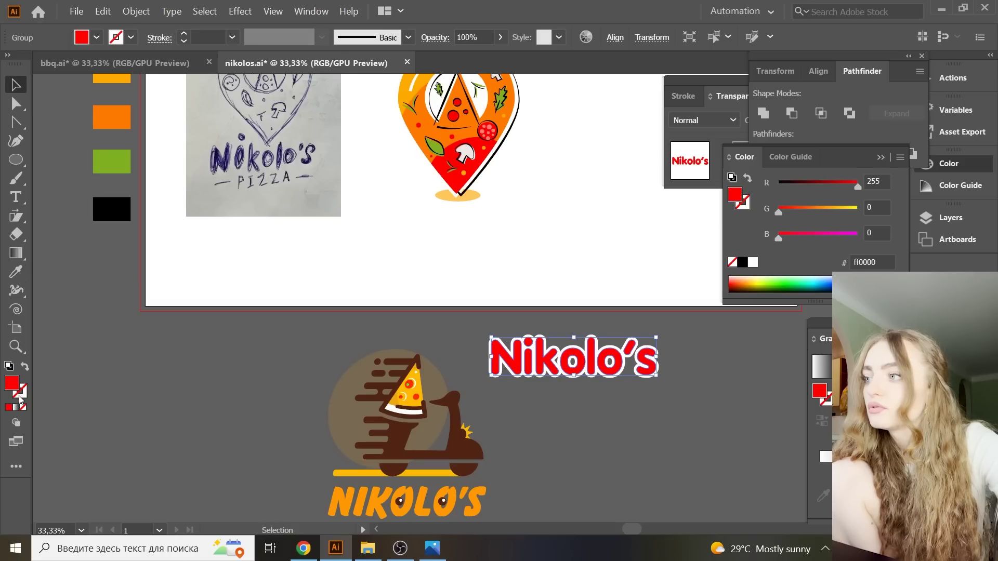
{"action": "left_click", "coordinate": [9, 407]}
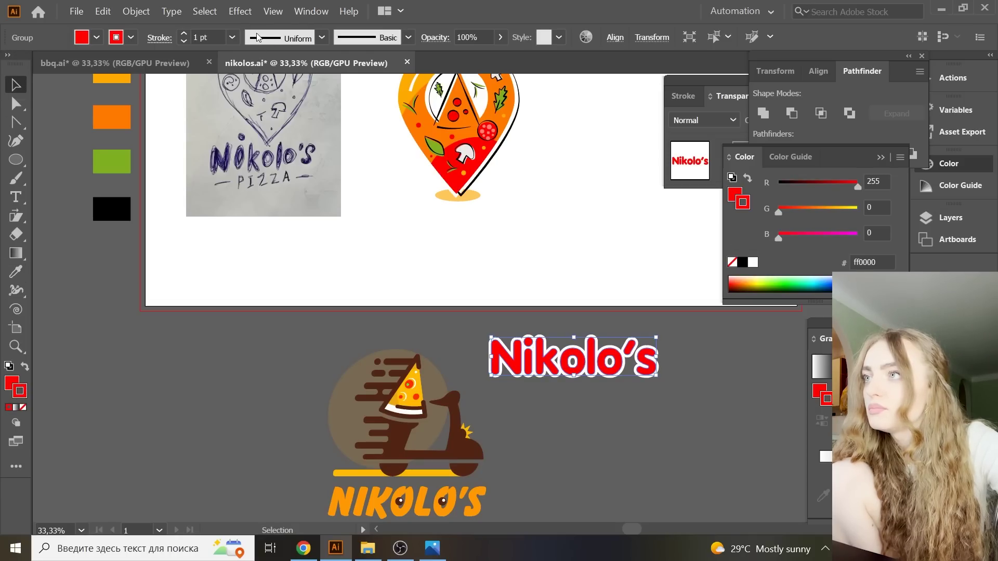
{"action": "left_click", "coordinate": [232, 37]}
{"action": "left_click", "coordinate": [249, 363]}
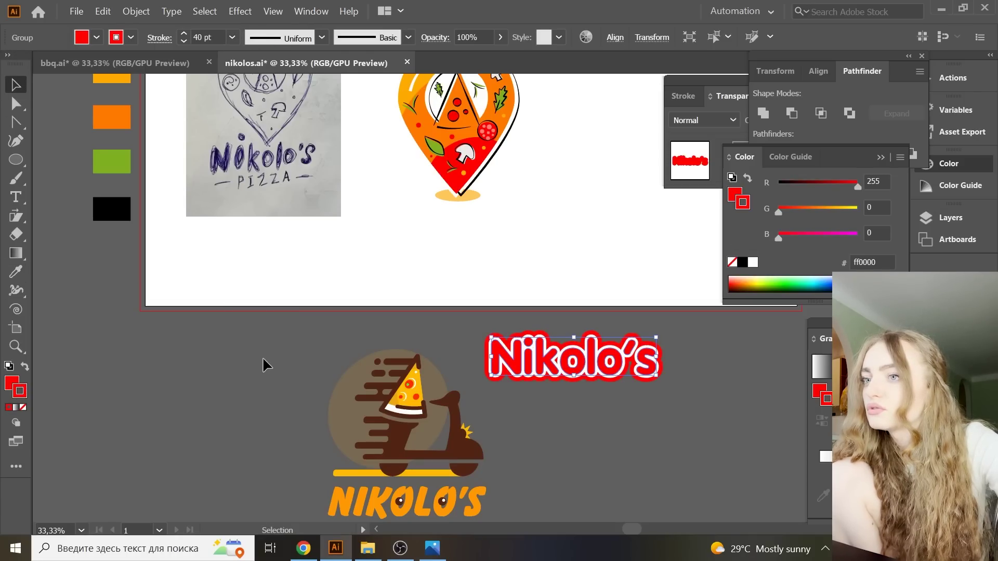
{"action": "left_click", "coordinate": [221, 32]}
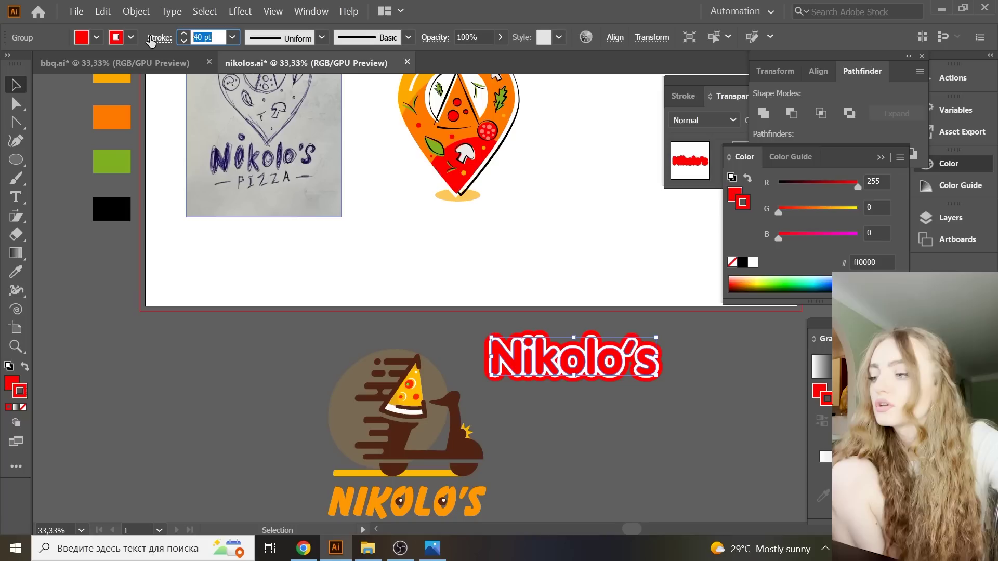
{"action": "type", "text": "35"}
{"action": "key", "text": "Return"}
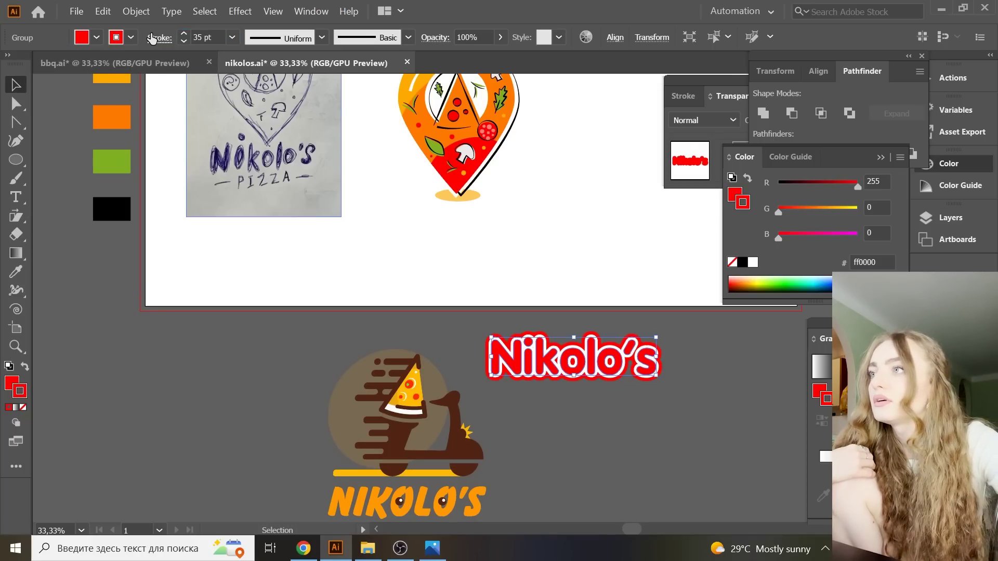
{"action": "left_click", "coordinate": [159, 37]}
{"action": "left_click", "coordinate": [314, 383]}
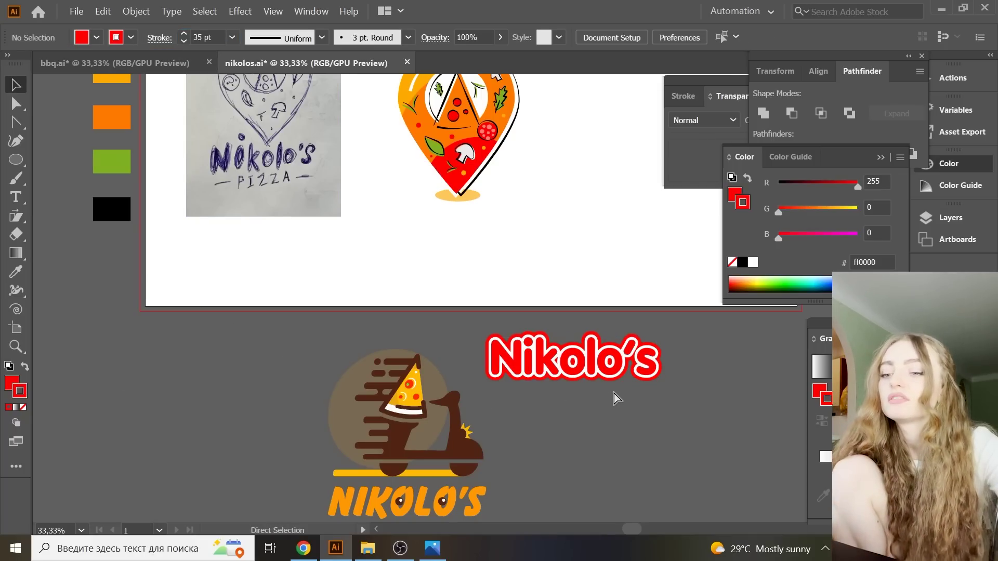
- Thicken the front wordmark's white outline to 20 pt
{"action": "key", "text": "ctrl+plus"}
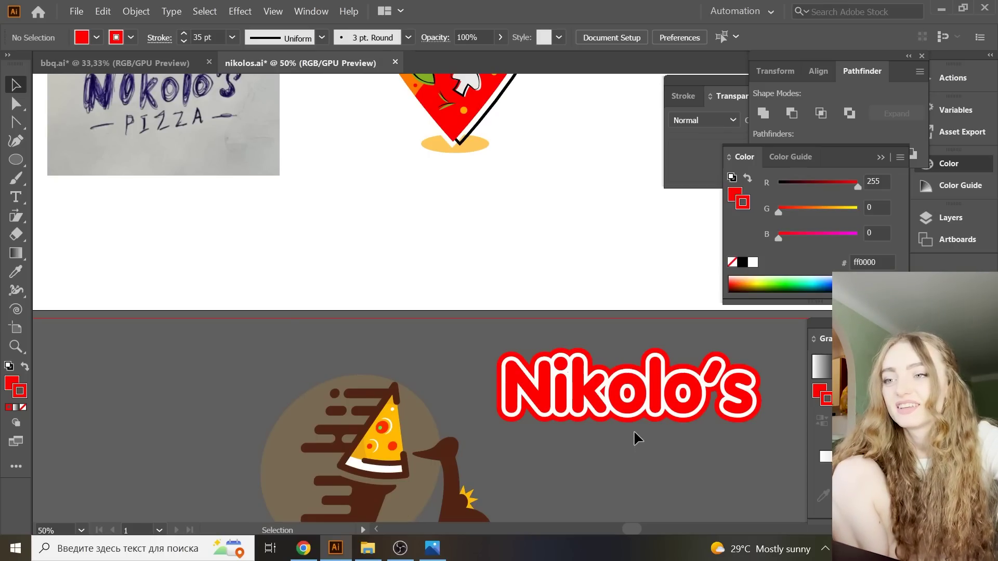
{"action": "left_click", "coordinate": [633, 406]}
{"action": "left_click", "coordinate": [232, 37]}
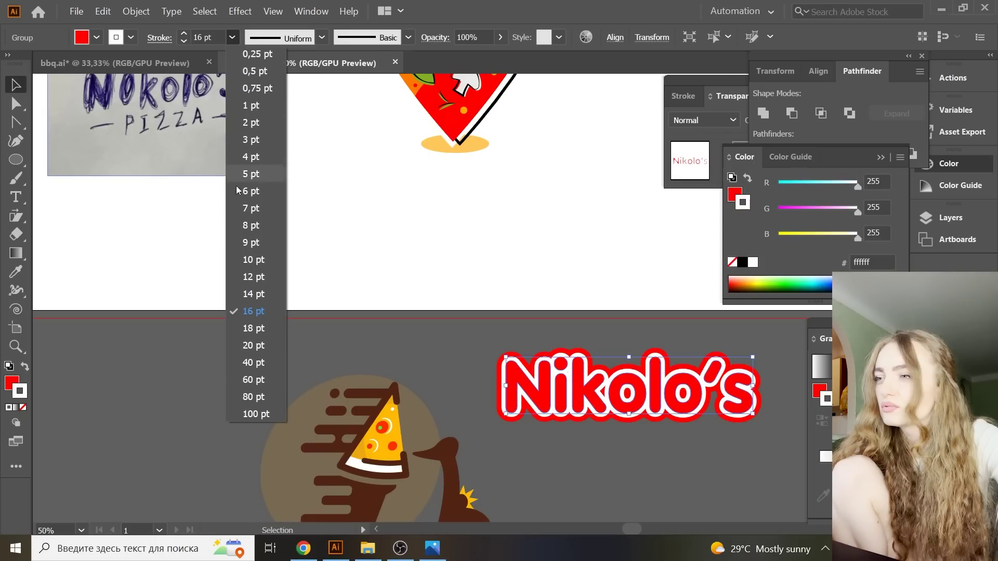
{"action": "left_click", "coordinate": [257, 327]}
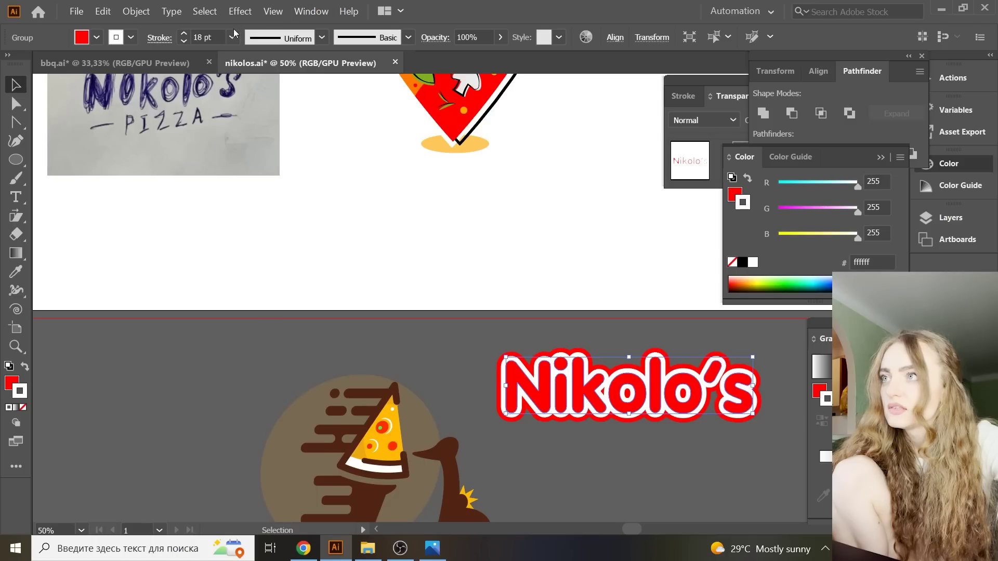
{"action": "left_click", "coordinate": [232, 37]}
{"action": "left_click", "coordinate": [267, 344]}
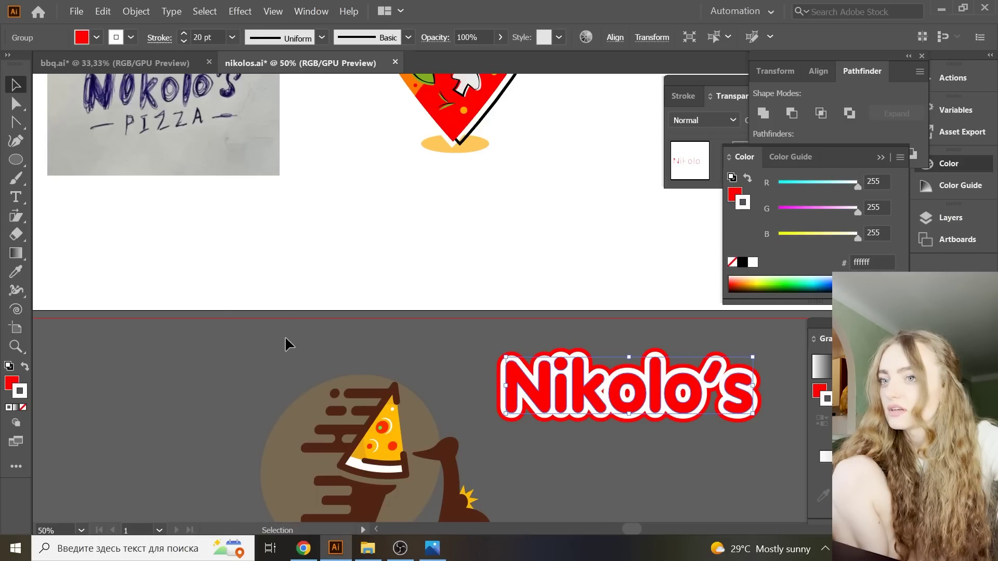
{"action": "left_click", "coordinate": [285, 337]}
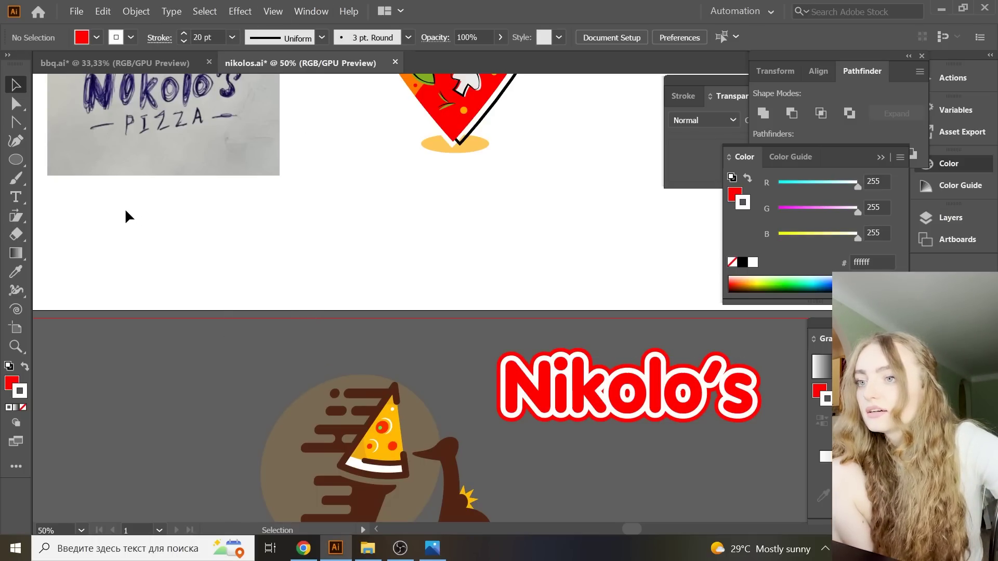
- Cover the red gap inside the k with a small white ellipse without a stroke
{"action": "key", "text": "l"}
{"action": "key", "text": "ctrl+1"}
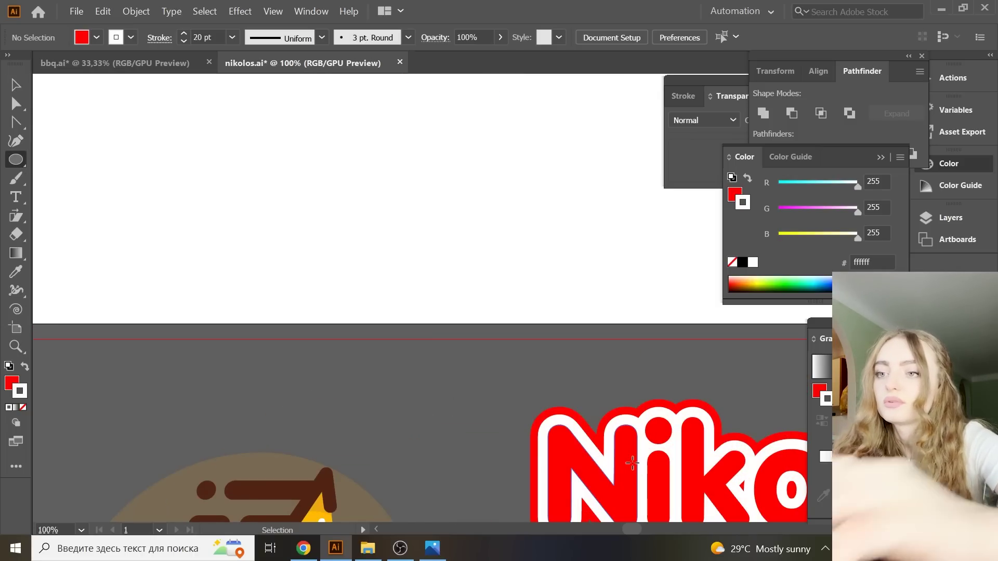
{"action": "scroll", "coordinate": [688, 526], "scroll_direction": "down", "scroll_amount": 2}
{"action": "scroll", "coordinate": [635, 528], "scroll_direction": "right", "scroll_amount": 3}
{"action": "scroll", "coordinate": [635, 528], "scroll_direction": "right", "scroll_amount": 2}
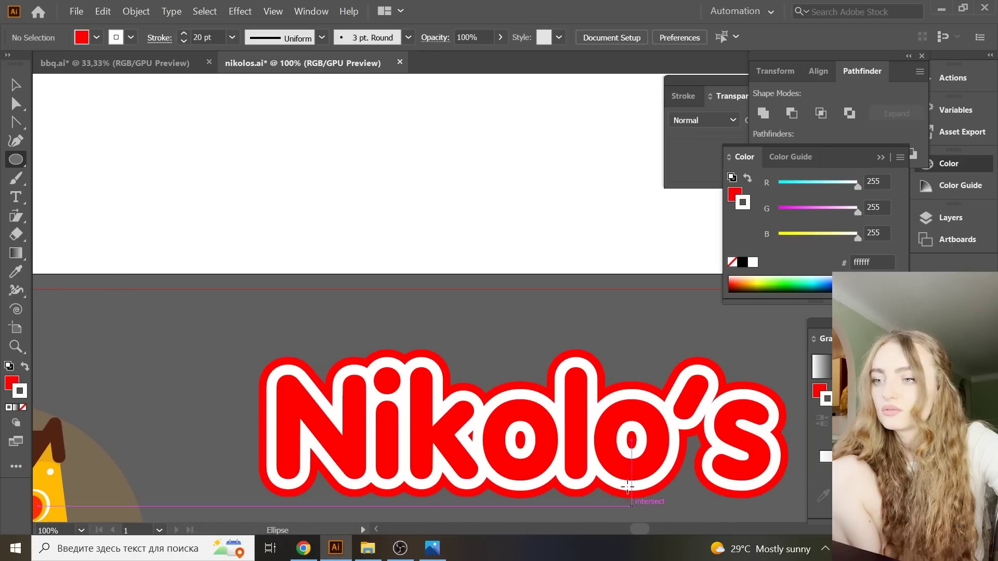
{"action": "left_click_drag", "start_coordinate": [469, 434], "coordinate": [474, 441]}
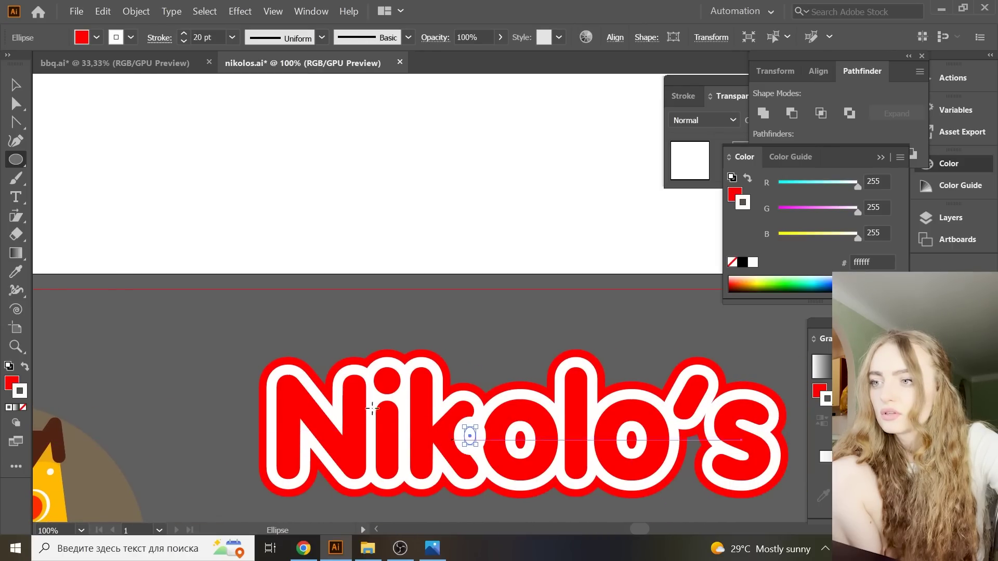
{"action": "left_click", "coordinate": [19, 278]}
{"action": "left_click", "coordinate": [23, 367]}
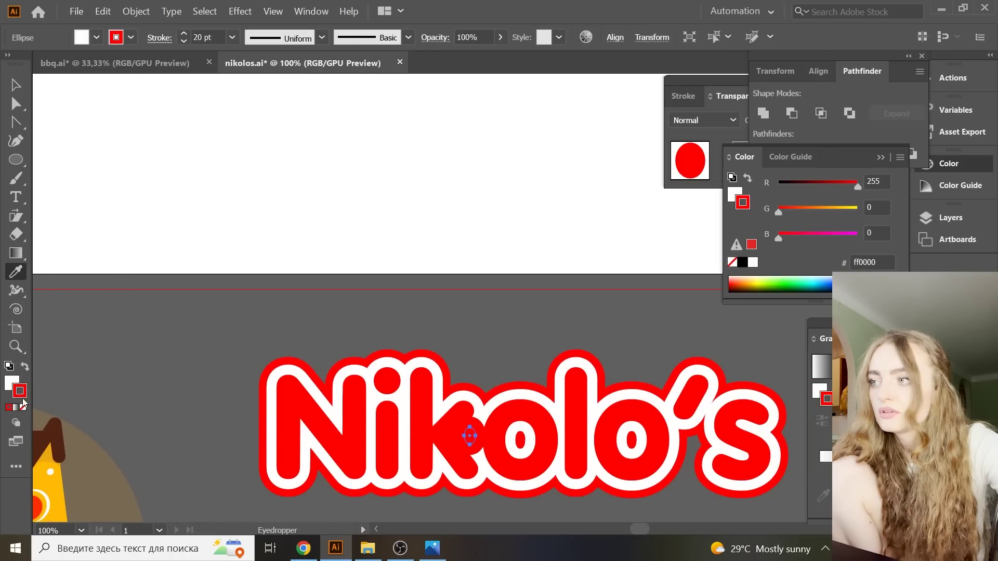
{"action": "left_click", "coordinate": [22, 407]}
{"action": "left_click", "coordinate": [20, 85]}
- Draw white ellipses inside both o counters
{"action": "left_click", "coordinate": [34, 197]}
{"action": "left_click", "coordinate": [16, 160]}
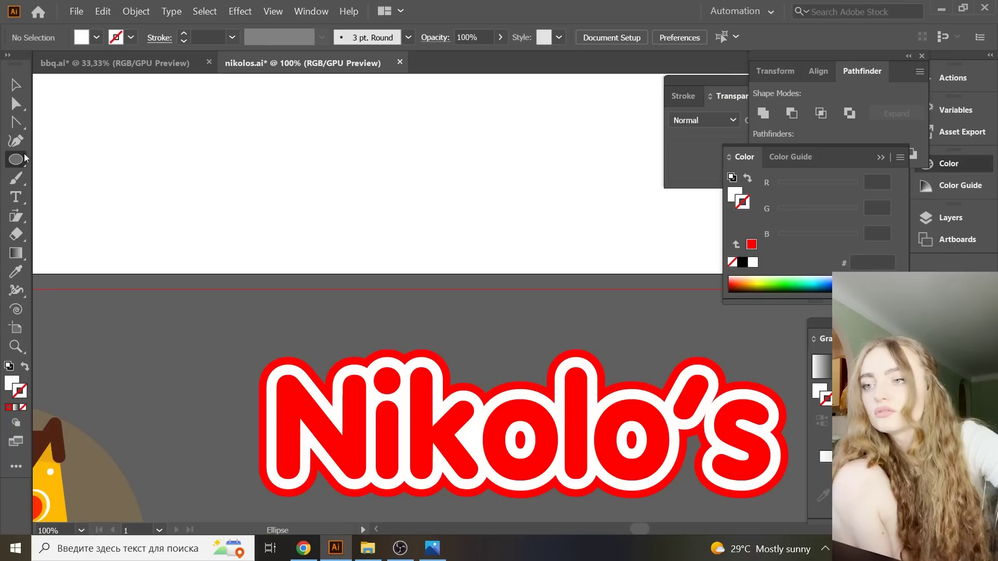
{"action": "left_click_drag", "start_coordinate": [510, 429], "coordinate": [530, 450]}
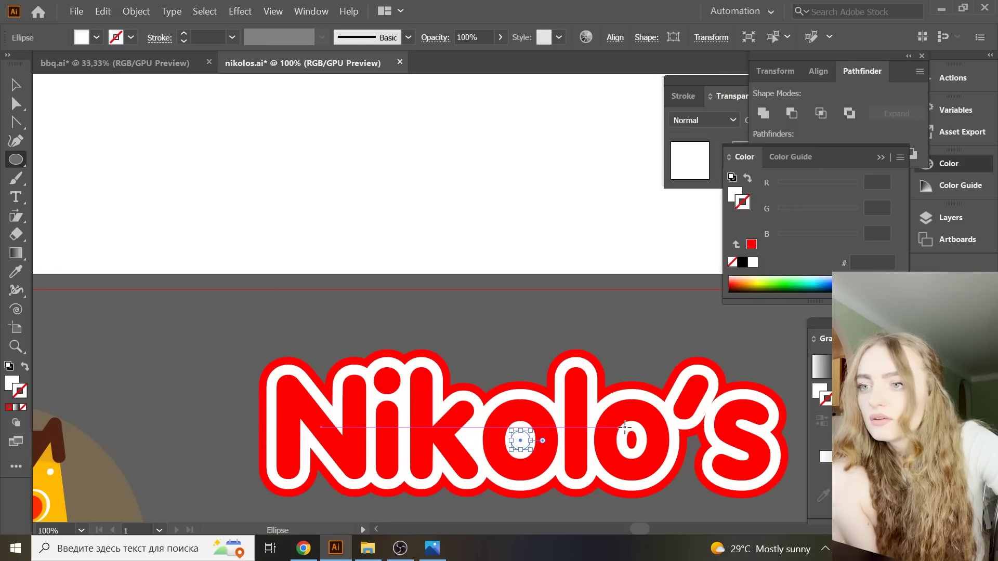
{"action": "left_click_drag", "start_coordinate": [625, 428], "coordinate": [638, 450]}
- Sample the pin's orange onto the lower Nikolo's wordmark
{"action": "key", "text": "ctrl+minus"}
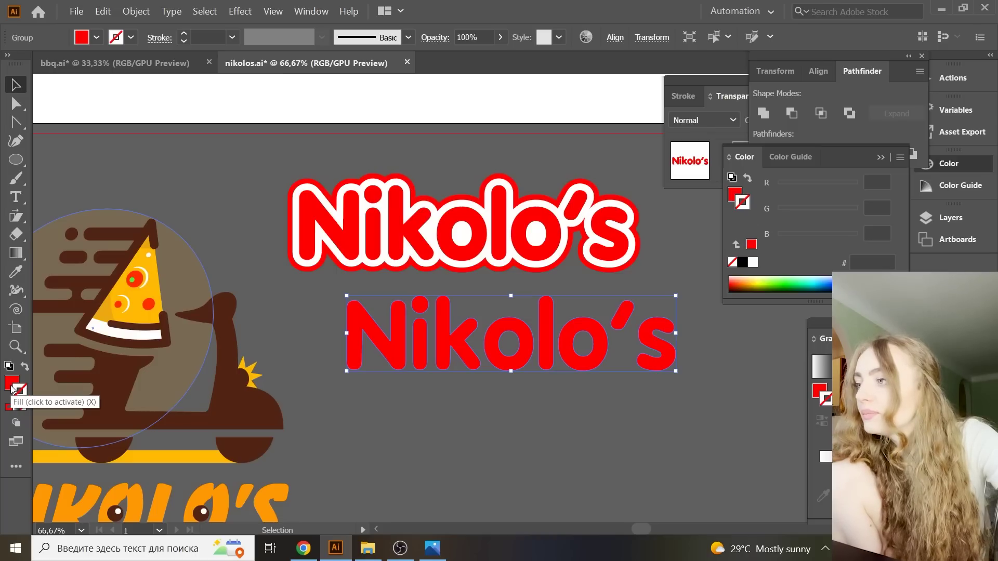
{"action": "left_click", "coordinate": [16, 272]}
{"action": "scroll", "coordinate": [223, 457], "scroll_direction": "up", "scroll_amount": 2}
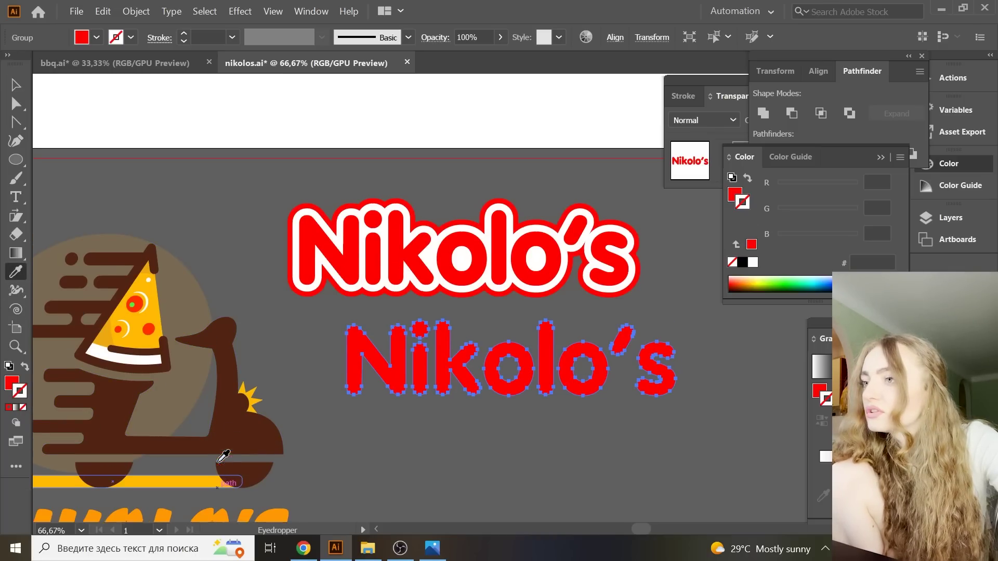
{"action": "key", "text": "ctrl+minus"}
{"action": "scroll", "coordinate": [263, 395], "scroll_direction": "up", "scroll_amount": 2}
{"action": "scroll", "coordinate": [257, 291], "scroll_direction": "up", "scroll_amount": 2}
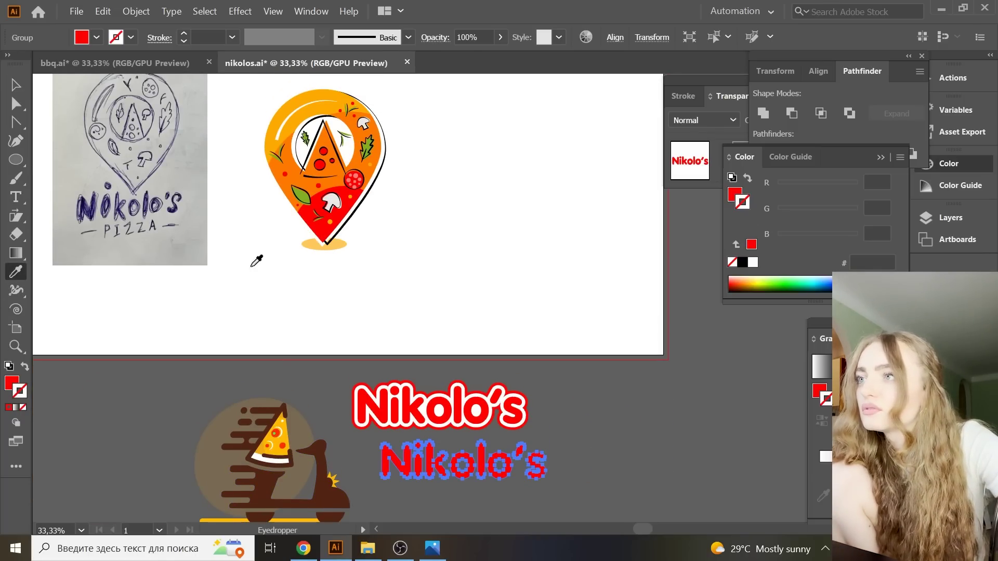
{"action": "left_click", "coordinate": [322, 99]}
{"action": "left_click", "coordinate": [23, 90]}
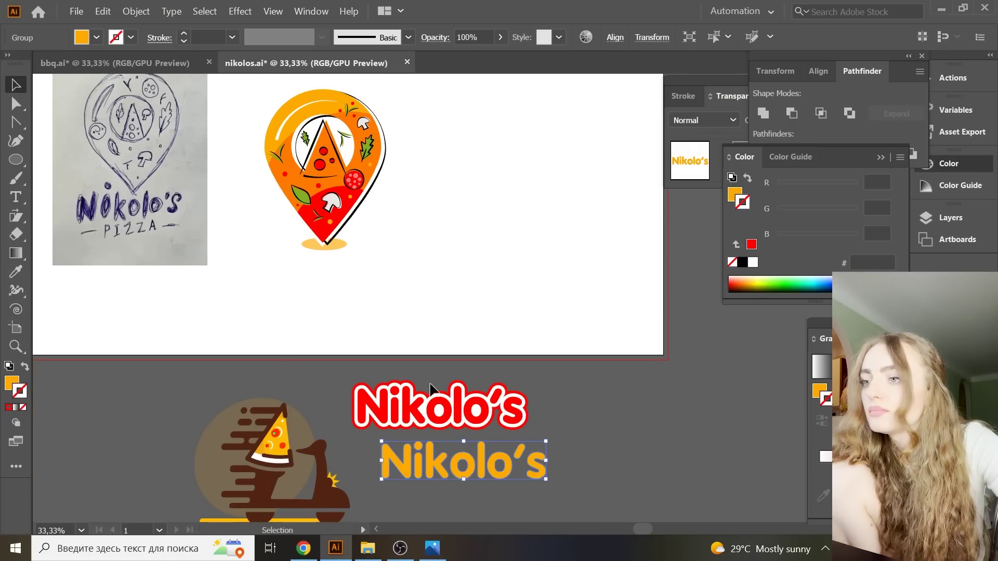
{"action": "scroll", "coordinate": [440, 385], "scroll_direction": "down", "scroll_amount": 1}
{"action": "key", "text": "ctrl+plus"}
- Add a light-orange ffc255 stroke to the orange wordmark
{"action": "left_click", "coordinate": [11, 378]}
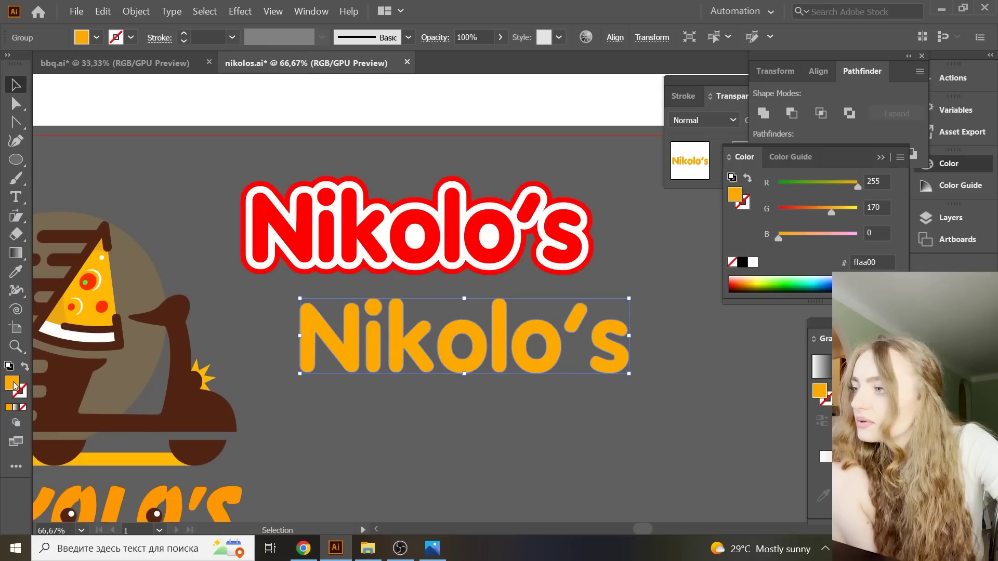
{"action": "left_click_drag", "start_coordinate": [11, 379], "coordinate": [13, 385]}
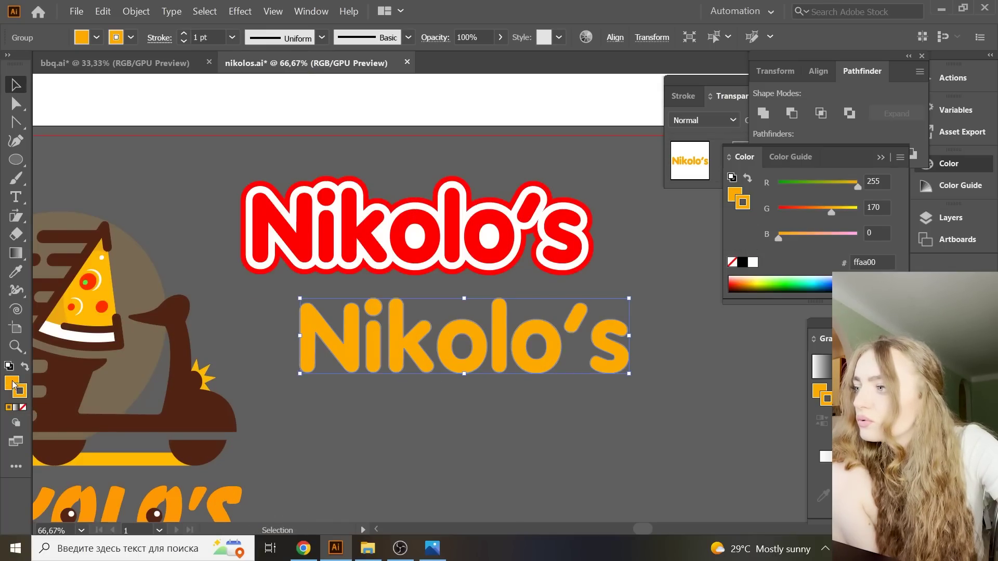
{"action": "double_click", "coordinate": [21, 391]}
{"action": "left_click_drag", "start_coordinate": [755, 279], "coordinate": [739, 252]}
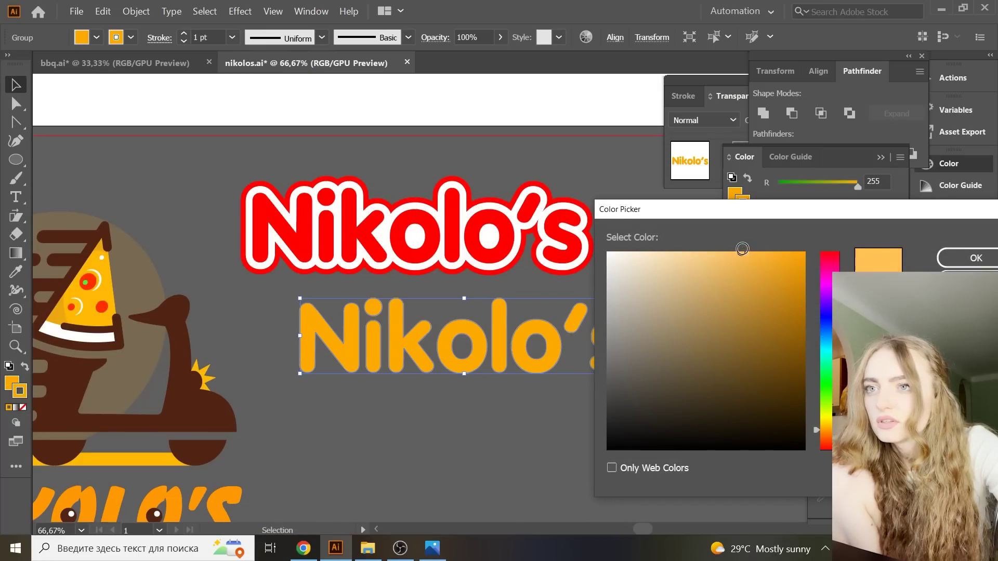
{"action": "left_click", "coordinate": [976, 263]}
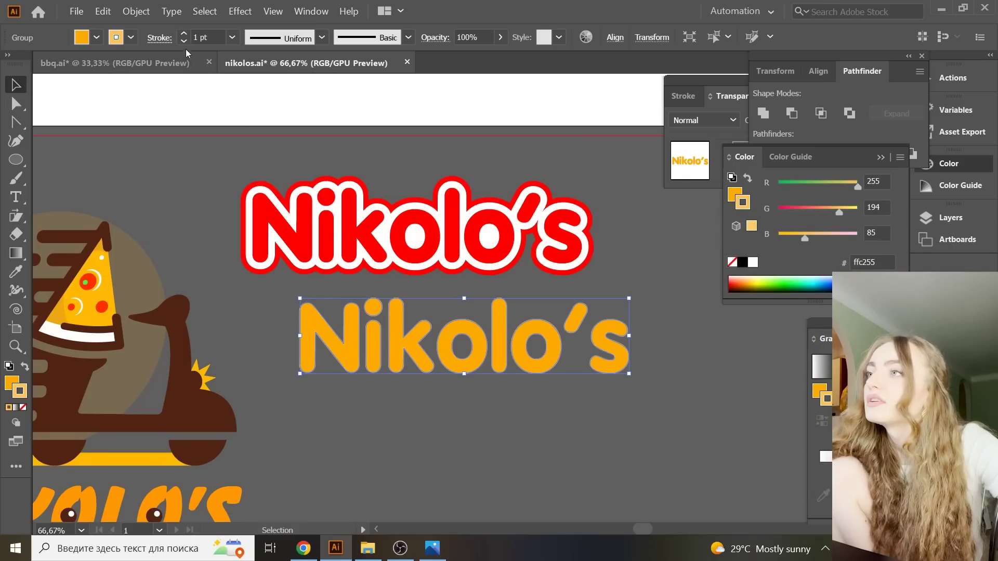
- Align the stroke to the inside of the letters and set its weight to 5 pt
{"action": "left_click", "coordinate": [232, 37]}
{"action": "left_click", "coordinate": [265, 243]}
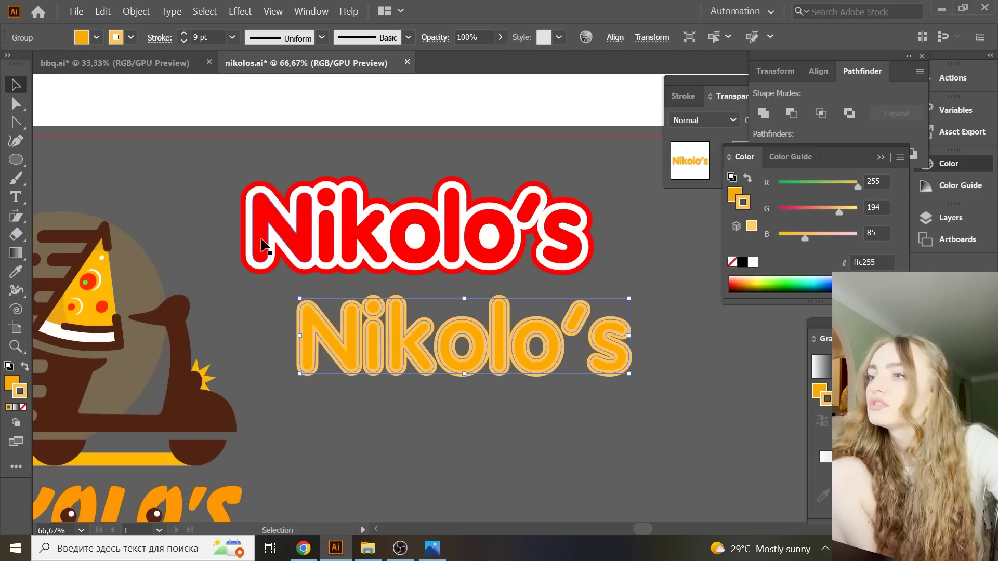
{"action": "left_click", "coordinate": [156, 38]}
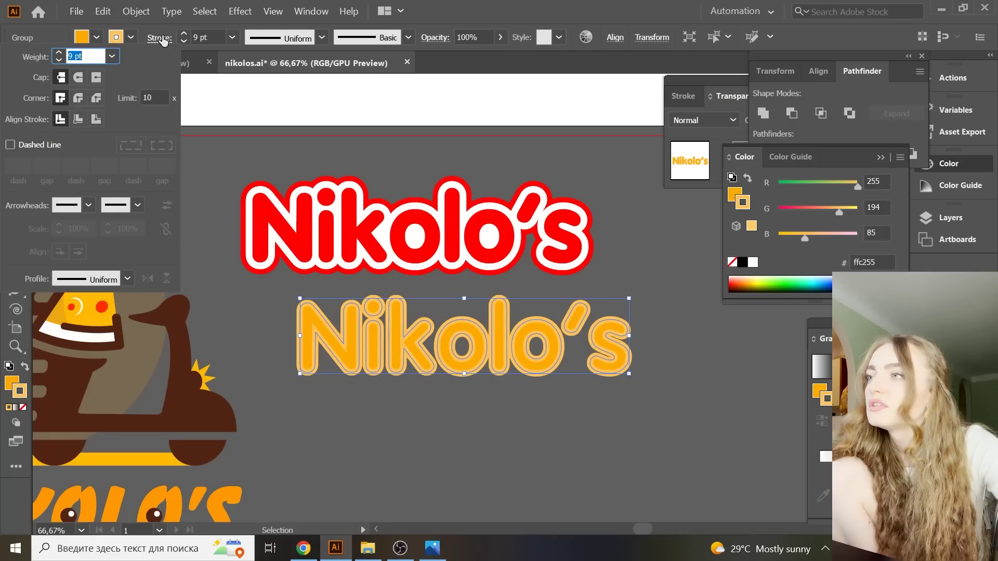
{"action": "left_click", "coordinate": [77, 120]}
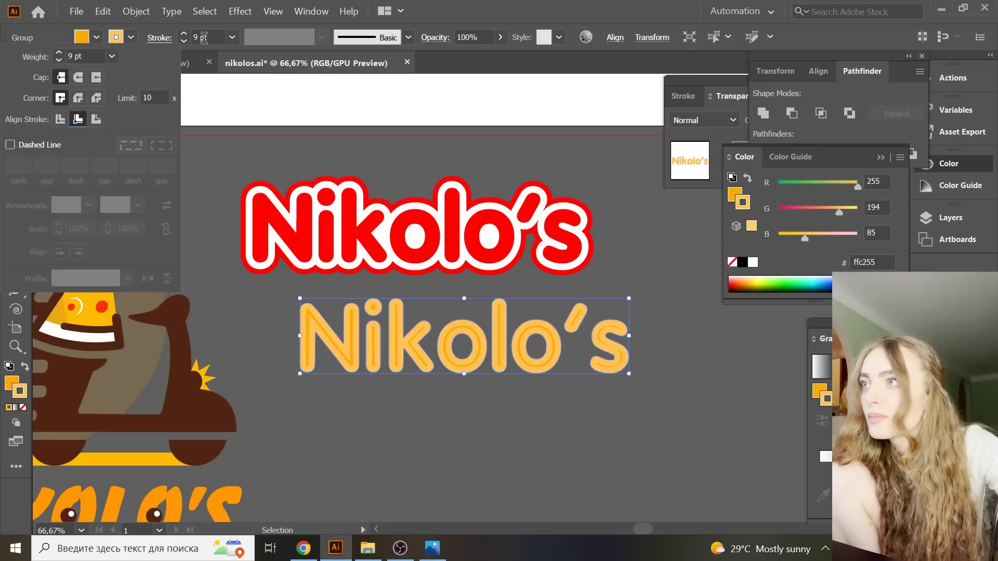
{"action": "left_click", "coordinate": [232, 38]}
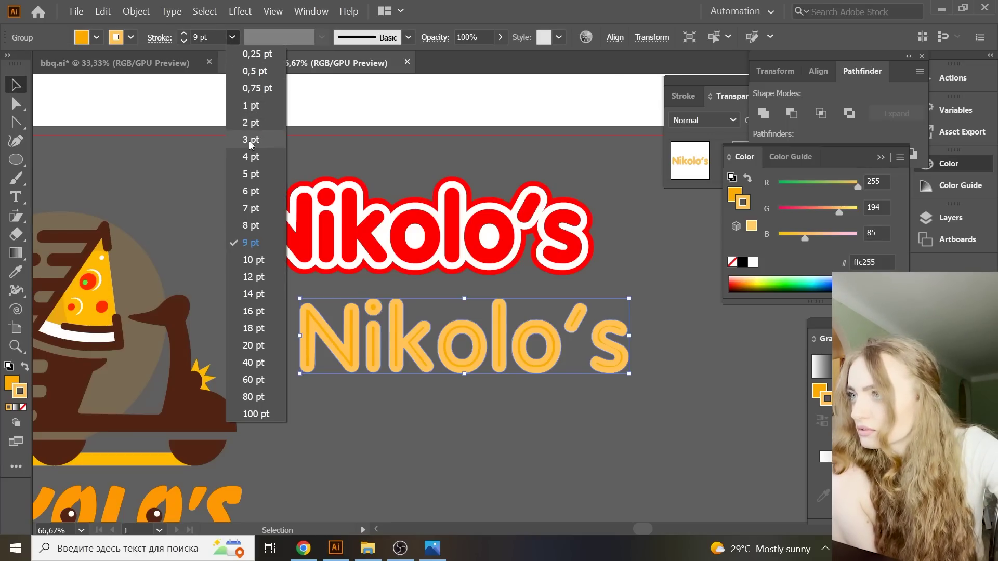
{"action": "left_click", "coordinate": [249, 139]}
{"action": "left_click", "coordinate": [233, 37]}
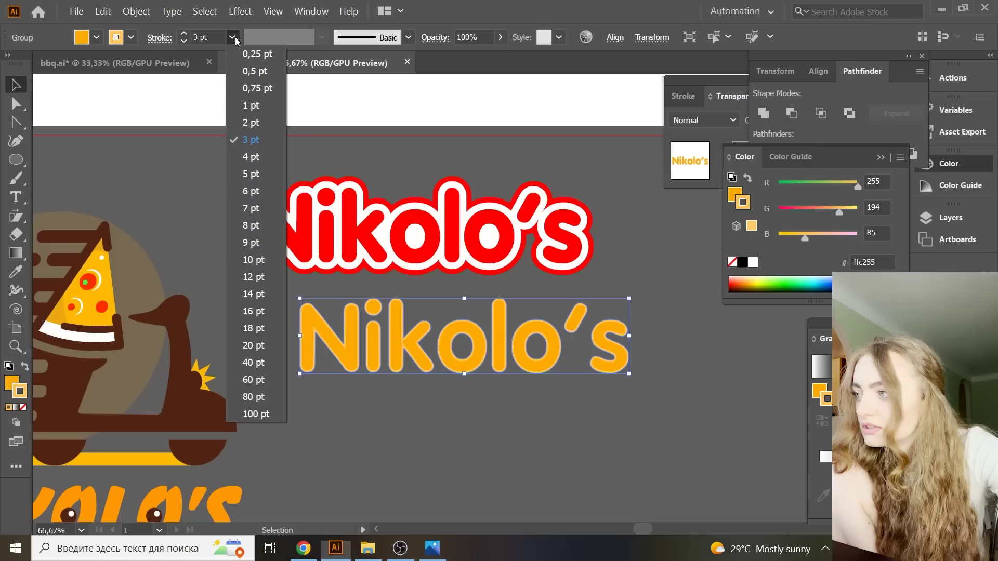
{"action": "left_click", "coordinate": [254, 174]}
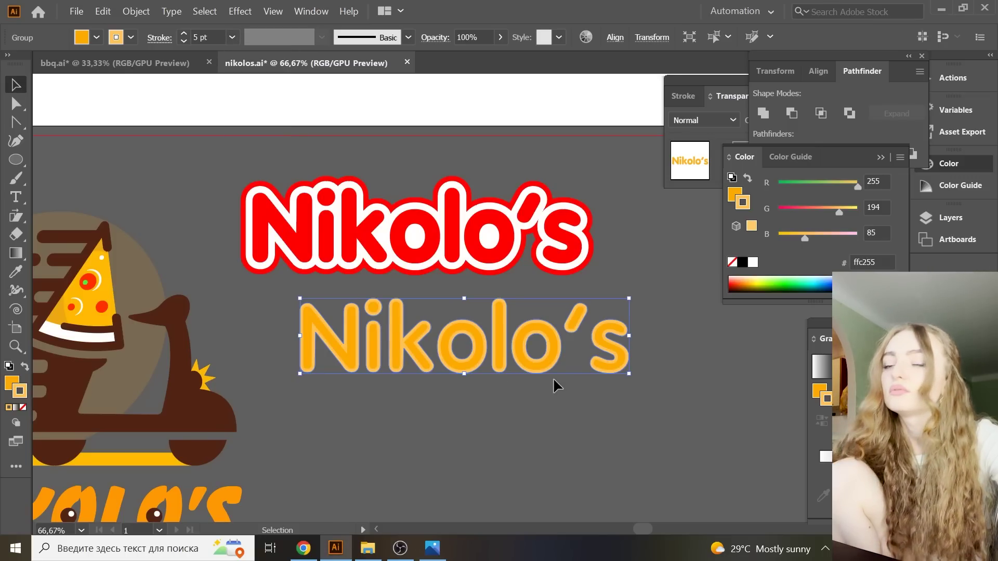
{"action": "left_click", "coordinate": [136, 12]}
{"action": "mouse_move", "coordinate": [144, 282]}
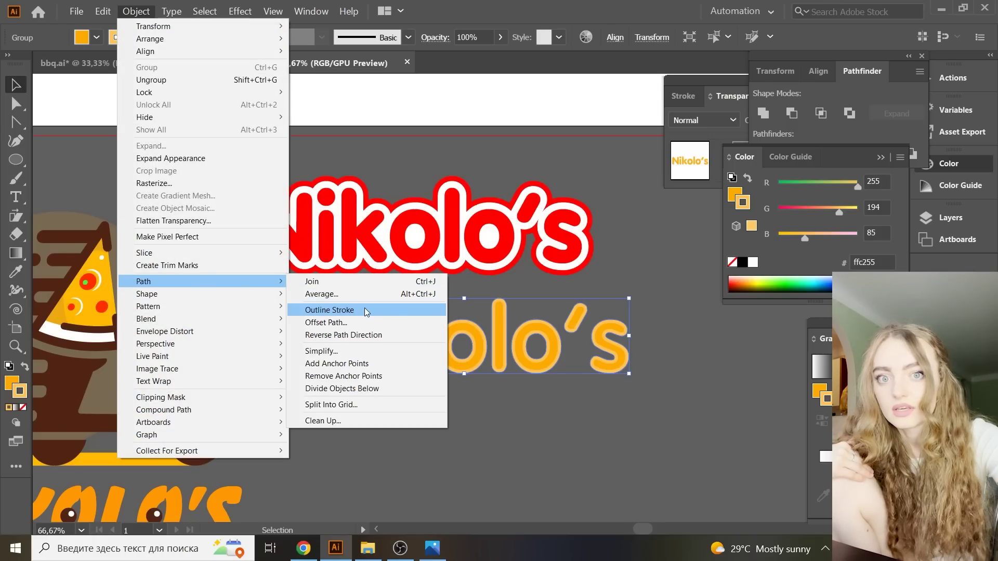
- Outline the wordmark's stroke, Divide and ungroup it, then make the s pieces one compound path
{"action": "left_click", "coordinate": [366, 311]}
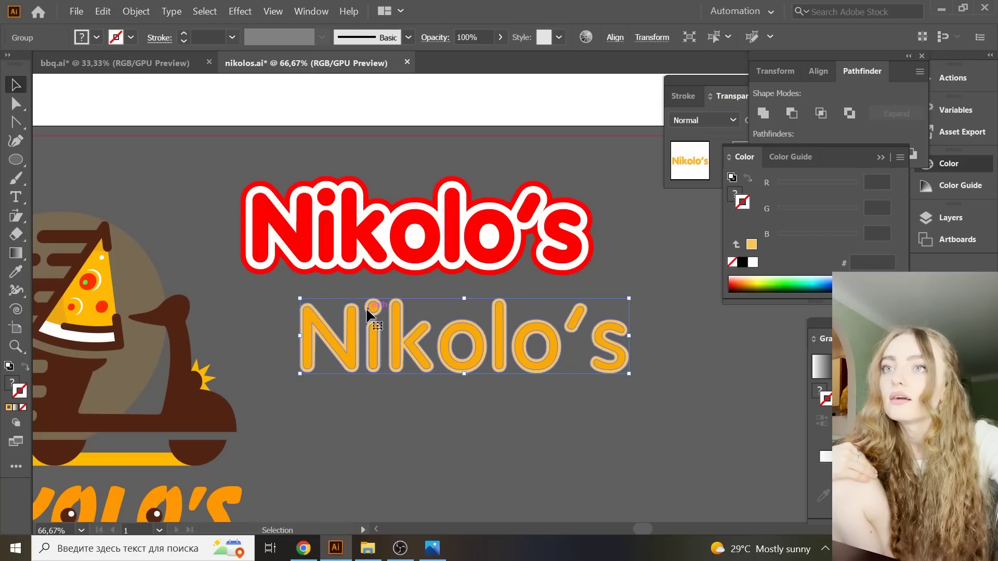
{"action": "left_click", "coordinate": [781, 144]}
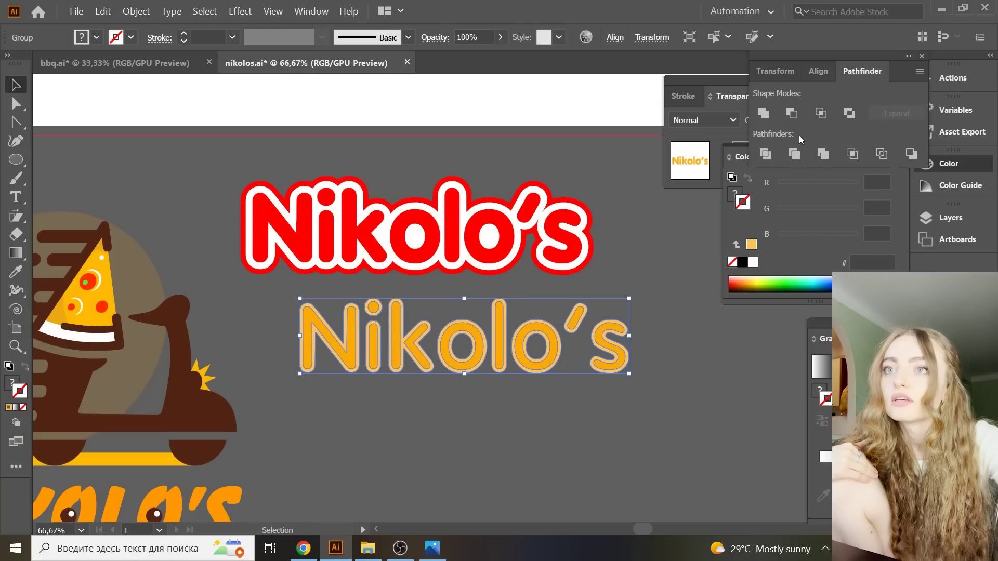
{"action": "left_click", "coordinate": [765, 154]}
{"action": "right_click", "coordinate": [530, 300]}
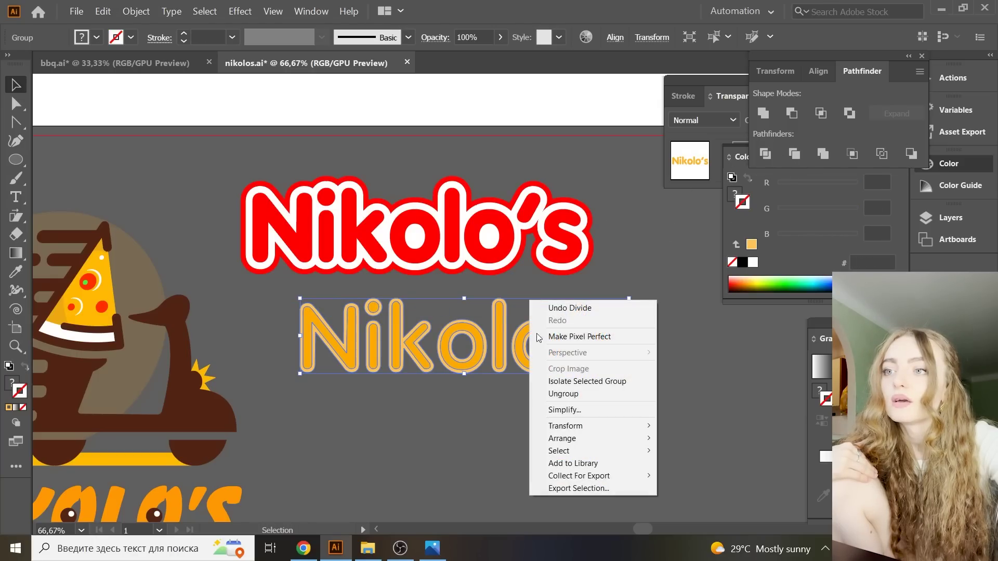
{"action": "left_click", "coordinate": [563, 394]}
{"action": "left_click", "coordinate": [531, 424]}
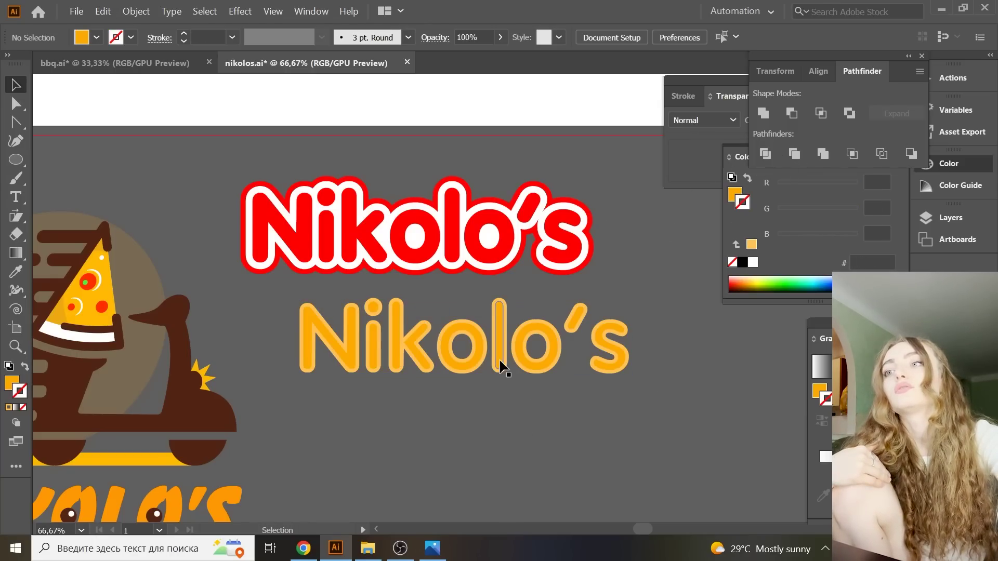
{"action": "left_click", "coordinate": [624, 363]}
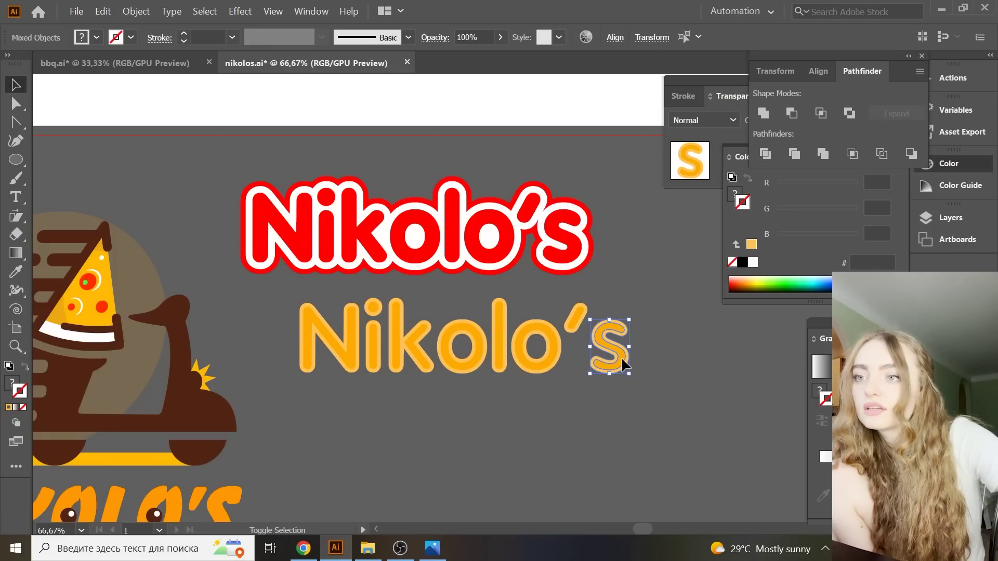
{"action": "key", "text": "ctrl+8"}
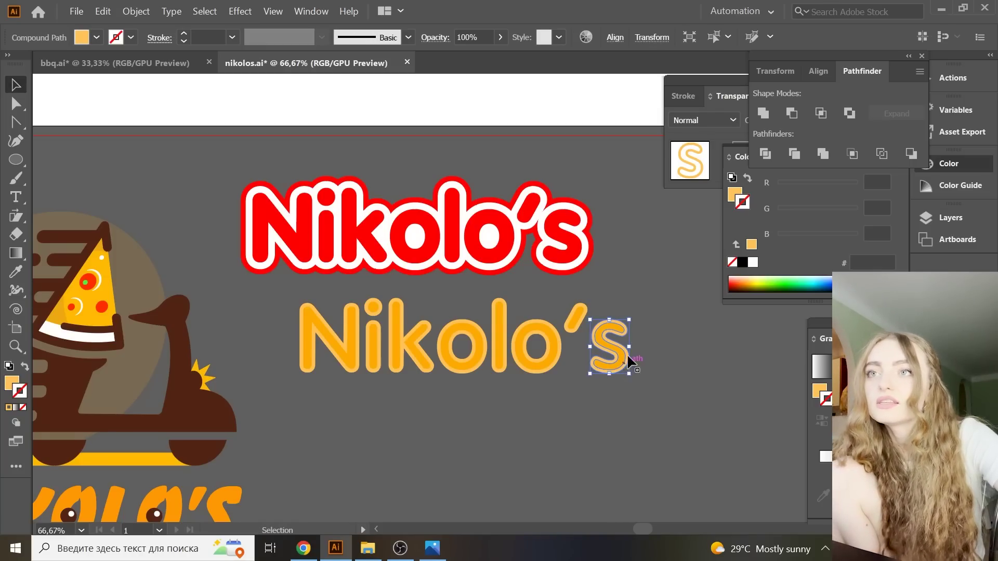
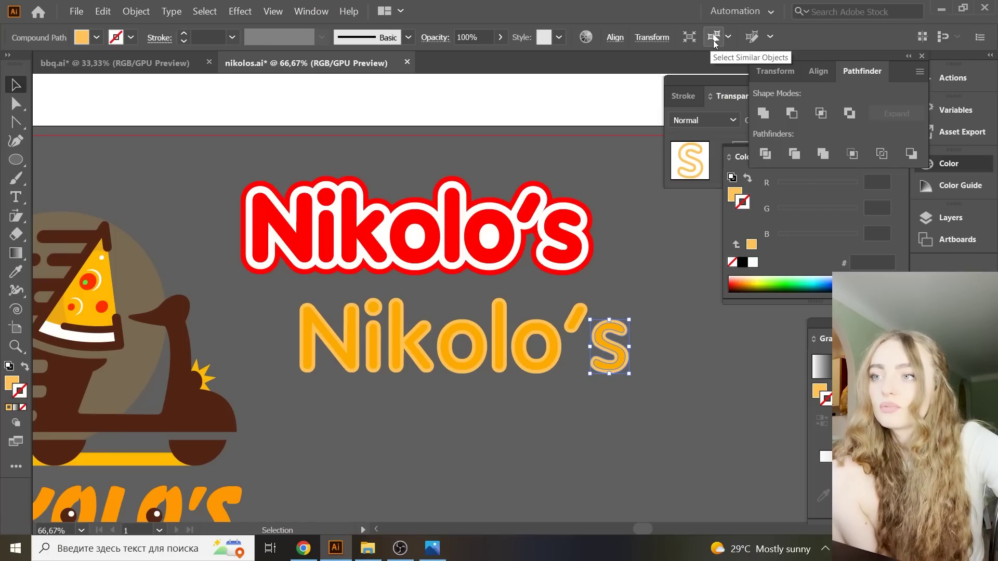
- Select and then deselect the orange Nikolo's letters to check their grouping
{"action": "left_click", "coordinate": [714, 37]}
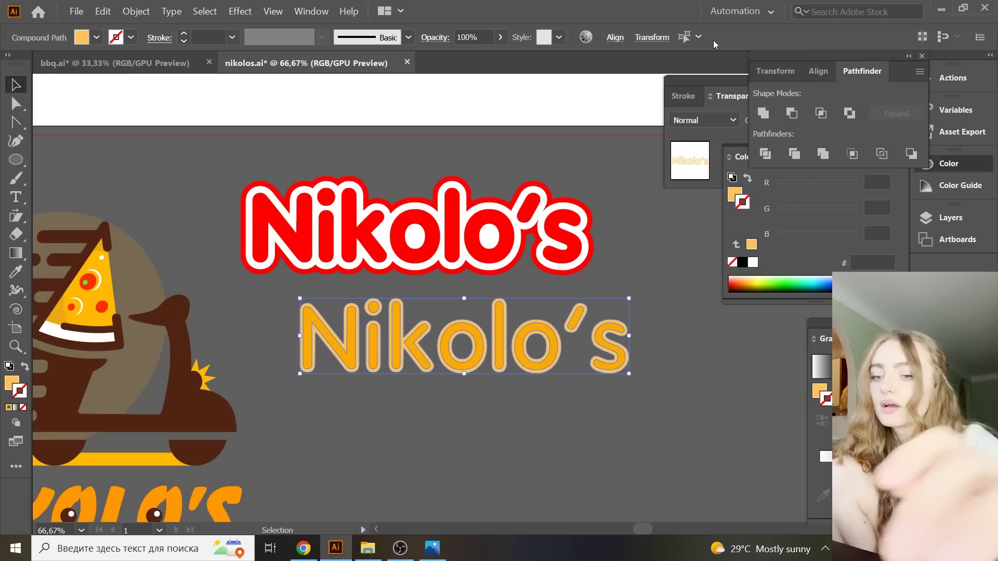
{"action": "key", "text": "ctrl+shift+a"}
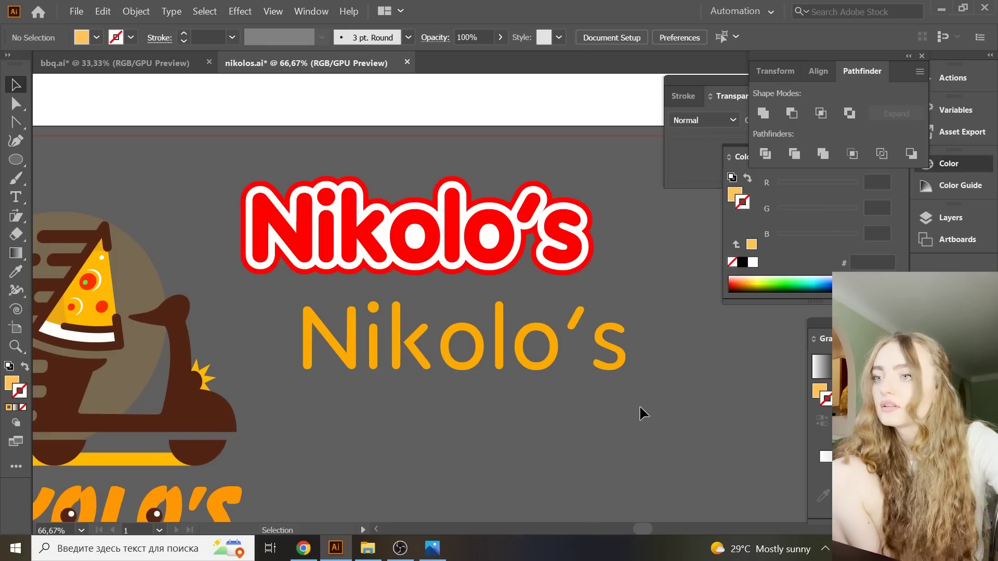
{"action": "left_click", "coordinate": [479, 344]}
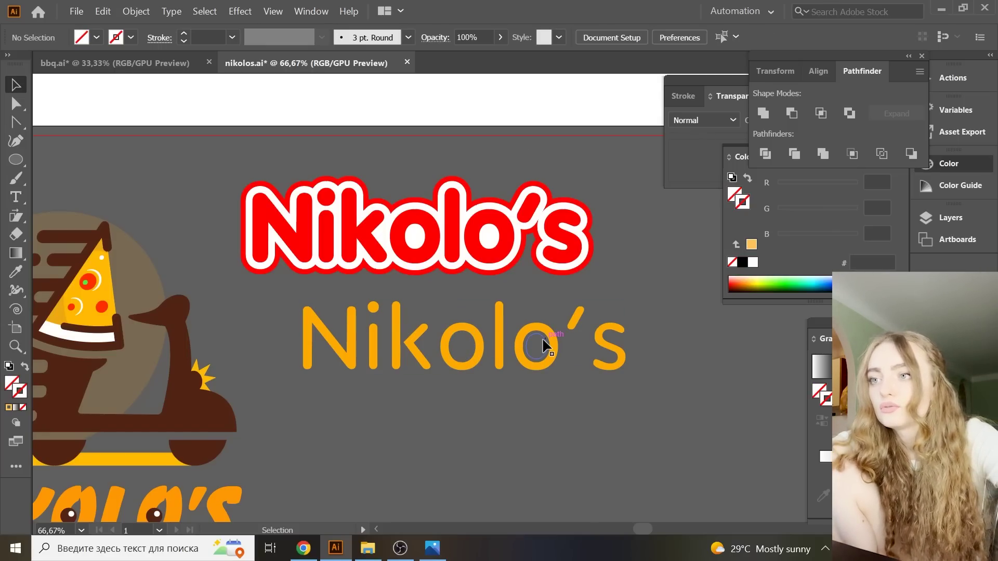
{"action": "left_click_drag", "start_coordinate": [458, 368], "coordinate": [643, 386]}
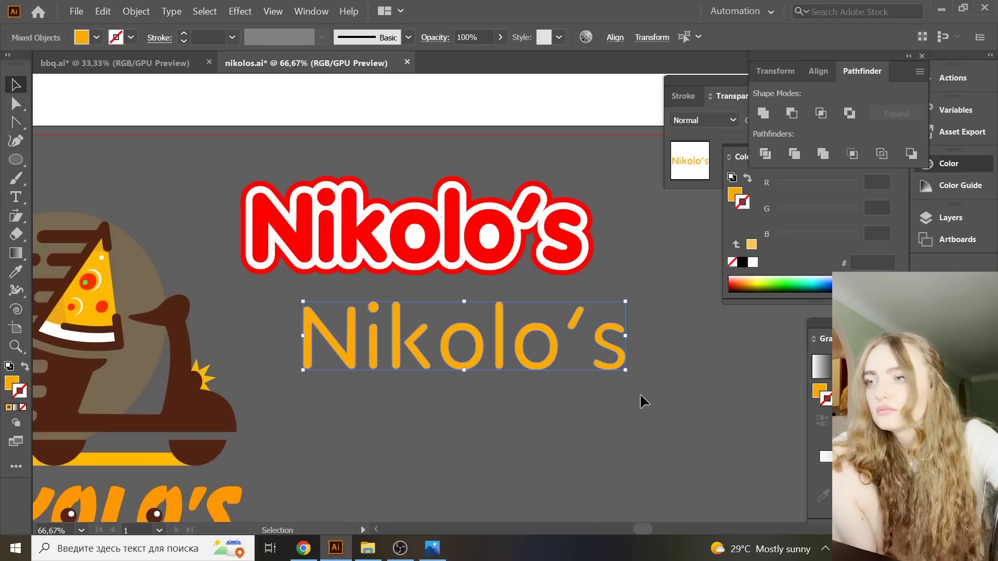
{"action": "left_click", "coordinate": [646, 419]}
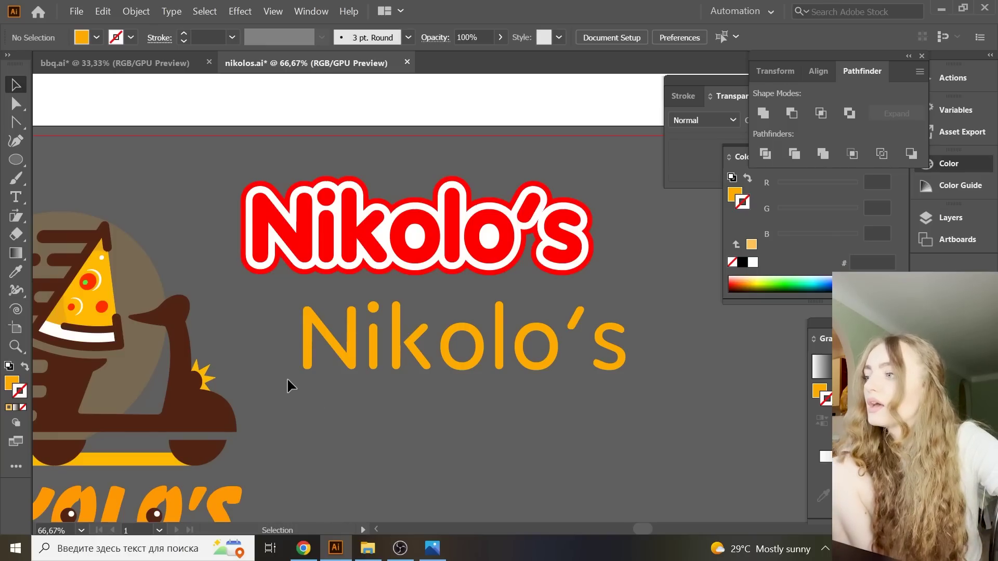
- Draw a wide, level orange ellipse over the lower half of the orange lettering, then select both
{"action": "left_click", "coordinate": [14, 163]}
{"action": "left_click_drag", "start_coordinate": [114, 142], "coordinate": [377, 239]}
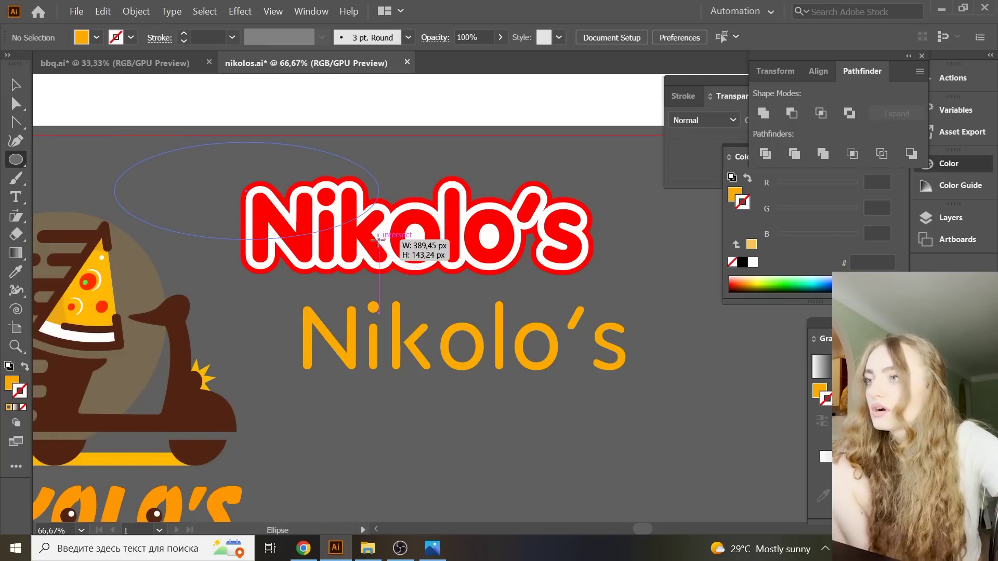
{"action": "key", "text": "v"}
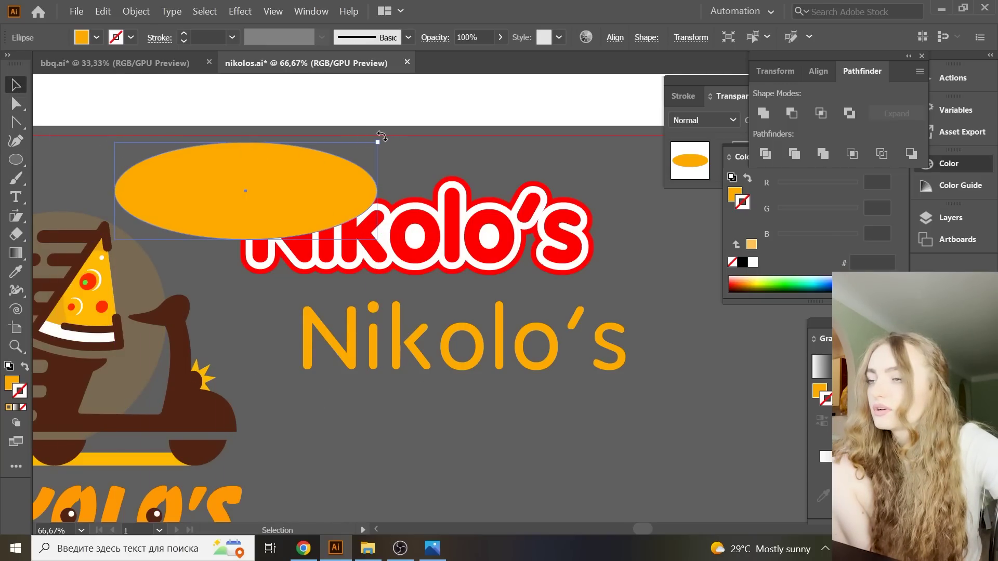
{"action": "left_click_drag", "start_coordinate": [382, 136], "coordinate": [372, 129]}
{"action": "left_click_drag", "start_coordinate": [301, 196], "coordinate": [464, 312]}
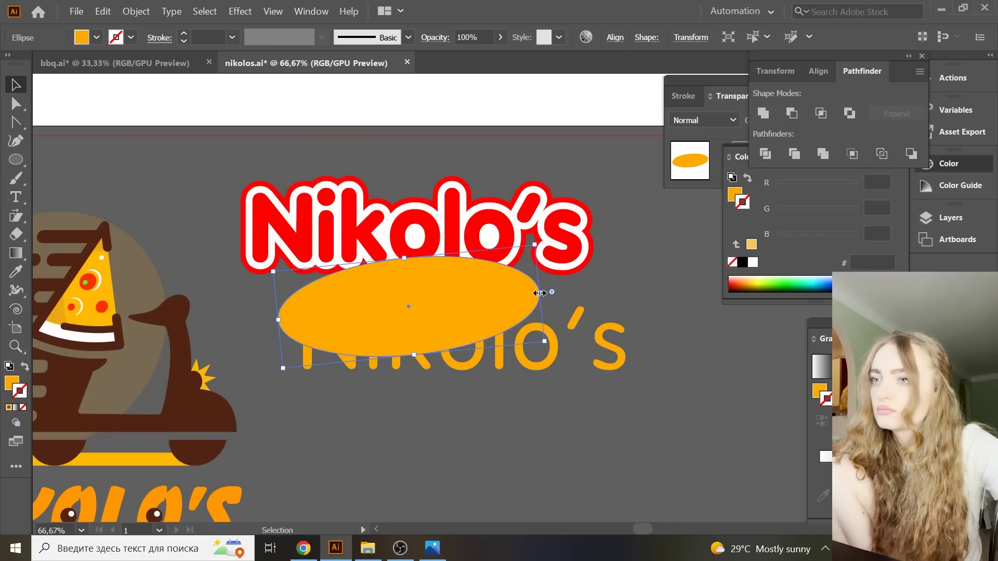
{"action": "left_click_drag", "start_coordinate": [540, 293], "coordinate": [671, 317]}
{"action": "left_click_drag", "start_coordinate": [587, 285], "coordinate": [590, 297]}
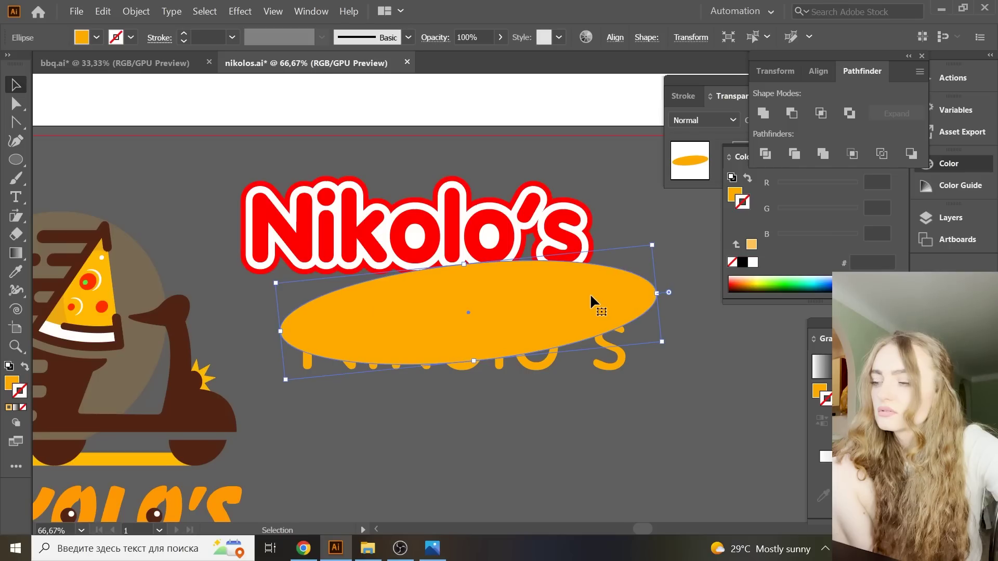
{"action": "left_click_drag", "start_coordinate": [663, 290], "coordinate": [668, 311]}
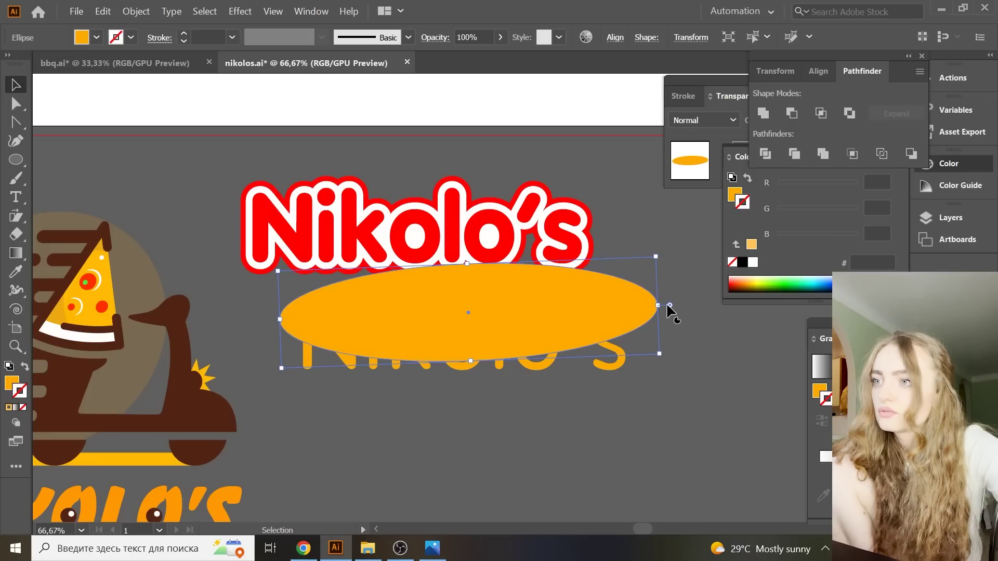
{"action": "left_click_drag", "start_coordinate": [663, 414], "coordinate": [299, 338]}
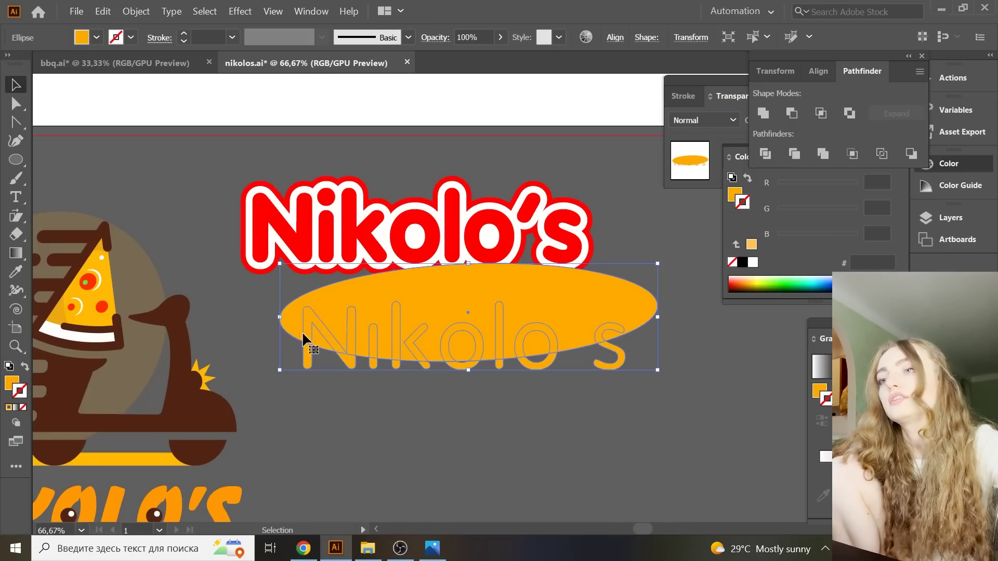
- Divide the letters with the ellipse, ungroup the pieces, and delete the leftover ellipse
{"action": "left_click", "coordinate": [764, 154]}
{"action": "right_click", "coordinate": [580, 216]}
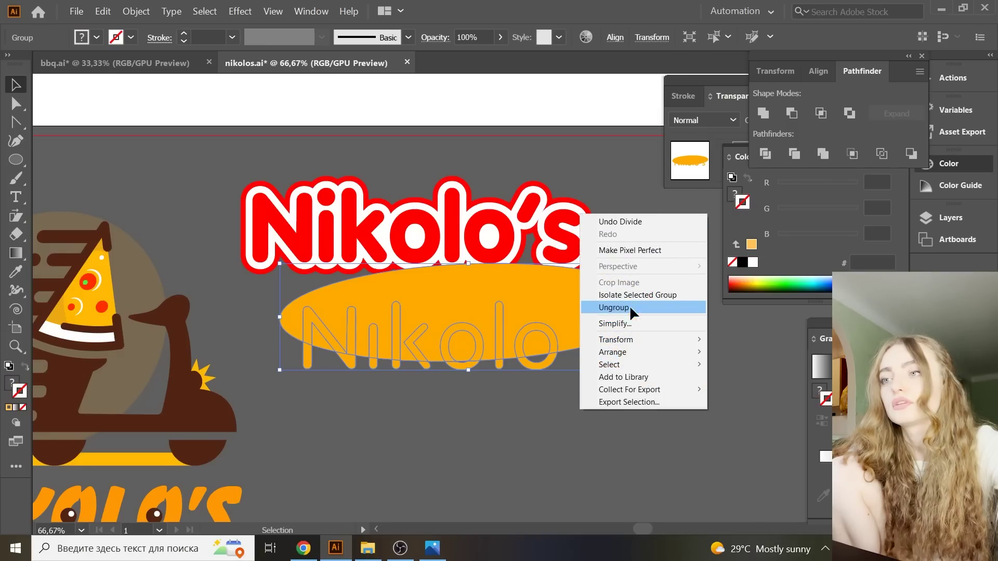
{"action": "left_click", "coordinate": [629, 304]}
{"action": "left_click", "coordinate": [575, 285]}
{"action": "key", "text": "Delete"}
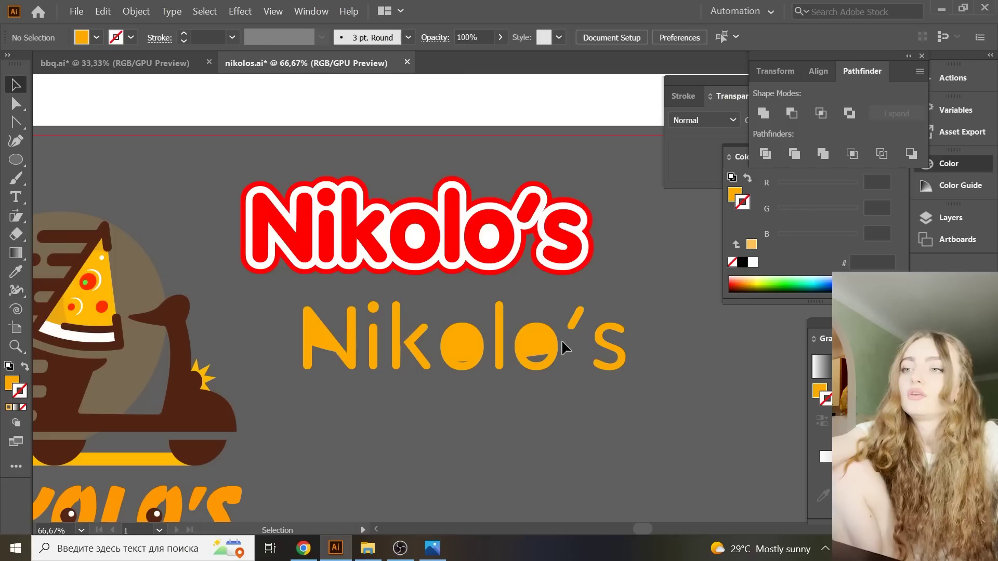
- Delete the cut-off letter bottoms, the lower s piece, the o's inner circle and the N fragment
{"action": "left_click", "coordinate": [614, 367]}
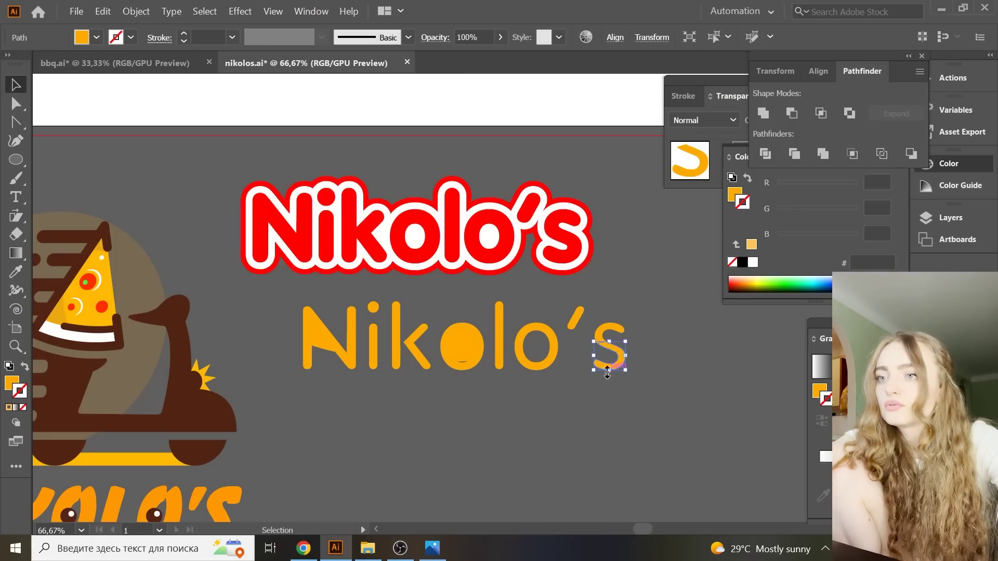
{"action": "key", "text": "Delete"}
{"action": "left_click", "coordinate": [339, 370]}
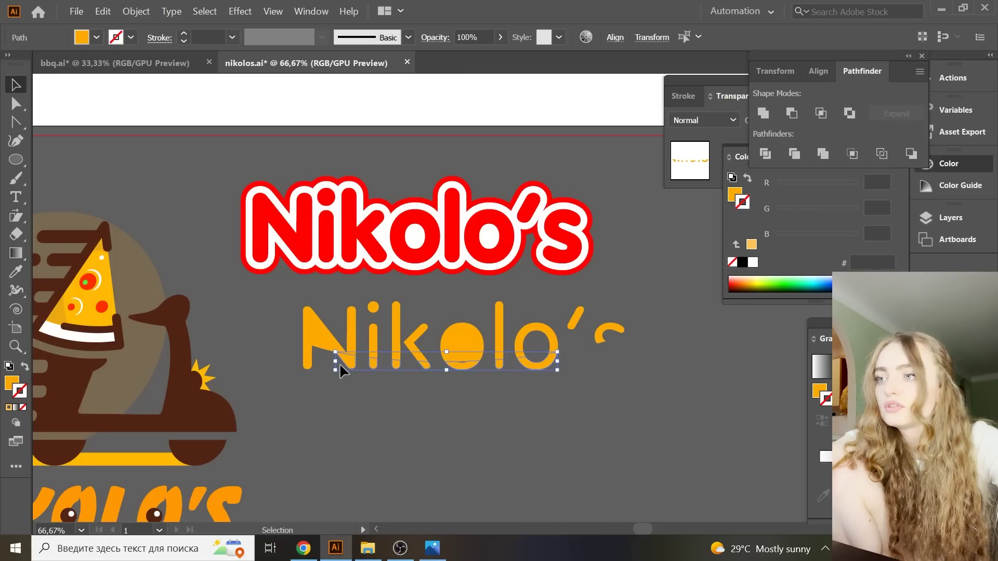
{"action": "key", "text": "Delete"}
{"action": "left_click", "coordinate": [463, 346]}
{"action": "key", "text": "Delete"}
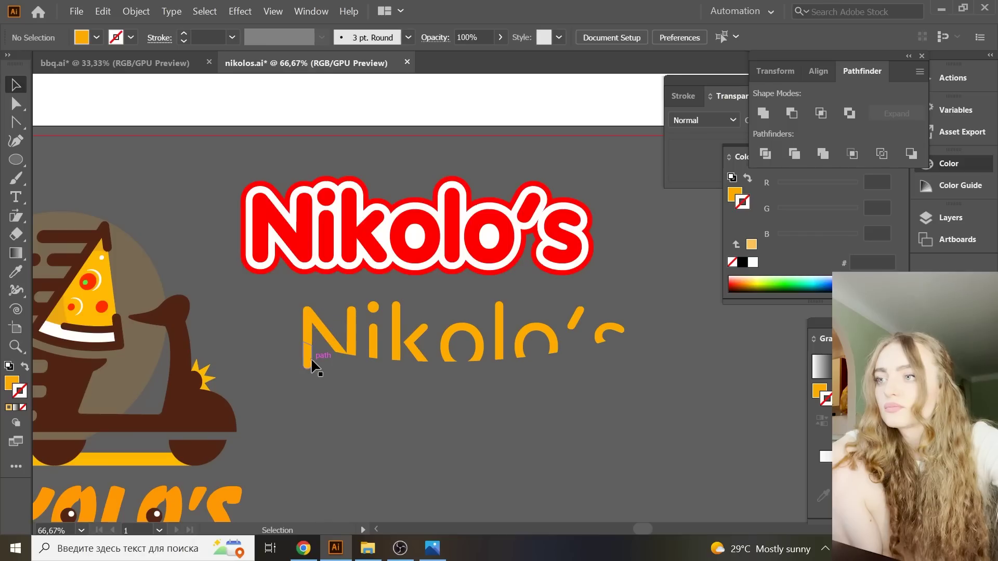
{"action": "left_click", "coordinate": [312, 367]}
{"action": "key", "text": "Delete"}
- Move the trimmed orange Nikolo's lettering on top of the red-outlined Nikolo's
{"action": "left_click", "coordinate": [304, 324]}
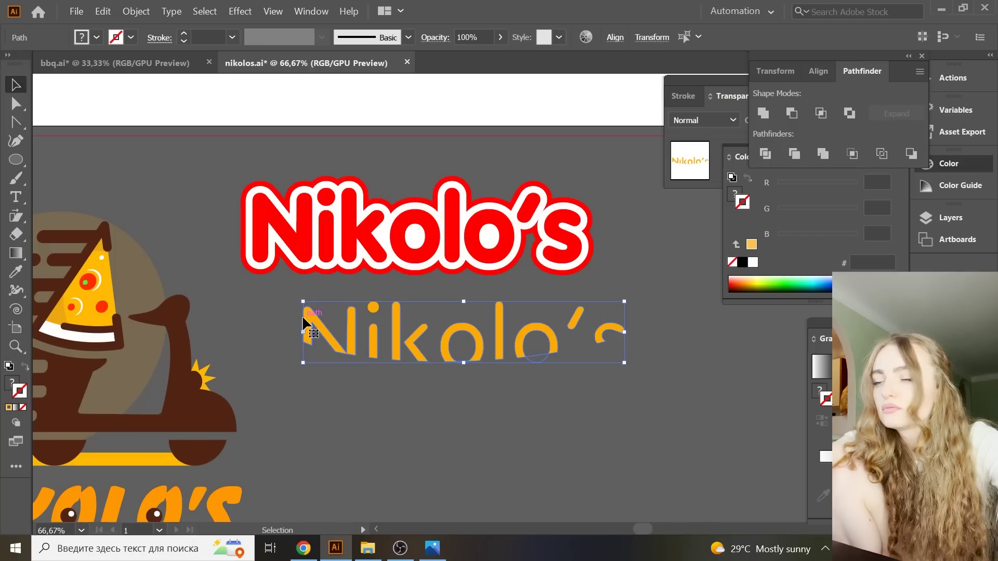
{"action": "left_click", "coordinate": [538, 360]}
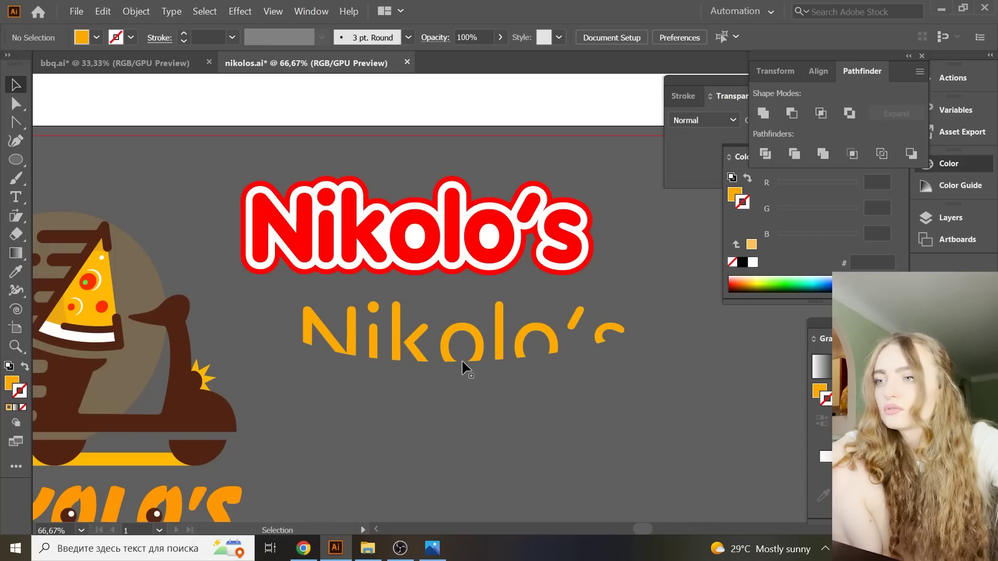
{"action": "scroll", "coordinate": [440, 364], "scroll_direction": "up", "scroll_amount": 1}
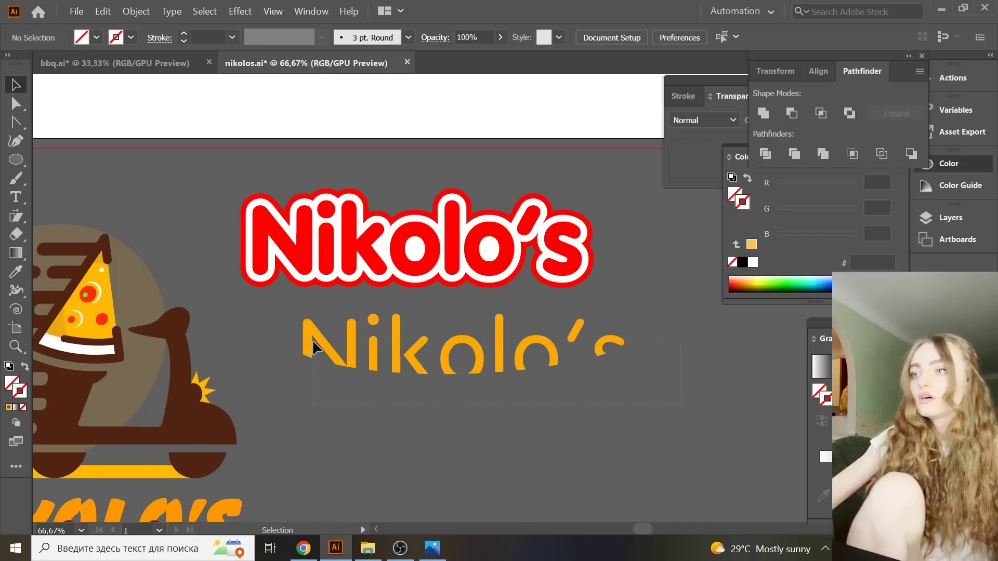
{"action": "left_click_drag", "start_coordinate": [291, 318], "coordinate": [376, 329]}
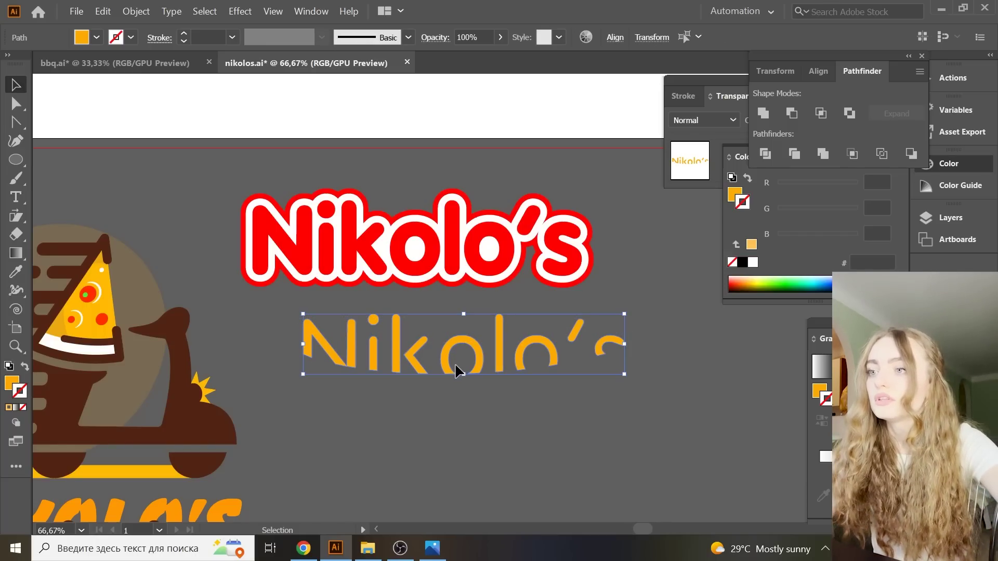
{"action": "left_click", "coordinate": [451, 363]}
{"action": "scroll", "coordinate": [520, 364], "scroll_direction": "up", "scroll_amount": 2}
{"action": "left_click", "coordinate": [376, 349]}
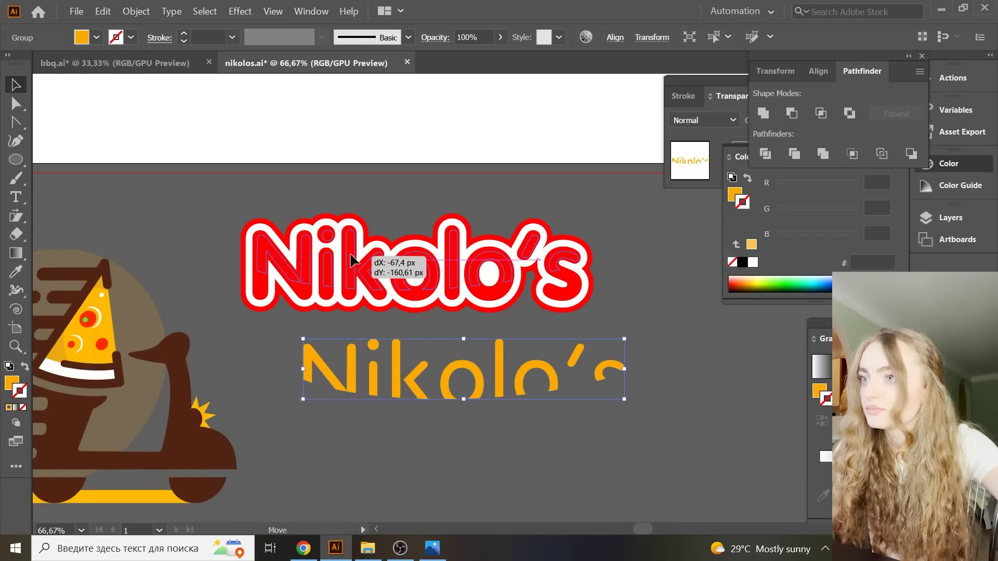
{"action": "left_click_drag", "start_coordinate": [375, 354], "coordinate": [331, 262]}
{"action": "scroll", "coordinate": [547, 388], "scroll_direction": "up", "scroll_amount": 2}
{"action": "scroll", "coordinate": [529, 350], "scroll_direction": "down", "scroll_amount": 3}
{"action": "key", "text": "ctrl+a"}
- Move the stacked two-tone Nikolo's lettering under the pizza pin logo
{"action": "scroll", "coordinate": [304, 294], "scroll_direction": "down", "scroll_amount": 1}
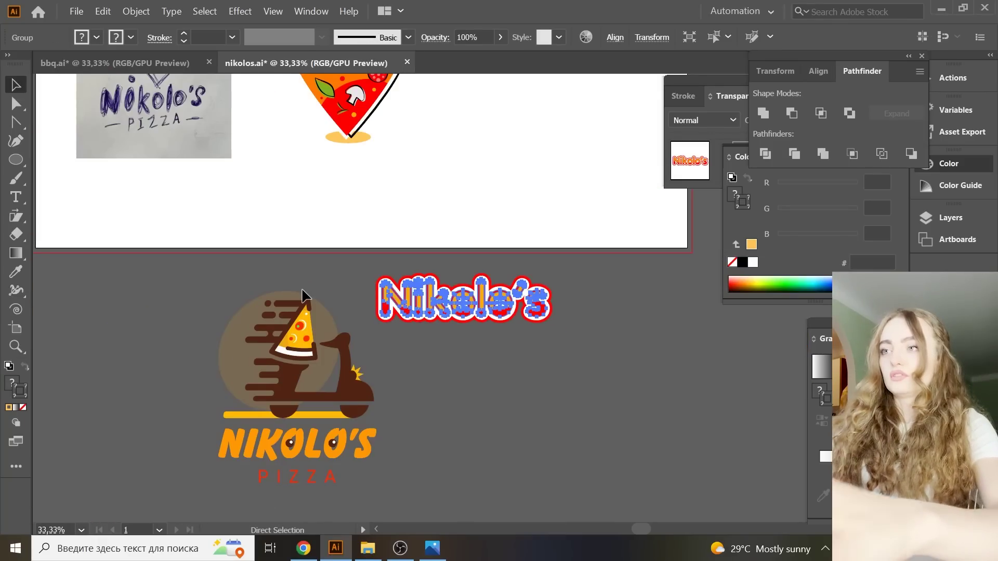
{"action": "left_click", "coordinate": [305, 261]}
{"action": "key", "text": "v"}
{"action": "scroll", "coordinate": [346, 256], "scroll_direction": "up", "scroll_amount": 3}
{"action": "left_click", "coordinate": [473, 433]}
{"action": "mouse_move", "coordinate": [473, 433]}
{"action": "left_mouse_down"}
{"action": "mouse_move", "coordinate": [358, 297]}
{"action": "mouse_move", "coordinate": [354, 307]}
{"action": "left_mouse_up"}
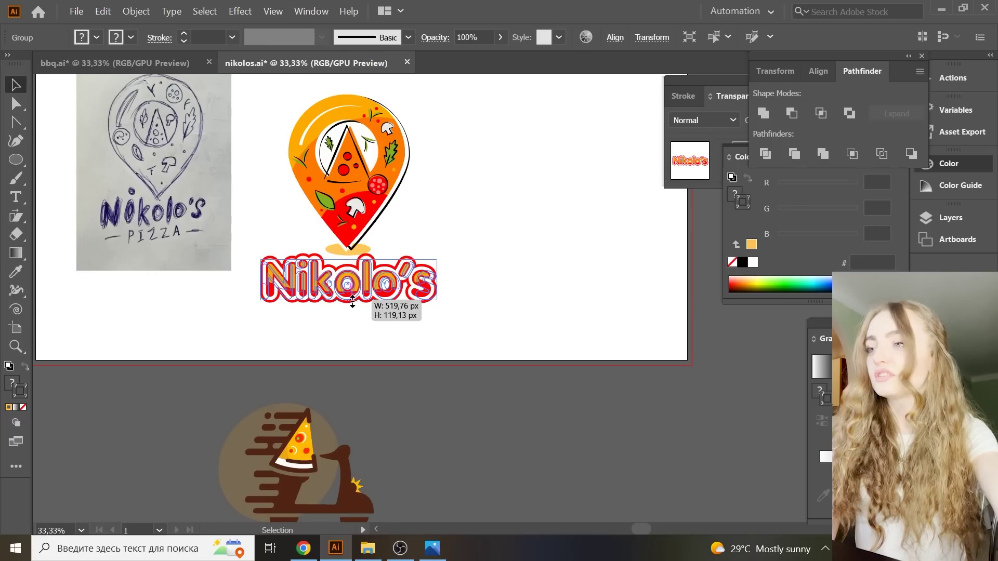
{"action": "left_click", "coordinate": [472, 324]}
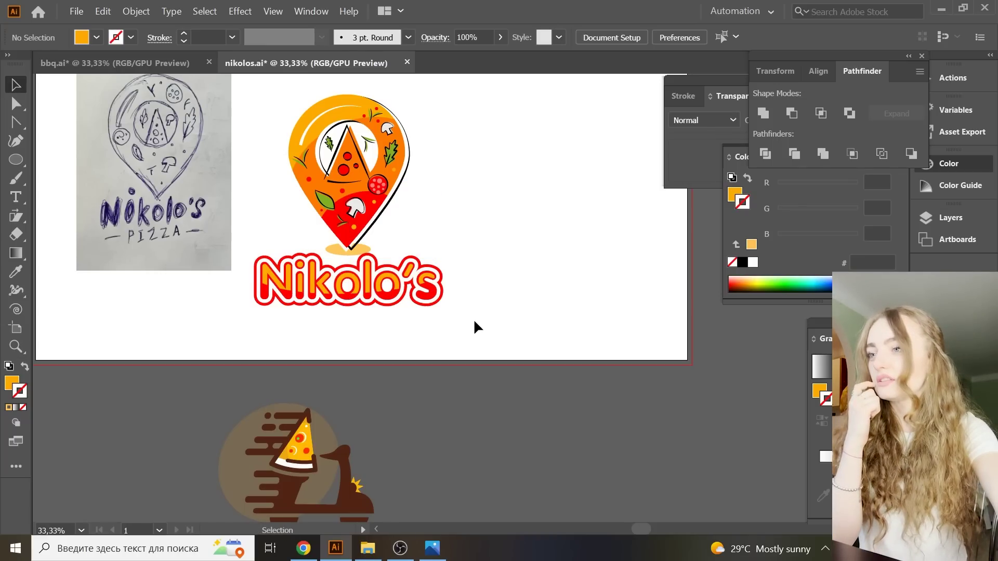
- Select the pencil sketch image and delete it from the artboard
{"action": "left_click_drag", "start_coordinate": [194, 185], "coordinate": [185, 188]}
{"action": "mouse_move", "coordinate": [147, 222]}
{"action": "left_mouse_down"}
{"action": "mouse_move", "coordinate": [143, 260]}
{"action": "mouse_move", "coordinate": [129, 267]}
{"action": "left_mouse_up"}
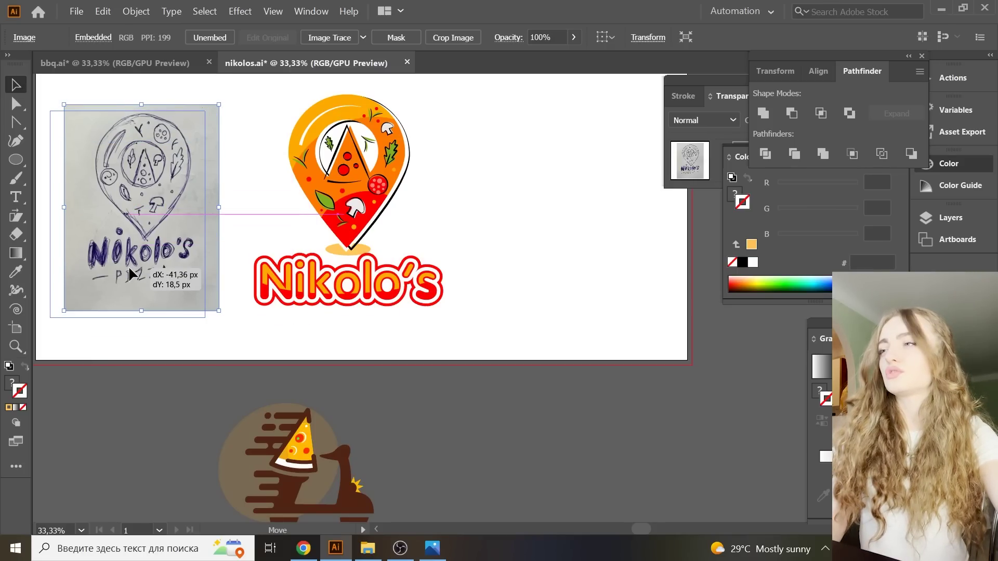
{"action": "left_click_drag", "start_coordinate": [129, 266], "coordinate": [129, 266]}
{"action": "key", "text": "Delete"}
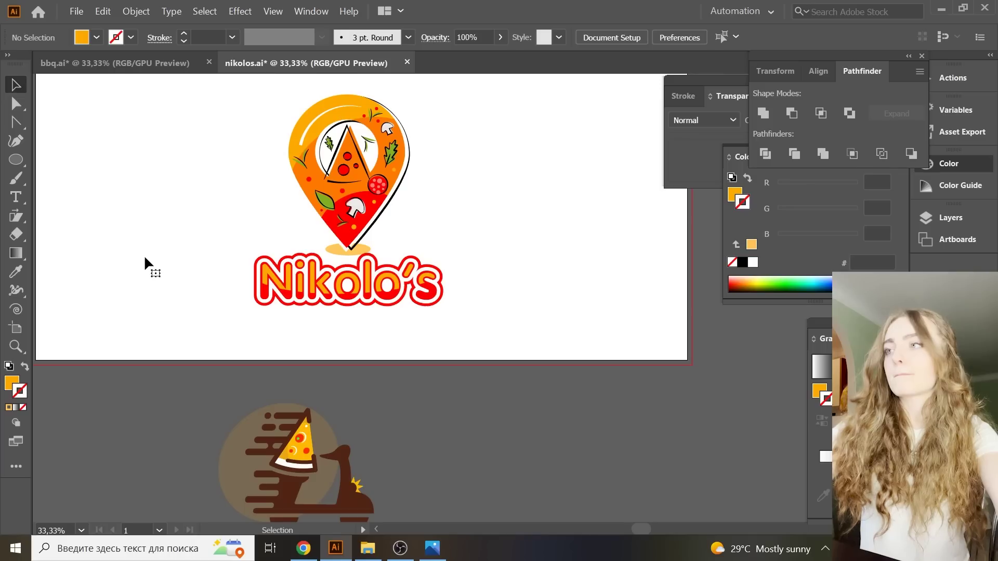
{"action": "scroll", "coordinate": [193, 317], "scroll_direction": "up", "scroll_amount": 3}
- Add the text PIZZA and set it in the TwiggyPopScratch font
{"action": "key", "text": "t"}
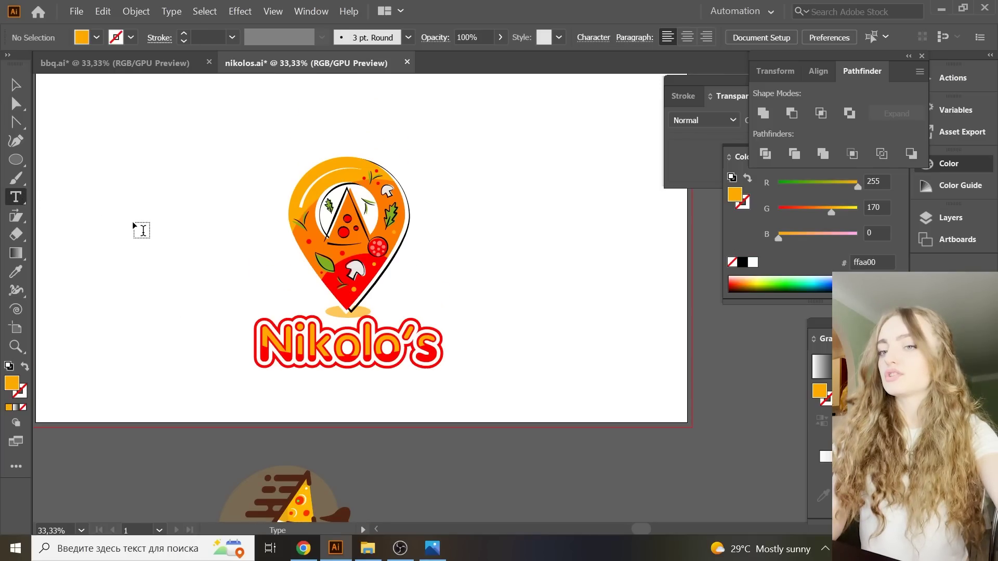
{"action": "left_click", "coordinate": [134, 224]}
{"action": "type", "text": "PIZZA"}
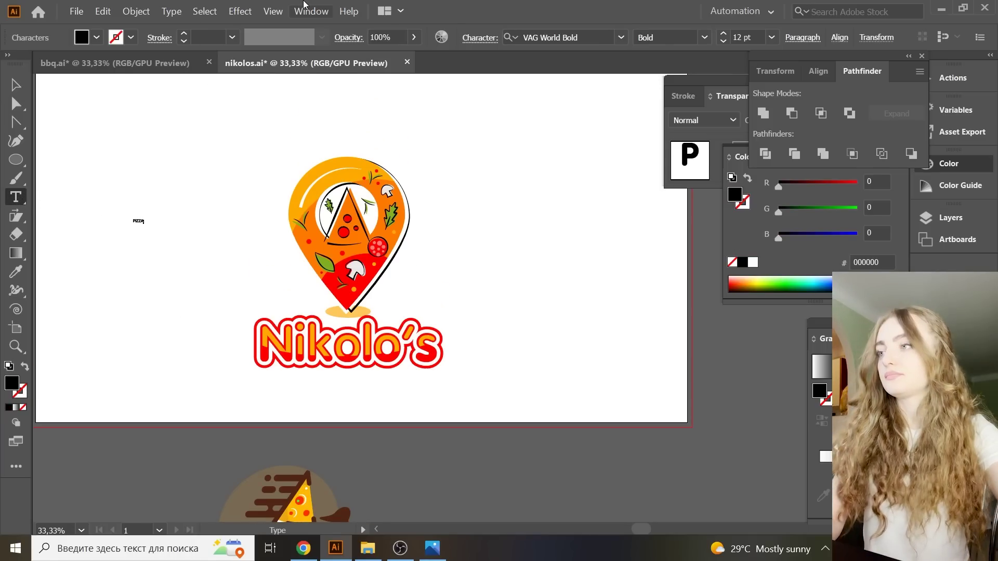
{"action": "left_click", "coordinate": [479, 37]}
{"action": "left_click", "coordinate": [484, 62]}
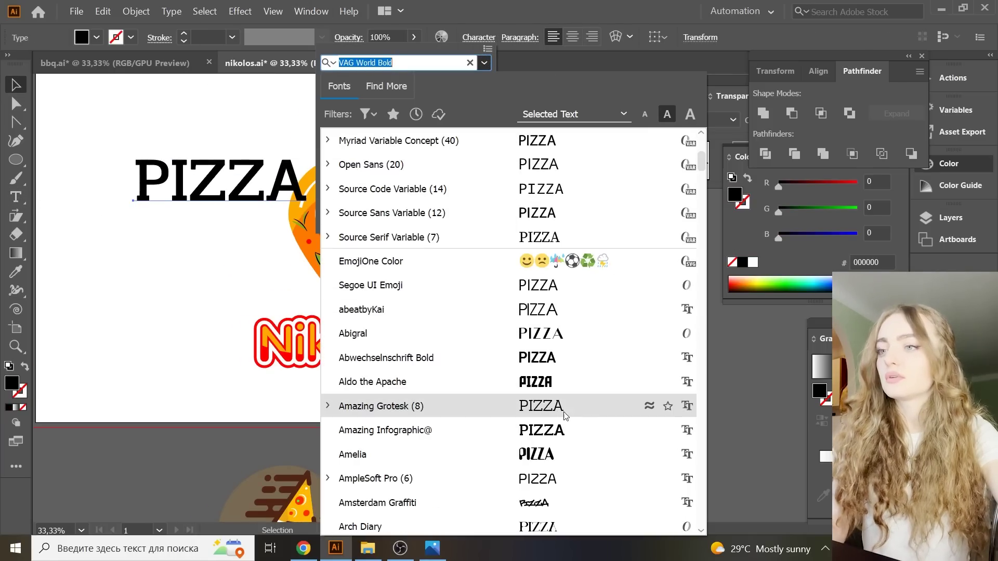
{"action": "scroll", "coordinate": [546, 312], "scroll_direction": "down", "scroll_amount": 10}
{"action": "scroll", "coordinate": [546, 416], "scroll_direction": "down", "scroll_amount": 10}
{"action": "scroll", "coordinate": [546, 248], "scroll_direction": "down", "scroll_amount": 15}
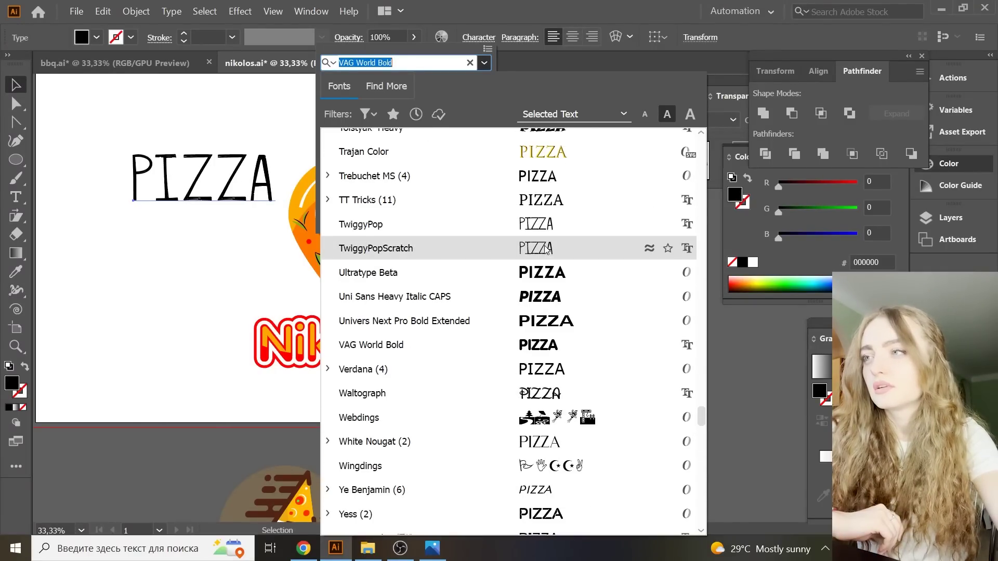
{"action": "left_click", "coordinate": [547, 248]}
- Place PIZZA beneath Nikolo's and zoom in on it
{"action": "left_click_drag", "start_coordinate": [261, 193], "coordinate": [344, 390]}
{"action": "left_click", "coordinate": [461, 425]}
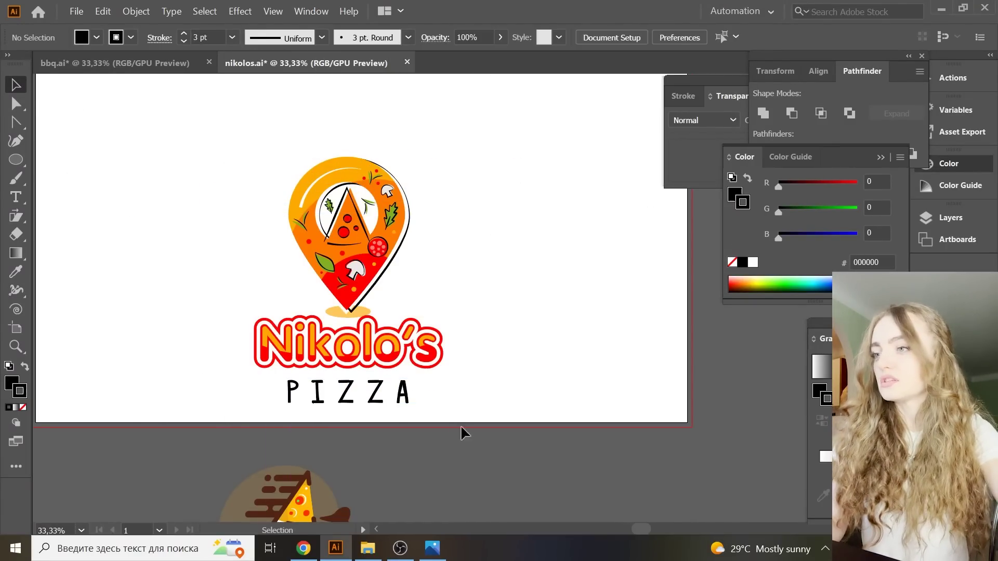
{"action": "left_click", "coordinate": [419, 396]}
{"action": "key", "text": "ctrl+equal"}
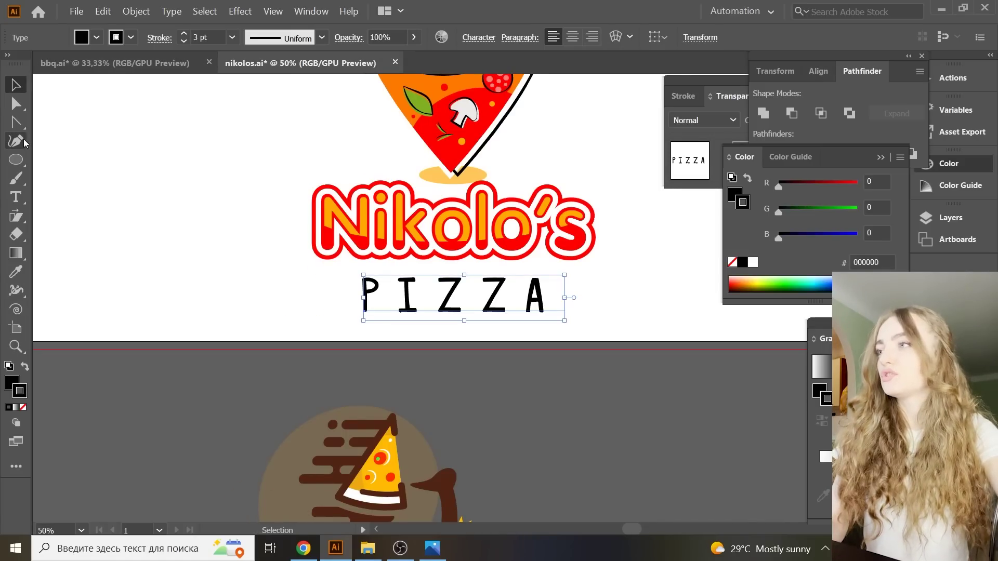
{"action": "left_click", "coordinate": [20, 142]}
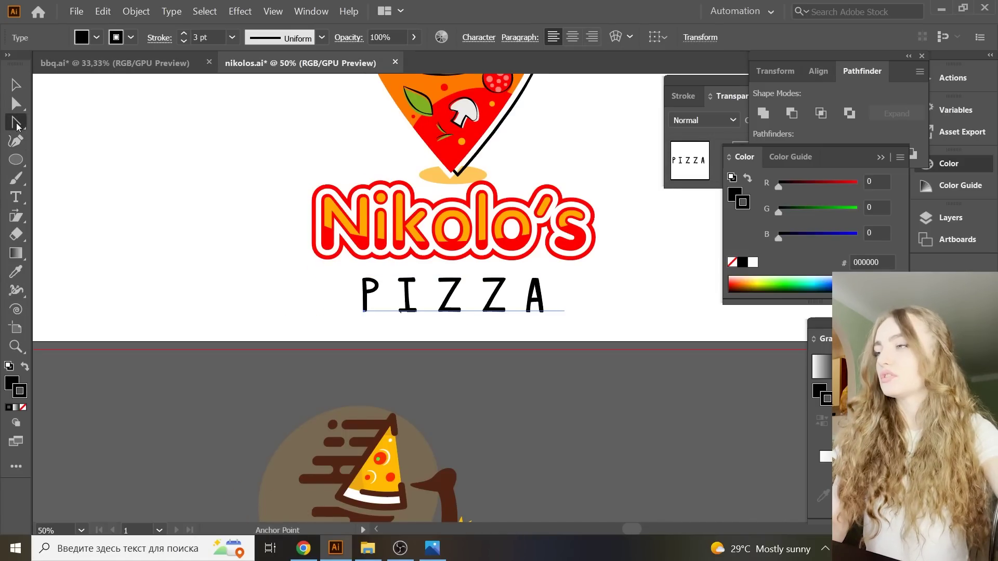
- Draw a short straight line just right of PIZZA's final A
{"action": "left_click", "coordinate": [558, 293]}
{"action": "left_click", "coordinate": [592, 294]}
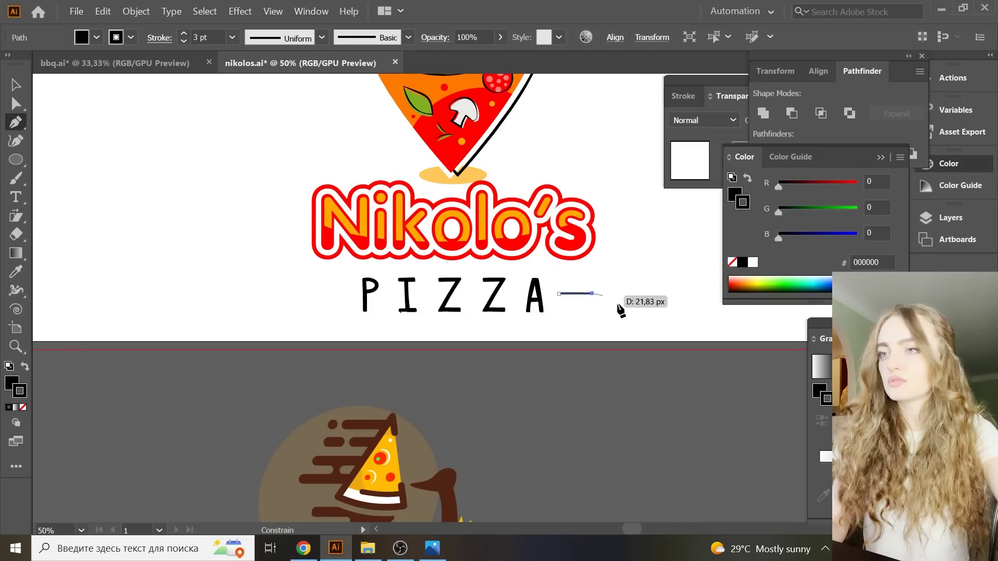
{"action": "key", "text": "v"}
{"action": "left_click", "coordinate": [98, 140]}
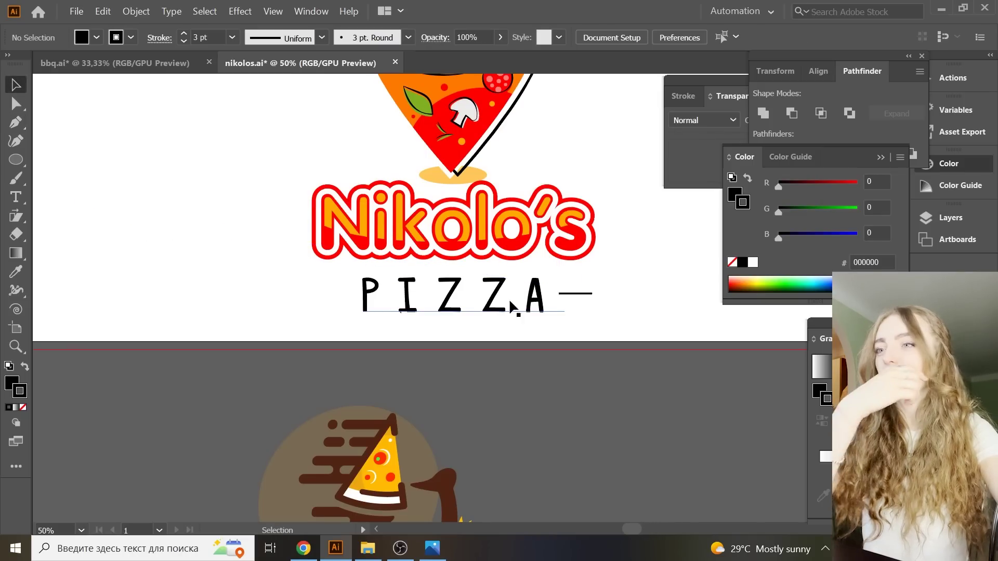
{"action": "left_click", "coordinate": [576, 294]}
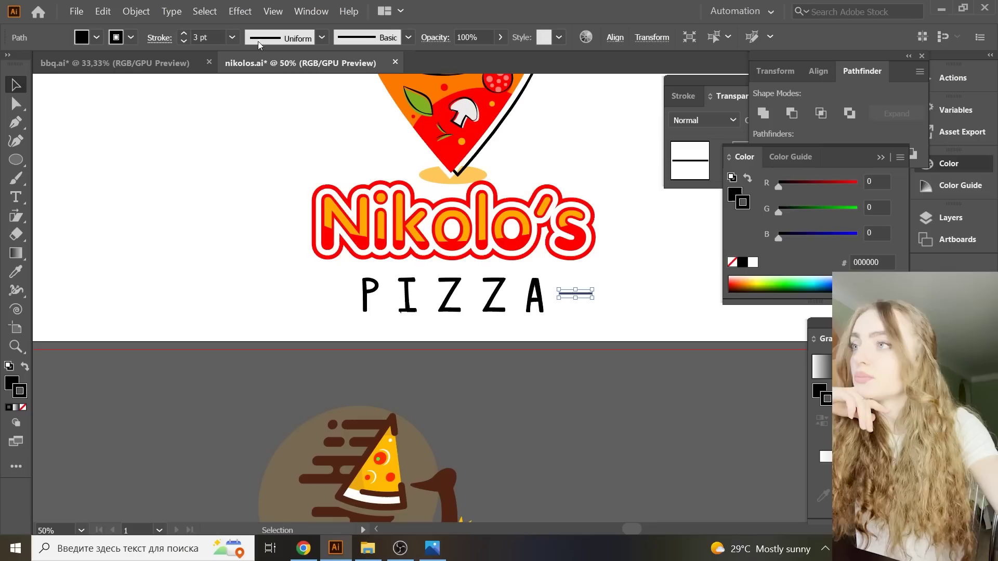
- Give the dash a 5 pt stroke and a tapered width profile
{"action": "left_click", "coordinate": [232, 37]}
{"action": "left_click", "coordinate": [245, 174]}
{"action": "left_click", "coordinate": [212, 174]}
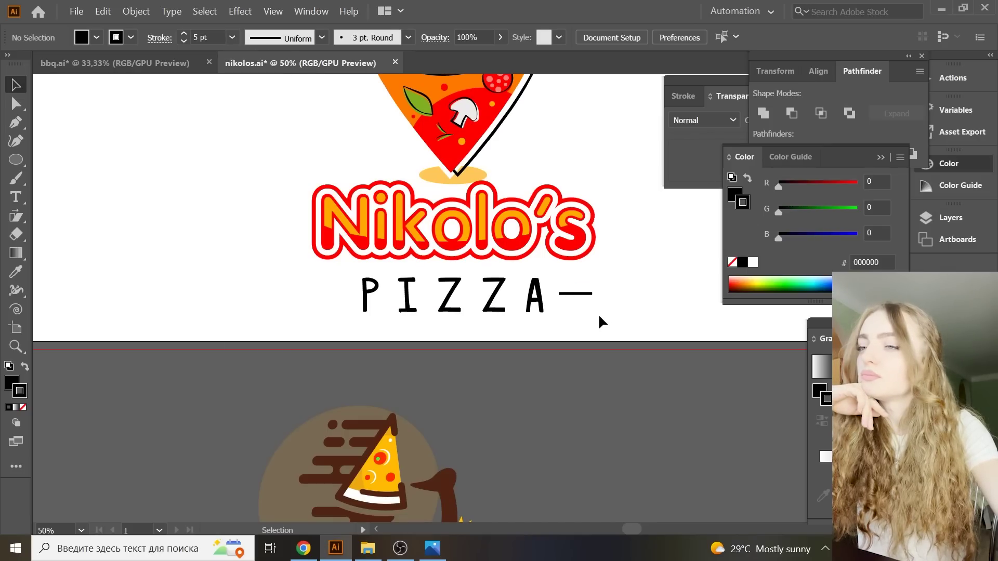
{"action": "left_click", "coordinate": [582, 293]}
{"action": "left_click", "coordinate": [322, 38]}
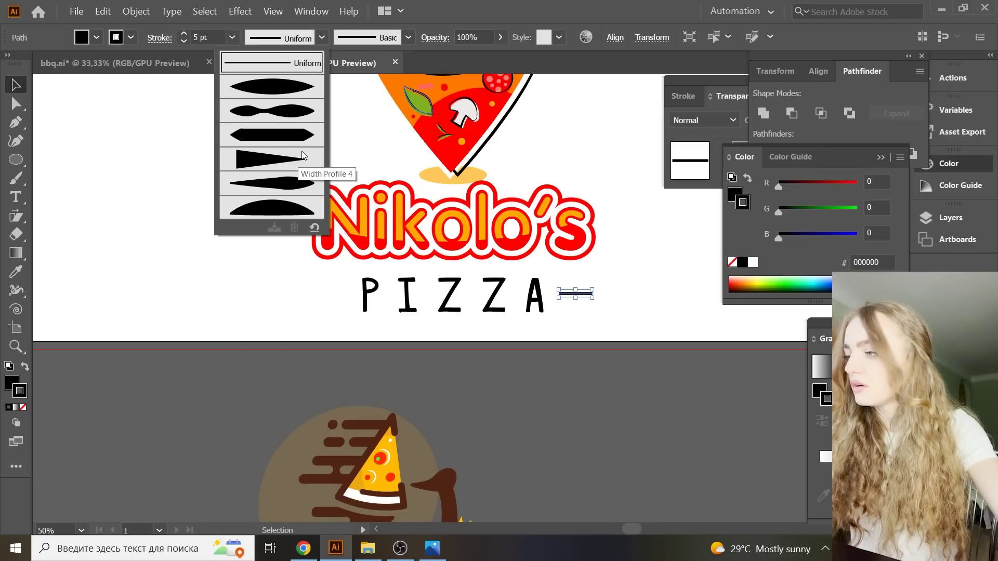
{"action": "left_click", "coordinate": [299, 171]}
{"action": "left_click", "coordinate": [236, 172]}
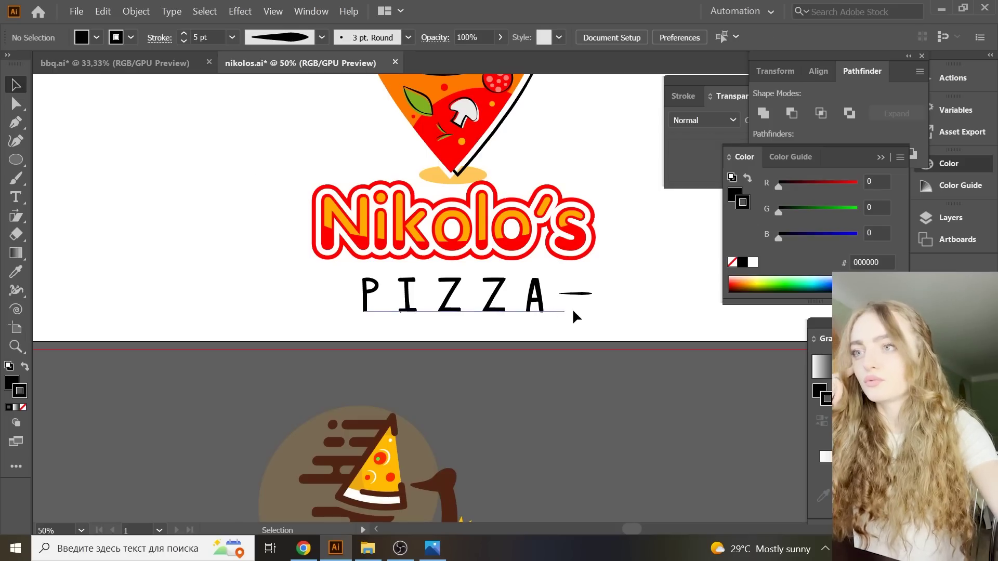
- Reflect the tapered dash and place a copy left of the P
{"action": "left_click", "coordinate": [574, 293]}
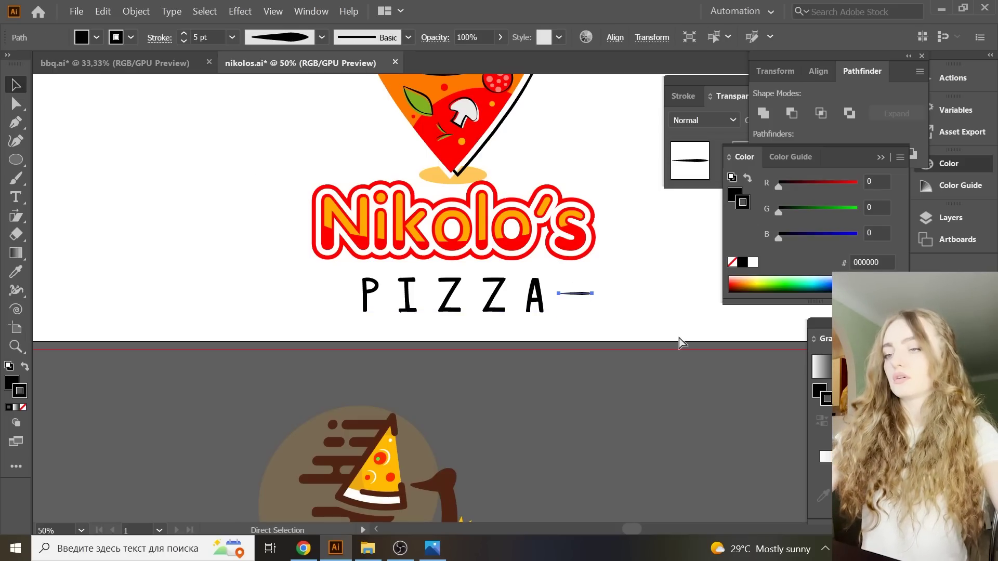
{"action": "right_click", "coordinate": [597, 300]}
{"action": "mouse_move", "coordinate": [632, 233]}
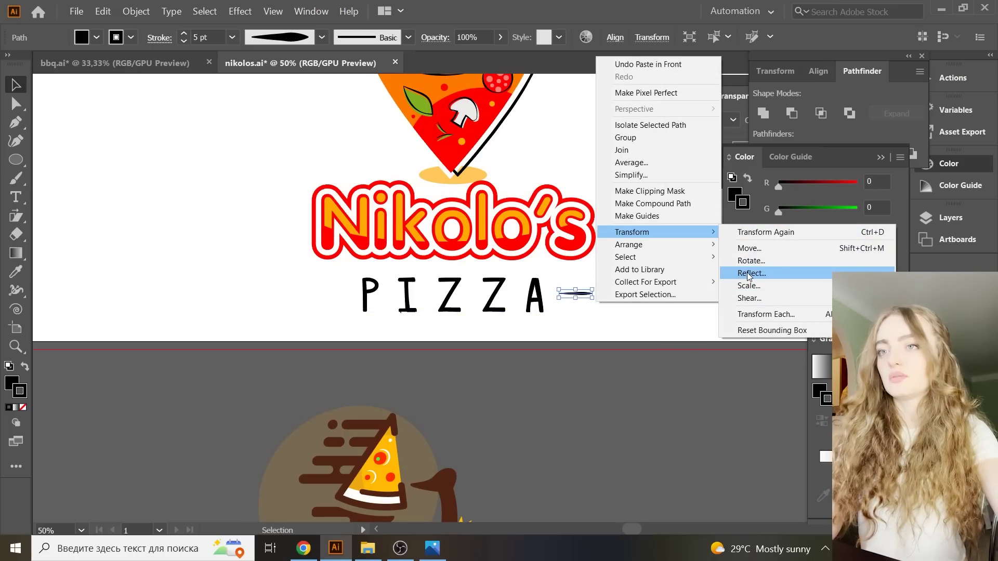
{"action": "left_click", "coordinate": [749, 274]}
{"action": "left_click", "coordinate": [506, 373]}
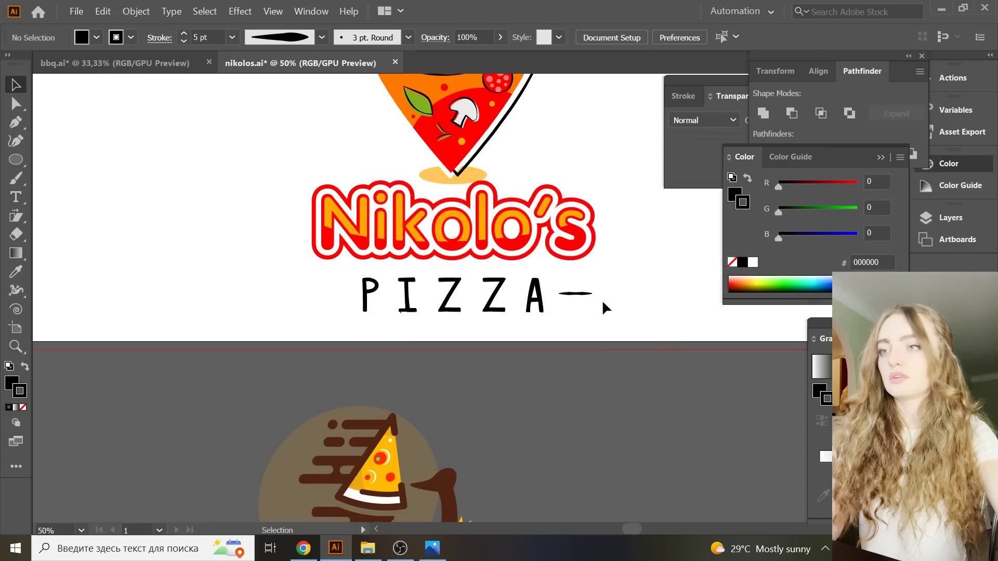
{"action": "left_click_drag", "start_coordinate": [577, 295], "coordinate": [334, 313]}
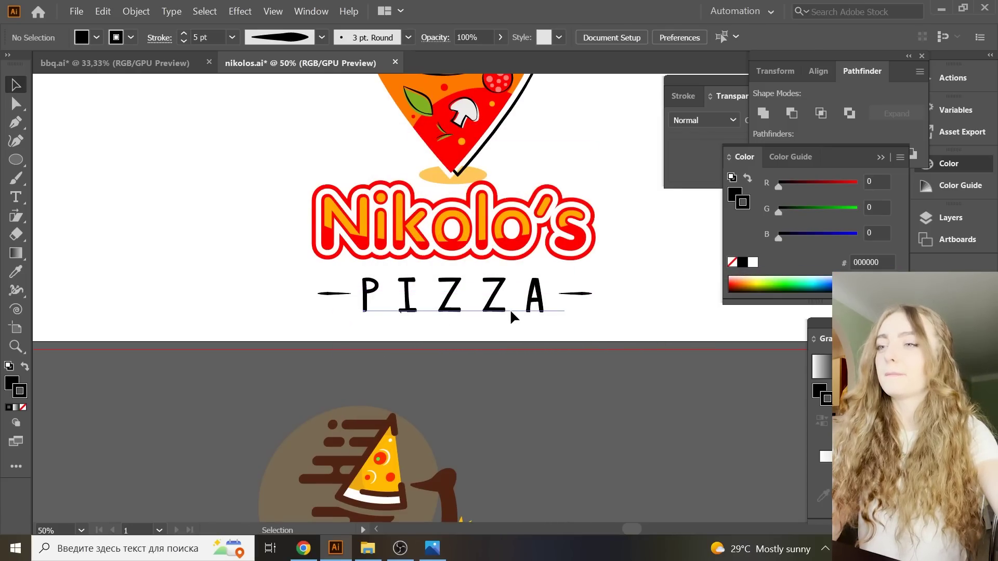
- Slightly adjust the PIZZA text's height and check its stroke settings
{"action": "left_click", "coordinate": [511, 312]}
{"action": "left_click_drag", "start_coordinate": [459, 321], "coordinate": [464, 319]}
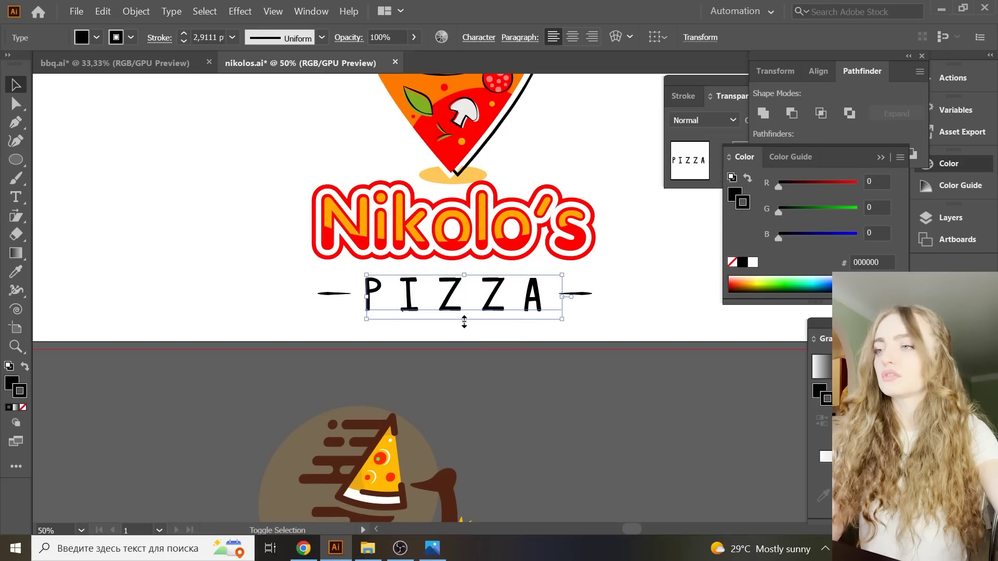
{"action": "left_click", "coordinate": [159, 38]}
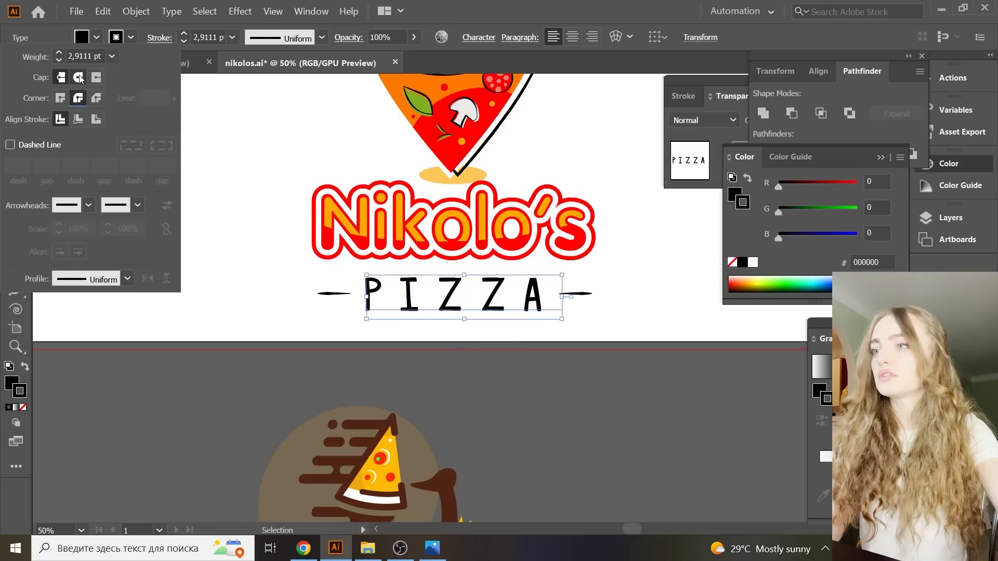
{"action": "left_click", "coordinate": [222, 135]}
{"action": "key", "text": "ctrl+plus"}
{"action": "key", "text": "ctrl+plus"}
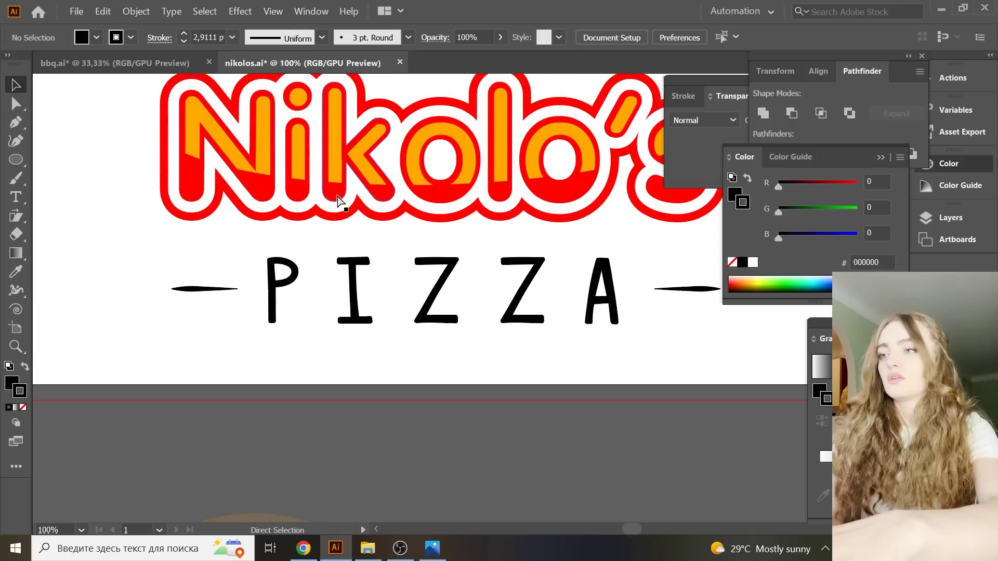
{"action": "key", "text": "ctrl+plus"}
- Reselect PIZZA and review its stroke settings once more
{"action": "left_click", "coordinate": [379, 308]}
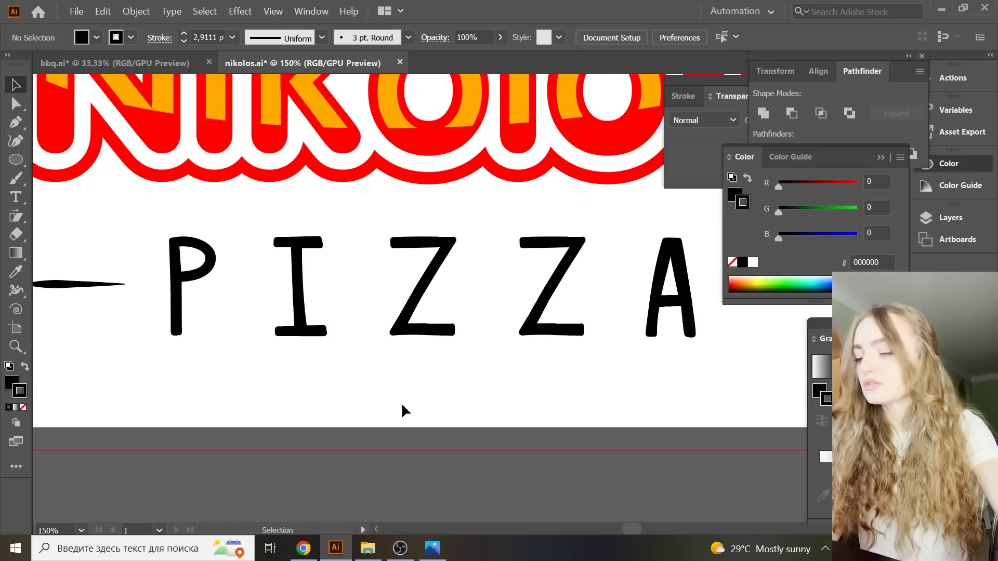
{"action": "left_click", "coordinate": [405, 435]}
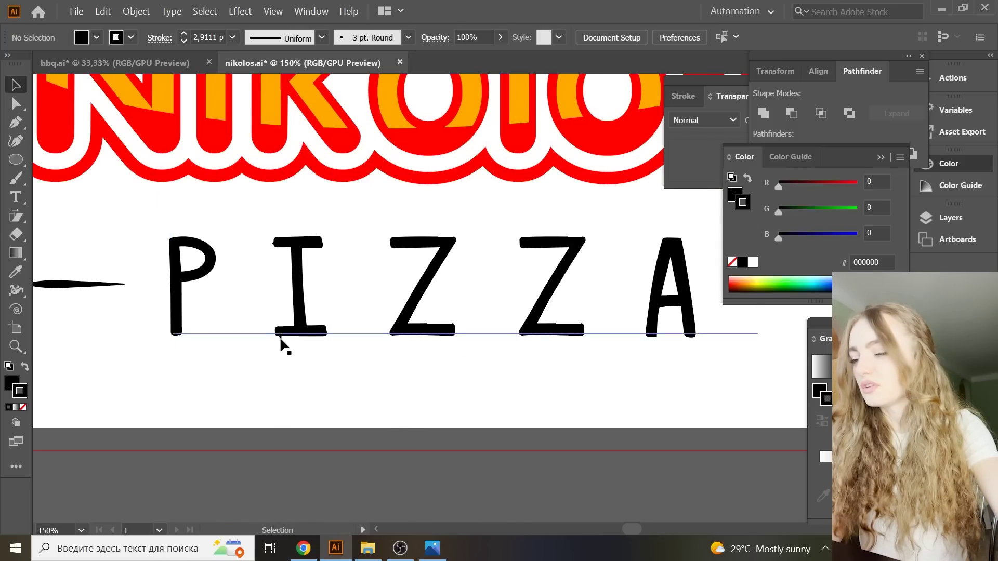
{"action": "left_click", "coordinate": [325, 331]}
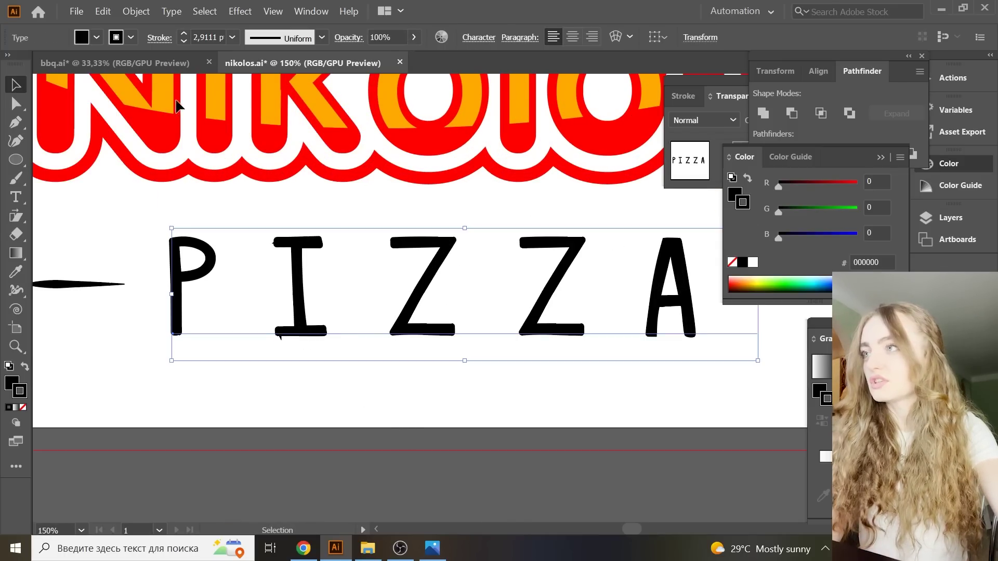
{"action": "left_click", "coordinate": [157, 43]}
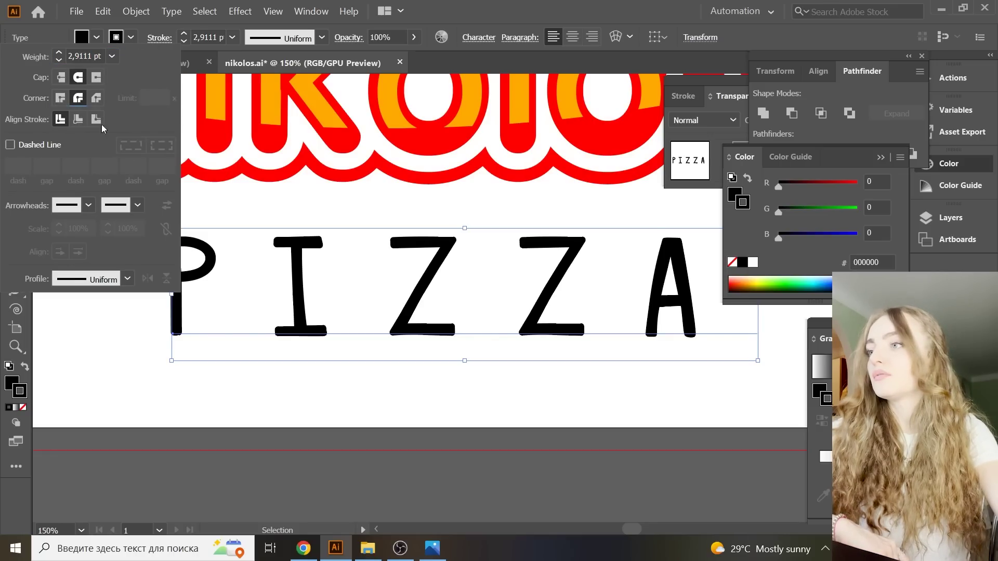
{"action": "left_click", "coordinate": [508, 438]}
{"action": "scroll", "coordinate": [508, 439], "scroll_direction": "down", "scroll_amount": 4}
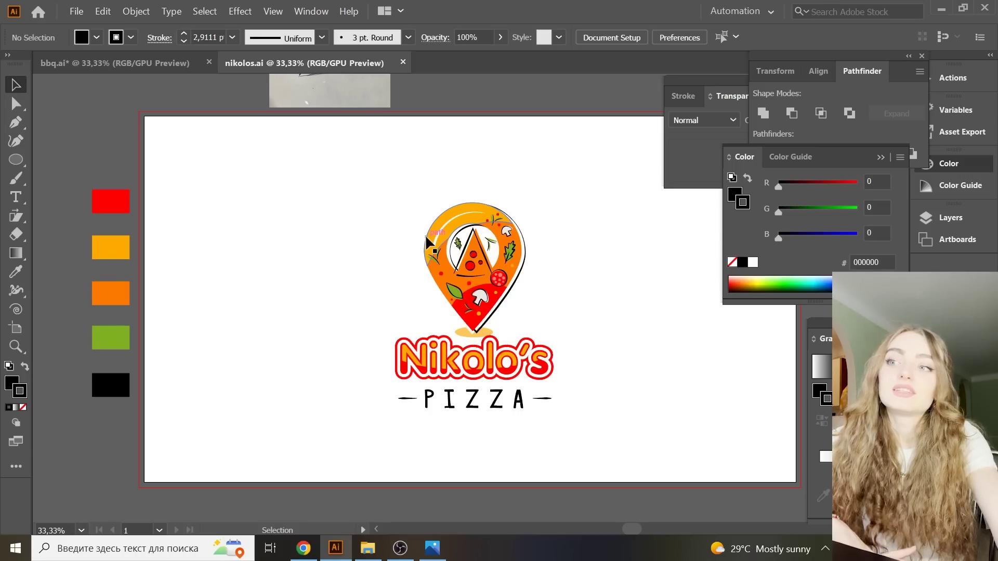
- Nudge Nikolo's and PIZZA lower, then shift the whole logo slightly up and left
{"action": "left_click_drag", "start_coordinate": [626, 459], "coordinate": [413, 370]}
{"action": "left_click", "coordinate": [420, 247]}
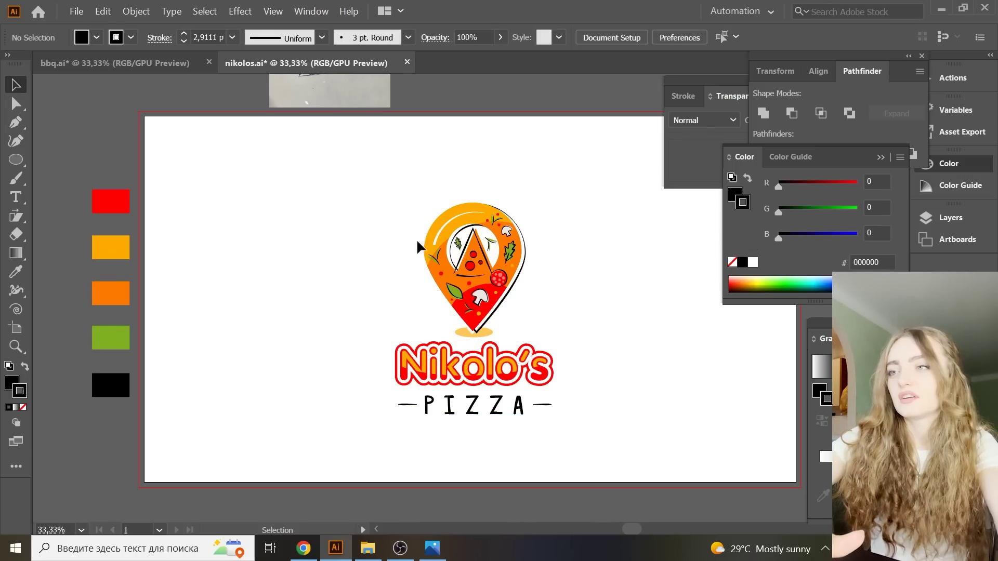
{"action": "left_click_drag", "start_coordinate": [324, 200], "coordinate": [617, 425]}
{"action": "left_click_drag", "start_coordinate": [546, 375], "coordinate": [542, 372]}
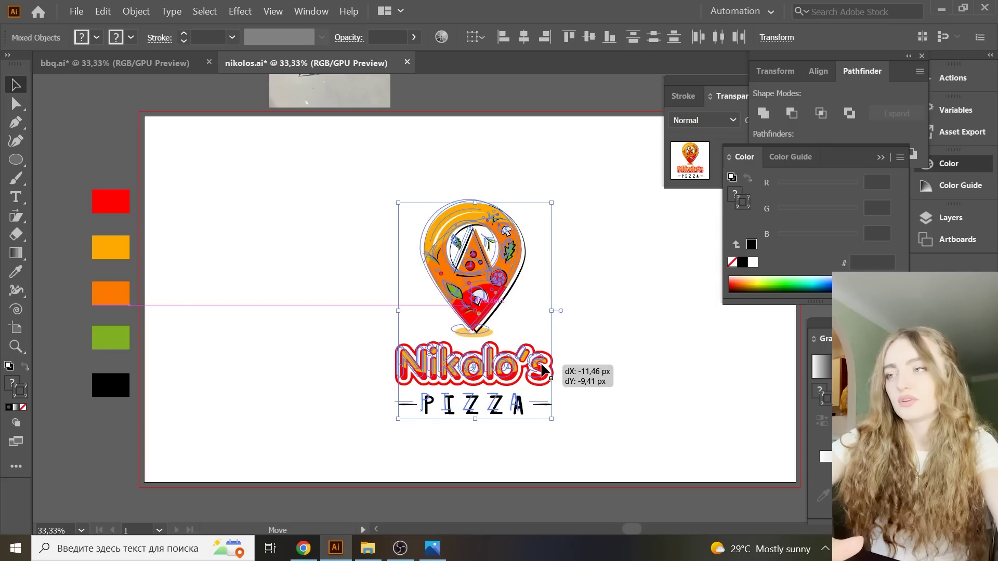
{"action": "left_click", "coordinate": [627, 398]}
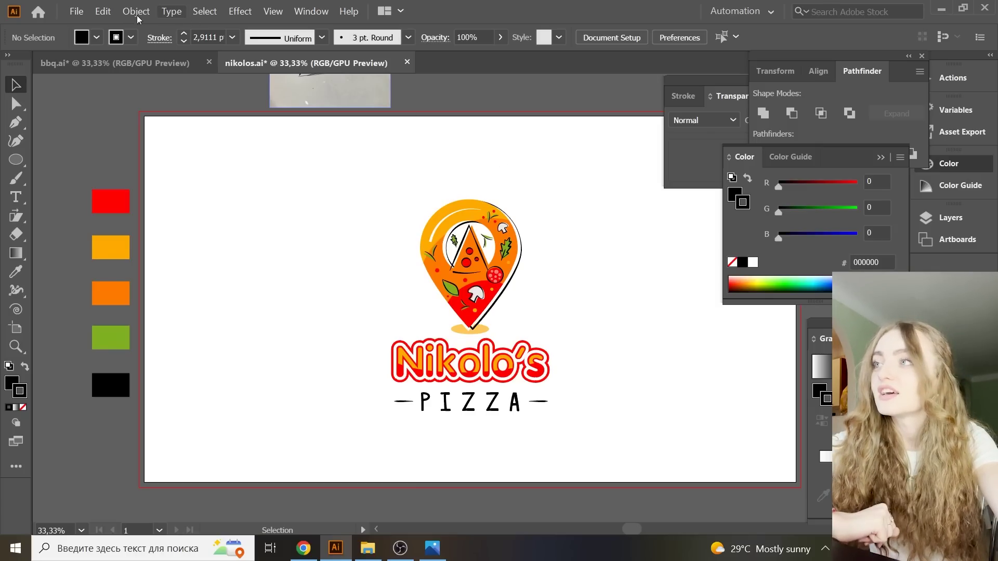
- Export the logo via Save for Web (Legacy) as a high-quality JPEG named nikolos4
{"action": "left_click", "coordinate": [77, 11]}
{"action": "left_click", "coordinate": [315, 233]}
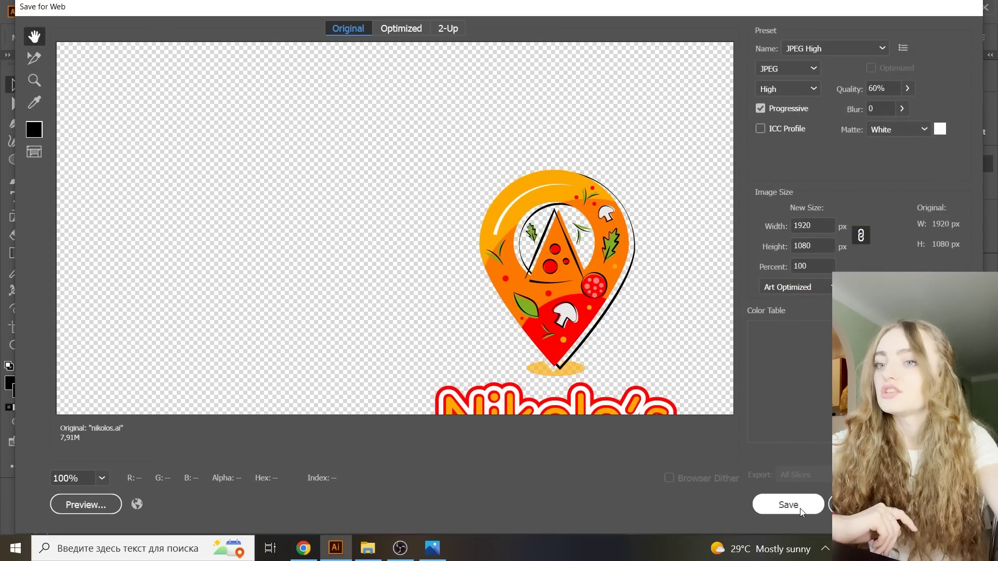
{"action": "left_click", "coordinate": [788, 505]}
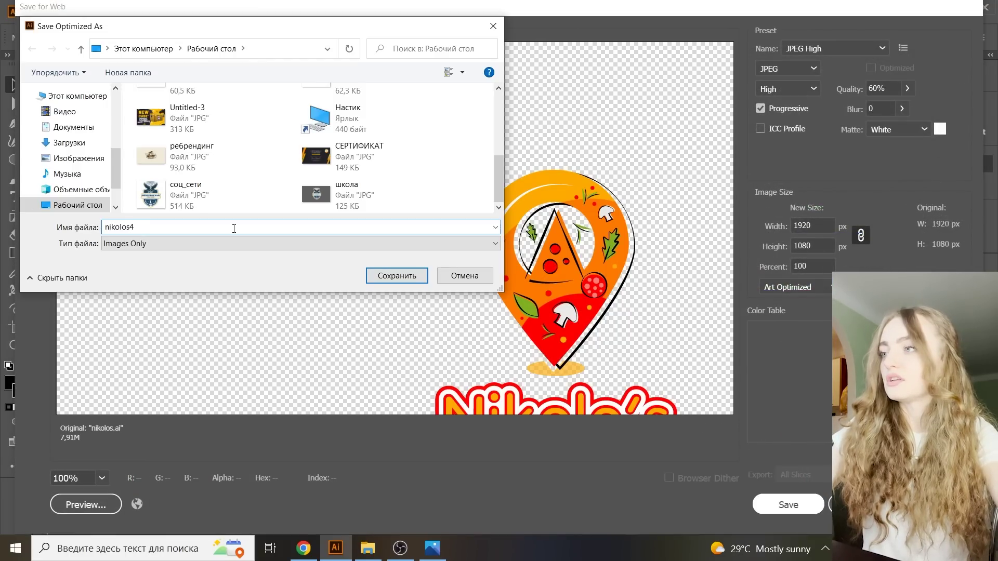
{"action": "key", "text": "BackSpace"}
{"action": "type", "text": "3"}
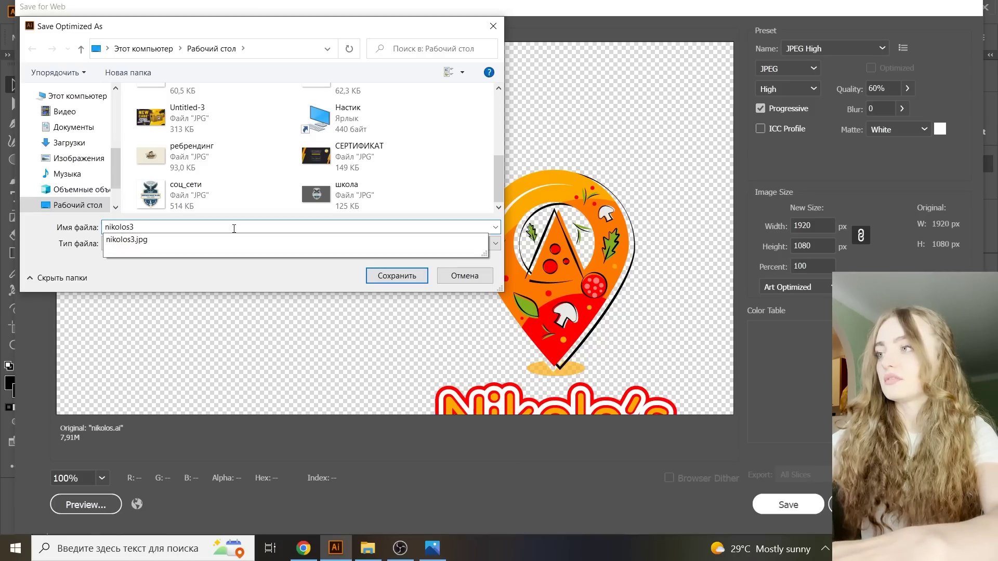
{"action": "key", "text": "BackSpace"}
{"action": "type", "text": "4"}
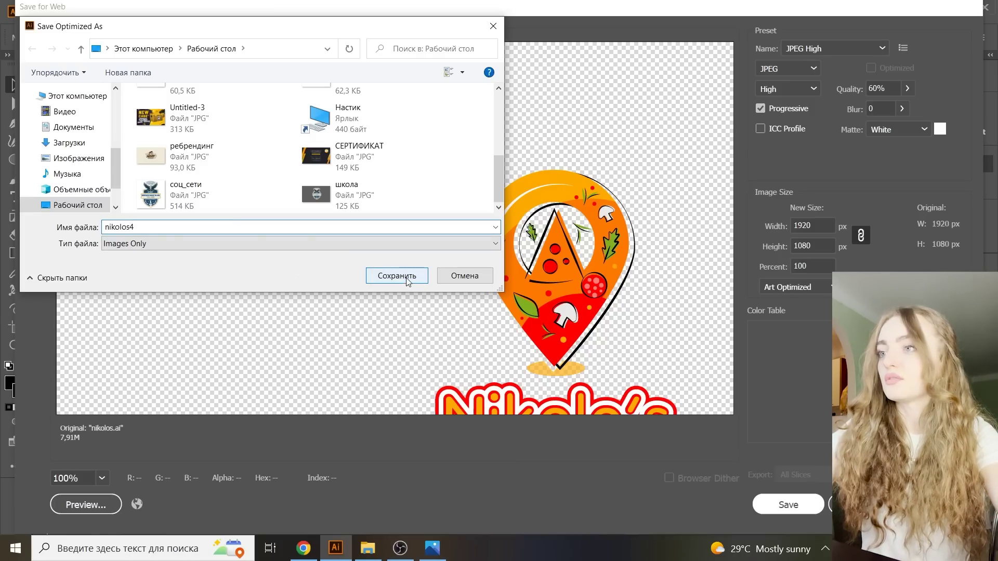
{"action": "left_click", "coordinate": [407, 278]}
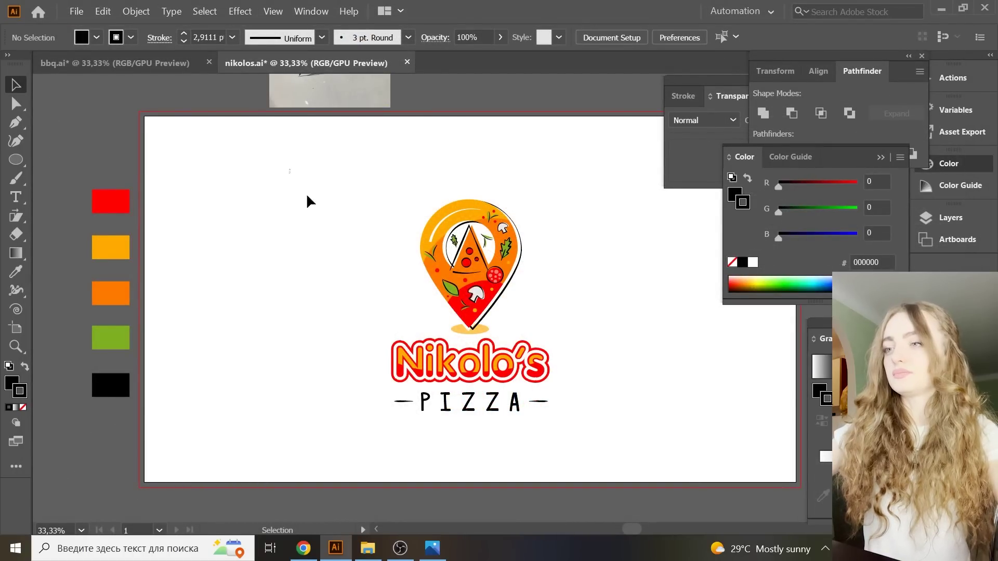
- Move the finished logo below the artboard and resize the pencil sketch
{"action": "key", "text": "ctrl+minus"}
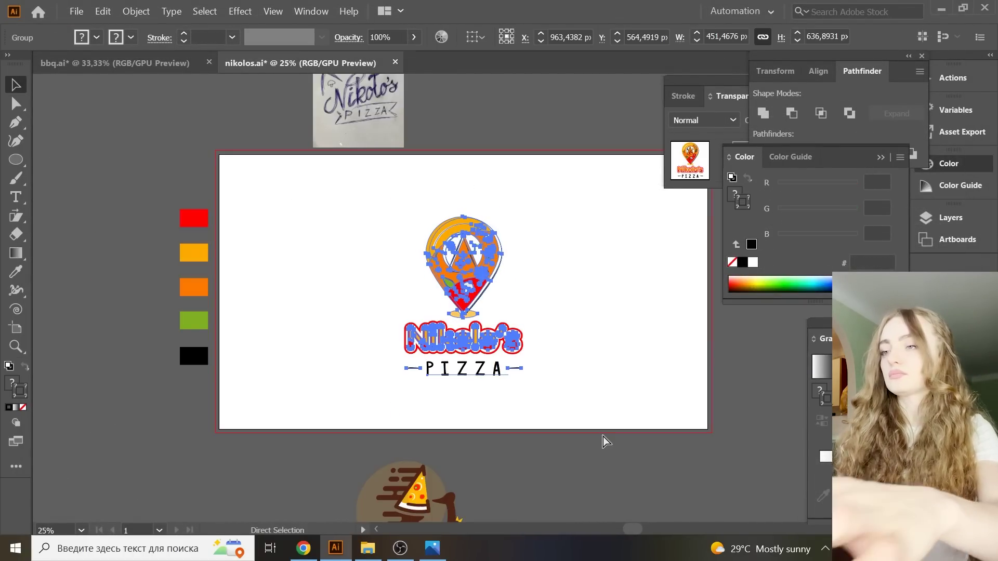
{"action": "scroll", "coordinate": [572, 396], "scroll_direction": "down", "scroll_amount": 3}
{"action": "left_click_drag", "start_coordinate": [483, 310], "coordinate": [251, 498]}
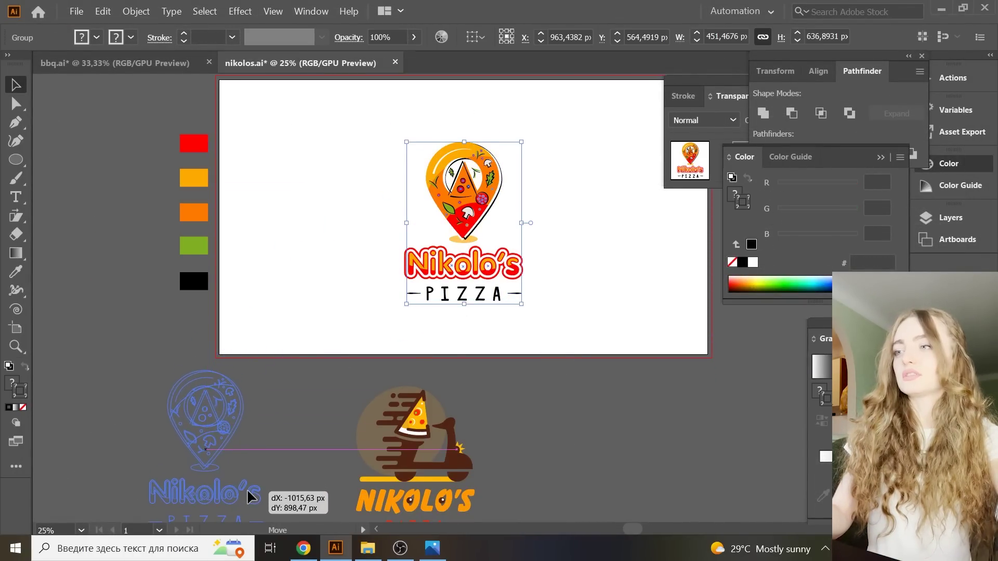
{"action": "left_click_drag", "start_coordinate": [342, 348], "coordinate": [386, 345]}
{"action": "left_click", "coordinate": [496, 339]}
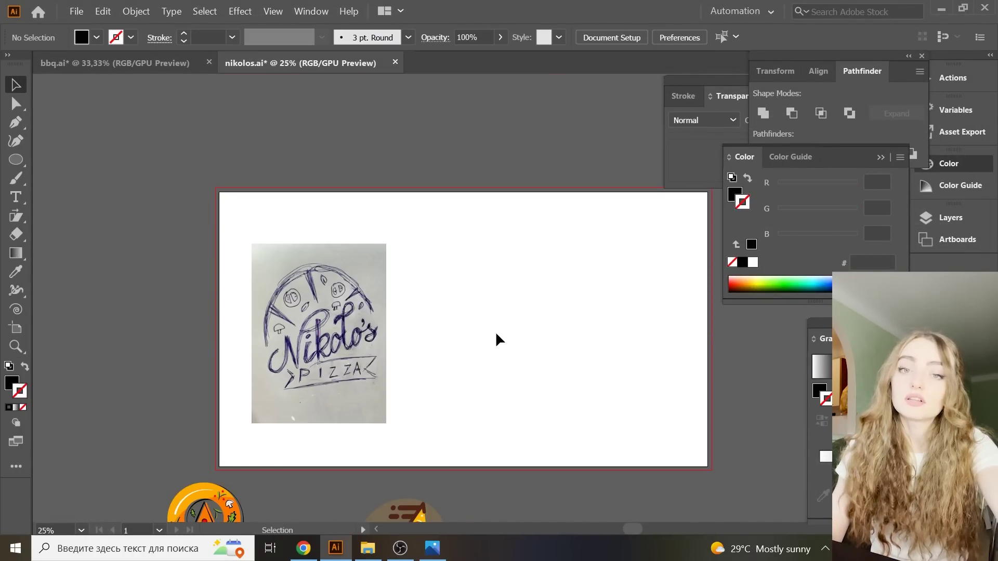
- Add Nikolo's text beside the sketch, enlarge it, and set its tracking to 0
{"action": "key", "text": "t"}
{"action": "left_click", "coordinate": [415, 330]}
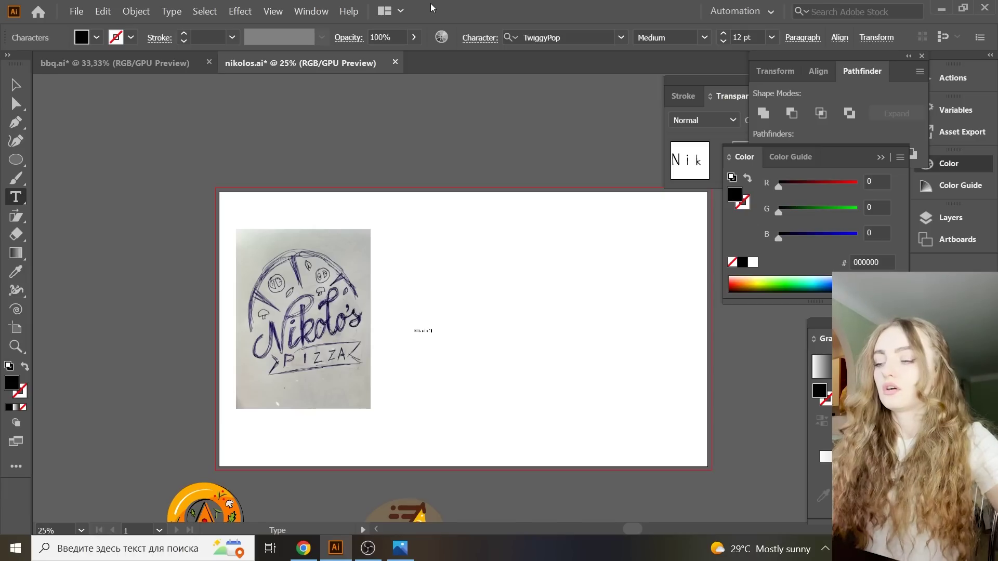
{"action": "key", "text": "Escape"}
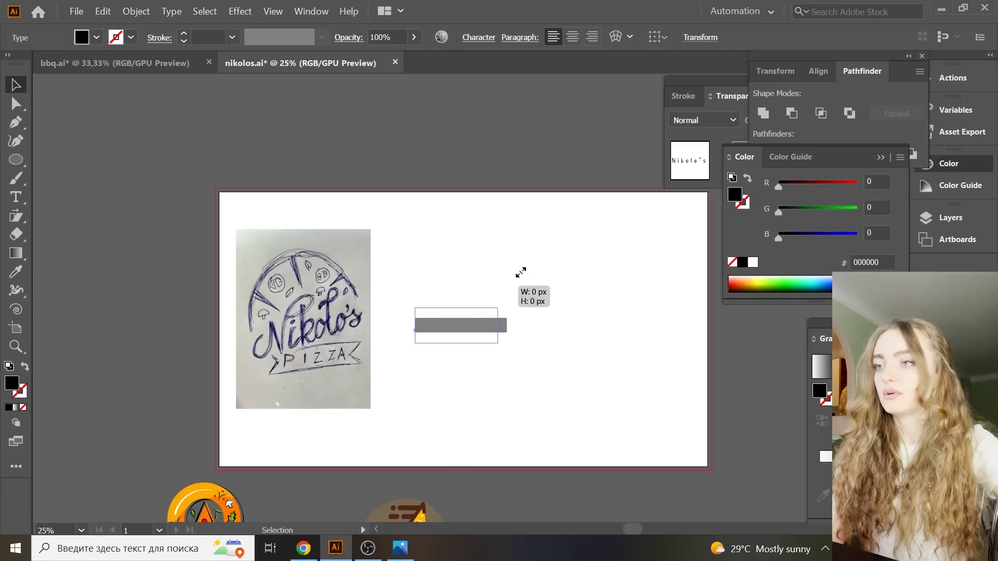
{"action": "mouse_move", "coordinate": [438, 332]}
{"action": "left_mouse_down"}
{"action": "mouse_move", "coordinate": [520, 310]}
{"action": "mouse_move", "coordinate": [470, 332]}
{"action": "left_mouse_up"}
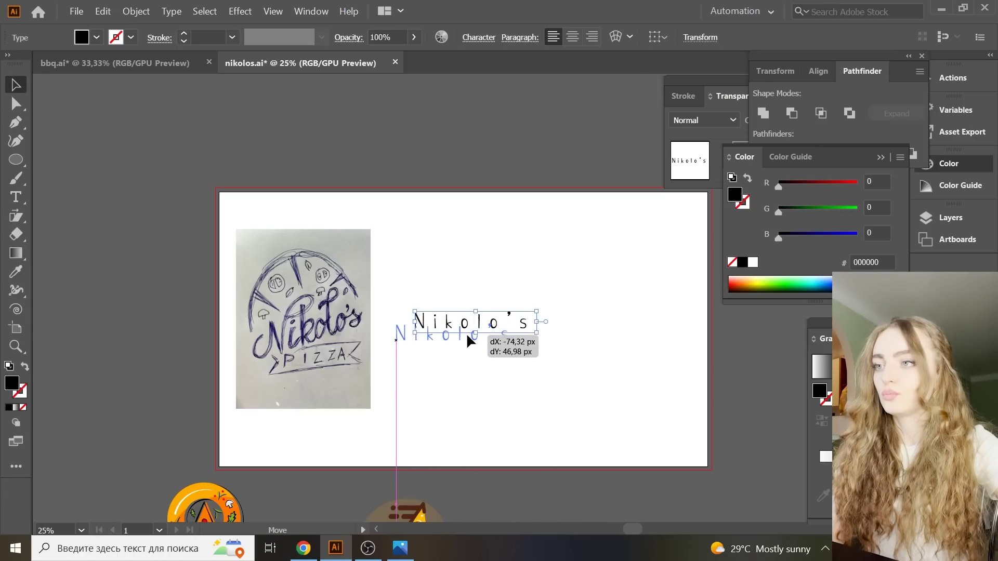
{"action": "left_click", "coordinate": [470, 40]}
{"action": "left_click", "coordinate": [422, 128]}
{"action": "type", "text": "0"}
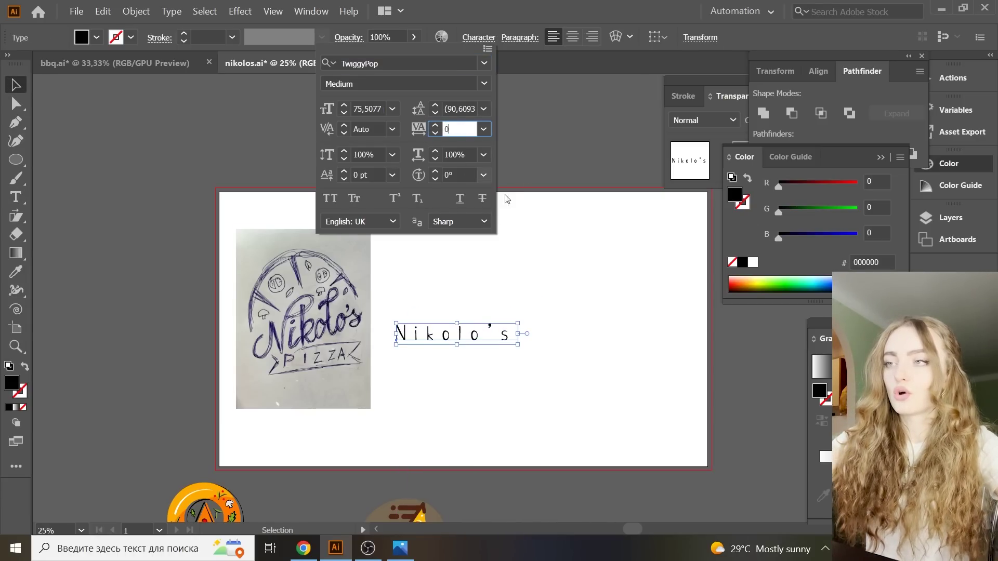
{"action": "key", "text": "Return"}
- Stretch the Nikolo's text to about double width and fill it dark red
{"action": "left_click_drag", "start_coordinate": [456, 339], "coordinate": [503, 340]}
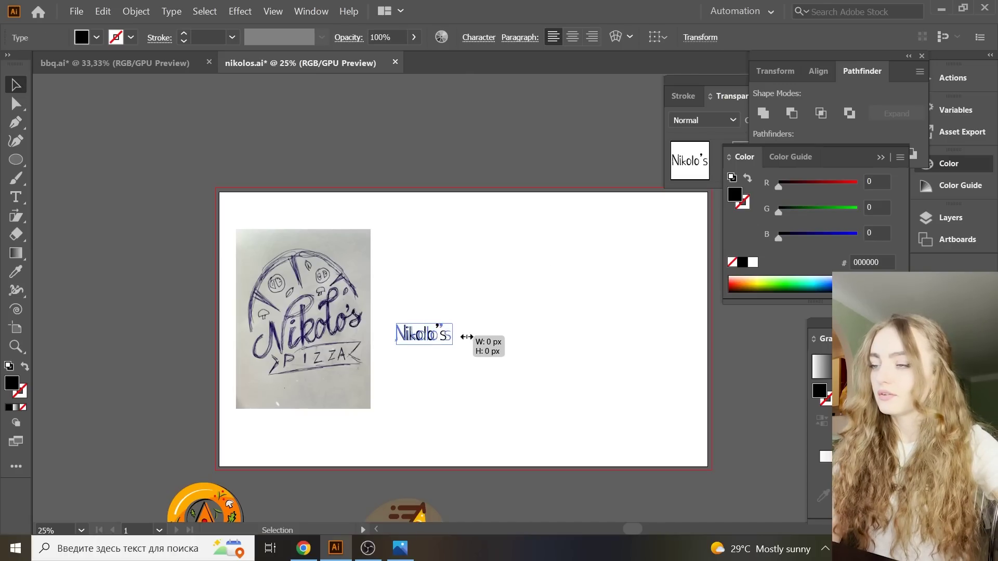
{"action": "double_click", "coordinate": [16, 385]}
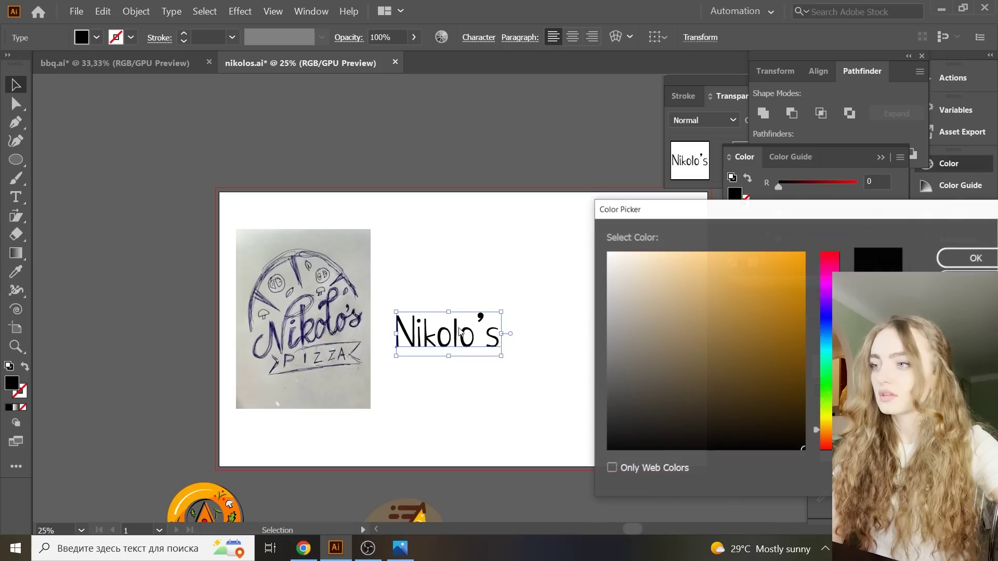
{"action": "left_click", "coordinate": [832, 260]}
{"action": "left_click", "coordinate": [798, 299]}
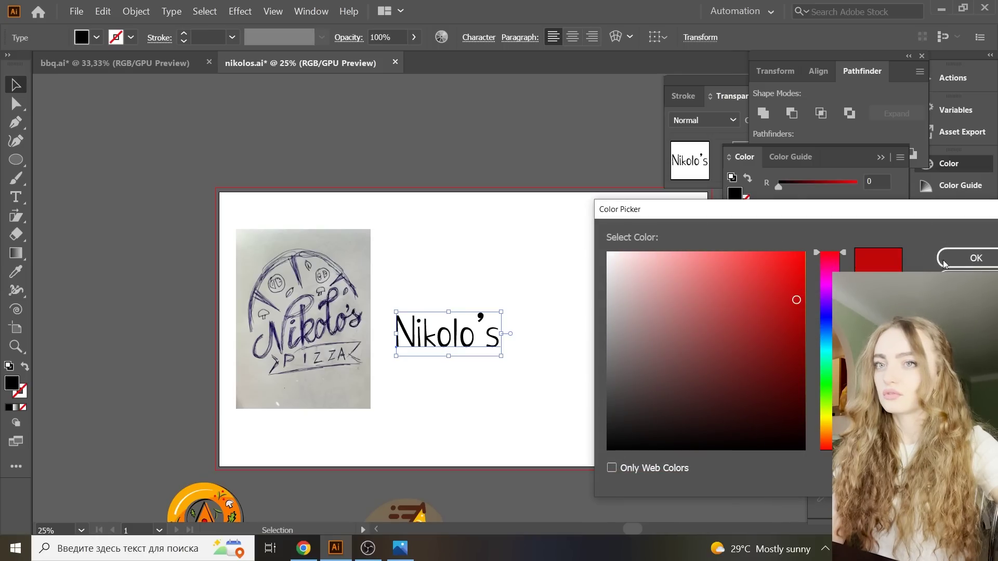
{"action": "left_click", "coordinate": [977, 258]}
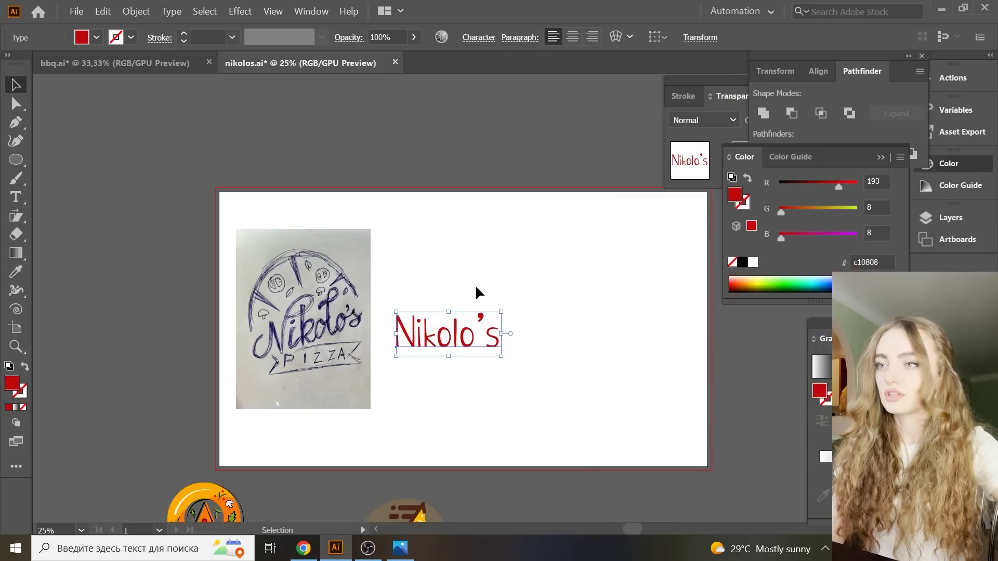
- Try the Changda and Painter fonts on the Nikolo's text
{"action": "left_click", "coordinate": [488, 42]}
{"action": "left_click", "coordinate": [484, 62]}
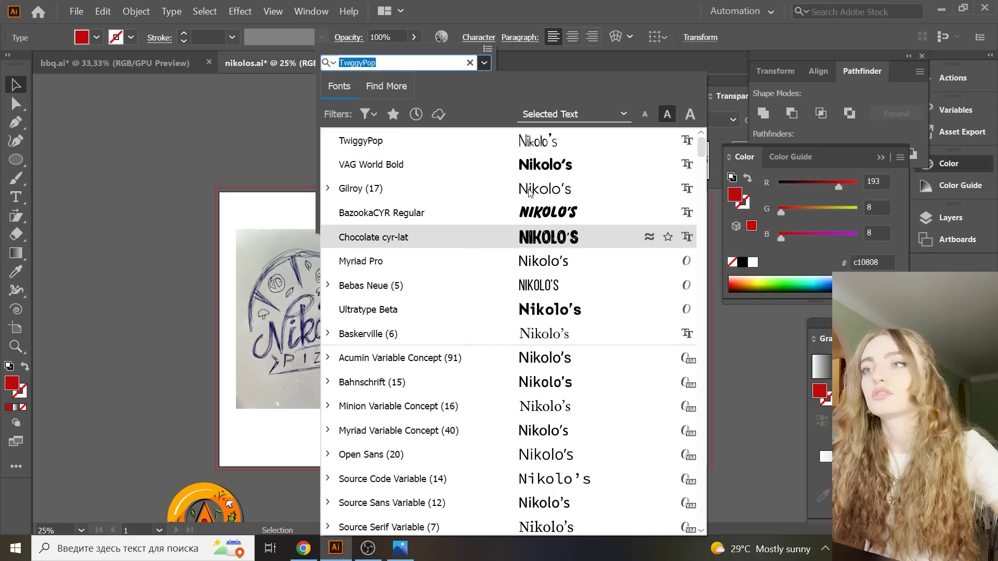
{"action": "scroll", "coordinate": [541, 176], "scroll_direction": "down", "scroll_amount": 2}
{"action": "scroll", "coordinate": [544, 174], "scroll_direction": "down", "scroll_amount": 1}
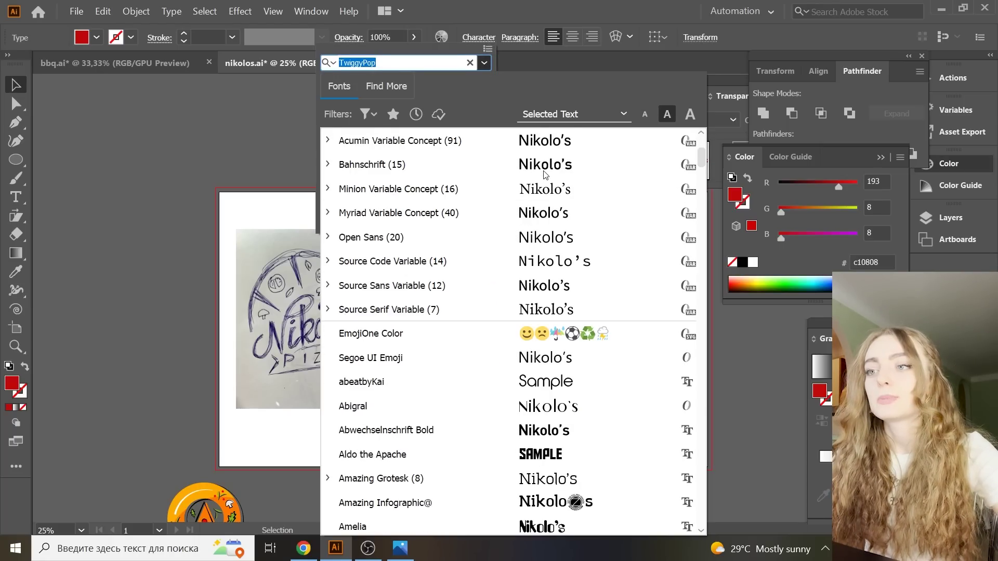
{"action": "scroll", "coordinate": [545, 174], "scroll_direction": "down", "scroll_amount": 3}
{"action": "scroll", "coordinate": [545, 174], "scroll_direction": "down", "scroll_amount": 3}
{"action": "left_click", "coordinate": [545, 175]}
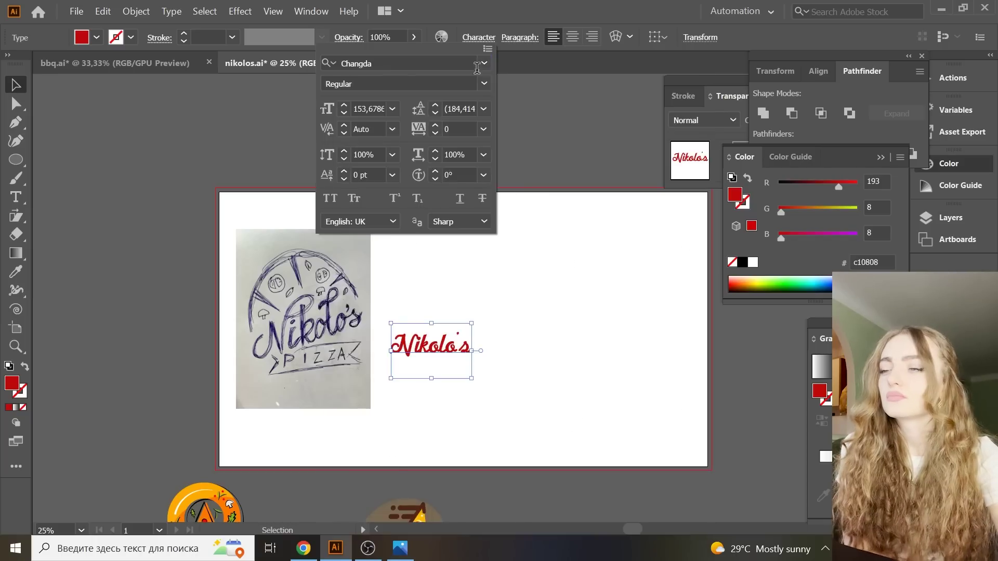
{"action": "left_click", "coordinate": [476, 68]}
{"action": "left_click_drag", "start_coordinate": [702, 191], "coordinate": [700, 274]}
{"action": "scroll", "coordinate": [583, 207], "scroll_direction": "down", "scroll_amount": 5}
{"action": "scroll", "coordinate": [620, 285], "scroll_direction": "down", "scroll_amount": 7}
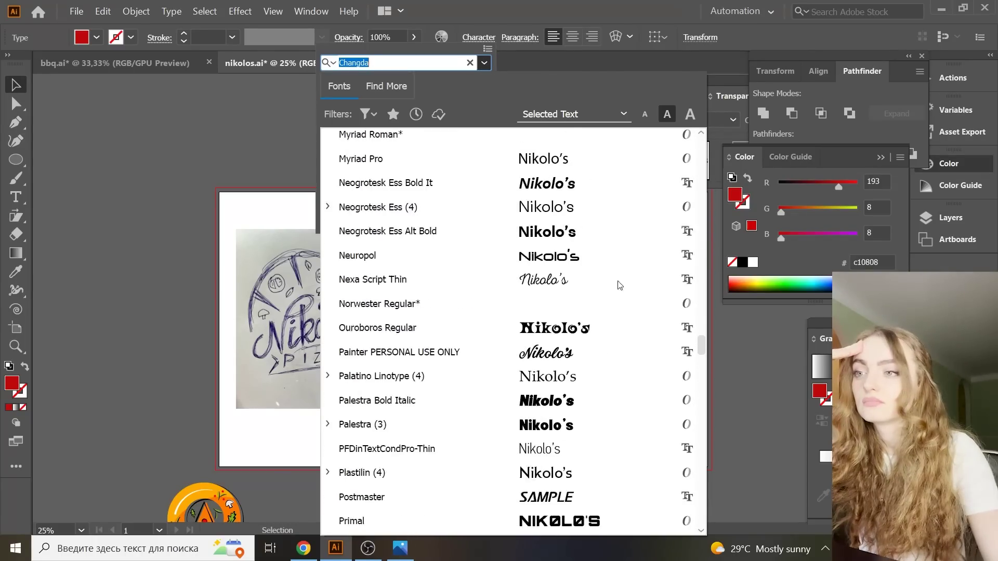
{"action": "left_click", "coordinate": [620, 285]}
- Settle on Salamander Script Bold as the text's font
{"action": "left_click", "coordinate": [485, 63]}
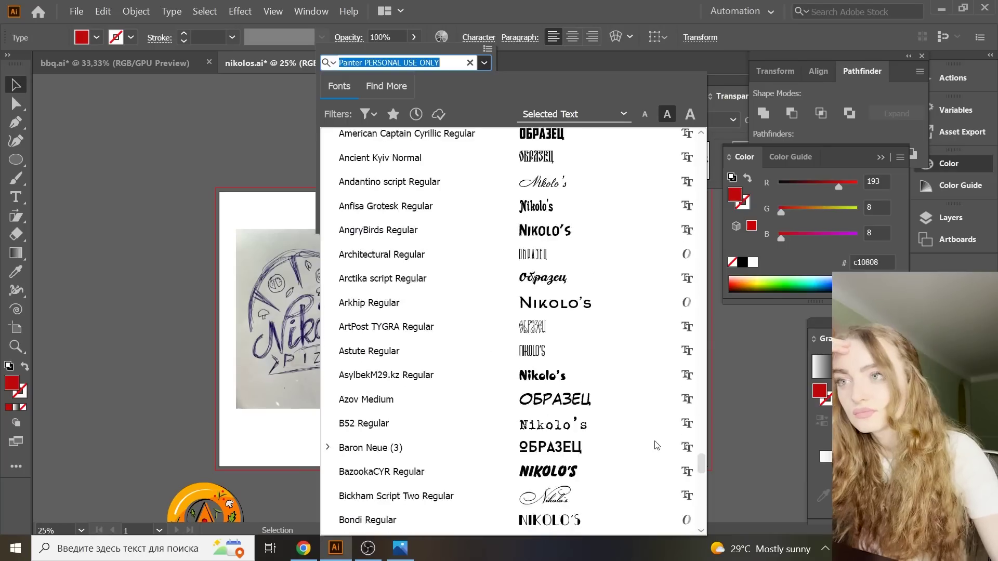
{"action": "scroll", "coordinate": [657, 446], "scroll_direction": "down", "scroll_amount": 10}
{"action": "scroll", "coordinate": [655, 445], "scroll_direction": "up", "scroll_amount": 5}
{"action": "left_click", "coordinate": [599, 229]}
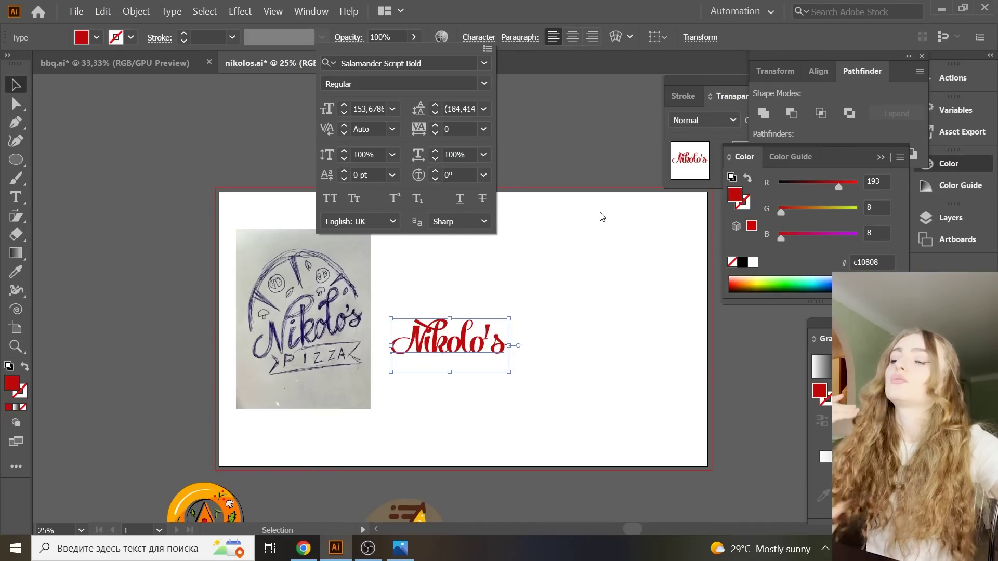
{"action": "key", "text": "Escape"}
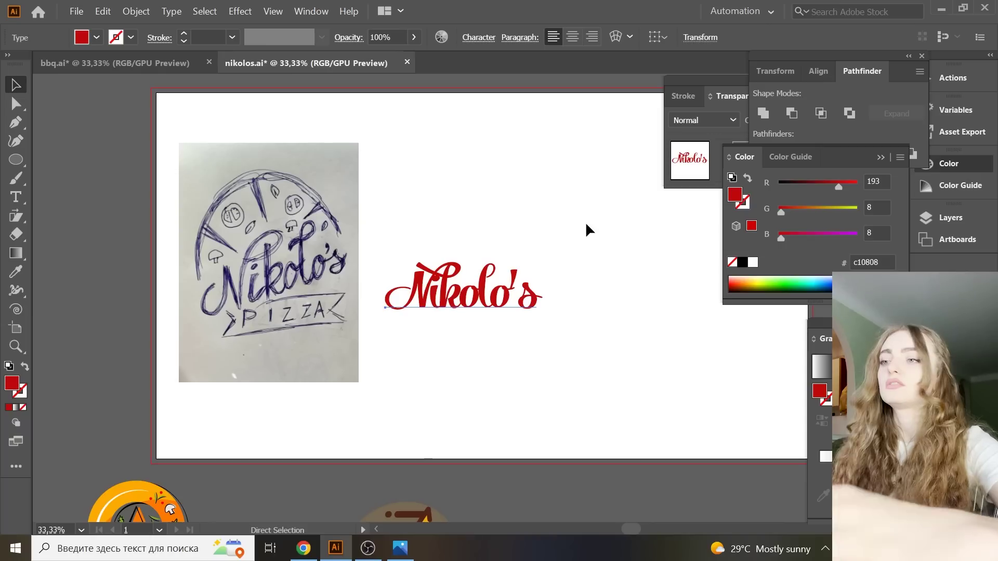
- Slant the Nikolo's text so it rises to the right
{"action": "key", "text": "ctrl+equal"}
{"action": "left_click", "coordinate": [16, 215]}
{"action": "left_click", "coordinate": [385, 307]}
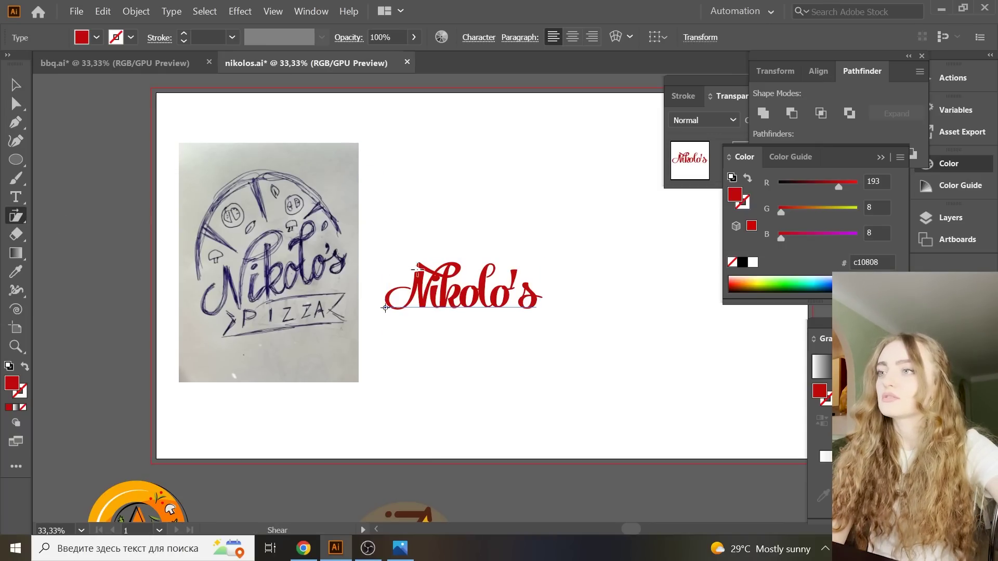
{"action": "left_click_drag", "start_coordinate": [631, 308], "coordinate": [637, 268]}
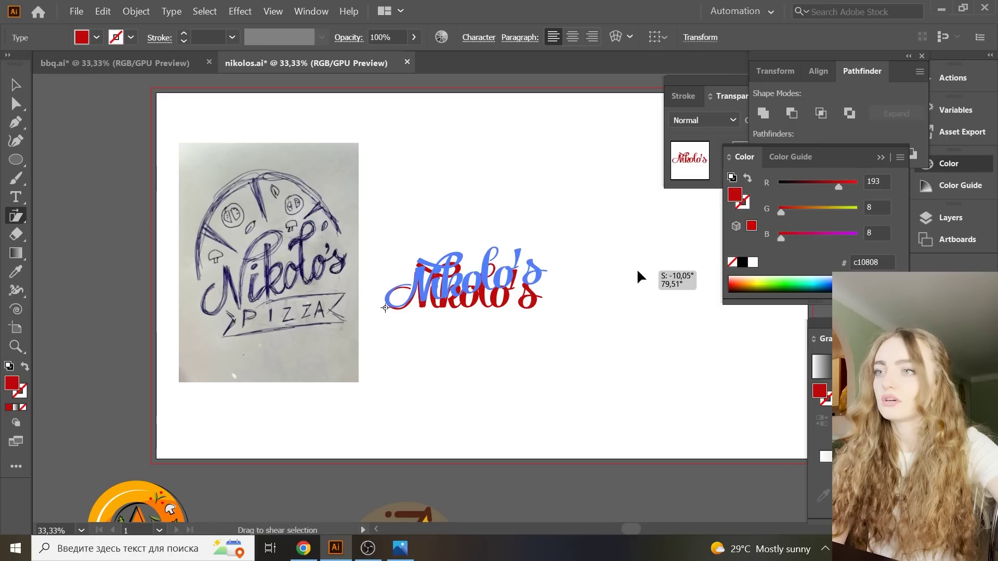
- Delete the apostrophe and swap the final s for its swash alternate
{"action": "left_click", "coordinate": [16, 197]}
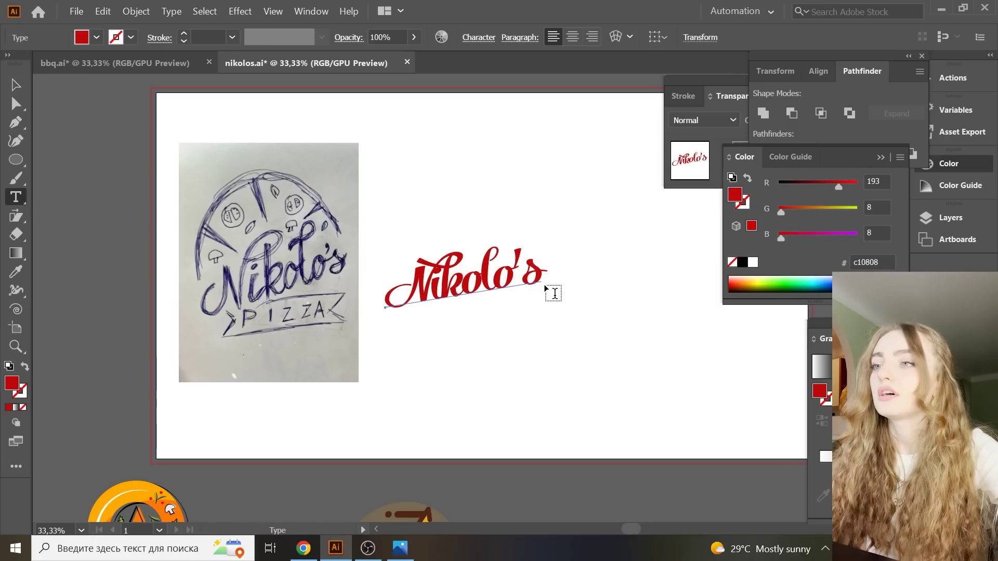
{"action": "left_click_drag", "start_coordinate": [528, 263], "coordinate": [545, 271]}
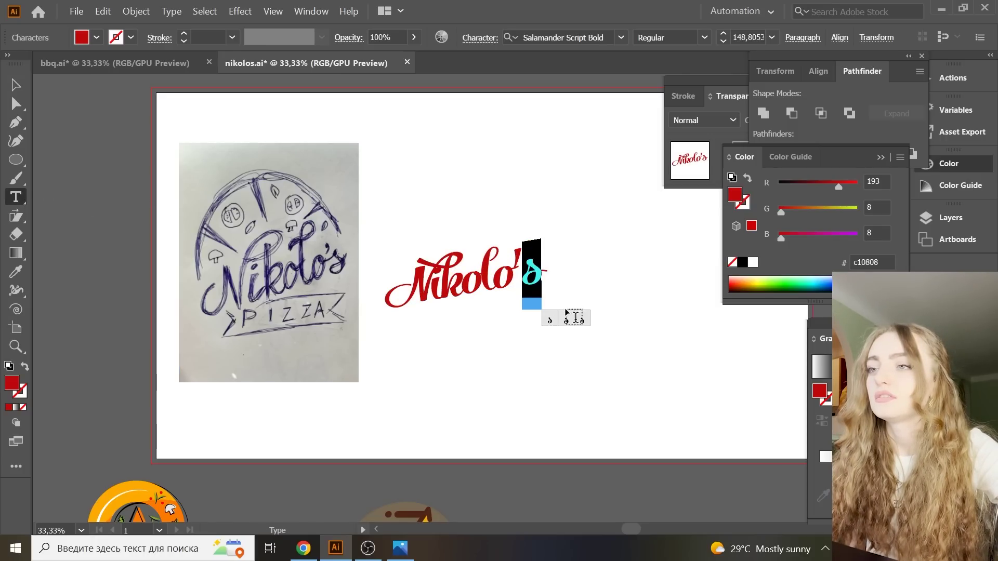
{"action": "left_click", "coordinate": [563, 321]}
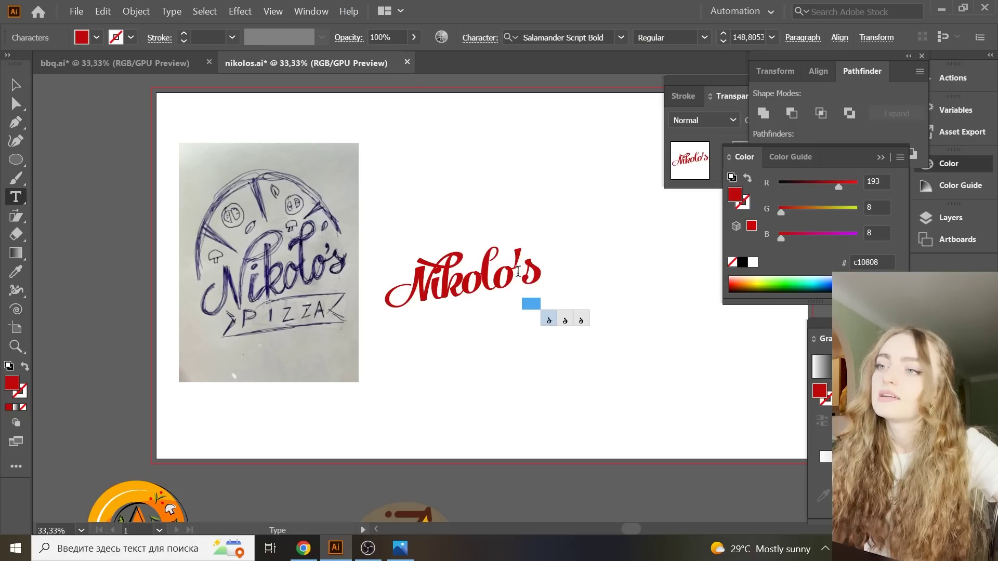
{"action": "left_click_drag", "start_coordinate": [522, 273], "coordinate": [531, 268]}
{"action": "key", "text": "BackSpace"}
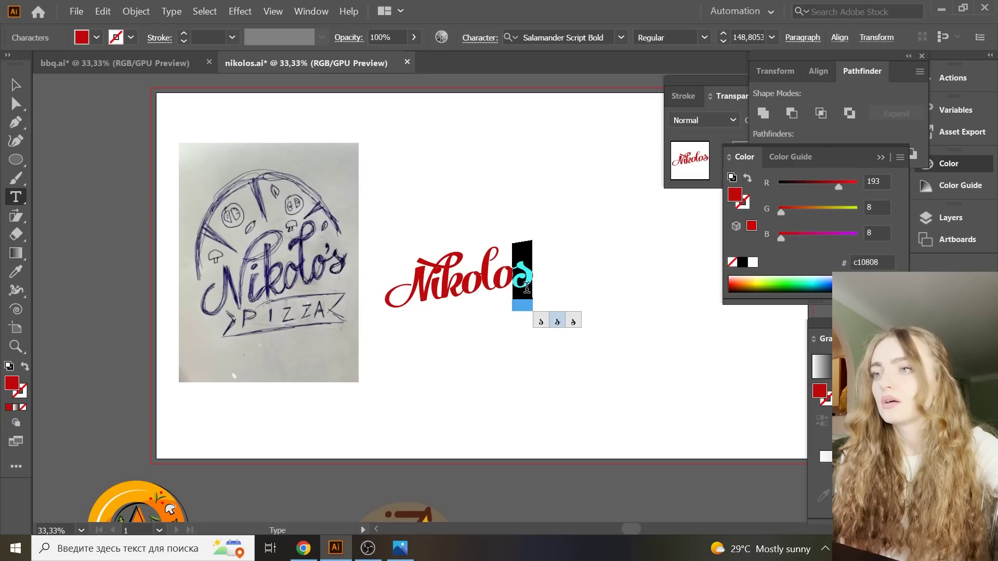
{"action": "left_click", "coordinate": [572, 321]}
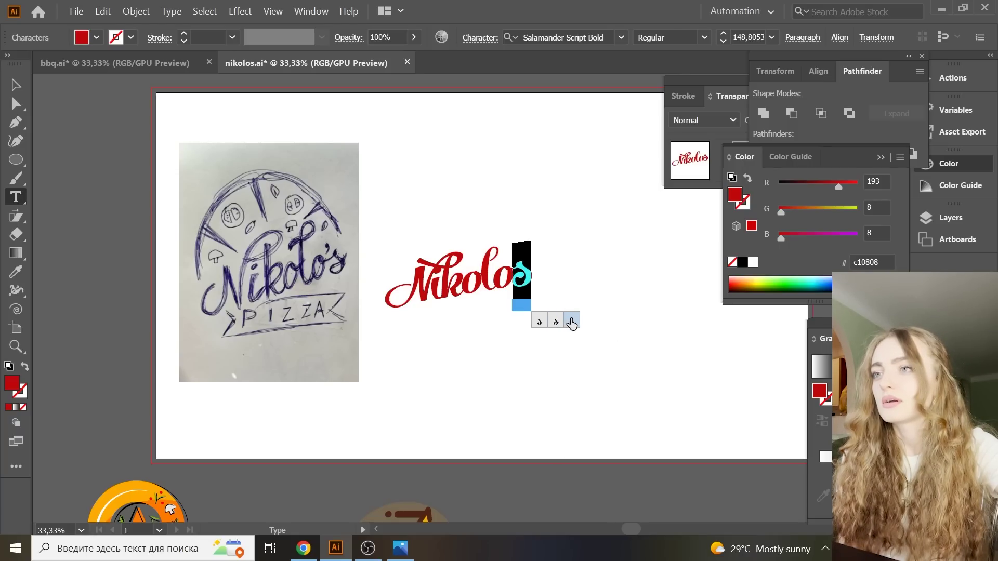
{"action": "left_click", "coordinate": [572, 322]}
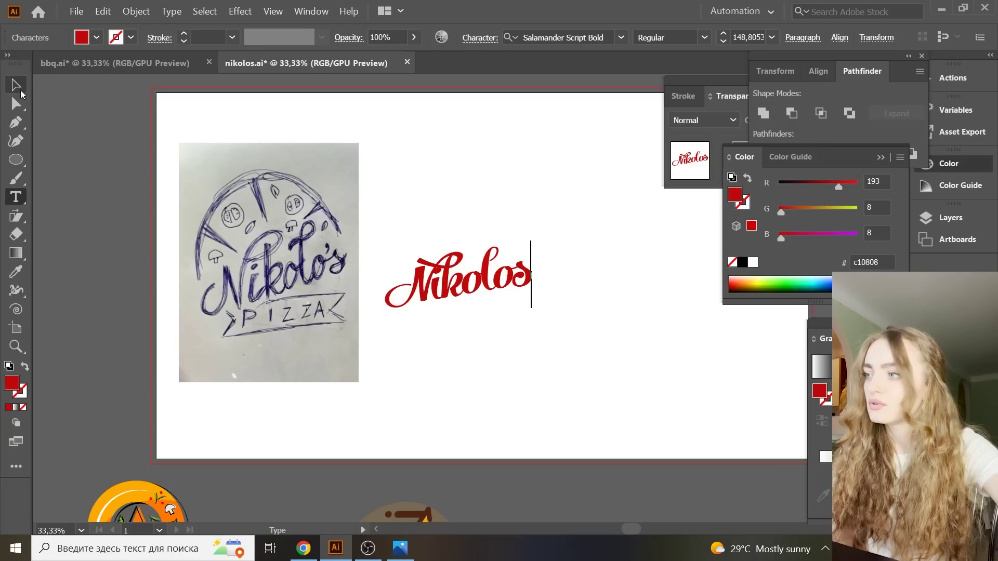
{"action": "left_click", "coordinate": [16, 85]}
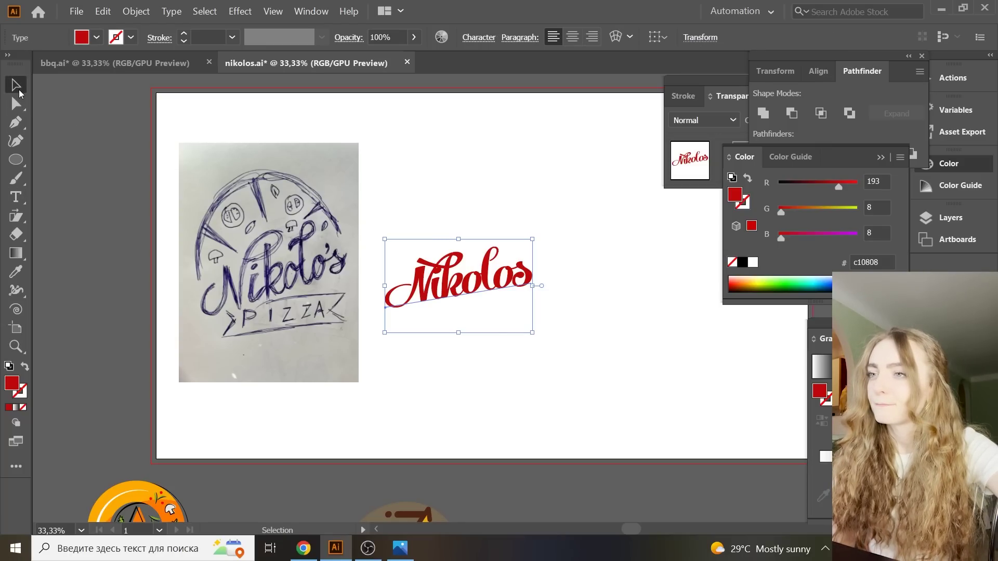
- Replace the first letter N with its swash alternate
{"action": "right_click", "coordinate": [498, 256]}
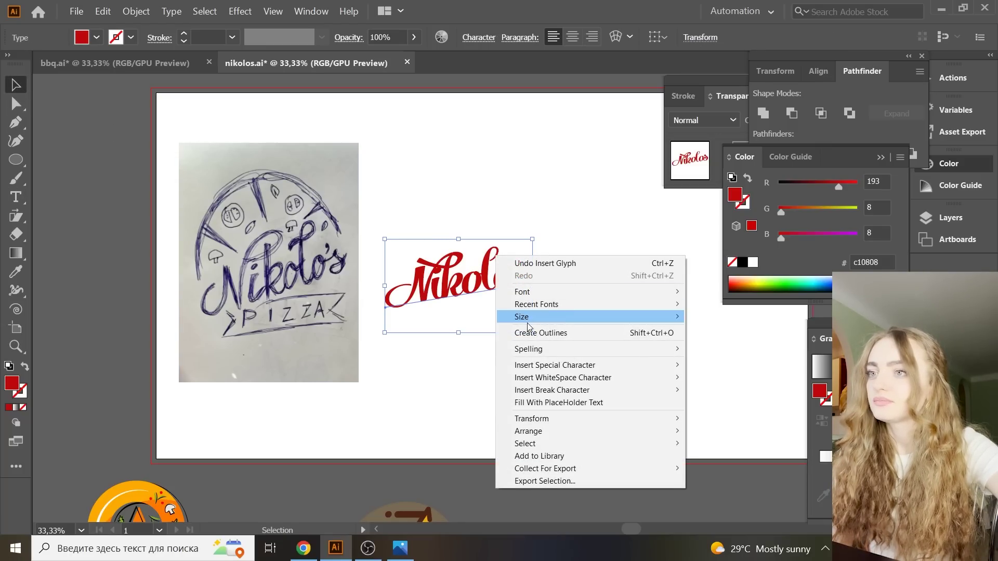
{"action": "left_click", "coordinate": [399, 294]}
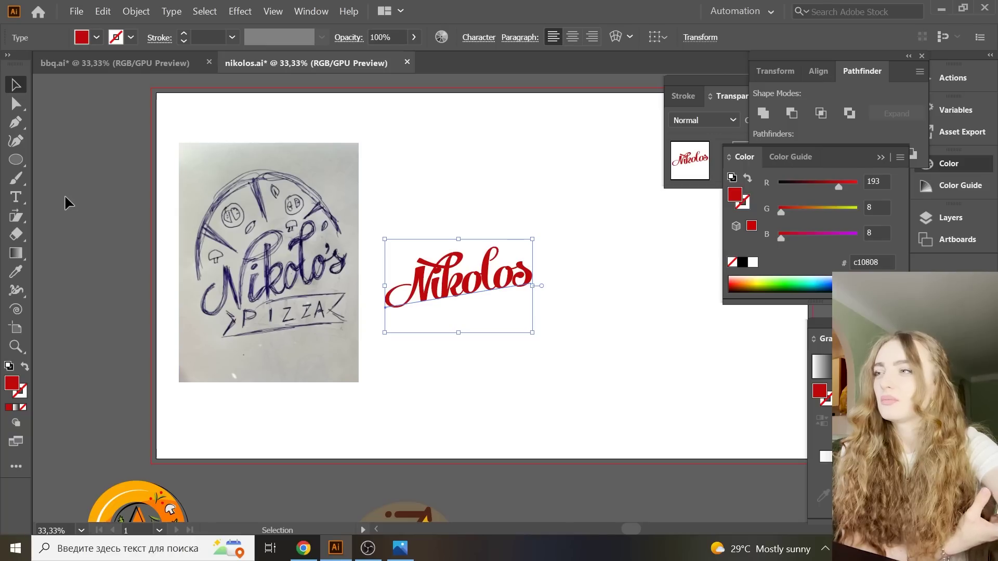
{"action": "left_click", "coordinate": [8, 203]}
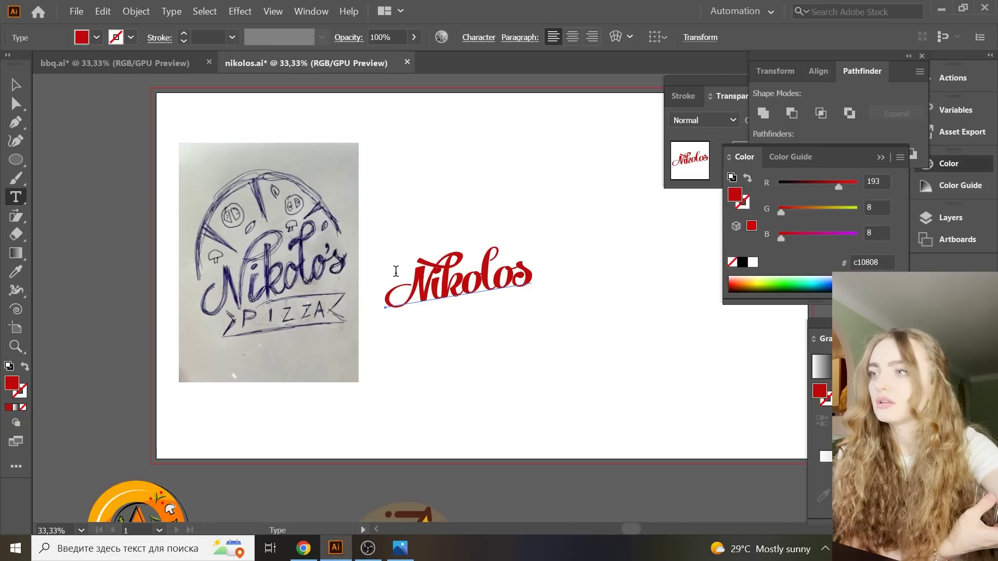
{"action": "left_click_drag", "start_coordinate": [386, 291], "coordinate": [430, 285]}
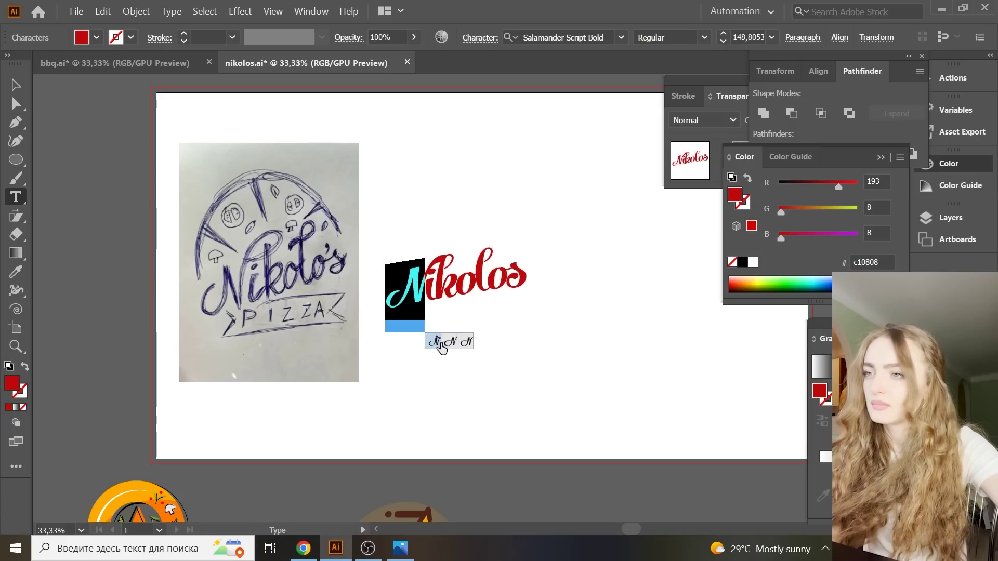
{"action": "left_click", "coordinate": [473, 344]}
{"action": "key", "text": "Escape"}
- Ungroup the Nikolos artwork
{"action": "right_click", "coordinate": [485, 240]}
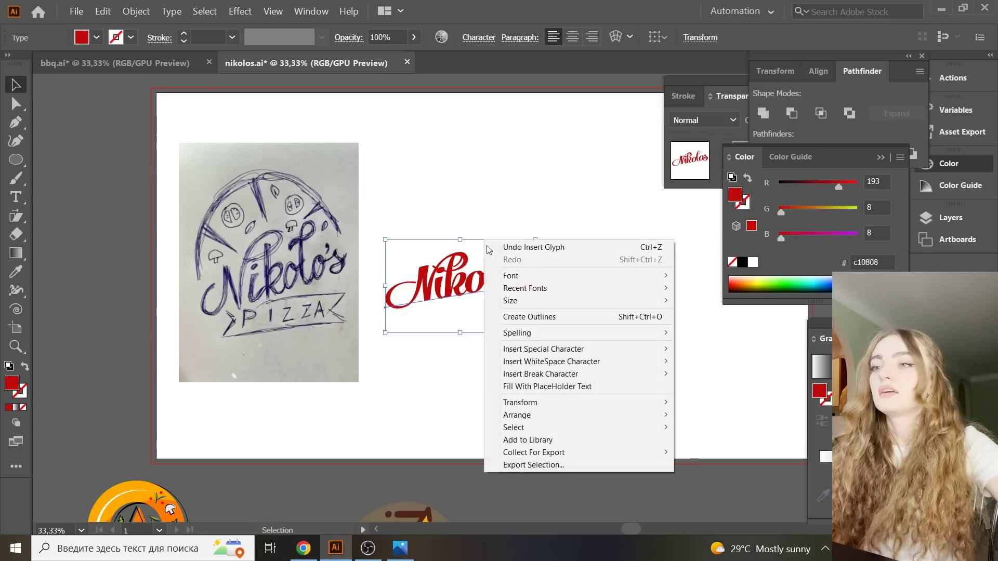
{"action": "left_click", "coordinate": [536, 317]}
{"action": "key", "text": "ctrl+plus"}
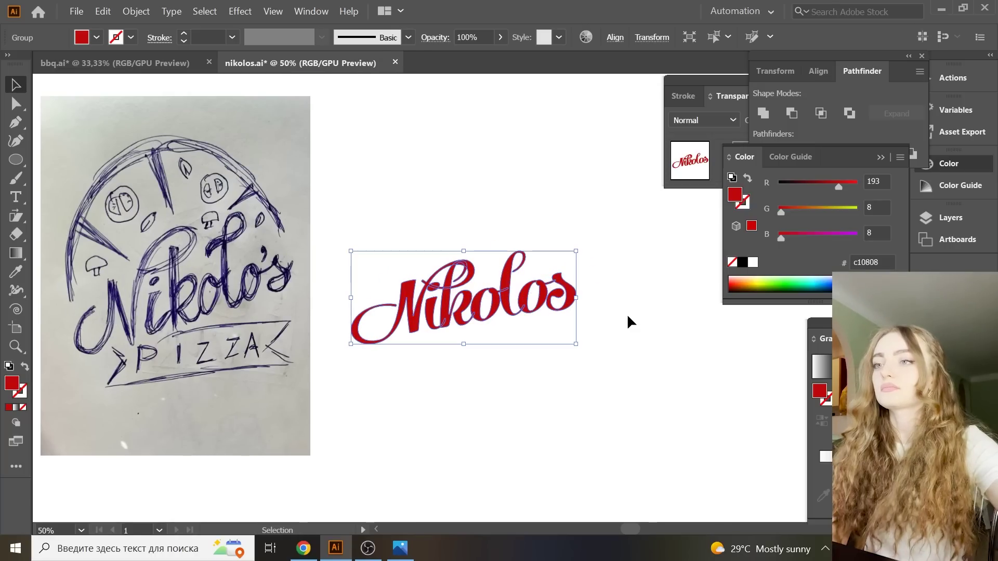
{"action": "left_click_drag", "start_coordinate": [589, 305], "coordinate": [648, 332]}
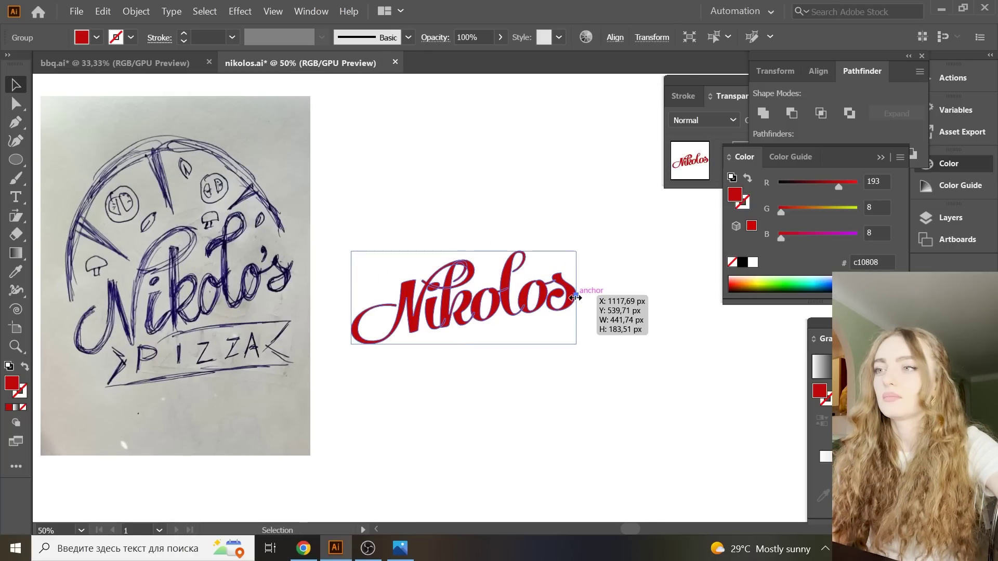
{"action": "left_click", "coordinate": [463, 274]}
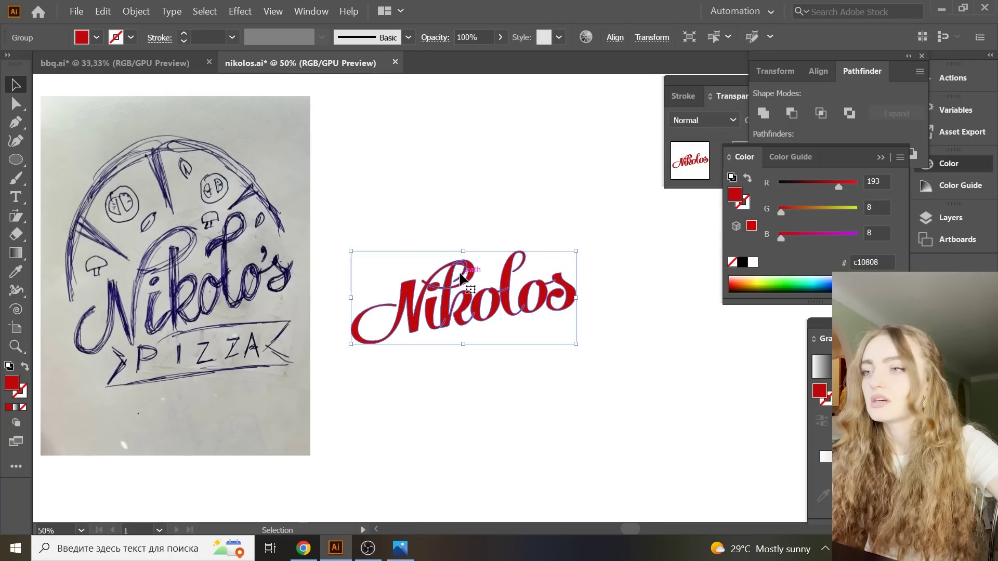
{"action": "right_click", "coordinate": [462, 274]}
{"action": "left_click", "coordinate": [512, 368]}
{"action": "left_click", "coordinate": [538, 377]}
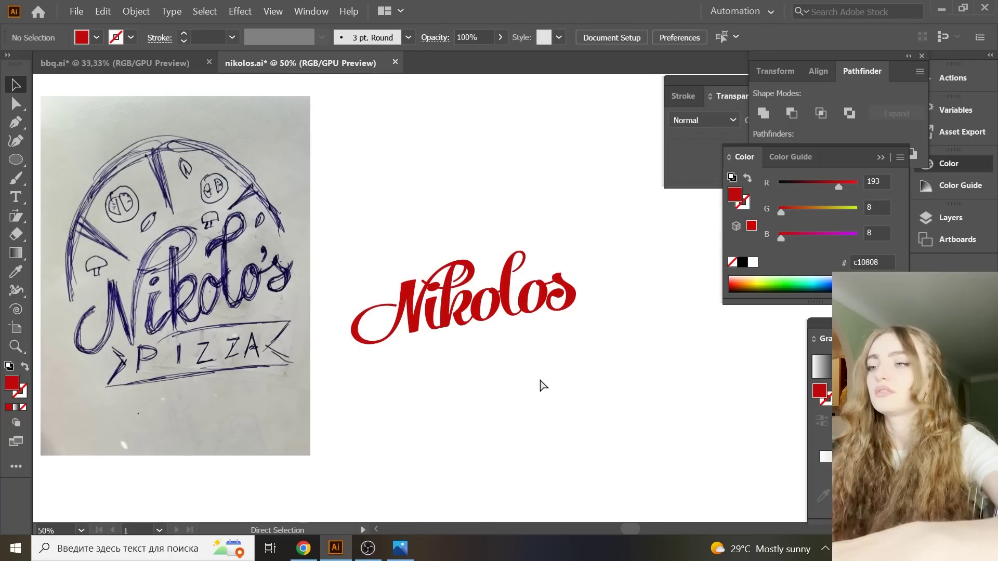
- Preview the k's alternate glyphs, then keep its original form
{"action": "key", "text": "ctrl+plus"}
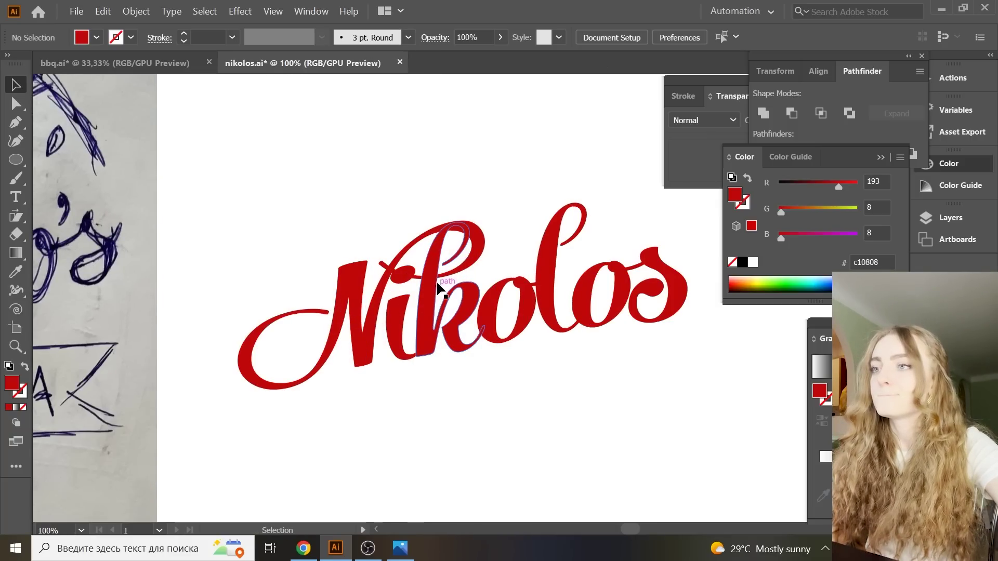
{"action": "left_click", "coordinate": [475, 260]}
{"action": "key", "text": "v"}
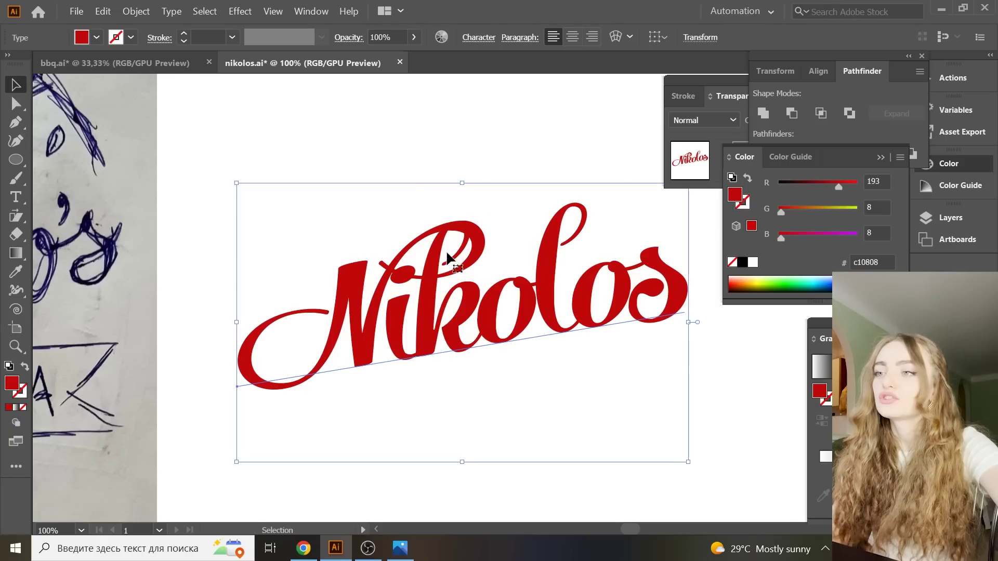
{"action": "left_click", "coordinate": [14, 204]}
{"action": "left_click_drag", "start_coordinate": [461, 319], "coordinate": [417, 317]}
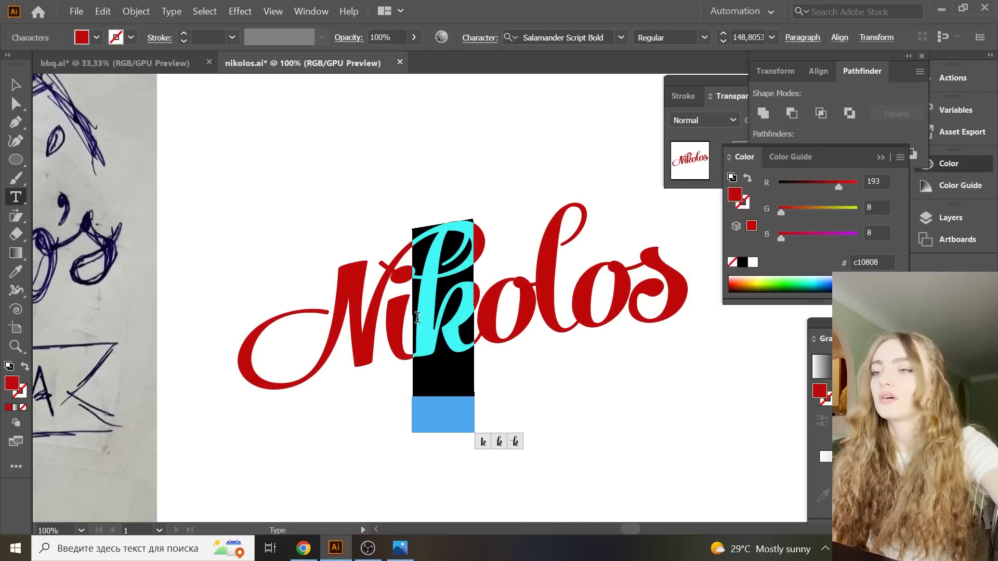
{"action": "left_click", "coordinate": [488, 443]}
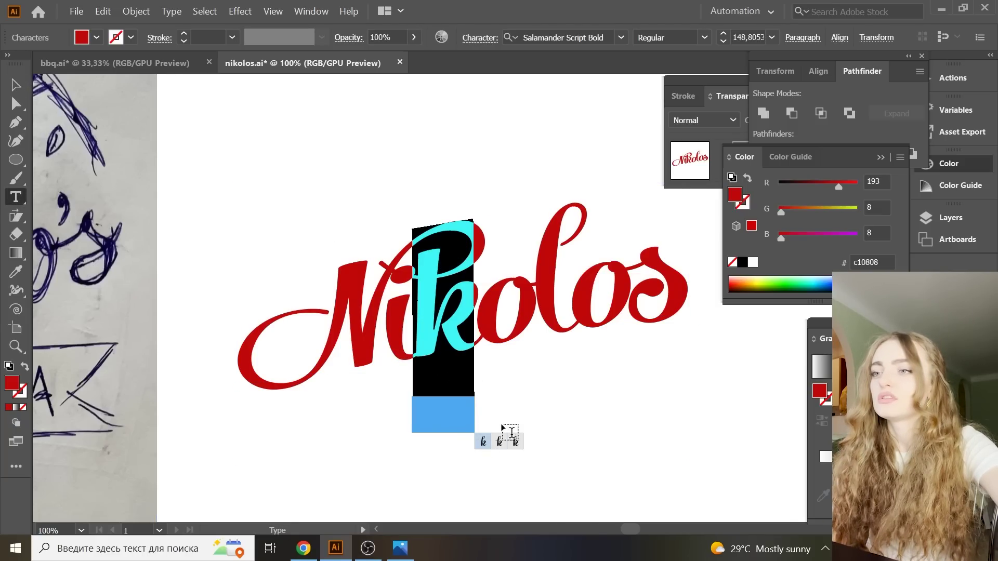
{"action": "left_click", "coordinate": [499, 442]}
{"action": "left_click", "coordinate": [483, 442]}
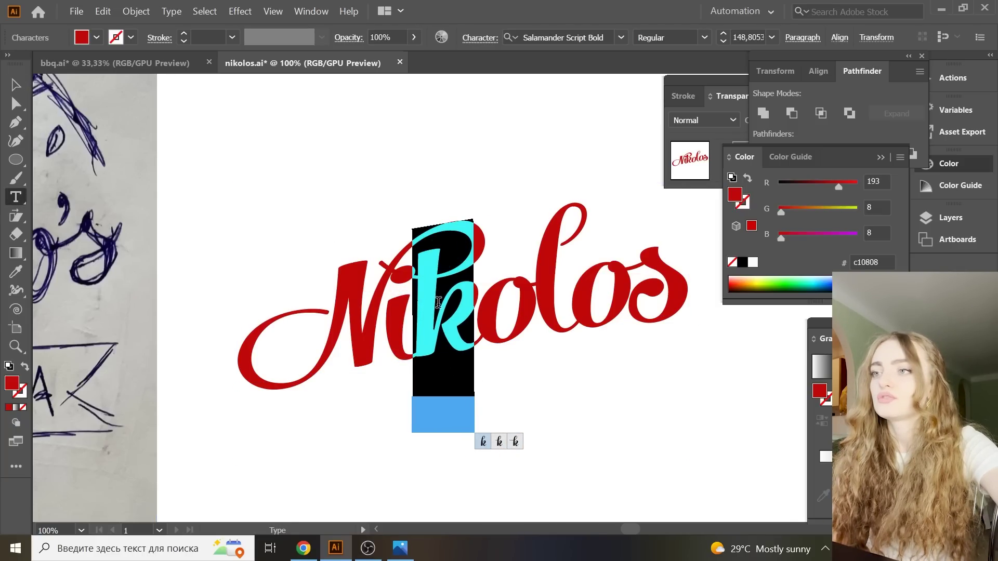
{"action": "key", "text": "Escape"}
- Convert the Nikolos text into outlines
{"action": "left_click", "coordinate": [15, 85]}
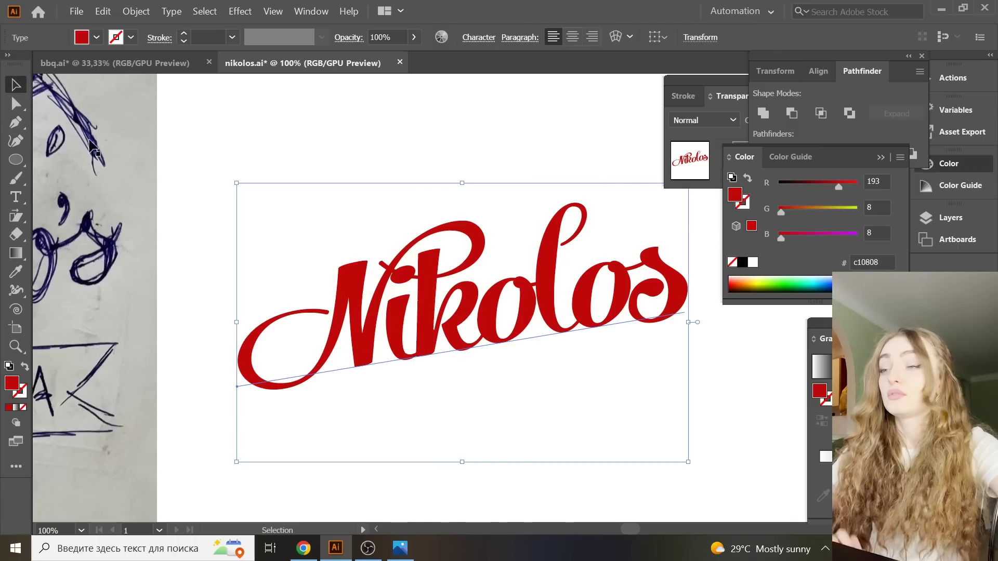
{"action": "right_click", "coordinate": [444, 271]}
{"action": "left_click", "coordinate": [507, 346]}
{"action": "right_click", "coordinate": [402, 252]}
- Ungroup the outlined letters and reshape the dot of the i
{"action": "left_click", "coordinate": [468, 345]}
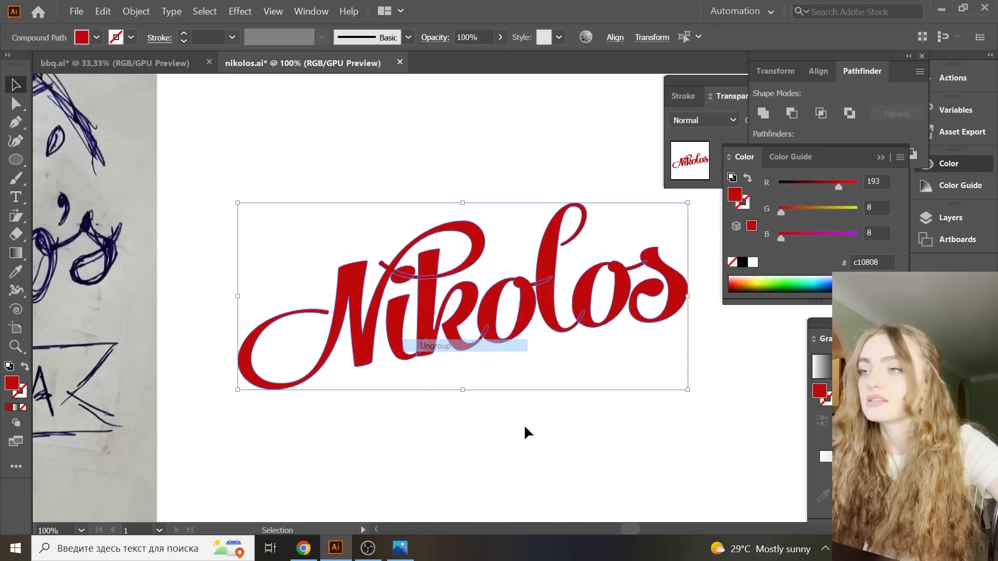
{"action": "left_click", "coordinate": [525, 433]}
{"action": "left_click", "coordinate": [416, 345]}
{"action": "key", "text": "a"}
{"action": "left_click", "coordinate": [291, 156]}
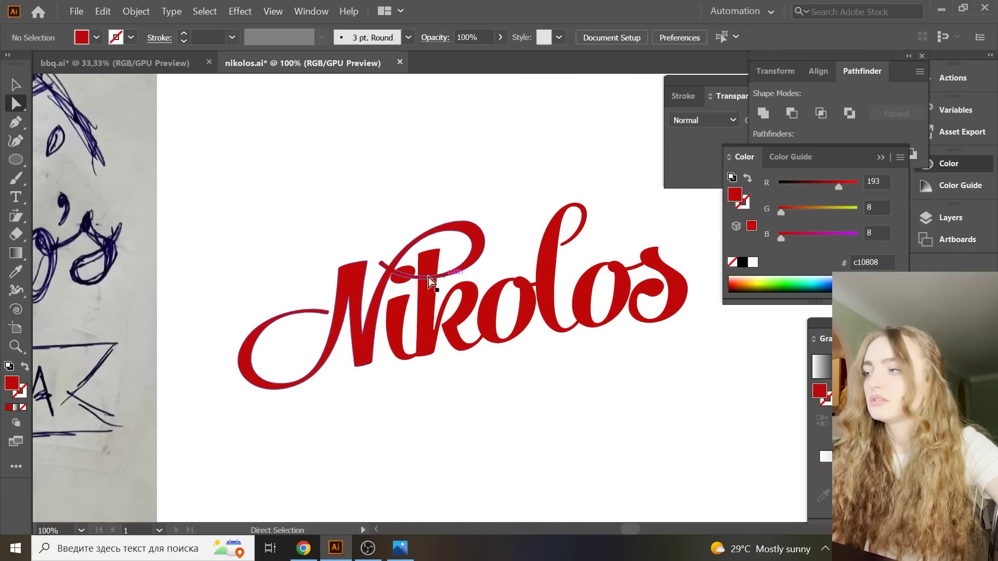
{"action": "scroll", "coordinate": [429, 281], "scroll_direction": "up", "scroll_amount": 2}
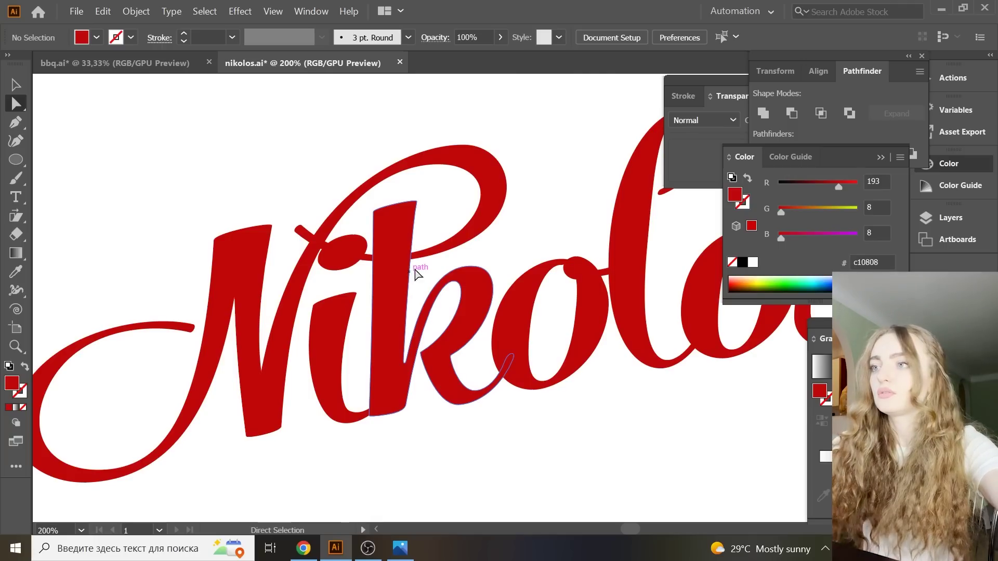
{"action": "left_click", "coordinate": [364, 395]}
{"action": "left_click_drag", "start_coordinate": [353, 237], "coordinate": [339, 243]}
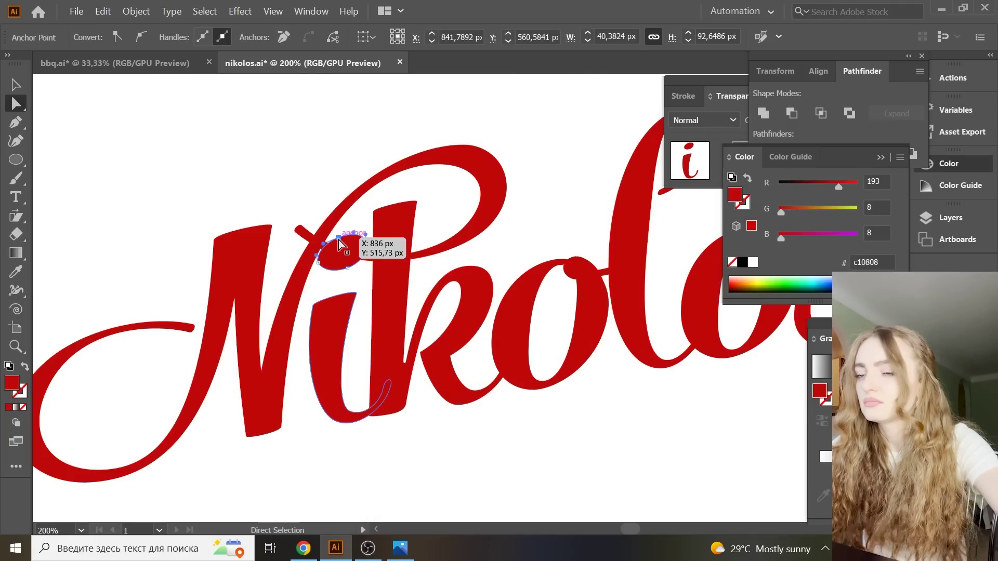
{"action": "left_click", "coordinate": [307, 201]}
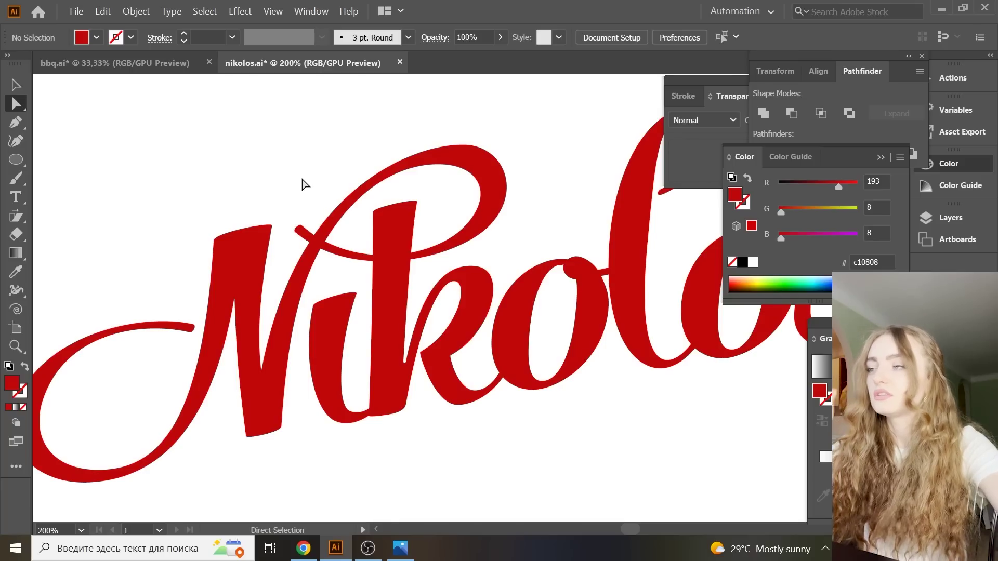
- Bring the N to the front and give it a 4 pt white outline
{"action": "left_click", "coordinate": [16, 85]}
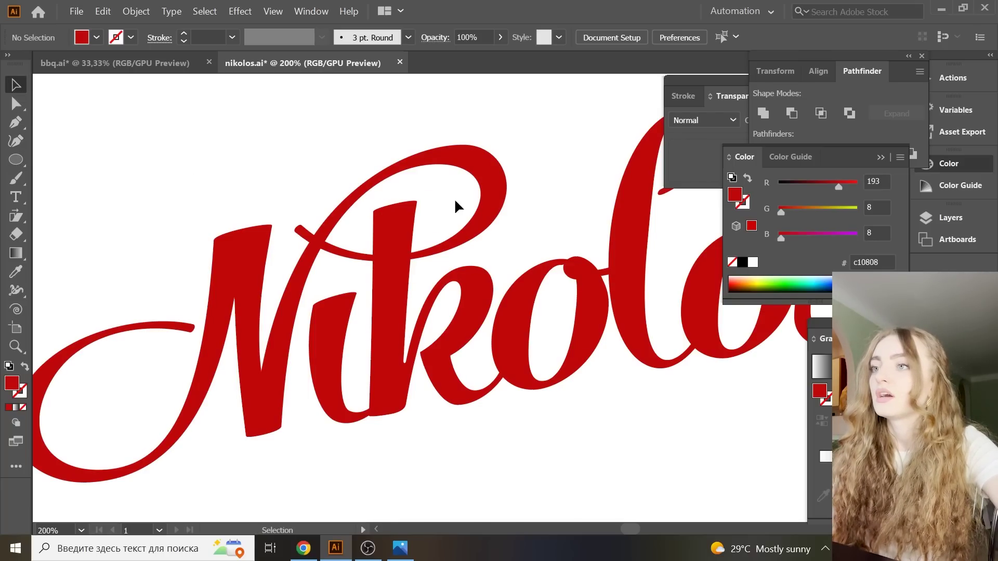
{"action": "left_click", "coordinate": [490, 190]}
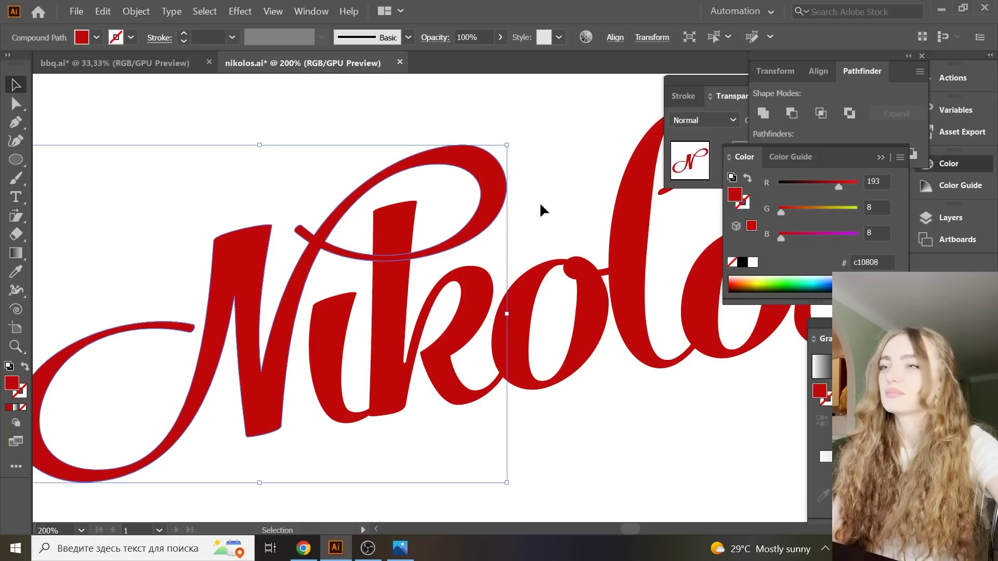
{"action": "right_click", "coordinate": [499, 190]}
{"action": "mouse_move", "coordinate": [546, 314]}
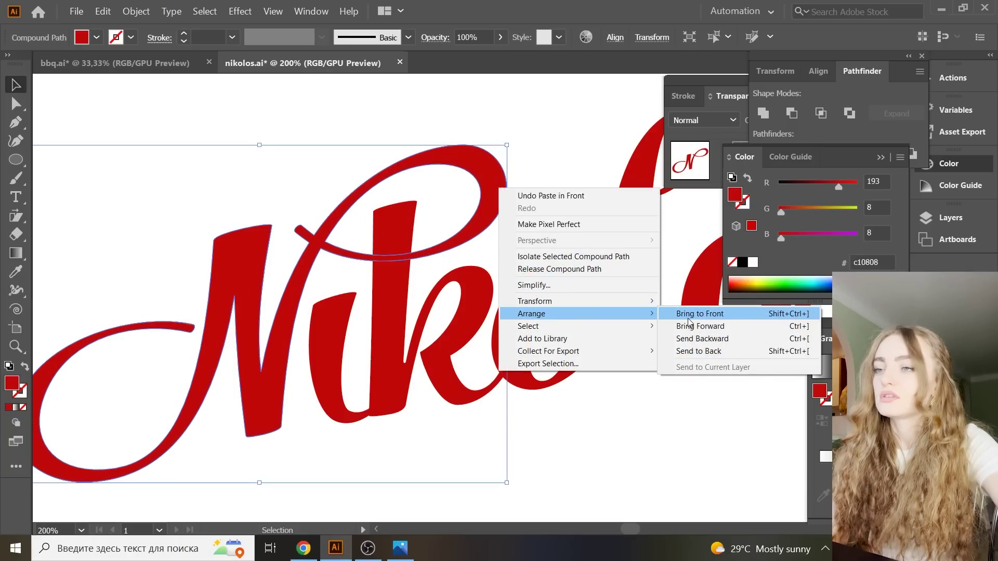
{"action": "left_click", "coordinate": [689, 315]}
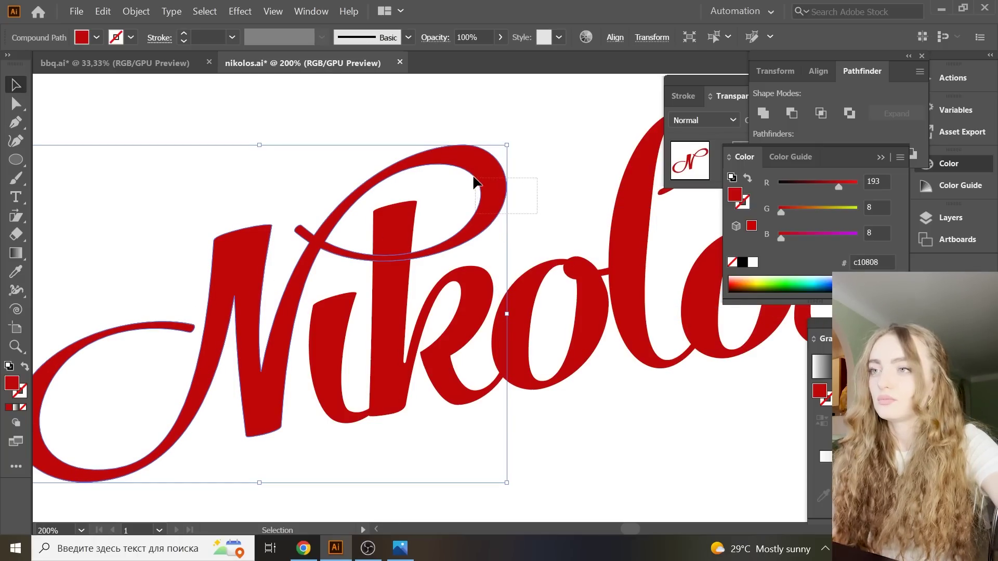
{"action": "left_click", "coordinate": [24, 392]}
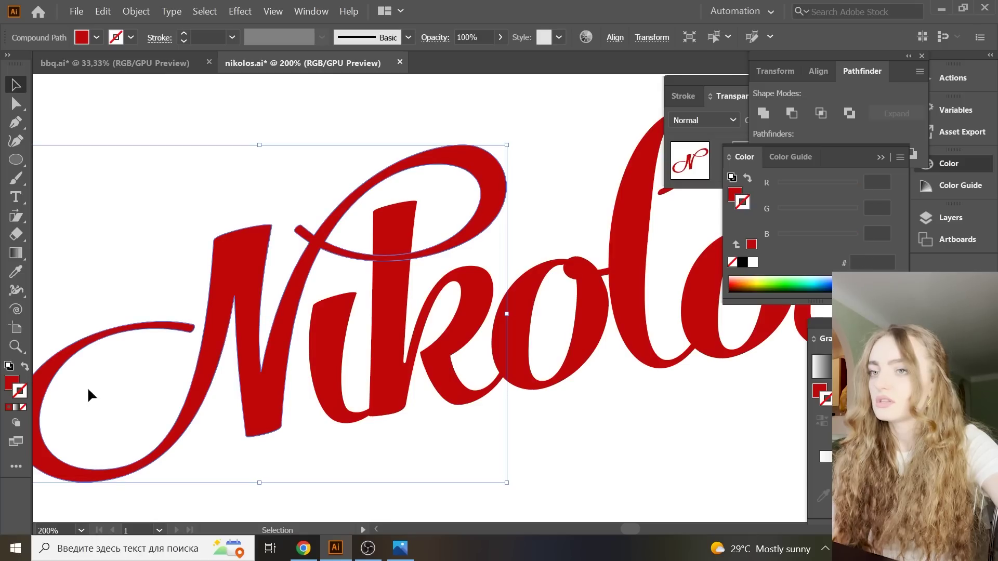
{"action": "left_click", "coordinate": [752, 262]}
{"action": "left_click", "coordinate": [232, 37]}
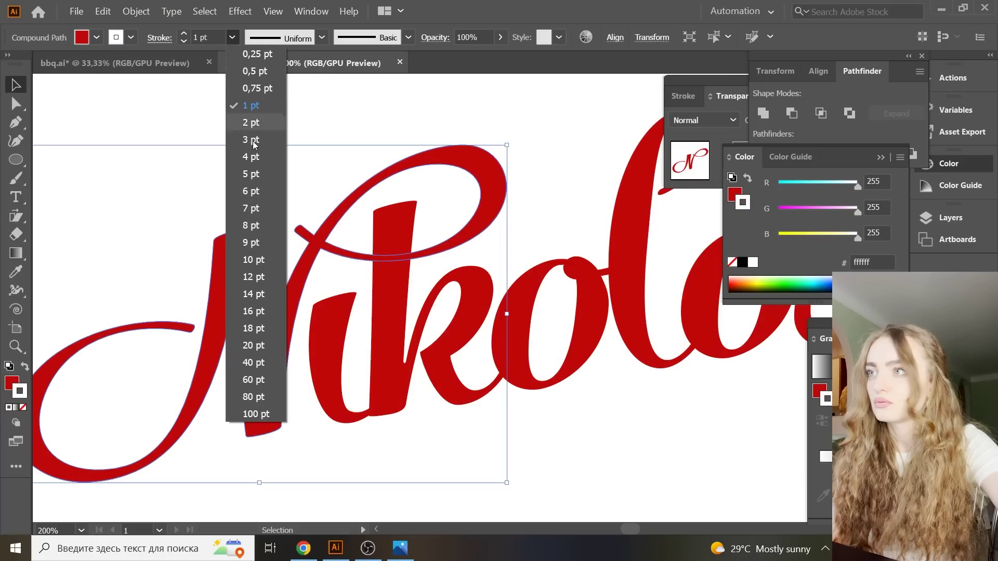
{"action": "left_click", "coordinate": [255, 164]}
- Move the N back one step, send the k behind the swash, and save
{"action": "right_click", "coordinate": [342, 147]}
{"action": "mouse_move", "coordinate": [375, 272]}
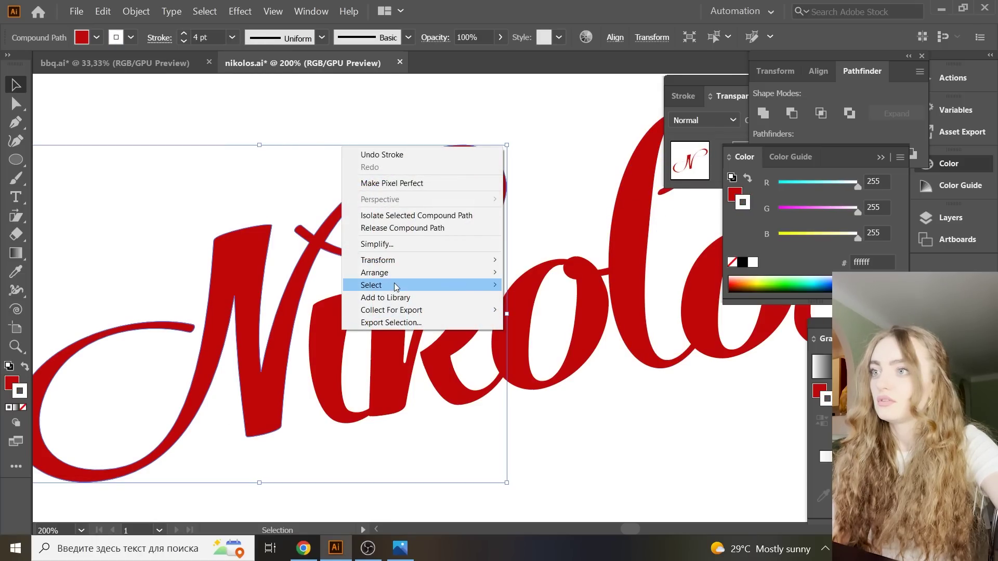
{"action": "left_click", "coordinate": [516, 298]}
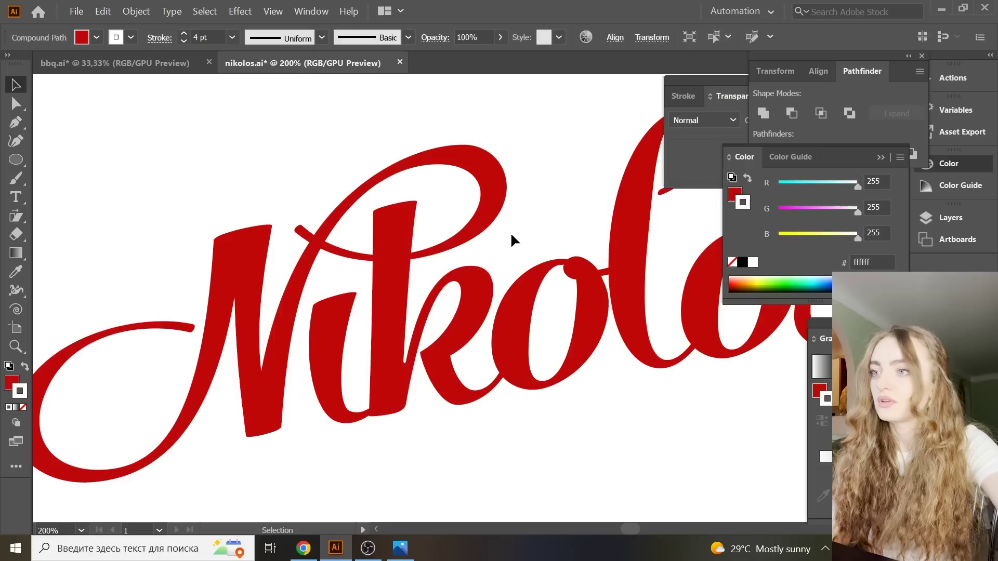
{"action": "right_click", "coordinate": [400, 315]}
{"action": "left_click", "coordinate": [623, 478]}
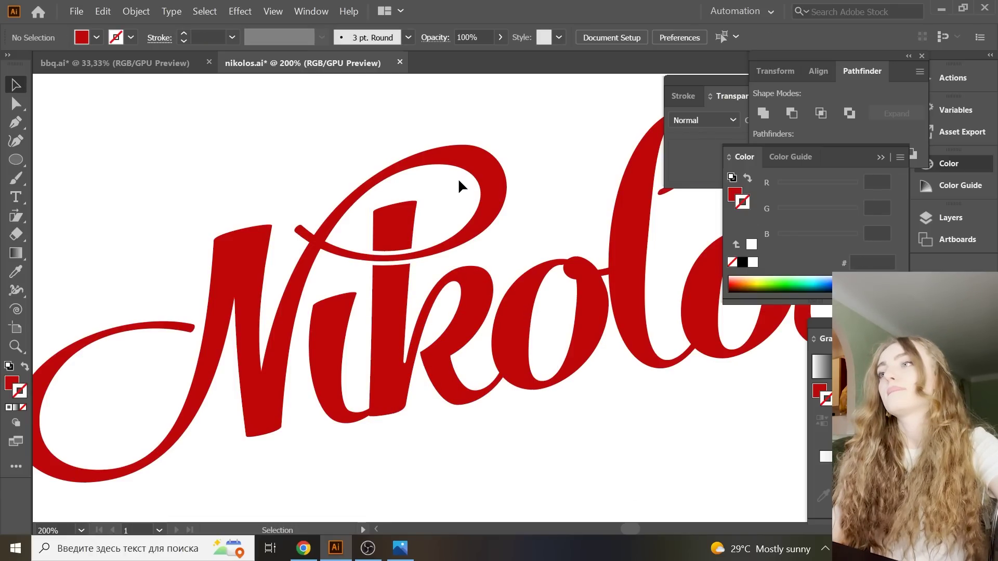
{"action": "key", "text": "ctrl+minus"}
{"action": "key", "text": "ctrl+minus"}
{"action": "key", "text": "ctrl+minus"}
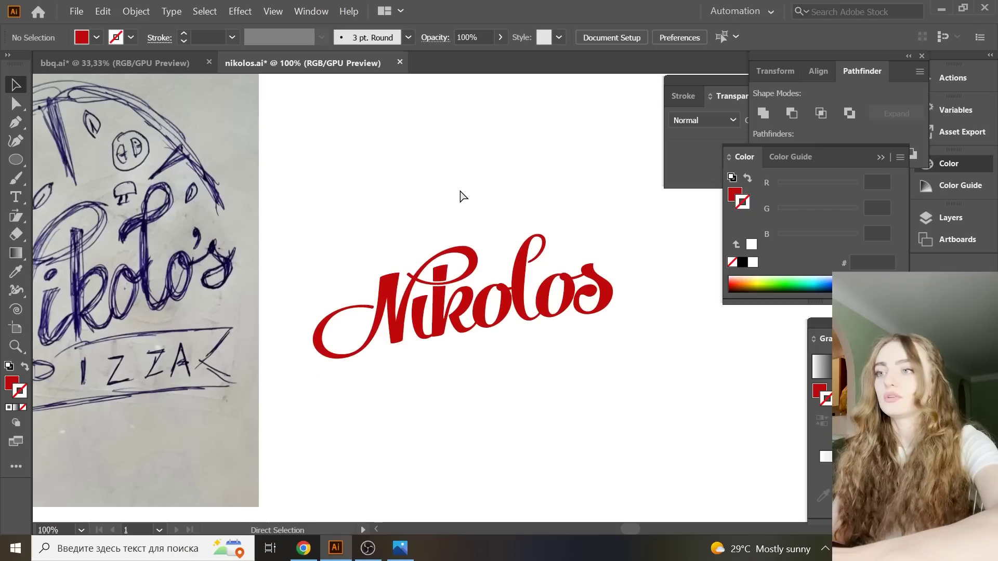
{"action": "key", "text": "ctrl+plus"}
{"action": "key", "text": "ctrl+plus"}
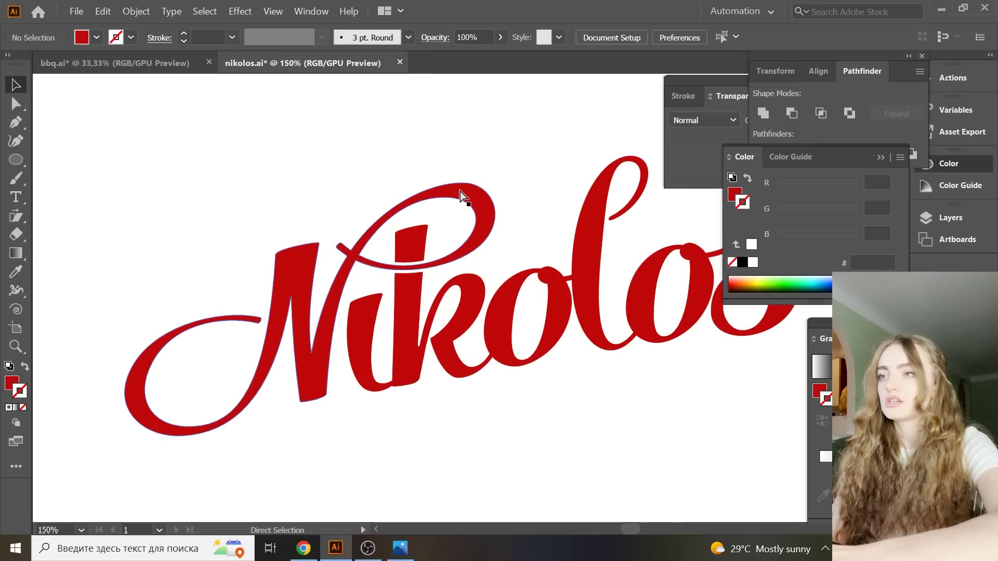
{"action": "key", "text": "ctrl+plus"}
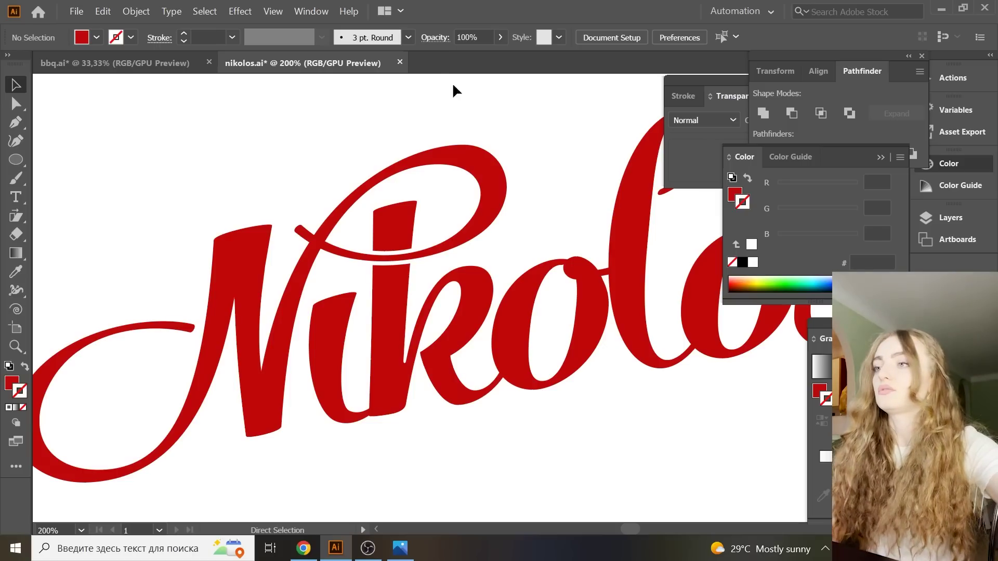
{"action": "key", "text": "ctrl+s"}
- Draw a small red circle where the N and i cross
{"action": "left_click", "coordinate": [24, 166]}
{"action": "left_click_drag", "start_coordinate": [118, 89], "coordinate": [335, 263]}
{"action": "key", "text": "v"}
{"action": "key", "text": "ctrl+plus"}
{"action": "key", "text": "ctrl+minus"}
{"action": "key", "text": "ctrl+shift+a"}
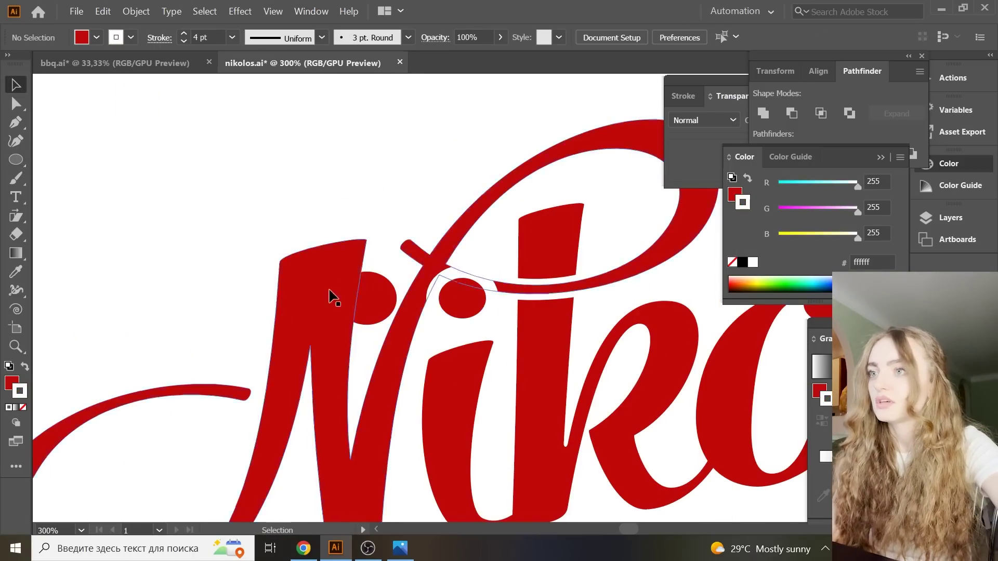
{"action": "key", "text": "ctrl+minus"}
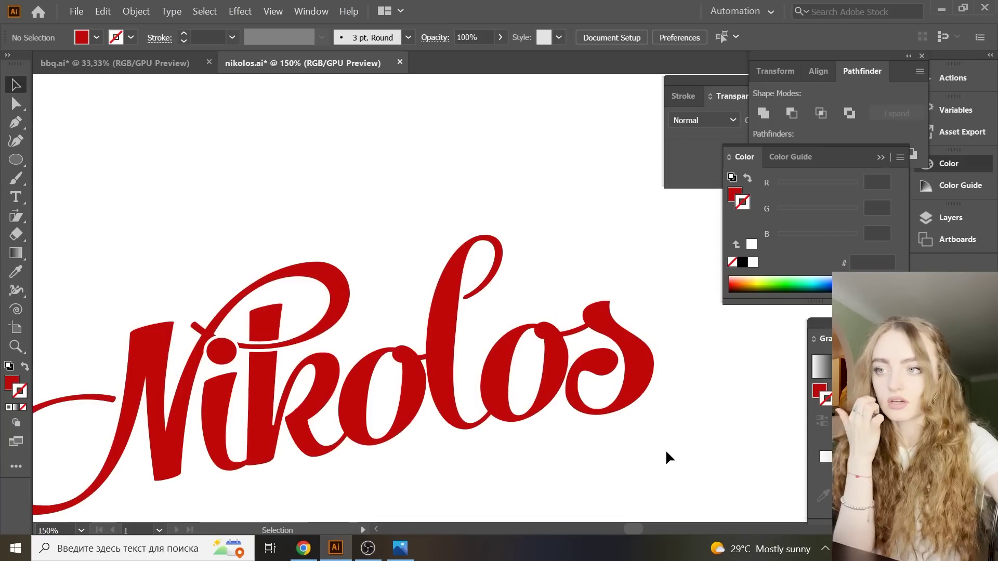
- Nudge the l slightly to the right
{"action": "left_click", "coordinate": [444, 383]}
{"action": "mouse_move", "coordinate": [444, 384]}
{"action": "left_mouse_down"}
{"action": "mouse_move", "coordinate": [448, 405]}
{"action": "mouse_move", "coordinate": [458, 401]}
{"action": "left_mouse_up"}
{"action": "left_click", "coordinate": [566, 446]}
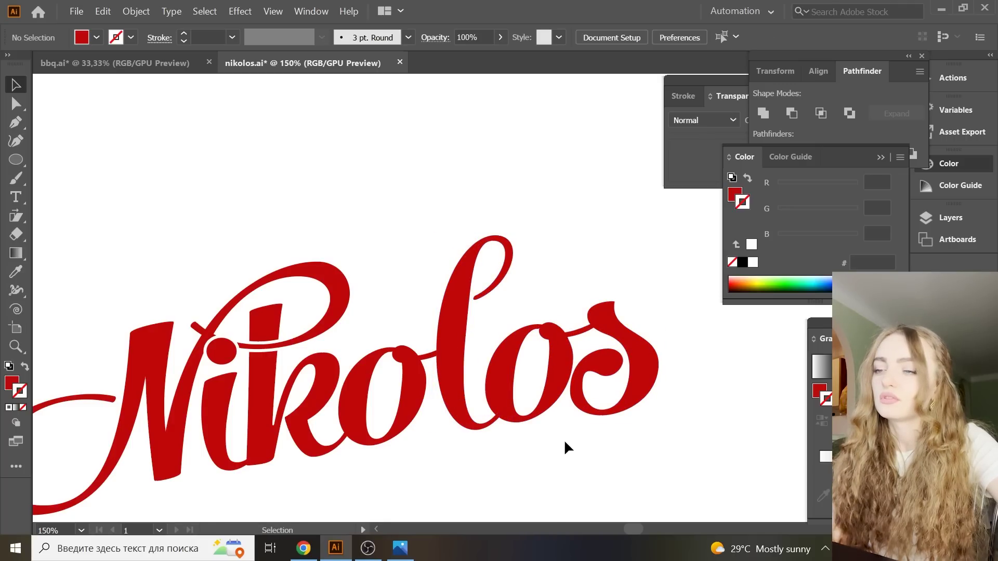
- Draw a curved swash path flowing left from the l with the Pen tool
{"action": "left_click", "coordinate": [15, 122]}
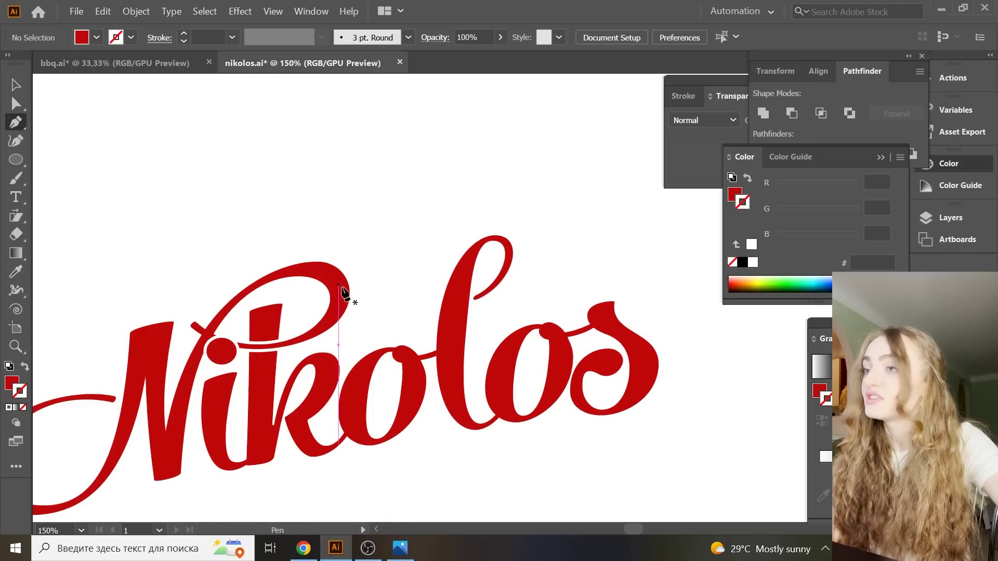
{"action": "left_click", "coordinate": [366, 285]}
{"action": "left_click_drag", "start_coordinate": [424, 272], "coordinate": [447, 290]}
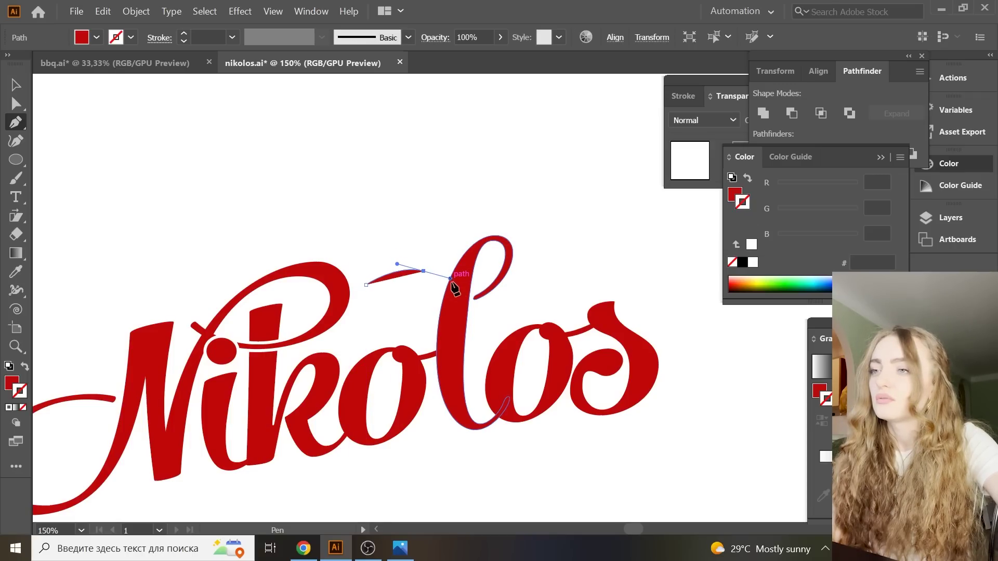
{"action": "mouse_move", "coordinate": [475, 296]}
{"action": "left_mouse_down"}
{"action": "mouse_move", "coordinate": [549, 299]}
{"action": "mouse_move", "coordinate": [623, 285]}
{"action": "left_mouse_up"}
{"action": "key", "text": "ctrl+plus"}
{"action": "key", "text": "ctrl+plus"}
{"action": "left_click_drag", "start_coordinate": [463, 298], "coordinate": [345, 295]}
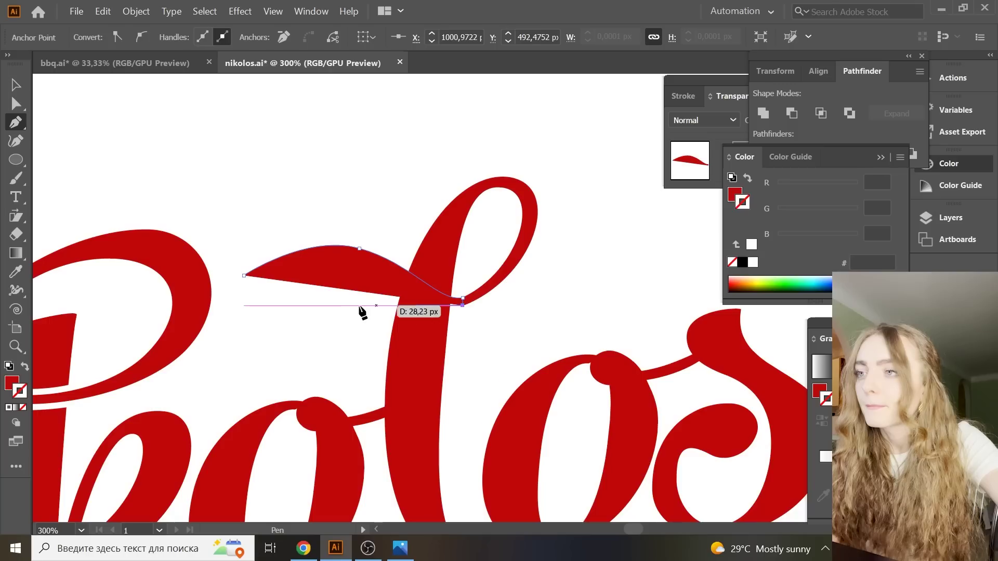
{"action": "mouse_move", "coordinate": [284, 266]}
{"action": "left_mouse_down"}
{"action": "mouse_move", "coordinate": [244, 275]}
{"action": "mouse_move", "coordinate": [11, 89]}
{"action": "left_mouse_up"}
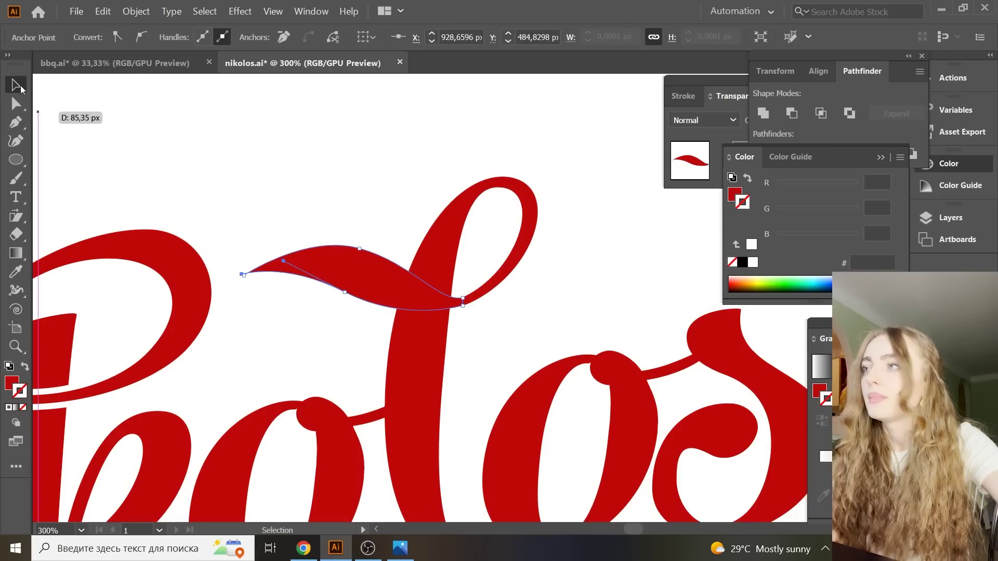
{"action": "left_click", "coordinate": [15, 85]}
{"action": "left_click", "coordinate": [256, 178]}
- Redraw the swash's lower edge as a smooth curve and close its left tip
{"action": "key", "text": "ctrl+z"}
{"action": "key", "text": "ctrl+plus"}
{"action": "key", "text": "ctrl+plus"}
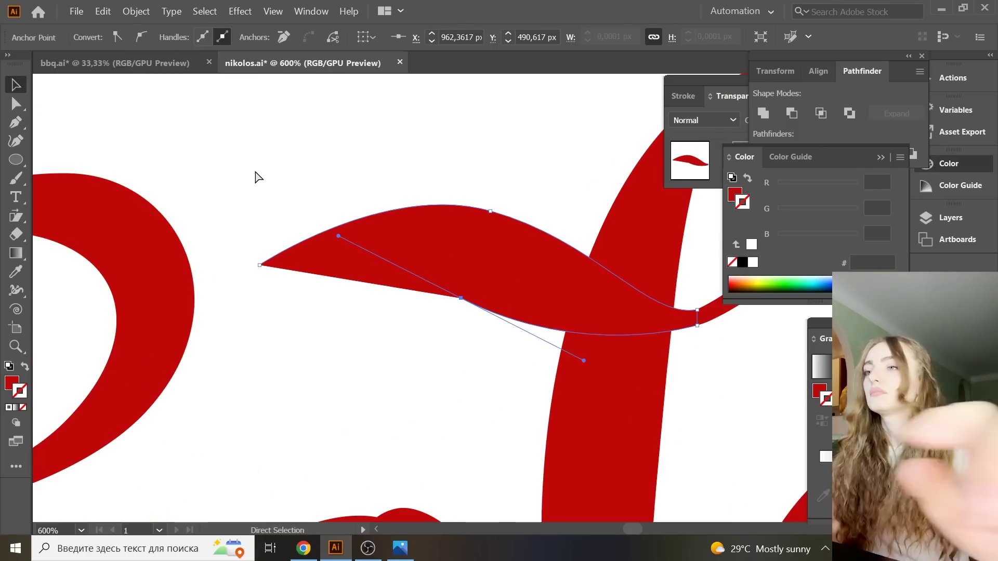
{"action": "key", "text": "ctrl+z"}
{"action": "key", "text": "ctrl+z"}
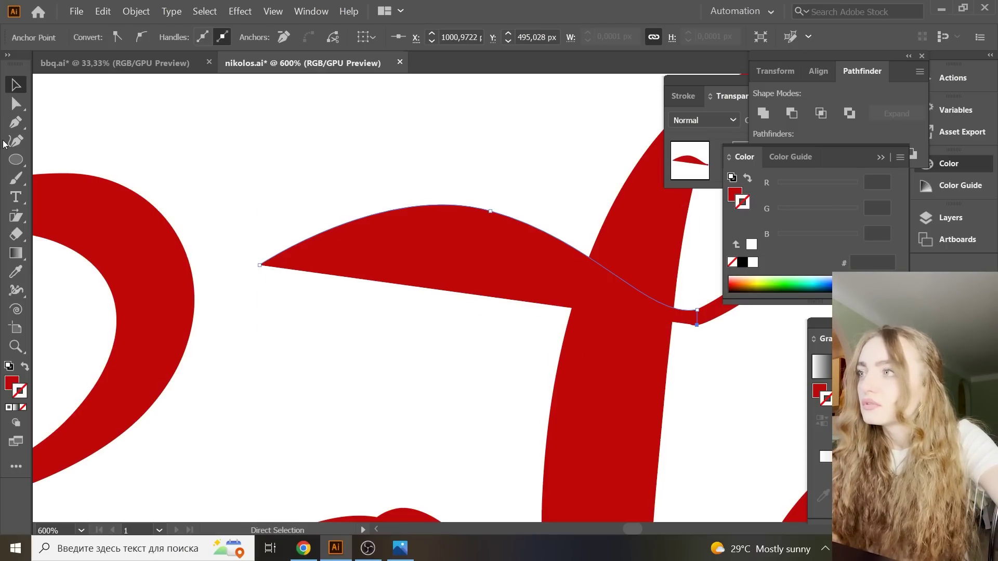
{"action": "key", "text": "p"}
{"action": "left_click", "coordinate": [697, 325]}
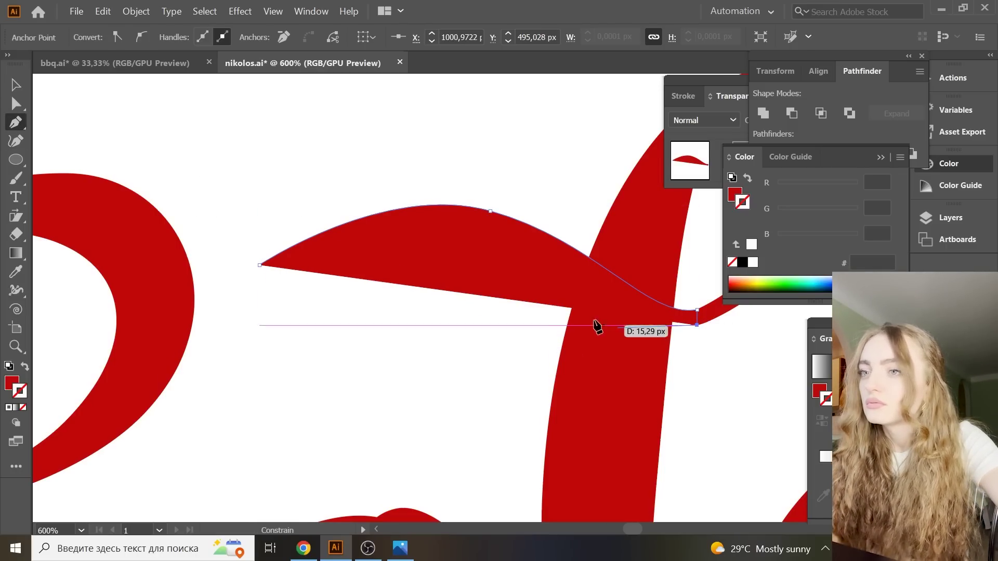
{"action": "left_click_drag", "start_coordinate": [531, 301], "coordinate": [497, 282]}
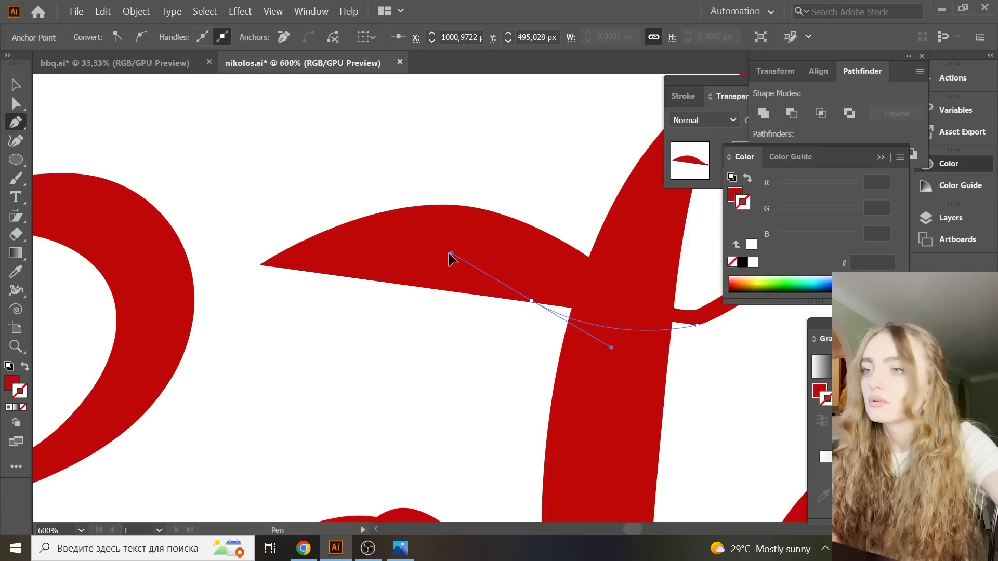
{"action": "left_click_drag", "start_coordinate": [450, 254], "coordinate": [446, 257]}
{"action": "left_click", "coordinate": [260, 266]}
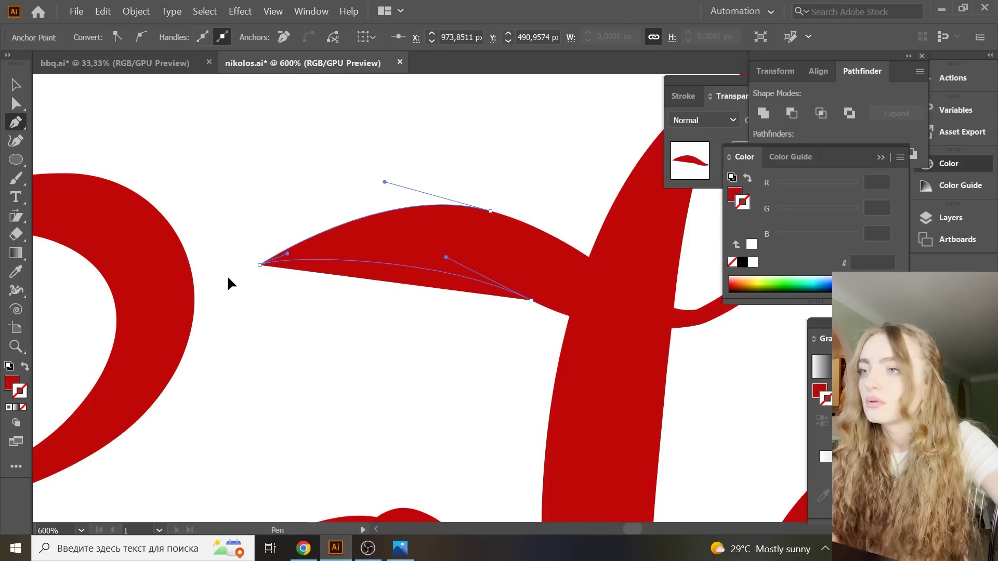
{"action": "left_click", "coordinate": [15, 84]}
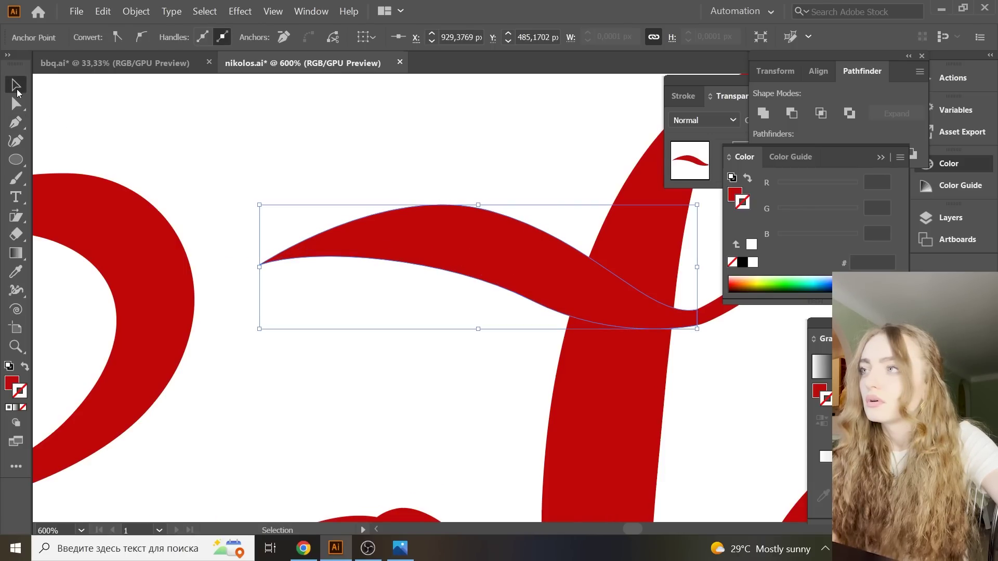
{"action": "left_click", "coordinate": [275, 120]}
{"action": "key", "text": "ctrl+minus"}
{"action": "key", "text": "ctrl+minus"}
{"action": "key", "text": "ctrl+minus"}
{"action": "key", "text": "ctrl+minus"}
{"action": "key", "text": "ctrl+minus"}
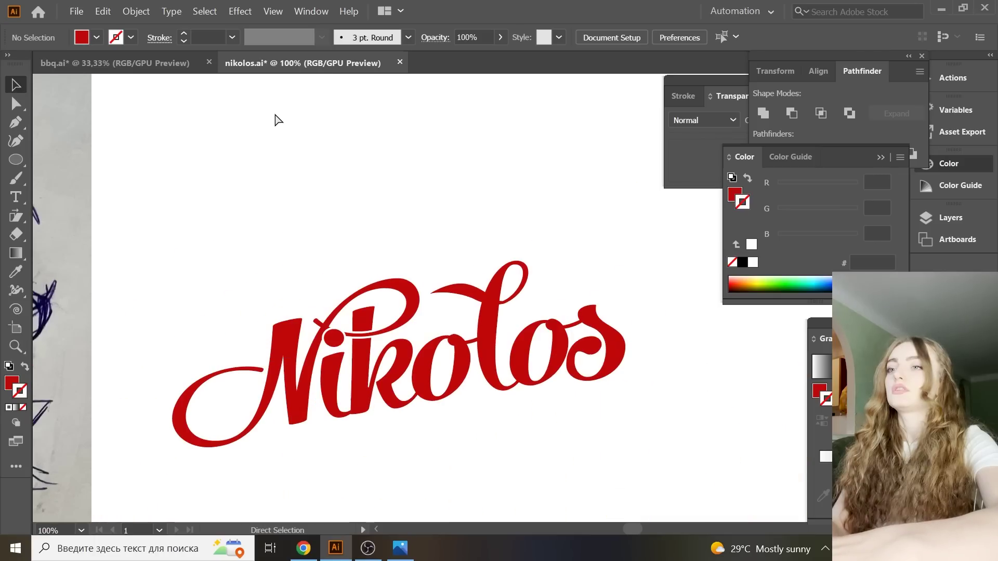
{"action": "key", "text": "ctrl+plus"}
{"action": "key", "text": "ctrl+plus"}
{"action": "key", "text": "ctrl+plus"}
{"action": "key", "text": "ctrl+plus"}
{"action": "key", "text": "ctrl+plus"}
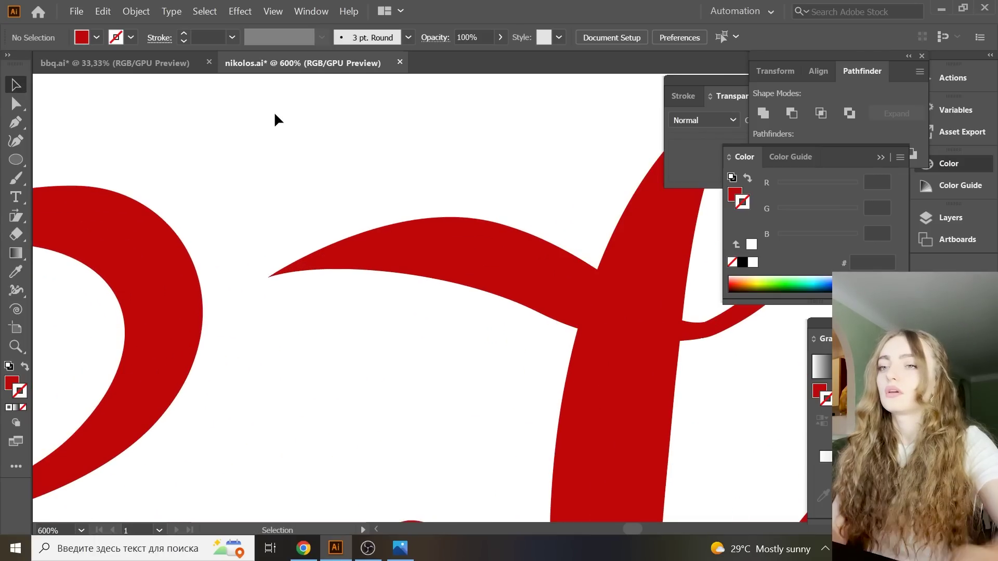
- Unite the swash with the l, round the corner inside its loop, and save
{"action": "left_click_drag", "start_coordinate": [276, 120], "coordinate": [719, 364]}
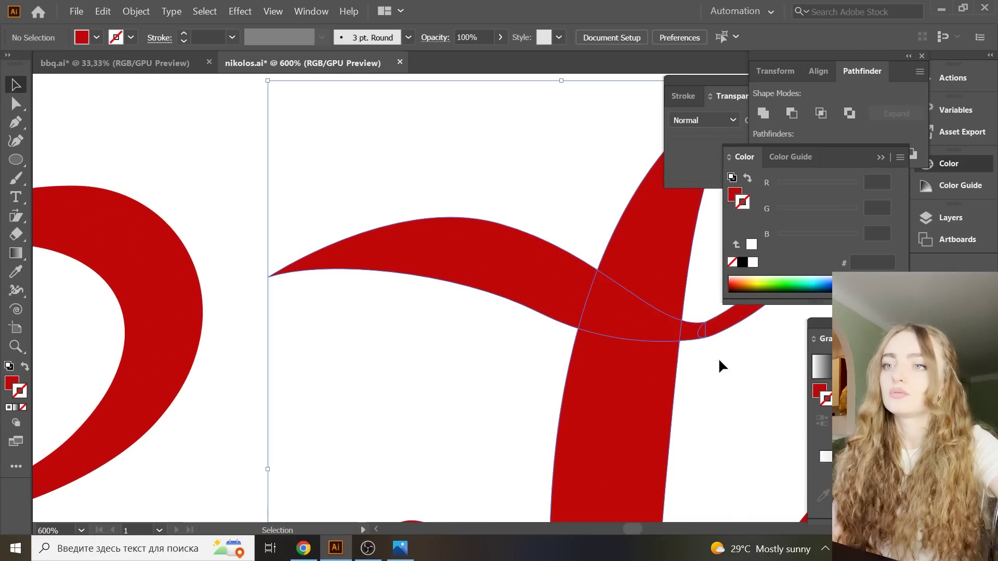
{"action": "left_click", "coordinate": [762, 113]}
{"action": "left_click_drag", "start_coordinate": [623, 528], "coordinate": [631, 529]}
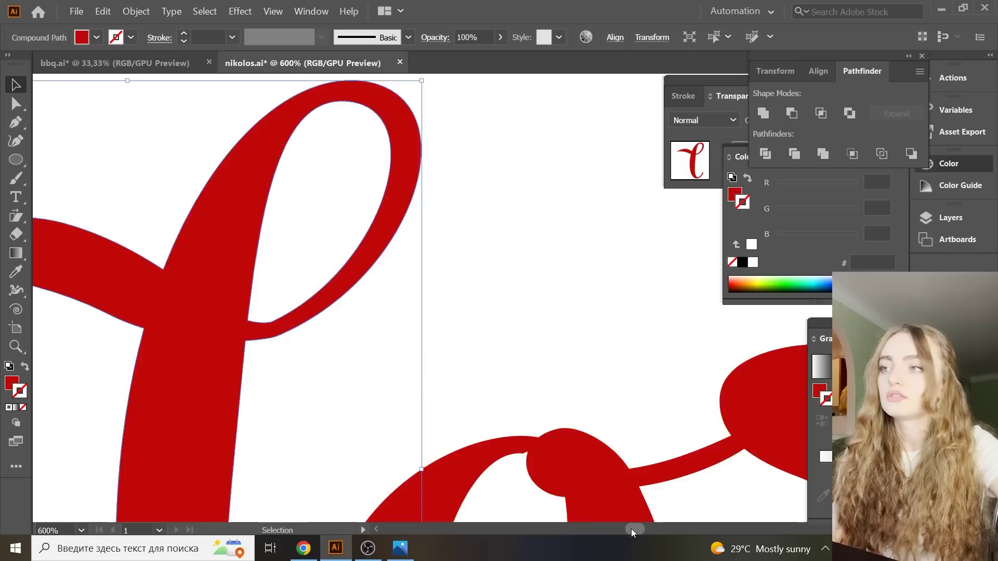
{"action": "left_click", "coordinate": [15, 103]}
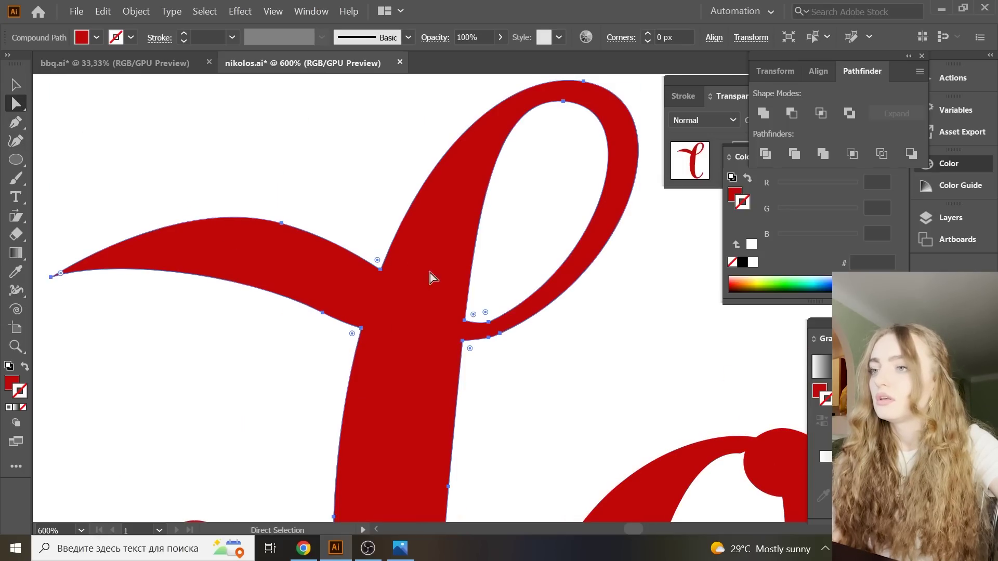
{"action": "left_click", "coordinate": [474, 321]}
{"action": "left_click_drag", "start_coordinate": [485, 316], "coordinate": [486, 240]}
{"action": "left_click", "coordinate": [553, 211]}
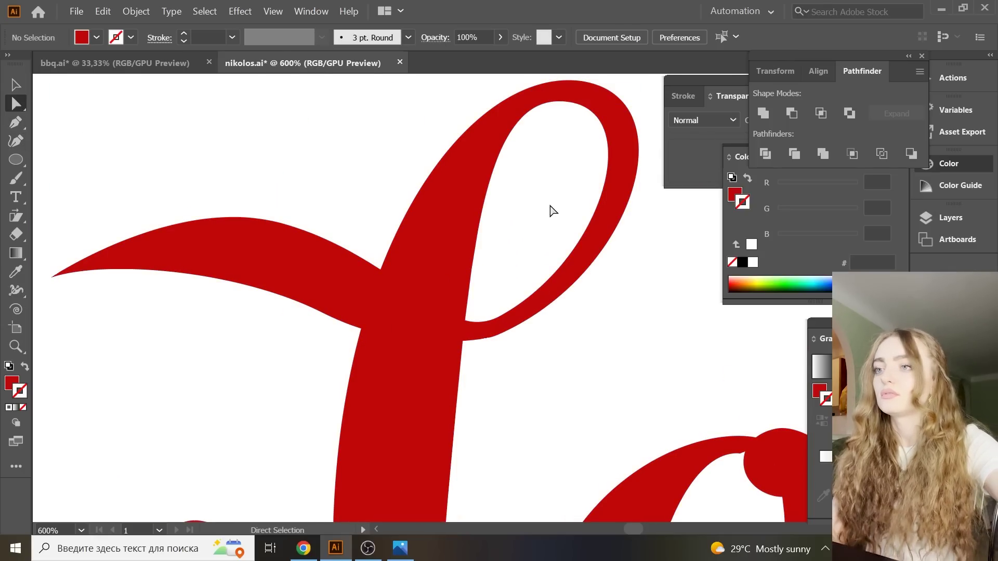
{"action": "key", "text": "ctrl+s"}
{"action": "key", "text": "ctrl+0"}
{"action": "left_click_drag", "start_coordinate": [628, 529], "coordinate": [623, 529]}
- Draw an ellipse over the Nikolos lettering with a near-black 7 pt stroke and no fill
{"action": "left_click", "coordinate": [17, 160]}
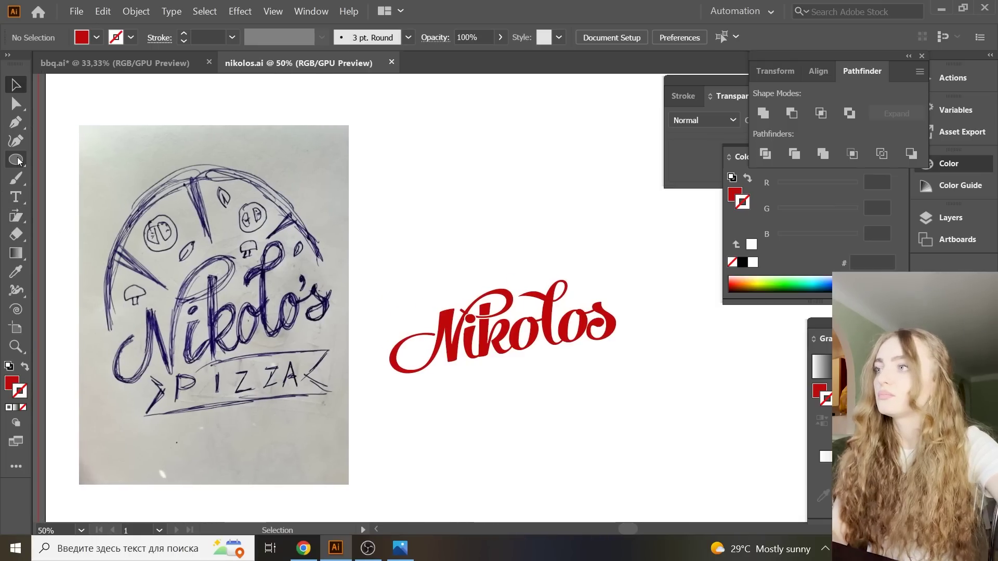
{"action": "left_click", "coordinate": [86, 178]}
{"action": "left_click_drag", "start_coordinate": [408, 160], "coordinate": [491, 325]}
{"action": "left_click", "coordinate": [25, 366]}
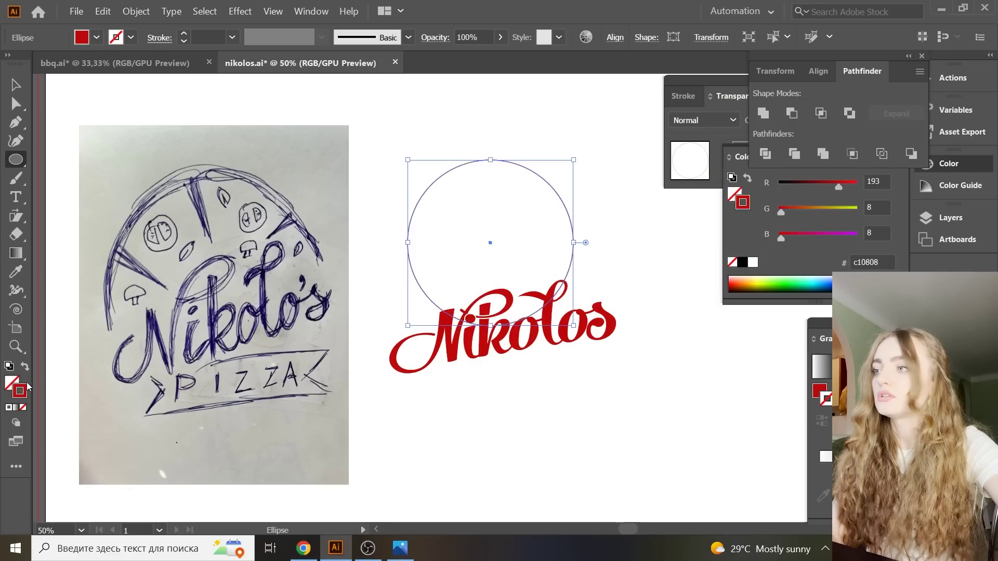
{"action": "double_click", "coordinate": [23, 393]}
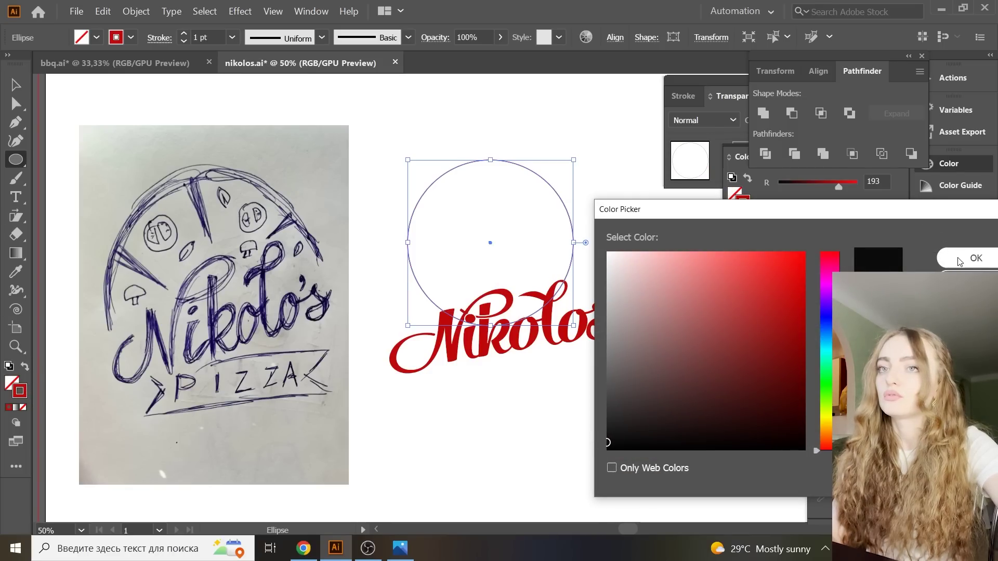
{"action": "left_click", "coordinate": [959, 260]}
{"action": "left_click", "coordinate": [15, 88]}
{"action": "left_click", "coordinate": [232, 38]}
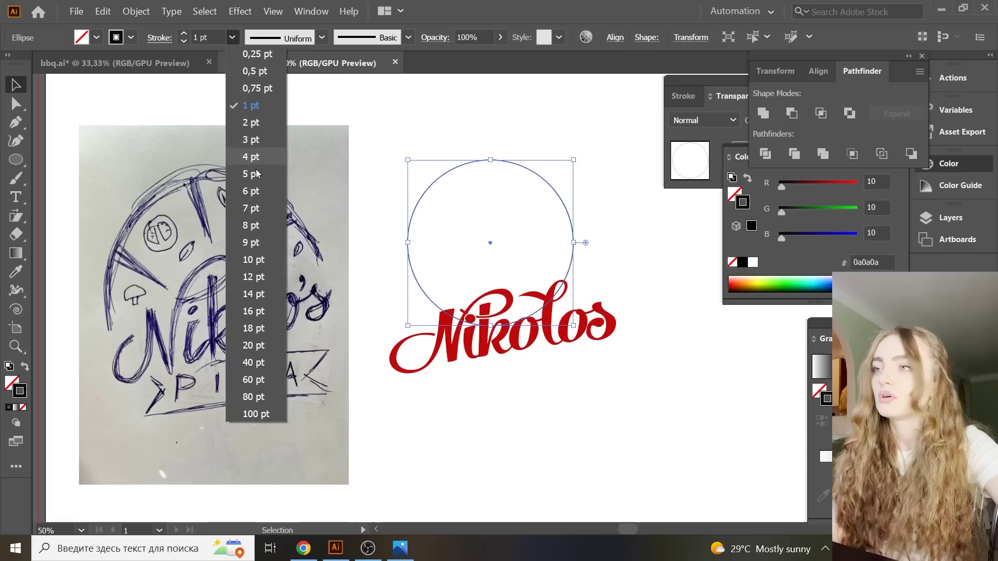
{"action": "left_click", "coordinate": [254, 214]}
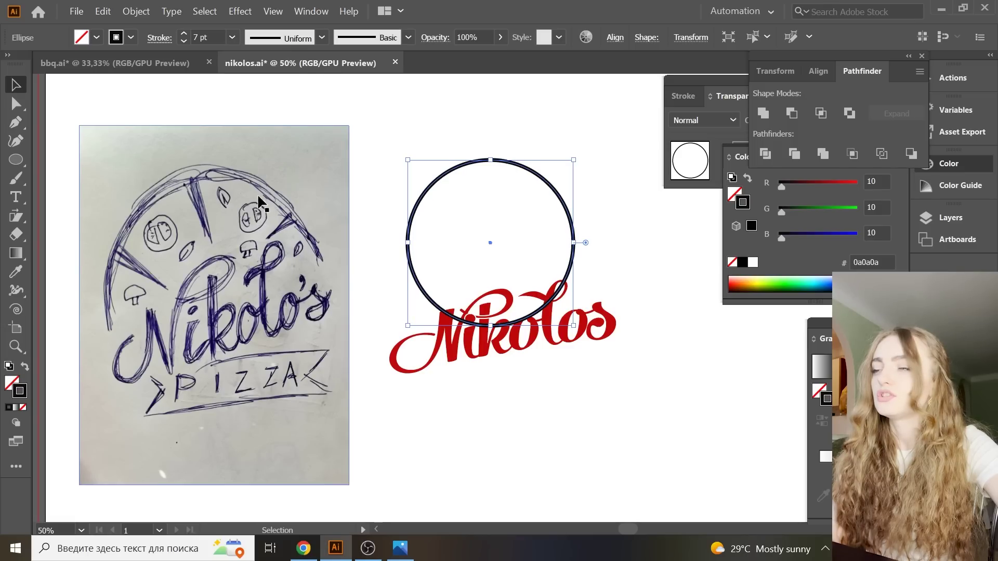
- Delete the ellipse's bottom anchor to leave an arc, and move it above Nikolos
{"action": "left_click", "coordinate": [16, 104]}
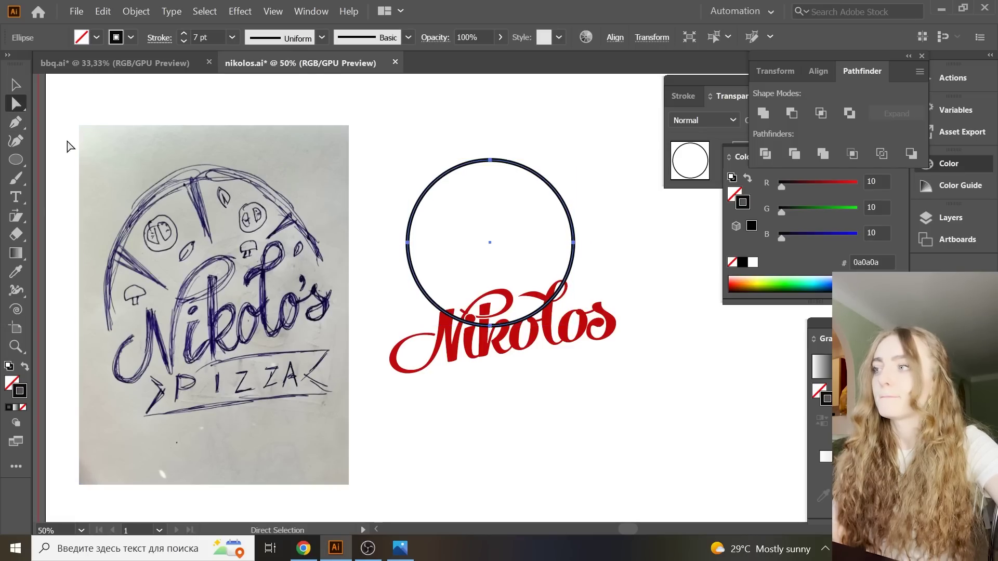
{"action": "left_click", "coordinate": [490, 326]}
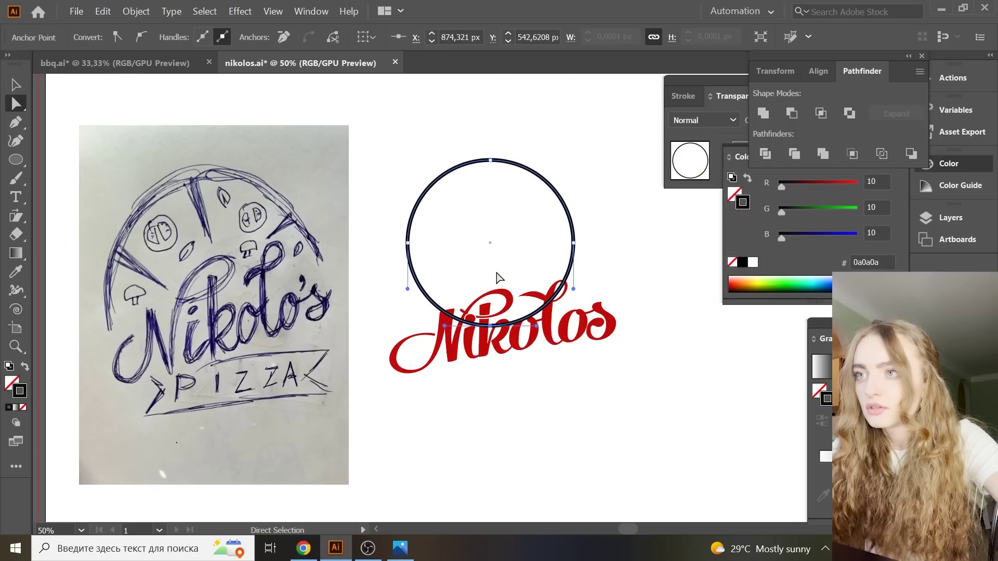
{"action": "key", "text": "Delete"}
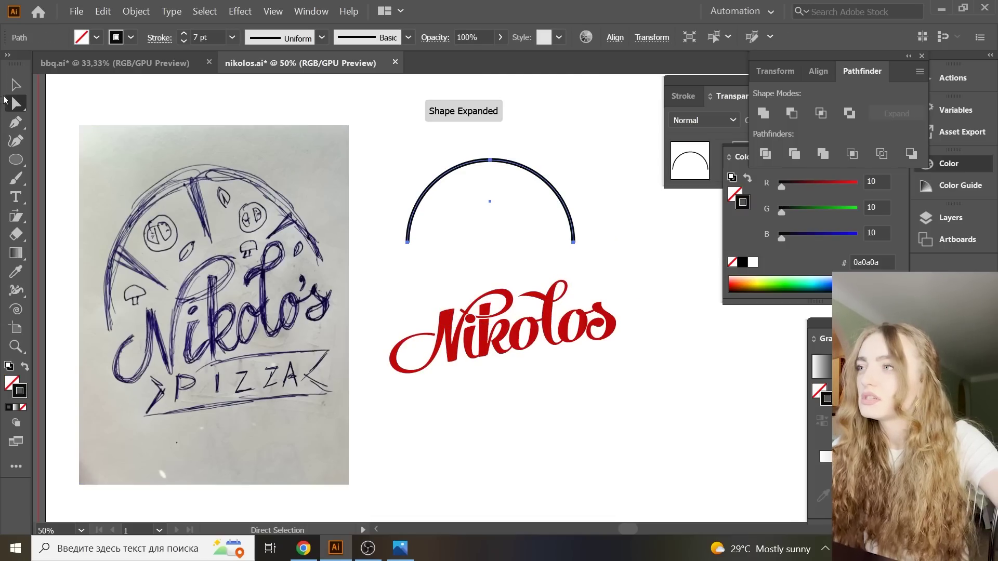
{"action": "left_click", "coordinate": [16, 85]}
{"action": "left_click_drag", "start_coordinate": [567, 212], "coordinate": [585, 271]}
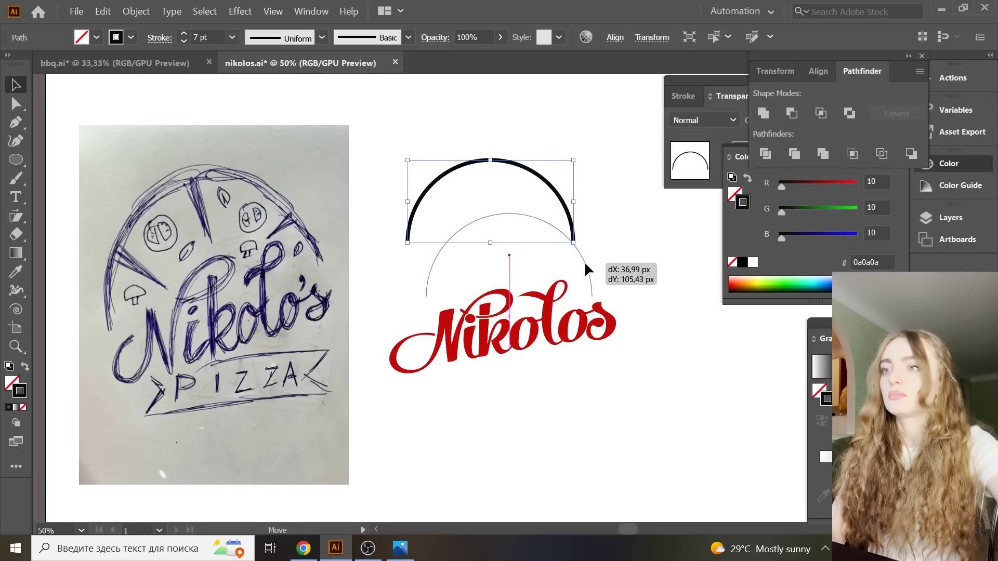
{"action": "left_click_drag", "start_coordinate": [585, 263], "coordinate": [585, 261]}
- Tilt the arc slightly to follow the lettering
{"action": "left_click", "coordinate": [698, 281]}
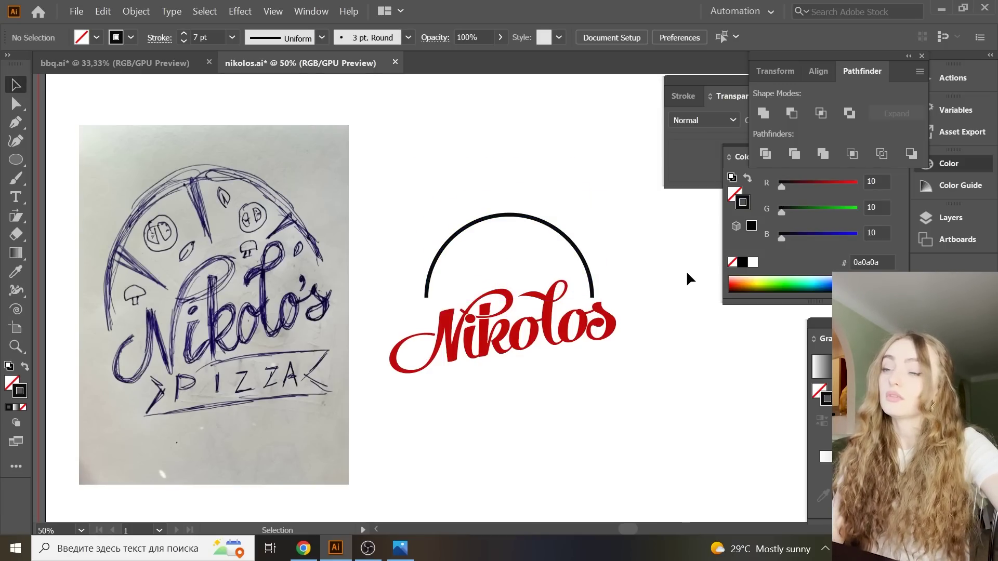
{"action": "left_click", "coordinate": [589, 271]}
{"action": "left_click_drag", "start_coordinate": [595, 270], "coordinate": [616, 275]}
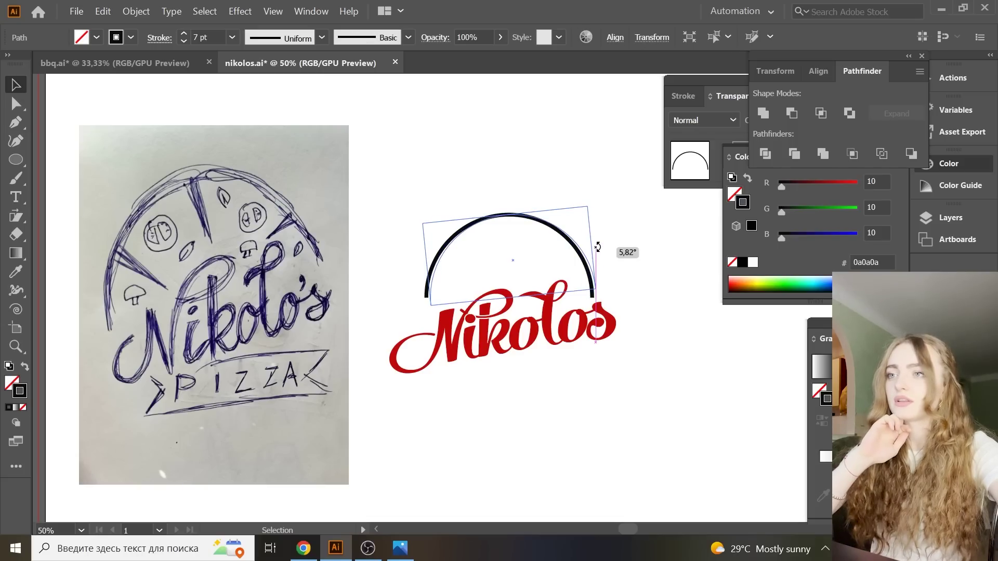
{"action": "left_click", "coordinate": [617, 274]}
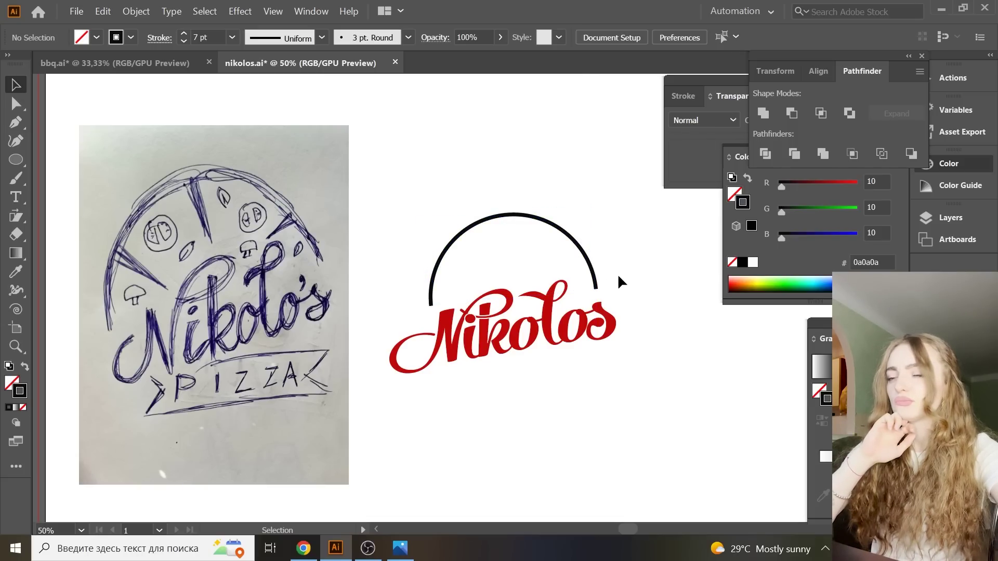
{"action": "key", "text": "ctrl+z"}
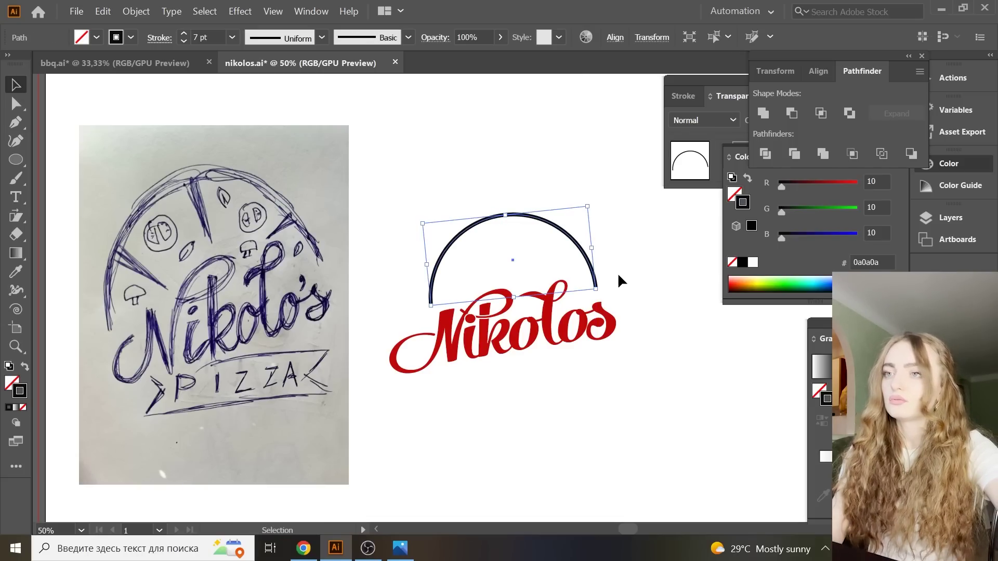
{"action": "left_click", "coordinate": [619, 276]}
- Thicken the arc's stroke to 9 pt and apply a tapered width profile
{"action": "left_click", "coordinate": [464, 224]}
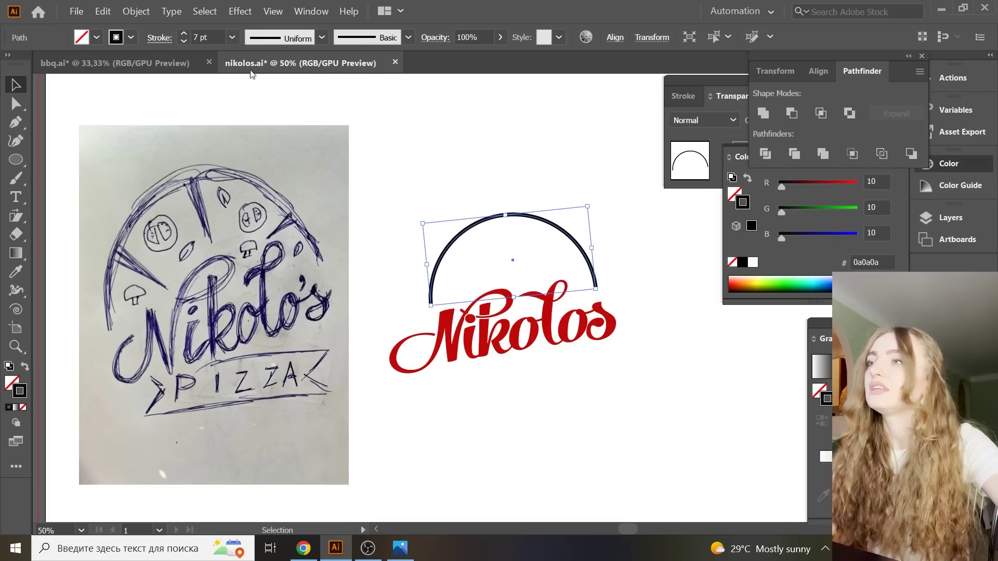
{"action": "left_click", "coordinate": [233, 37]}
{"action": "left_click", "coordinate": [267, 247]}
{"action": "left_click", "coordinate": [239, 42]}
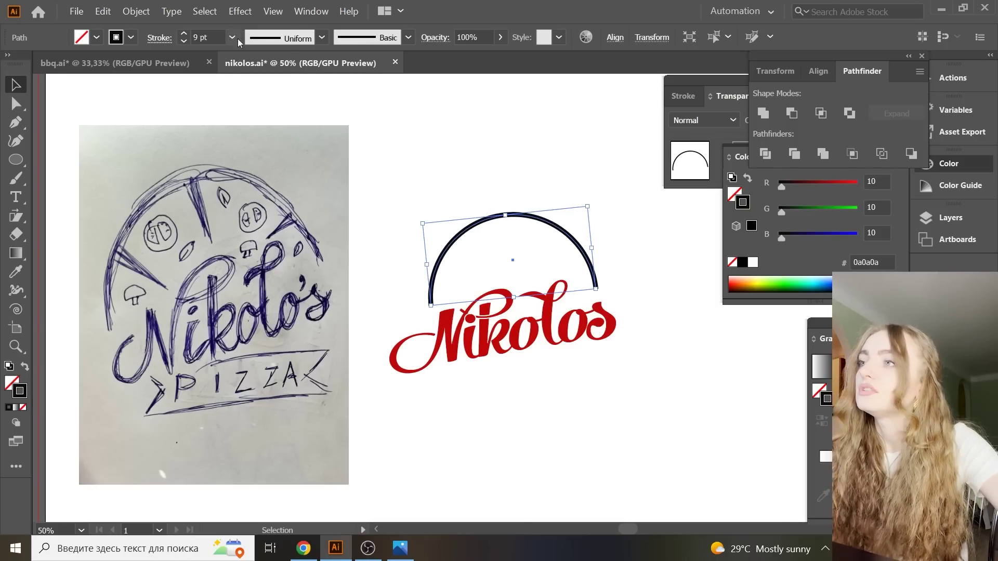
{"action": "left_click", "coordinate": [322, 37]}
{"action": "left_click", "coordinate": [307, 98]}
{"action": "left_click", "coordinate": [499, 148]}
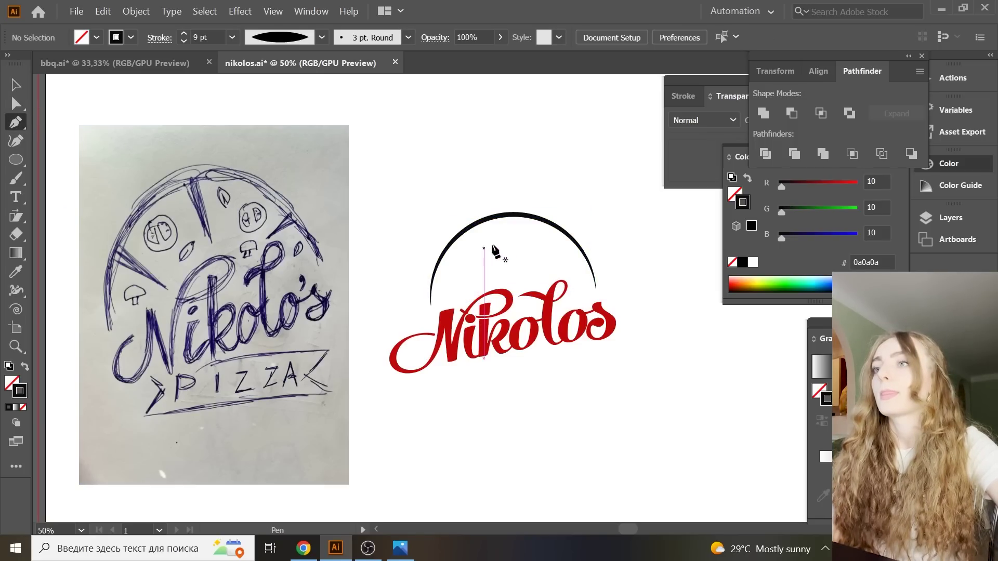
- Draw vertical and diagonal spoke lines from the arc toward its centre with the Pen tool
{"action": "left_click", "coordinate": [510, 214]}
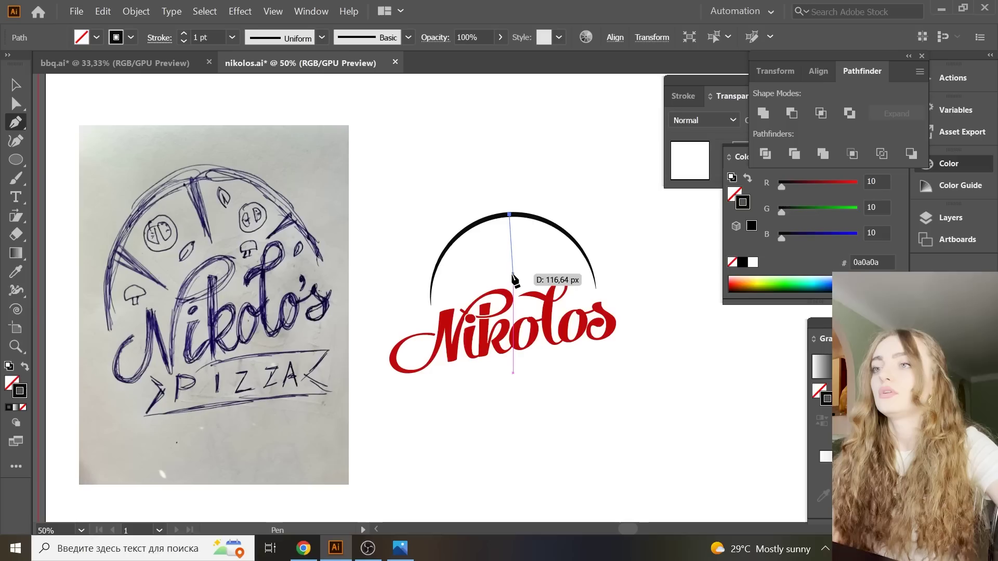
{"action": "left_click", "coordinate": [510, 274]}
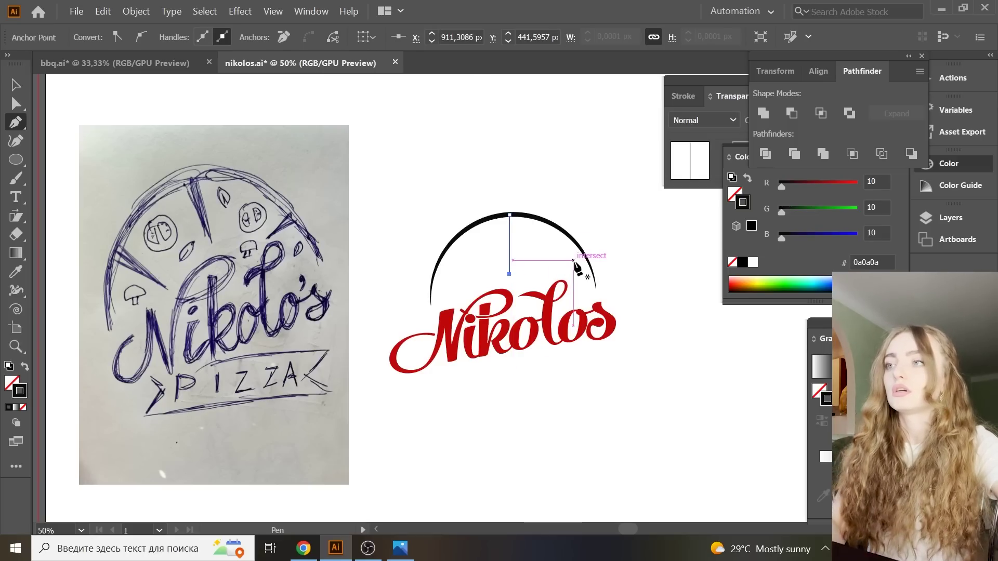
{"action": "key", "text": "Escape"}
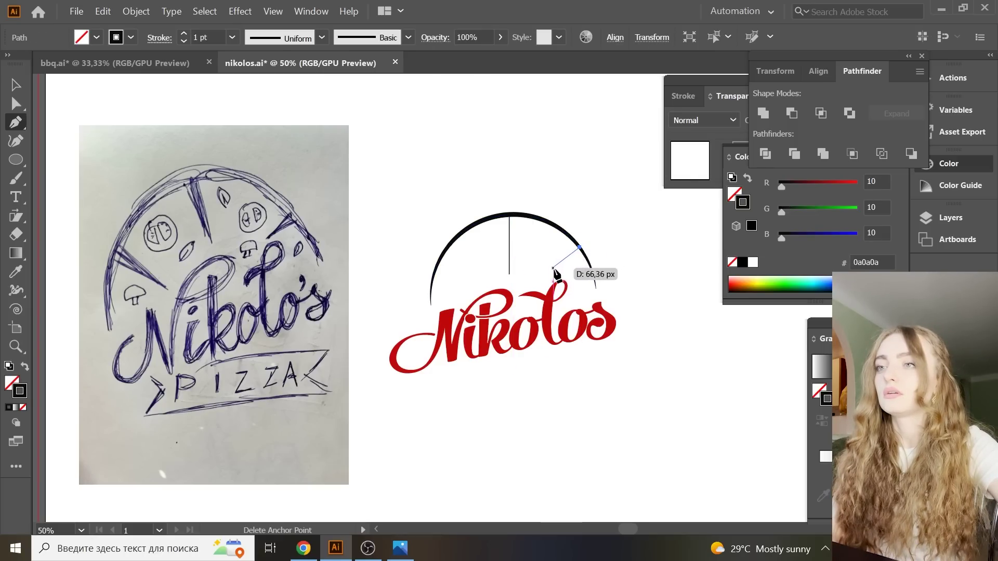
{"action": "left_click", "coordinate": [552, 272]}
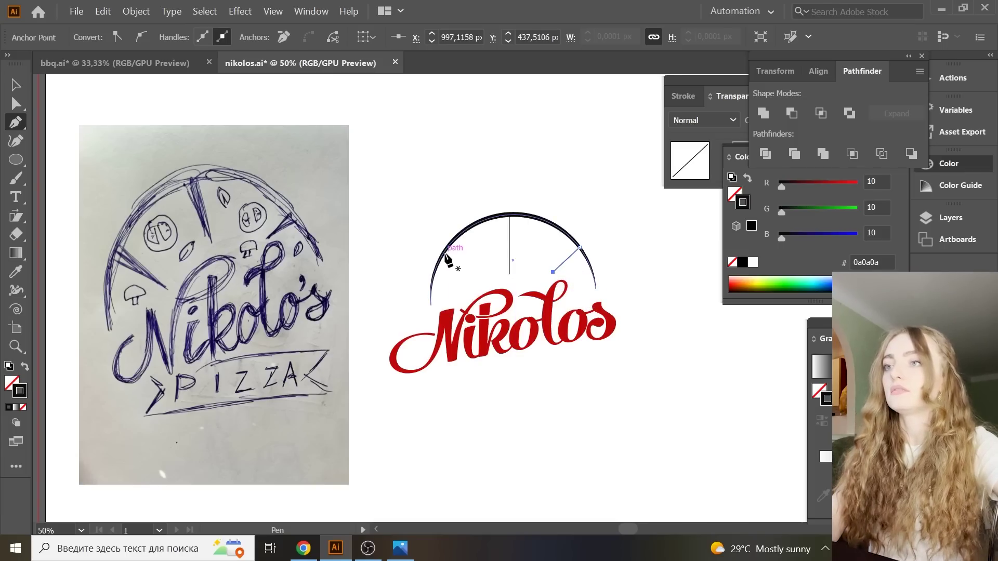
{"action": "left_click", "coordinate": [481, 285], "text": "ctrl"}
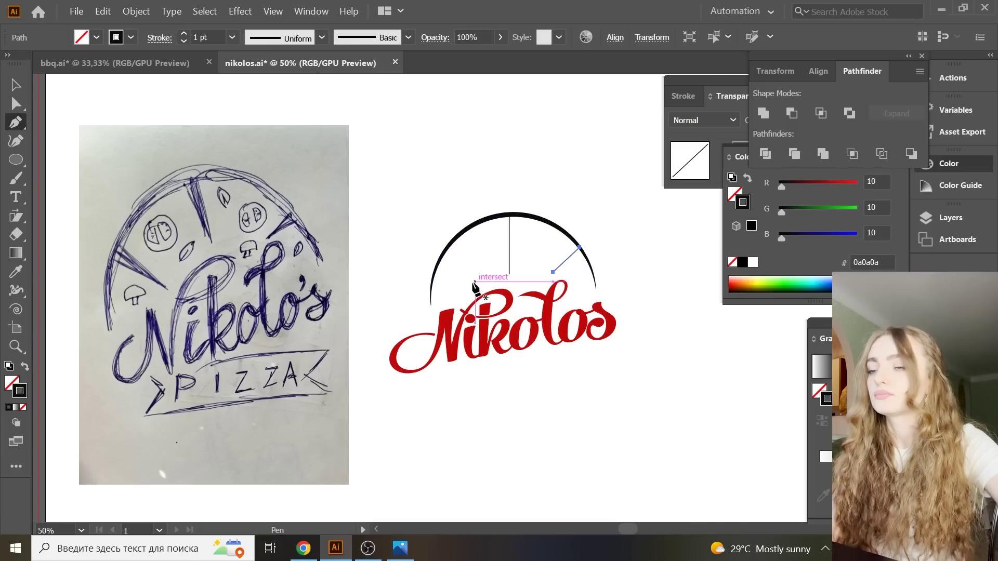
{"action": "left_click", "coordinate": [439, 263]}
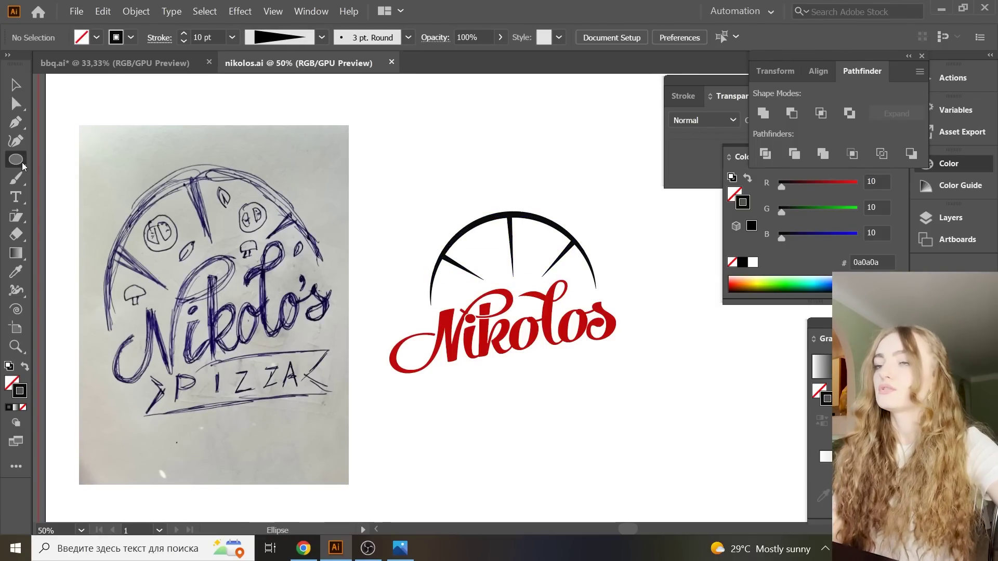
- Make two overlapping circles filled with the lettering's red and unite them into one shape
{"action": "left_click_drag", "start_coordinate": [411, 125], "coordinate": [466, 179]}
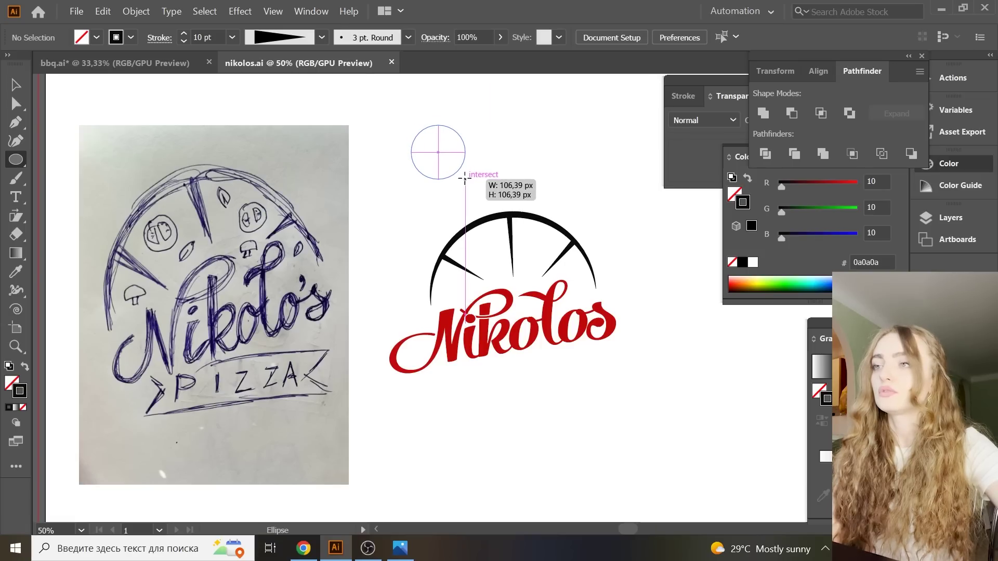
{"action": "left_click", "coordinate": [17, 87]}
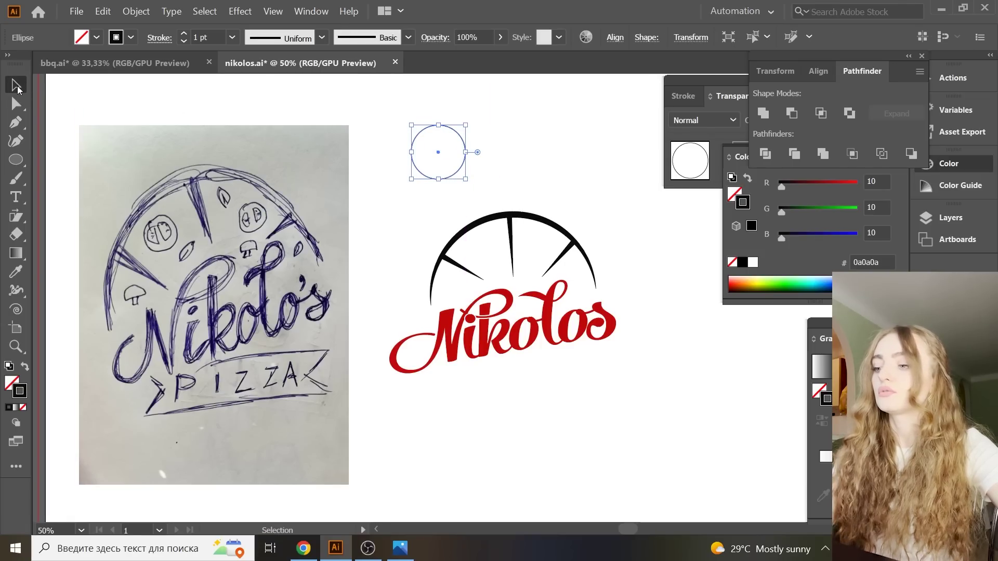
{"action": "left_click", "coordinate": [484, 157]}
{"action": "left_click_drag", "start_coordinate": [463, 164], "coordinate": [442, 140]}
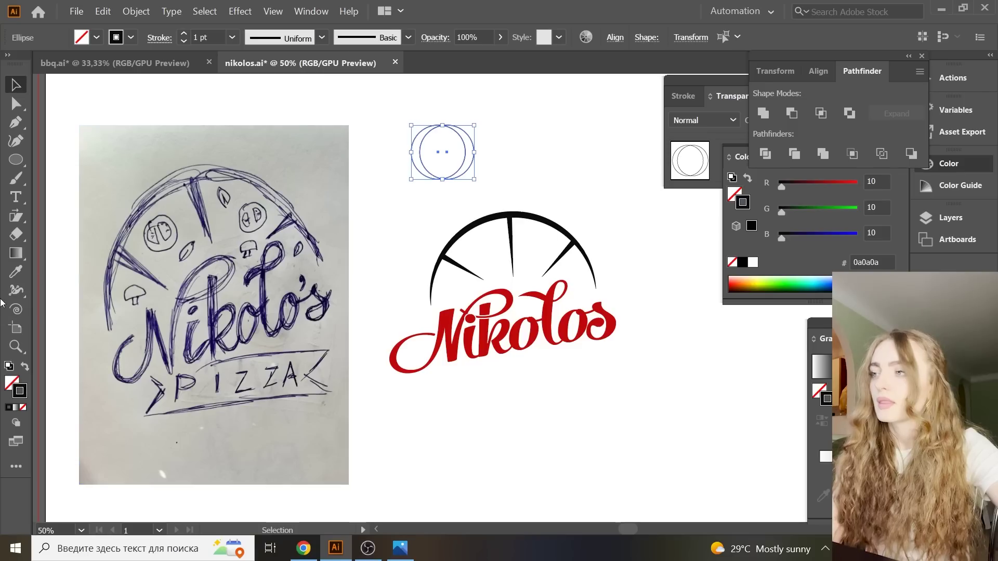
{"action": "key", "text": "i"}
{"action": "left_click", "coordinate": [489, 343]}
{"action": "key", "text": "v"}
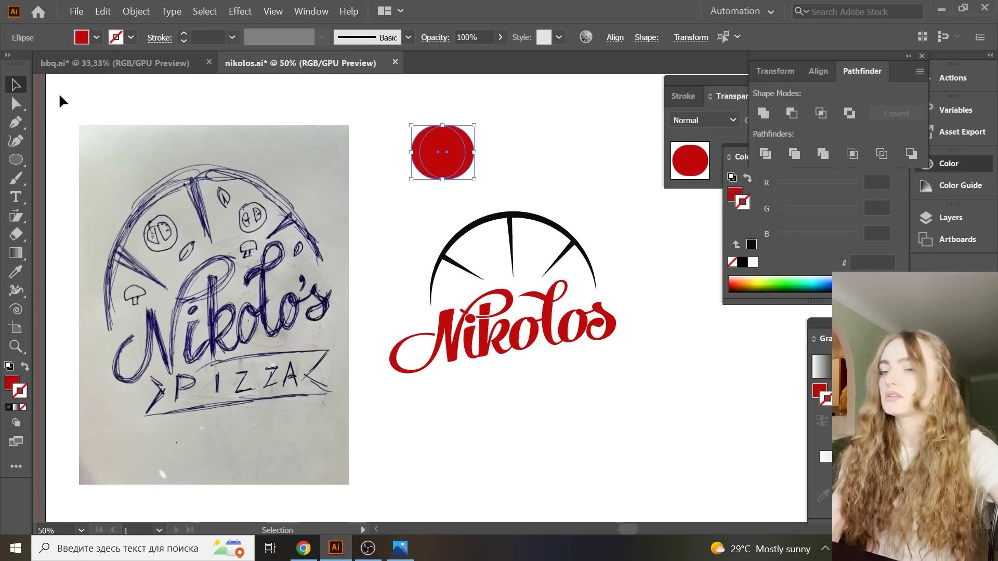
{"action": "left_click", "coordinate": [765, 113]}
- Resize the red shape and place a duplicate copy to its left
{"action": "left_click_drag", "start_coordinate": [453, 165], "coordinate": [458, 178]}
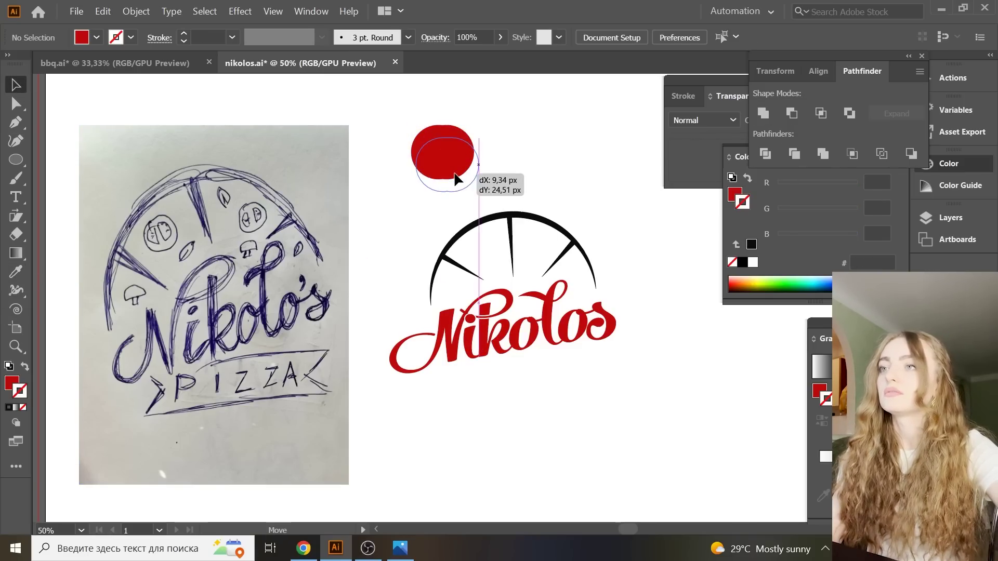
{"action": "key", "text": "a"}
{"action": "key", "text": "ctrl+1"}
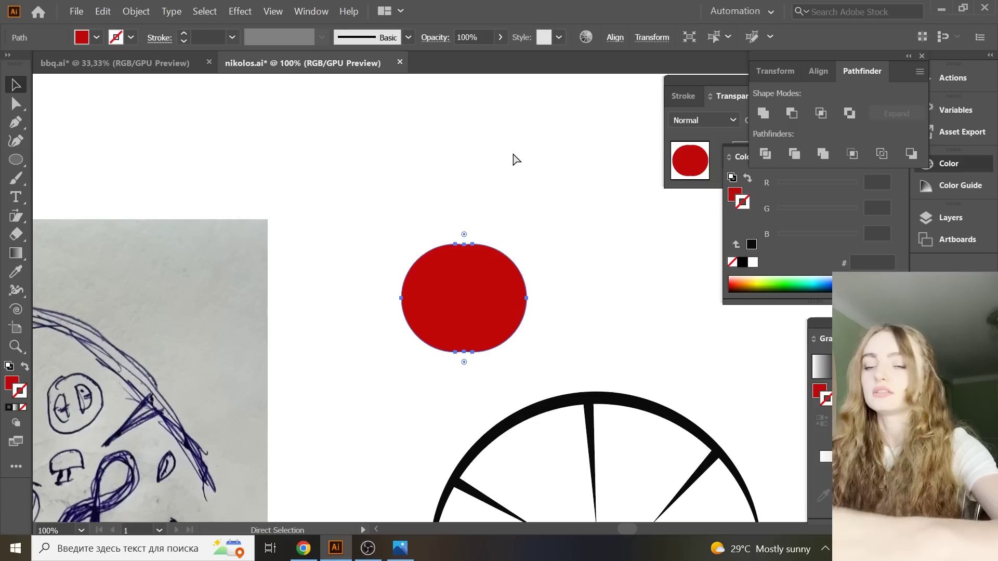
{"action": "key", "text": "v"}
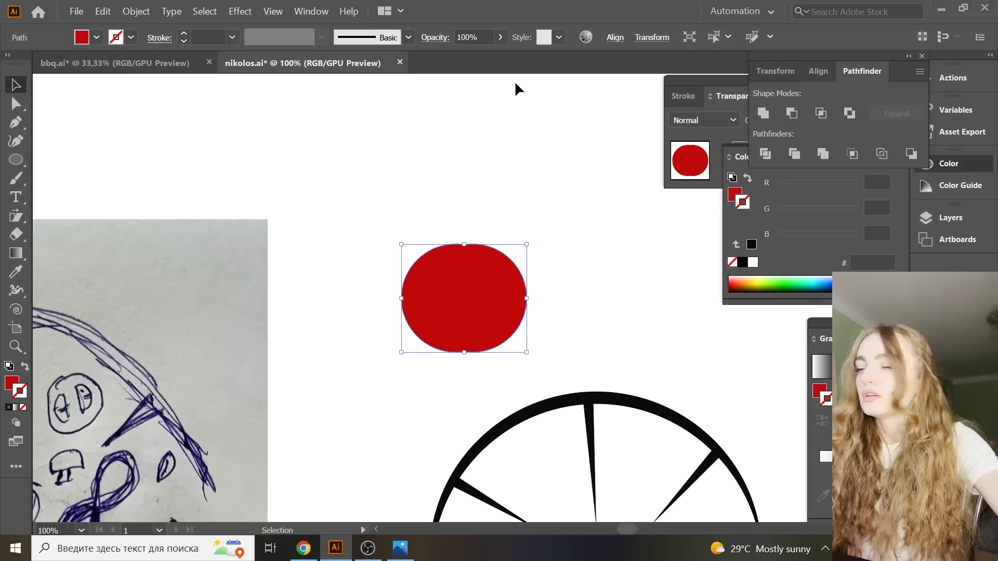
{"action": "key", "text": "a"}
{"action": "left_click_drag", "start_coordinate": [464, 244], "coordinate": [460, 260]}
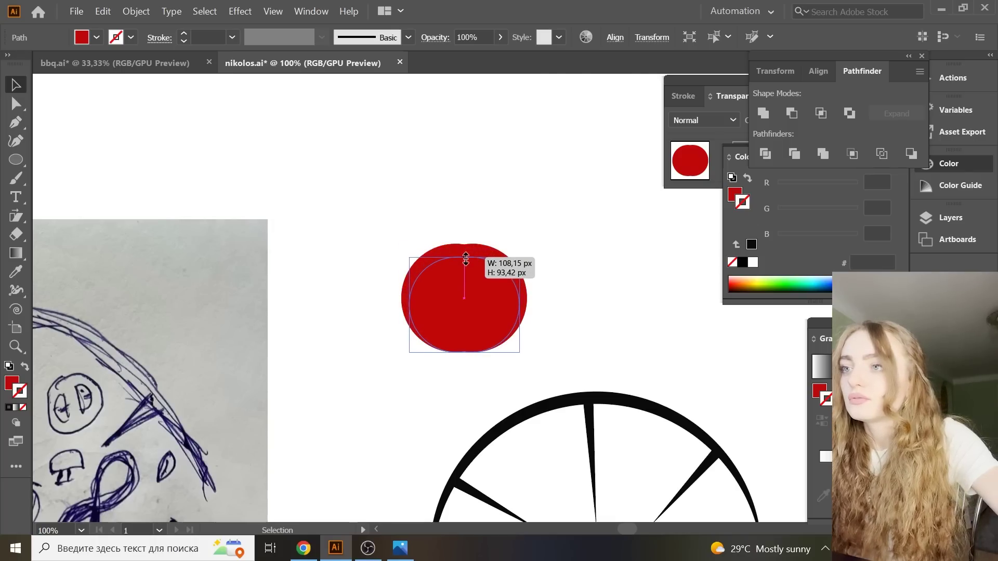
{"action": "mouse_move", "coordinate": [464, 352]}
{"action": "left_mouse_down"}
{"action": "mouse_move", "coordinate": [466, 341]}
{"action": "mouse_move", "coordinate": [333, 312]}
{"action": "left_mouse_up"}
{"action": "left_click", "coordinate": [490, 289]}
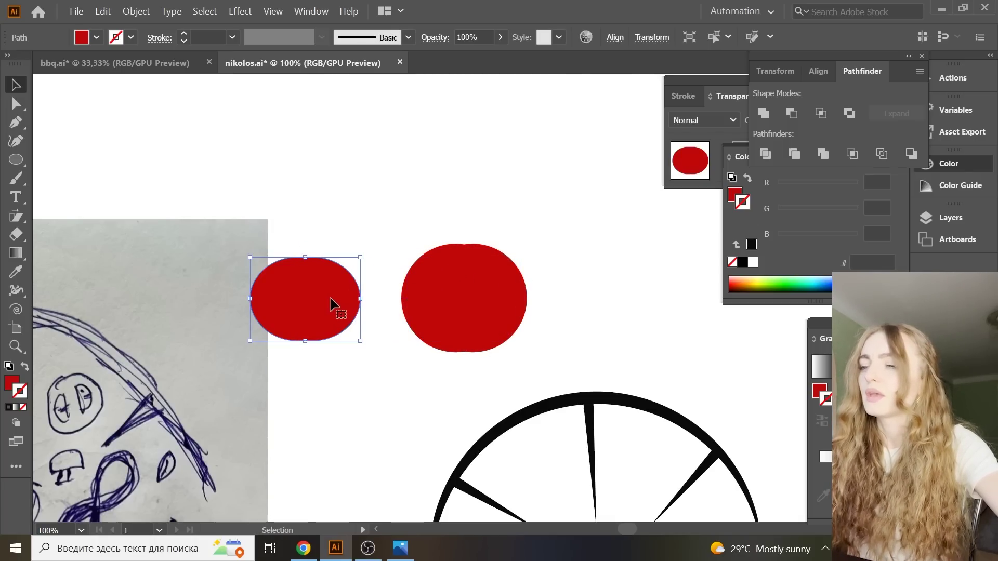
{"action": "mouse_move", "coordinate": [329, 306]}
{"action": "left_mouse_down"}
{"action": "mouse_move", "coordinate": [296, 307]}
{"action": "mouse_move", "coordinate": [304, 316]}
{"action": "mouse_move", "coordinate": [337, 312]}
{"action": "left_mouse_up"}
{"action": "left_click", "coordinate": [356, 252]}
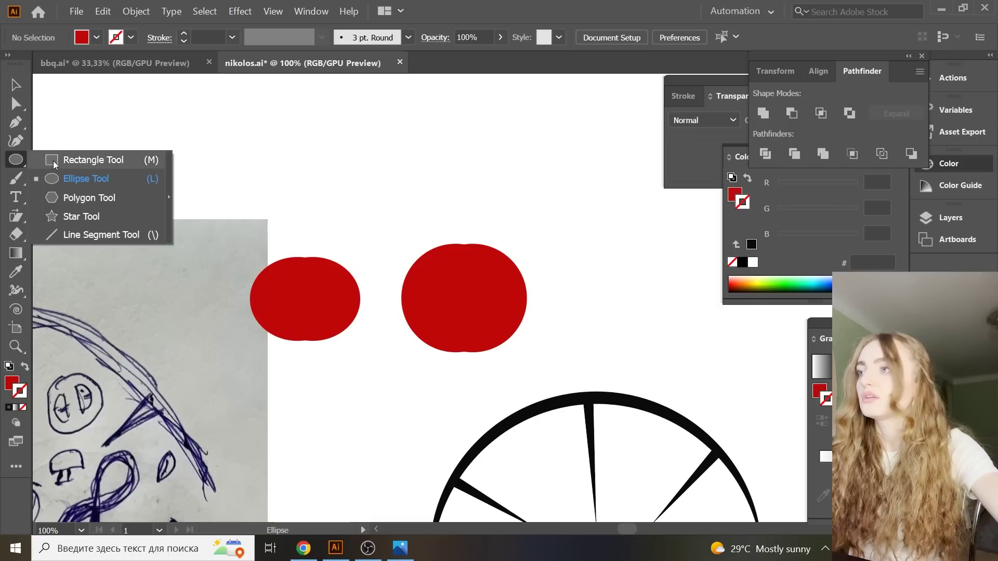
- Cut the left red shape in half with a rectangle and Divide, then move the half onto the right shape
{"action": "left_click_drag", "start_coordinate": [13, 157], "coordinate": [59, 160]}
{"action": "left_click_drag", "start_coordinate": [367, 375], "coordinate": [312, 238]}
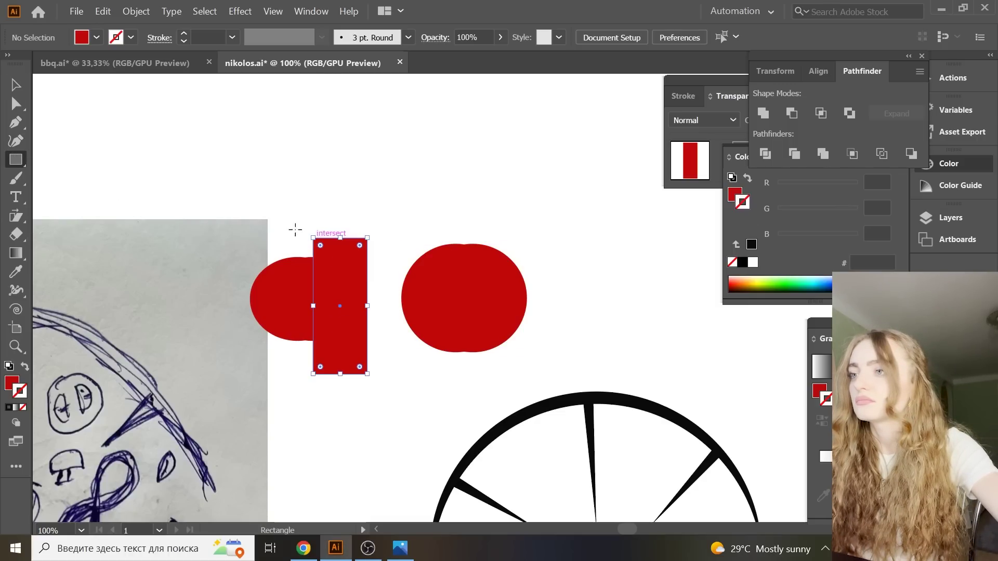
{"action": "key", "text": "v"}
{"action": "left_click", "coordinate": [283, 285], "text": "shift"}
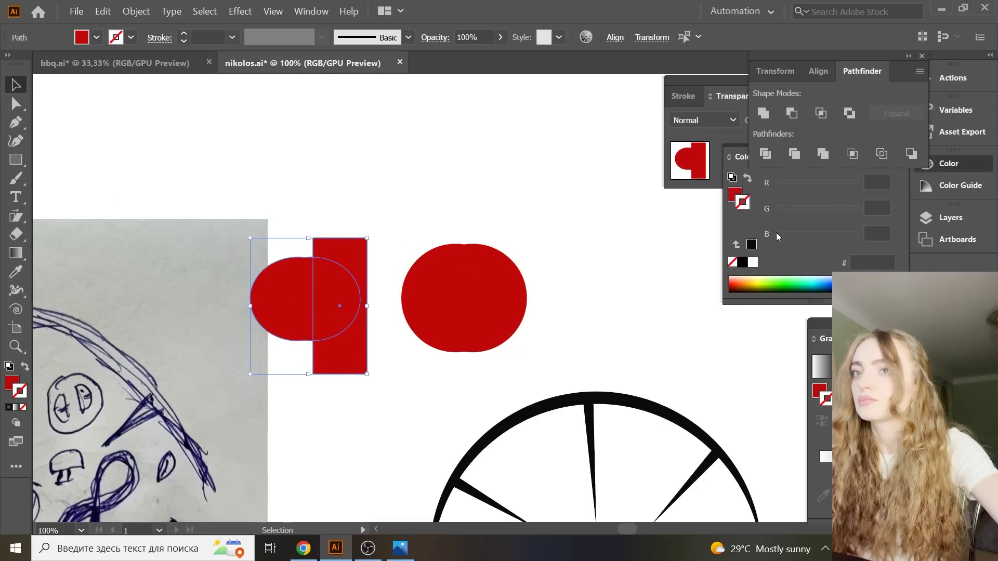
{"action": "left_click", "coordinate": [767, 154]}
{"action": "right_click", "coordinate": [457, 208]}
{"action": "left_click", "coordinate": [515, 297]}
{"action": "left_click", "coordinate": [330, 301], "text": "shift"}
{"action": "key", "text": "Delete"}
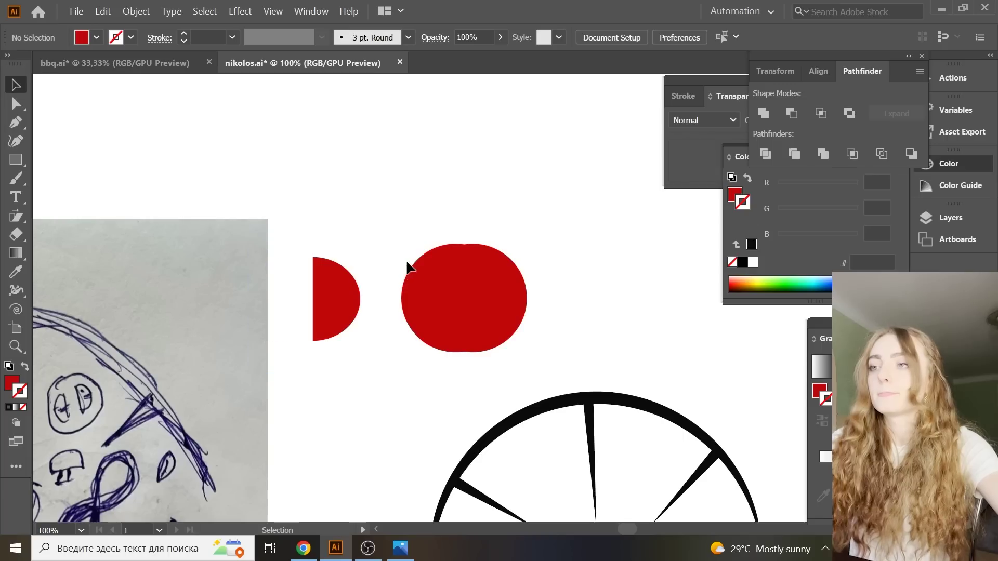
{"action": "left_click_drag", "start_coordinate": [339, 307], "coordinate": [497, 306]}
- Fill the half-ellipse with darker red, round its corners and curve its flat edge
{"action": "key", "text": "a"}
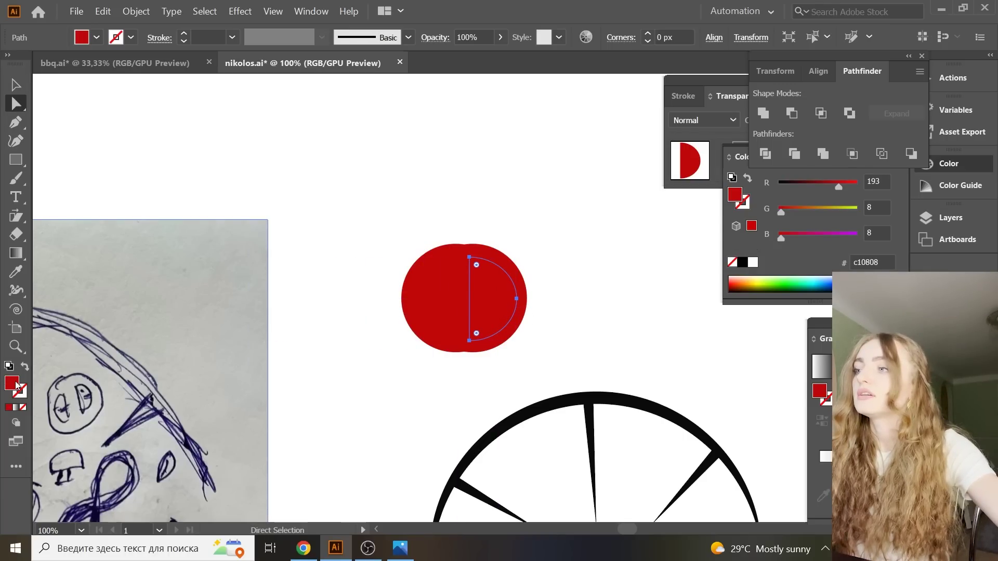
{"action": "double_click", "coordinate": [16, 386]}
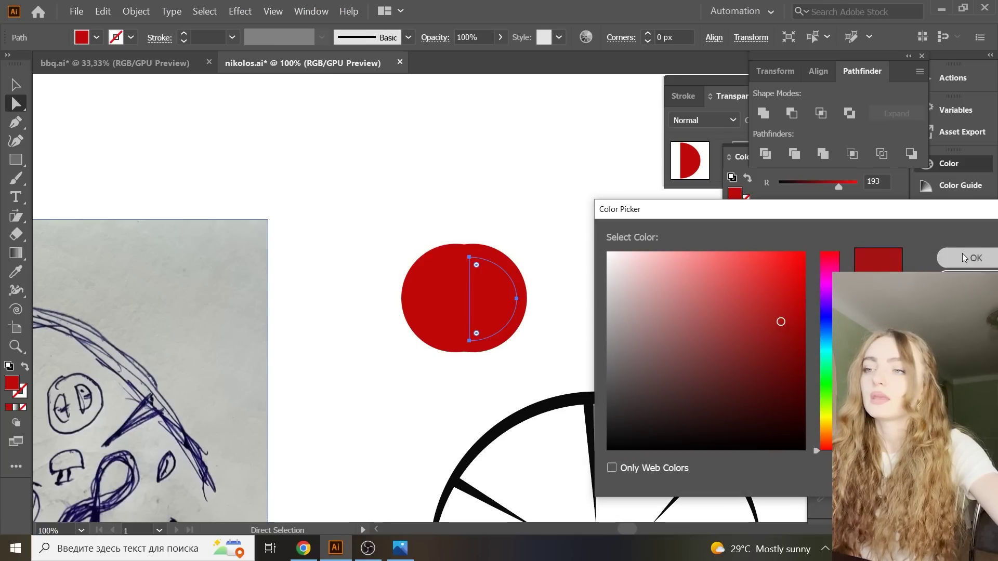
{"action": "left_click", "coordinate": [963, 257]}
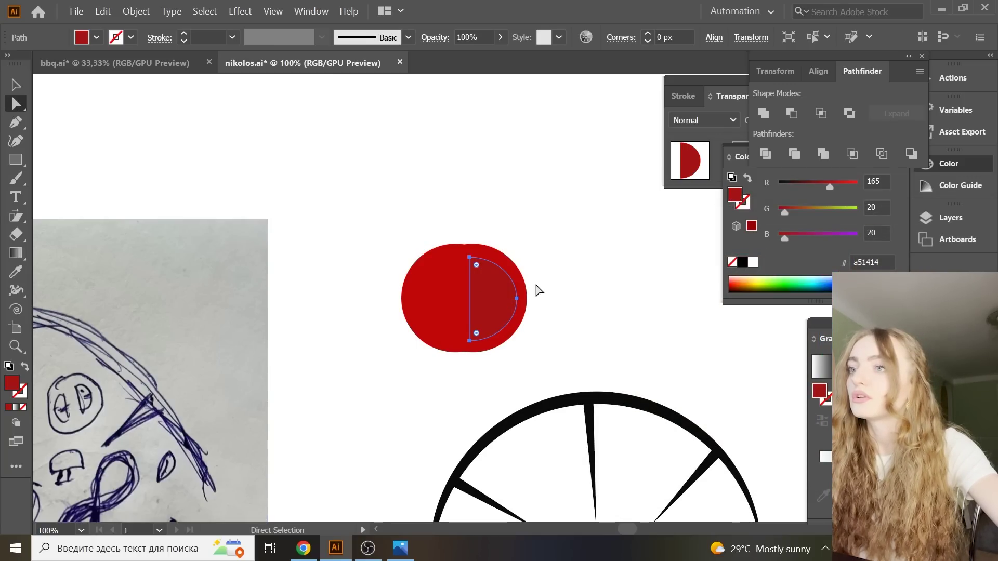
{"action": "left_click_drag", "start_coordinate": [476, 265], "coordinate": [480, 270]}
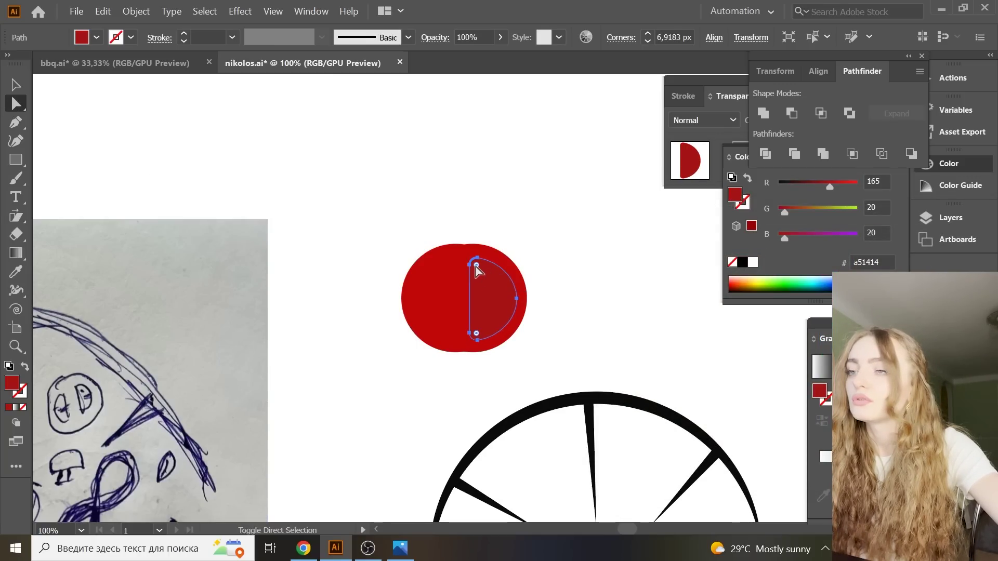
{"action": "left_click_drag", "start_coordinate": [16, 121], "coordinate": [78, 140]}
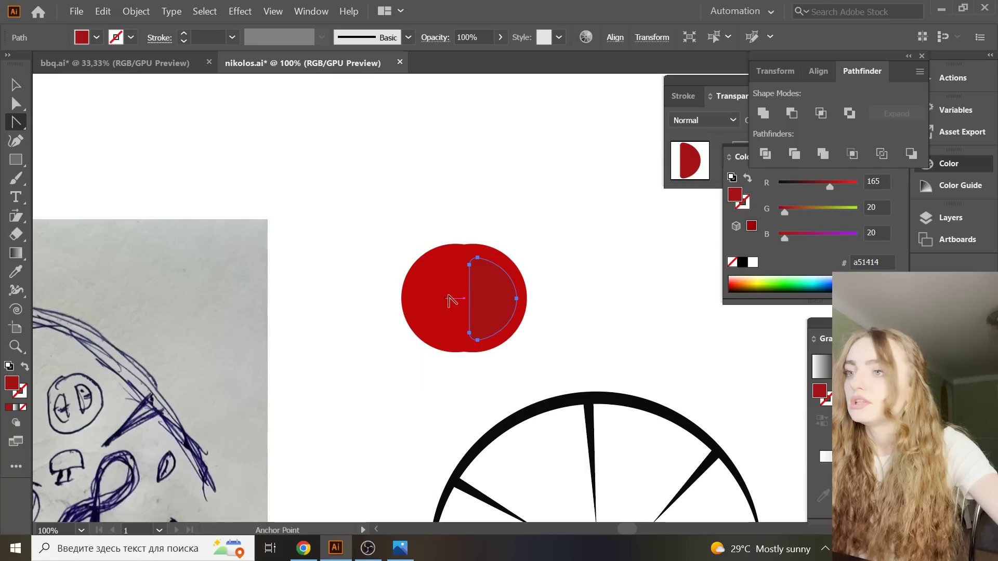
{"action": "left_click", "coordinate": [474, 307]}
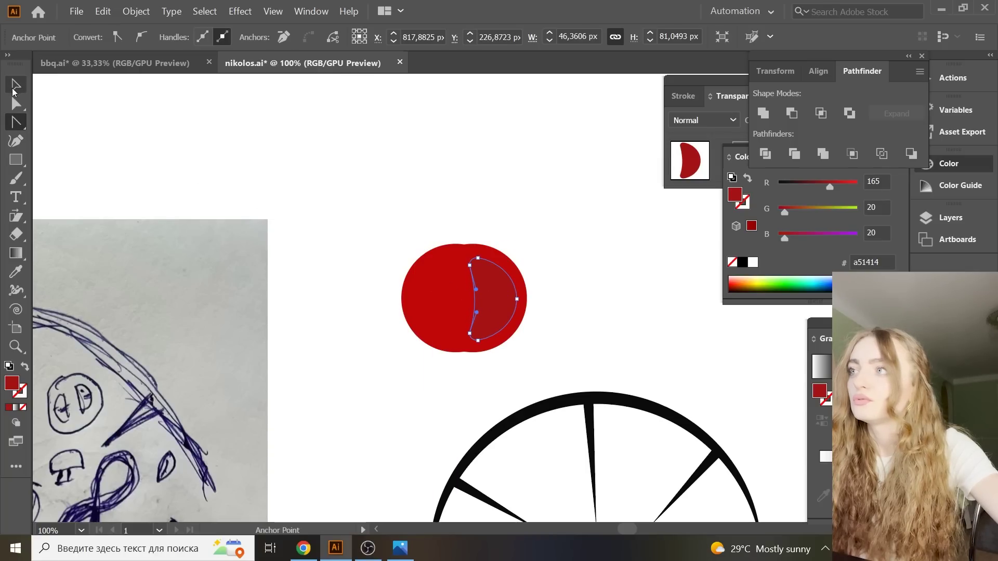
{"action": "left_click", "coordinate": [15, 86]}
{"action": "left_click", "coordinate": [592, 235]}
- Save, then add a small horizontal pale yellow ellipse onto the red tomato half
{"action": "key", "text": "ctrl+s"}
{"action": "key", "text": "ctrl+plus"}
{"action": "key", "text": "ctrl+plus"}
{"action": "key", "text": "ctrl+plus"}
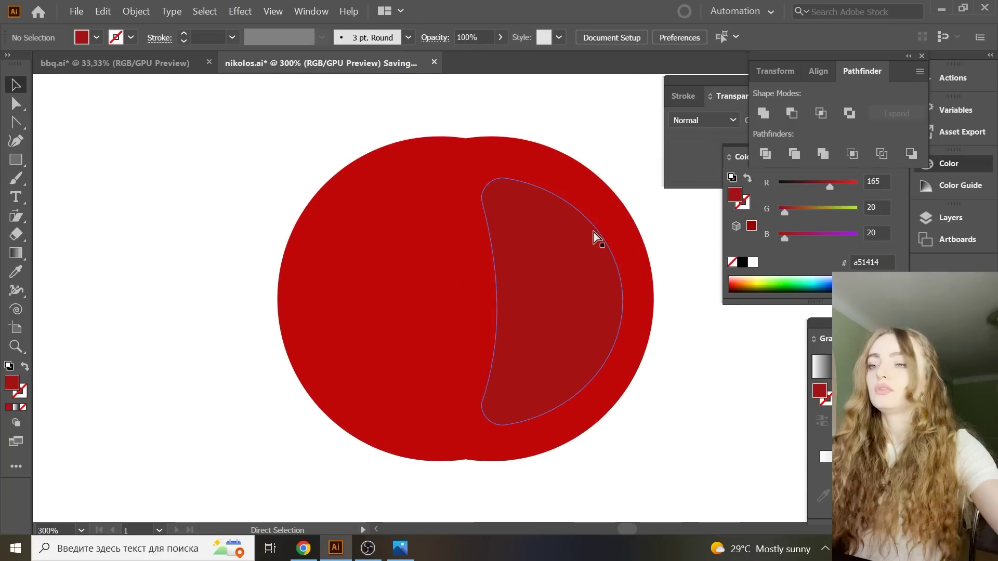
{"action": "left_click", "coordinate": [566, 296]}
{"action": "left_click_drag", "start_coordinate": [16, 166], "coordinate": [94, 186]}
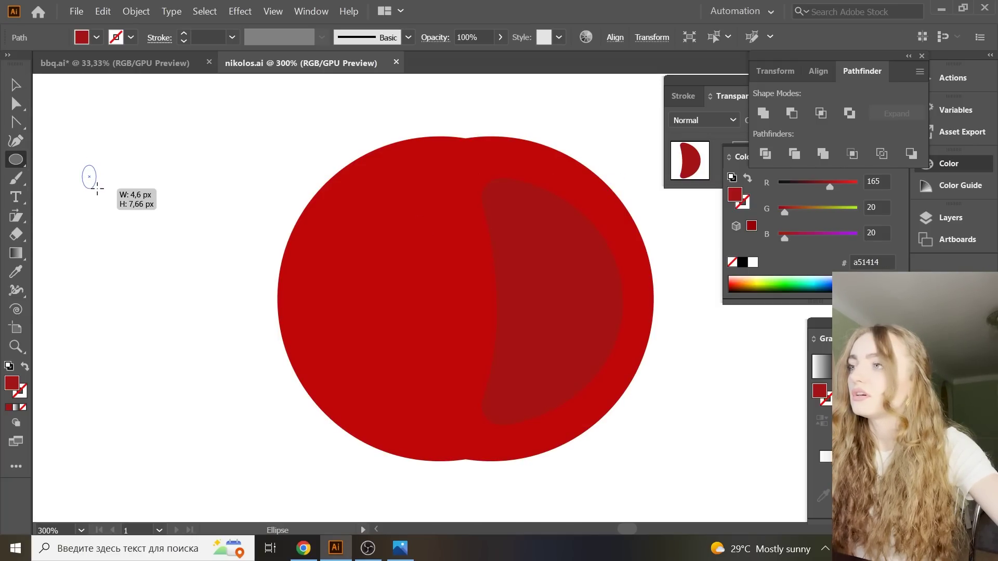
{"action": "key", "text": "v"}
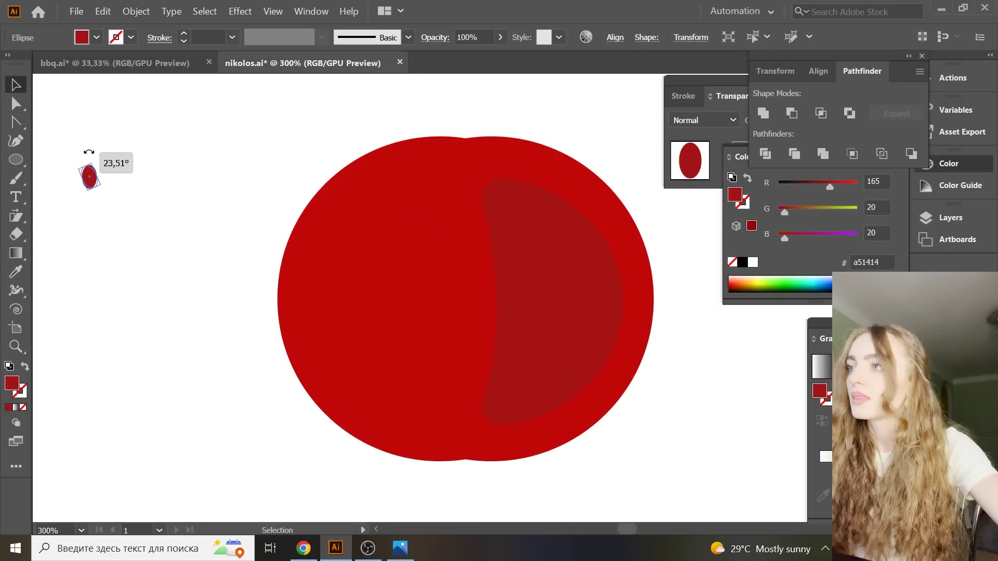
{"action": "mouse_move", "coordinate": [76, 163]}
{"action": "left_mouse_down"}
{"action": "mouse_move", "coordinate": [96, 156]}
{"action": "mouse_move", "coordinate": [580, 254]}
{"action": "mouse_move", "coordinate": [573, 246]}
{"action": "left_mouse_up"}
{"action": "left_click", "coordinate": [124, 177]}
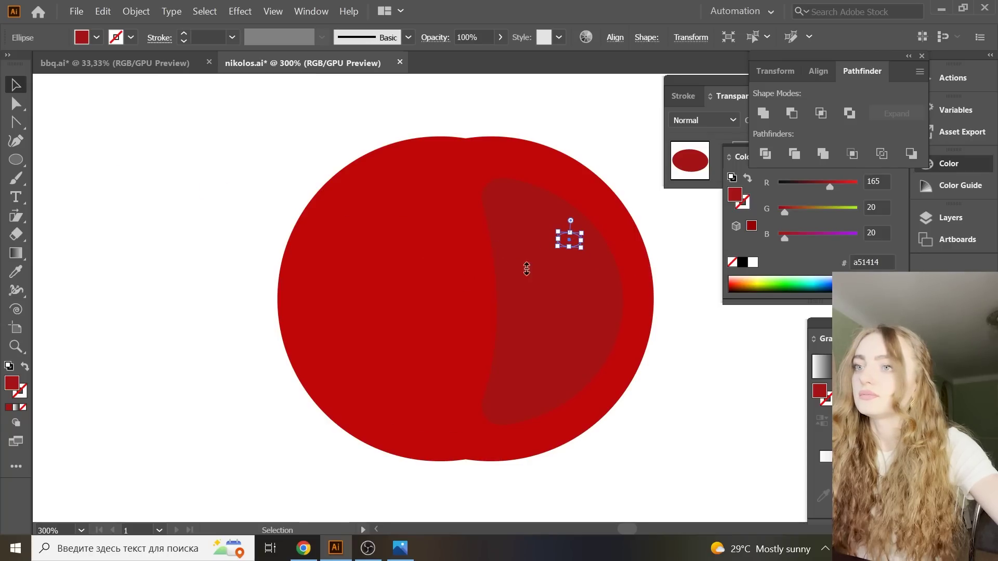
{"action": "double_click", "coordinate": [12, 385]}
{"action": "left_click_drag", "start_coordinate": [827, 450], "coordinate": [826, 417]}
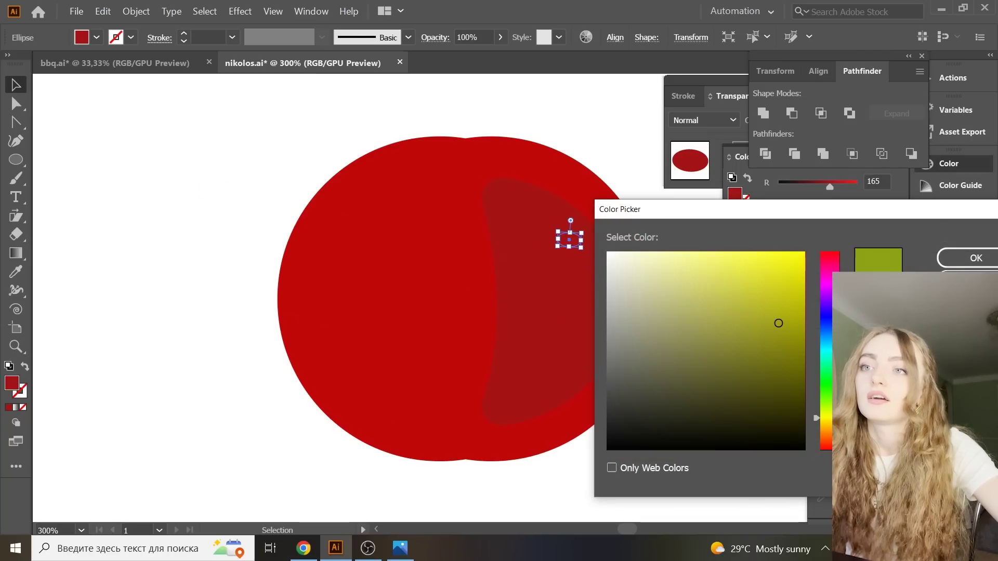
{"action": "left_click", "coordinate": [668, 260]}
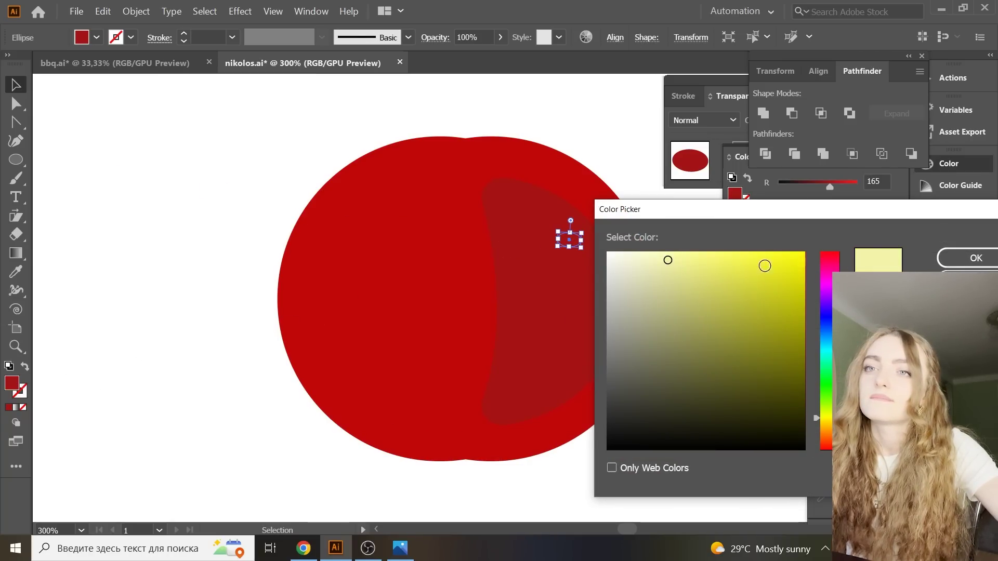
{"action": "left_click", "coordinate": [976, 258]}
{"action": "left_click_drag", "start_coordinate": [567, 241], "coordinate": [585, 263]}
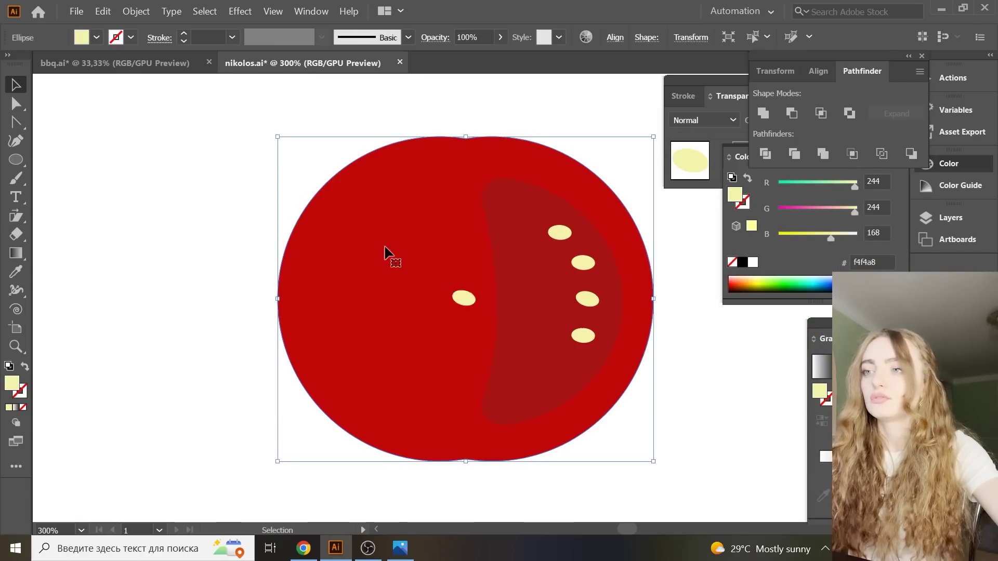
- Reflect a copy of the tomato half vertically and move it to the left side
{"action": "key", "text": "ctrl+minus"}
{"action": "key", "text": "ctrl+minus"}
{"action": "right_click", "coordinate": [558, 307]}
{"action": "left_click", "coordinate": [714, 279]}
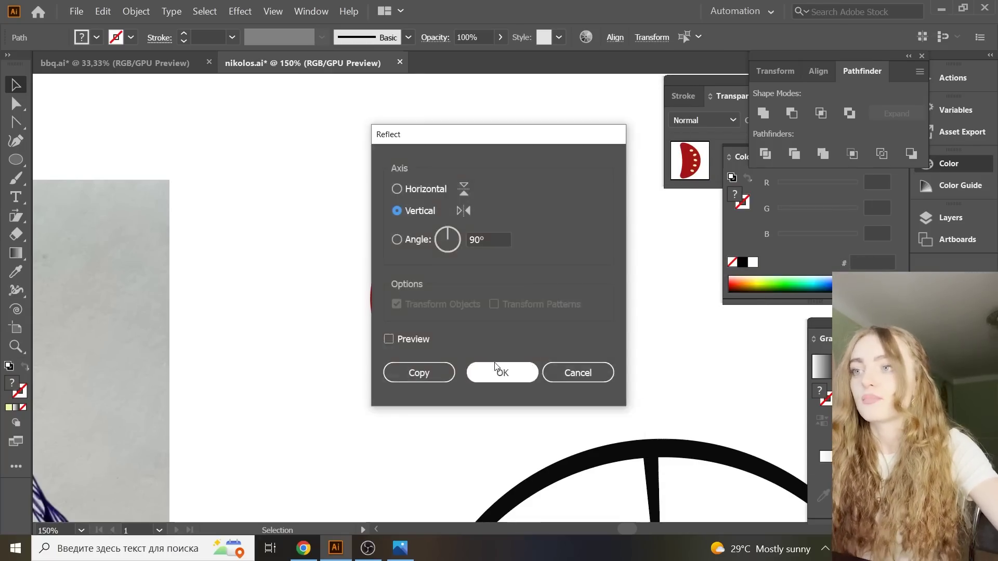
{"action": "left_click", "coordinate": [412, 372]}
{"action": "left_click_drag", "start_coordinate": [510, 299], "coordinate": [422, 299]}
{"action": "key", "text": "ctrl+minus"}
{"action": "key", "text": "a"}
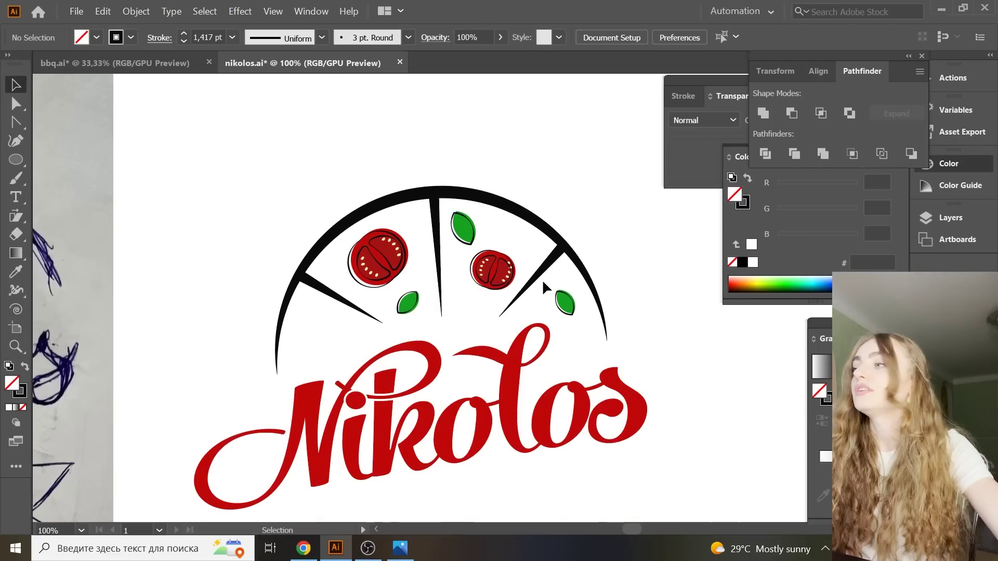
- Unite a rounded-square stem and a flat-bottomed circle cap into a mushroom shape
{"action": "left_click_drag", "start_coordinate": [16, 162], "coordinate": [68, 158]}
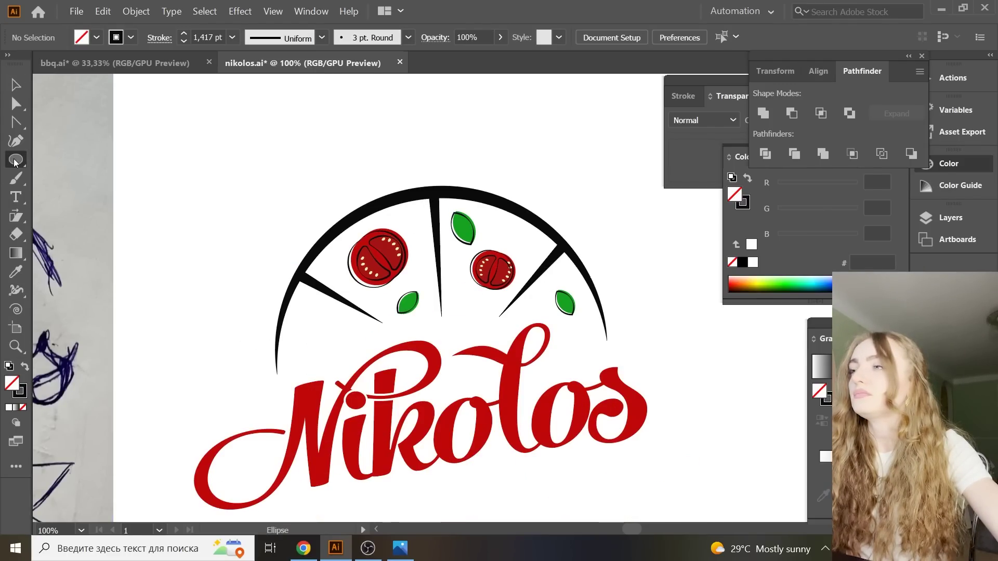
{"action": "left_click_drag", "start_coordinate": [160, 178], "coordinate": [206, 231]}
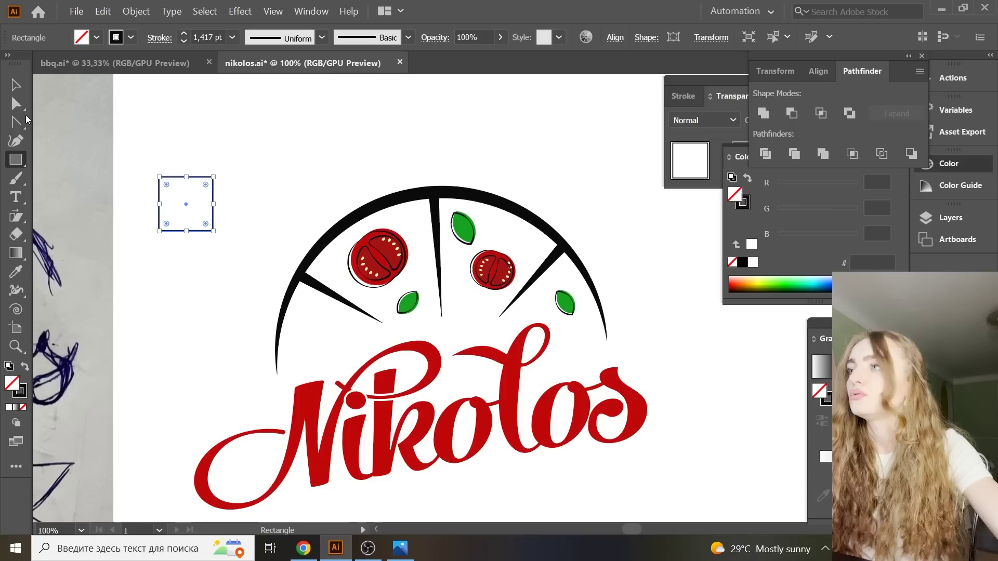
{"action": "key", "text": "a"}
{"action": "left_click_drag", "start_coordinate": [167, 191], "coordinate": [175, 194]}
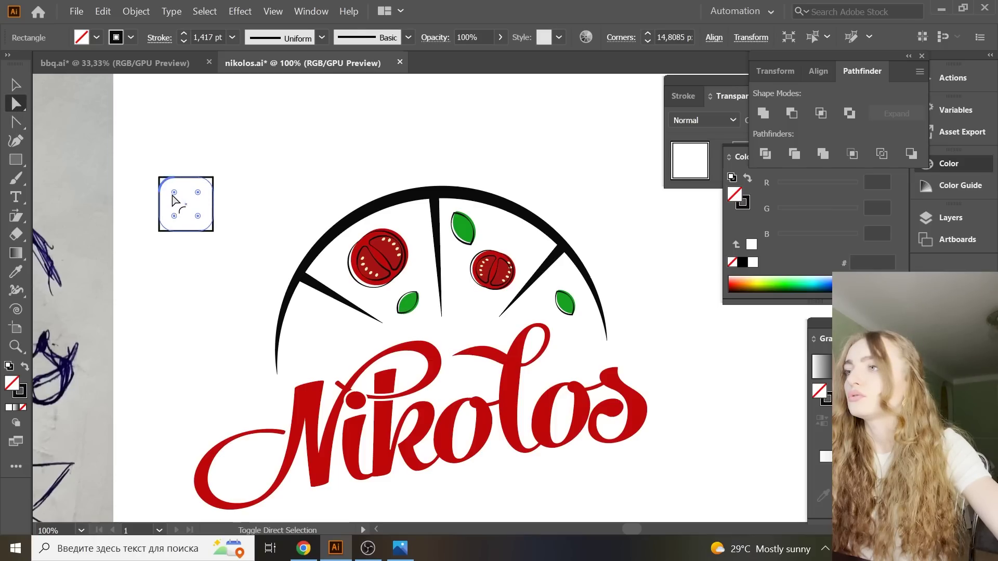
{"action": "left_click", "coordinate": [16, 85]}
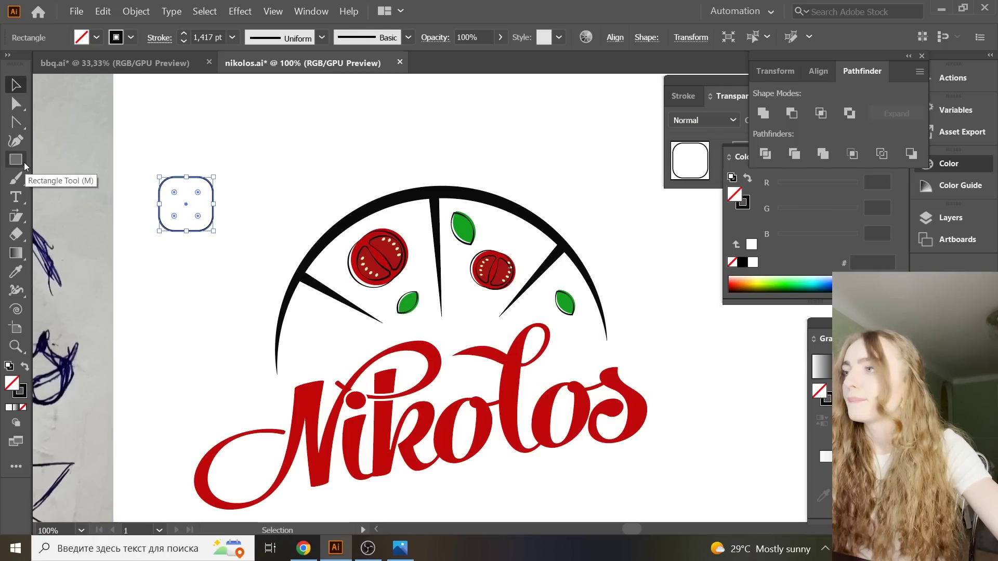
{"action": "left_click_drag", "start_coordinate": [24, 162], "coordinate": [35, 173]}
{"action": "mouse_move", "coordinate": [213, 104]}
{"action": "left_mouse_down"}
{"action": "mouse_move", "coordinate": [293, 183]}
{"action": "mouse_move", "coordinate": [254, 155]}
{"action": "mouse_move", "coordinate": [268, 183]}
{"action": "mouse_move", "coordinate": [208, 201]}
{"action": "left_mouse_up"}
{"action": "left_click", "coordinate": [16, 103]}
{"action": "key", "text": "v"}
{"action": "left_click_drag", "start_coordinate": [241, 238], "coordinate": [179, 161]}
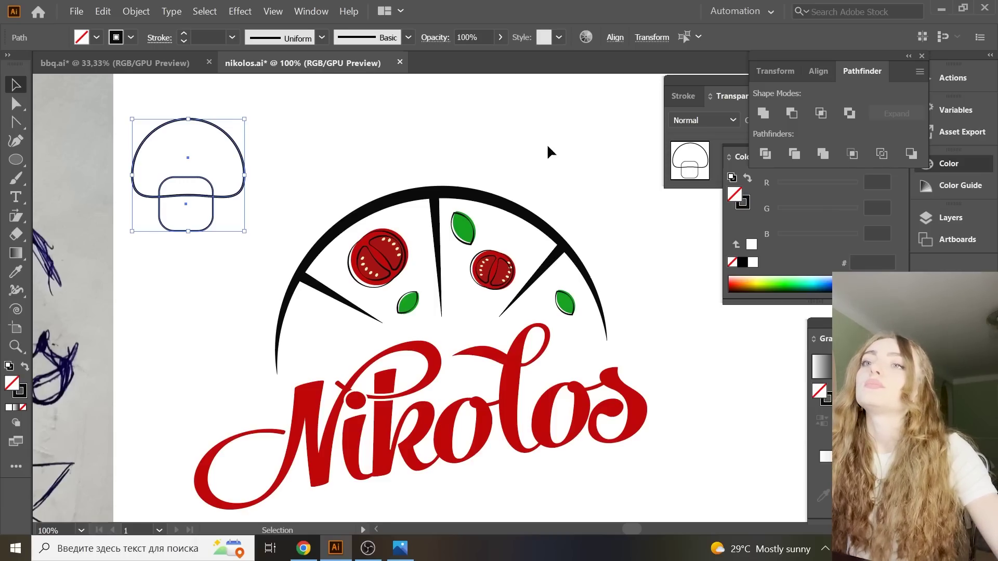
{"action": "left_click", "coordinate": [764, 113]}
- Give the mushroom a pale yellow fill, rotate and shrink it, and add the tomato's tapered dark outline
{"action": "left_click", "coordinate": [8, 275]}
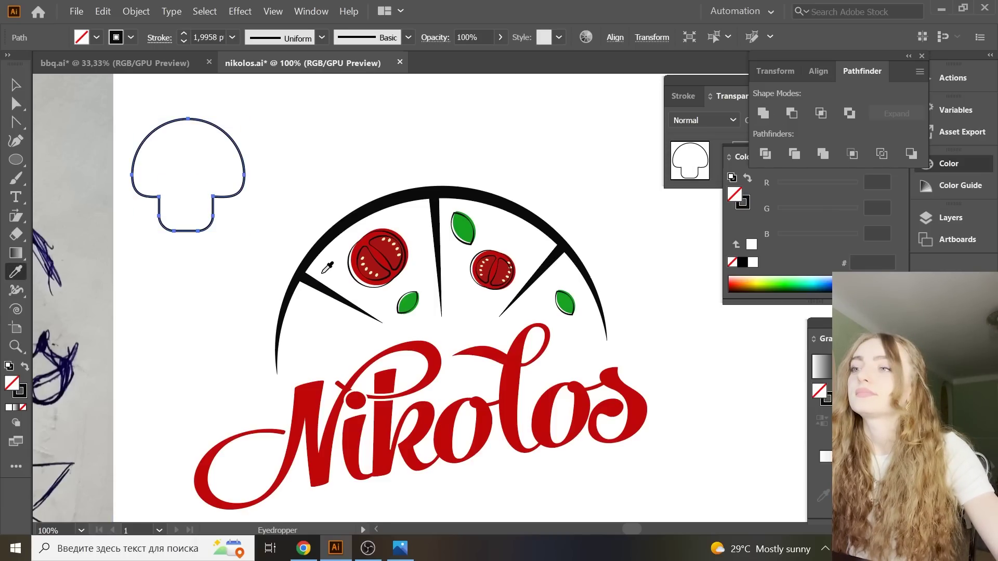
{"action": "left_click", "coordinate": [399, 248]}
{"action": "key", "text": "v"}
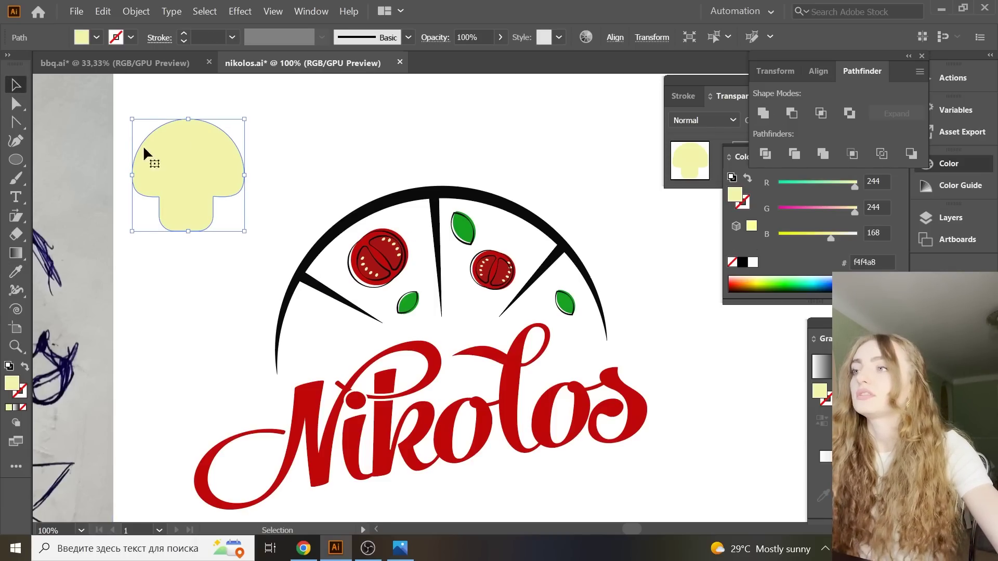
{"action": "mouse_move", "coordinate": [248, 176]}
{"action": "left_mouse_down"}
{"action": "mouse_move", "coordinate": [185, 177]}
{"action": "mouse_move", "coordinate": [323, 335]}
{"action": "left_mouse_up"}
{"action": "key", "text": "a"}
{"action": "key", "text": "ctrl+plus"}
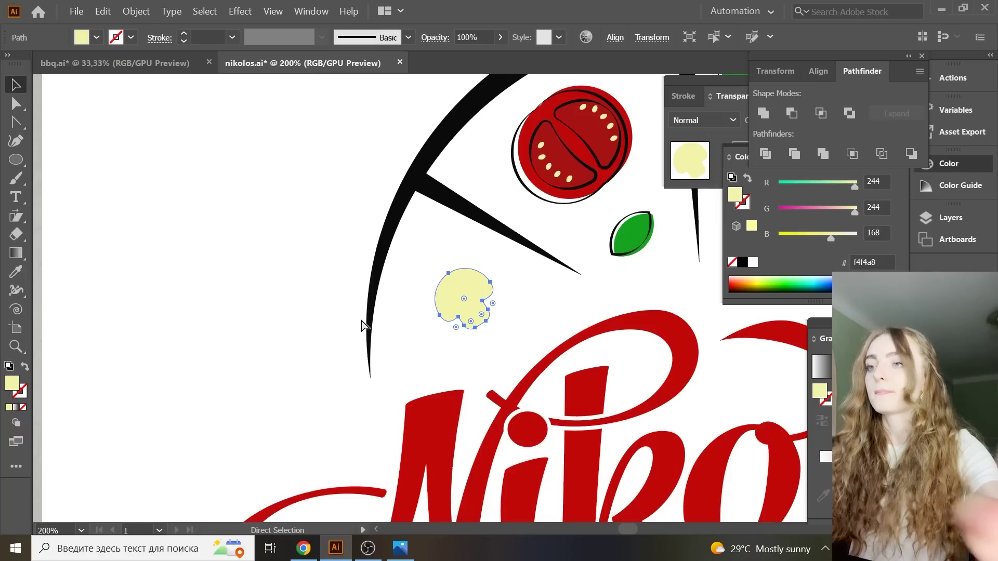
{"action": "key", "text": "v"}
{"action": "left_click", "coordinate": [16, 271]}
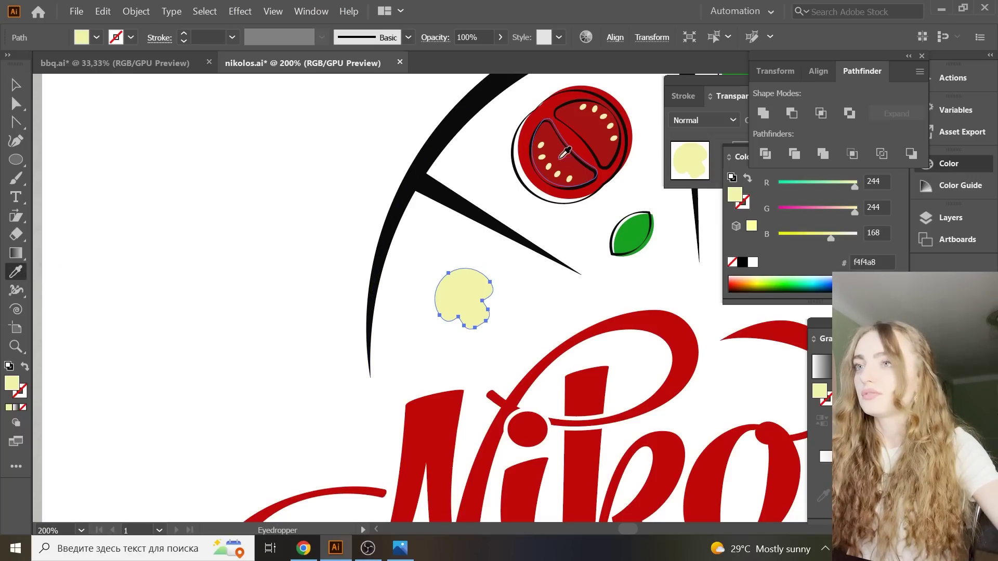
{"action": "left_click", "coordinate": [520, 131]}
{"action": "key", "text": "v"}
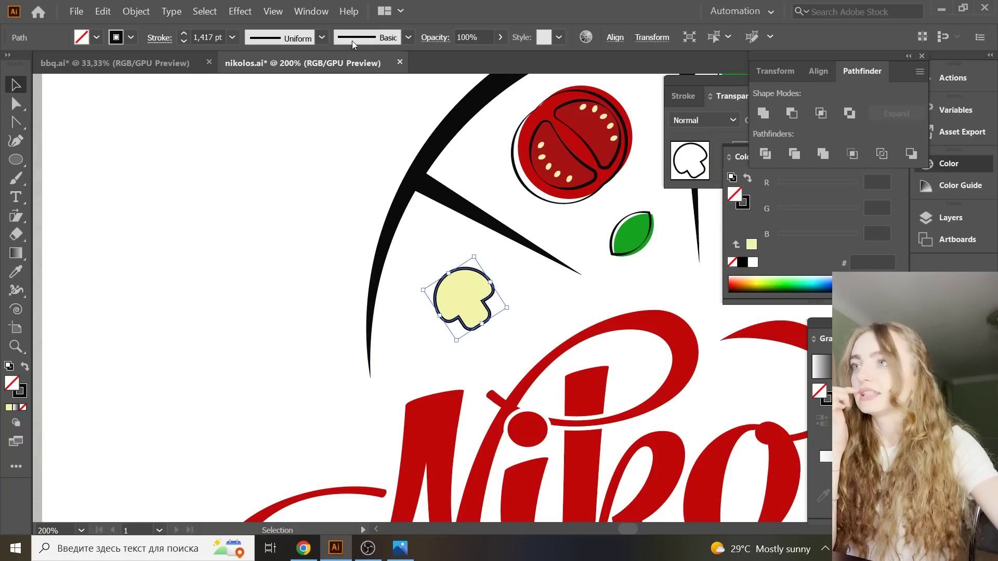
{"action": "left_click", "coordinate": [314, 38]}
{"action": "left_click", "coordinate": [291, 165]}
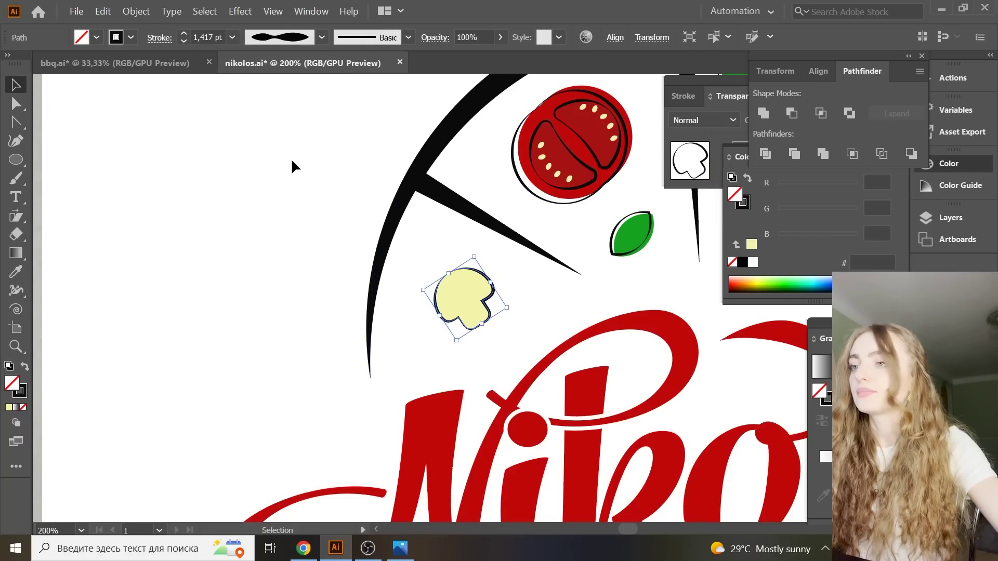
{"action": "left_click", "coordinate": [491, 298]}
- Offset the outline, group the mushroom, and duplicate it near the arc's centre
{"action": "left_click_drag", "start_coordinate": [484, 301], "coordinate": [512, 316]}
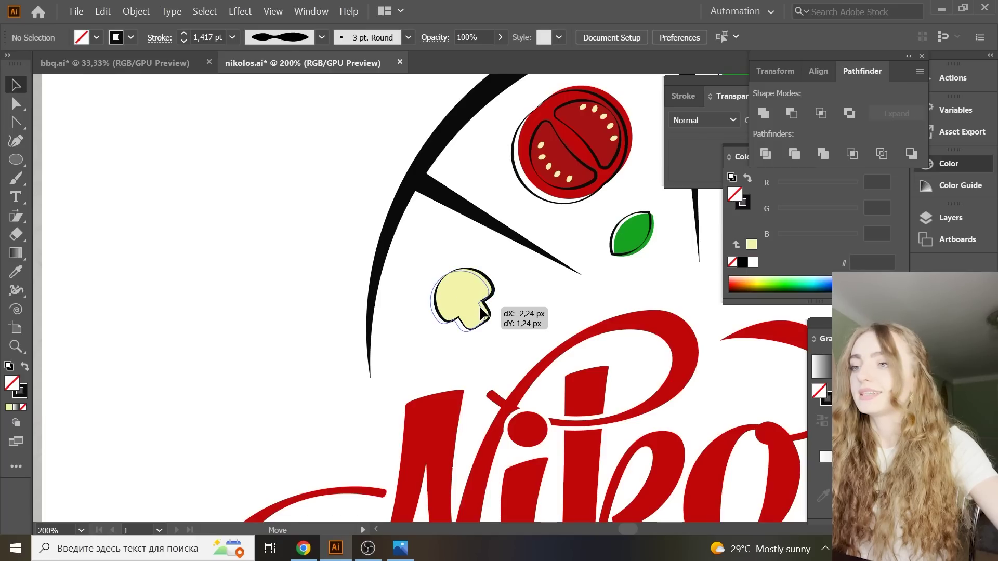
{"action": "left_click", "coordinate": [472, 295], "text": "shift"}
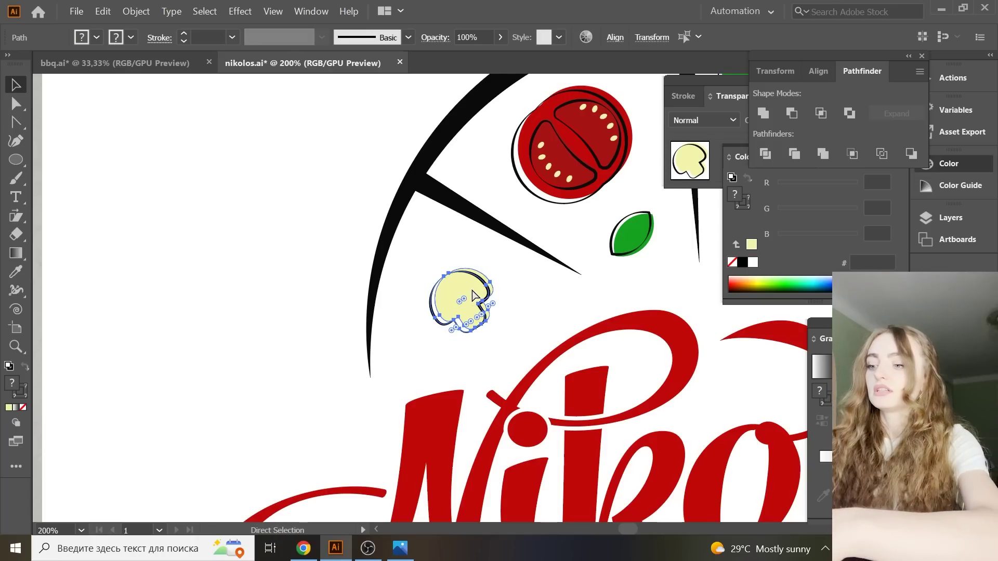
{"action": "key", "text": "a"}
{"action": "key", "text": "ctrl+minus"}
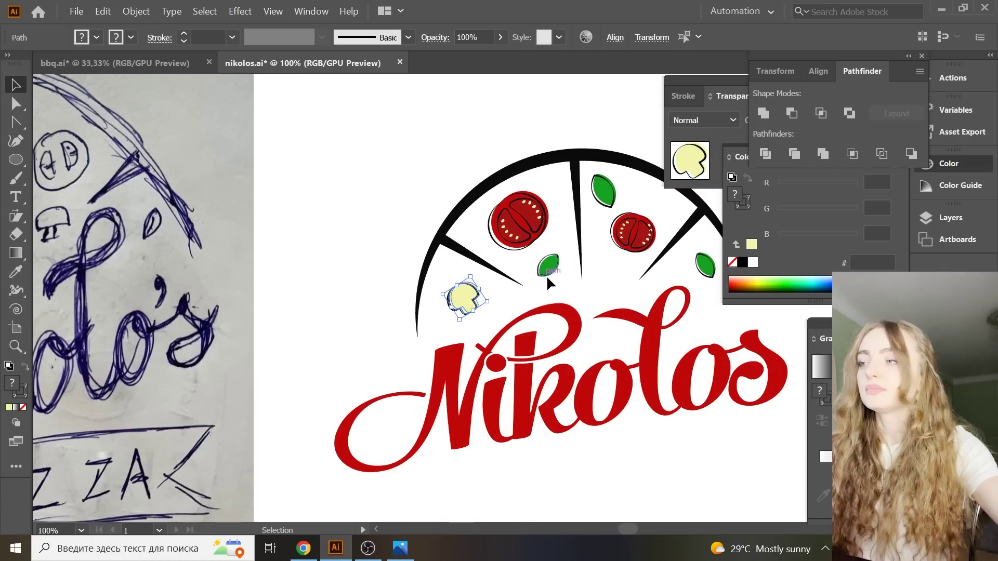
{"action": "scroll", "coordinate": [547, 276], "scroll_direction": "up", "scroll_amount": 1}
{"action": "key", "text": "v"}
{"action": "mouse_move", "coordinate": [471, 326]}
{"action": "left_mouse_down"}
{"action": "mouse_move", "coordinate": [622, 310]}
{"action": "mouse_move", "coordinate": [611, 304]}
{"action": "left_mouse_up"}
- Move the right tomato up and right and nudge the centre mushroom up
{"action": "left_click", "coordinate": [625, 249]}
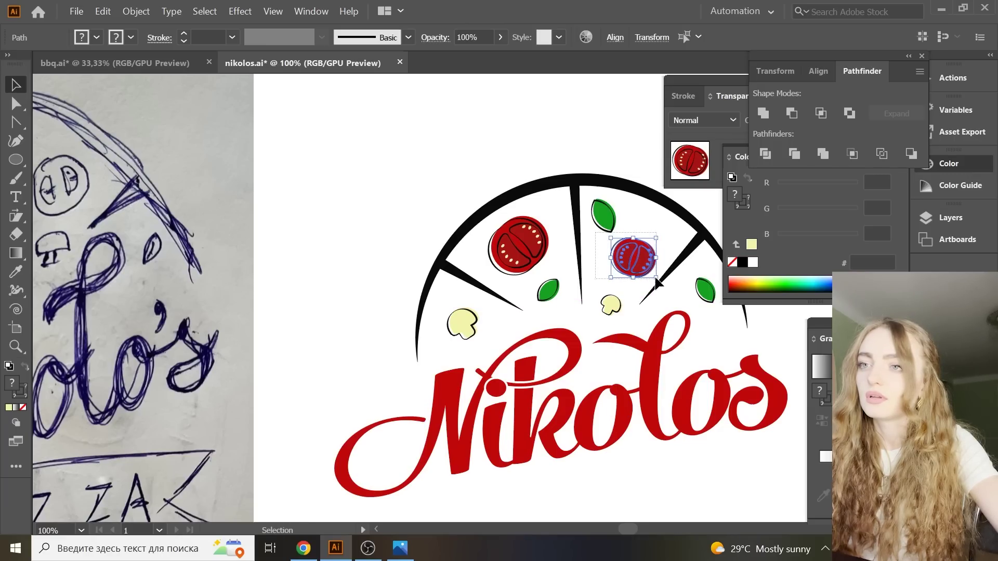
{"action": "left_click_drag", "start_coordinate": [644, 267], "coordinate": [651, 262]}
{"action": "left_click", "coordinate": [608, 156]}
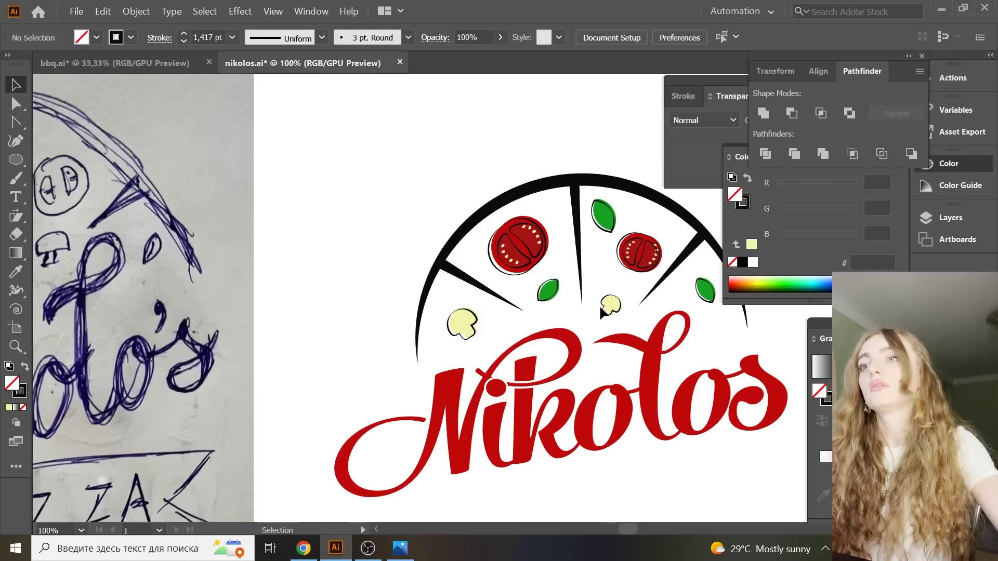
{"action": "left_click_drag", "start_coordinate": [617, 304], "coordinate": [616, 300]}
{"action": "left_click", "coordinate": [366, 139]}
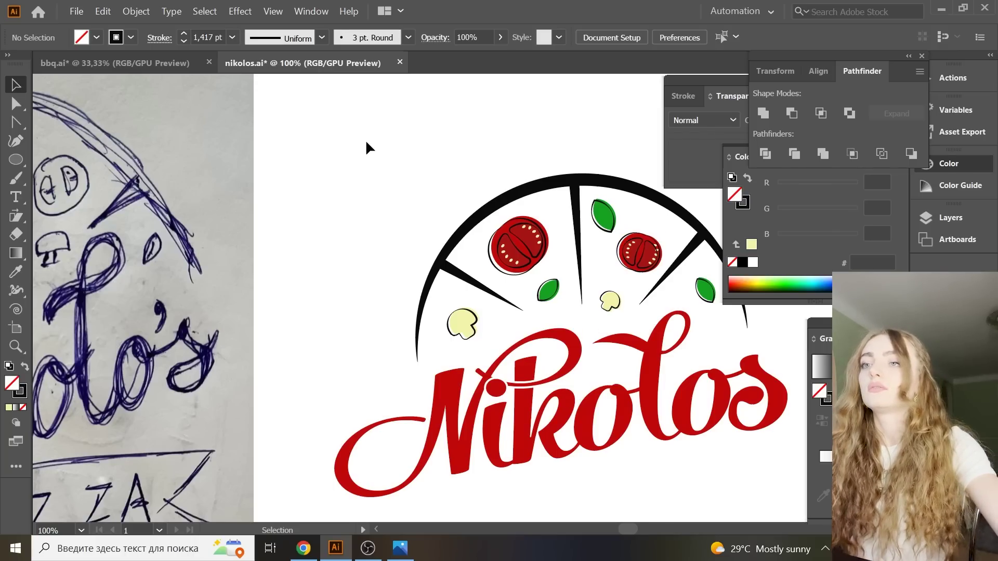
- Save the document and centre the PIZZA text horizontally under Nikolos
{"action": "key", "text": "ctrl+minus"}
{"action": "key", "text": "ctrl+s"}
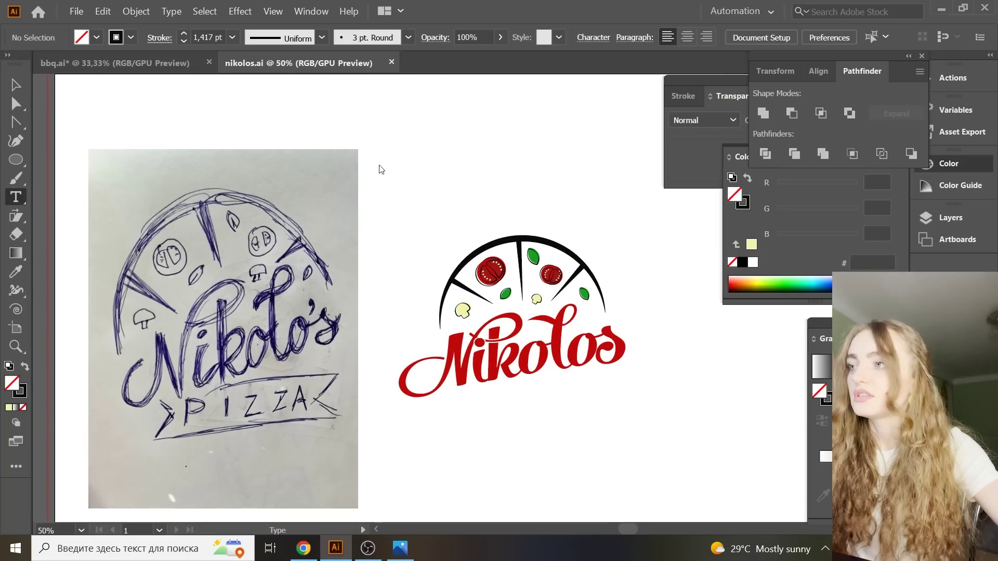
{"action": "key", "text": "ctrl+a"}
{"action": "mouse_move", "coordinate": [598, 385]}
{"action": "left_mouse_down"}
{"action": "mouse_move", "coordinate": [567, 419]}
{"action": "mouse_move", "coordinate": [576, 383]}
{"action": "mouse_move", "coordinate": [566, 385]}
{"action": "left_mouse_up"}
{"action": "left_click", "coordinate": [526, 39]}
{"action": "left_click", "coordinate": [720, 366]}
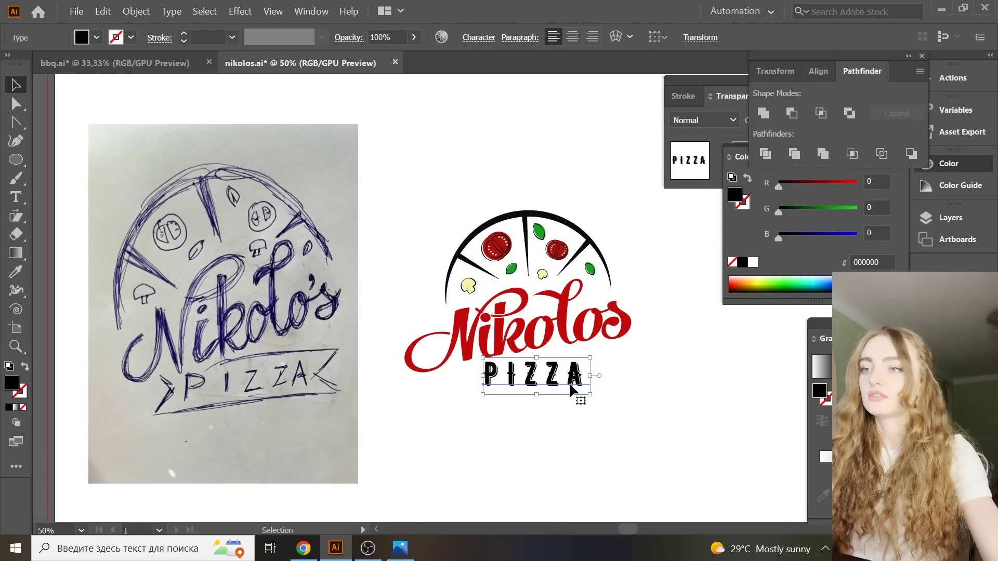
{"action": "left_click", "coordinate": [610, 399]}
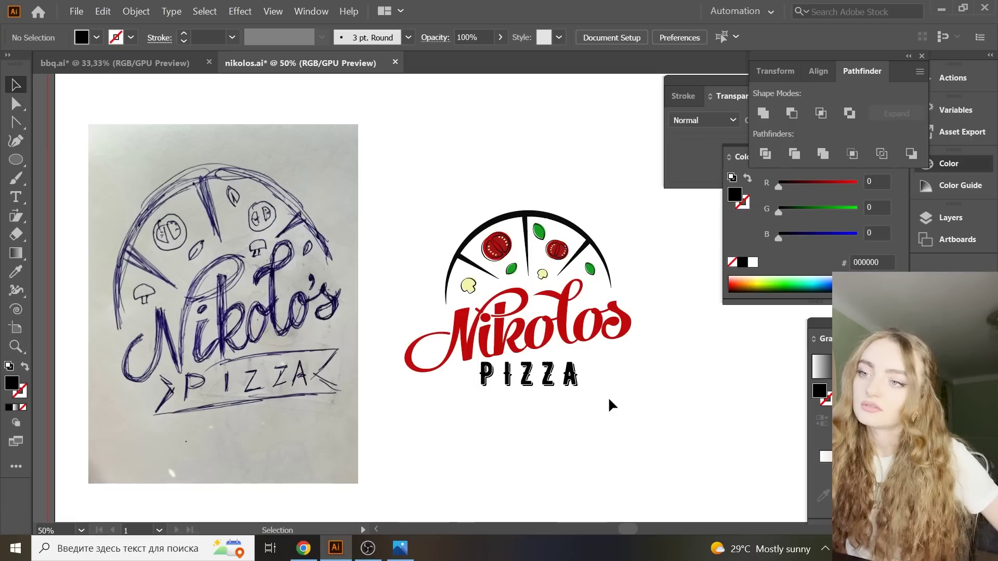
- Shift the PIZZA text slightly to the right
{"action": "key", "text": "ctrl+plus"}
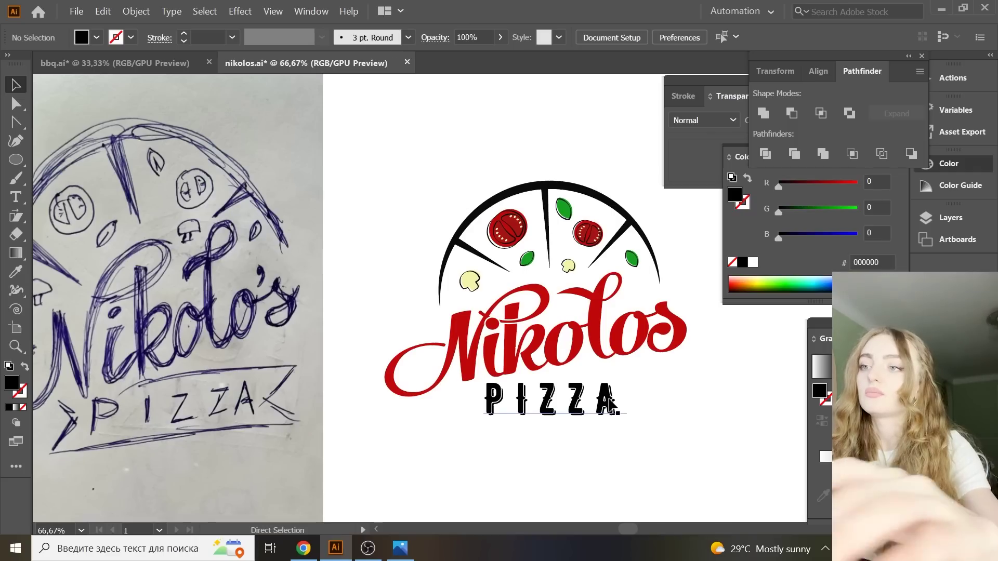
{"action": "left_click", "coordinate": [609, 421]}
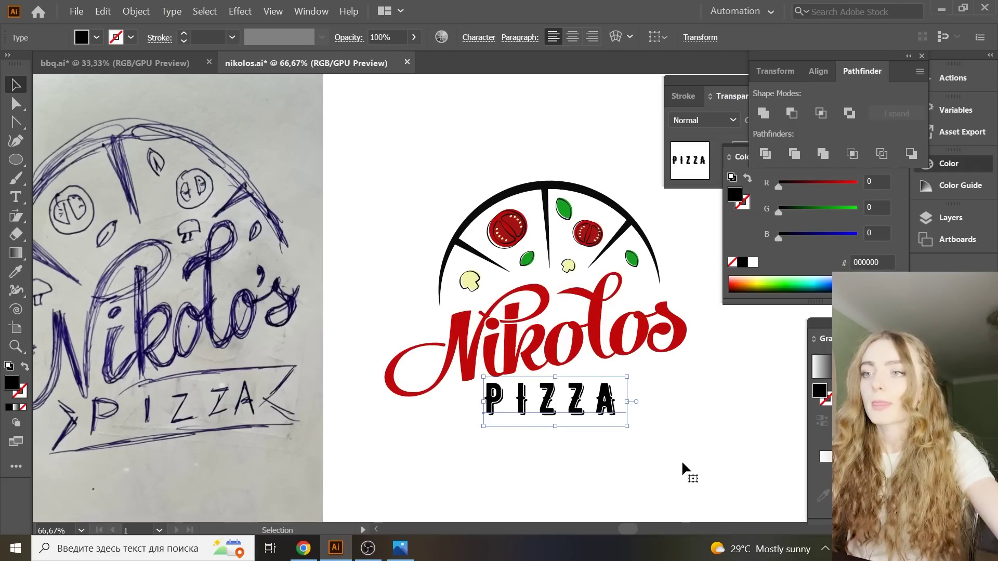
{"action": "left_click_drag", "start_coordinate": [610, 412], "coordinate": [618, 411]}
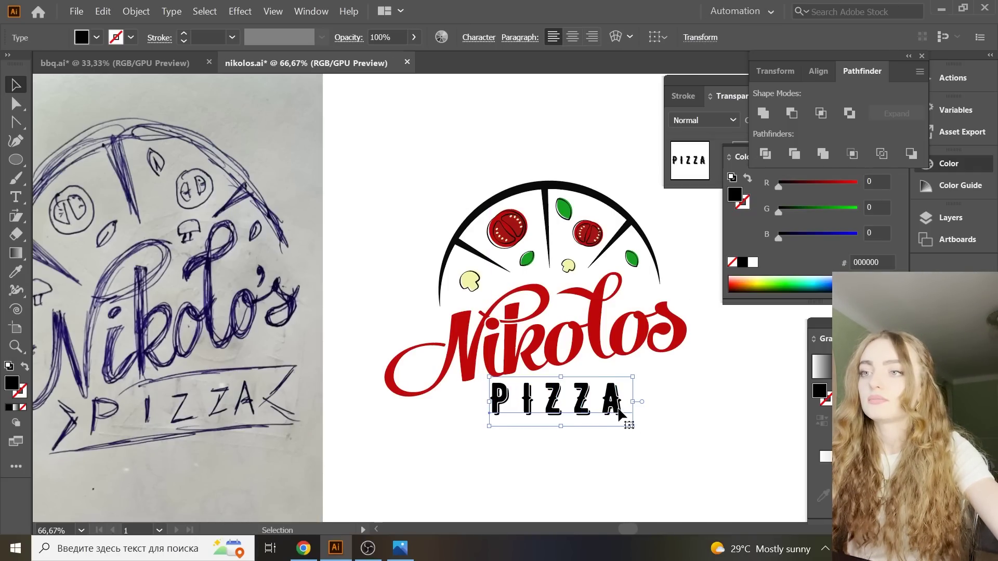
{"action": "left_click", "coordinate": [652, 418]}
- Draw a ribbon banner outline around PIZZA with the Pen tool
{"action": "left_click", "coordinate": [15, 122]}
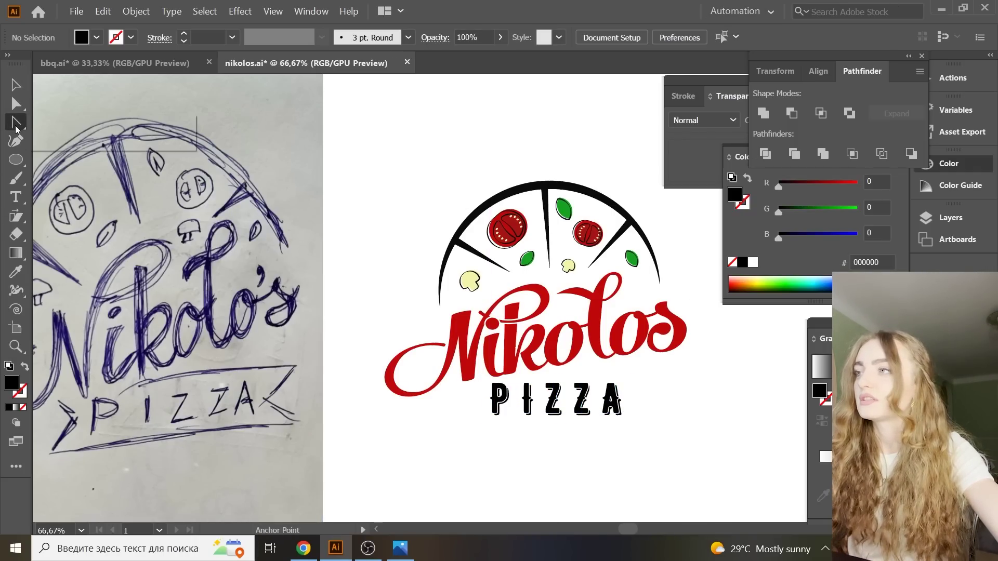
{"action": "left_click", "coordinate": [637, 400]}
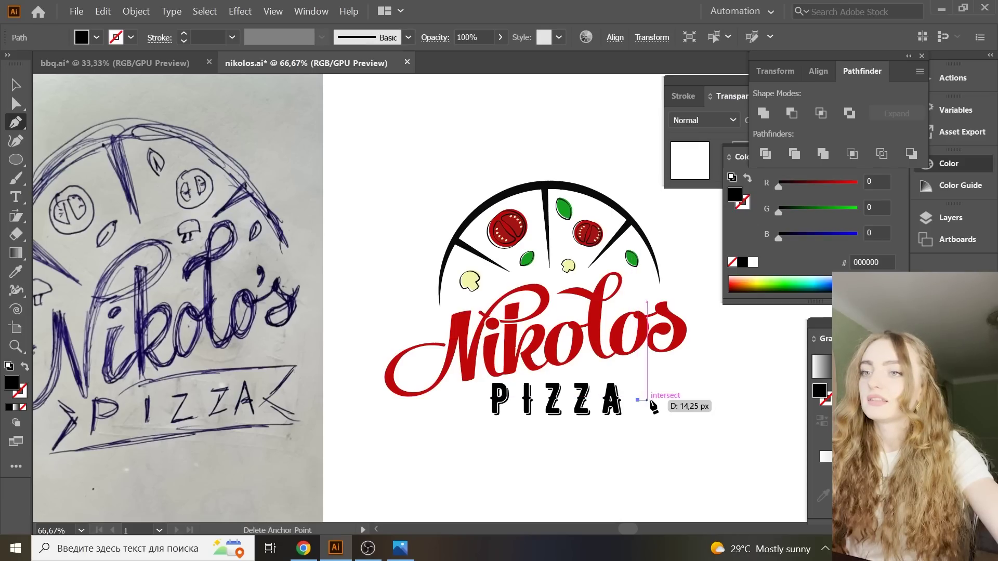
{"action": "key", "text": "ctrl+z"}
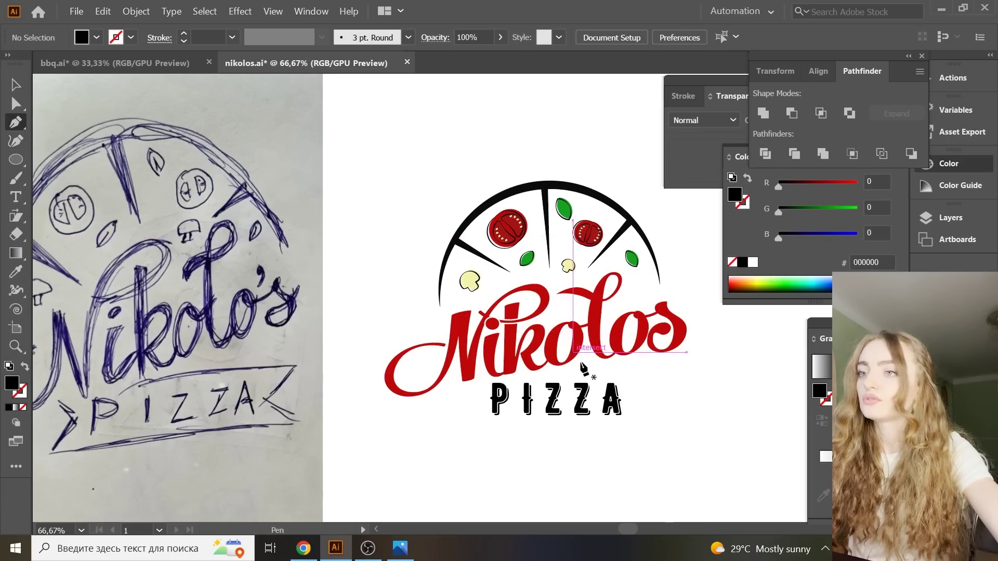
{"action": "left_click_drag", "start_coordinate": [569, 374], "coordinate": [653, 374]}
{"action": "left_click", "coordinate": [659, 374]}
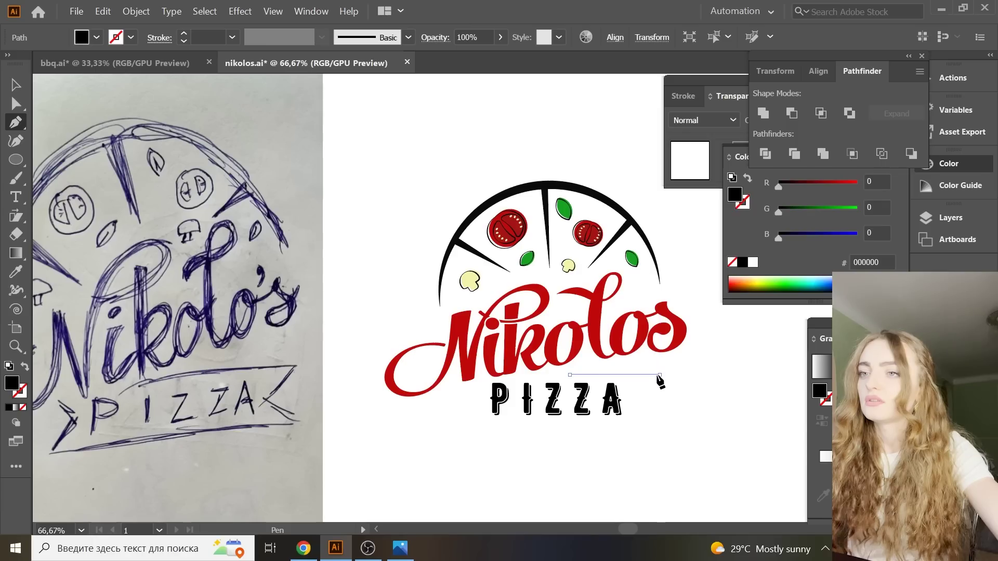
{"action": "left_click", "coordinate": [634, 400]}
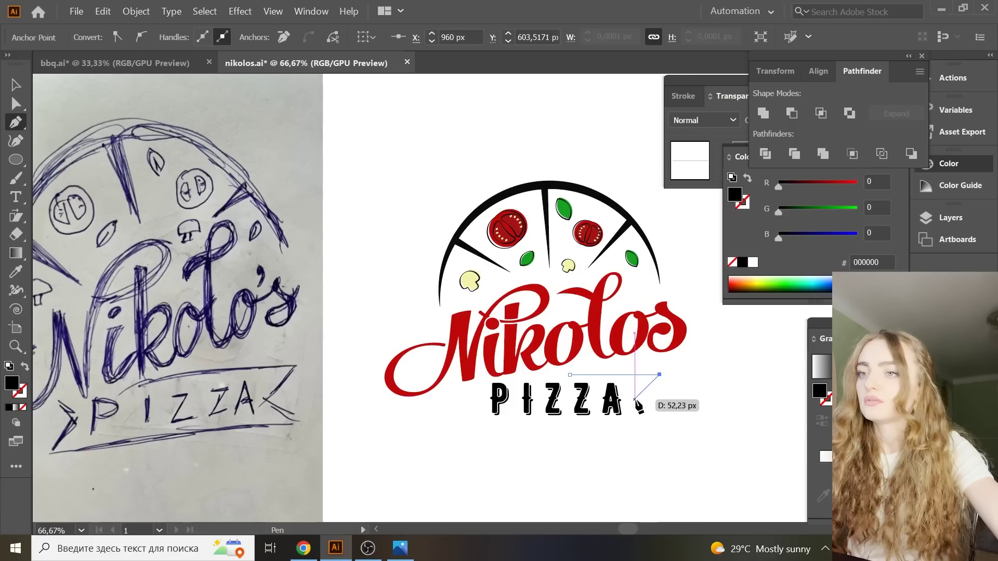
{"action": "left_click", "coordinate": [660, 424]}
{"action": "left_click", "coordinate": [463, 423]}
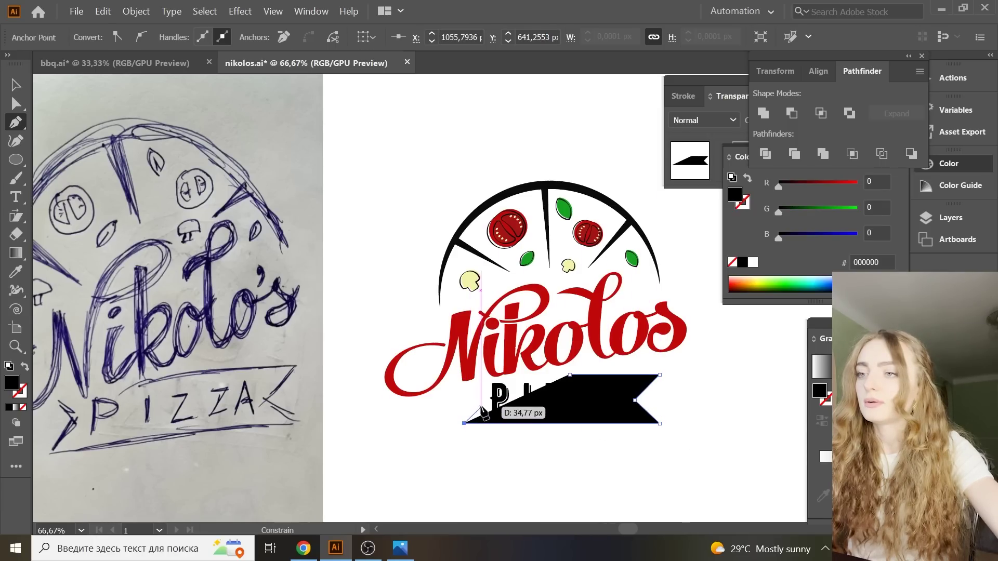
{"action": "left_click", "coordinate": [483, 400]}
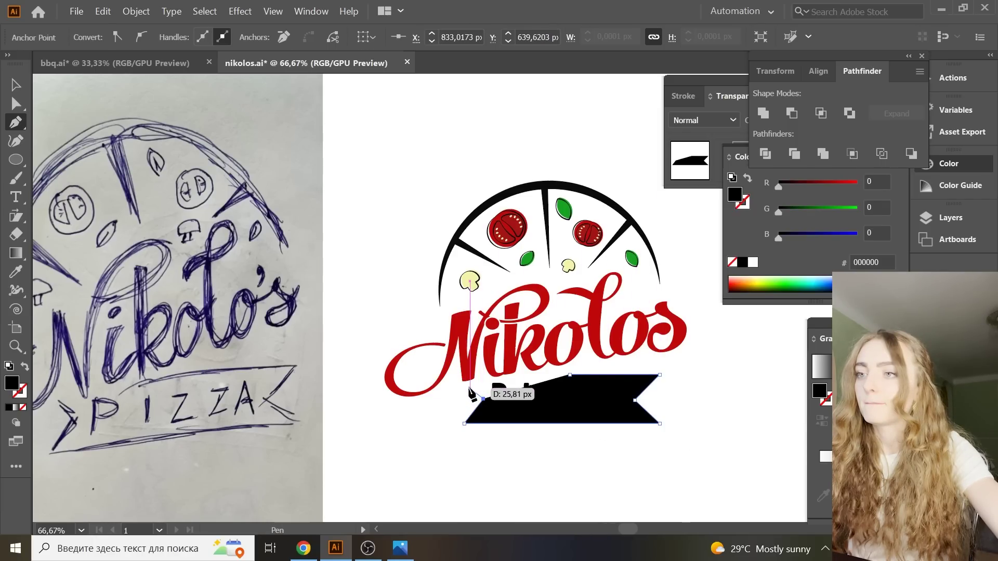
{"action": "left_click", "coordinate": [469, 389]}
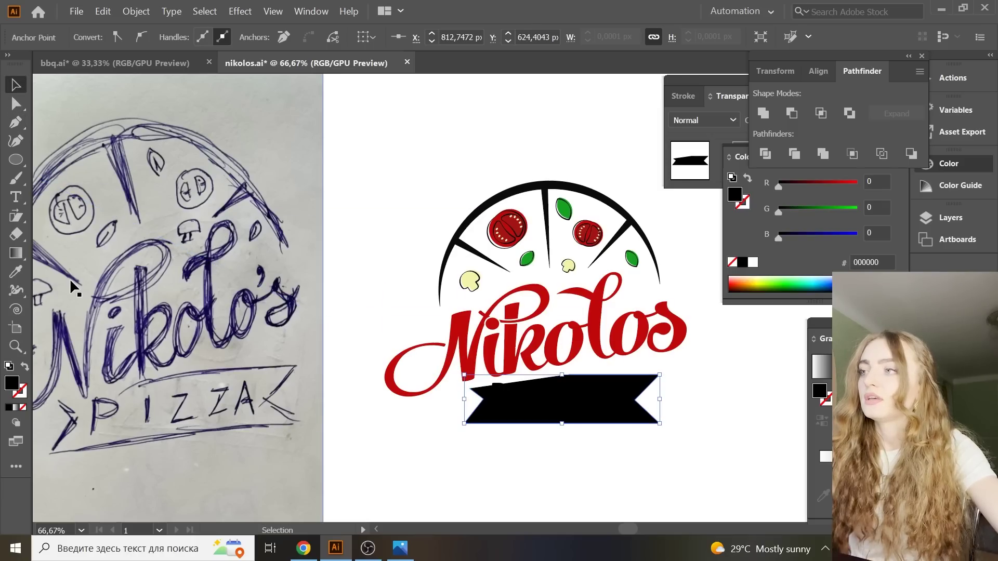
- Eyedrop Nikolos' red onto the banner and swap its fill to a stroke
{"action": "left_click", "coordinate": [16, 271]}
{"action": "left_click", "coordinate": [467, 333]}
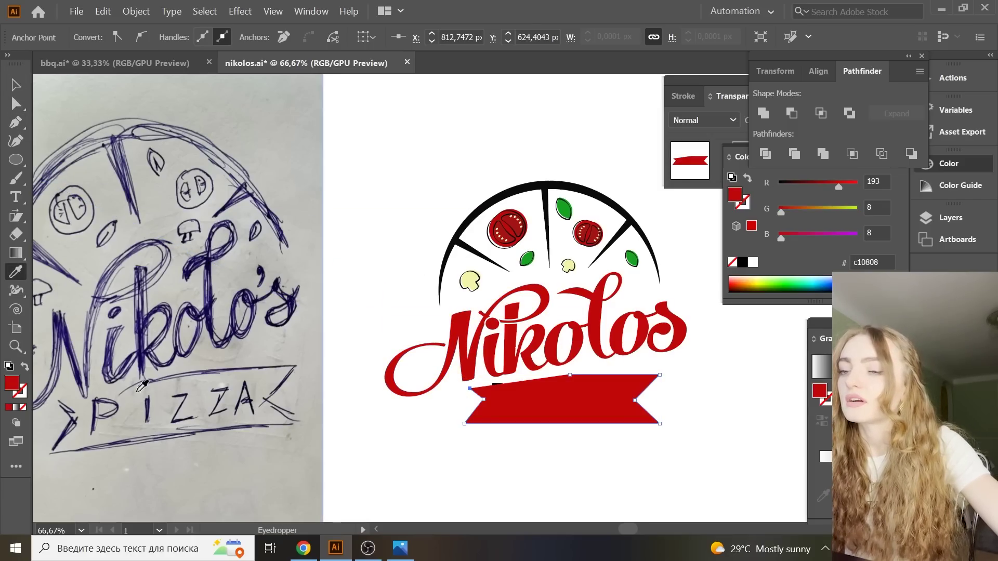
{"action": "left_click", "coordinate": [24, 367]}
{"action": "left_click", "coordinate": [15, 85]}
{"action": "left_click", "coordinate": [208, 186]}
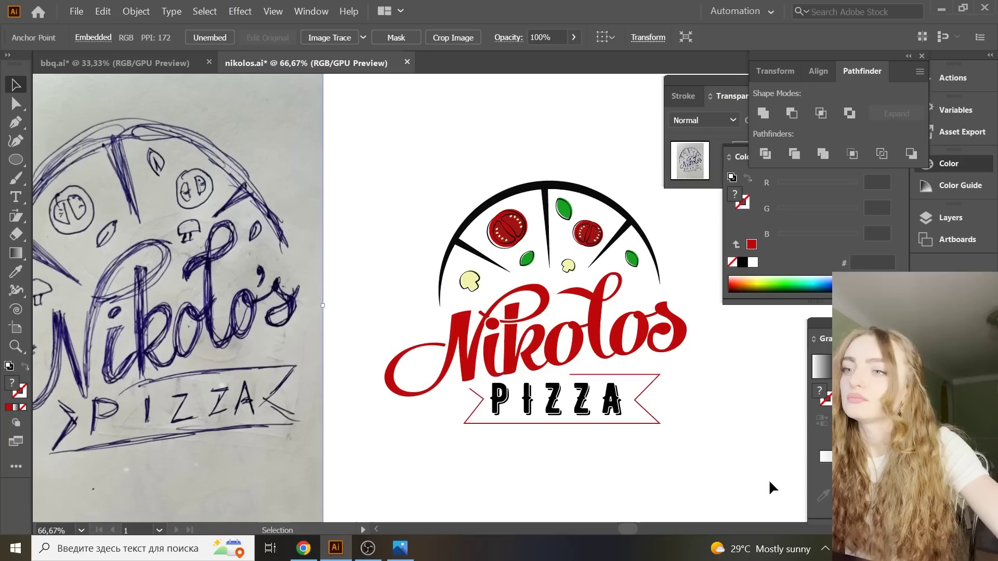
{"action": "left_click", "coordinate": [656, 407]}
- Give the banner a 5 pt stroke with tapered Width Profile 1, then save
{"action": "left_click", "coordinate": [232, 38]}
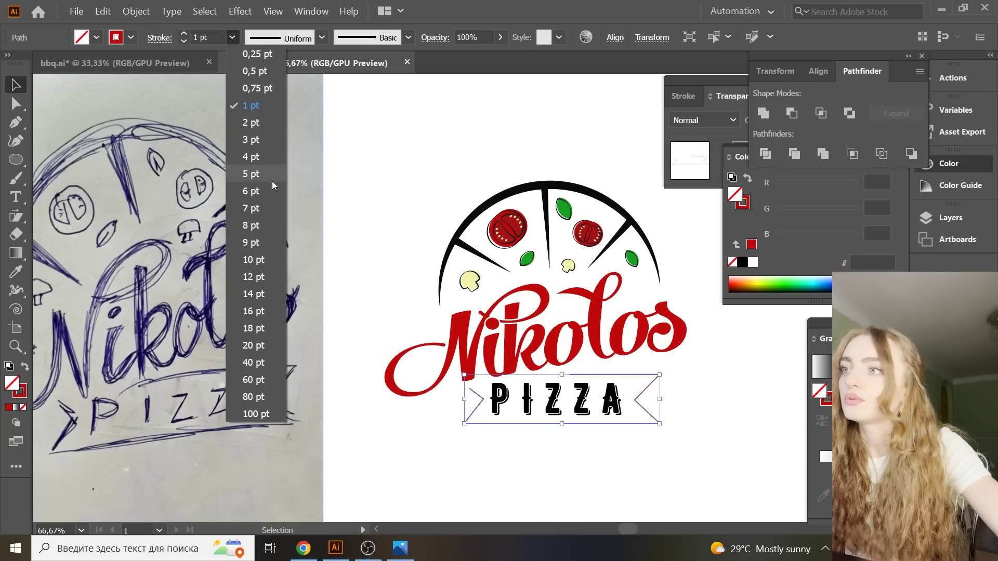
{"action": "left_click", "coordinate": [260, 208]}
{"action": "left_click", "coordinate": [232, 37]}
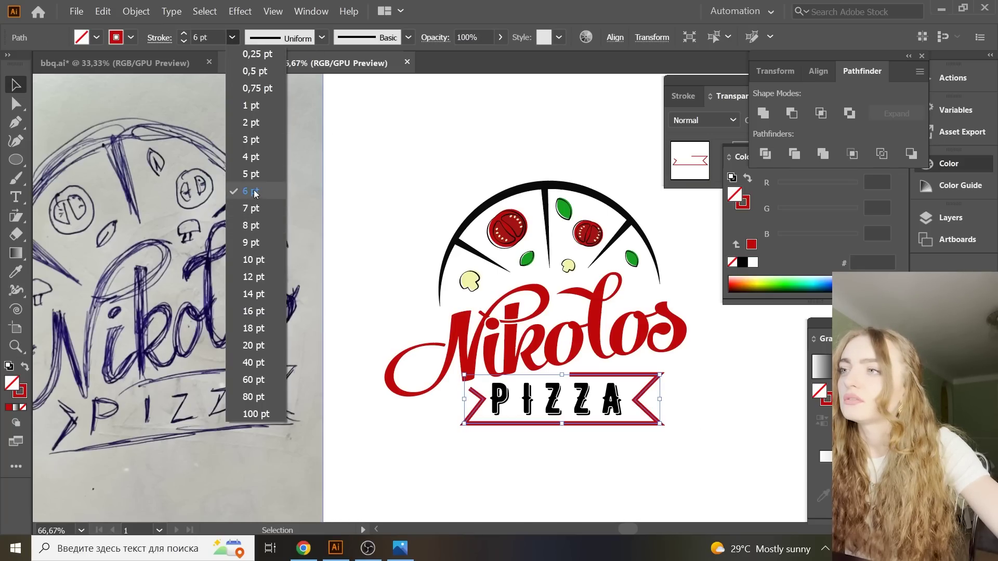
{"action": "left_click", "coordinate": [255, 191]}
{"action": "left_click", "coordinate": [322, 36]}
{"action": "left_click", "coordinate": [273, 91]}
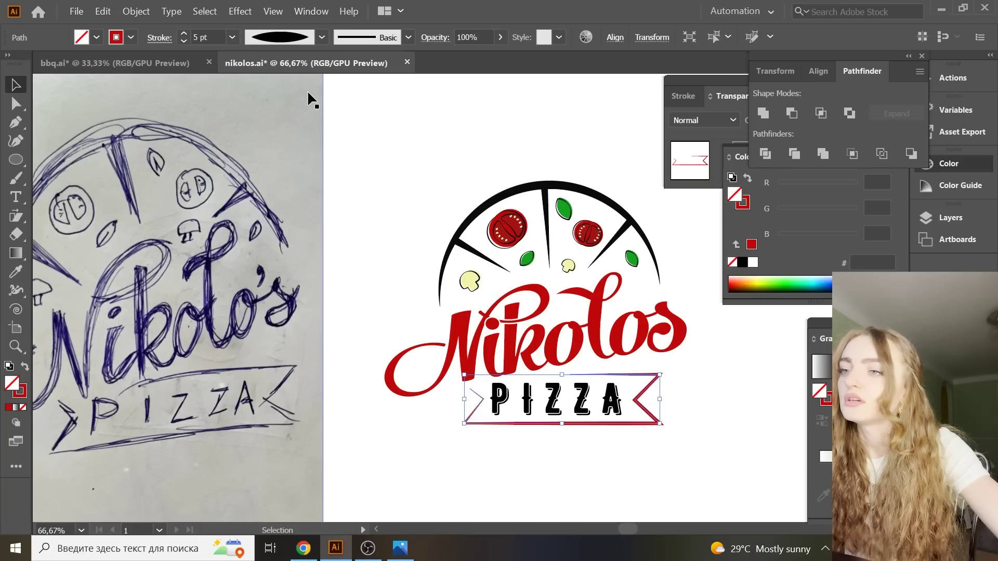
{"action": "left_click", "coordinate": [457, 122]}
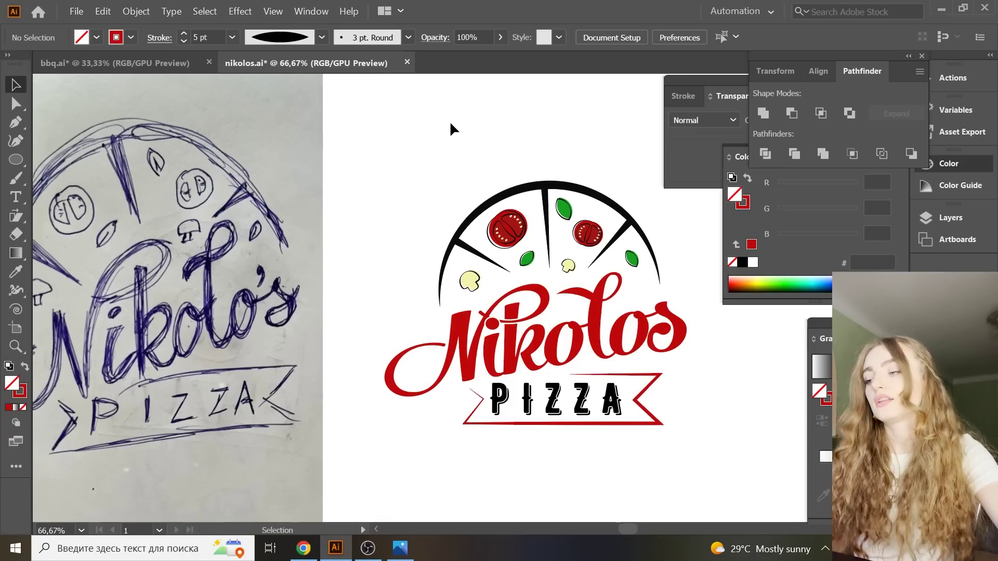
{"action": "key", "text": "a"}
{"action": "key", "text": "ctrl+s"}
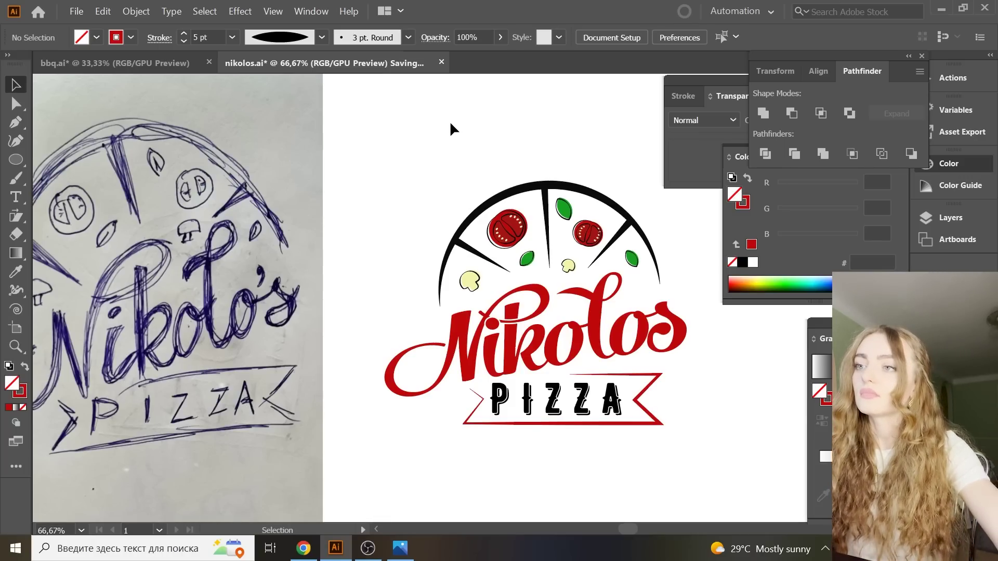
- Draw a curved Pen path inside the N swash loop as a thick tapered red stroke
{"action": "key", "text": "ctrl+plus"}
{"action": "key", "text": "ctrl+plus"}
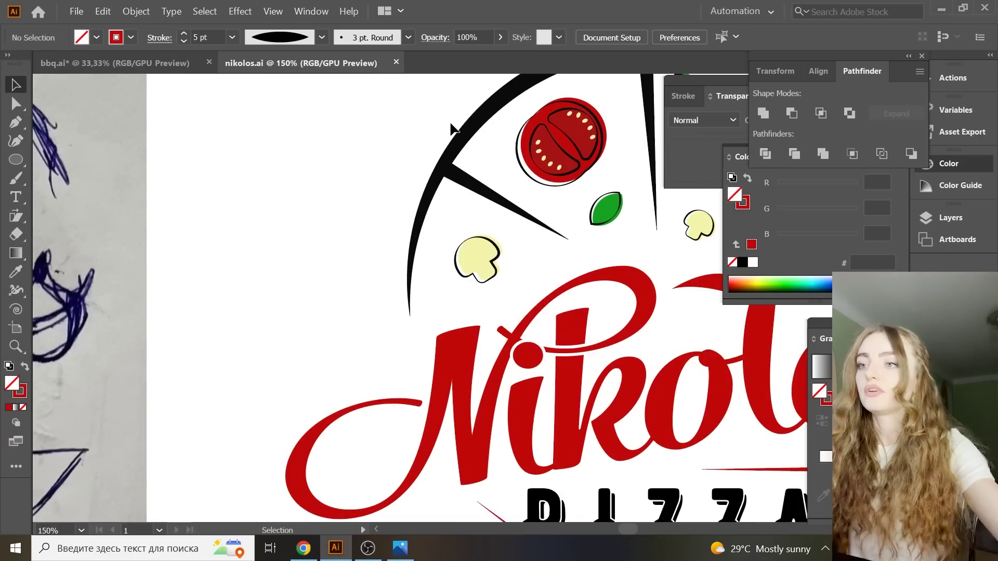
{"action": "scroll", "coordinate": [331, 408], "scroll_direction": "down", "scroll_amount": 2}
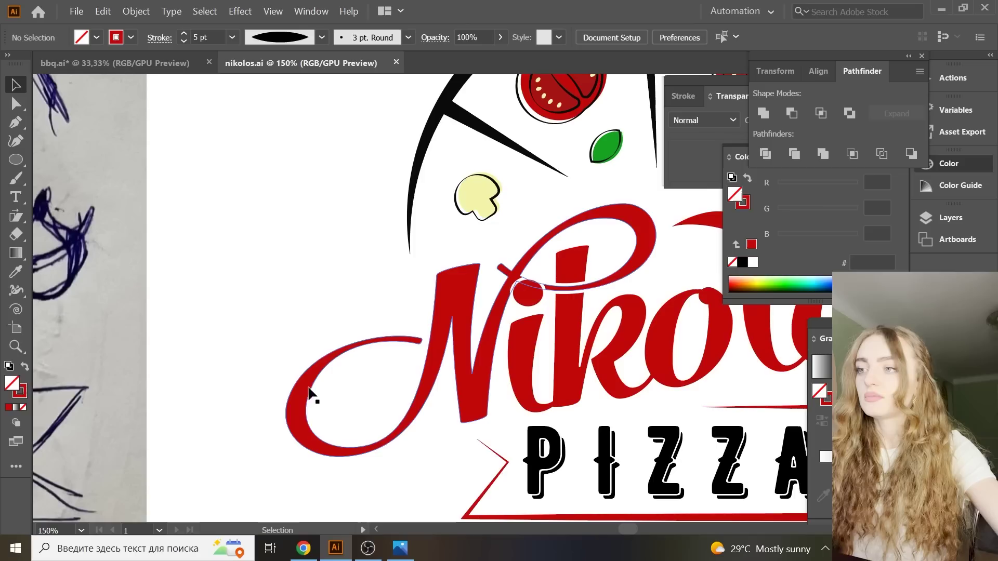
{"action": "key", "text": "p"}
{"action": "left_click_drag", "start_coordinate": [382, 355], "coordinate": [277, 394]}
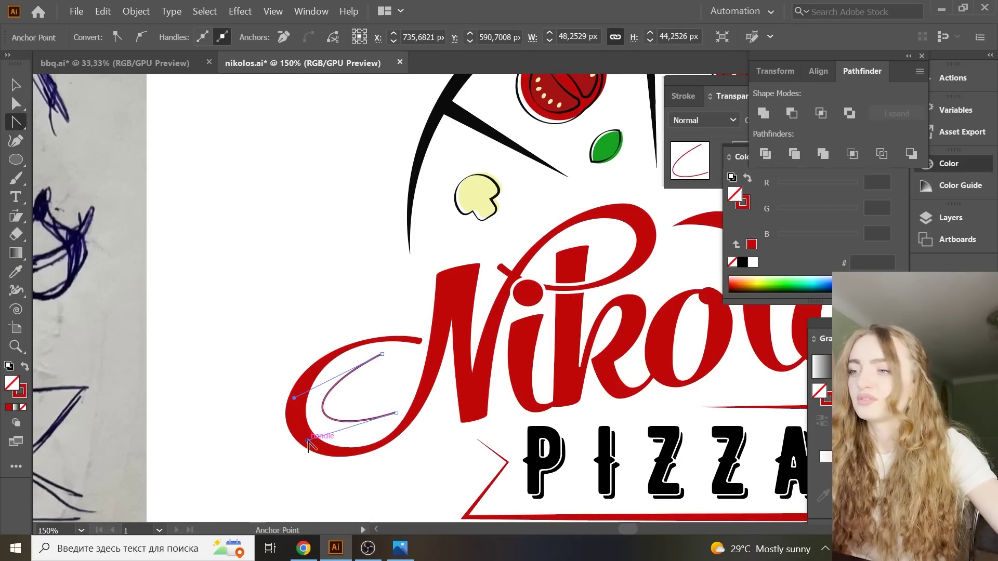
{"action": "left_click_drag", "start_coordinate": [396, 413], "coordinate": [462, 351]}
{"action": "left_click", "coordinate": [367, 375]}
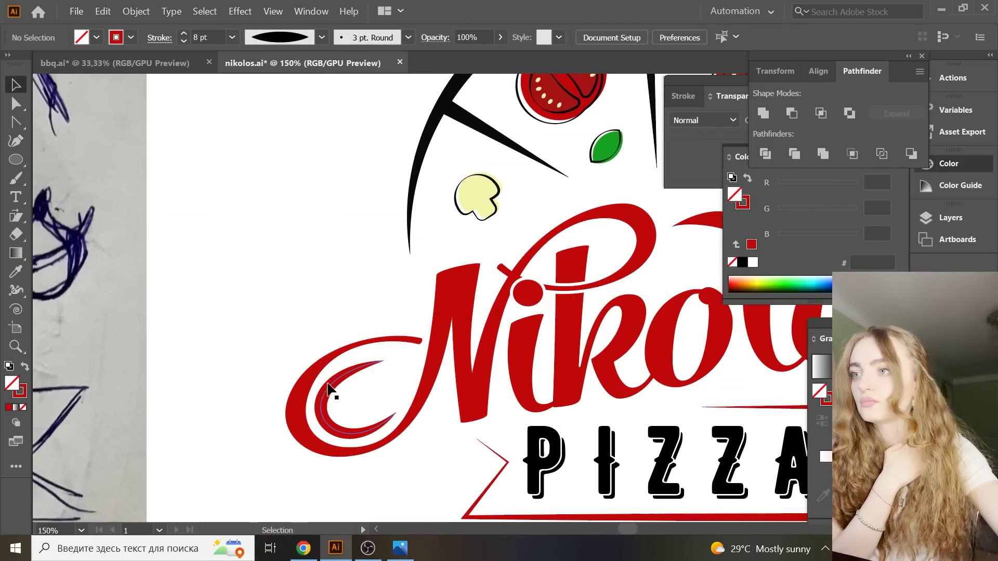
{"action": "left_click_drag", "start_coordinate": [368, 417], "coordinate": [379, 374]}
- Delete the reference sketch image, fit the artboard in view and save
{"action": "left_click", "coordinate": [265, 384]}
{"action": "key", "text": "v"}
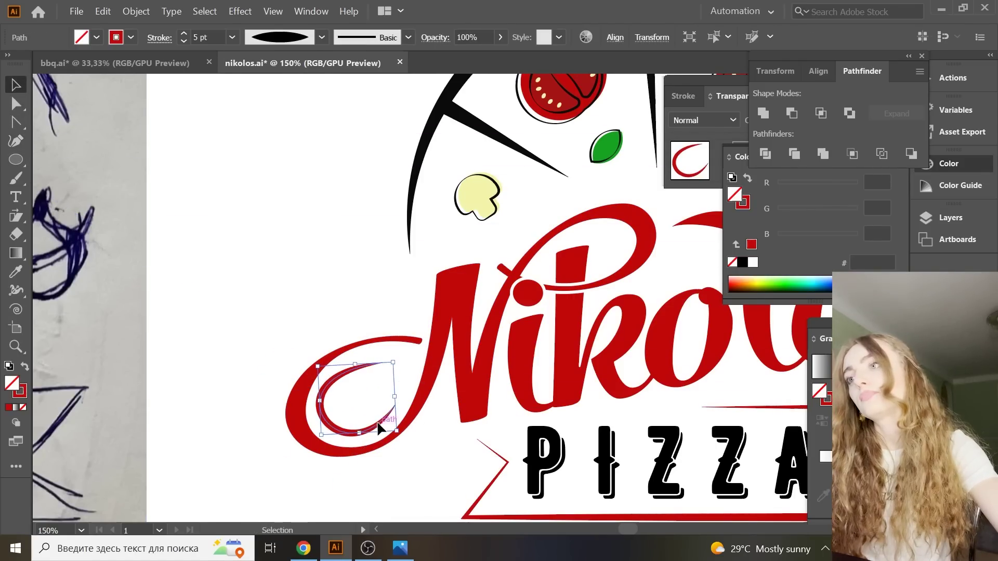
{"action": "key", "text": "ctrl+s"}
{"action": "key", "text": "ctrl+0"}
{"action": "left_click", "coordinate": [314, 348]}
{"action": "key", "text": "Delete"}
{"action": "key", "text": "ctrl+0"}
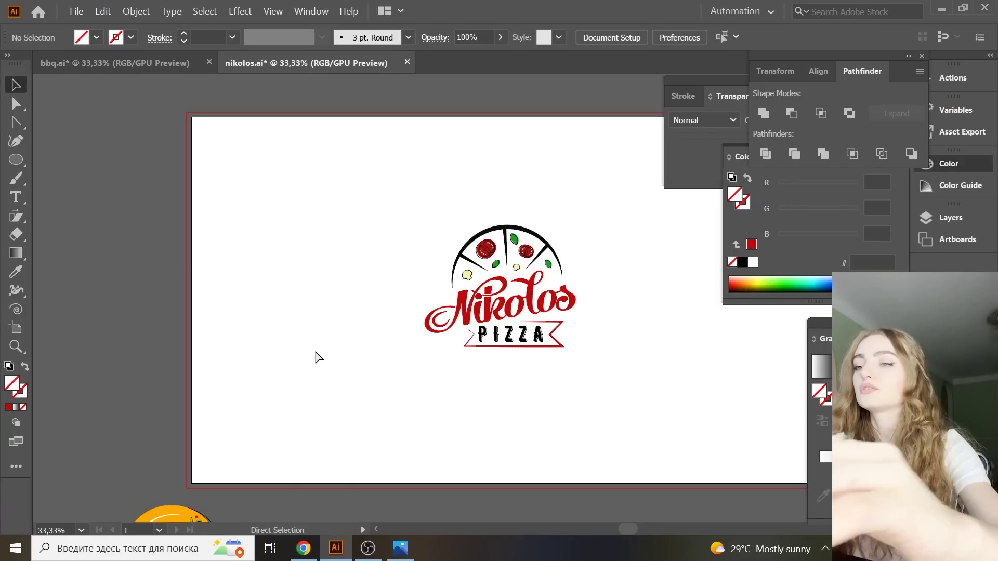
{"action": "key", "text": "ctrl+s"}
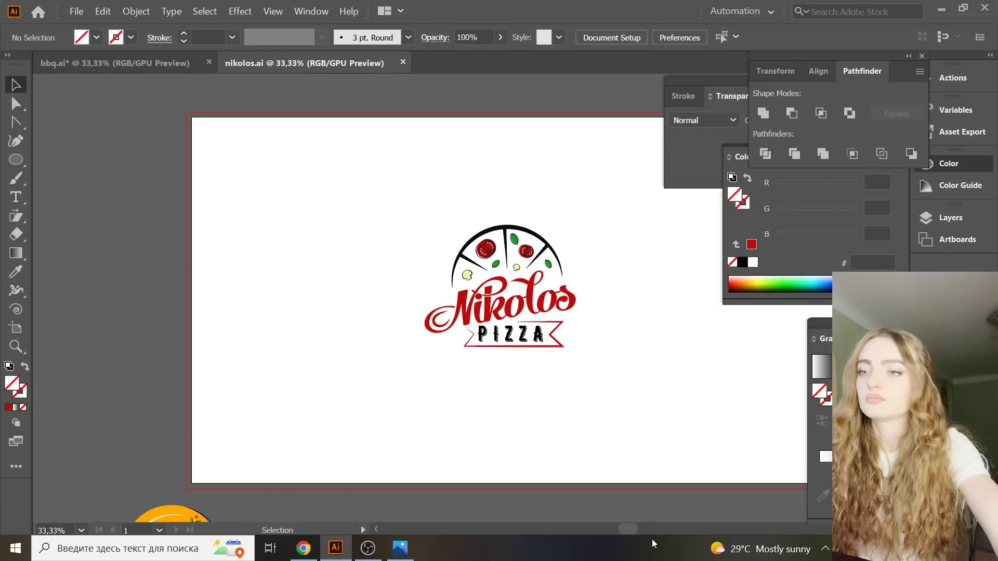
- Enlarge the Nikolos logo and shift the PIZZA banner slightly left
{"action": "left_click_drag", "start_coordinate": [629, 529], "coordinate": [638, 508]}
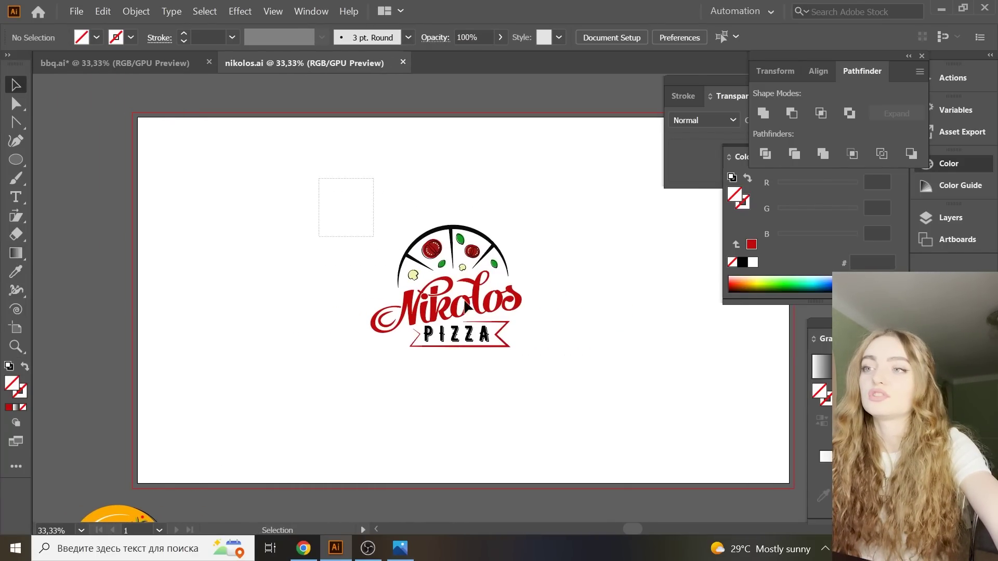
{"action": "left_click", "coordinate": [465, 307]}
{"action": "left_click_drag", "start_coordinate": [451, 358], "coordinate": [518, 354]}
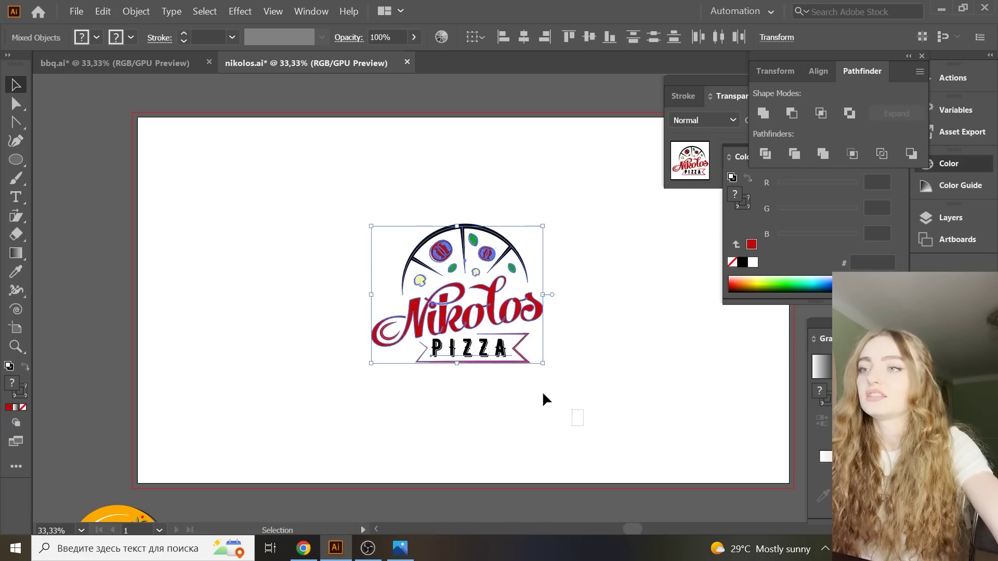
{"action": "left_click_drag", "start_coordinate": [433, 354], "coordinate": [429, 355]}
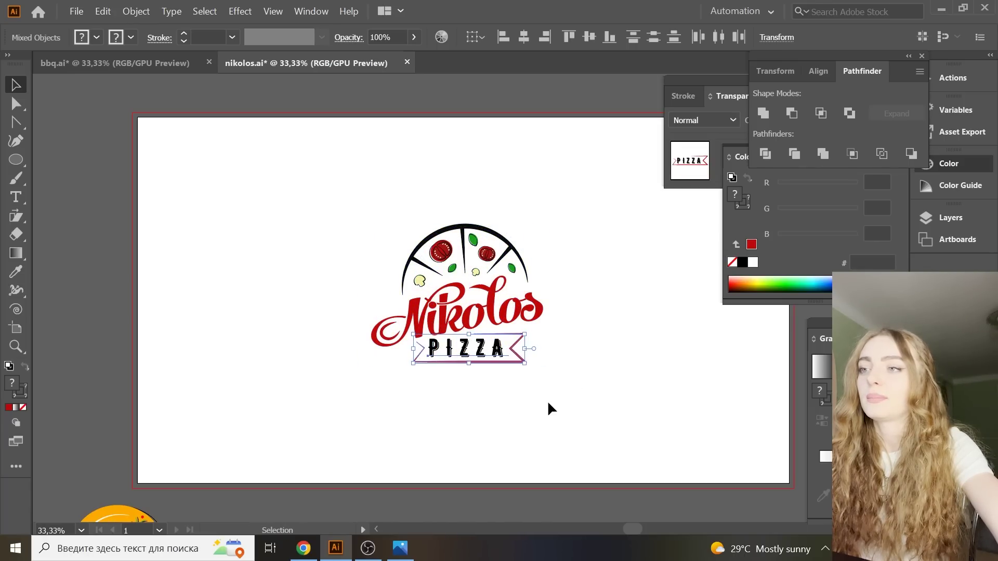
{"action": "left_click", "coordinate": [554, 407]}
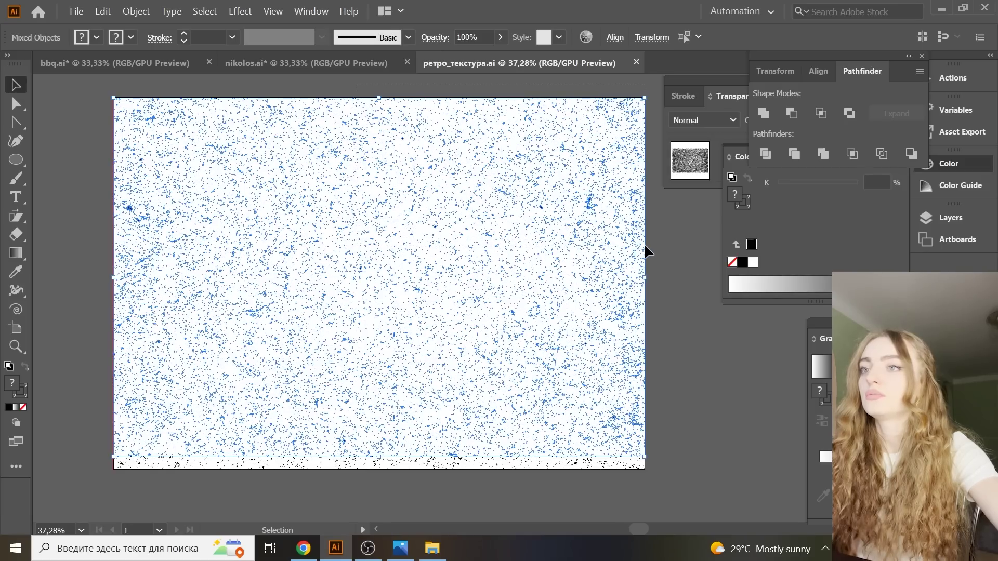
- Paste the speckled retro texture over the logo, scale it to cover, and make it white
{"action": "left_click", "coordinate": [645, 248]}
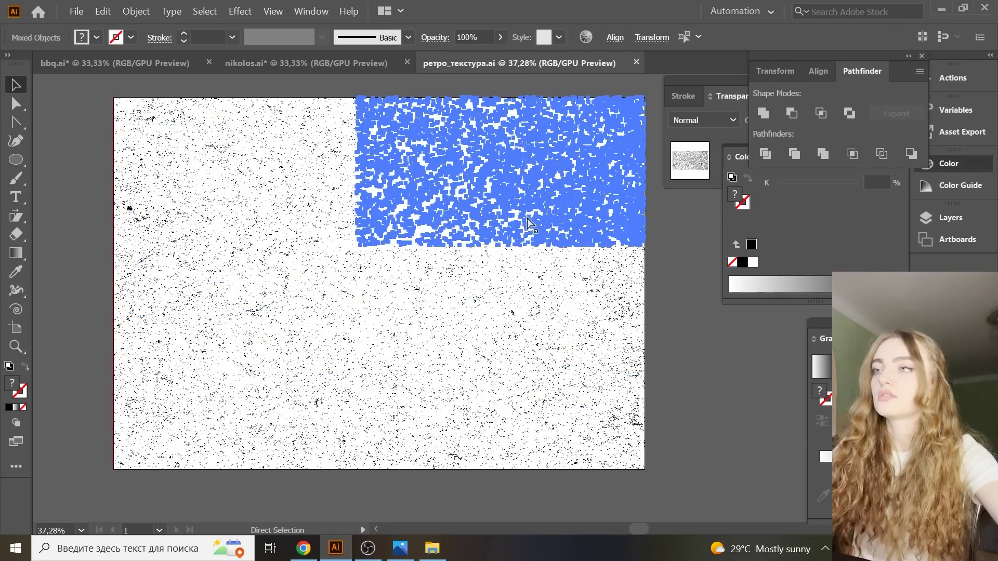
{"action": "left_click", "coordinate": [325, 67]}
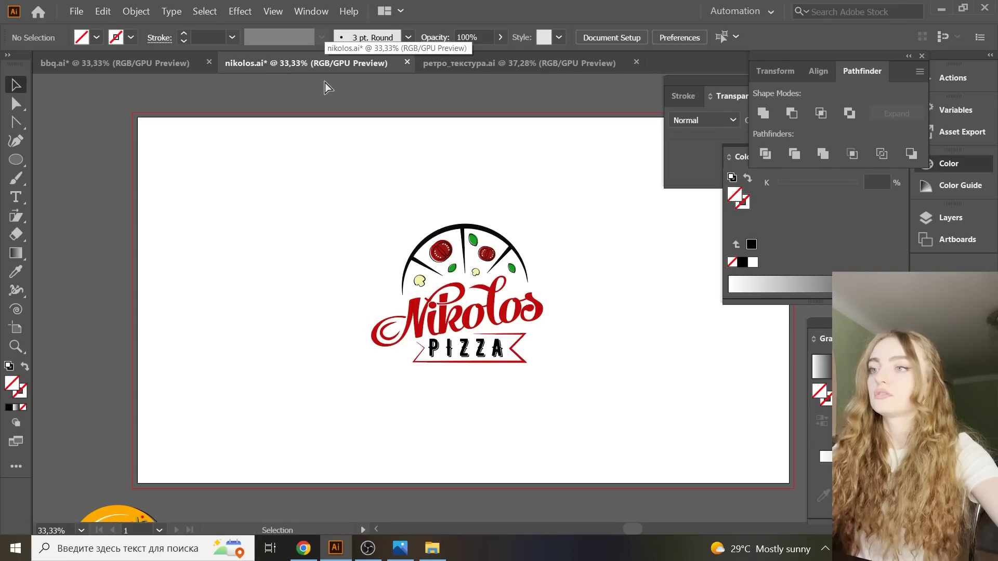
{"action": "key", "text": "ctrl+v"}
{"action": "left_click", "coordinate": [203, 220]}
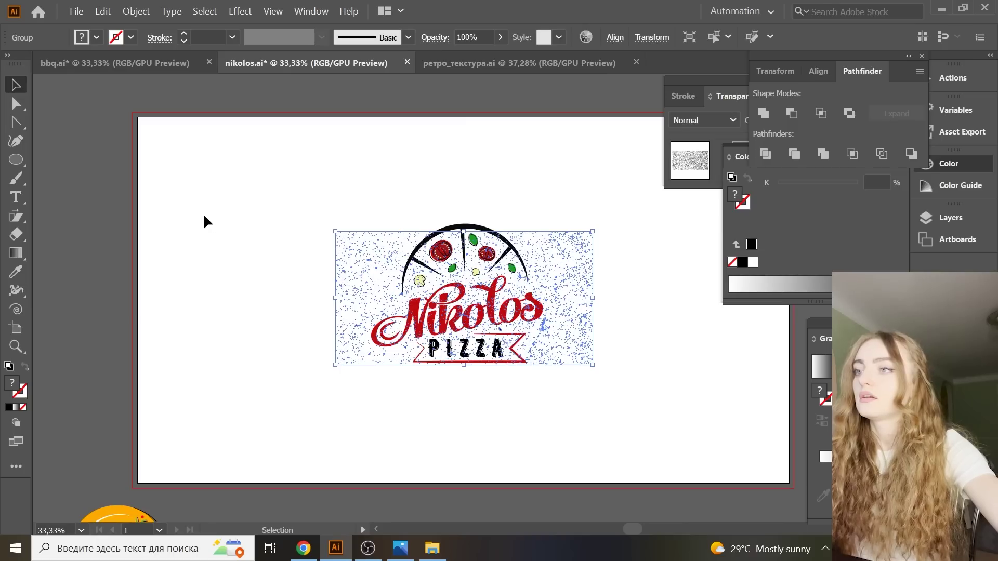
{"action": "left_click_drag", "start_coordinate": [463, 231], "coordinate": [463, 218]}
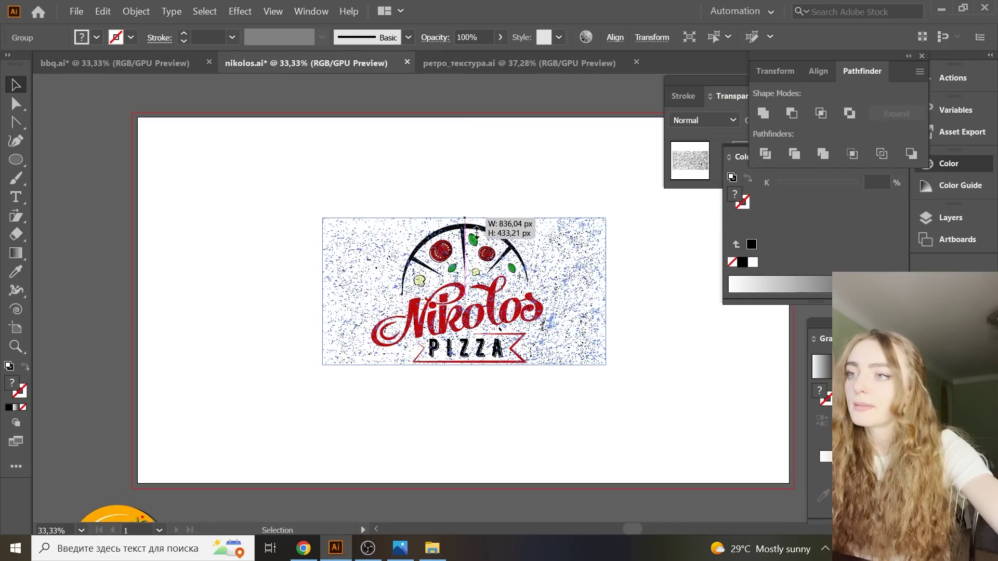
{"action": "left_click", "coordinate": [9, 276]}
{"action": "left_click", "coordinate": [189, 156]}
{"action": "key", "text": "v"}
{"action": "left_click", "coordinate": [167, 132]}
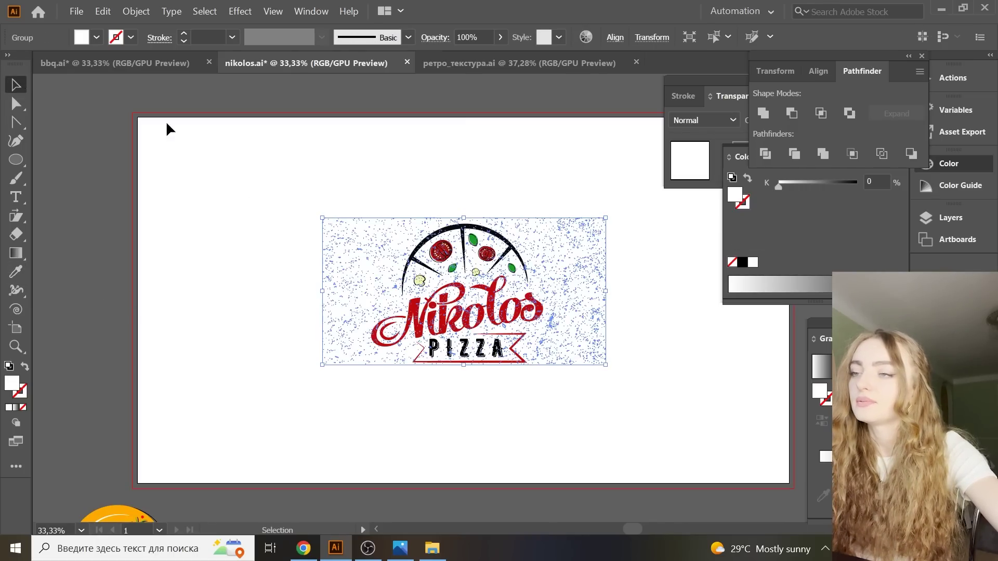
{"action": "left_click", "coordinate": [590, 293]}
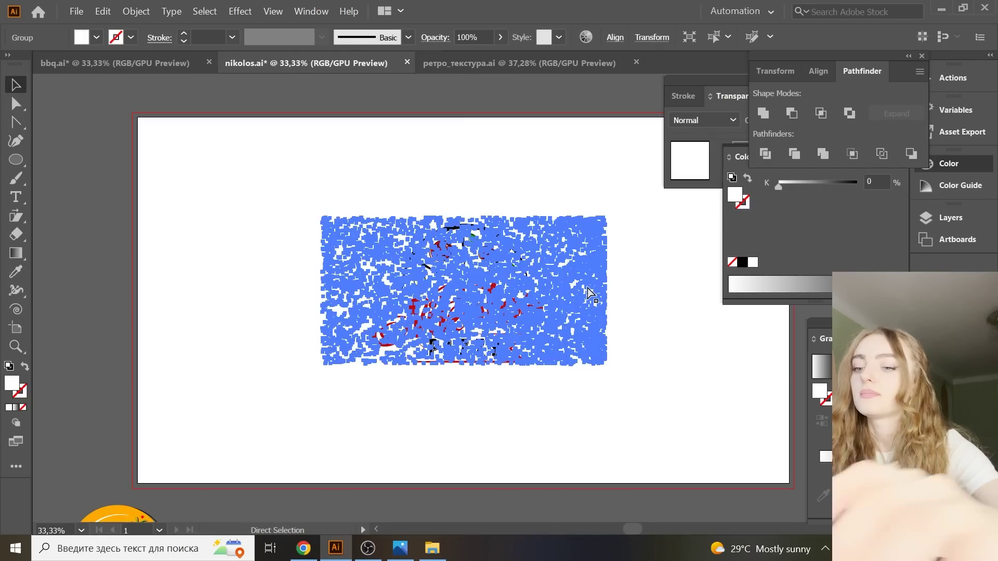
- Set the texture group's opacity to 85%
{"action": "key", "text": "ctrl+plus"}
{"action": "left_click", "coordinate": [500, 37]}
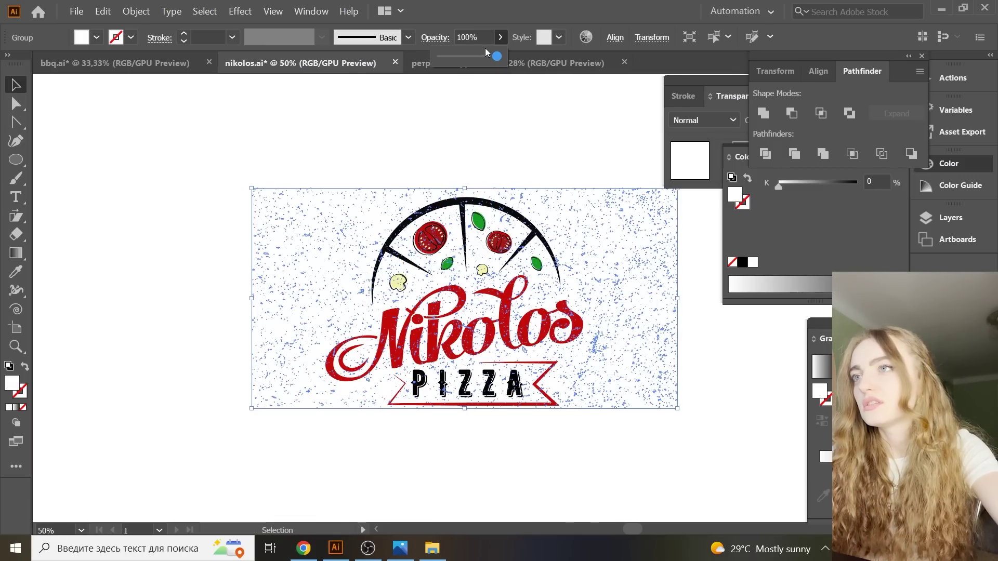
{"action": "left_click", "coordinate": [507, 130]}
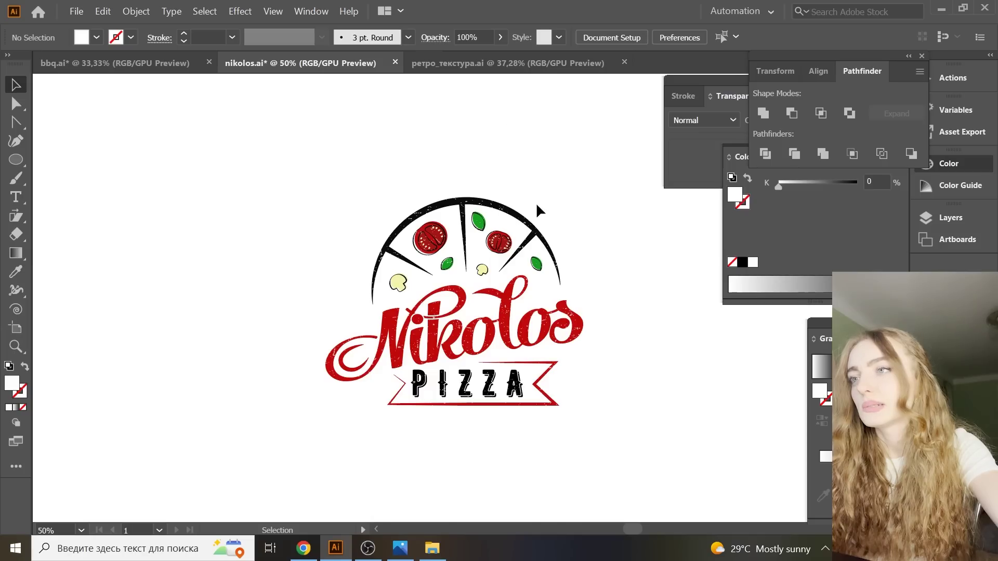
{"action": "left_click", "coordinate": [597, 323]}
{"action": "left_click", "coordinate": [473, 37]}
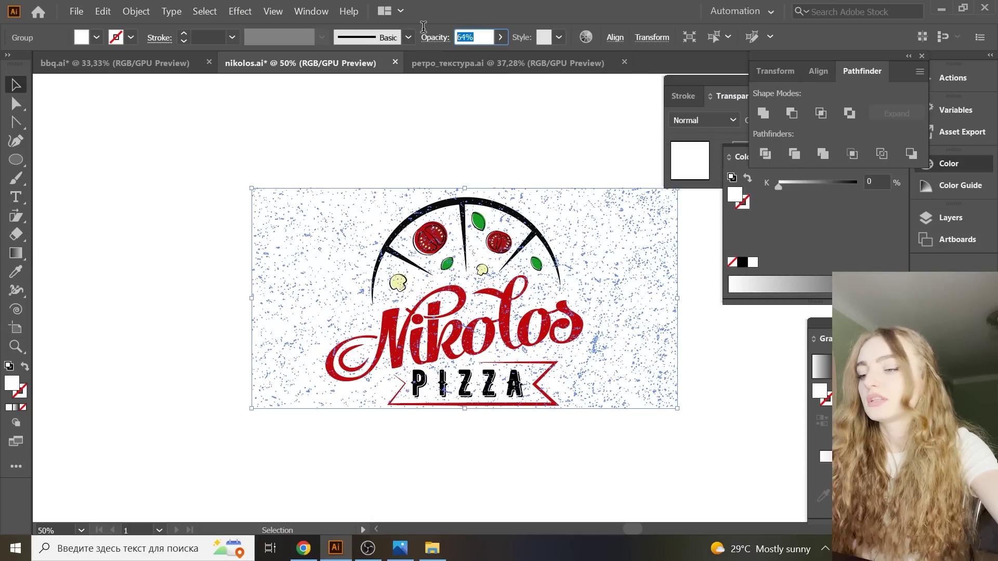
{"action": "type", "text": "0"}
{"action": "left_click", "coordinate": [516, 156]}
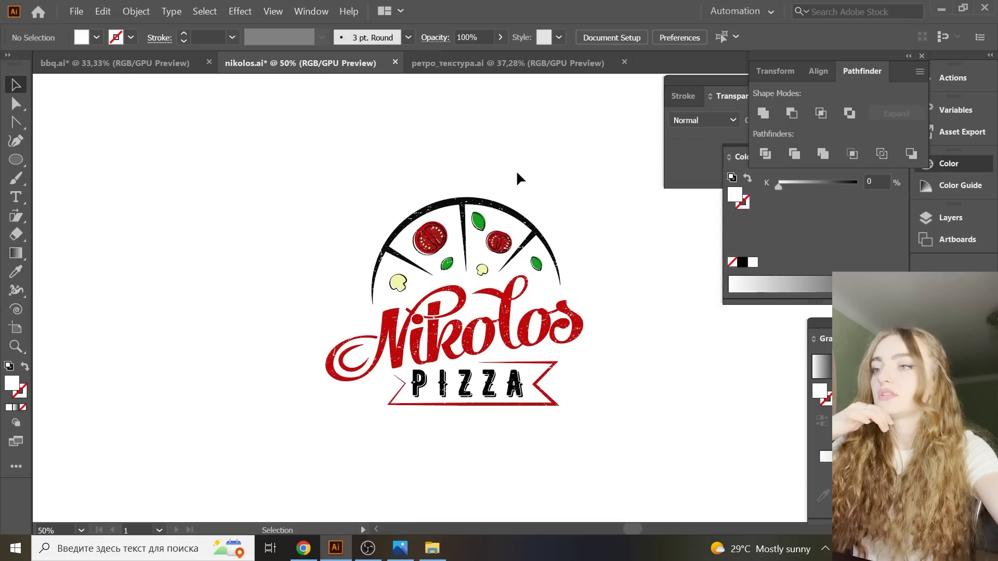
{"action": "left_click", "coordinate": [510, 332]}
{"action": "left_click", "coordinate": [473, 37]}
{"action": "type", "text": "8"}
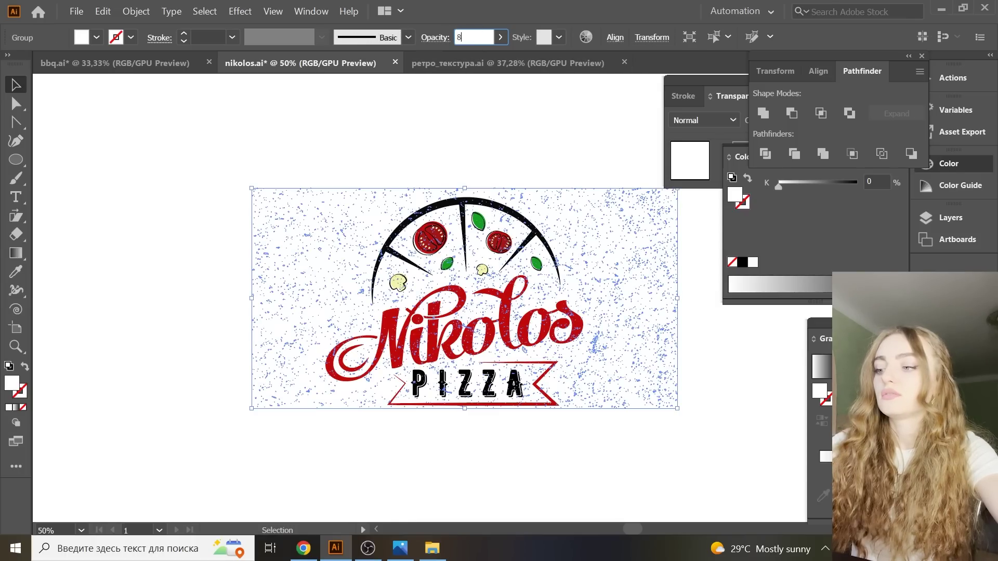
{"action": "type", "text": "2"}
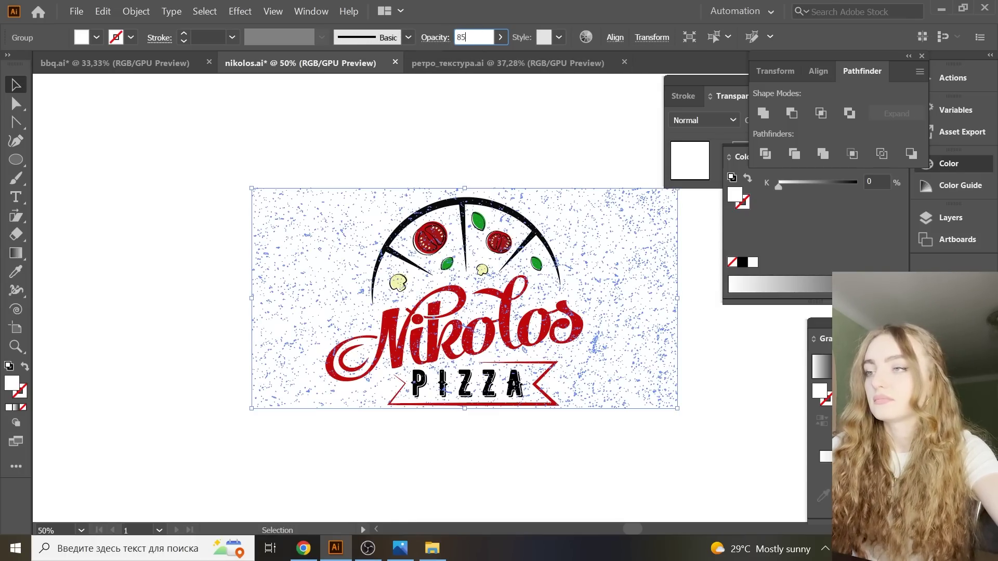
{"action": "left_click", "coordinate": [541, 147]}
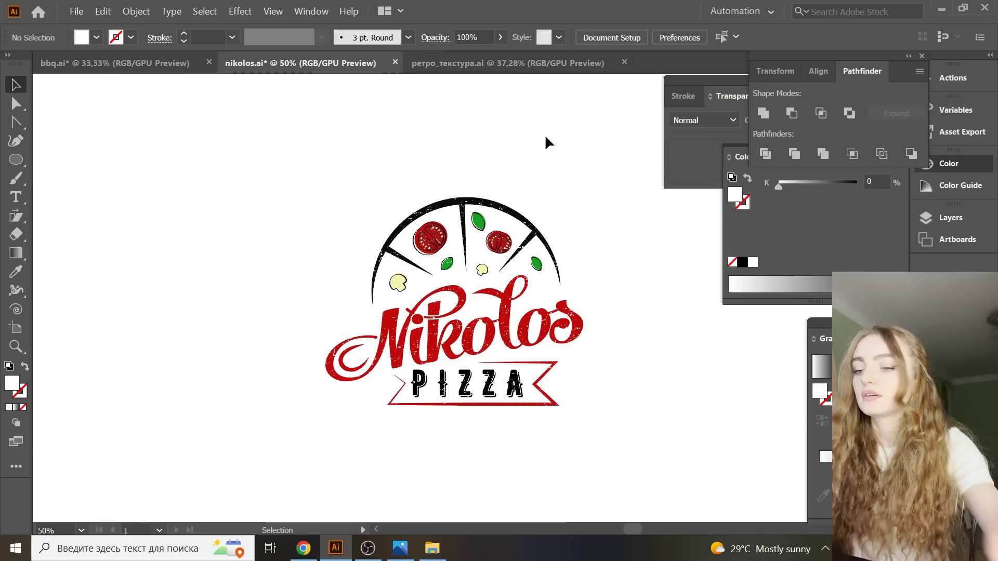
- Enlarge the logo and texture together on the artboard
{"action": "key", "text": "ctrl+minus"}
{"action": "key", "text": "ctrl+minus"}
{"action": "left_click_drag", "start_coordinate": [341, 206], "coordinate": [542, 361]}
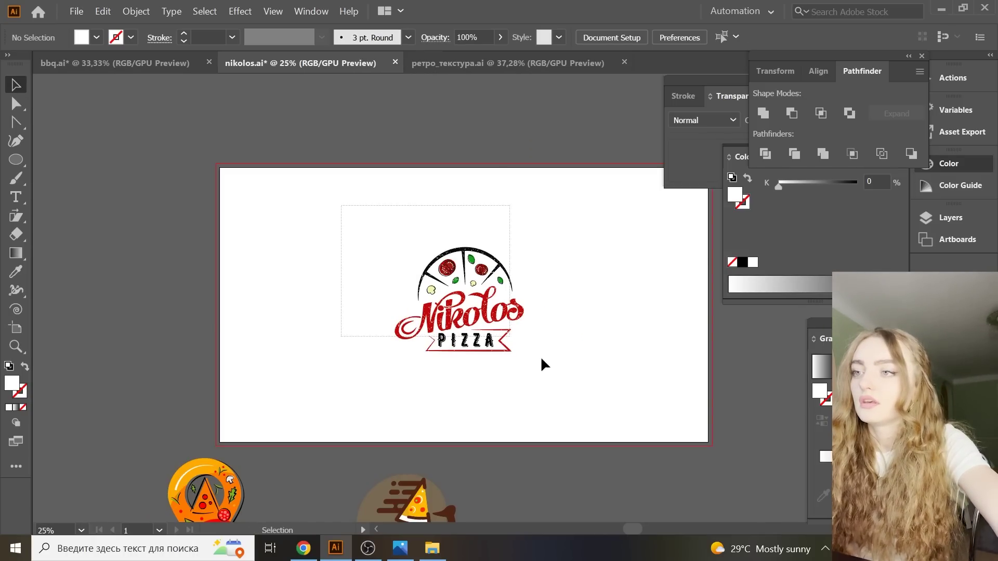
{"action": "mouse_move", "coordinate": [488, 384]}
{"action": "left_mouse_down"}
{"action": "mouse_move", "coordinate": [491, 395]}
{"action": "mouse_move", "coordinate": [546, 359]}
{"action": "left_mouse_up"}
{"action": "left_click", "coordinate": [538, 407]}
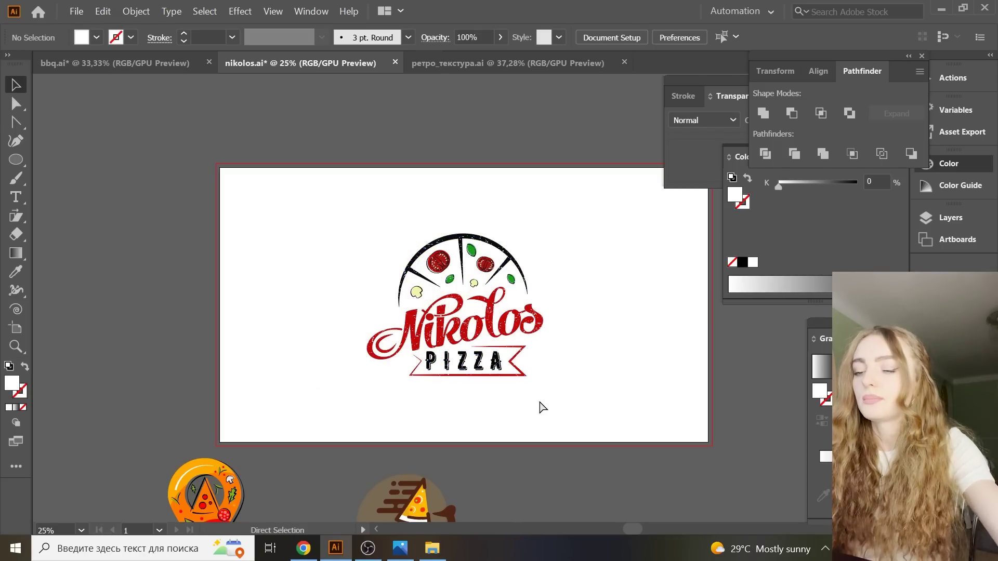
{"action": "key", "text": "ctrl+plus"}
{"action": "key", "text": "ctrl+plus"}
{"action": "scroll", "coordinate": [614, 103], "scroll_direction": "down", "scroll_amount": 1}
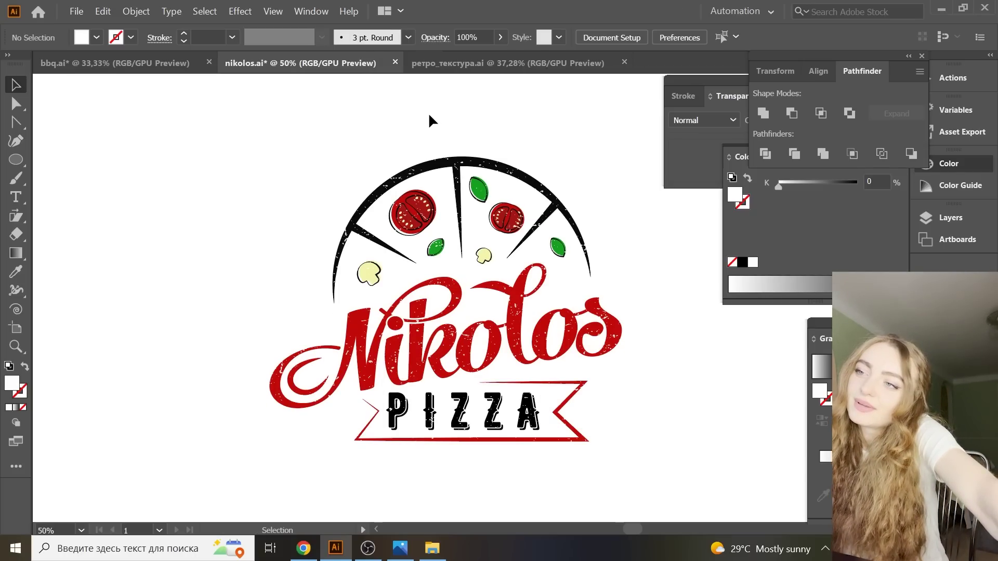
- Export the logo via Save for Web (Legacy) as JPEG High named nikolos5 on the desktop
{"action": "left_click", "coordinate": [76, 10]}
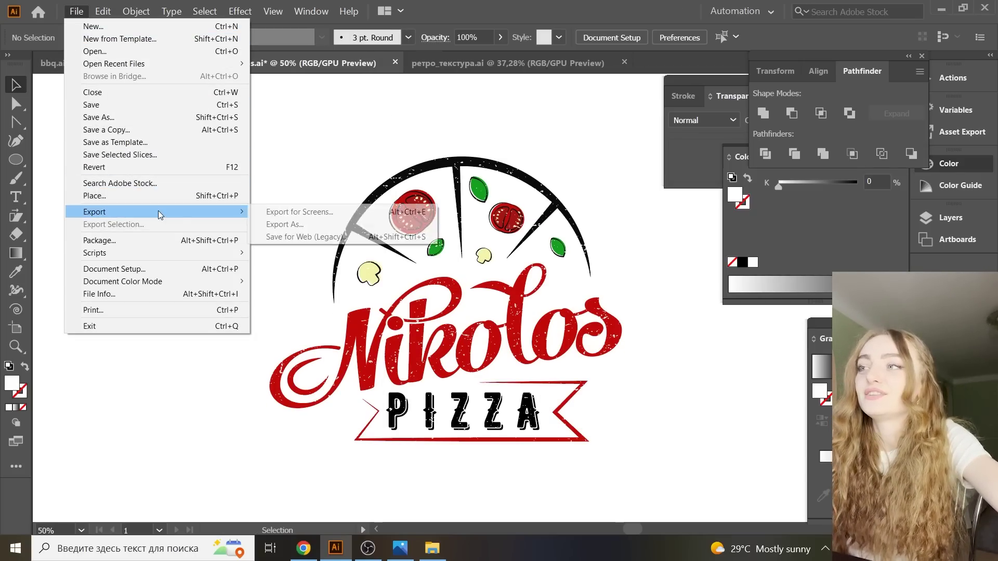
{"action": "left_click", "coordinate": [301, 234]}
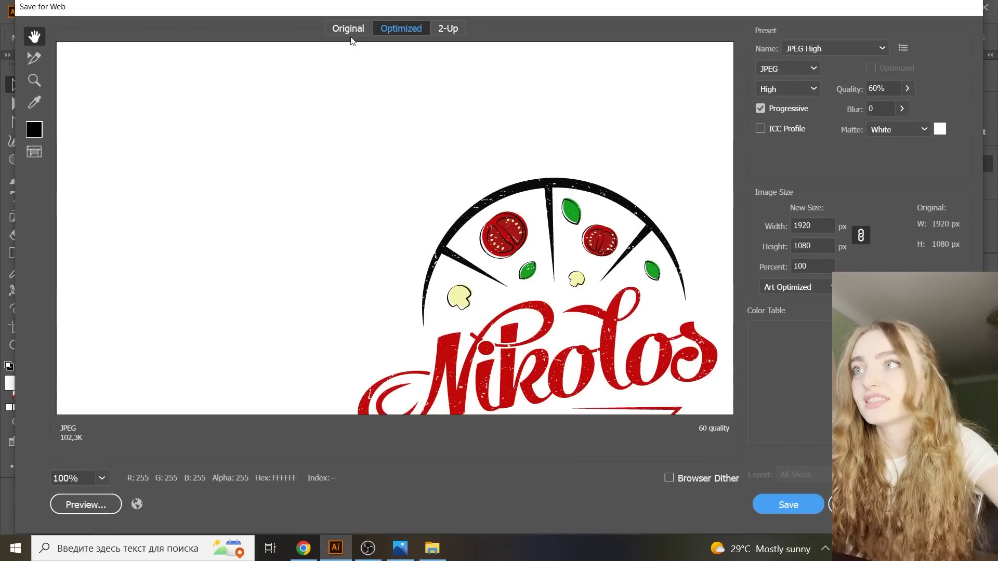
{"action": "key", "text": "Return"}
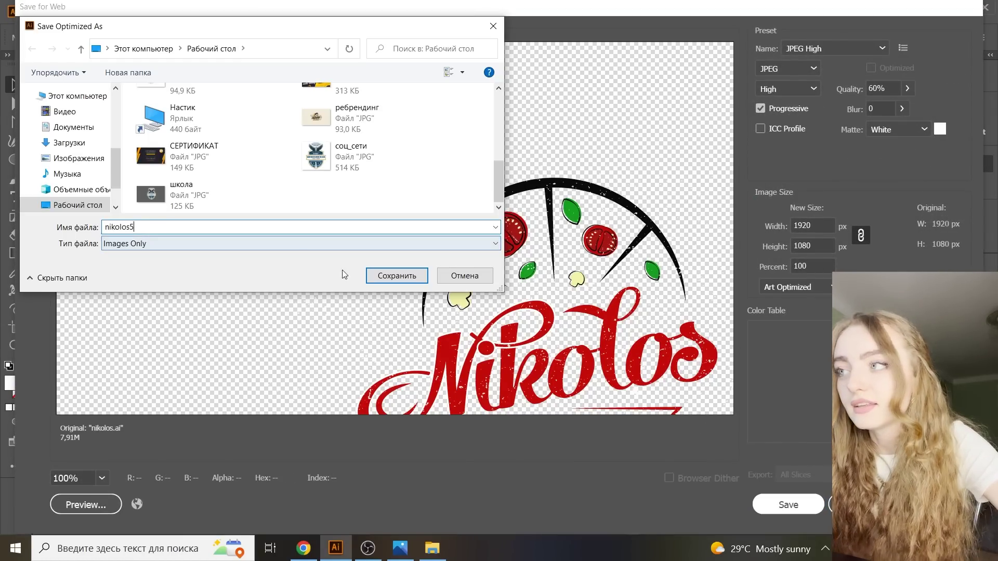
{"action": "left_click", "coordinate": [372, 276]}
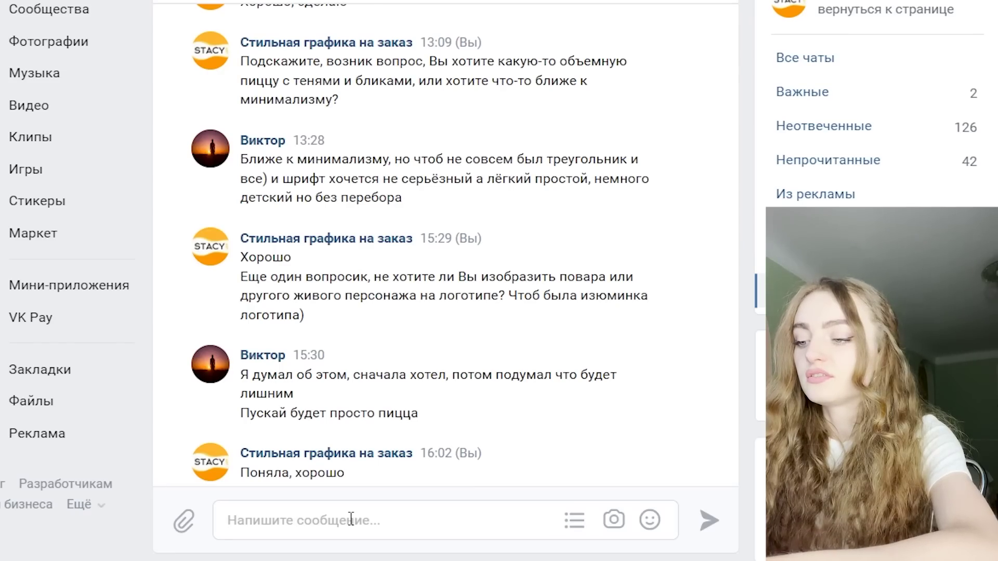
- Send the client an evening greeting offering the logo variants, then view the Nikolos logo full-size
{"action": "type", "text": "Добрый вечер, Виктор! Взгляните, пожалуйста, на "}
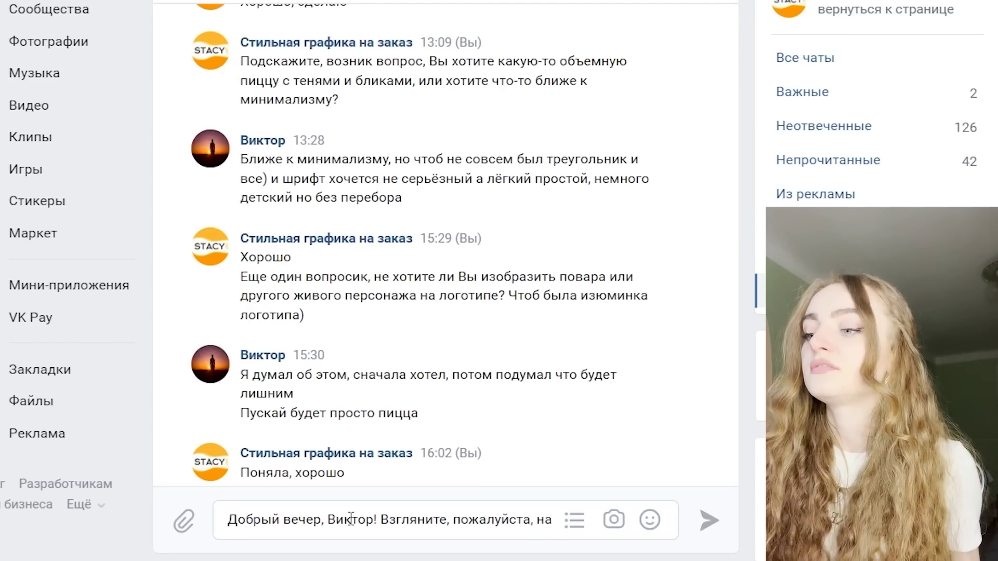
{"action": "type", "text": "эти варианты, я Вам сейчас предоставляю "}
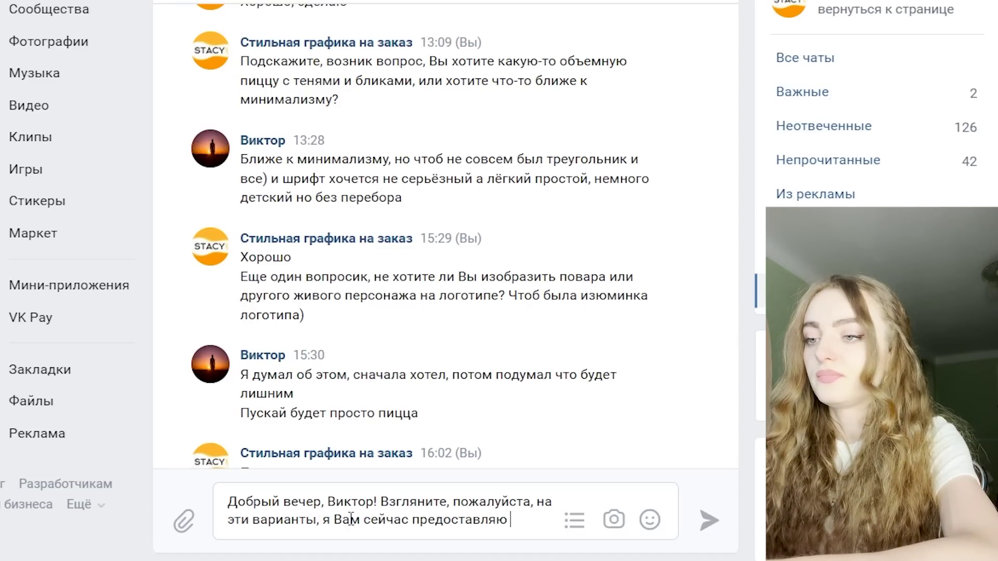
{"action": "type", "text": "3 логотипа, "}
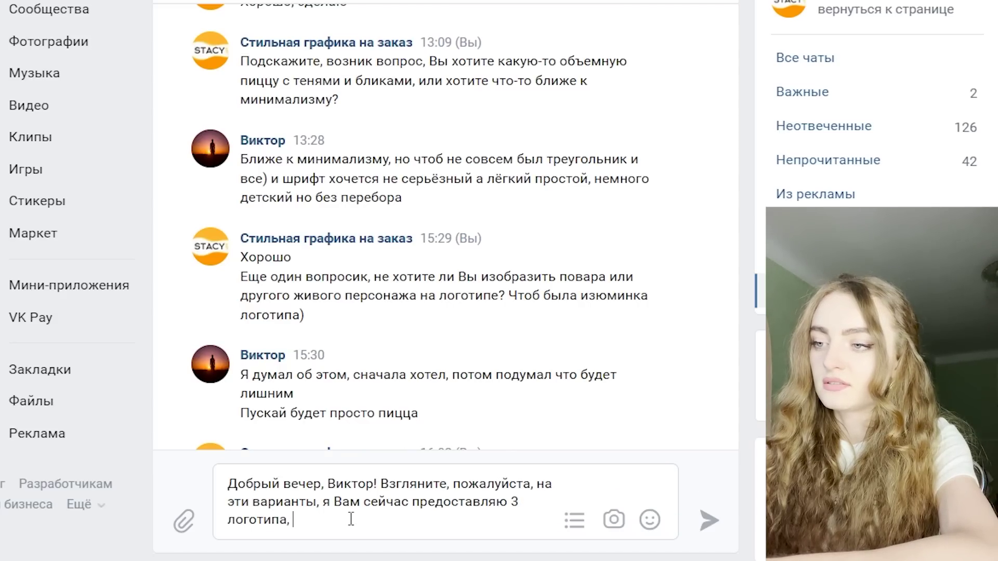
{"action": "type", "text": "если Вам ничего не подойдет я разра"}
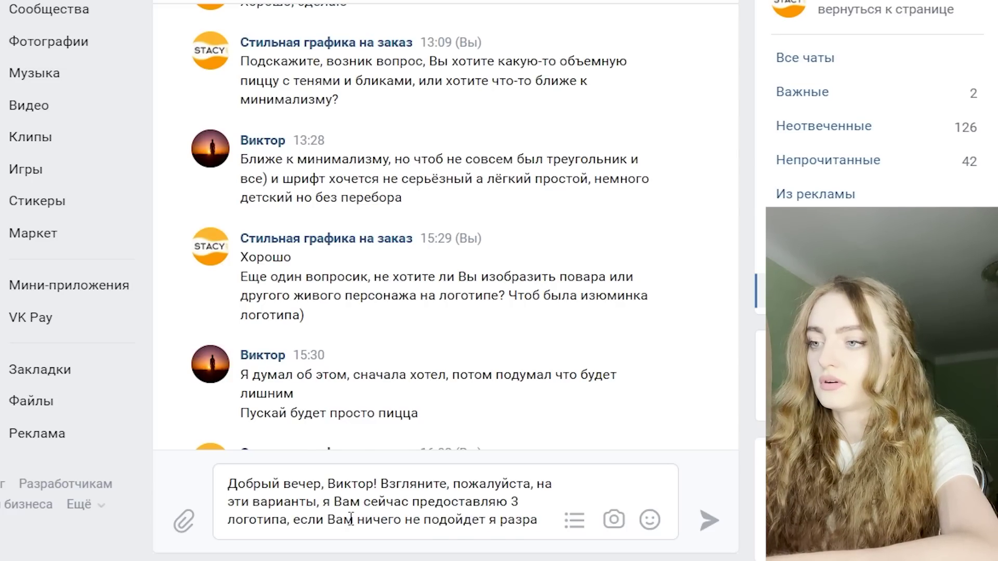
{"action": "type", "text": "ботаю Вам четвертый лог"}
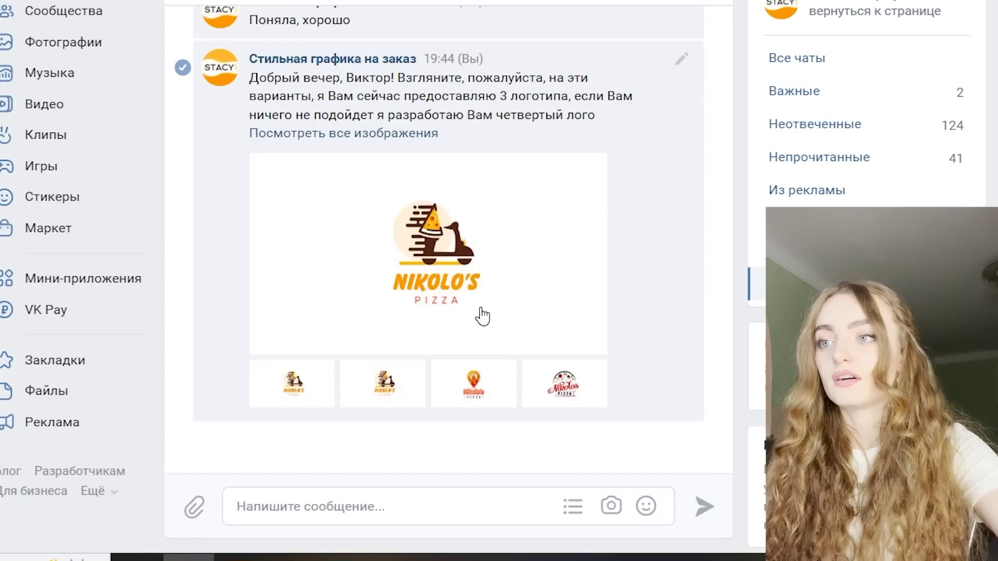
{"action": "left_click", "coordinate": [484, 302]}
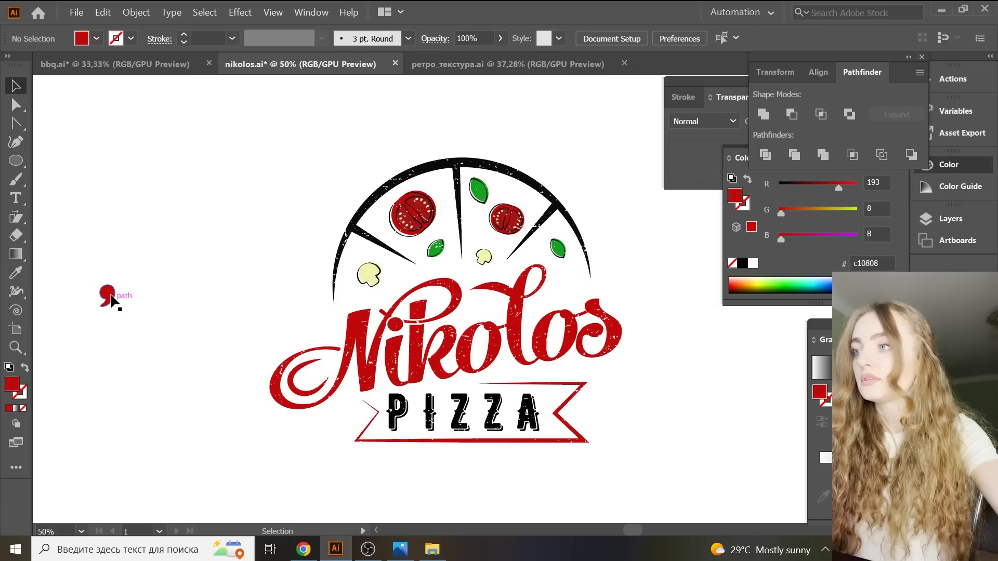
- Place the red comma over the s as an apostrophe, send it to back, and save
{"action": "mouse_move", "coordinate": [107, 296]}
{"action": "left_mouse_down"}
{"action": "mouse_move", "coordinate": [589, 316]}
{"action": "mouse_move", "coordinate": [583, 295]}
{"action": "left_mouse_up"}
{"action": "right_click", "coordinate": [583, 295]}
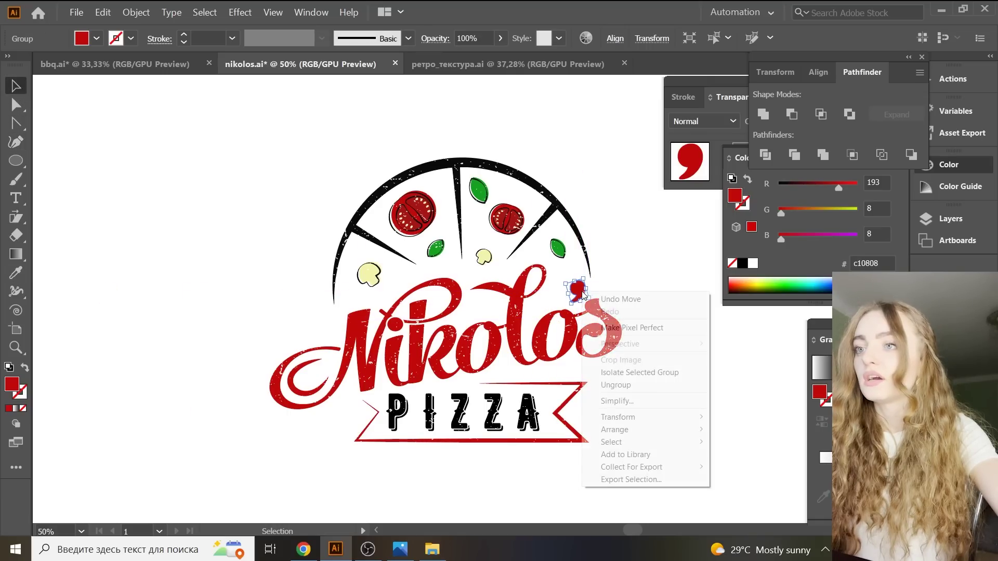
{"action": "left_click", "coordinate": [749, 461]}
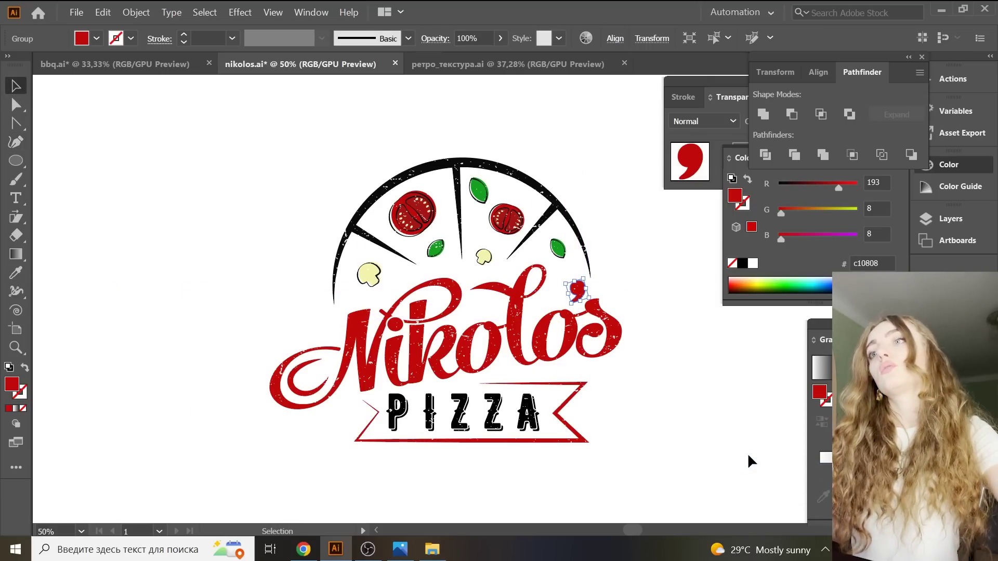
{"action": "left_click", "coordinate": [673, 417]}
{"action": "left_click", "coordinate": [721, 471]}
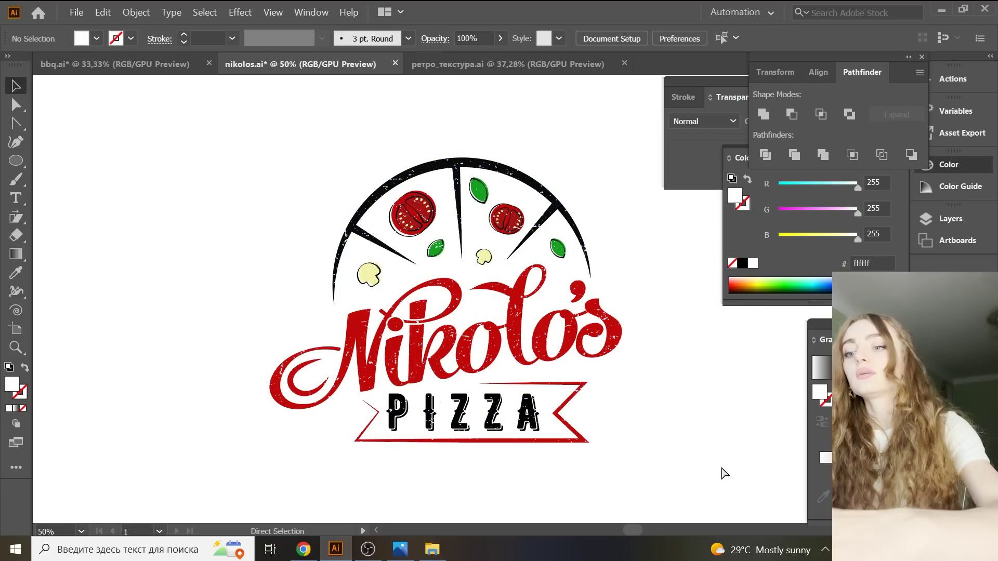
{"action": "key", "text": "ctrl+minus"}
{"action": "key", "text": "ctrl+minus"}
{"action": "key", "text": "ctrl+s"}
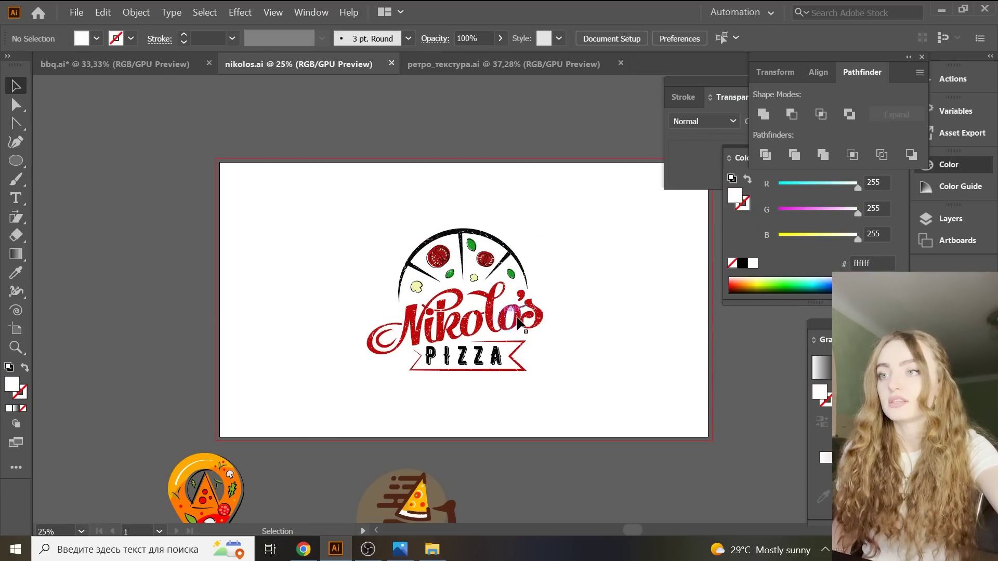
- Move the texture below the artboard and ungroup the logo
{"action": "left_click", "coordinate": [546, 318]}
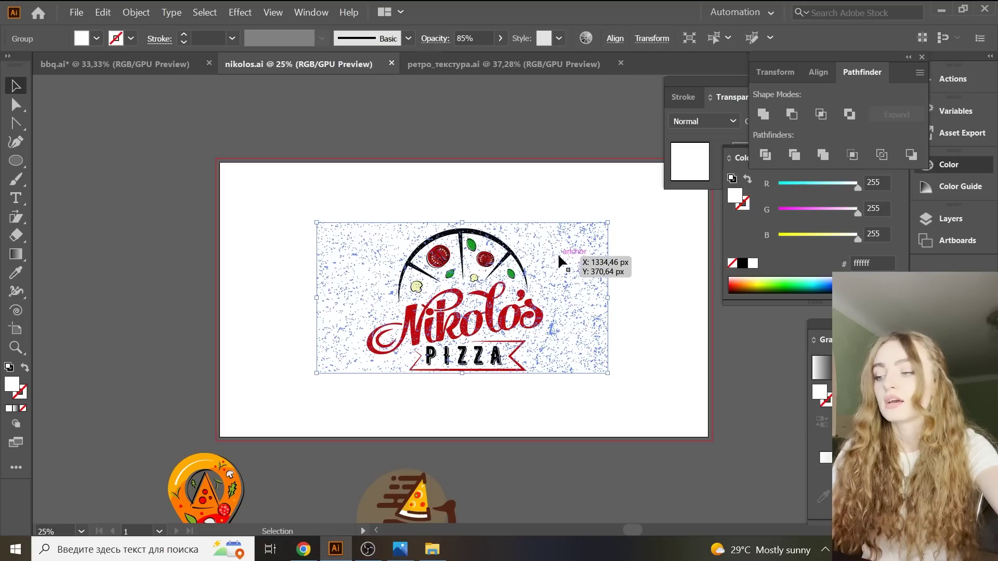
{"action": "left_click_drag", "start_coordinate": [546, 318], "coordinate": [546, 533]}
{"action": "left_click", "coordinate": [542, 312]}
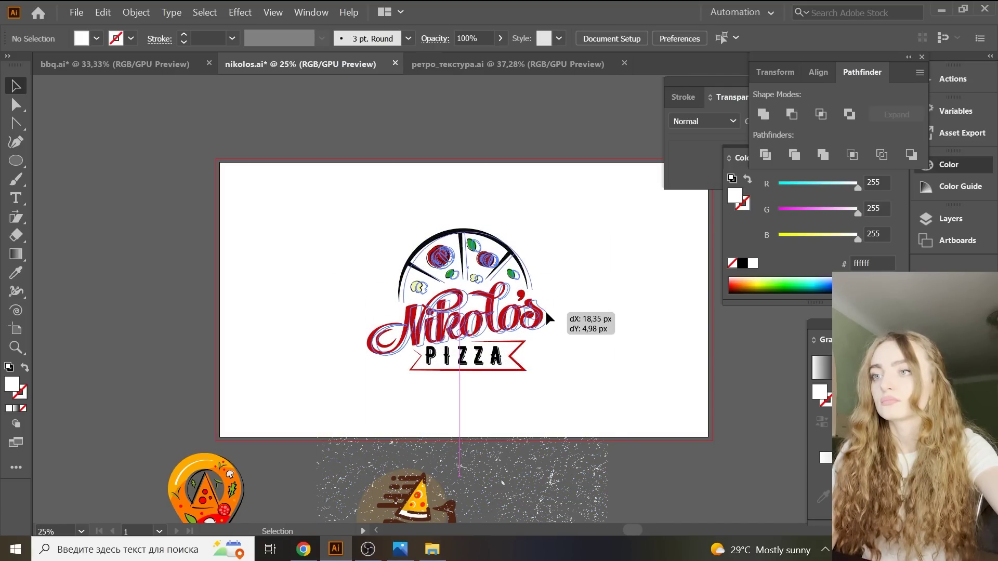
{"action": "right_click", "coordinate": [575, 310]}
{"action": "left_click", "coordinate": [632, 403]}
{"action": "double_click", "coordinate": [551, 319]}
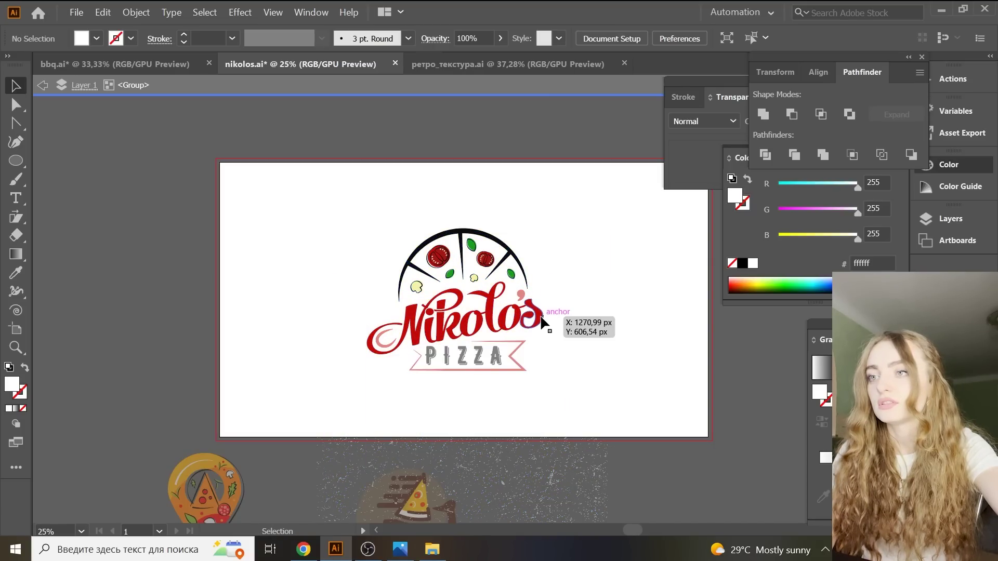
{"action": "left_click", "coordinate": [550, 94]}
{"action": "left_click", "coordinate": [538, 314]}
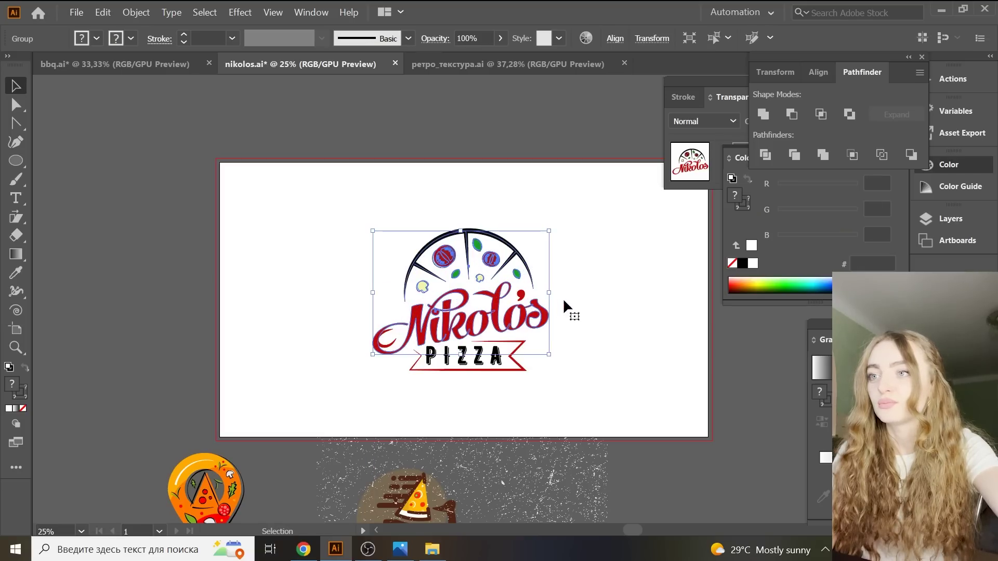
{"action": "right_click", "coordinate": [572, 286]}
{"action": "left_click", "coordinate": [611, 380]}
{"action": "left_click", "coordinate": [546, 330]}
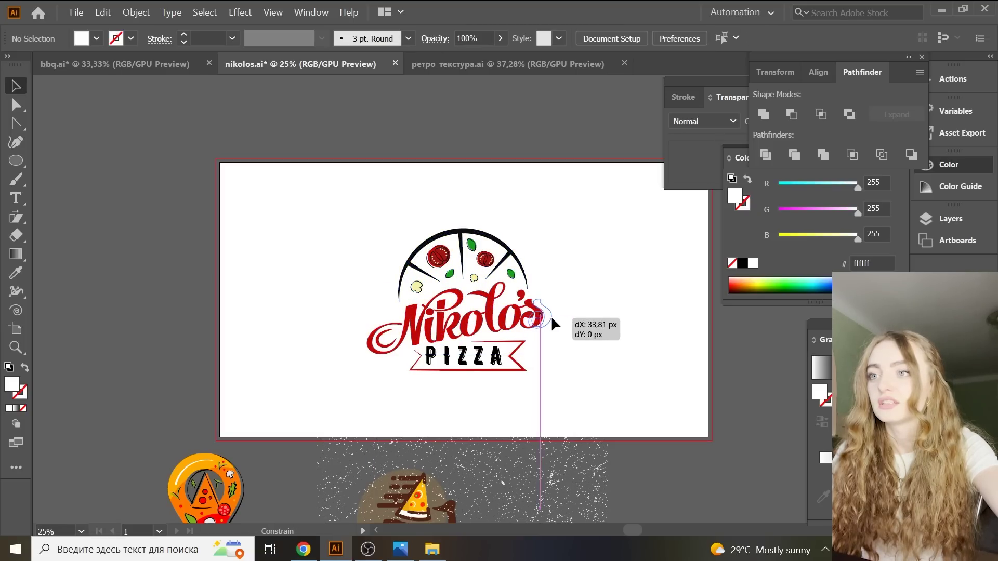
- Nudge the s closer to the o to tighten Nikolo's
{"action": "left_click_drag", "start_coordinate": [548, 322], "coordinate": [541, 314]}
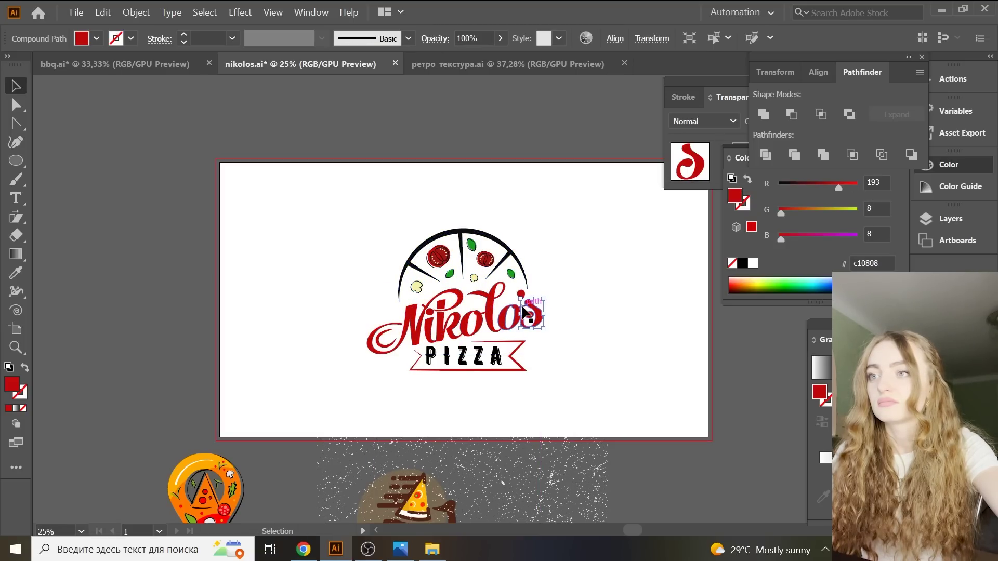
{"action": "left_click", "coordinate": [579, 322]}
{"action": "left_click", "coordinate": [76, 12]}
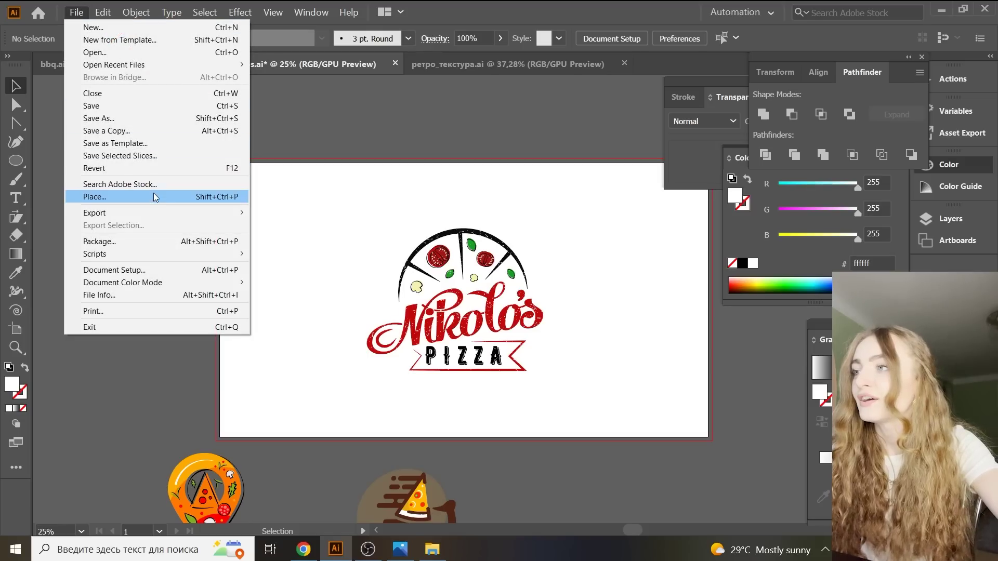
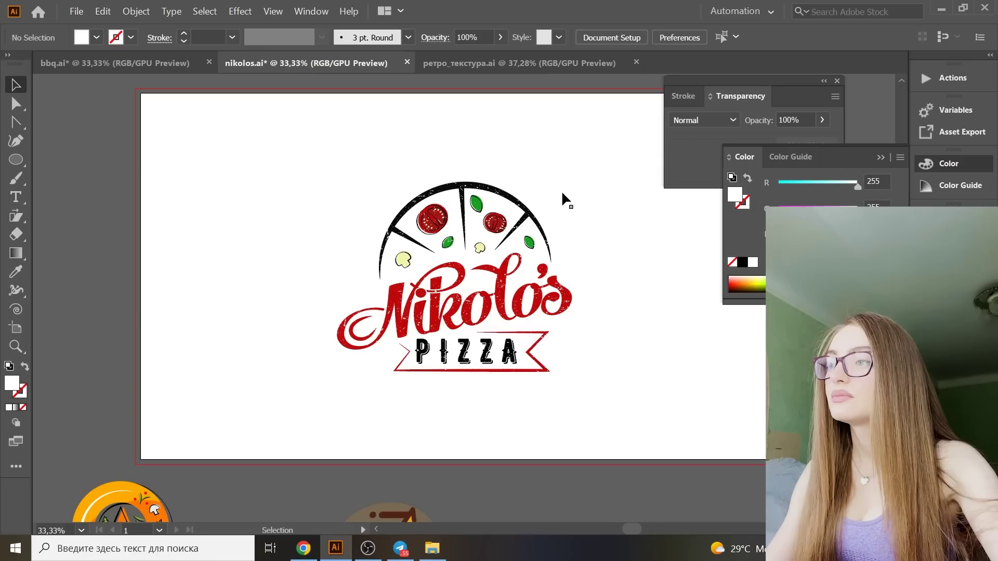
- Move the speckled texture off the artboard and outline the pizza arc and ribbon strokes
{"action": "left_click_drag", "start_coordinate": [565, 200], "coordinate": [604, 302]}
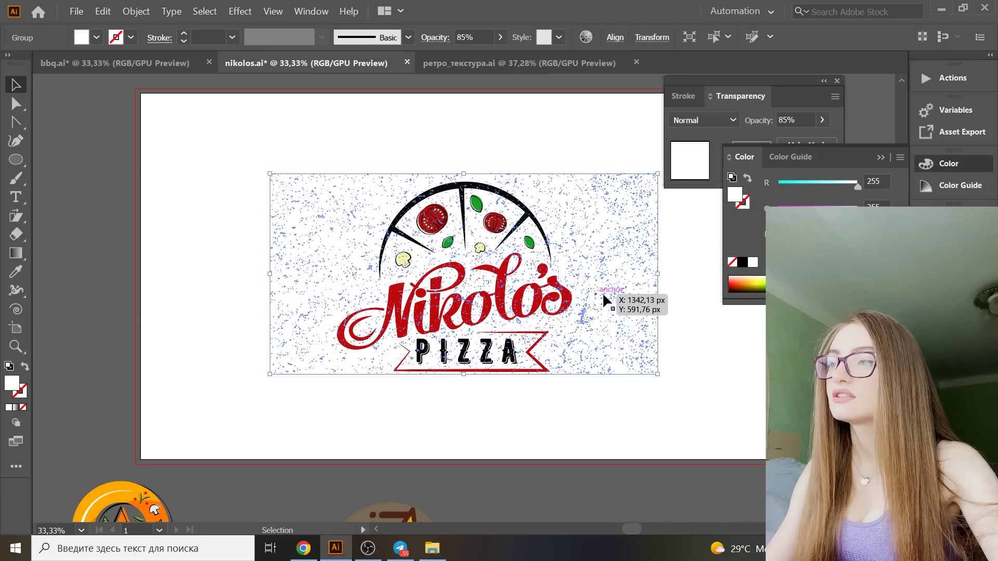
{"action": "left_click_drag", "start_coordinate": [486, 294], "coordinate": [250, 291]}
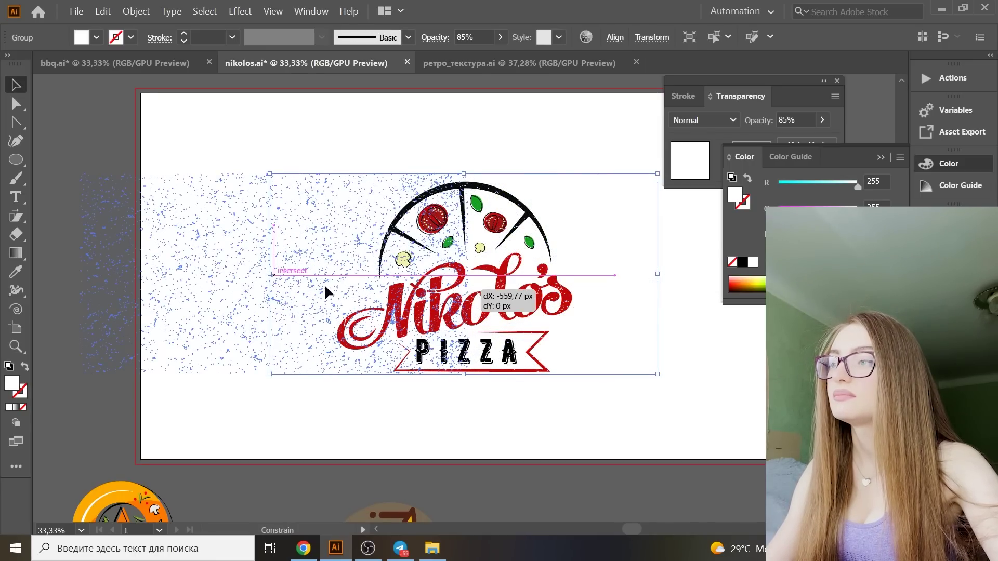
{"action": "left_click", "coordinate": [544, 367]}
{"action": "left_click", "coordinate": [537, 225], "text": "shift"}
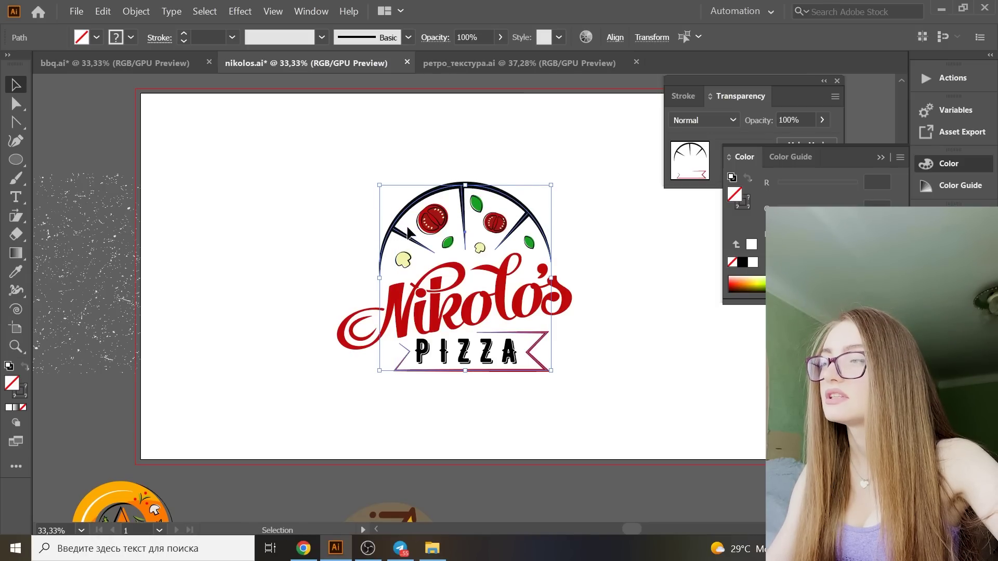
{"action": "left_click", "coordinate": [136, 11]}
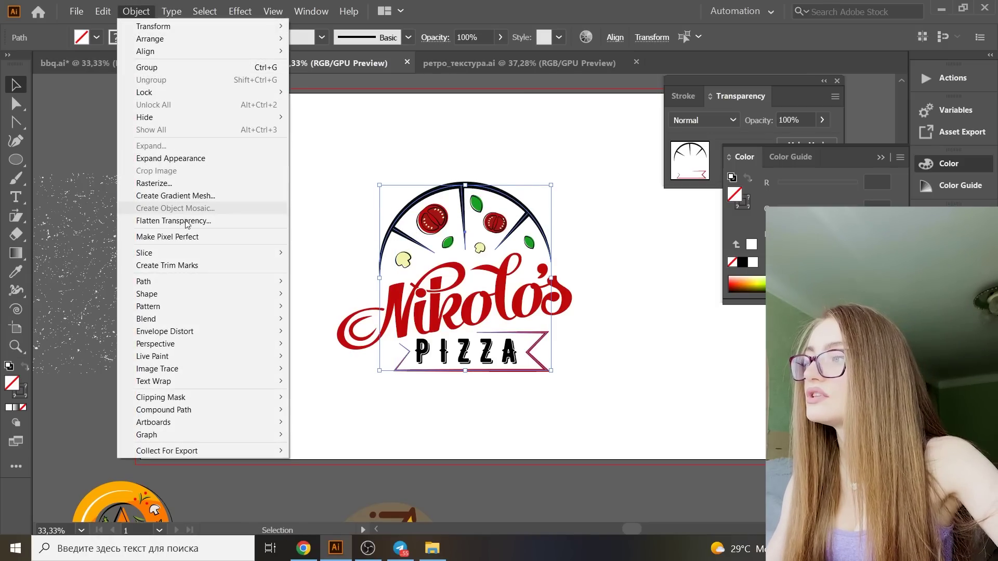
{"action": "mouse_move", "coordinate": [143, 282]}
{"action": "left_click", "coordinate": [416, 311]}
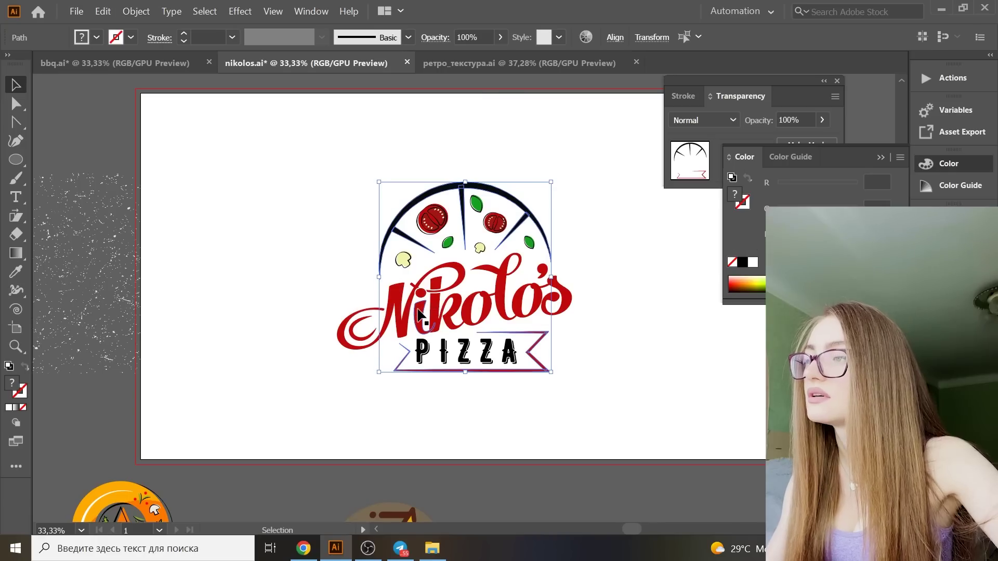
- Convert the PIZZA lettering into outlines
{"action": "left_click_drag", "start_coordinate": [364, 183], "coordinate": [619, 377]}
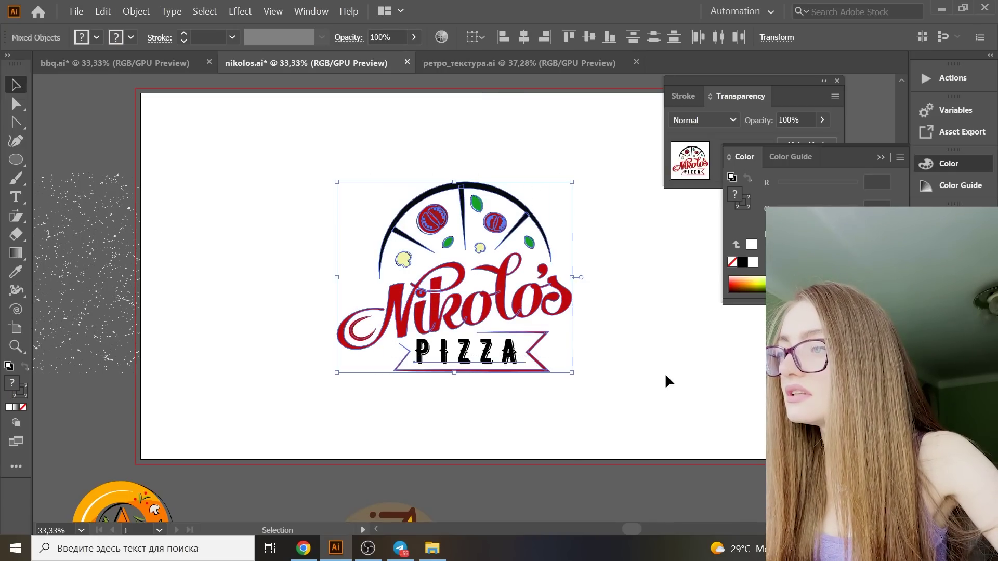
{"action": "left_click", "coordinate": [670, 381]}
{"action": "left_click", "coordinate": [496, 358]}
{"action": "right_click", "coordinate": [497, 358]}
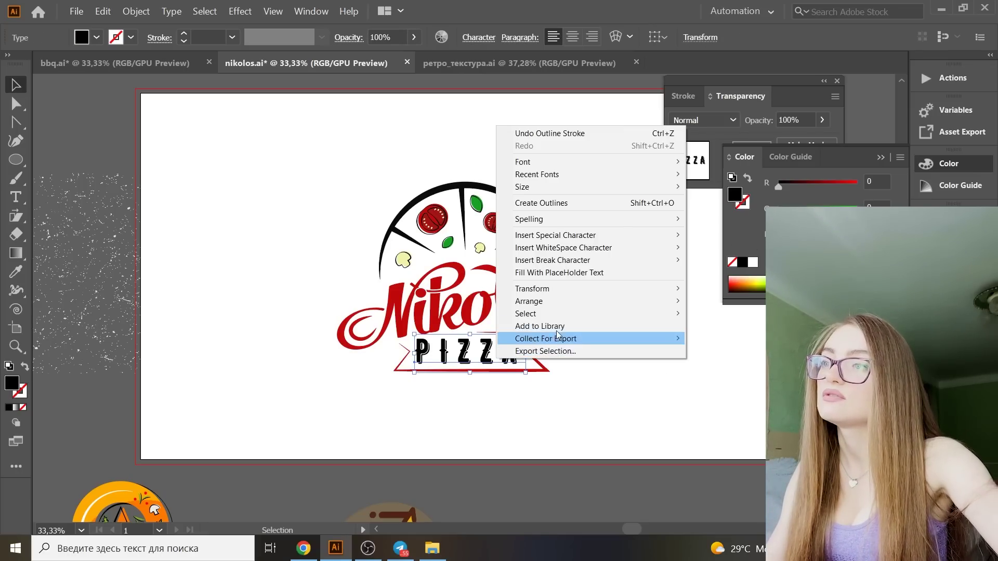
{"action": "left_click", "coordinate": [593, 203]}
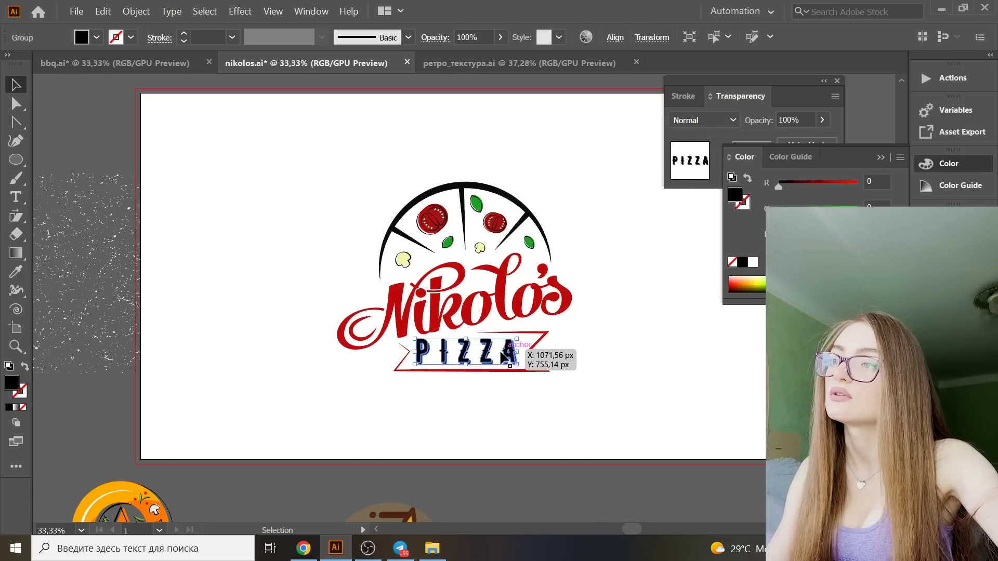
- Outline the strokes of the red ribbon, tomato and topping shapes
{"action": "left_click", "coordinate": [540, 286]}
{"action": "left_click", "coordinate": [609, 297]}
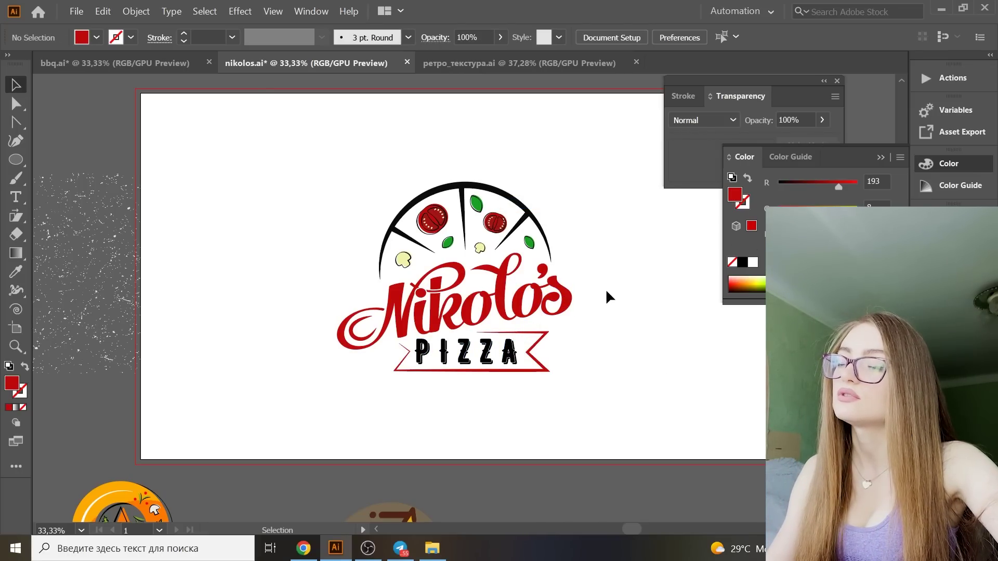
{"action": "left_click", "coordinate": [545, 368]}
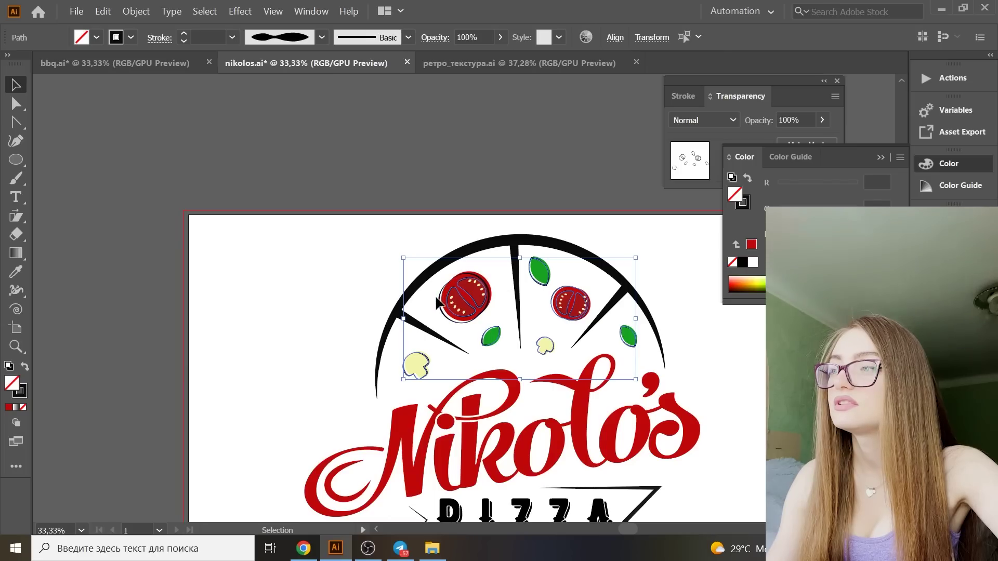
{"action": "left_click_drag", "start_coordinate": [437, 302], "coordinate": [440, 312]}
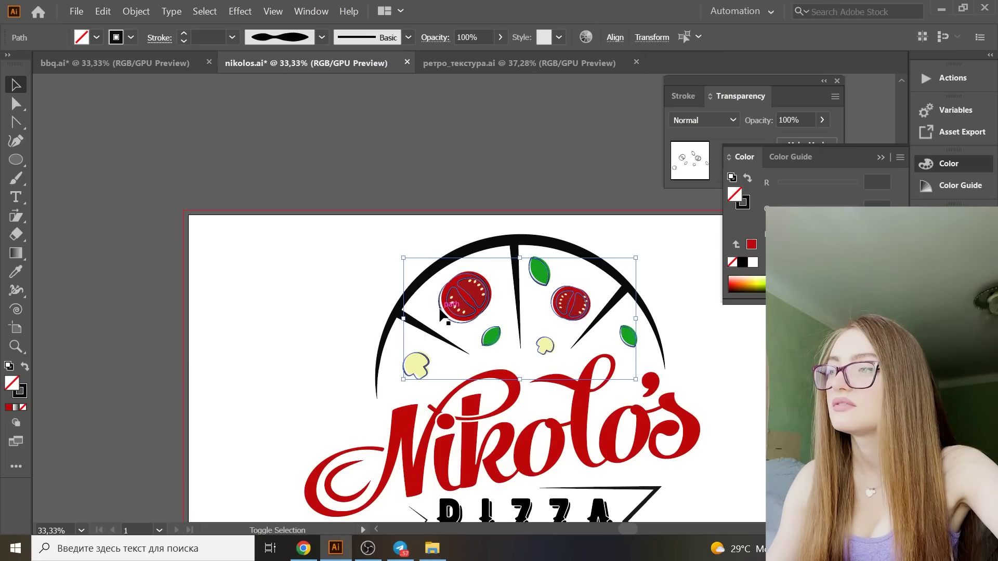
{"action": "left_click", "coordinate": [135, 11]}
{"action": "mouse_move", "coordinate": [144, 282]}
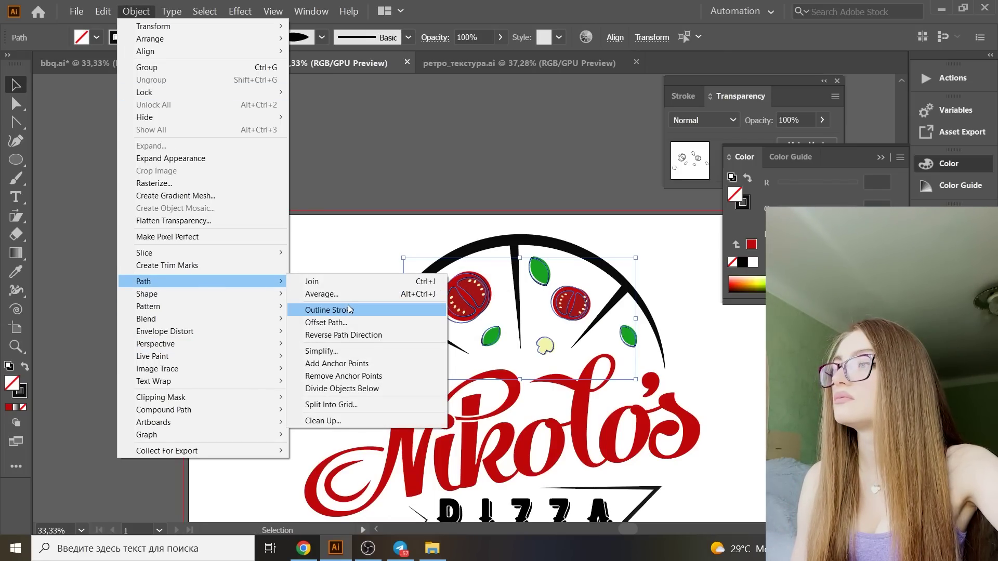
{"action": "left_click", "coordinate": [348, 309]}
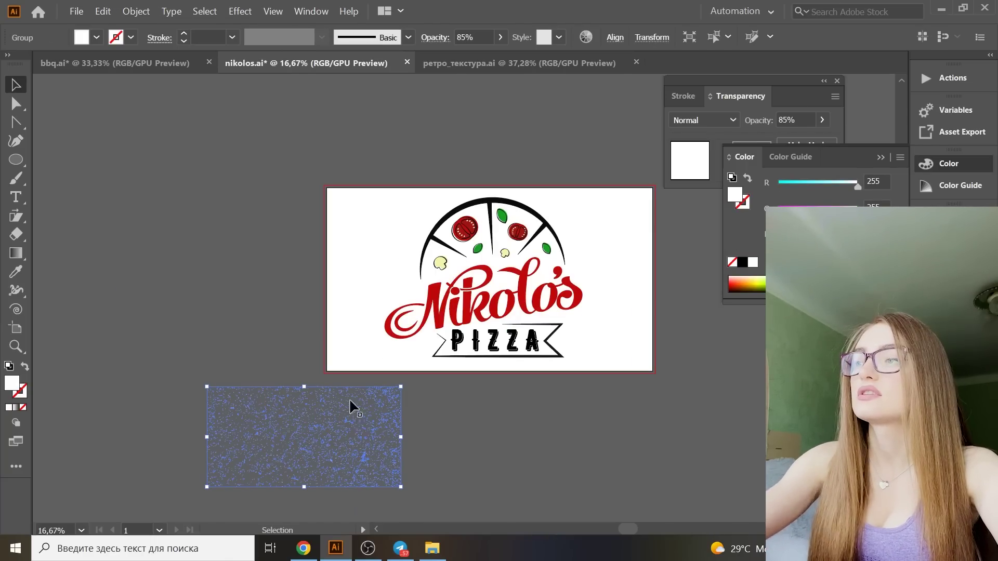
- Delete the leftover texture and export the logo as a PNG-24 image via Save for Web
{"action": "key", "text": "Delete"}
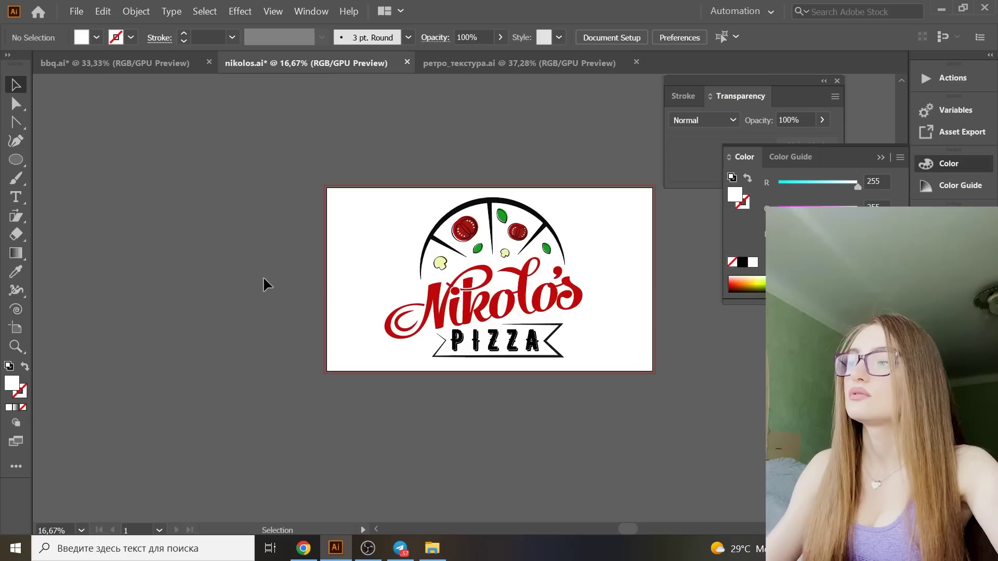
{"action": "scroll", "coordinate": [273, 282], "scroll_direction": "up", "scroll_amount": 1}
{"action": "left_click", "coordinate": [79, 10]}
{"action": "mouse_move", "coordinate": [95, 211]}
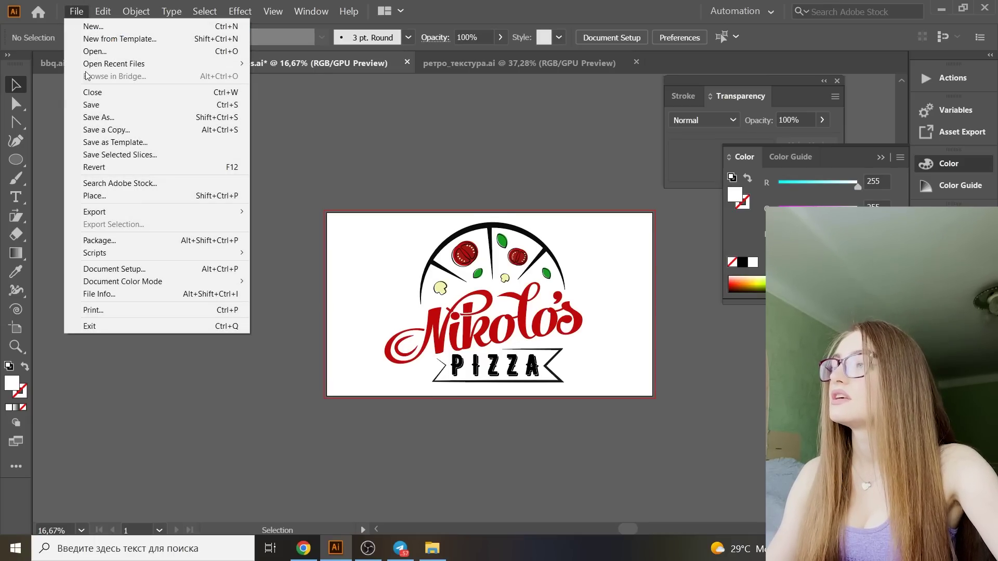
{"action": "left_click", "coordinate": [324, 238]}
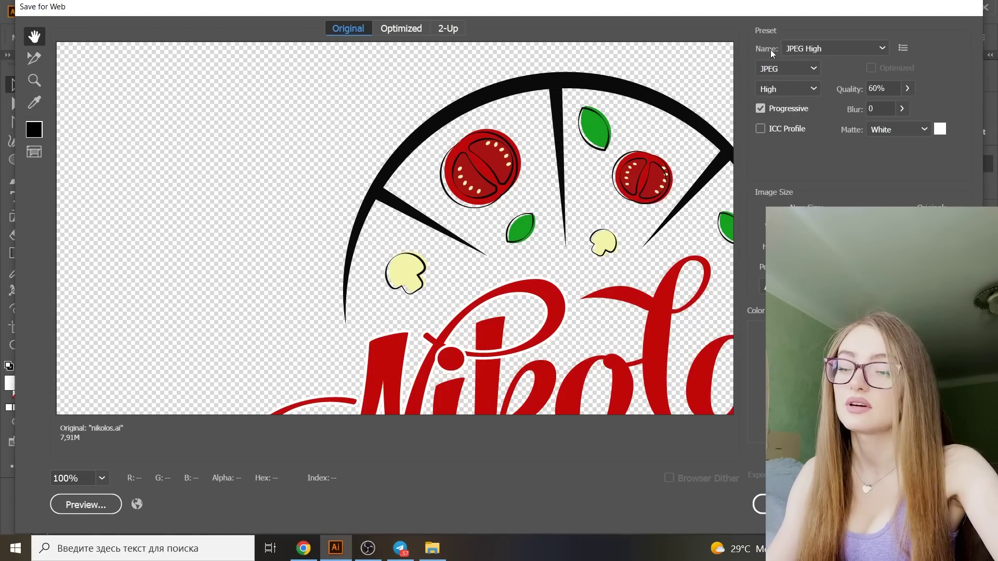
{"action": "key", "text": "Escape"}
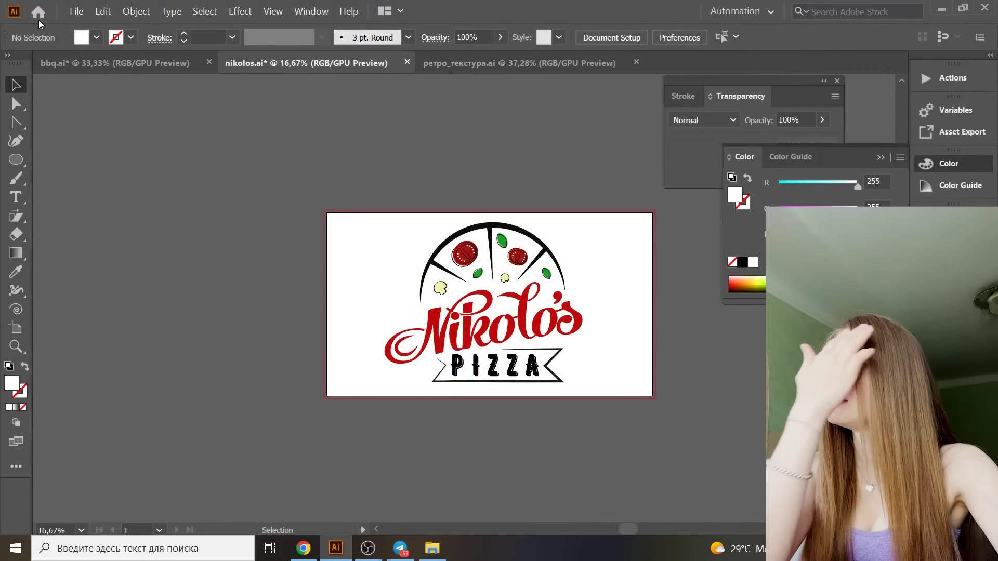
{"action": "left_click", "coordinate": [77, 11]}
{"action": "left_click", "coordinate": [361, 238]}
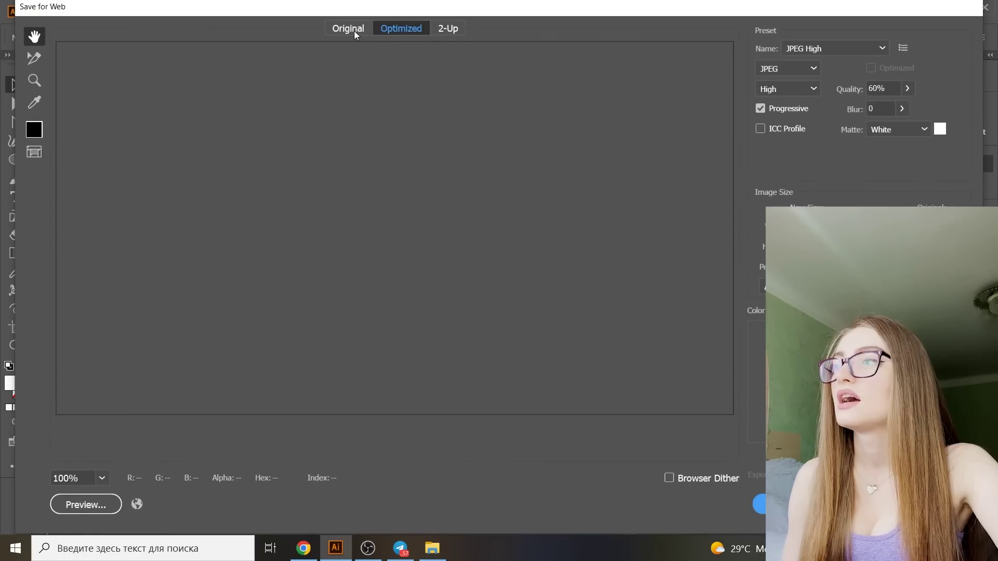
{"action": "left_click", "coordinate": [355, 29]}
{"action": "left_click", "coordinate": [813, 48]}
{"action": "left_click", "coordinate": [811, 183]}
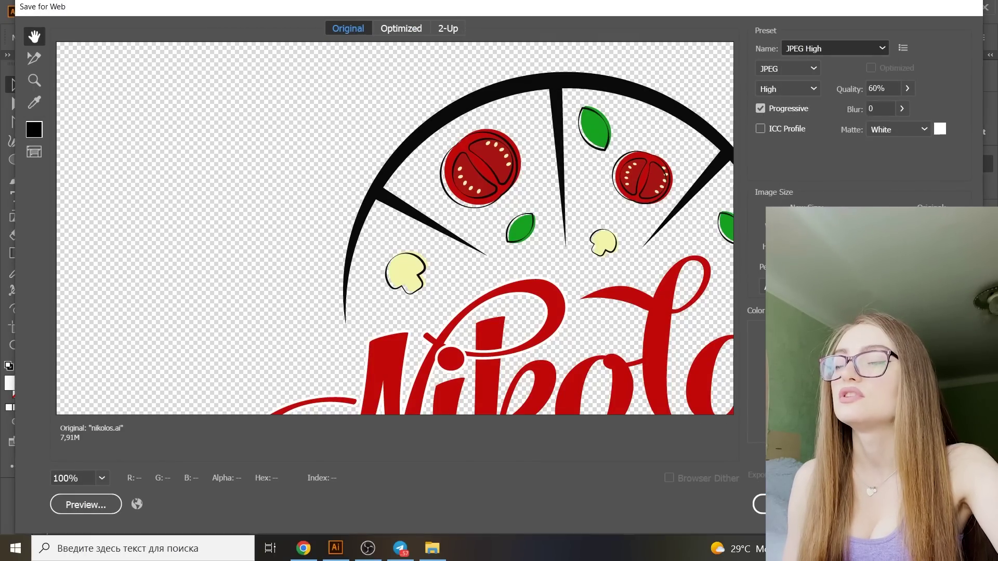
{"action": "left_click", "coordinate": [410, 282]}
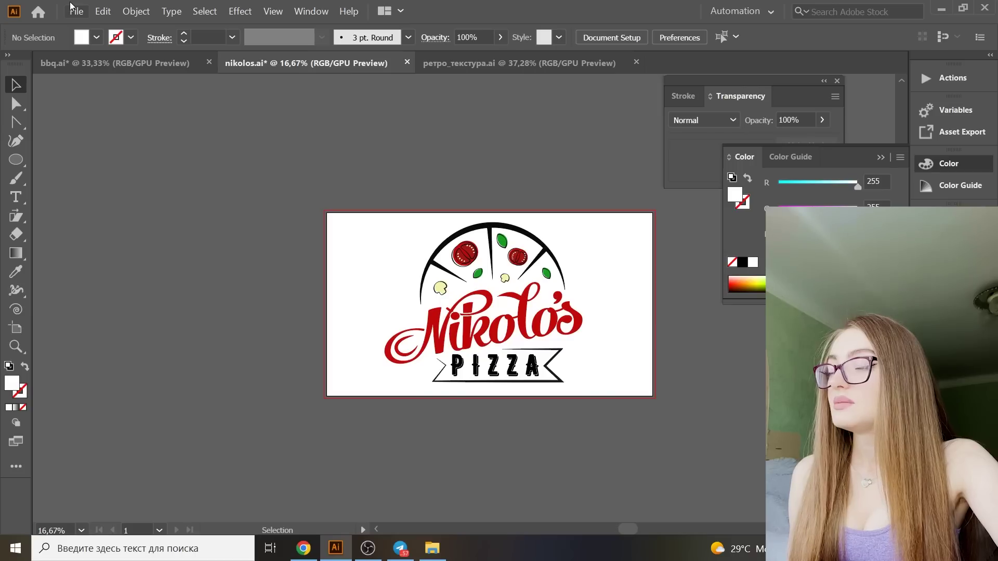
- Save the logo over the existing nikolos.ai in Adobe Illustrator format
{"action": "left_click", "coordinate": [76, 11]}
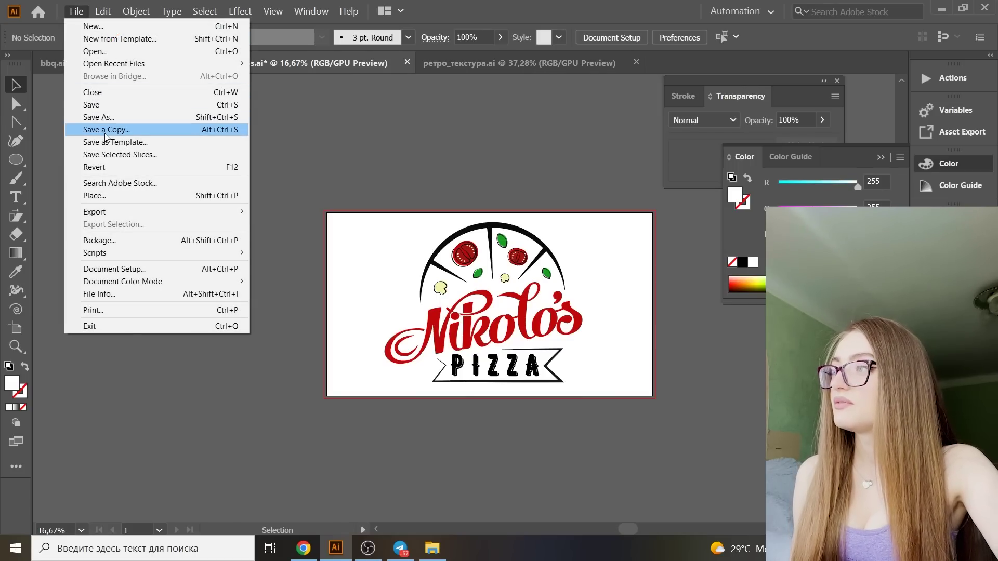
{"action": "left_click", "coordinate": [113, 119]}
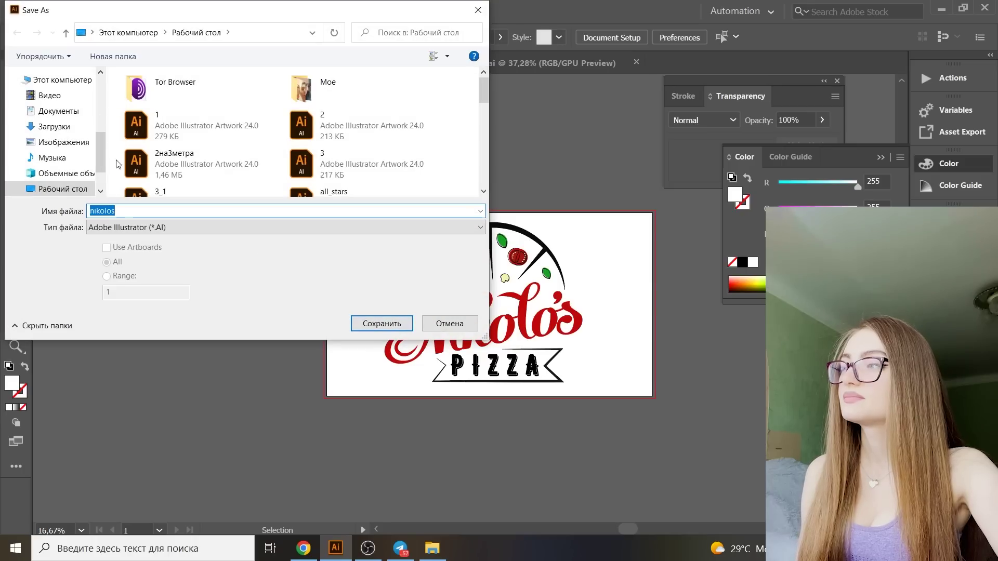
{"action": "left_click", "coordinate": [192, 229]}
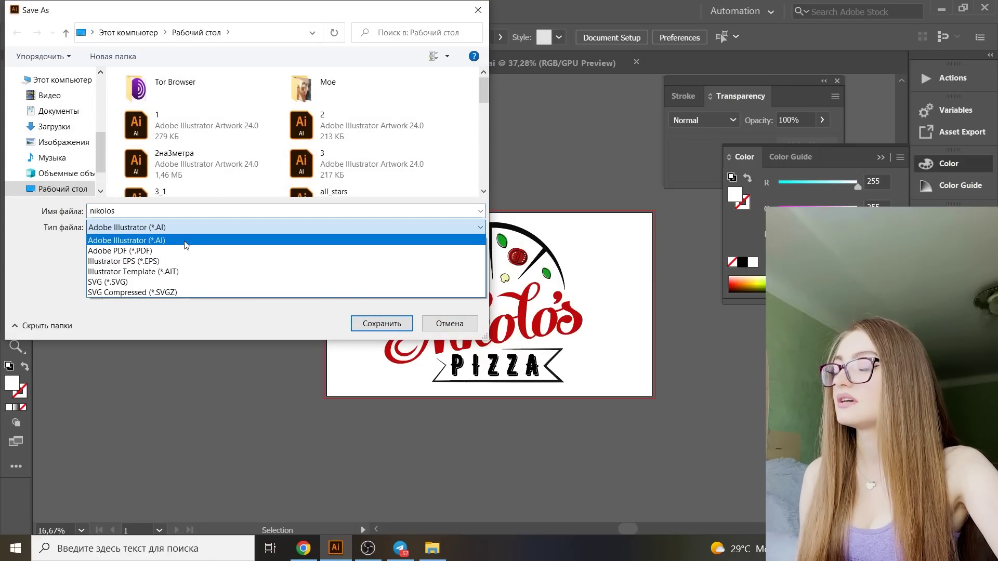
{"action": "left_click", "coordinate": [190, 239]}
{"action": "left_click", "coordinate": [374, 329]}
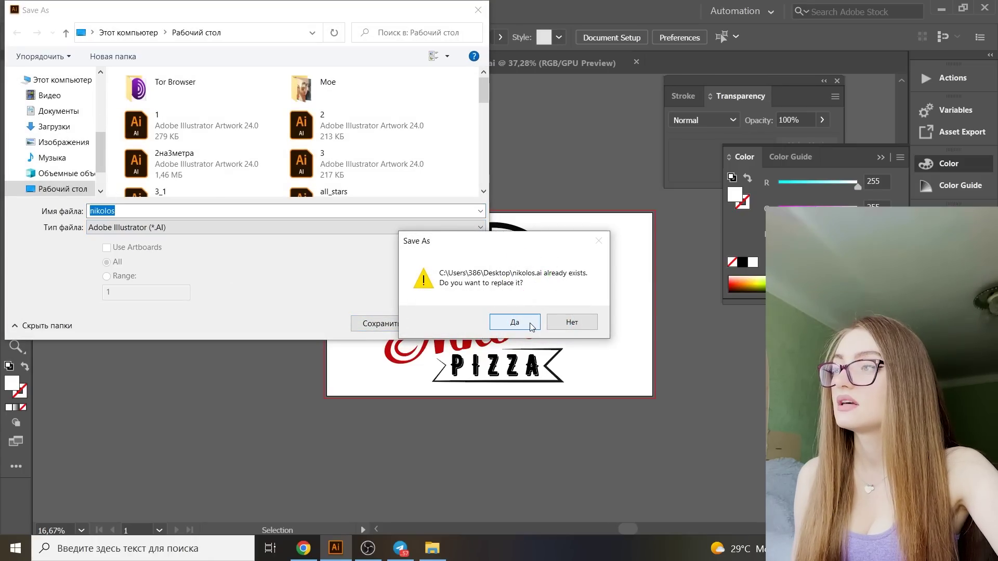
{"action": "left_click", "coordinate": [531, 327]}
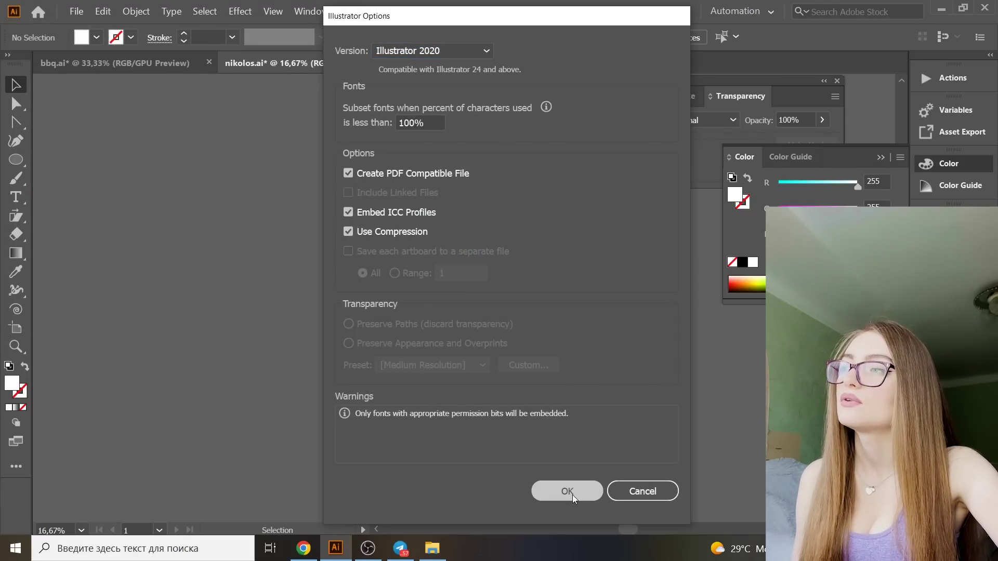
{"action": "left_click", "coordinate": [577, 496]}
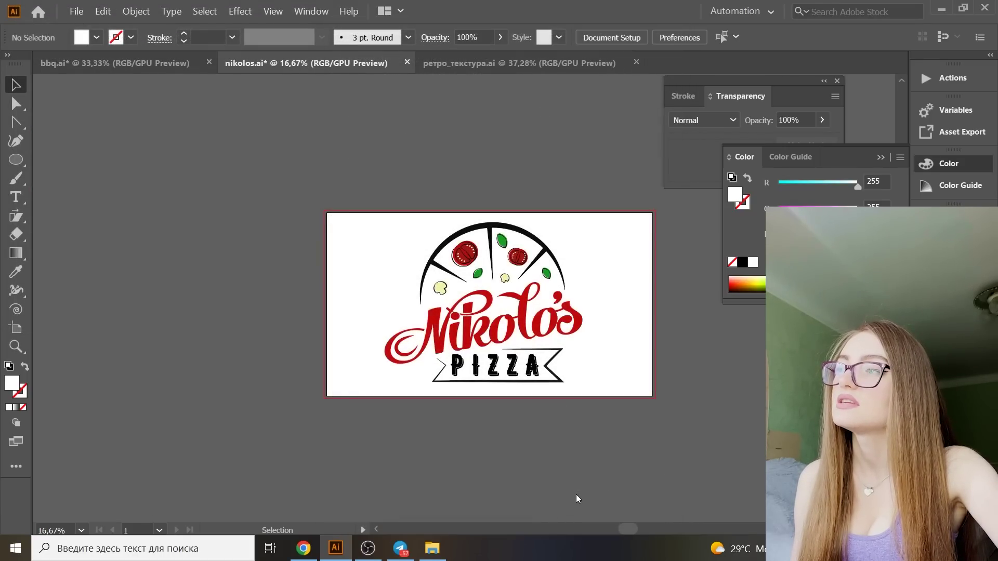
- Save a copy of the logo as nikolos in SVG format
{"action": "left_click", "coordinate": [76, 12]}
{"action": "left_click", "coordinate": [120, 117]}
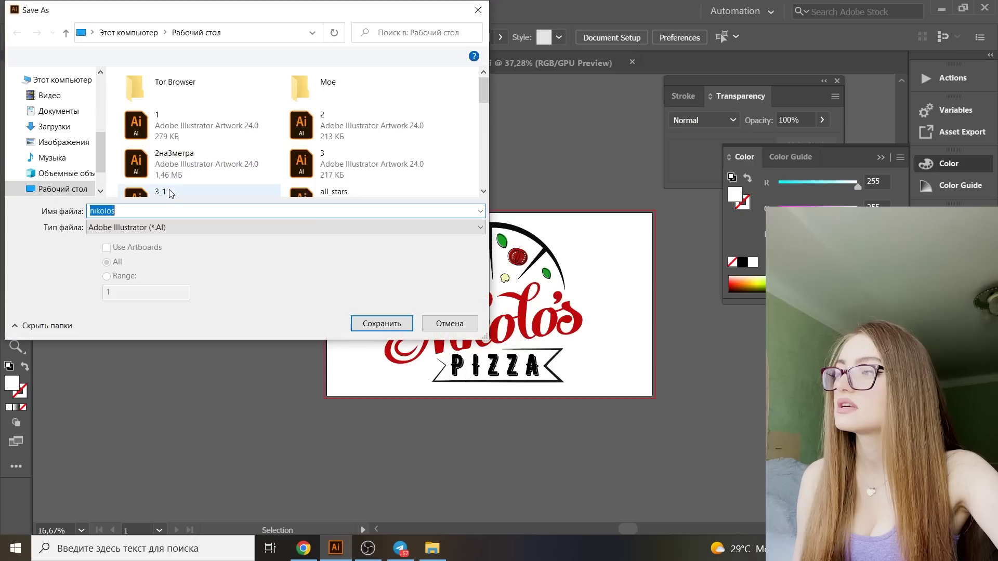
{"action": "left_click", "coordinate": [169, 228]}
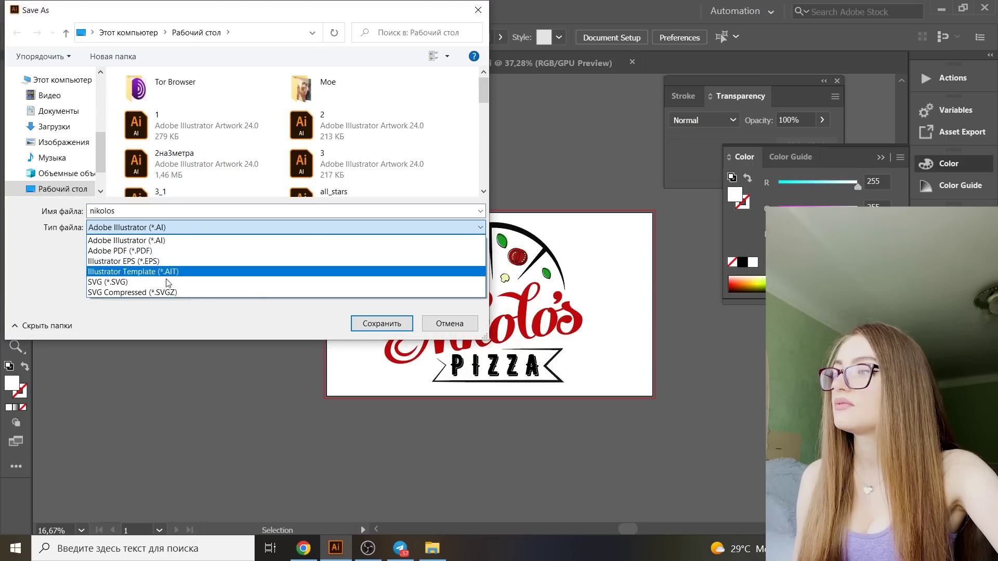
{"action": "left_click", "coordinate": [167, 284]}
{"action": "left_click", "coordinate": [411, 326]}
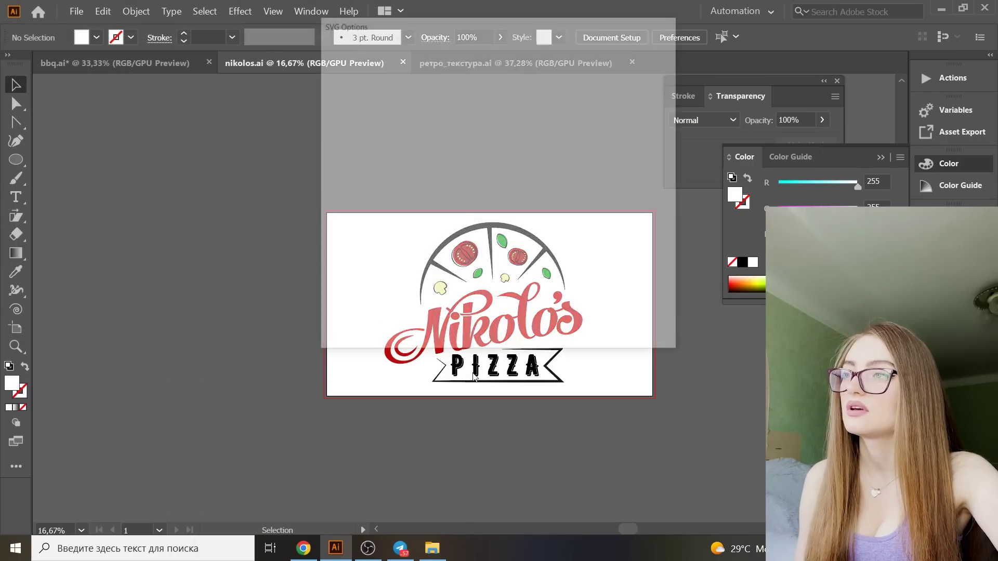
{"action": "left_click", "coordinate": [559, 320]}
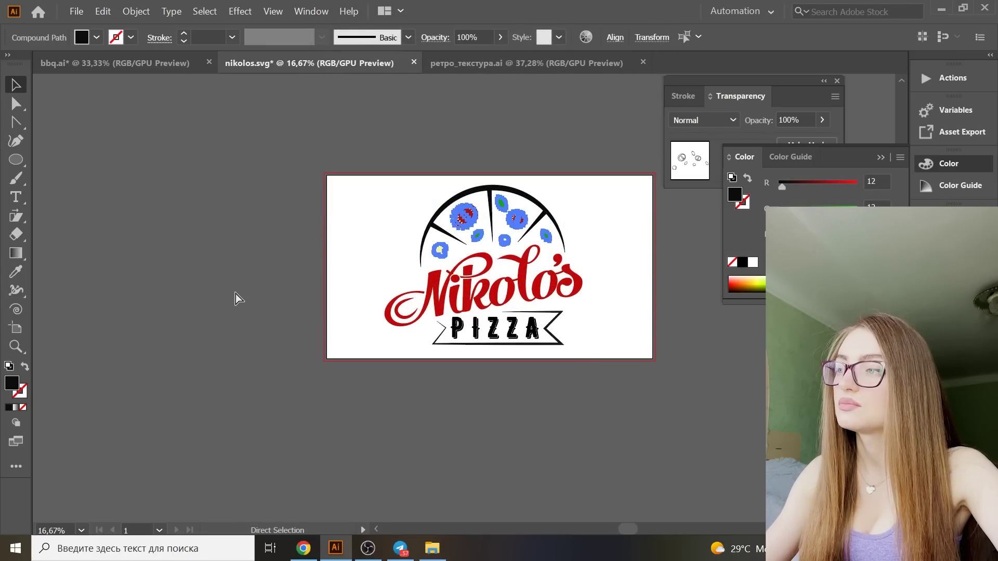
- Copy the Nikolo's lettering and paste a duplicate below the logo
{"action": "left_click", "coordinate": [229, 283]}
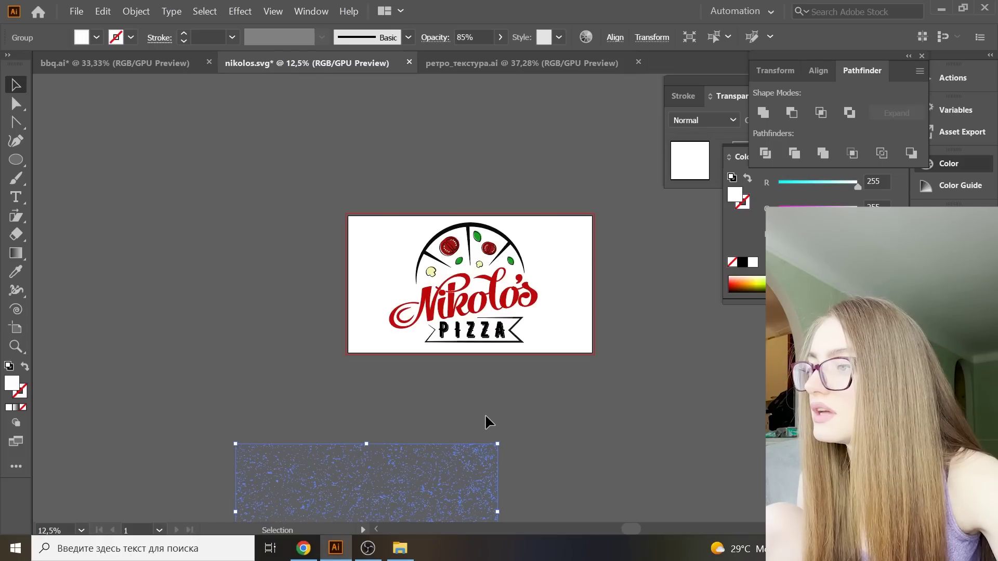
{"action": "left_click", "coordinate": [486, 416]}
{"action": "left_click", "coordinate": [527, 295]}
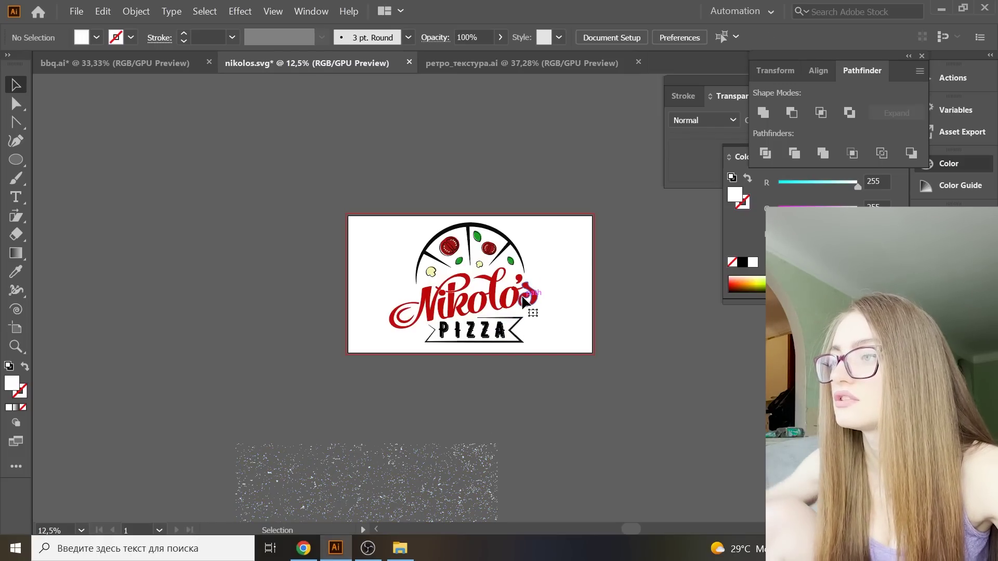
{"action": "left_click", "coordinate": [582, 285]}
{"action": "key", "text": "ctrl+plus"}
{"action": "key", "text": "ctrl+plus"}
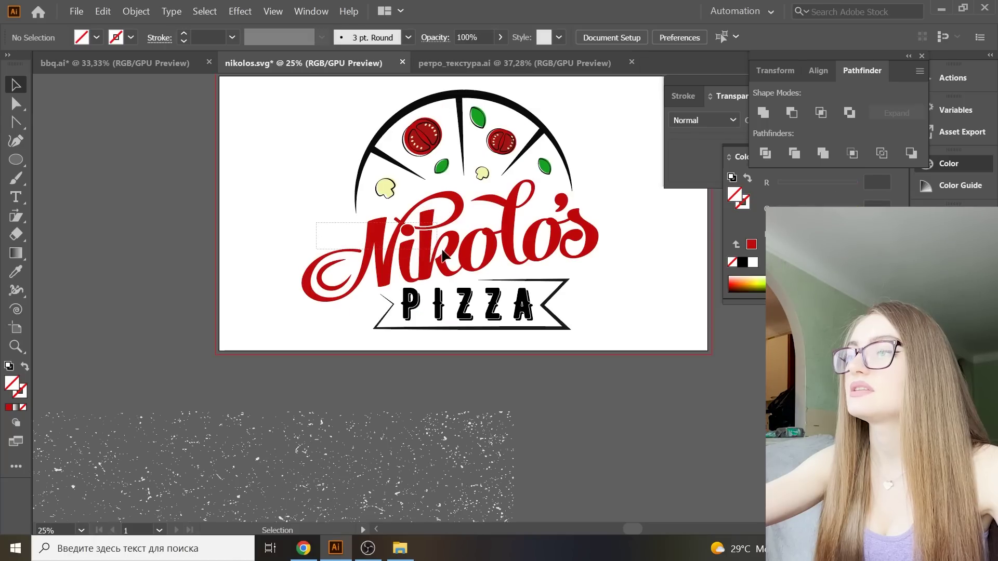
{"action": "left_click_drag", "start_coordinate": [443, 253], "coordinate": [606, 249]}
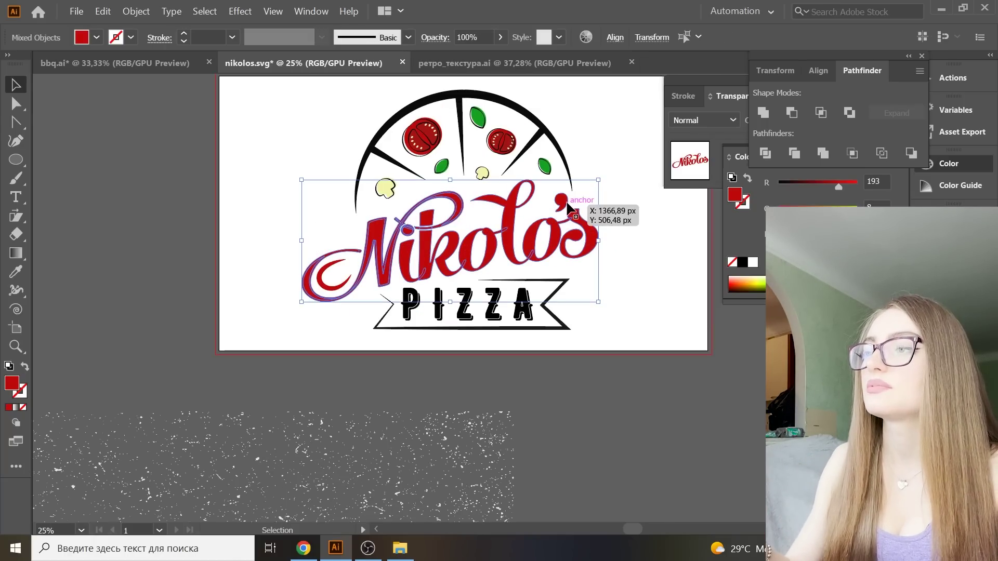
{"action": "scroll", "coordinate": [564, 346], "scroll_direction": "down", "scroll_amount": 2}
{"action": "scroll", "coordinate": [566, 347], "scroll_direction": "down", "scroll_amount": 2}
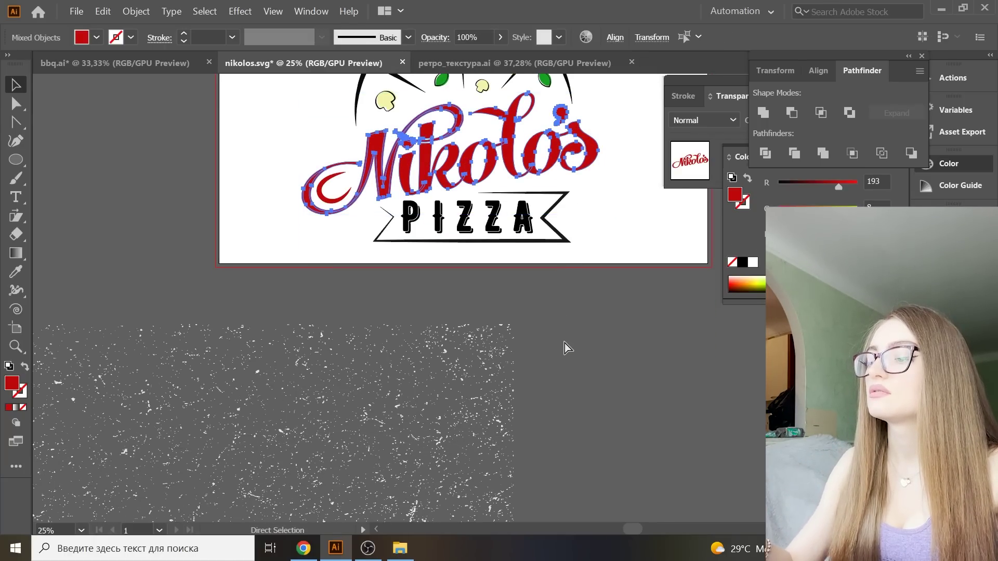
{"action": "key", "text": "ctrl+c"}
{"action": "key", "text": "ctrl+v"}
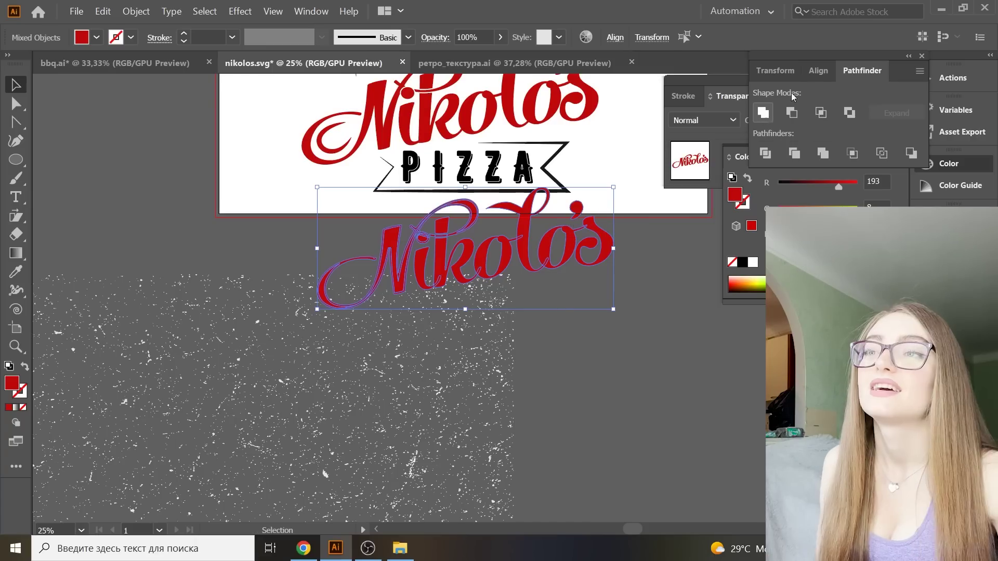
- Unite the copied letters and clip the speckled texture to them with a clipping mask
{"action": "left_click", "coordinate": [763, 120]}
{"action": "scroll", "coordinate": [691, 272], "scroll_direction": "down", "scroll_amount": 2}
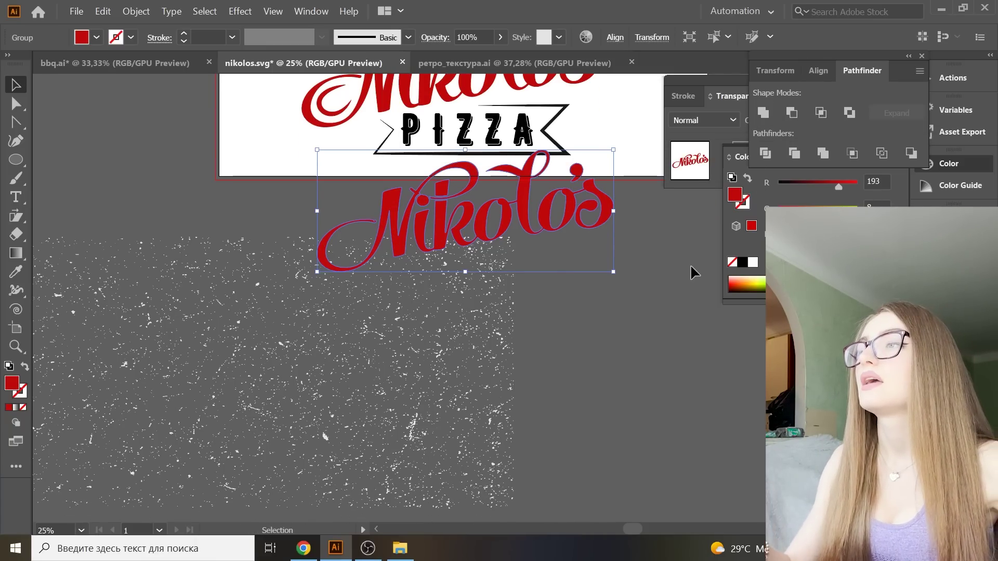
{"action": "left_click_drag", "start_coordinate": [547, 223], "coordinate": [227, 370]}
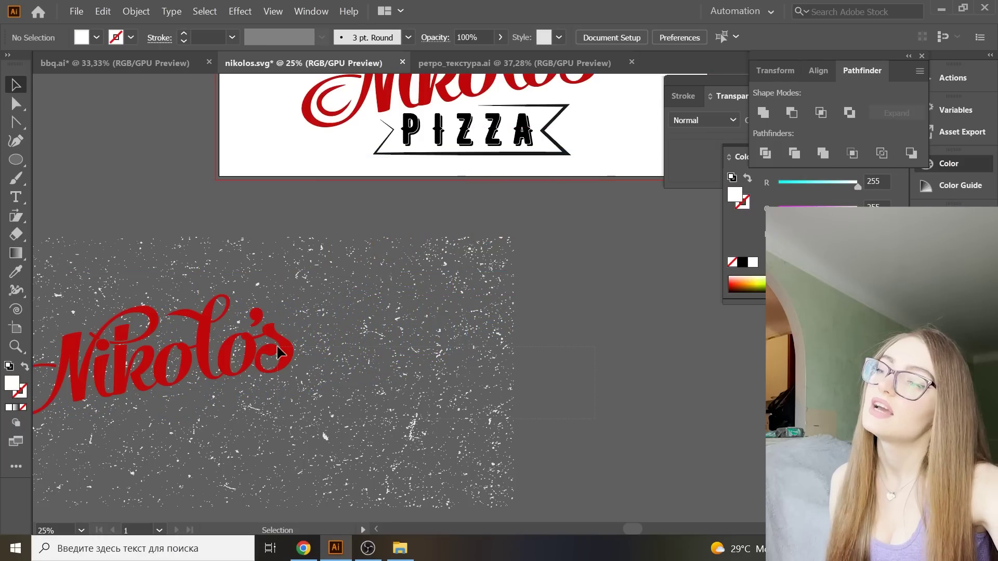
{"action": "left_click", "coordinate": [279, 347], "text": "shift"}
{"action": "right_click", "coordinate": [279, 348]}
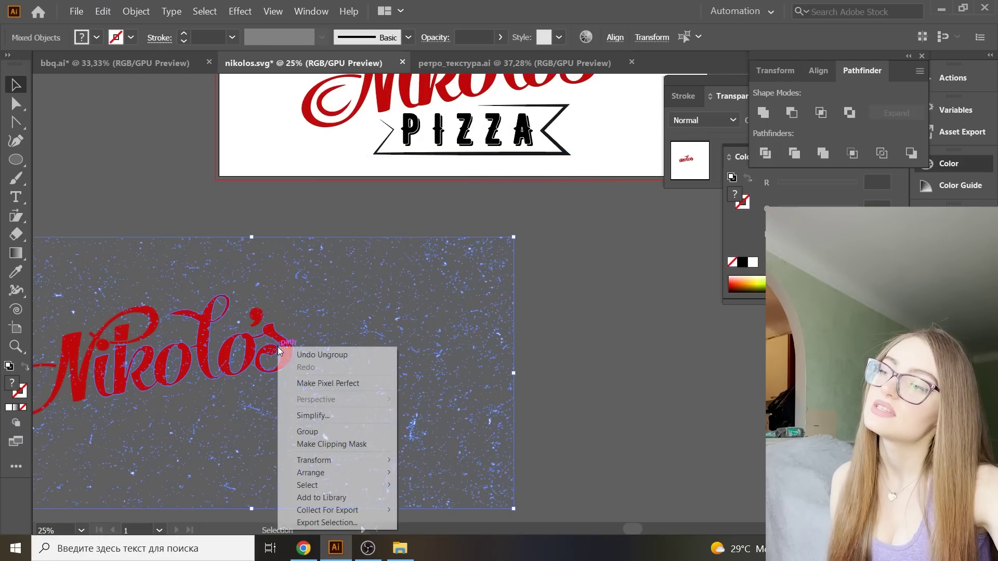
{"action": "left_click", "coordinate": [333, 445]}
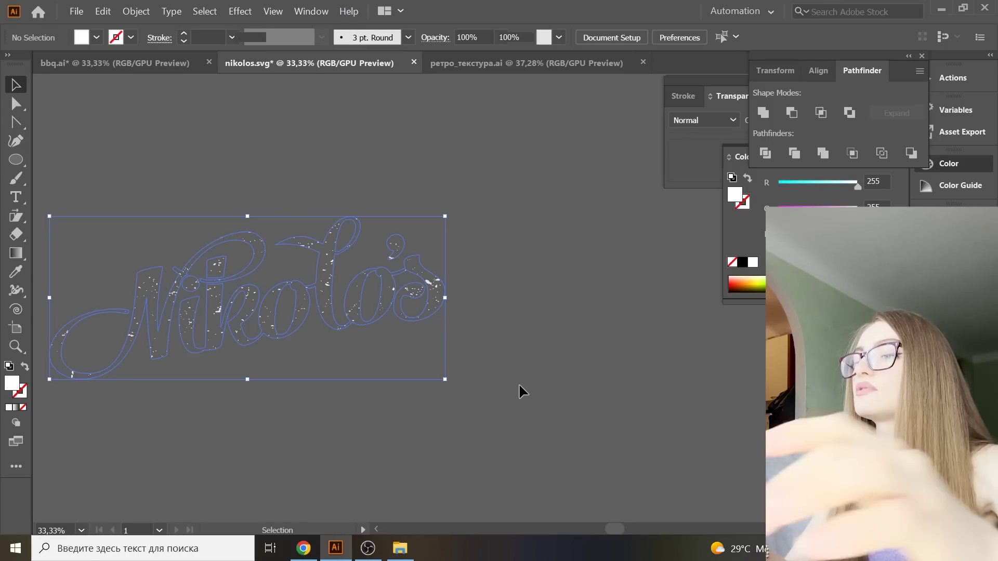
- Place the textured lettering over the logo's red Nikolo's lettering
{"action": "scroll", "coordinate": [520, 391], "scroll_direction": "down", "scroll_amount": 1}
{"action": "scroll", "coordinate": [520, 391], "scroll_direction": "left", "scroll_amount": 5}
{"action": "scroll", "coordinate": [520, 391], "scroll_direction": "up", "scroll_amount": 2}
{"action": "scroll", "coordinate": [518, 392], "scroll_direction": "up", "scroll_amount": 2}
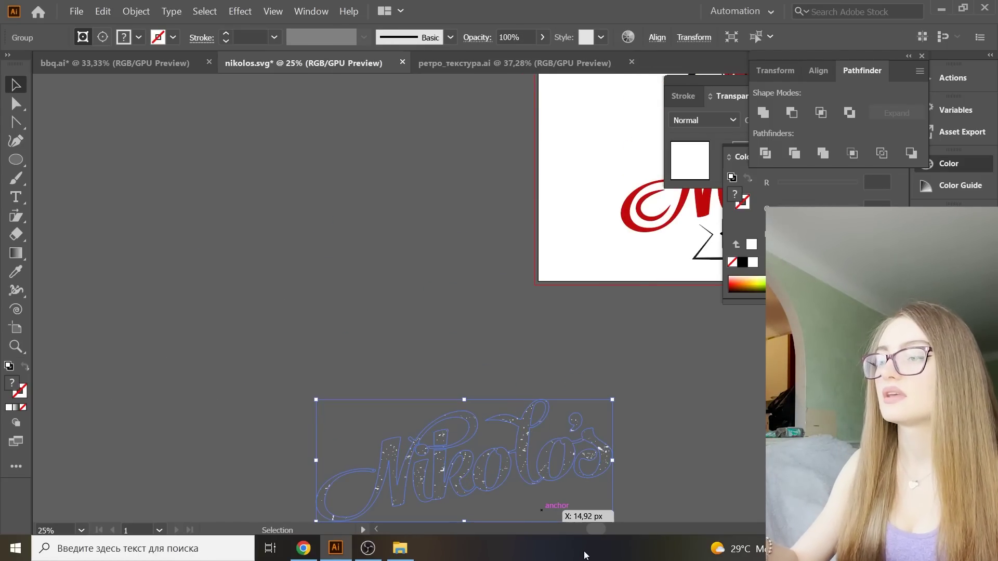
{"action": "left_click_drag", "start_coordinate": [597, 528], "coordinate": [631, 548]}
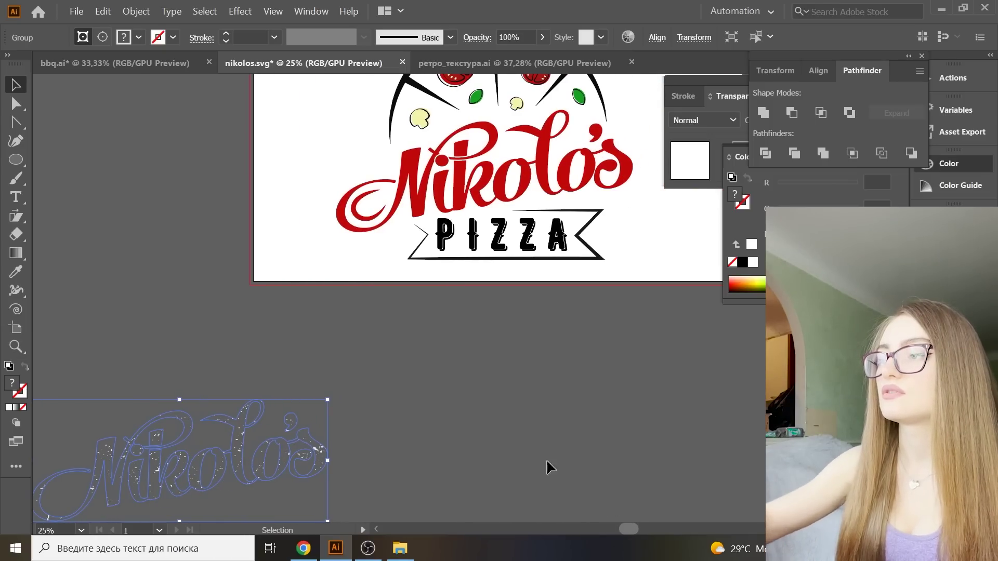
{"action": "scroll", "coordinate": [445, 458], "scroll_direction": "up", "scroll_amount": 1}
{"action": "left_click_drag", "start_coordinate": [321, 486], "coordinate": [623, 195]}
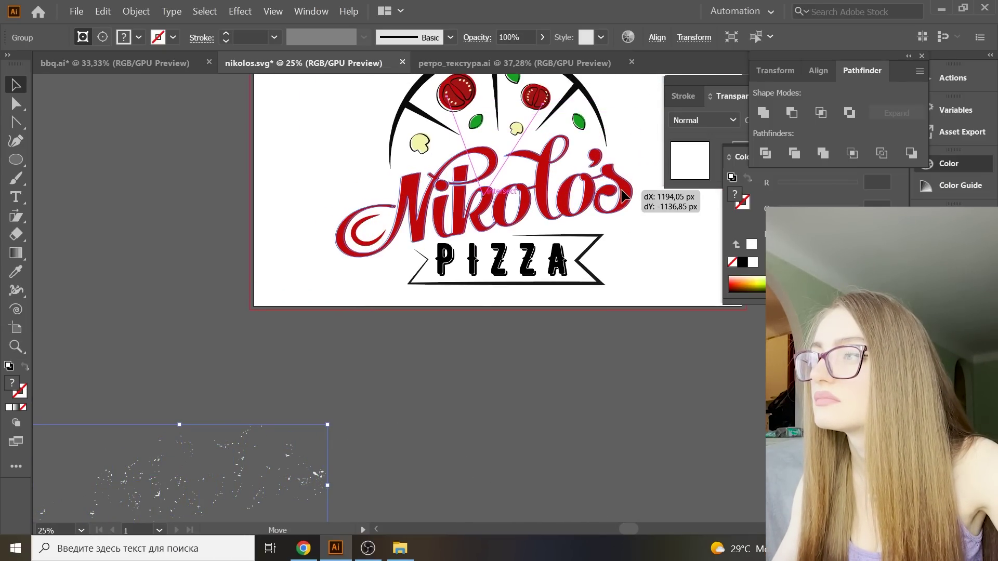
{"action": "left_click", "coordinate": [650, 339]}
{"action": "scroll", "coordinate": [645, 391], "scroll_direction": "up", "scroll_amount": 2}
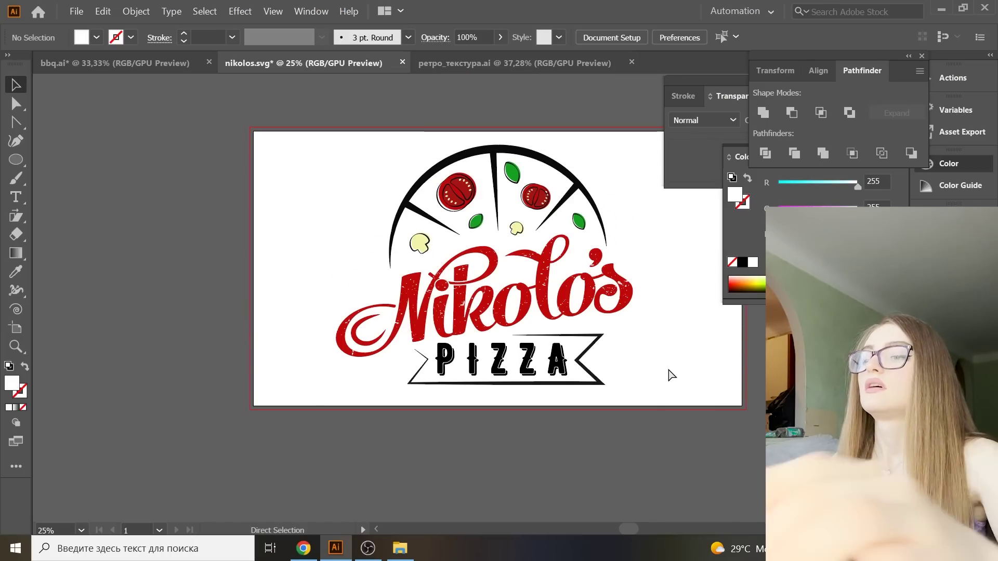
{"action": "scroll", "coordinate": [464, 374], "scroll_direction": "down", "scroll_amount": 1}
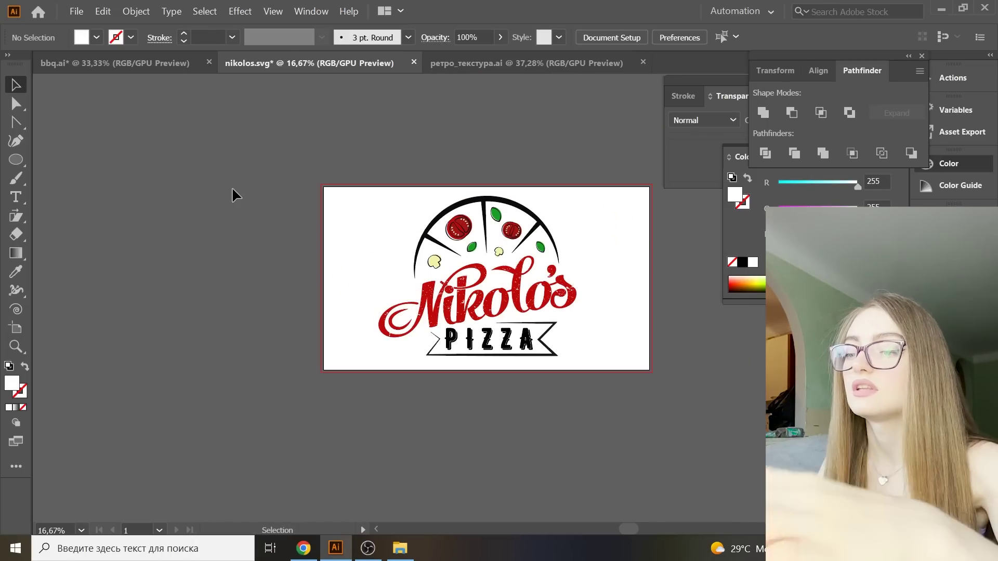
{"action": "key", "text": "ctrl+plus"}
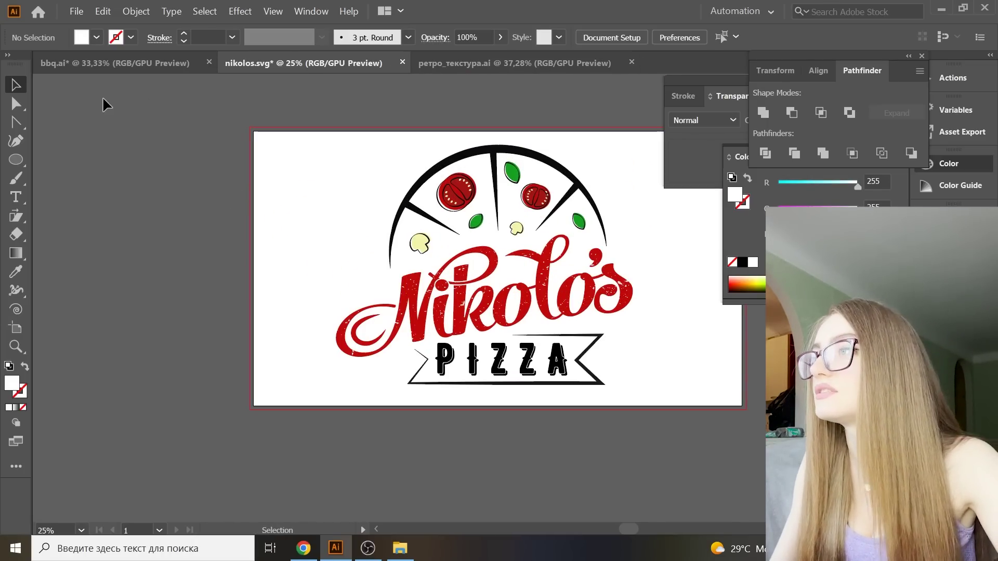
- Save the logo as nikolos_texture in Adobe Illustrator (*.AI) format
{"action": "left_click", "coordinate": [77, 11]}
{"action": "left_click", "coordinate": [105, 117]}
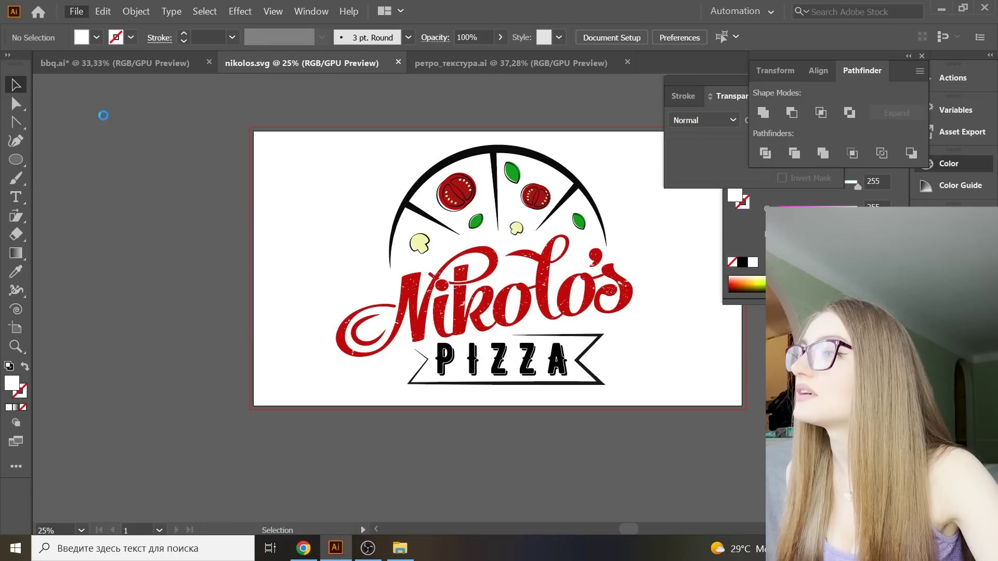
{"action": "left_click", "coordinate": [145, 228]}
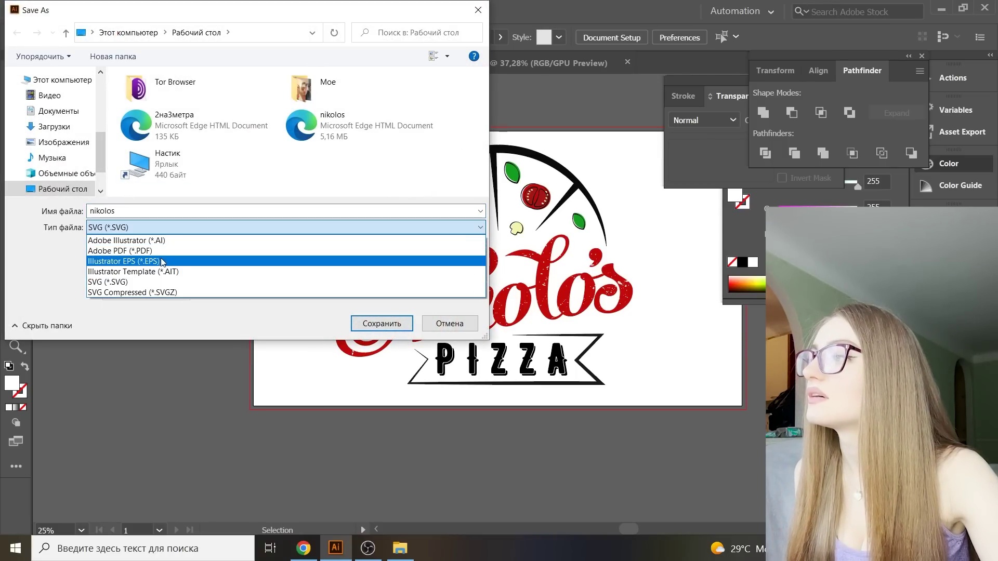
{"action": "left_click", "coordinate": [146, 237]}
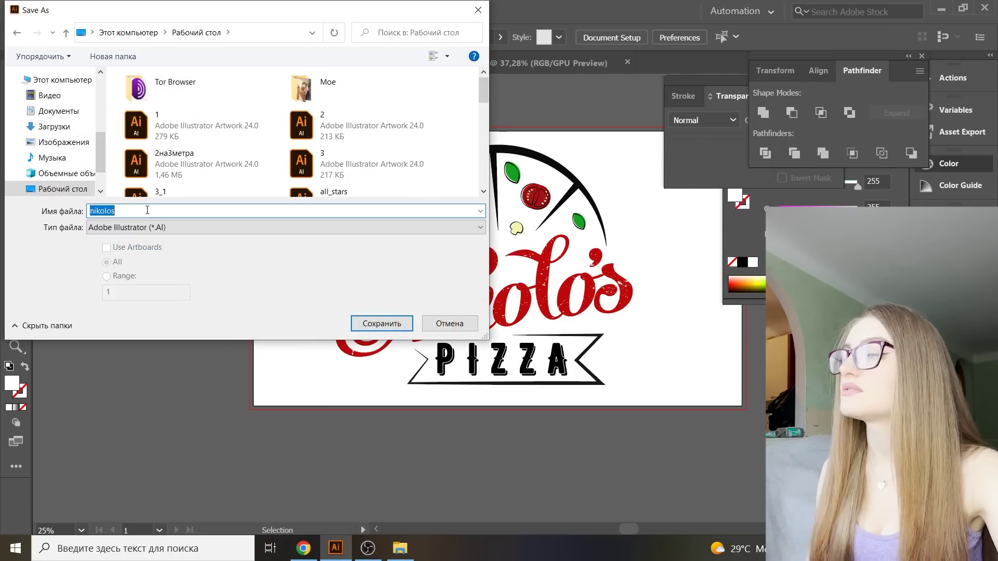
{"action": "left_click", "coordinate": [147, 210]}
{"action": "type", "text": "+"}
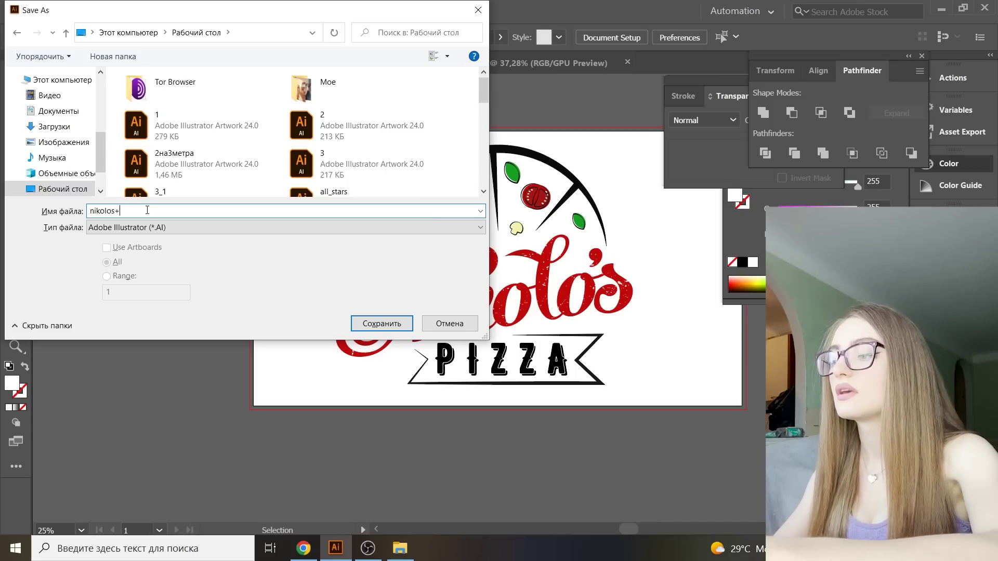
{"action": "type", "text": "text"}
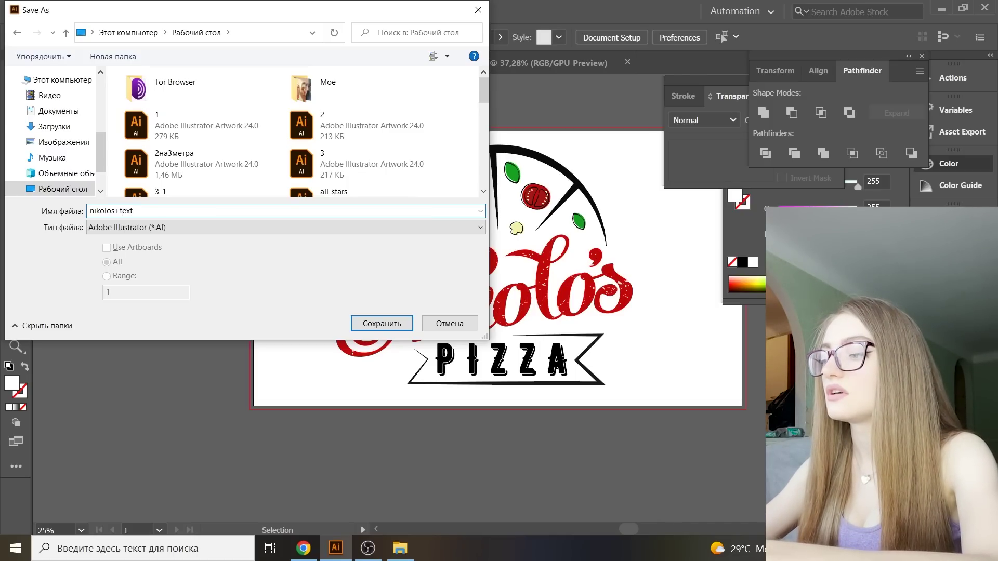
{"action": "type", "text": "ure"}
{"action": "key", "text": "Left"}
{"action": "key", "text": "Left"}
{"action": "key", "text": "Left"}
{"action": "key", "text": "BackSpace"}
{"action": "type", "text": "_"}
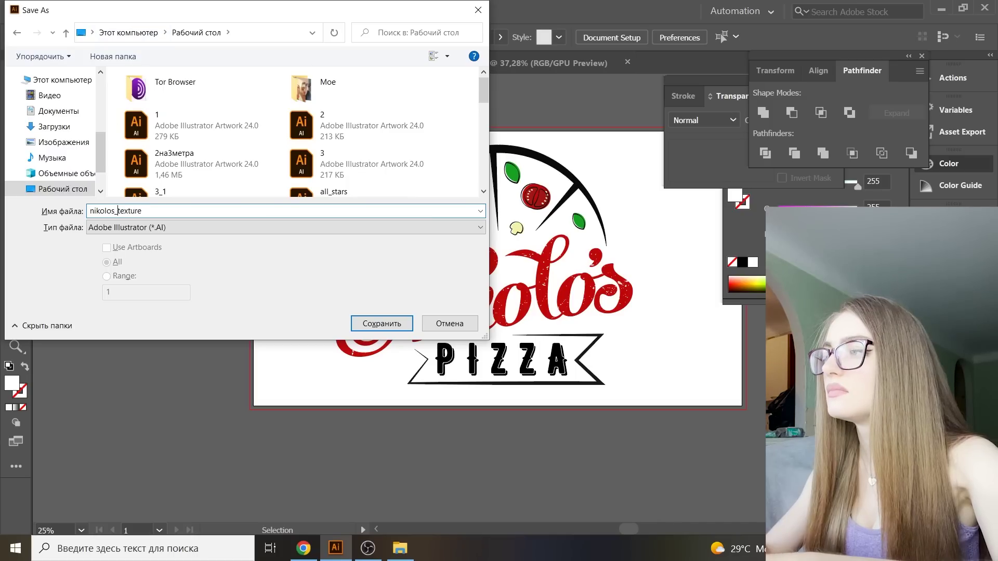
{"action": "key", "text": "Return"}
{"action": "left_click", "coordinate": [575, 490]}
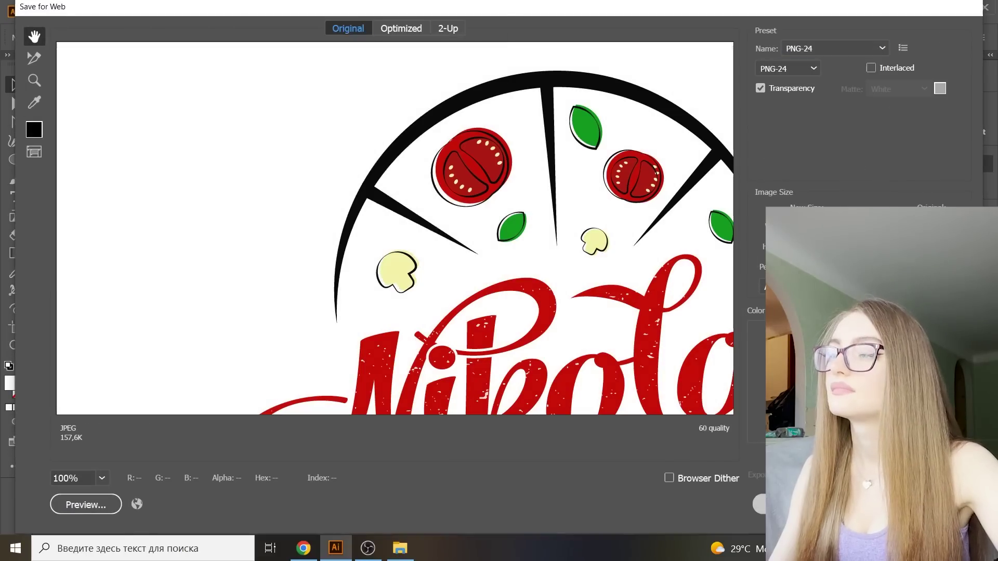
- Save nikolos_texture again as an SVG (*.SVG) file
{"action": "left_click", "coordinate": [76, 11]}
{"action": "left_click", "coordinate": [99, 117]}
{"action": "left_click", "coordinate": [281, 227]}
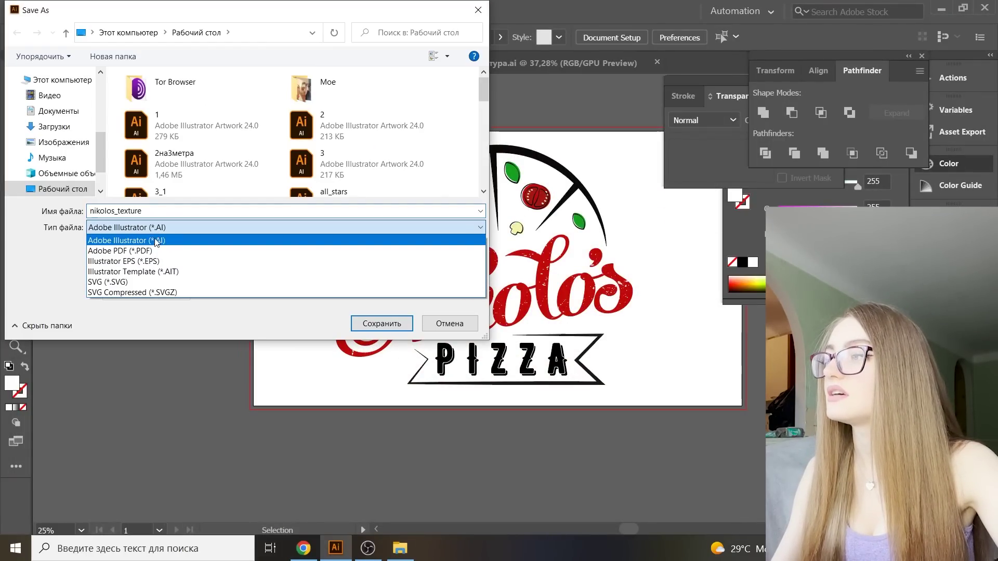
{"action": "left_click", "coordinate": [161, 283]}
{"action": "left_click", "coordinate": [392, 326]}
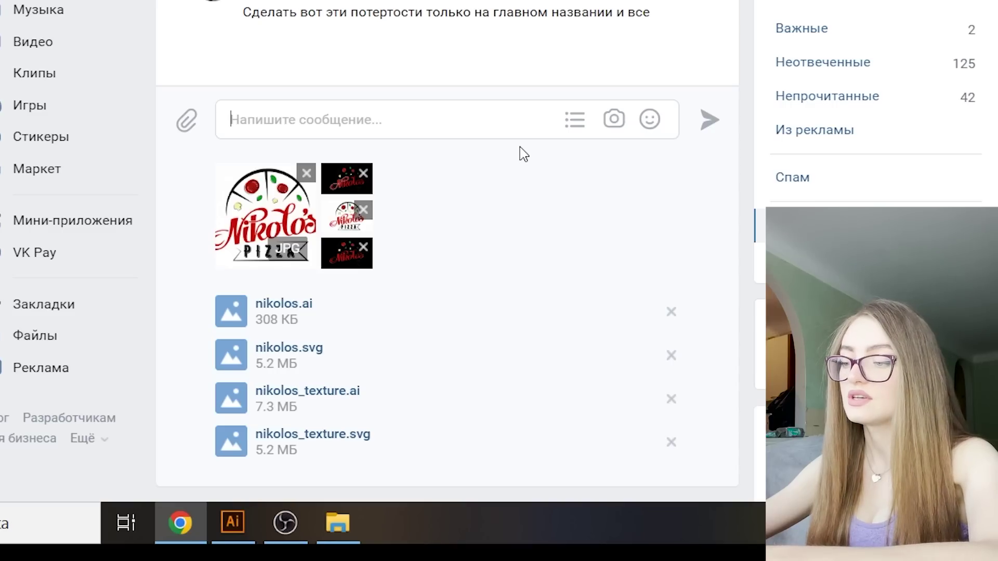
- Write that logos are attached as JPEG on white, PNG on transparent, plus Illustrator sources
{"action": "type", "text": "Прикрепила логотипы на белом ф"}
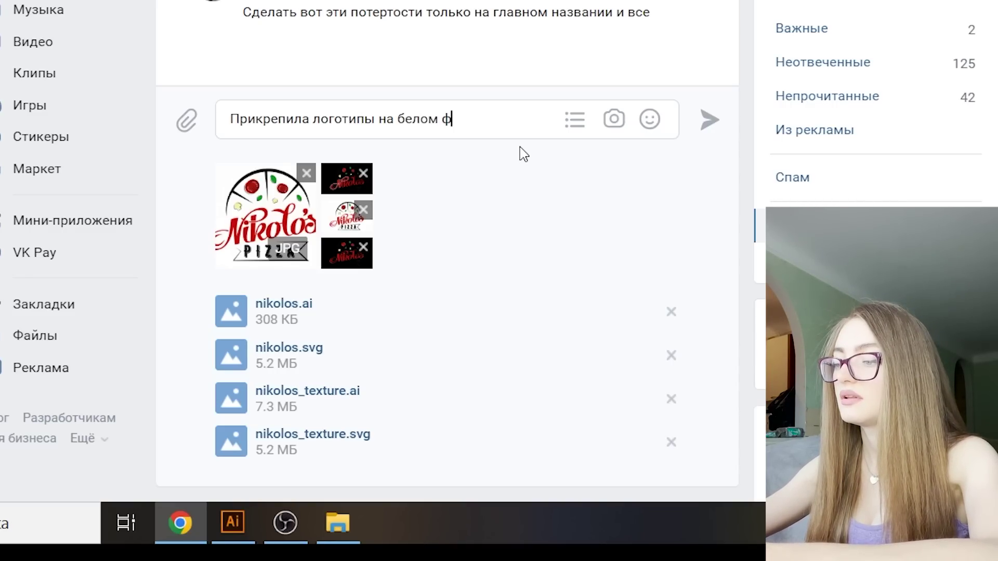
{"action": "type", "text": "оне в формате JPEG"}
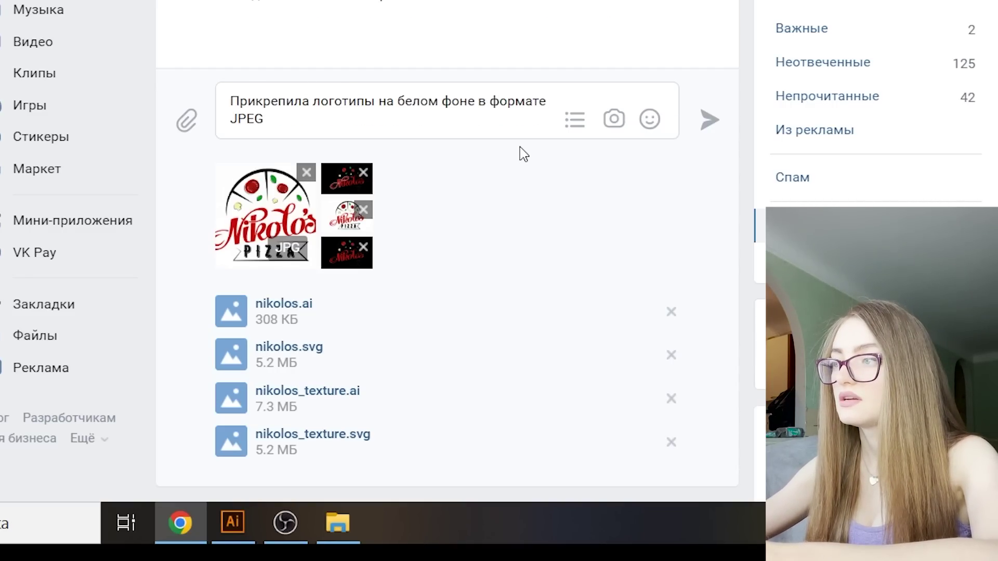
{"action": "key", "text": "BackSpace"}
{"action": "type", "text": ", а так же на прозрачно"}
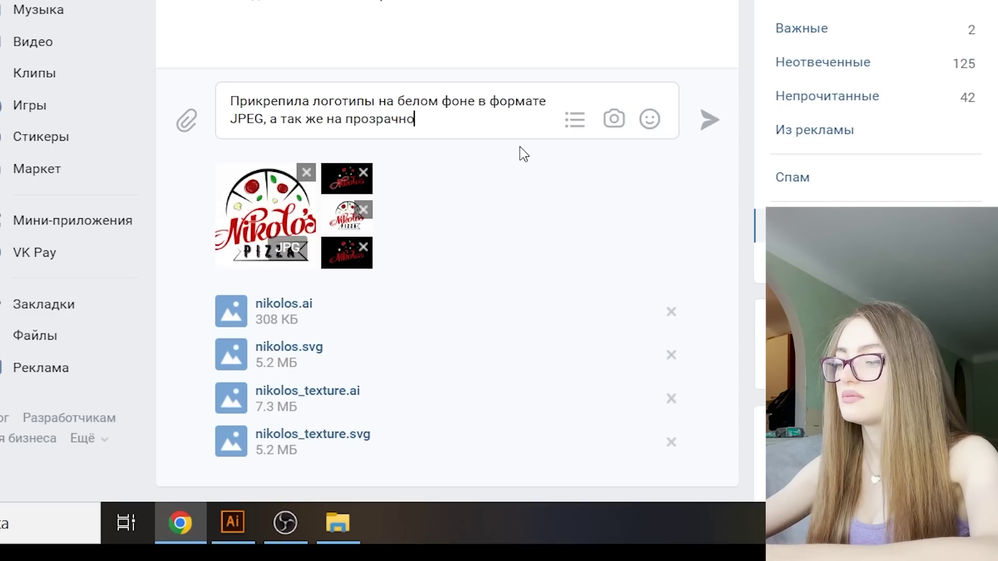
{"action": "type", "text": "м фоне в формате PNG"}
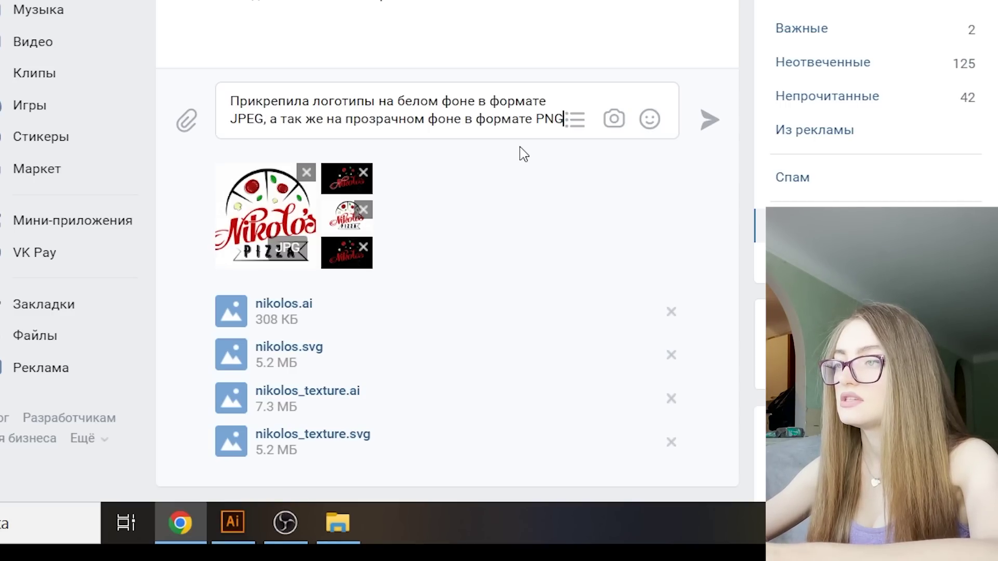
{"action": "type", "text": ", и исходники из"}
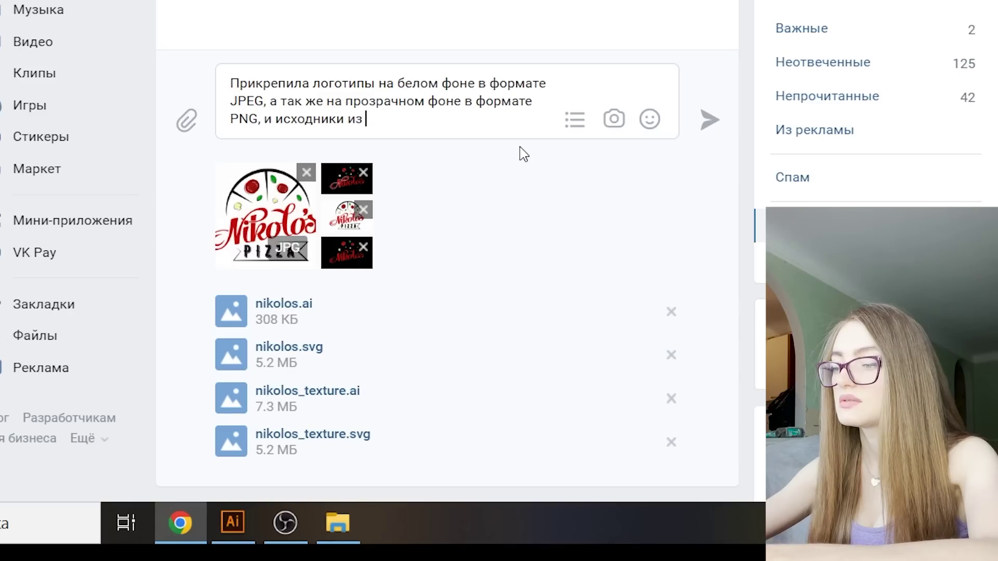
{"action": "type", "text": " программы Адоб Иллюс"}
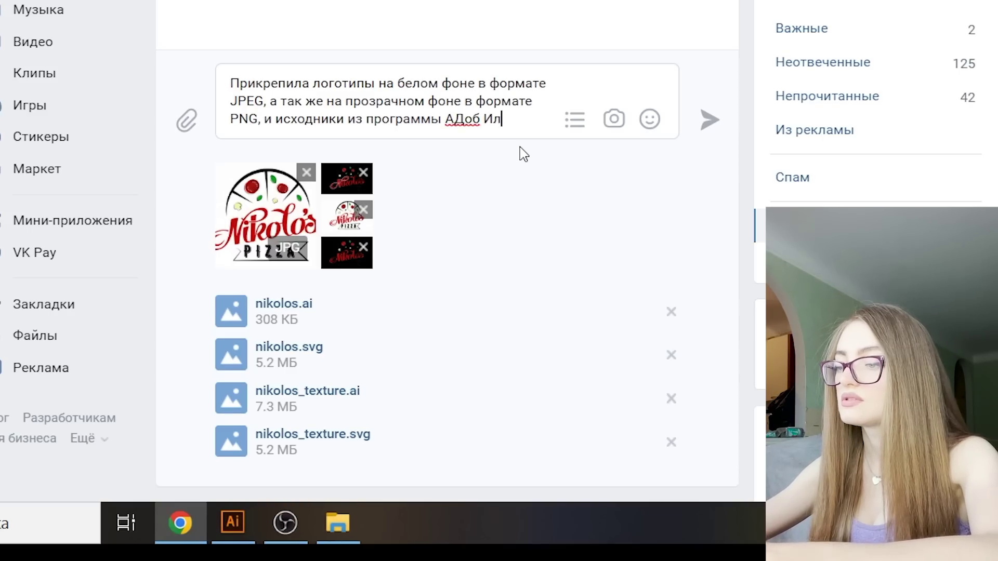
{"action": "type", "text": "тратор в формате .AI и S"}
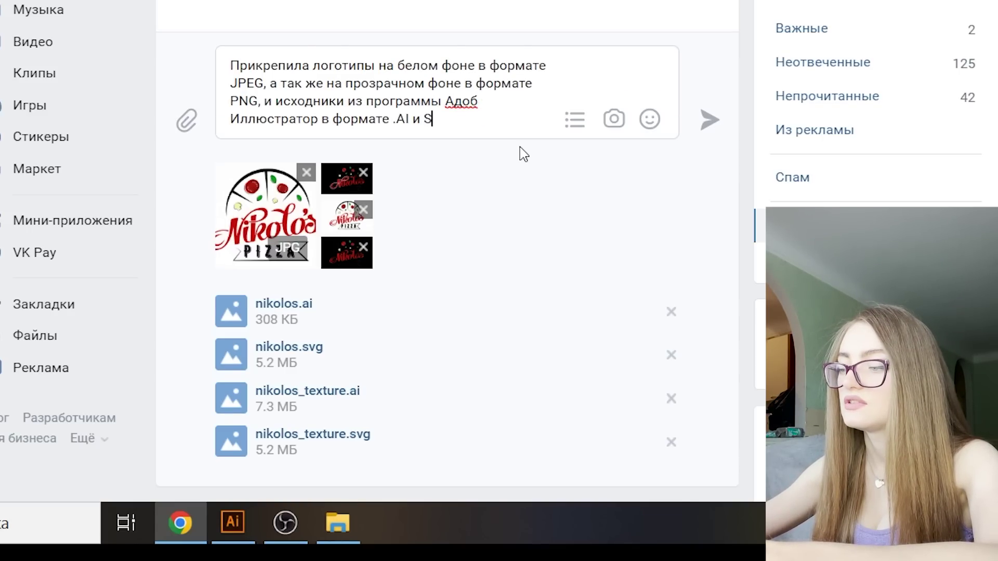
{"action": "type", "text": "VG, которые по"}
{"action": "type", "text": "дходят "}
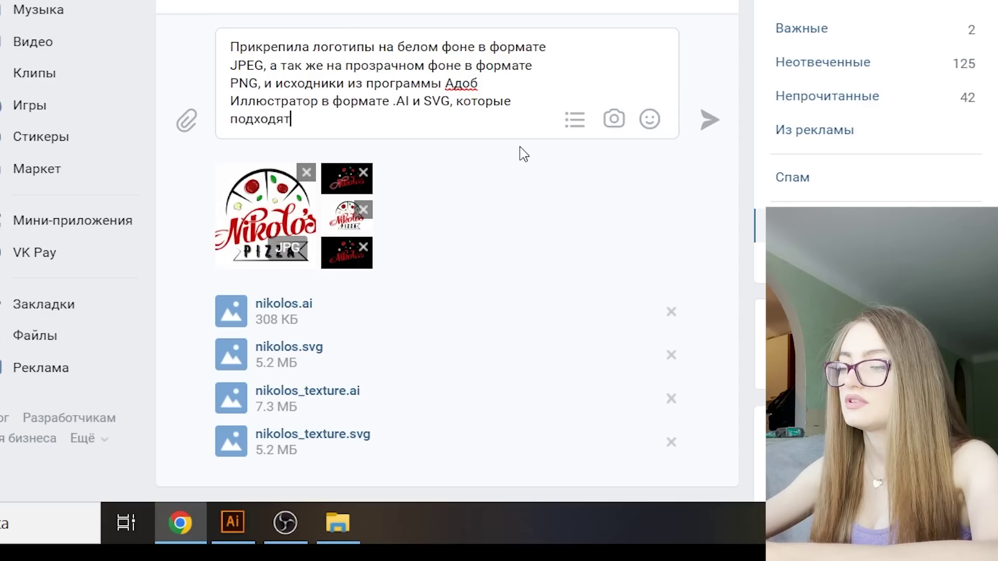
{"action": "type", "text": "для печати любых рахм"}
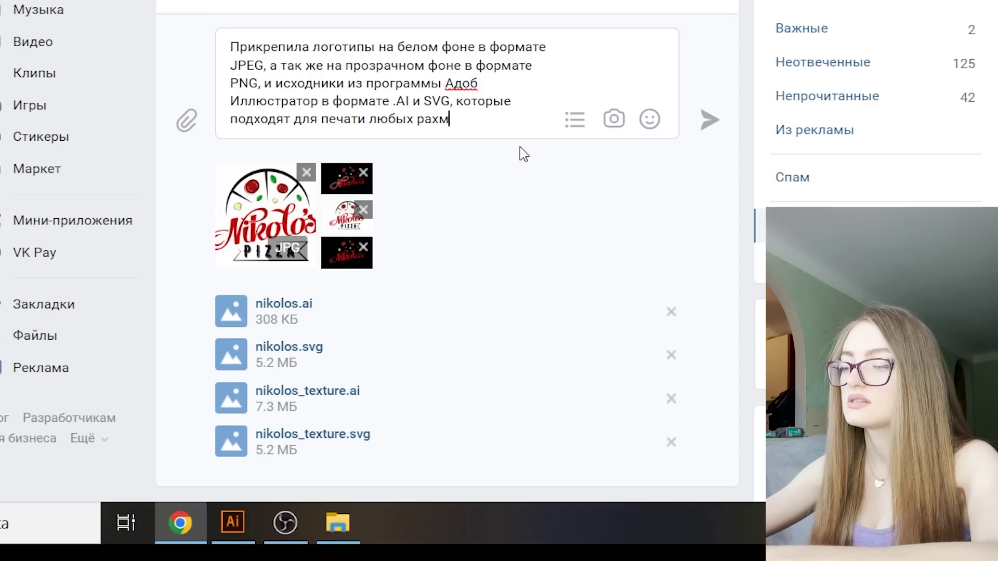
{"action": "key", "text": "BackSpace"}
{"action": "key", "text": "BackSpace"}
{"action": "type", "text": "змеров. А"}
{"action": "key", "text": "BackSpace"}
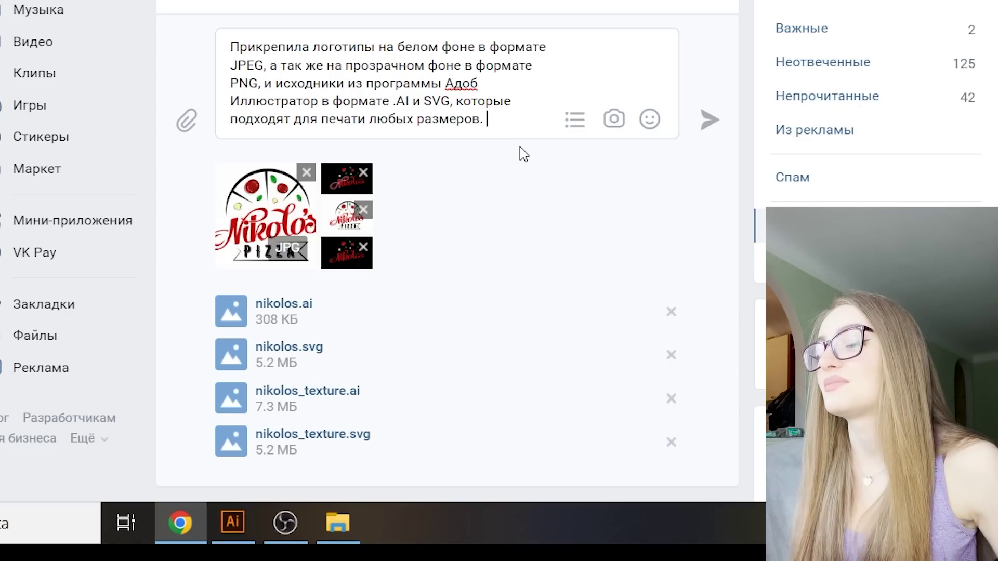
- Add thanks for the cooperation and a farewell offer of further help, then send
{"action": "type", "text": "Спасибо за "}
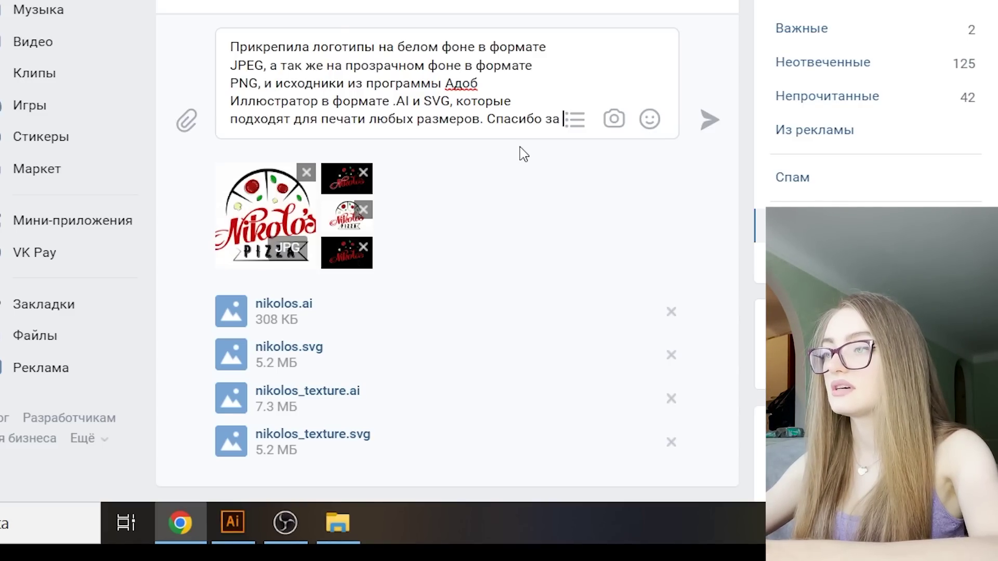
{"action": "type", "text": "сотрудничество, удачного "}
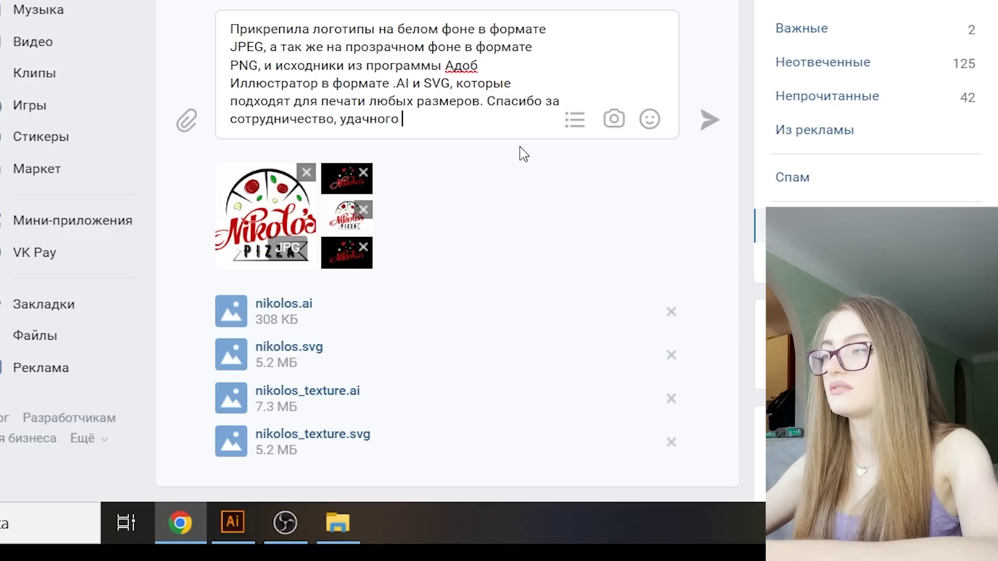
{"action": "type", "text": "Вам дня и хо"}
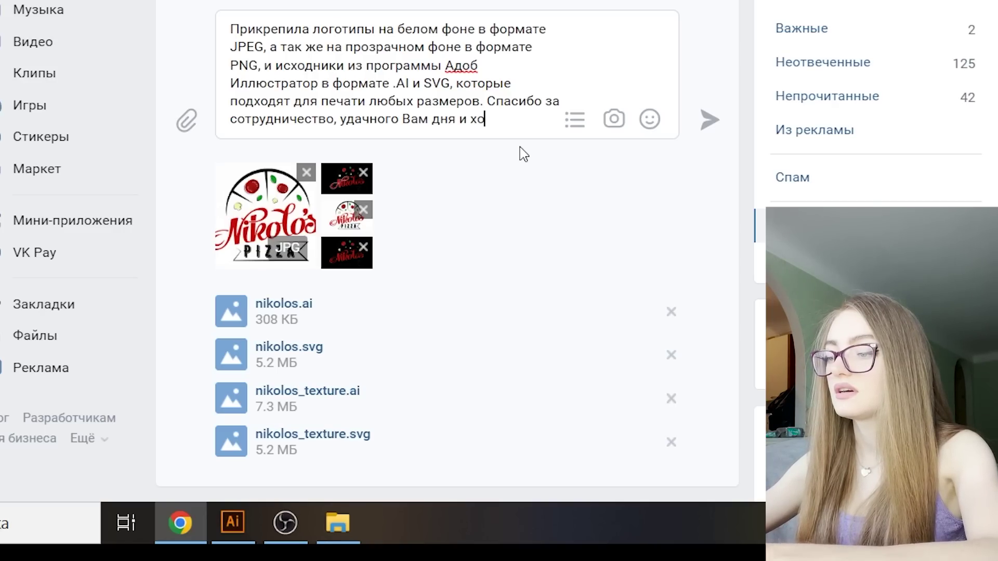
{"action": "type", "text": "рое"}
{"action": "key", "text": "BackSpace"}
{"action": "type", "text": "шего вечера! Если еще понадобл"}
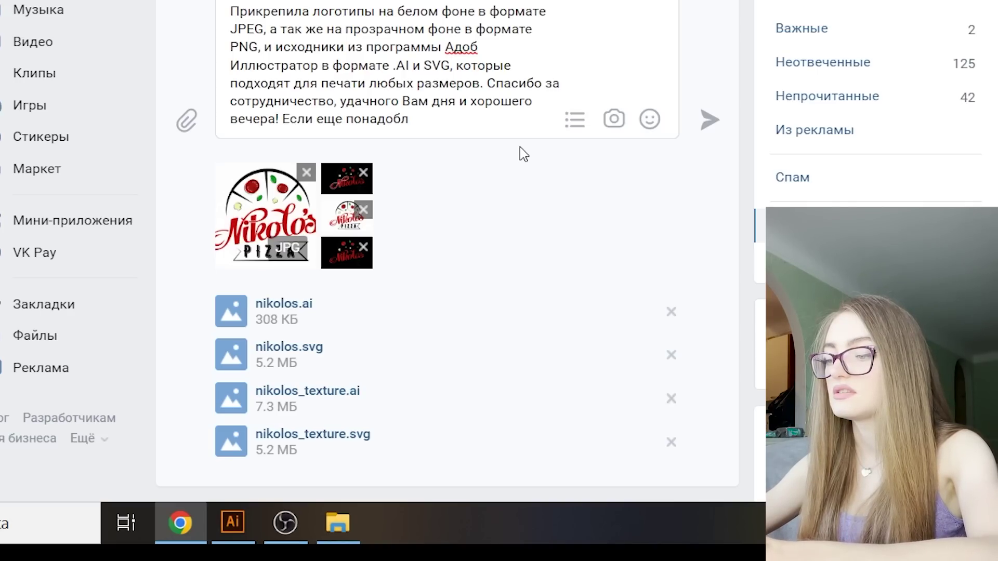
{"action": "type", "text": "юсь обязательно обращайтесь!)"}
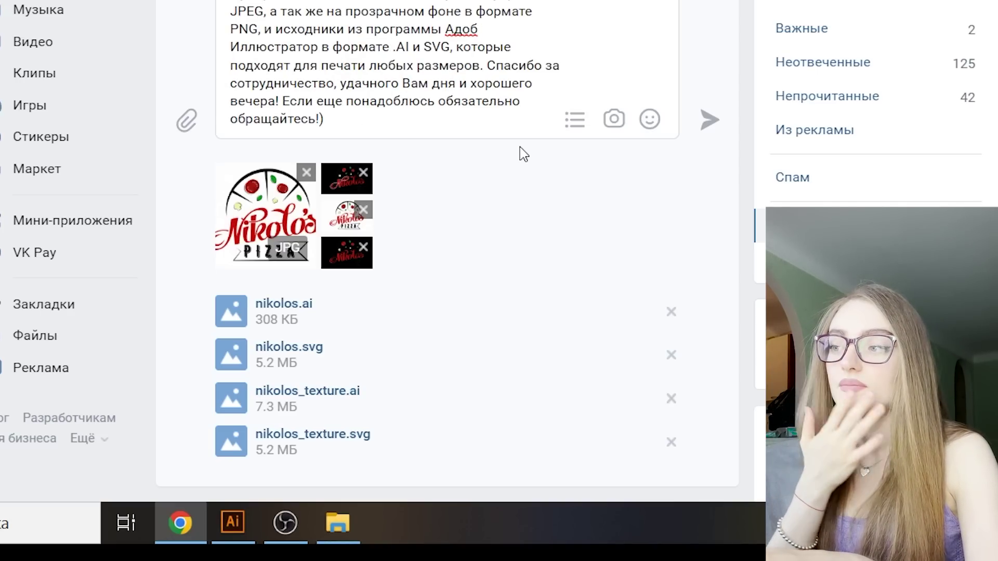
{"action": "key", "text": "Return"}
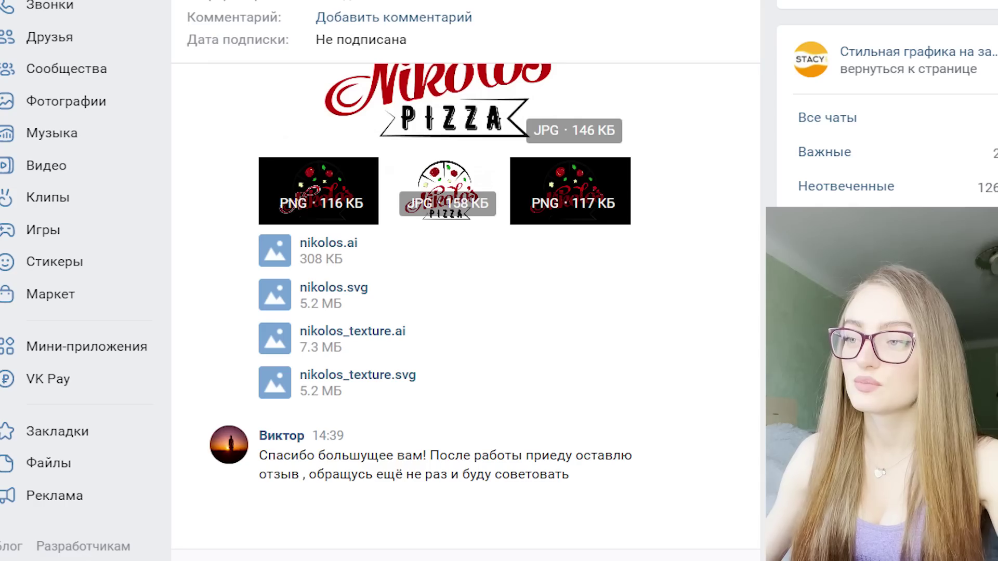